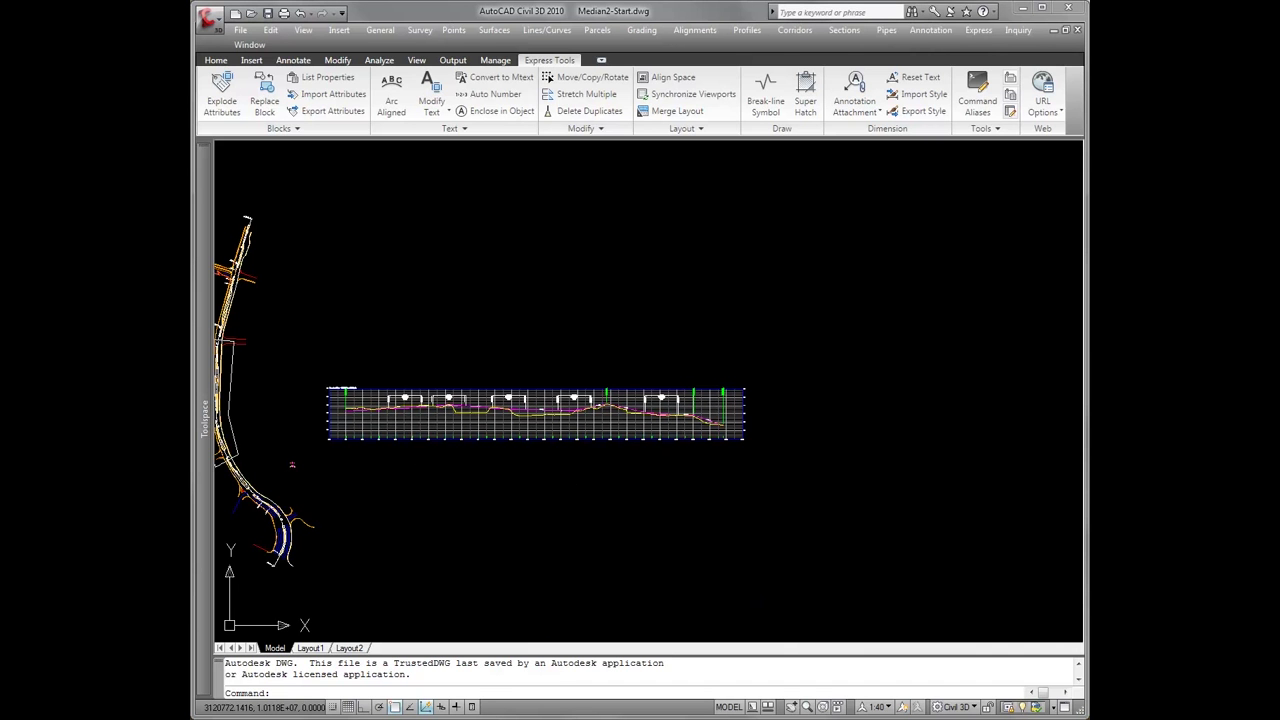
Examine the road plan, its medians and the side-street opening within the white boundary
middle_drag(374, 480, 522, 487)
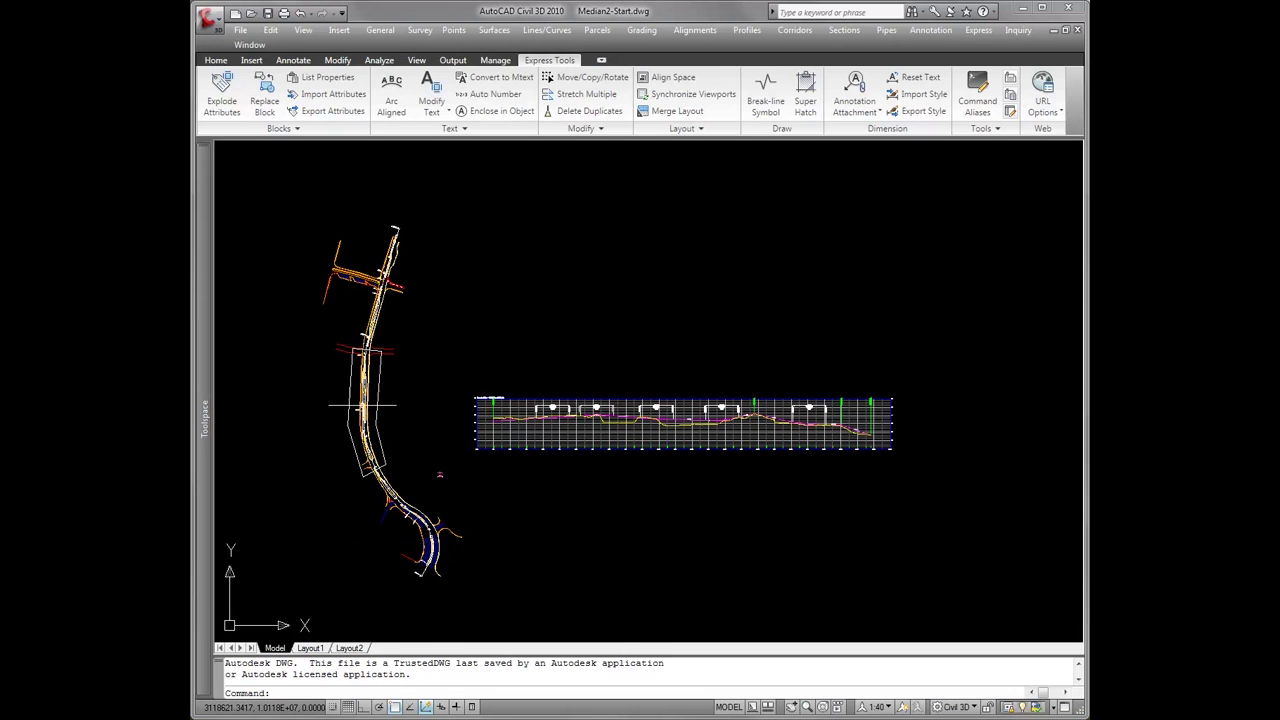
scroll(374, 464, up, 4)
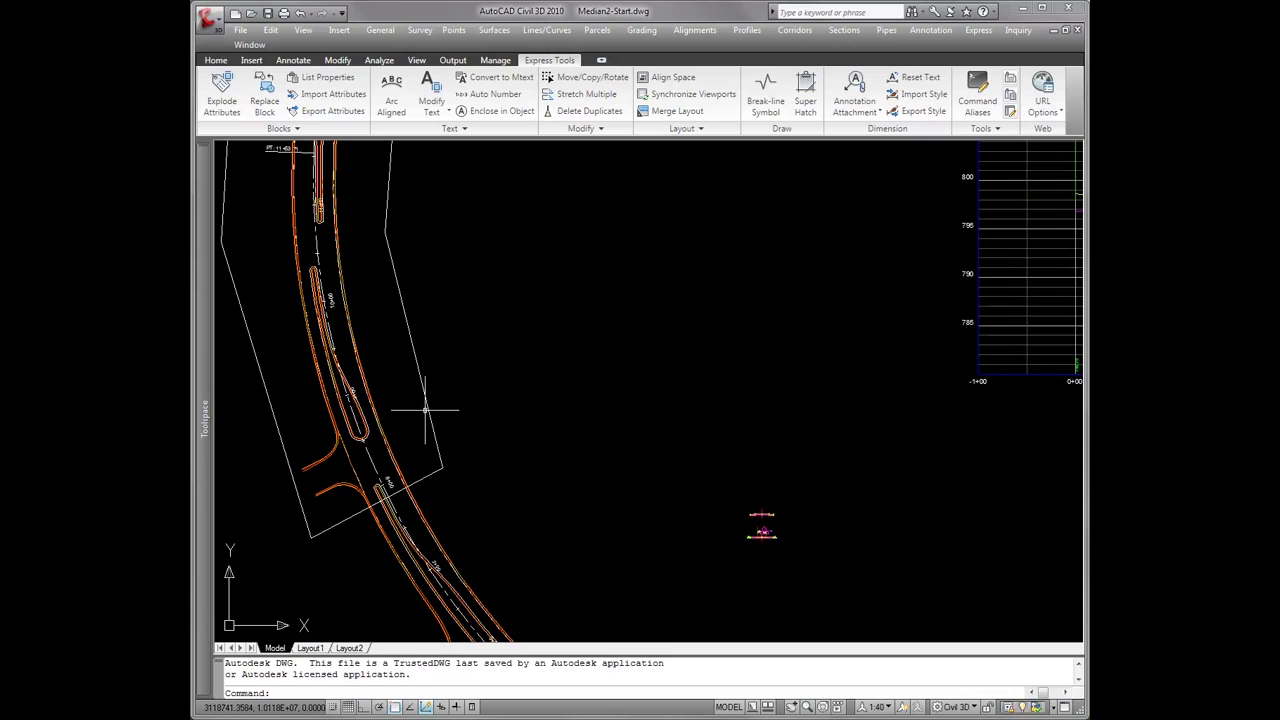
middle_drag(486, 354, 523, 416)
scroll(541, 425, down, 3)
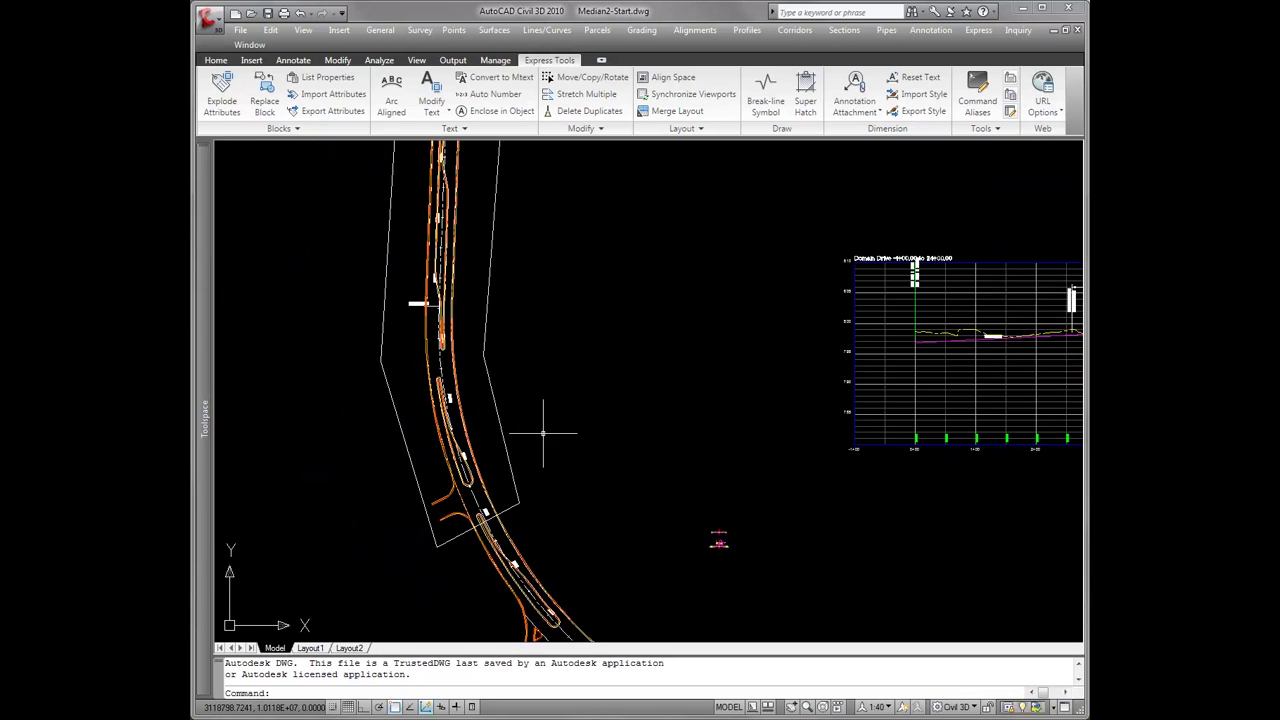
middle_drag(538, 312, 541, 322)
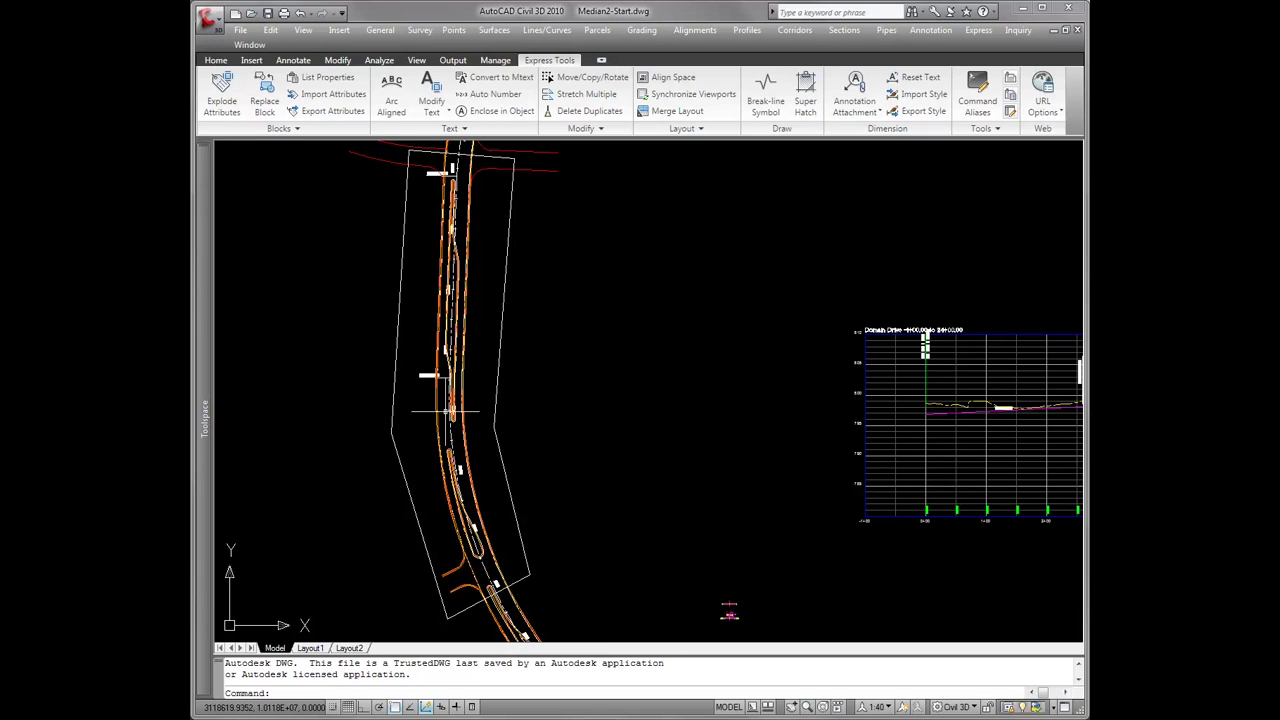
scroll(472, 525, up, 2)
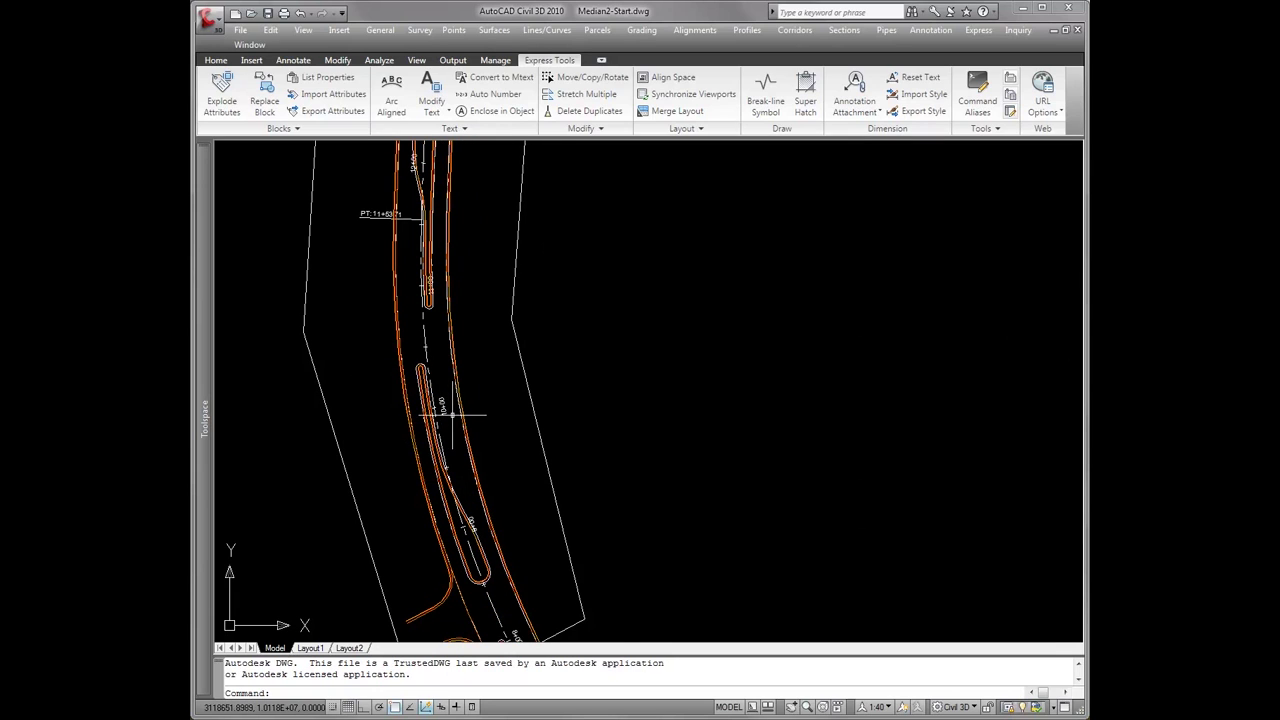
mouse_move(436, 418)
Send the line crossing the side-street opening near station 8+00 to the back of the draw order
middle_drag(509, 484, 489, 365)
click(450, 500)
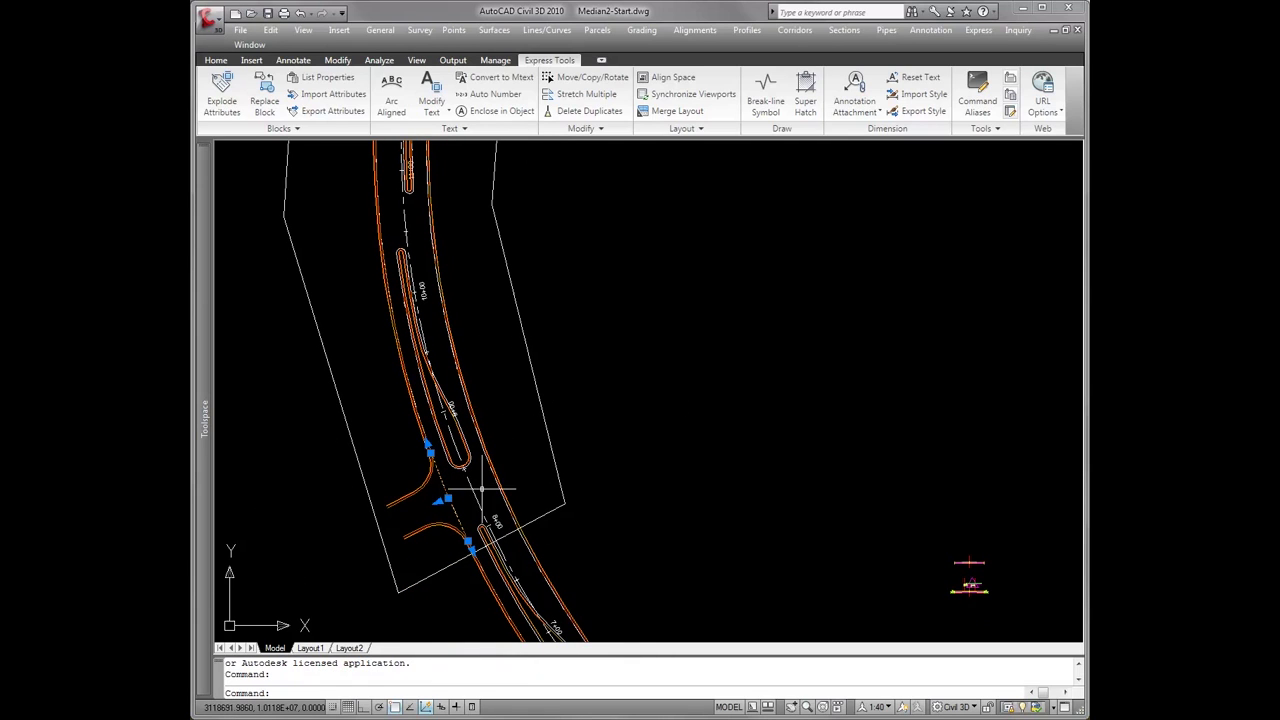
text(dr)
key(Return)
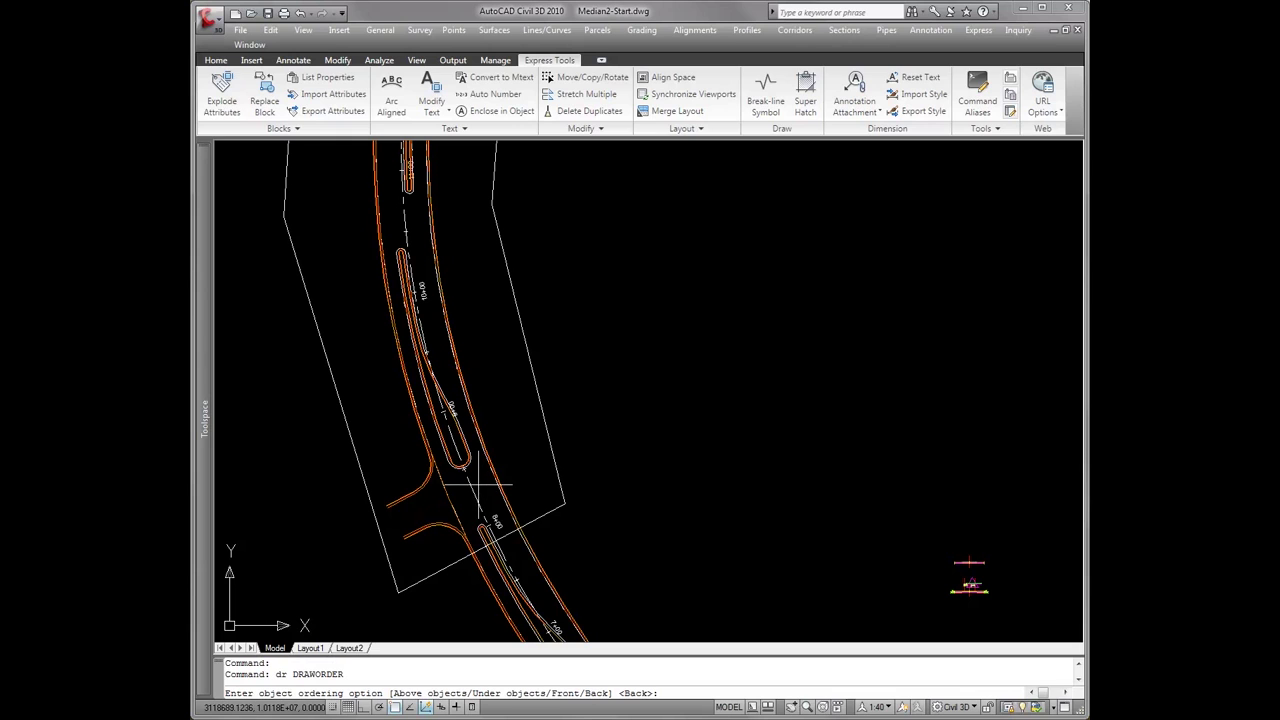
text(b)
key(Return)
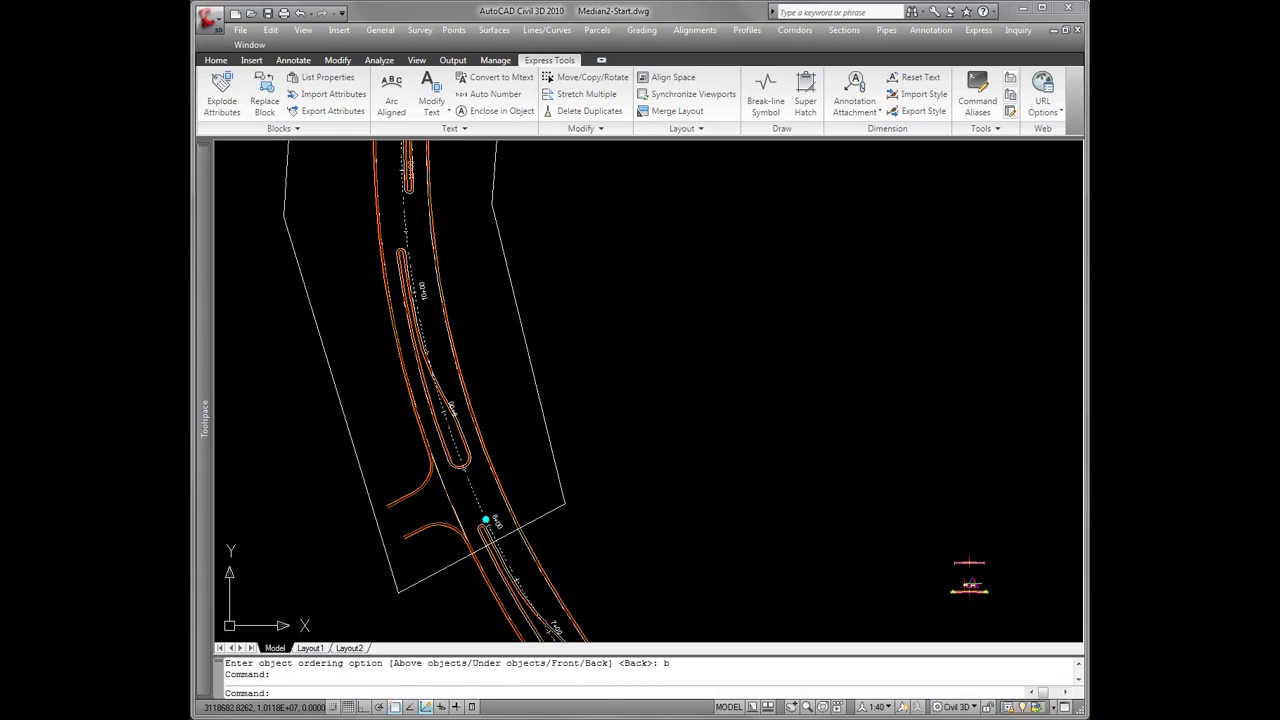
Inspect the Domain Drive centerline alignment along the road and its profile view
click(485, 519)
scroll(571, 423, down, 5)
middle_drag(557, 420, 352, 460)
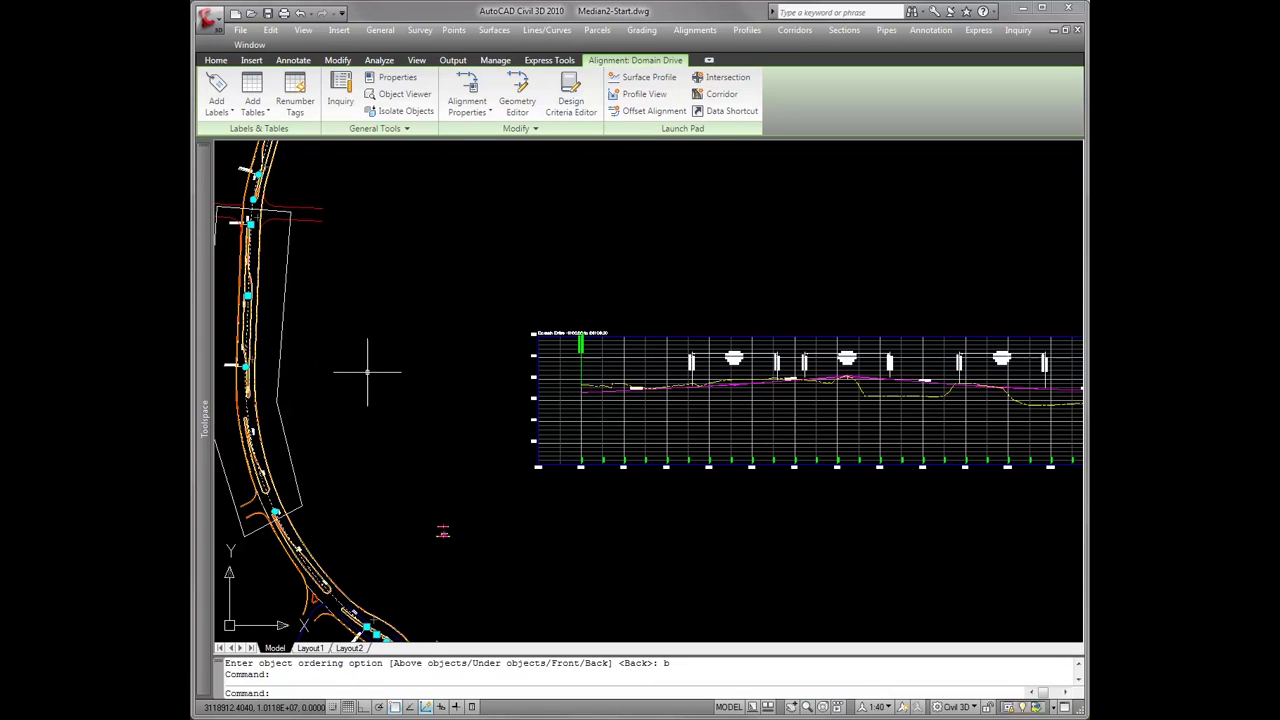
scroll(327, 482, up, 5)
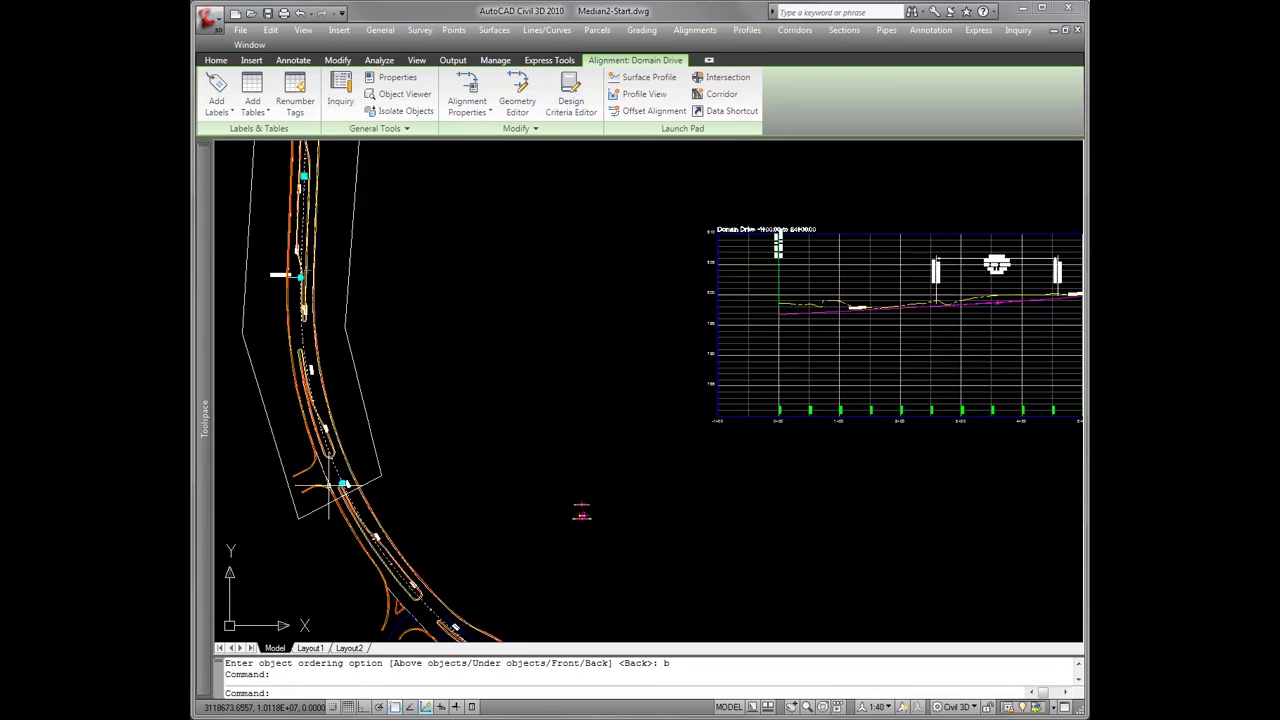
key(Escape)
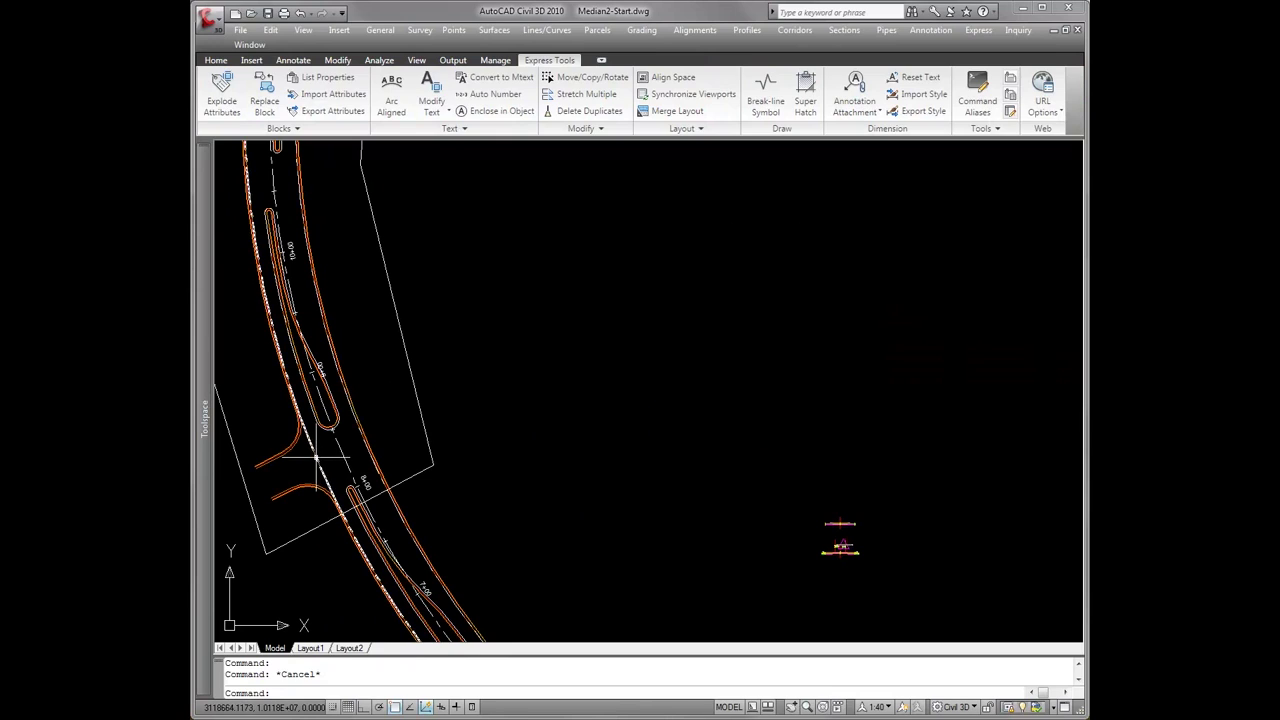
Inspect the L-LOG and R-LOG alignments along the two outer edges of the road
click(326, 452)
middle_drag(327, 452, 351, 489)
key(Escape)
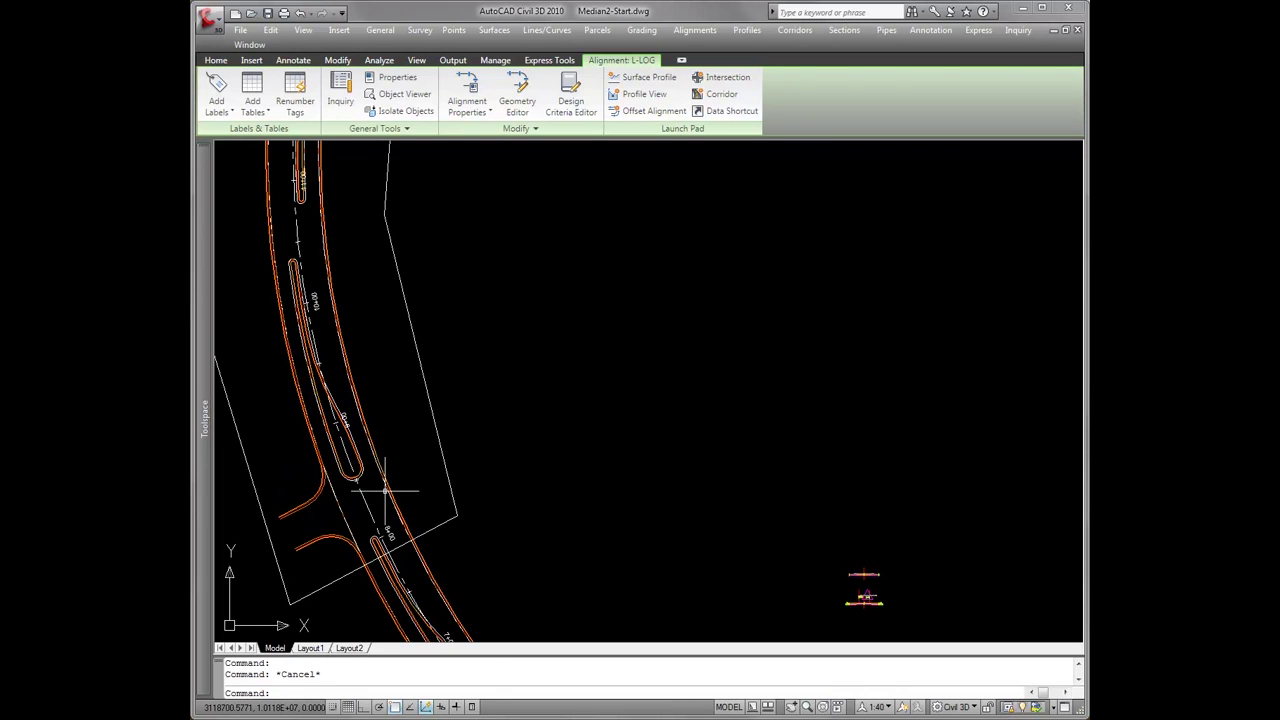
click(387, 485)
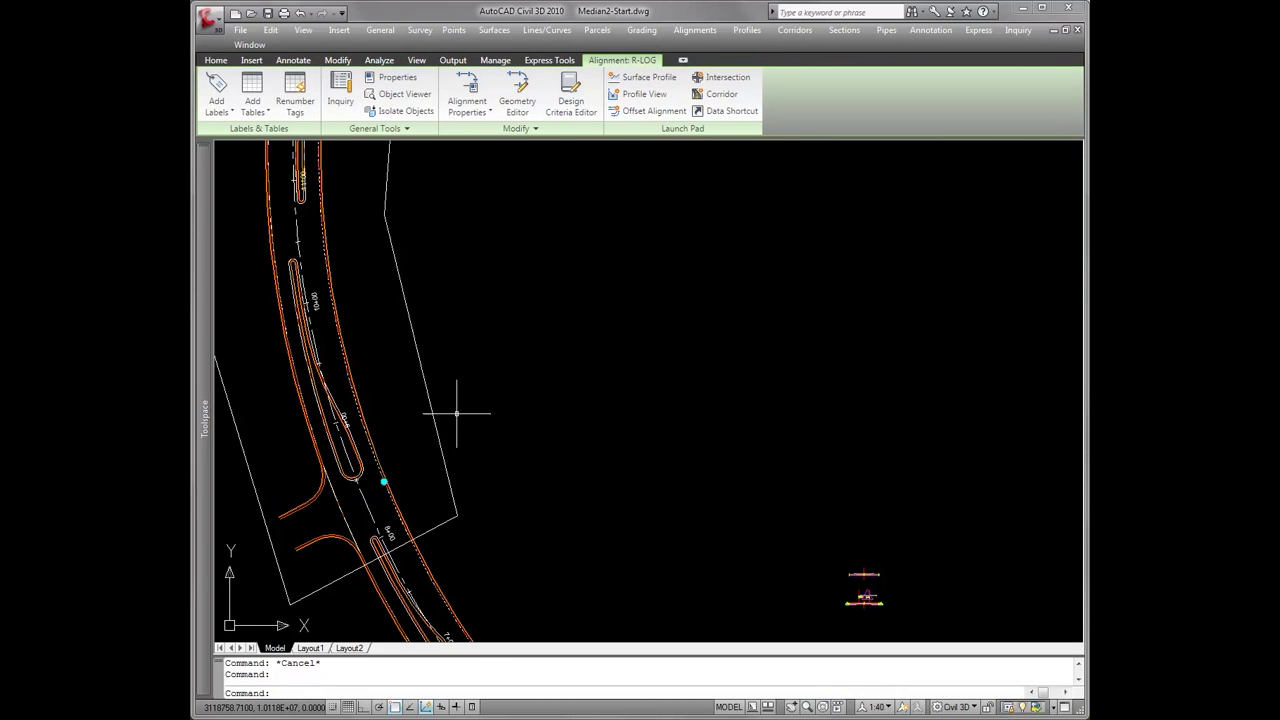
key(Escape)
Inspect the Median 4 - LT offset alignment from the median's wide southern end to its narrow northern end
scroll(347, 475, up, 3)
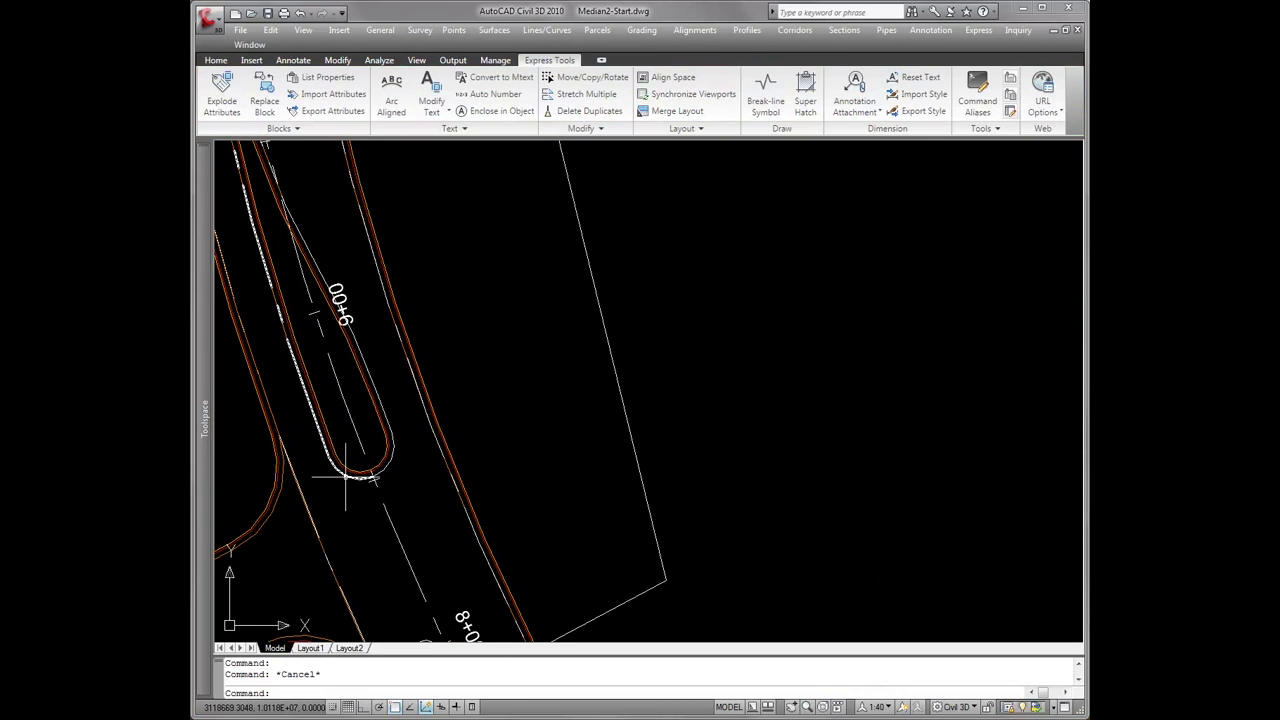
click(347, 476)
scroll(360, 500, down, 3)
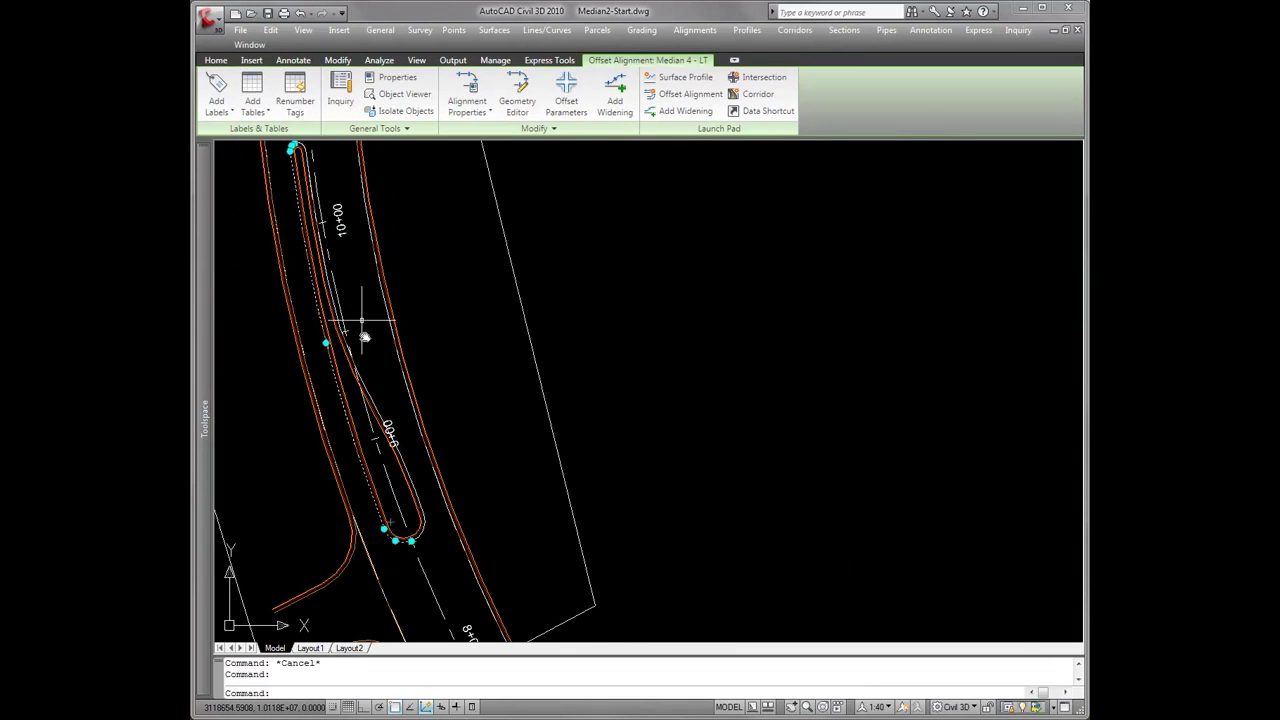
middle_drag(362, 320, 384, 394)
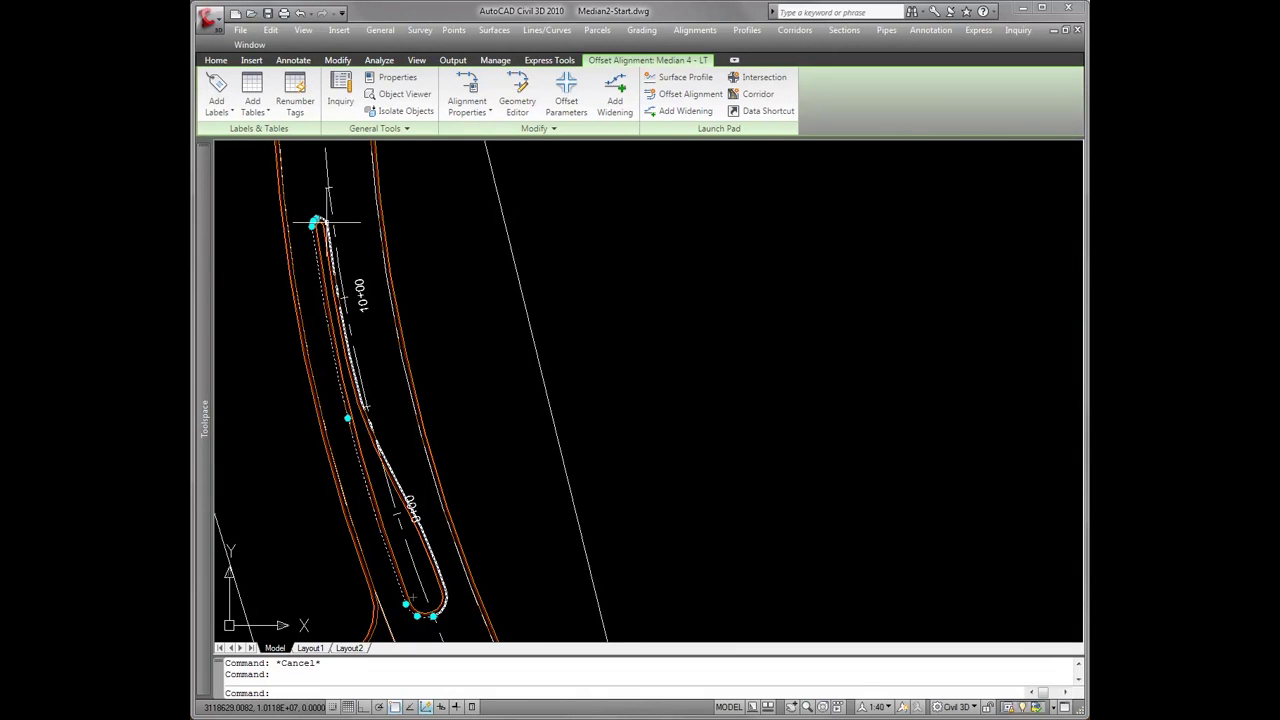
key(Escape)
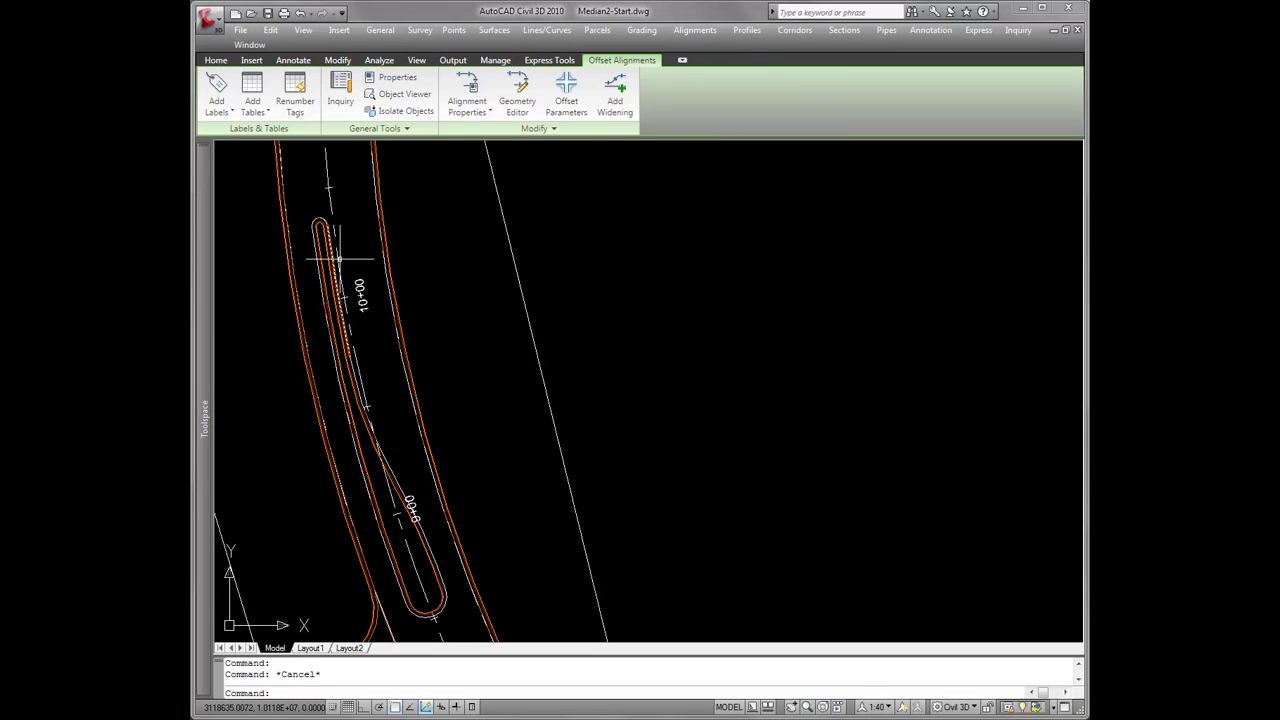
Examine the curb linework and outer edge at the narrow northern nose of the median near station 10+00
scroll(338, 258, up, 5)
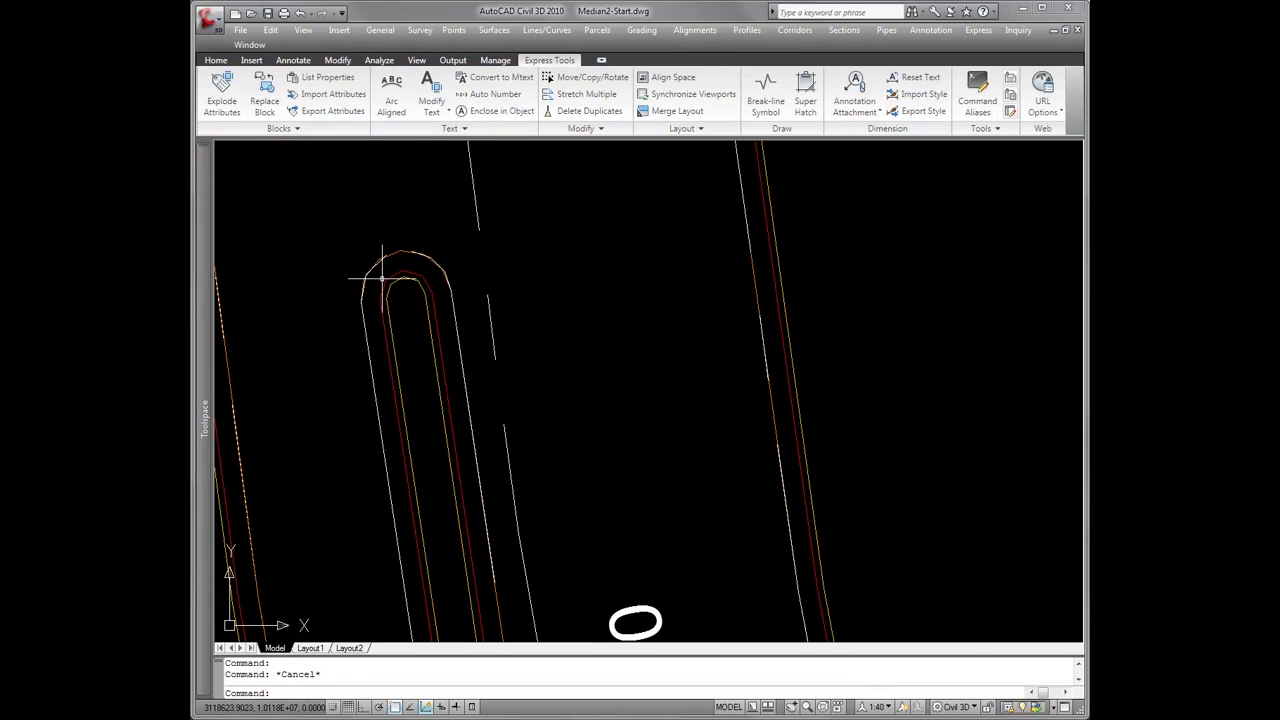
click(384, 277)
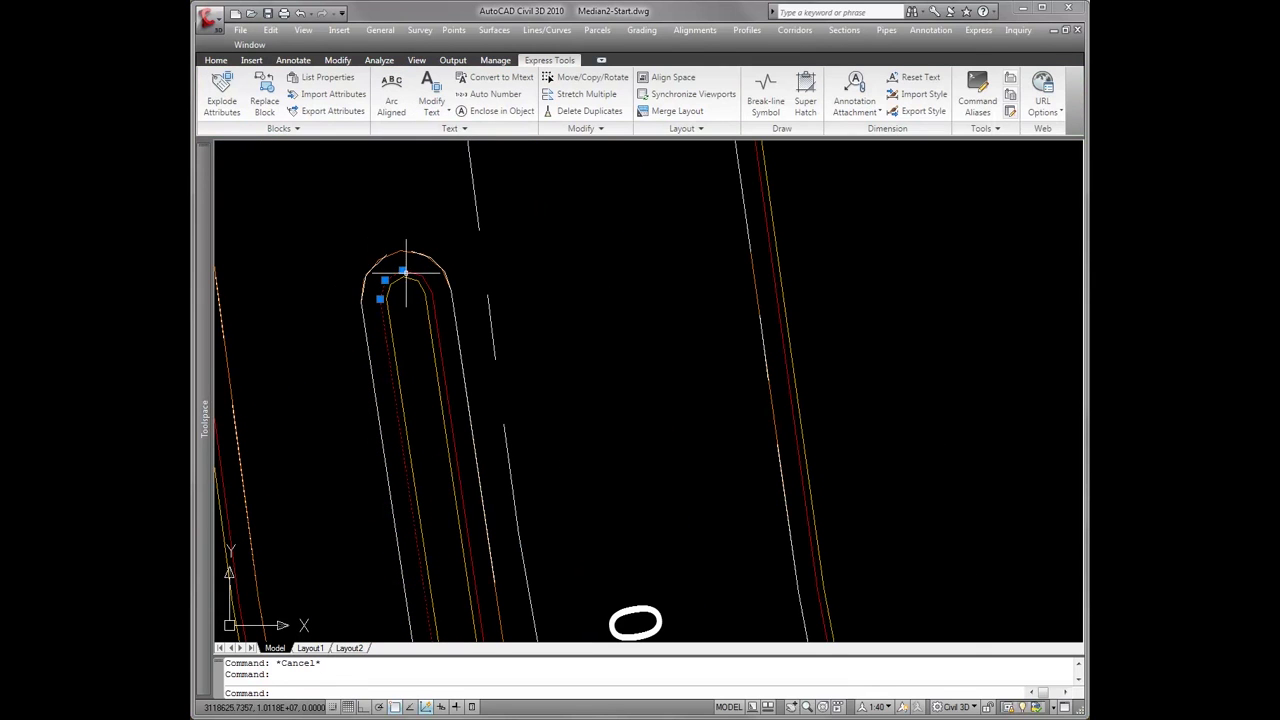
scroll(405, 270, down, 3)
key(Escape)
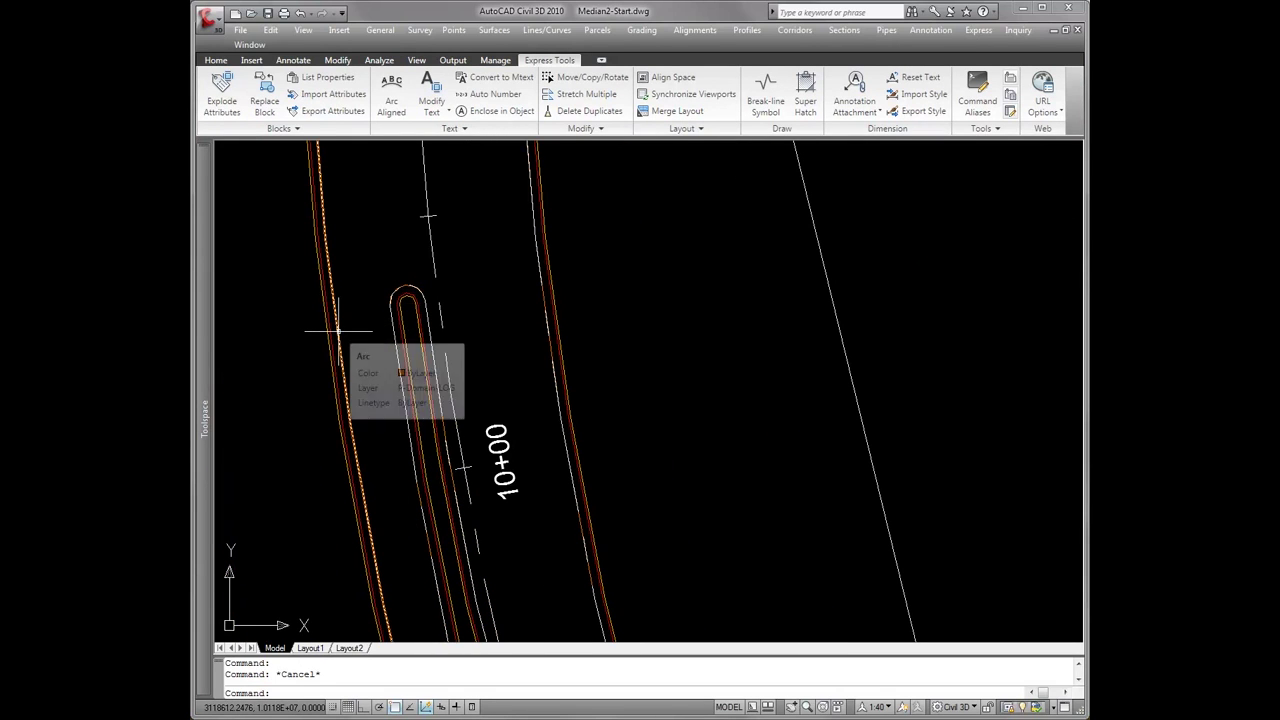
click(412, 290)
key(Escape)
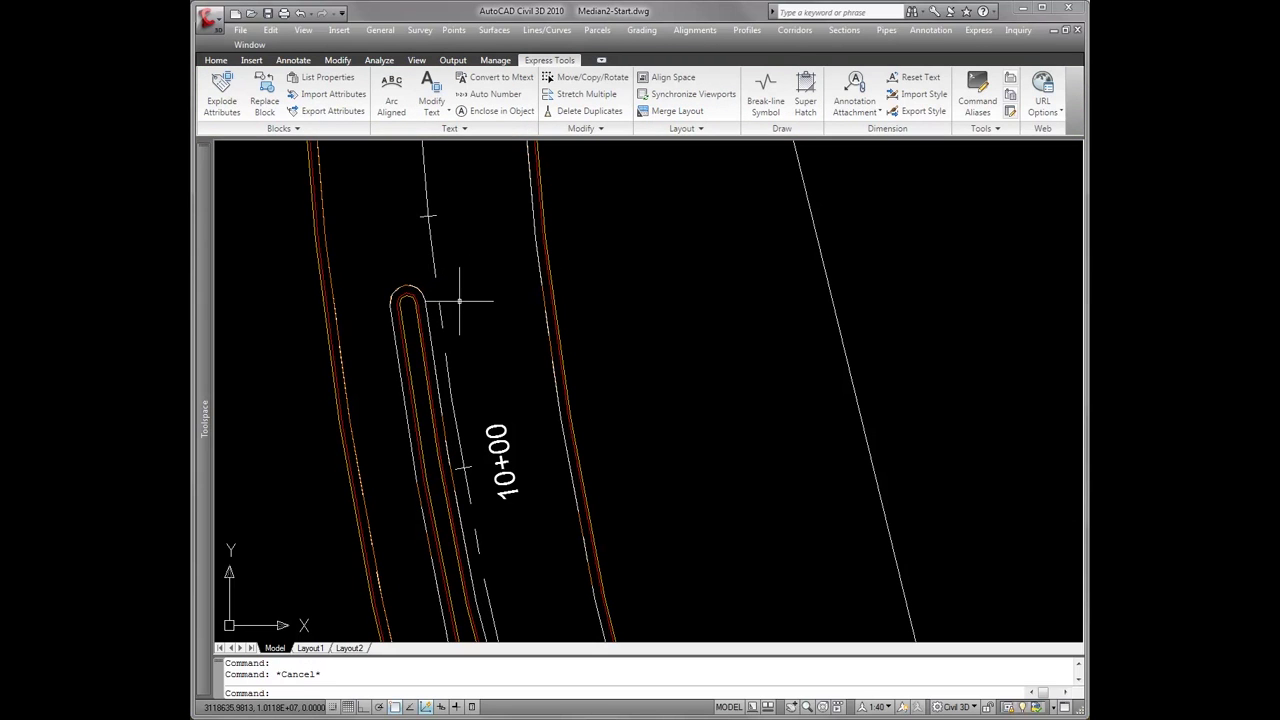
Check how the Median 4 - LT alignment wraps around the northern nose and runs along the median
click(392, 290)
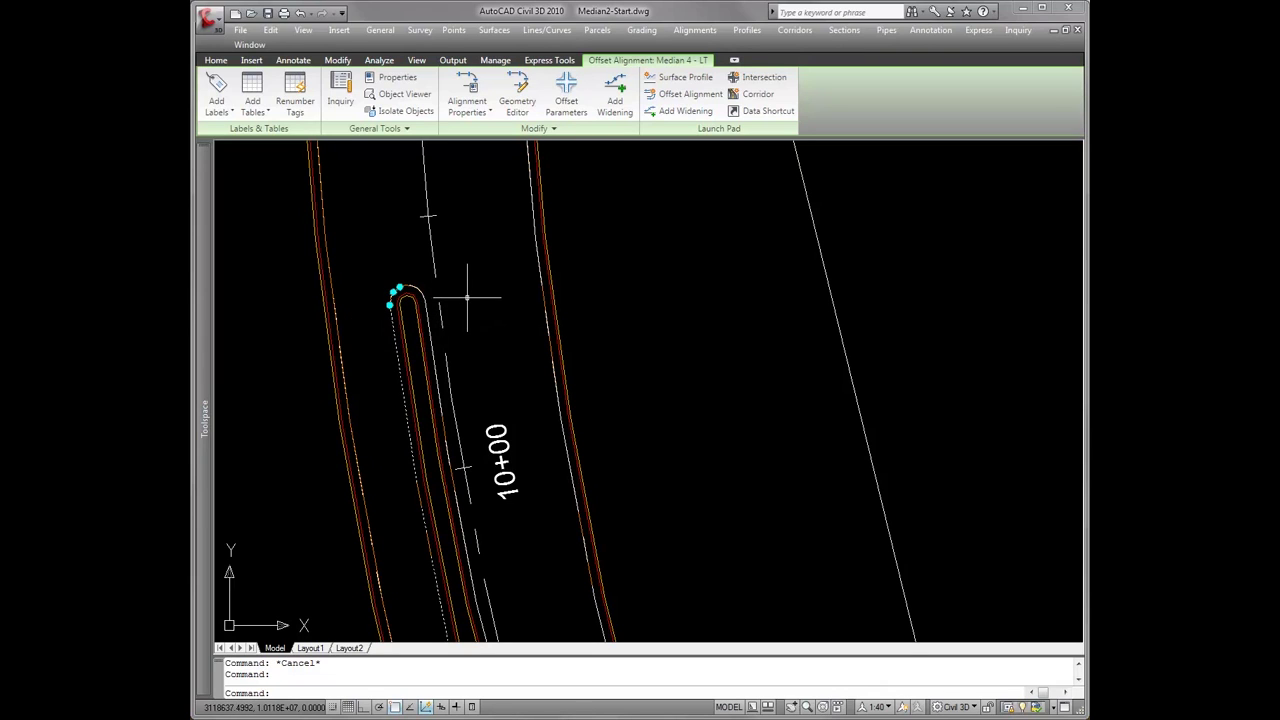
scroll(467, 297, down, 5)
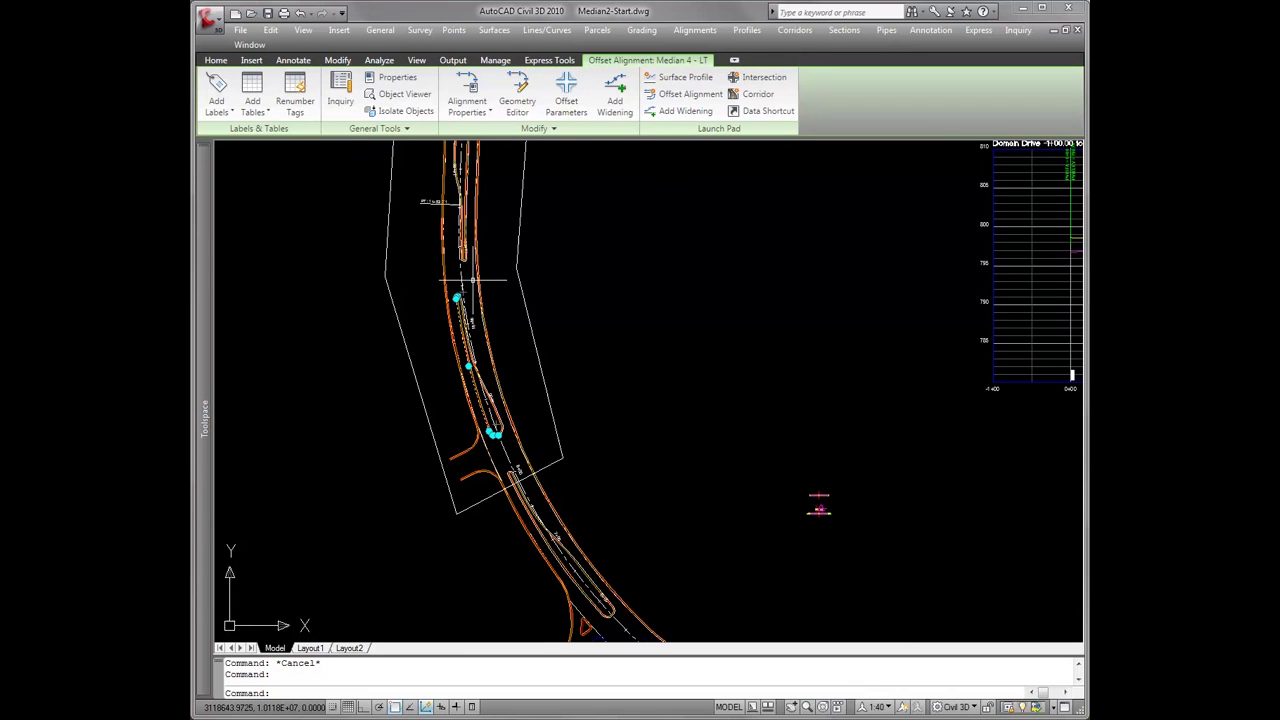
middle_drag(471, 313, 477, 377)
key(Escape)
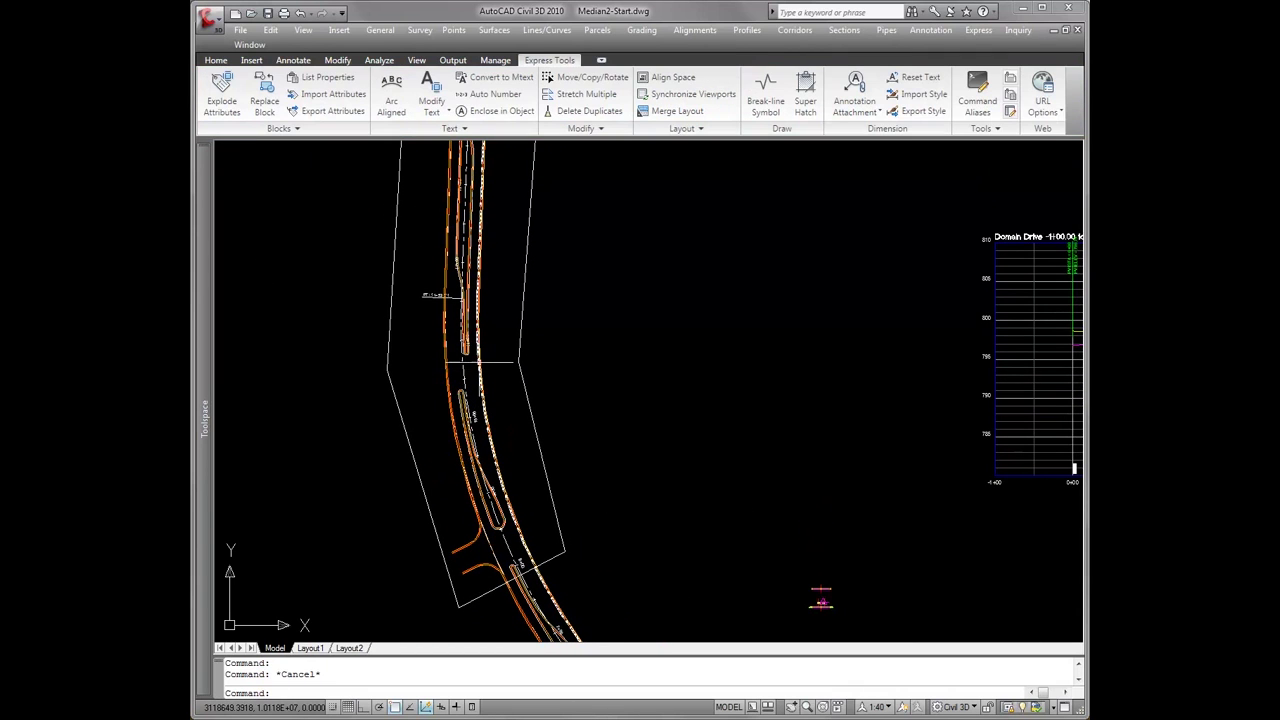
Delete the existing assembly and its subassemblies located between the road plan and the profile view
middle_drag(767, 561, 660, 449)
click(785, 551)
click(732, 482)
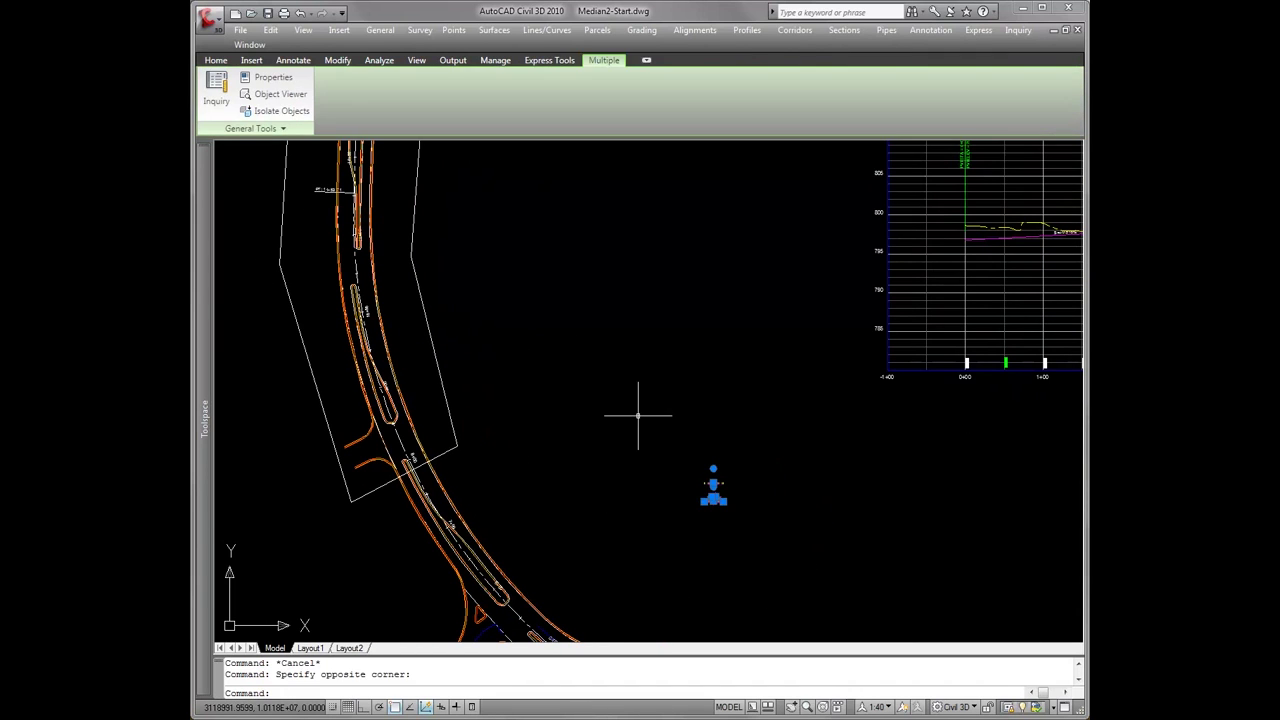
key(Delete)
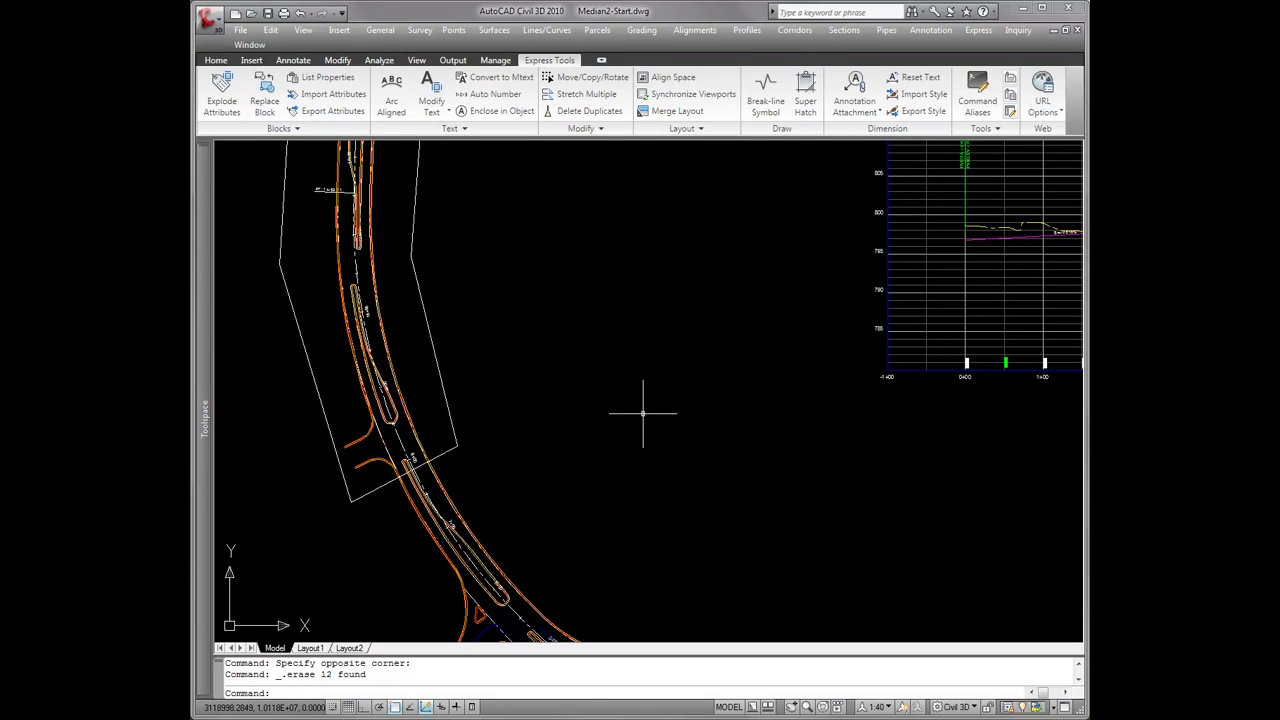
Create an assembly named Basic with the DC Basic Assembly style and DC All Codes, placed in empty space
middle_drag(511, 268, 508, 324)
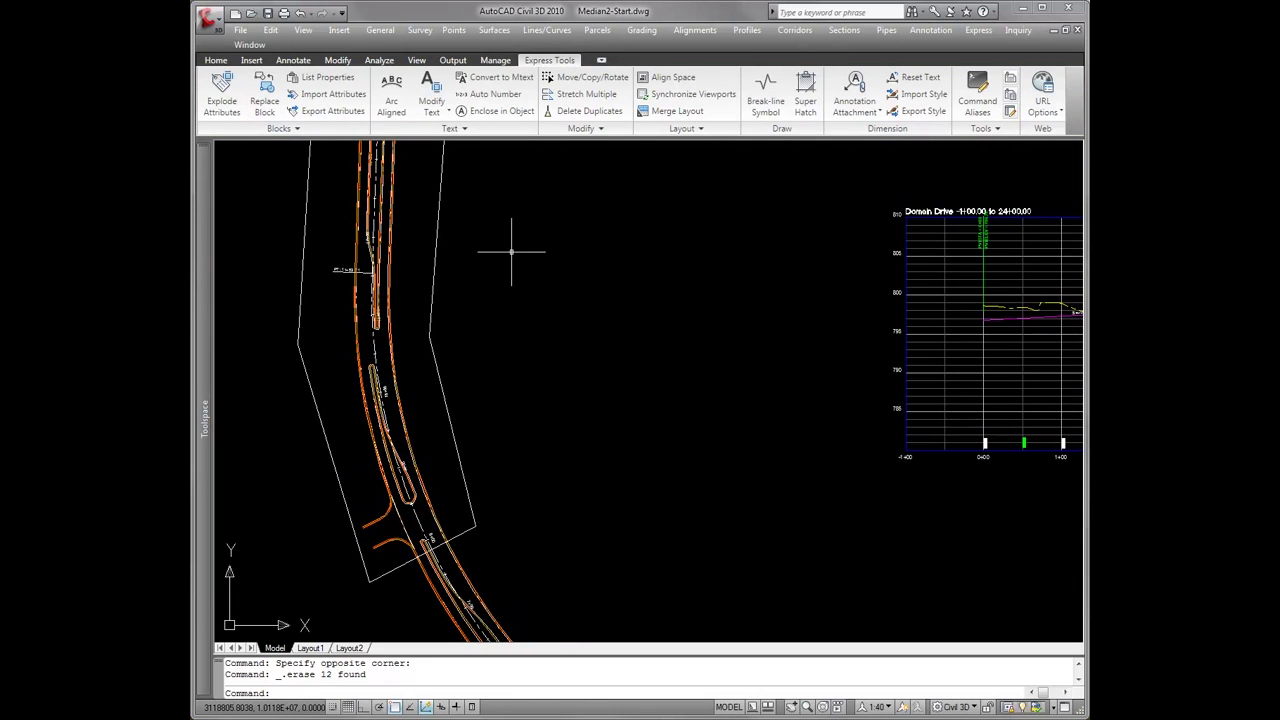
click(216, 60)
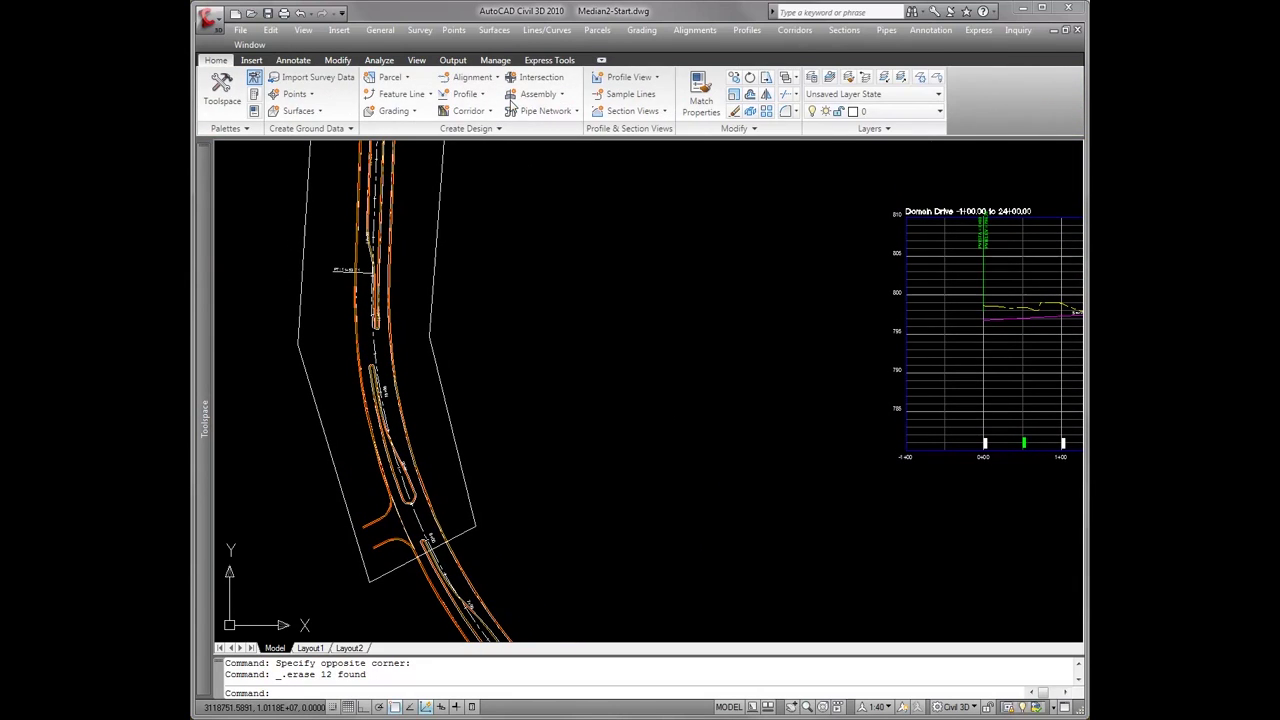
click(540, 94)
click(545, 114)
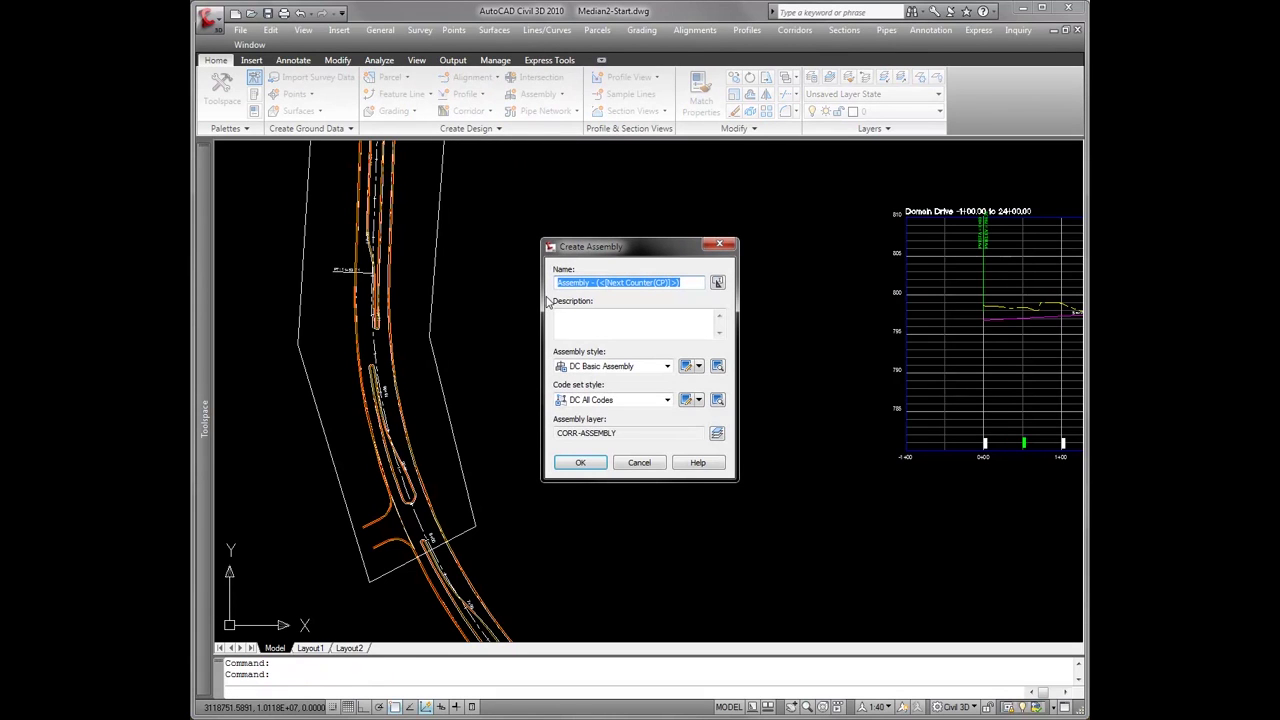
text(Basic)
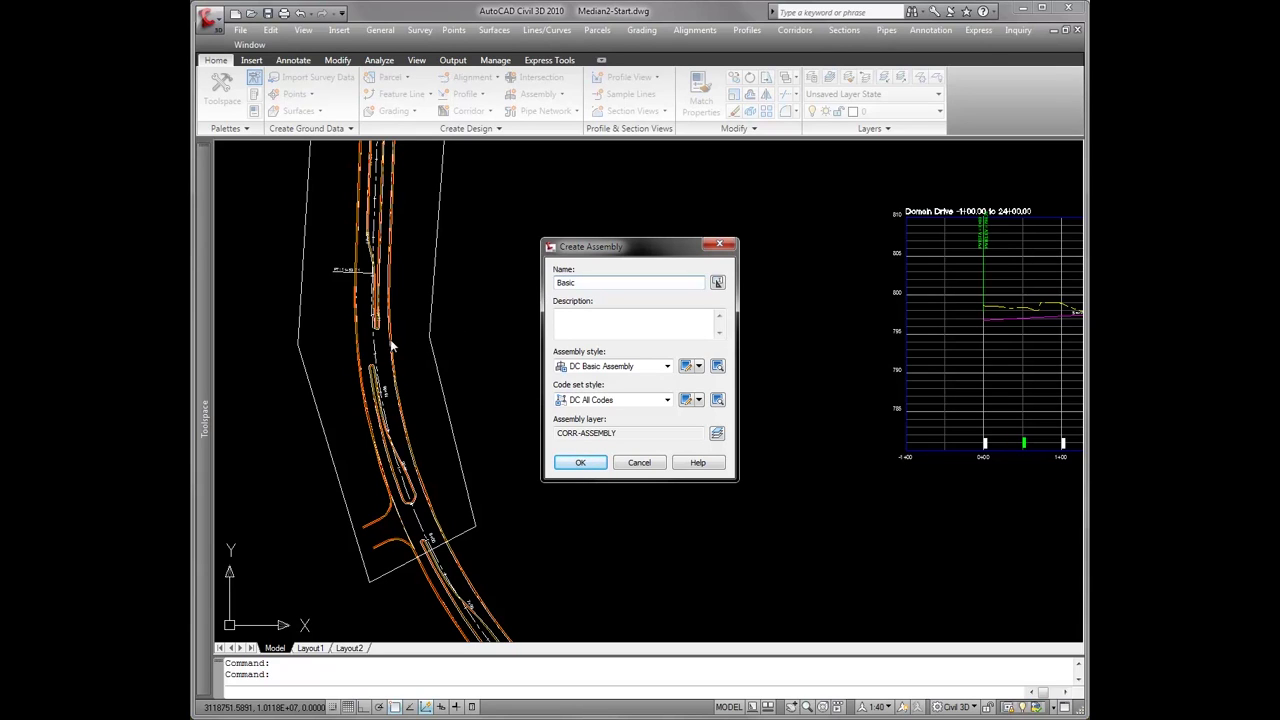
click(576, 462)
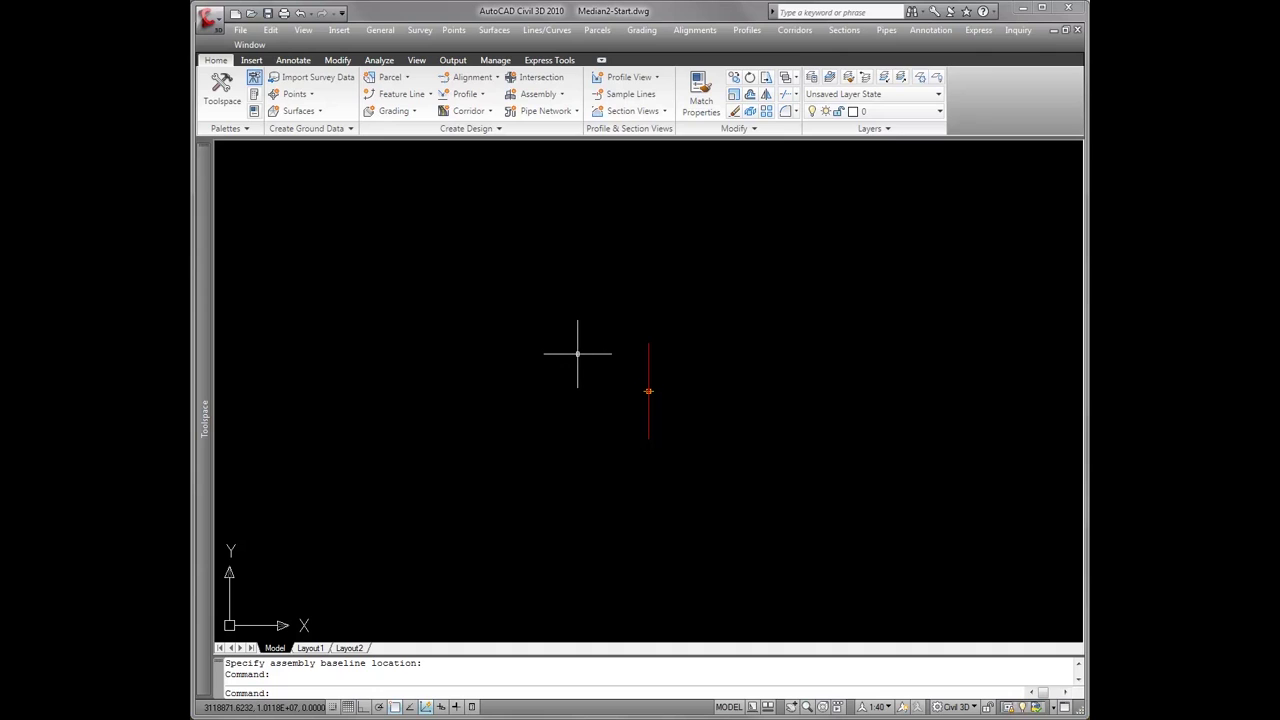
Display the object properties and the Civil Imperial Subassemblies tool palettes
text(pr)
key(Return)
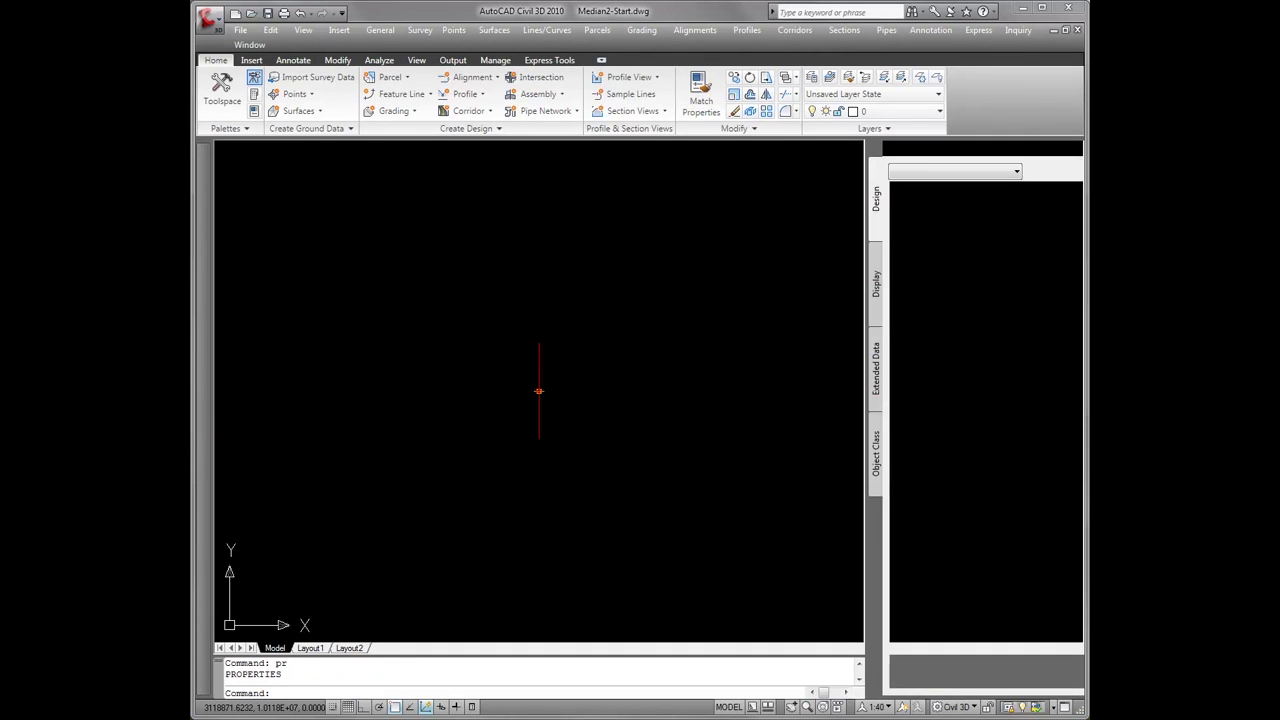
text(tp)
key(Return)
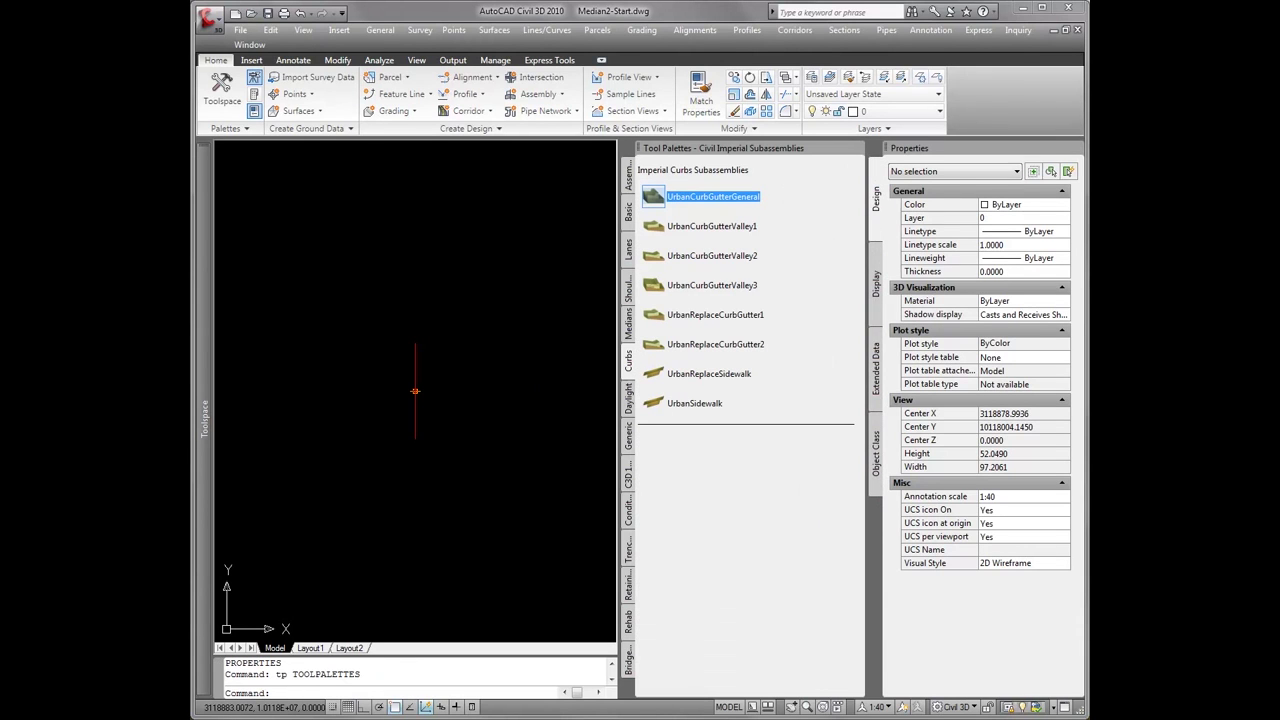
Read the subassembly reference for LaneFromTaperedMedian1 from the Imperial Lanes set, covering its description and the Case 1 and Case 2 diagrams
click(629, 246)
mouse_move(480, 352)
middle_down()
mouse_move(500, 375)
mouse_move(475, 287)
middle_up()
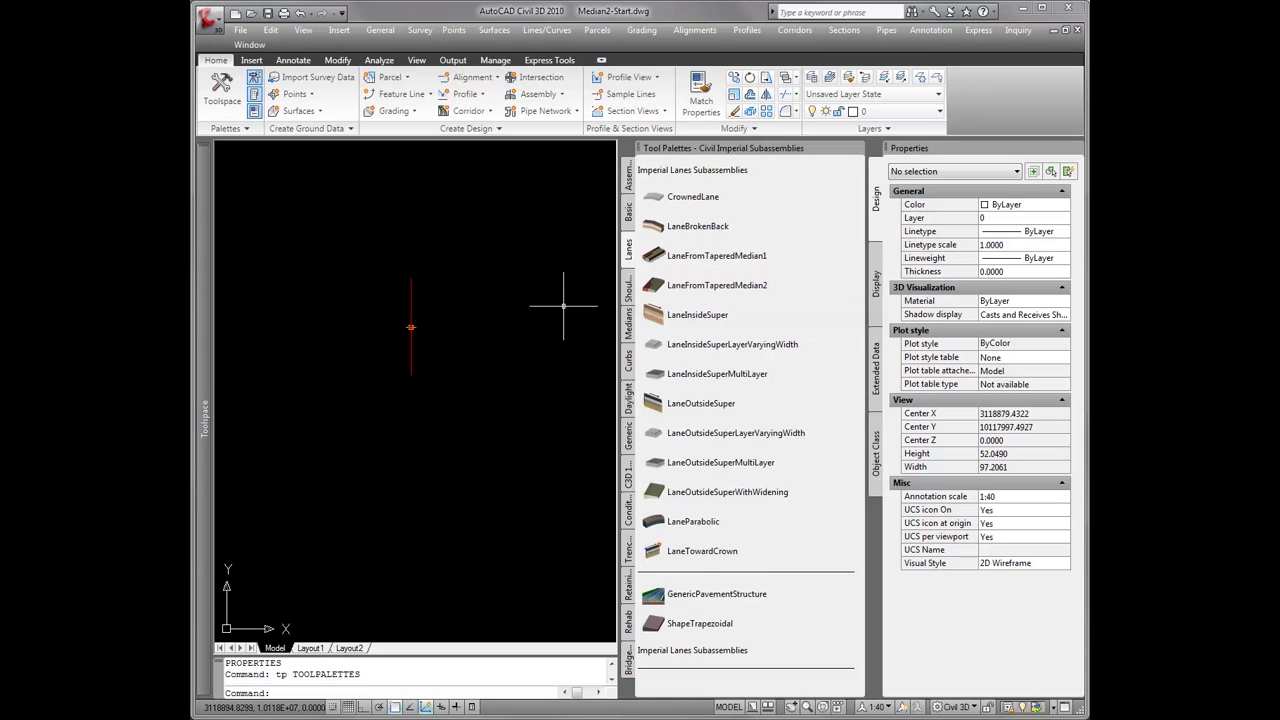
right_click(700, 259)
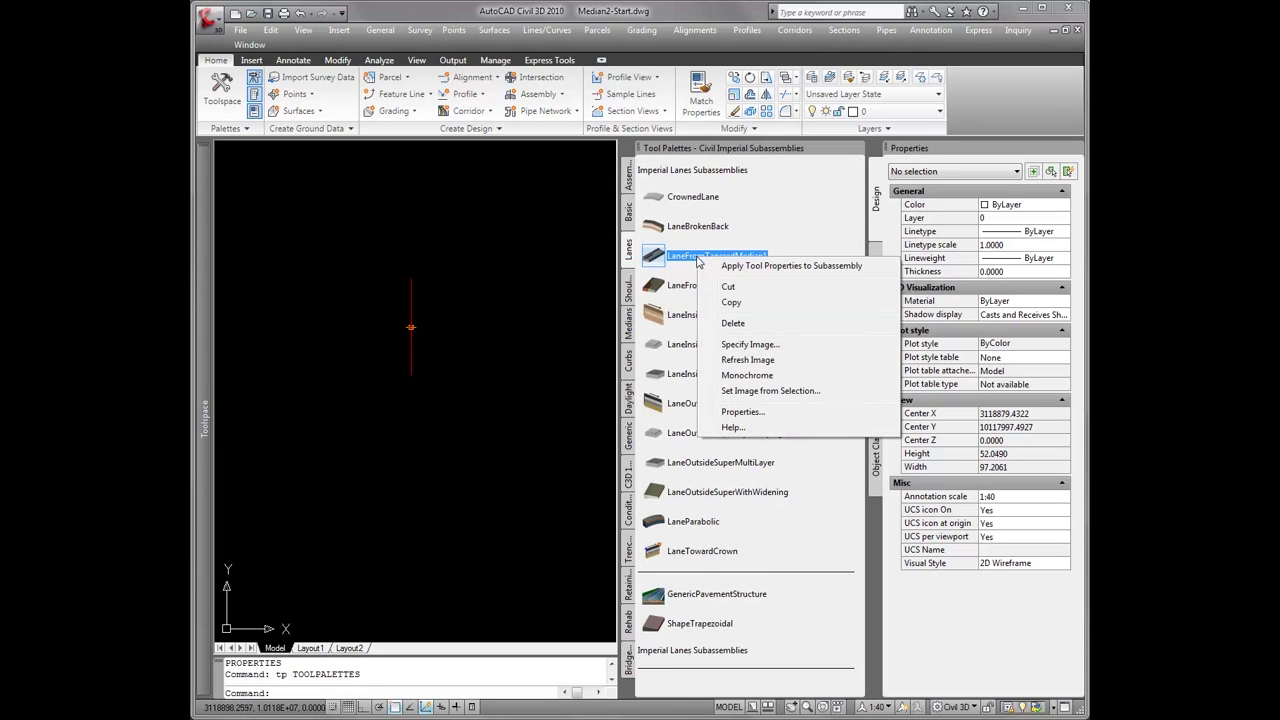
click(733, 428)
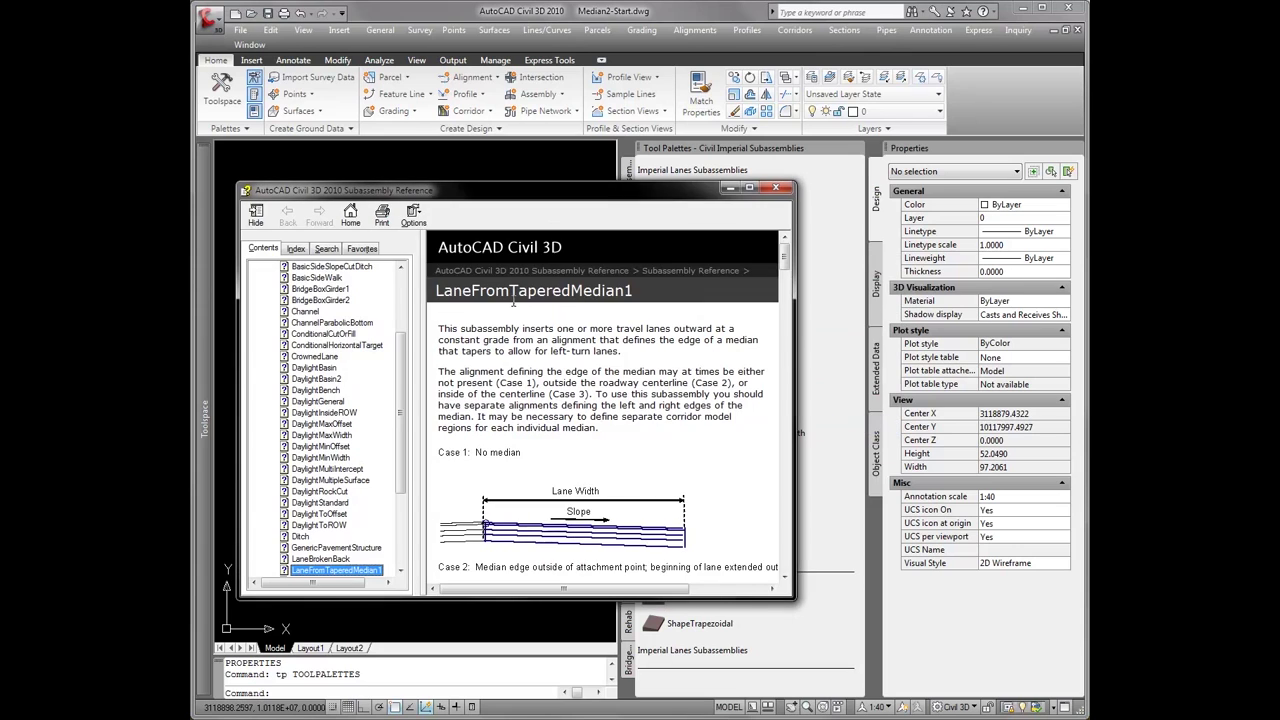
drag(562, 185, 640, 68)
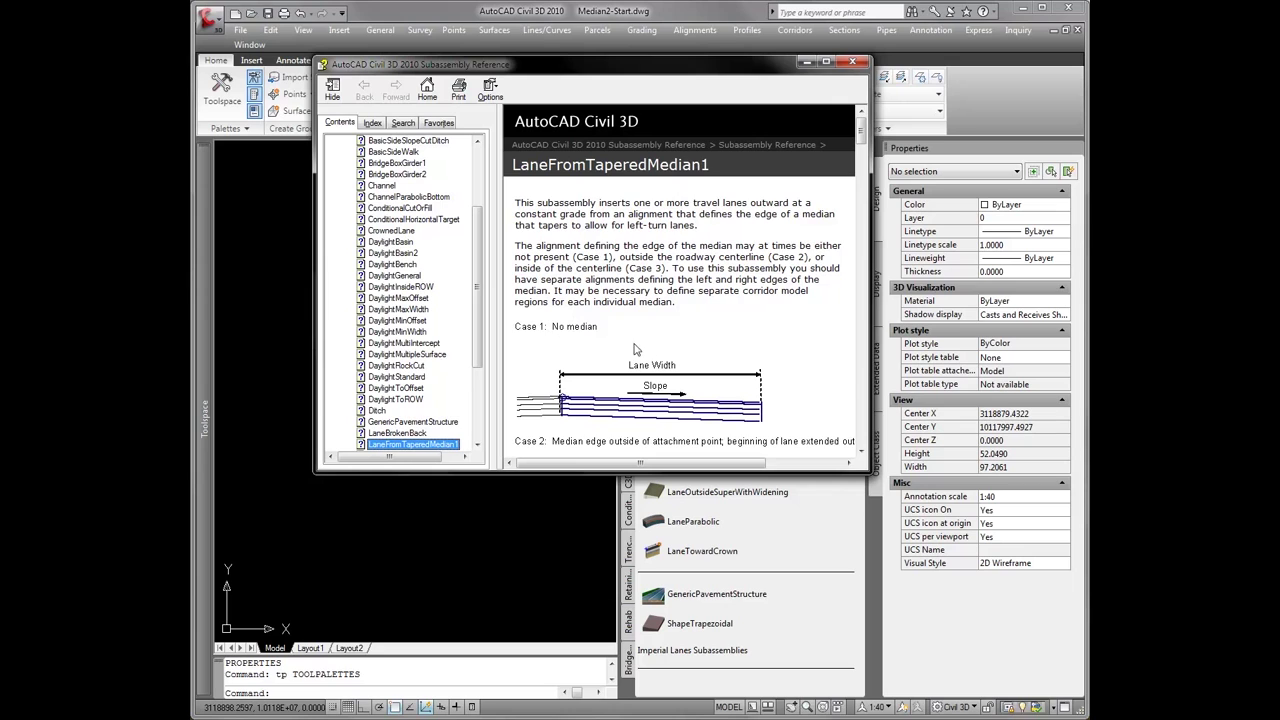
drag(860, 140, 858, 149)
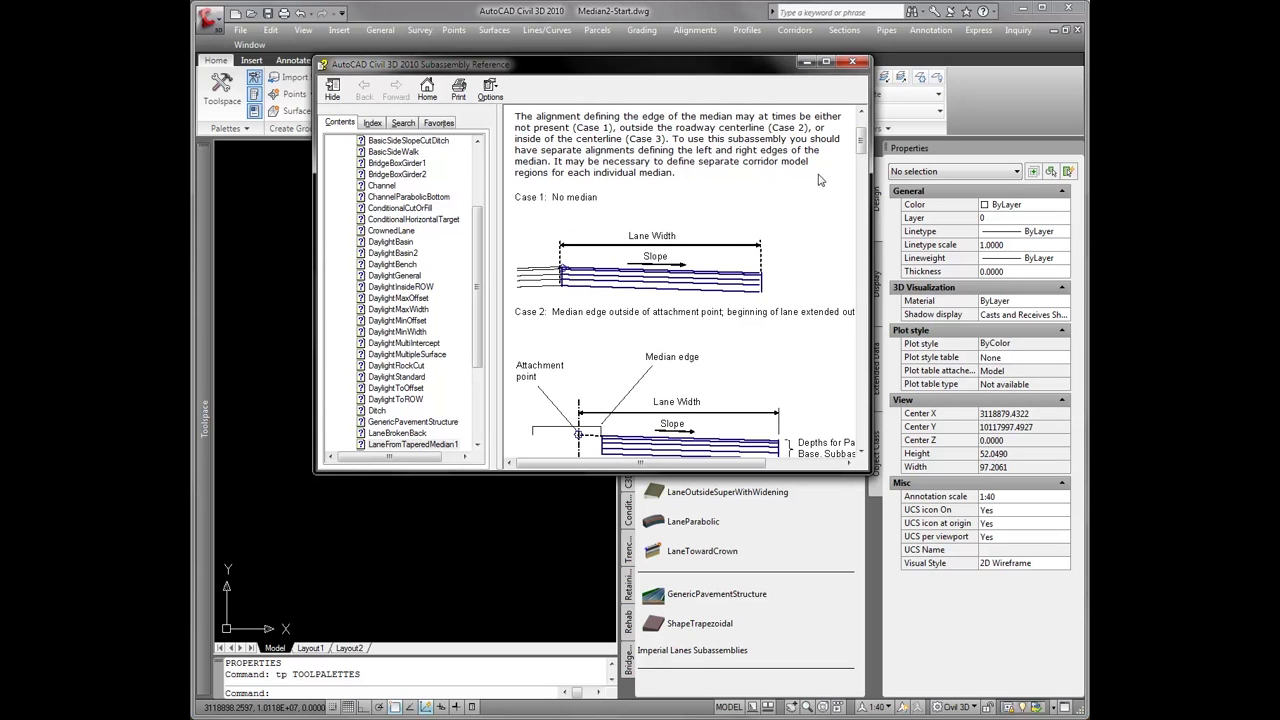
drag(860, 148, 863, 158)
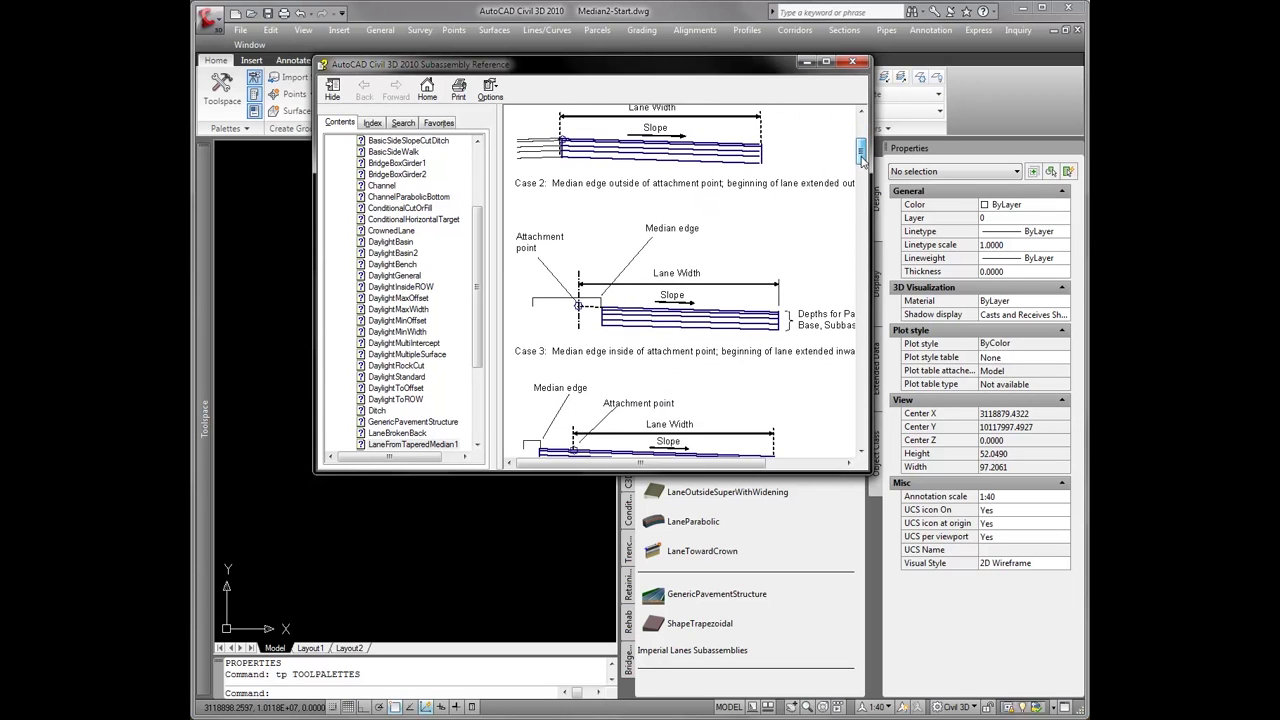
scroll(680, 260, down, 1)
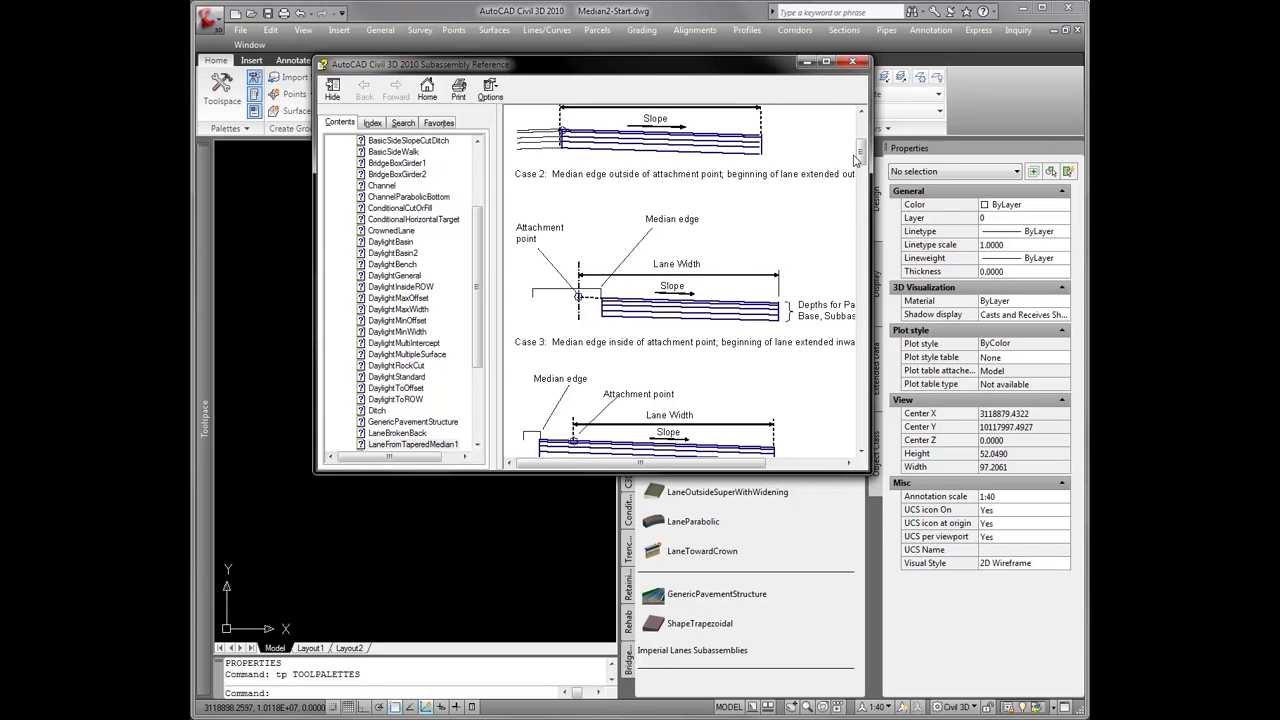
Study the Case 3 diagram and the plan sketch of the left and right median edge alignments, and close the reference
drag(860, 153, 859, 167)
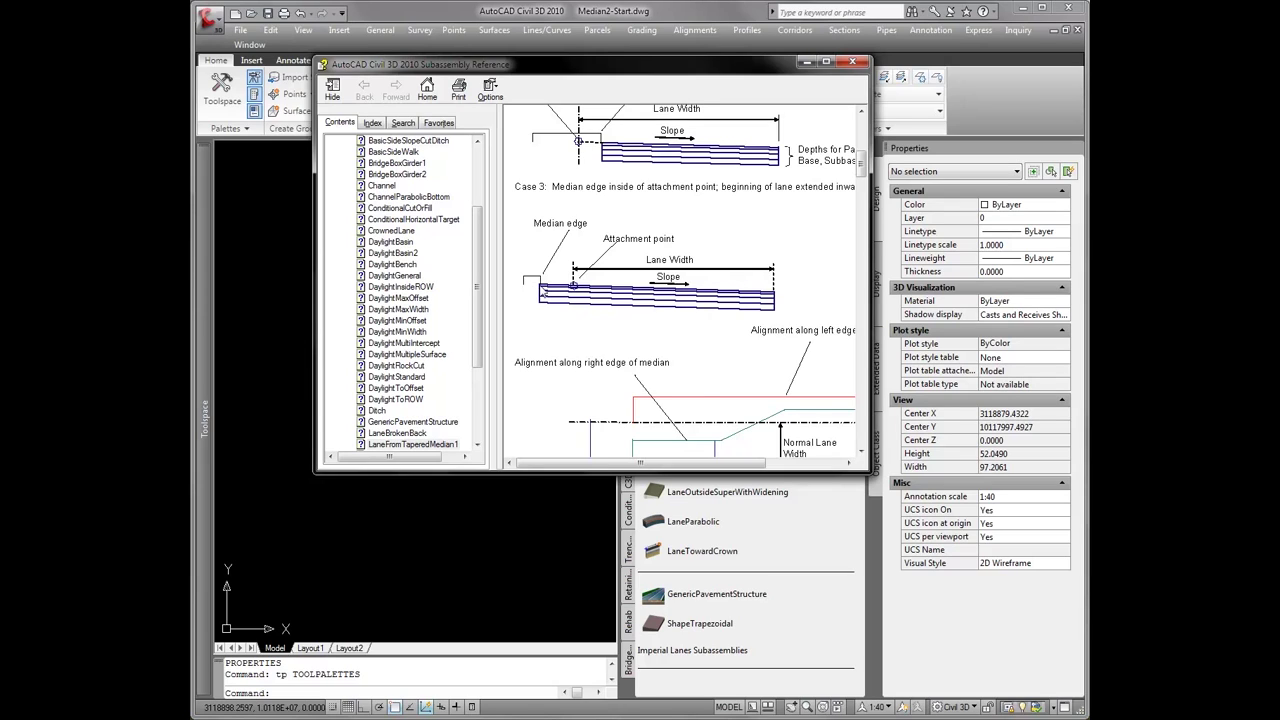
scroll(733, 340, down, 2)
drag(683, 463, 704, 463)
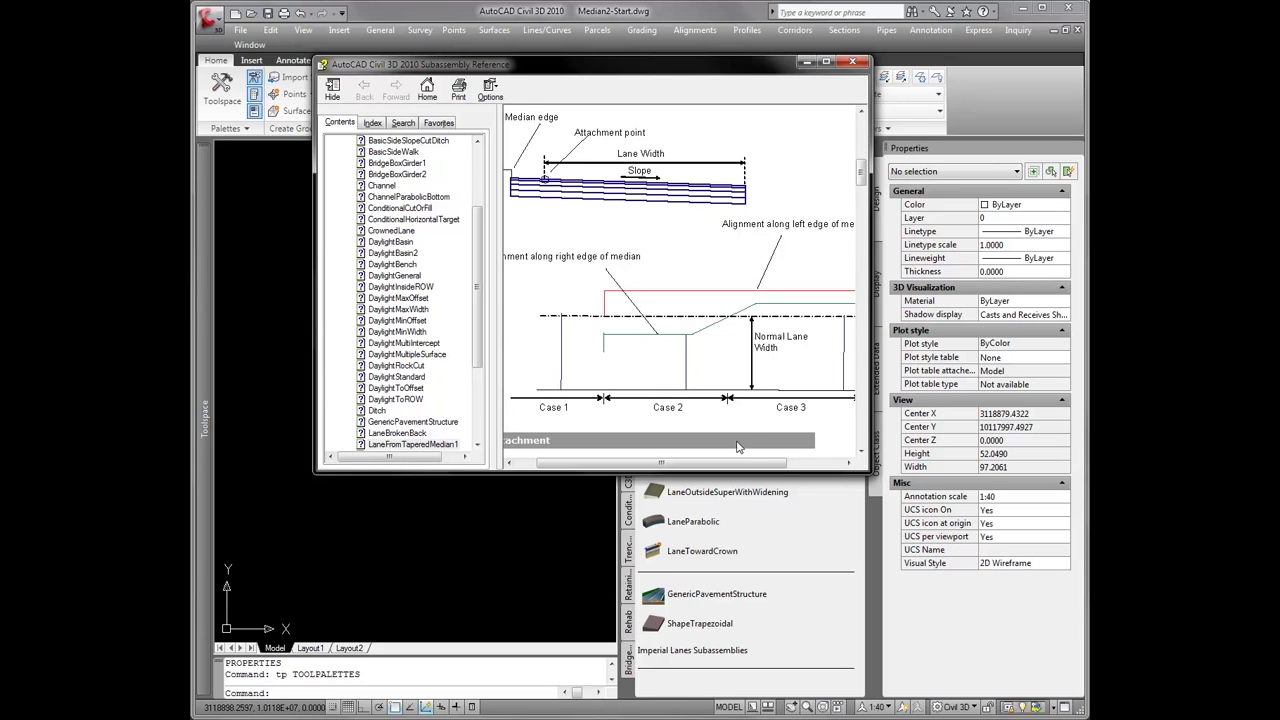
drag(737, 464, 775, 457)
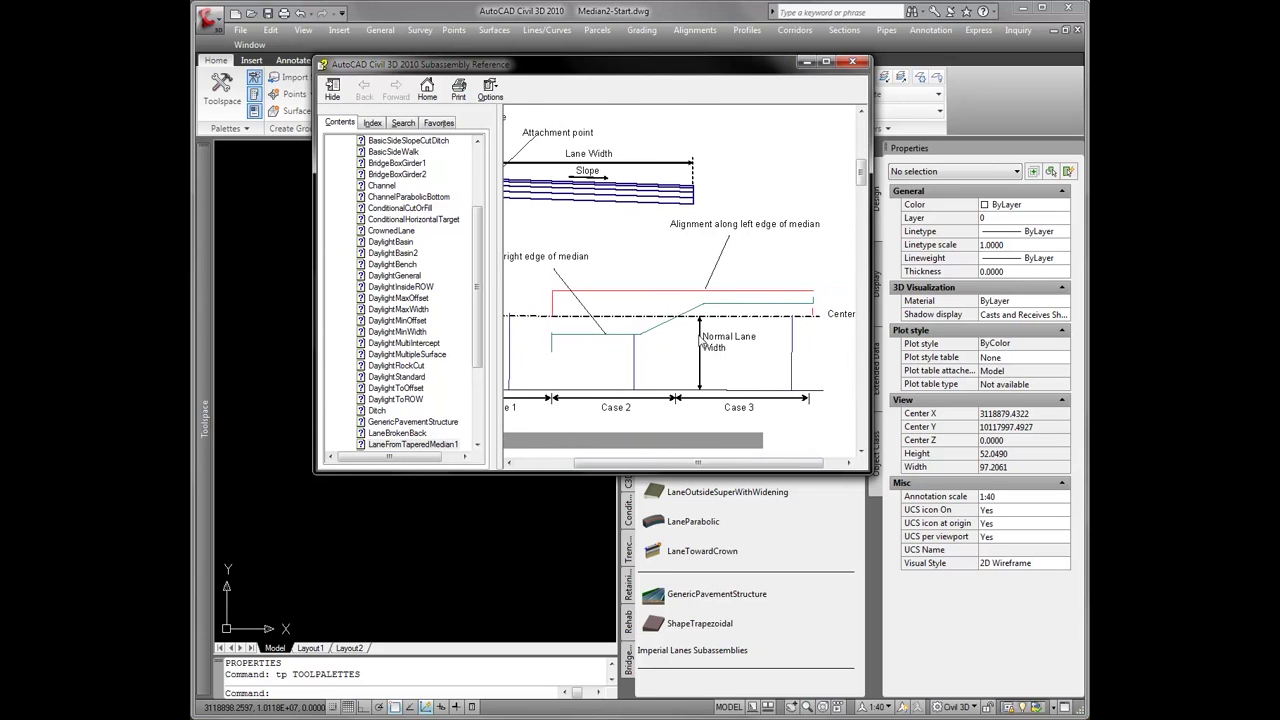
scroll(702, 338, down, 1)
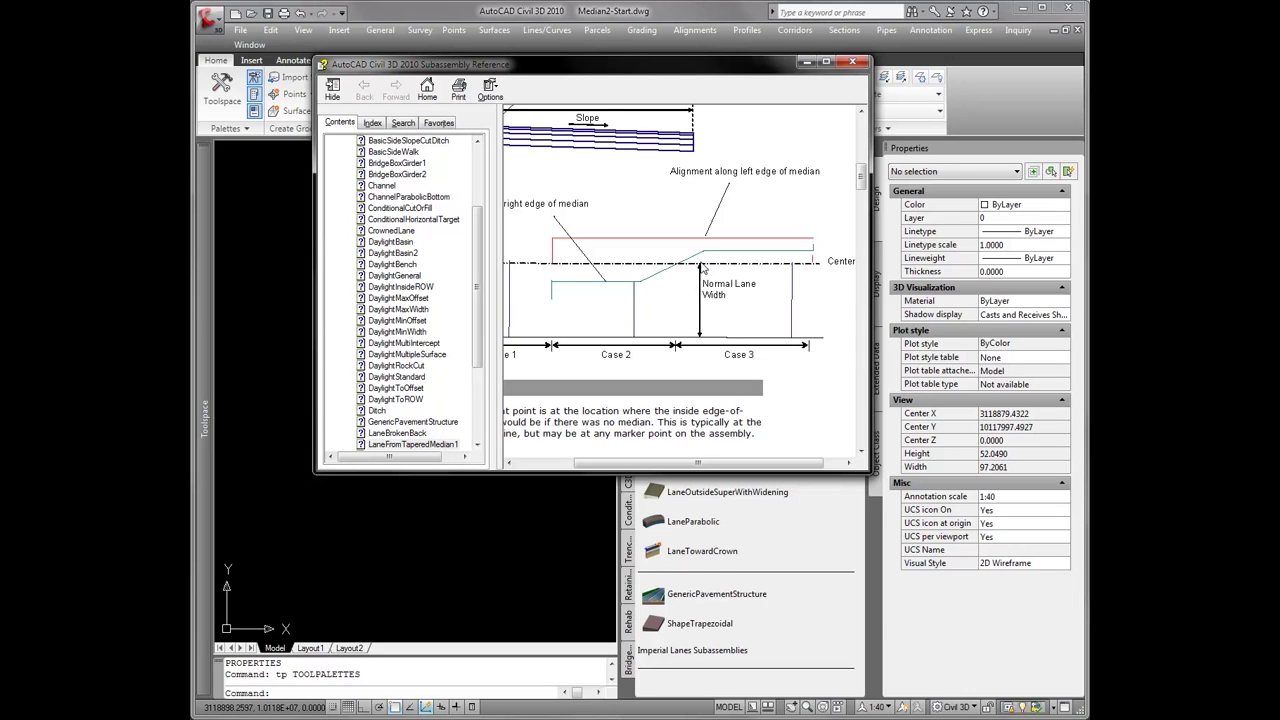
click(852, 62)
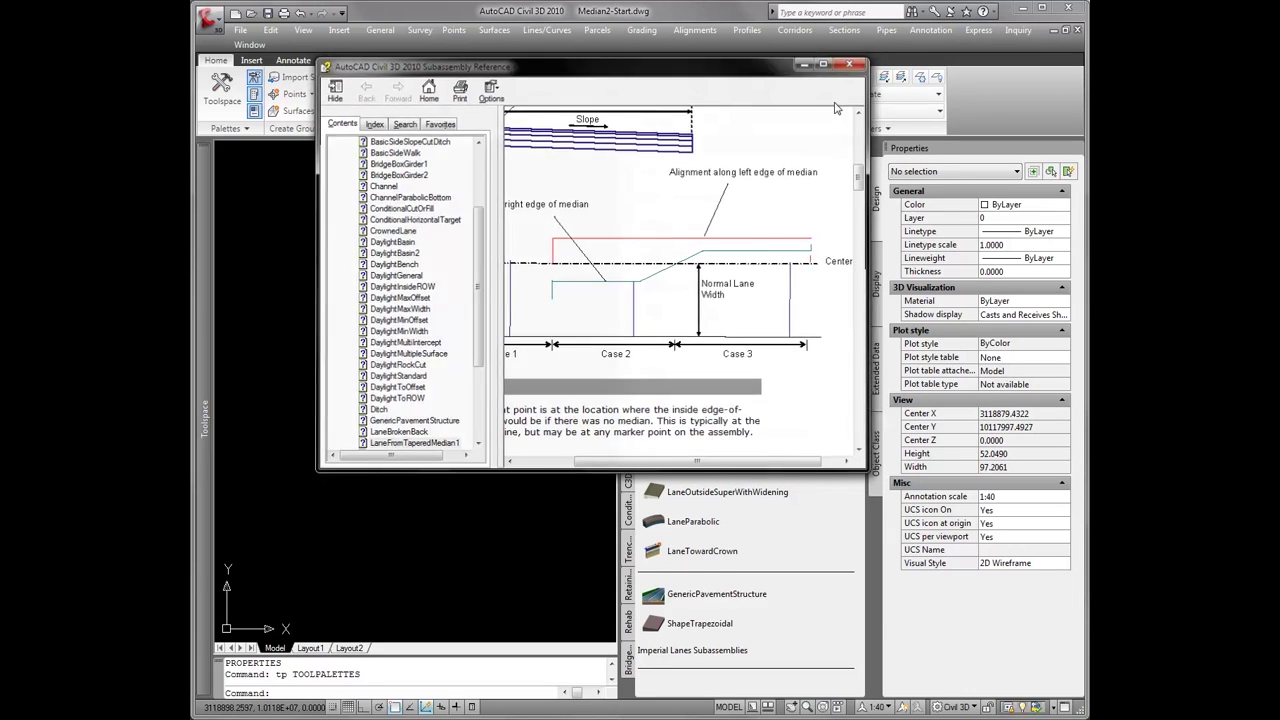
Read how LaneFromTaperedMedian2 differs from LaneFromTaperedMedian1 in the subassembly reference, and close it
right_click(712, 288)
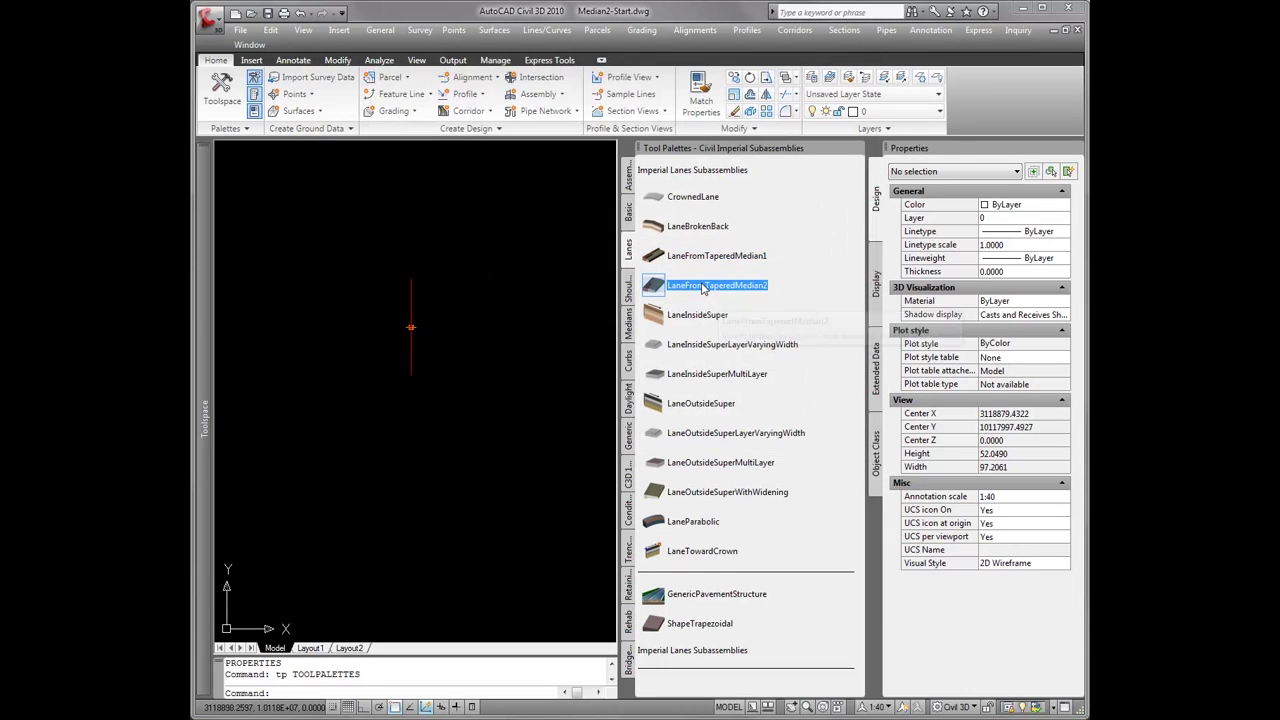
click(737, 453)
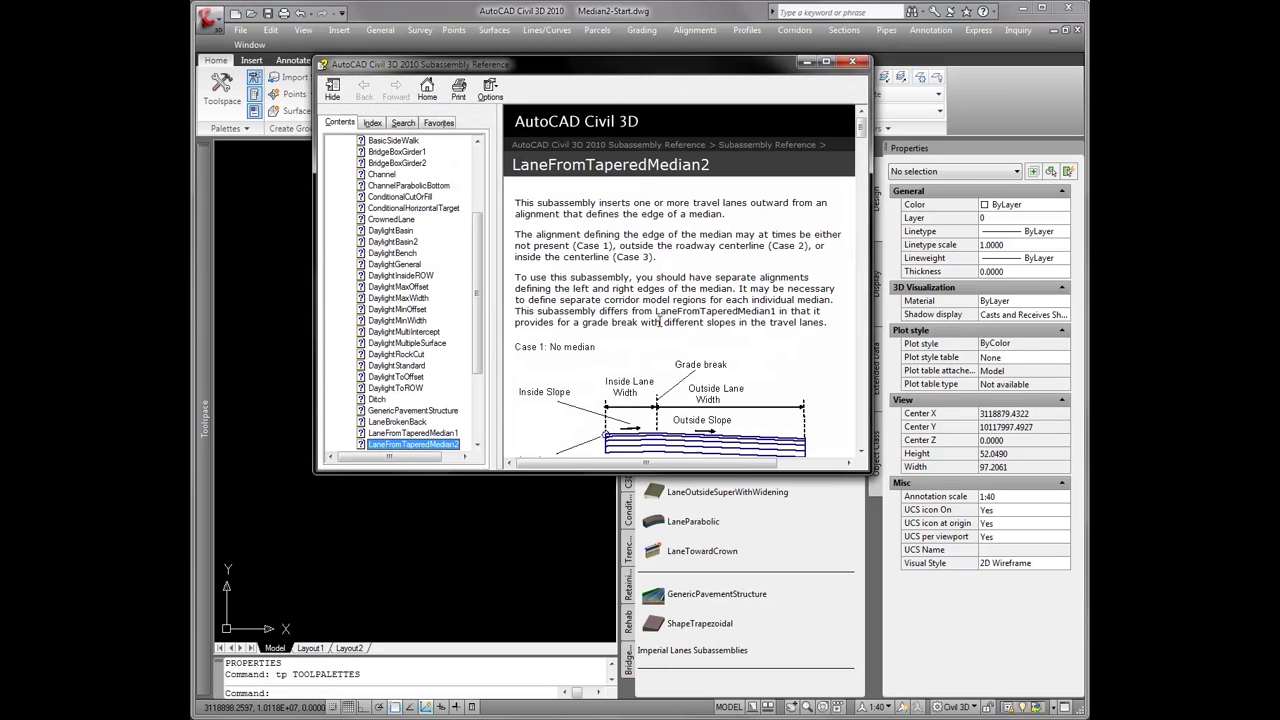
scroll(862, 164, down, 3)
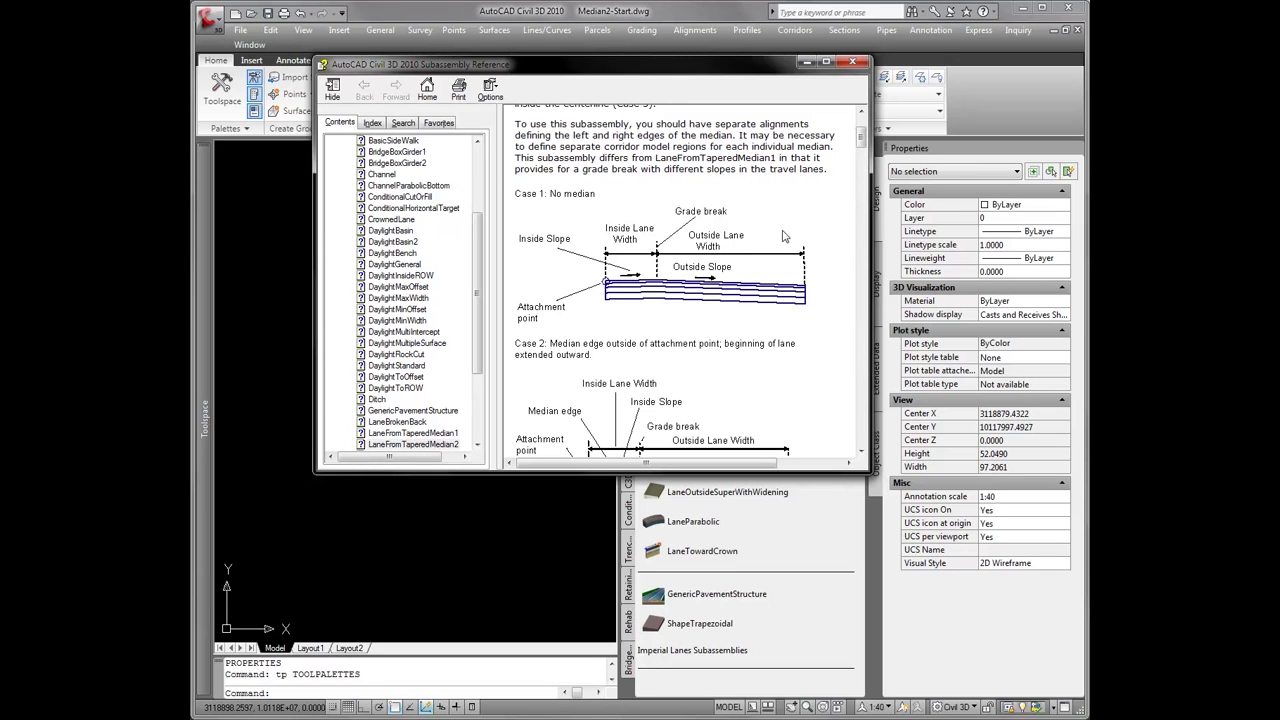
click(852, 62)
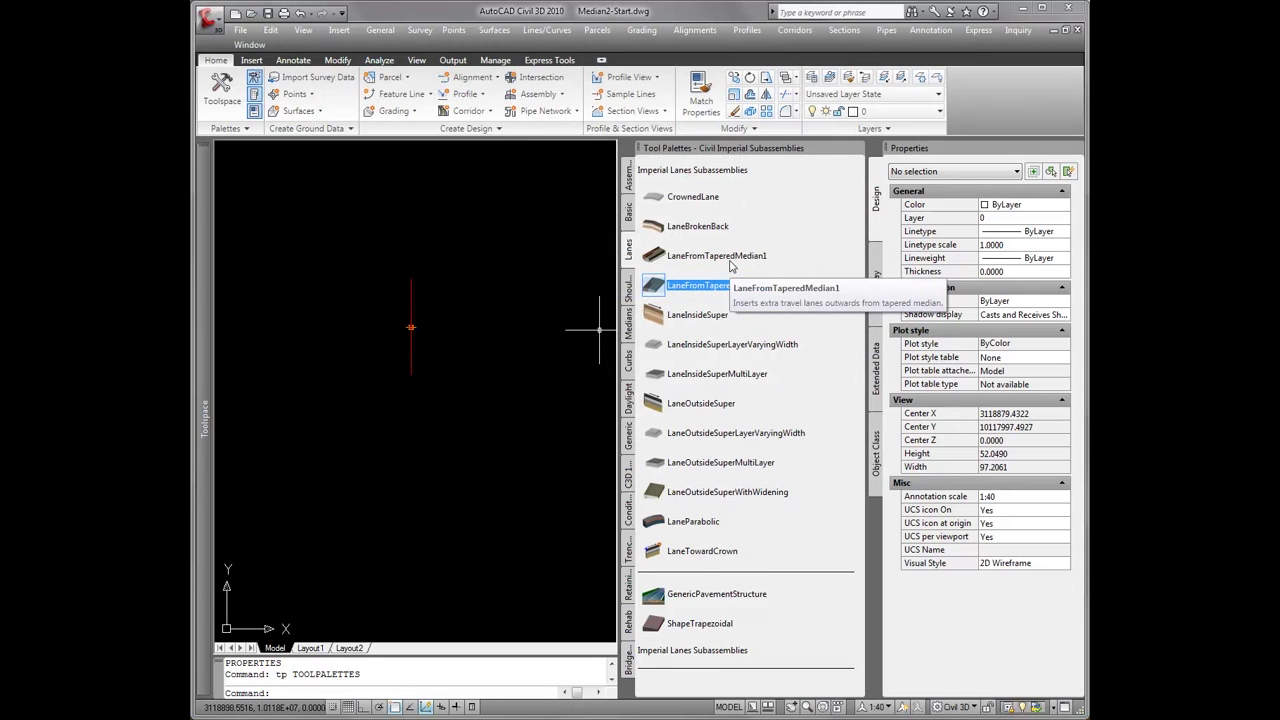
key(Escape)
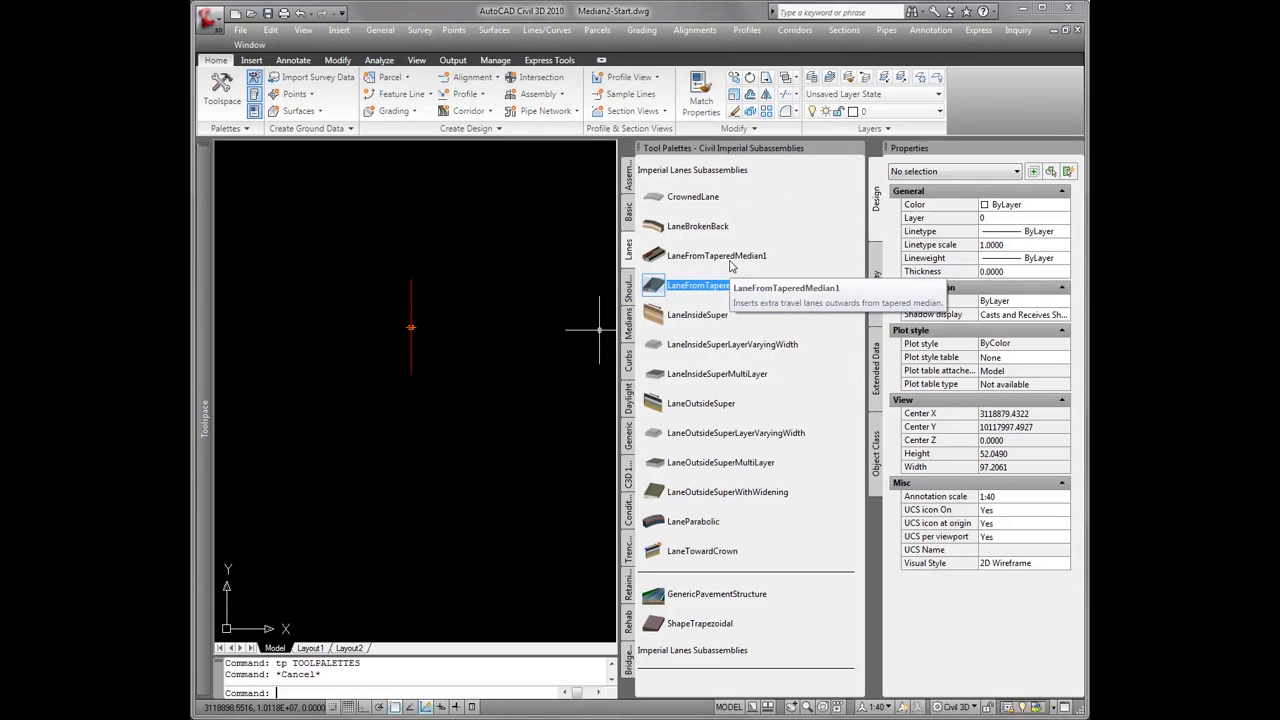
Attach LaneFromTaperedMedian1 subassemblies to the right and left sides of the Basic assembly marker with 12-foot lane widths
click(708, 258)
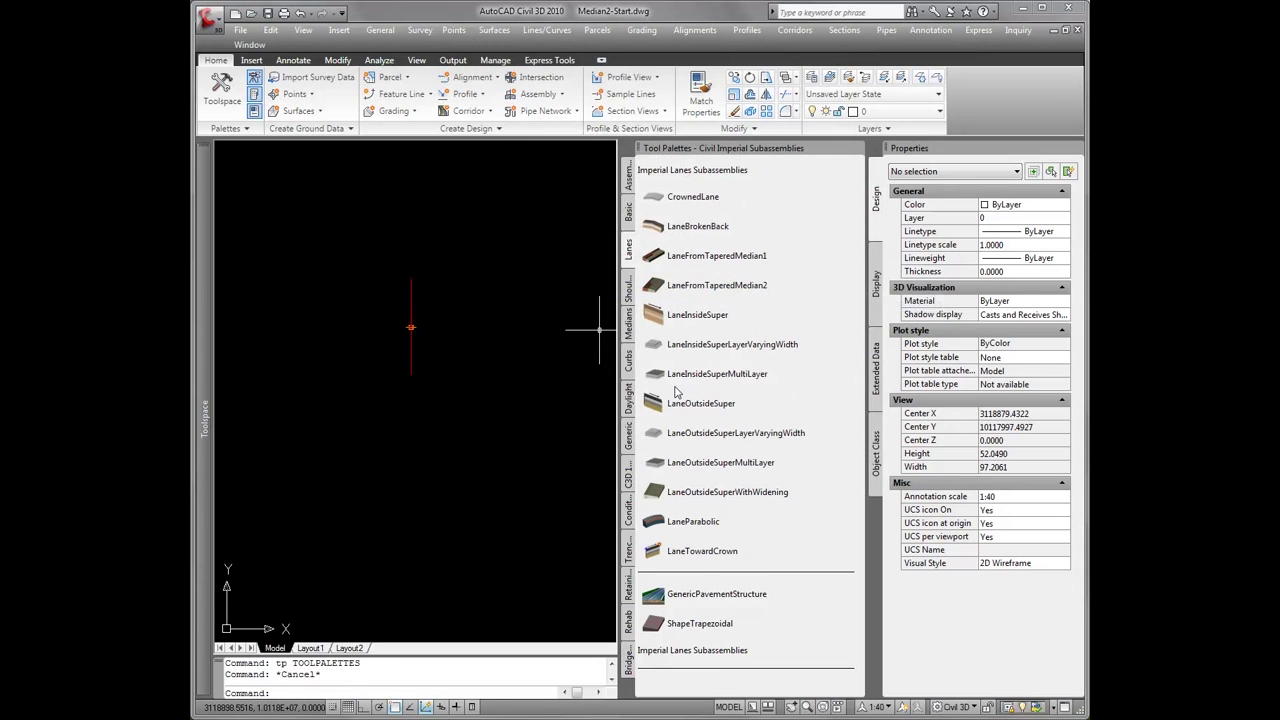
click(410, 327)
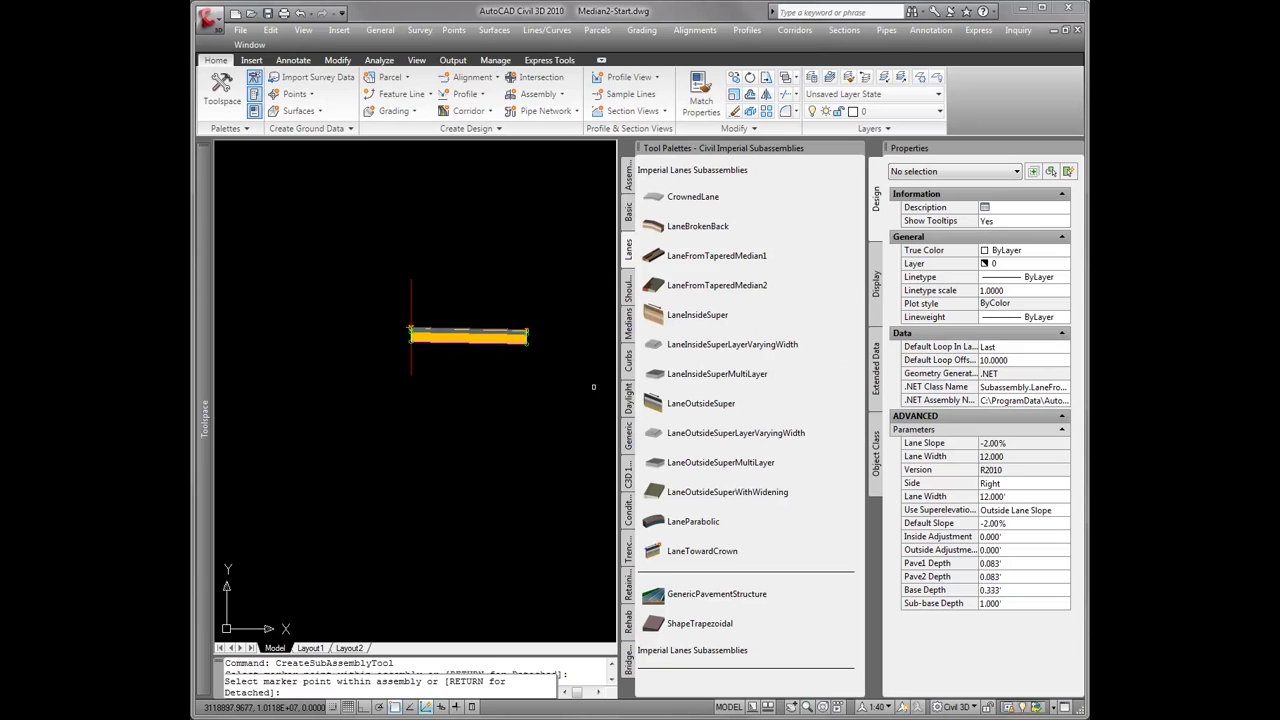
click(995, 485)
click(999, 487)
click(1005, 509)
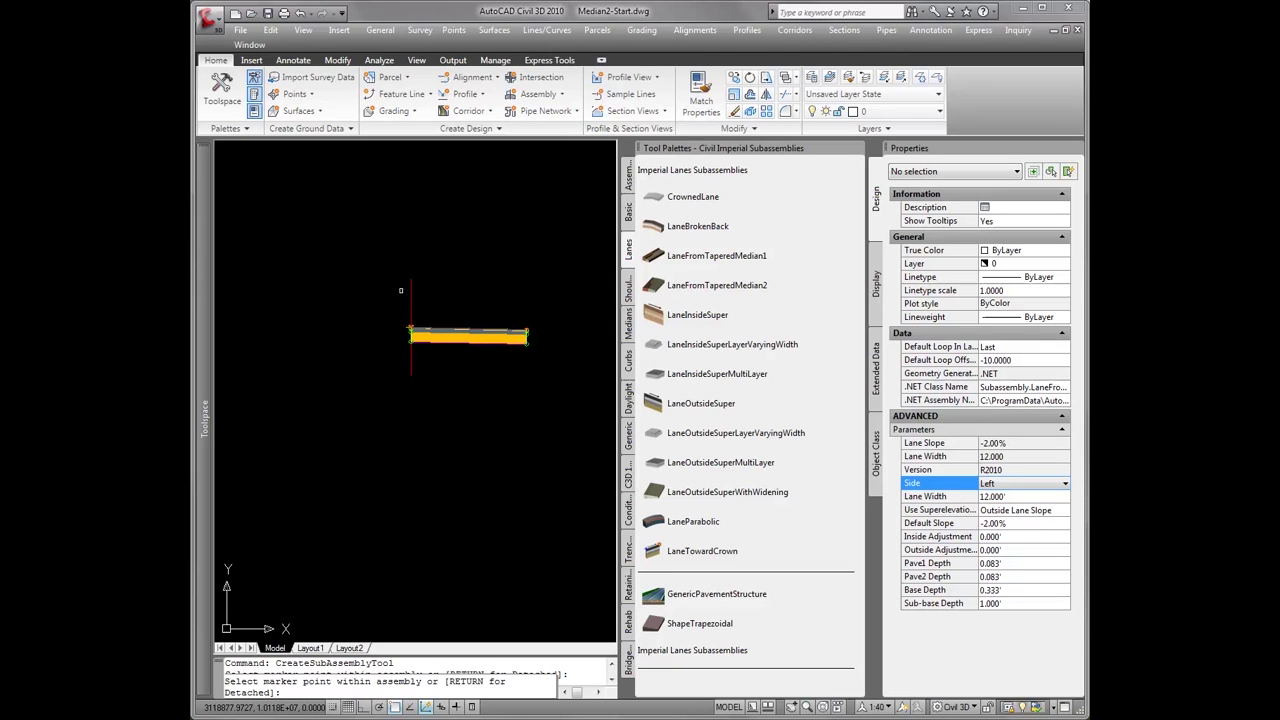
click(410, 327)
key(Return)
key(Escape)
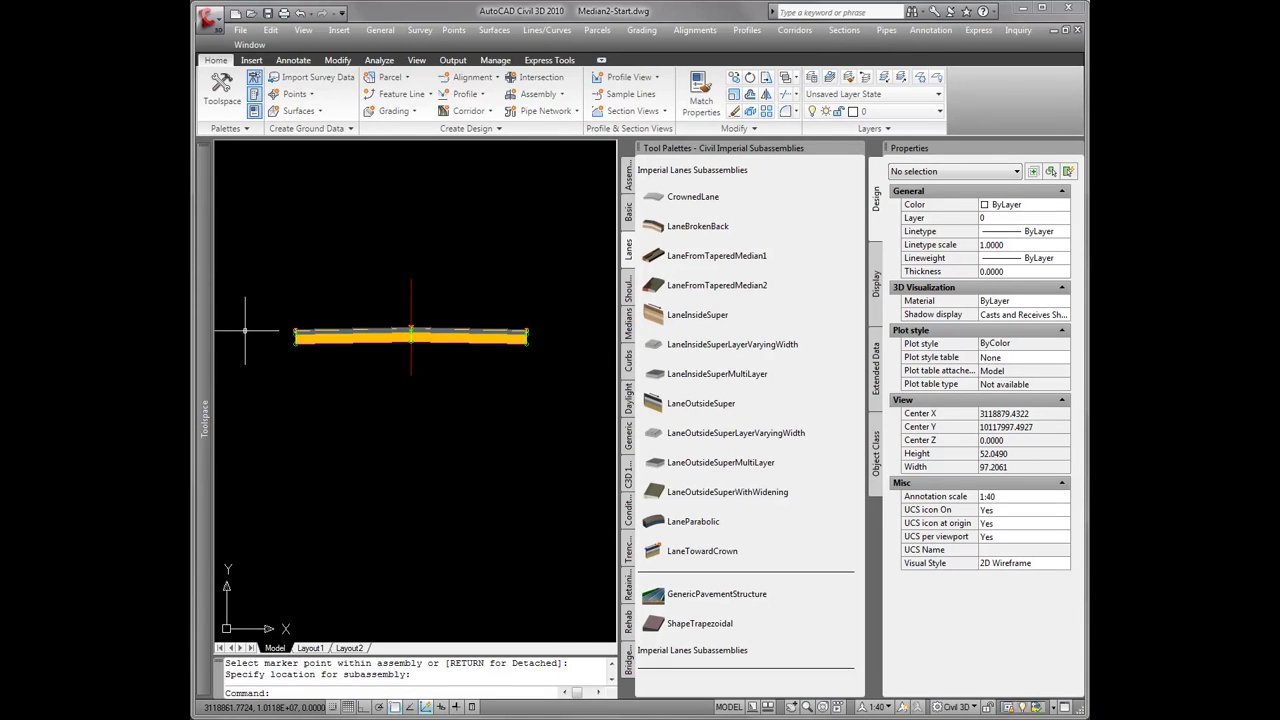
click(409, 328)
scroll(409, 328, up, 6)
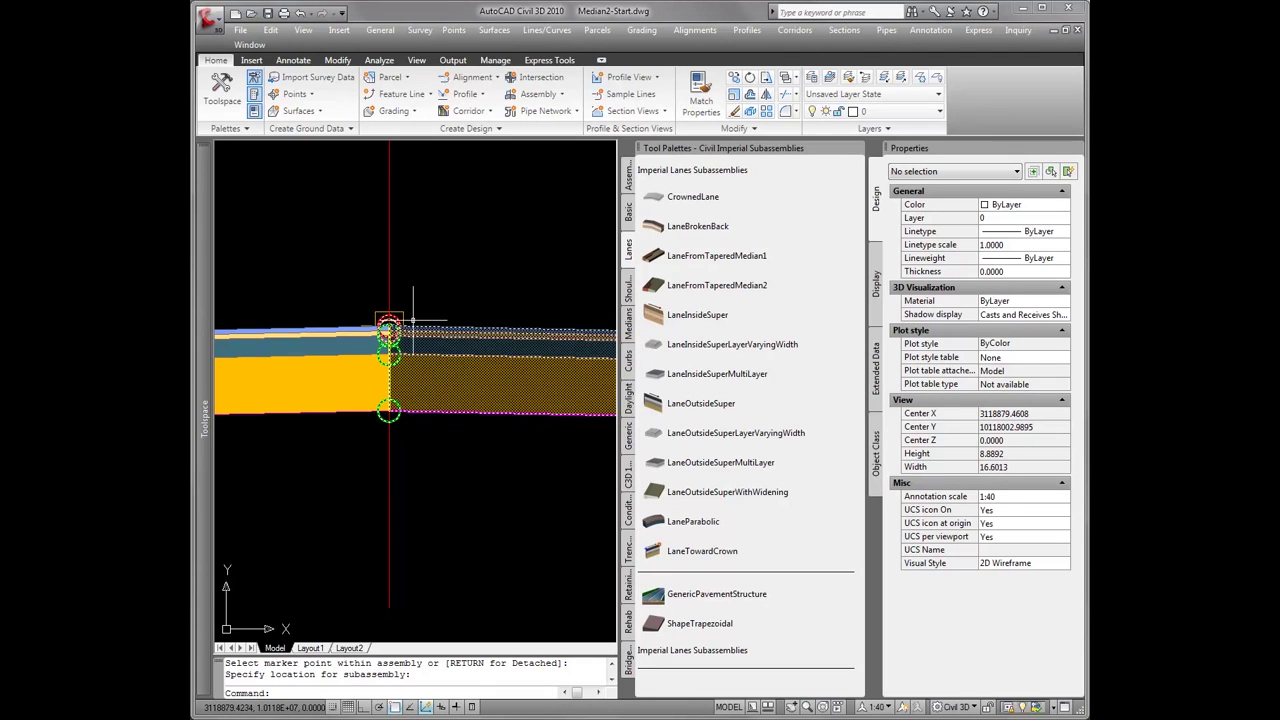
scroll(390, 318, down, 15)
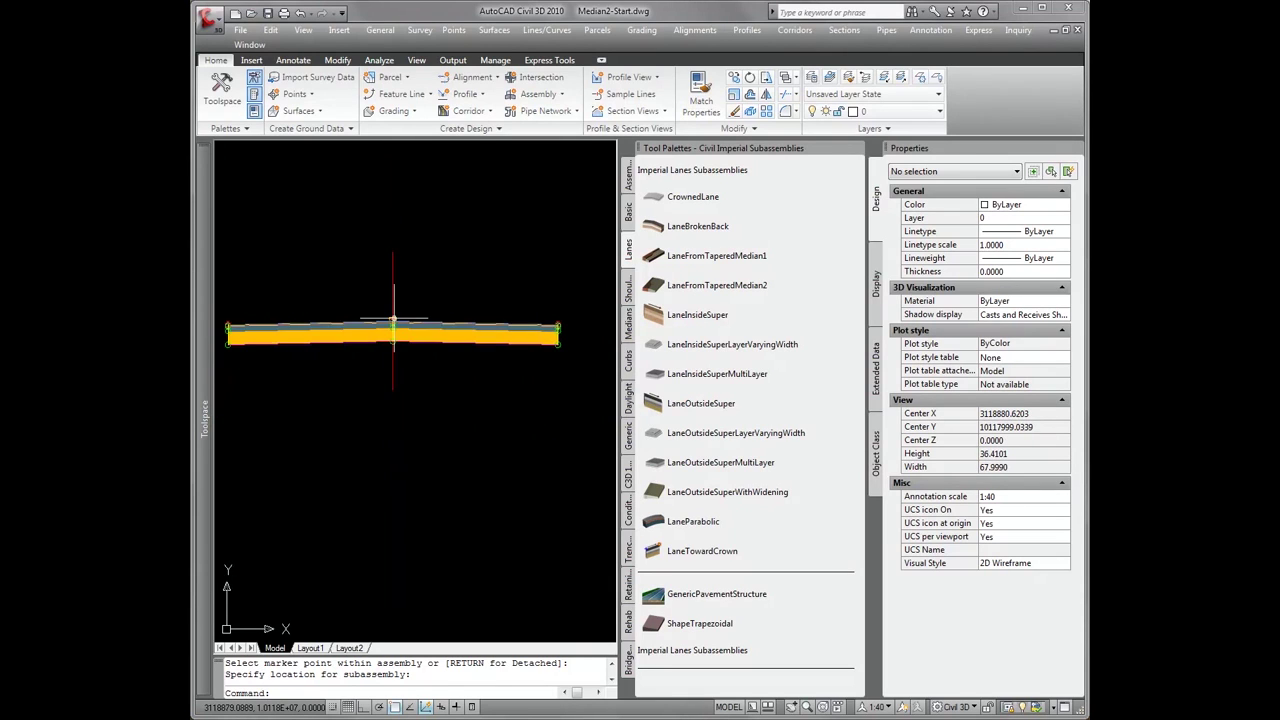
Start a new corridor with the Domain Drive alignment as baseline, the Domain Drive-FG profile and the Basic assembly
scroll(410, 312, down, 4)
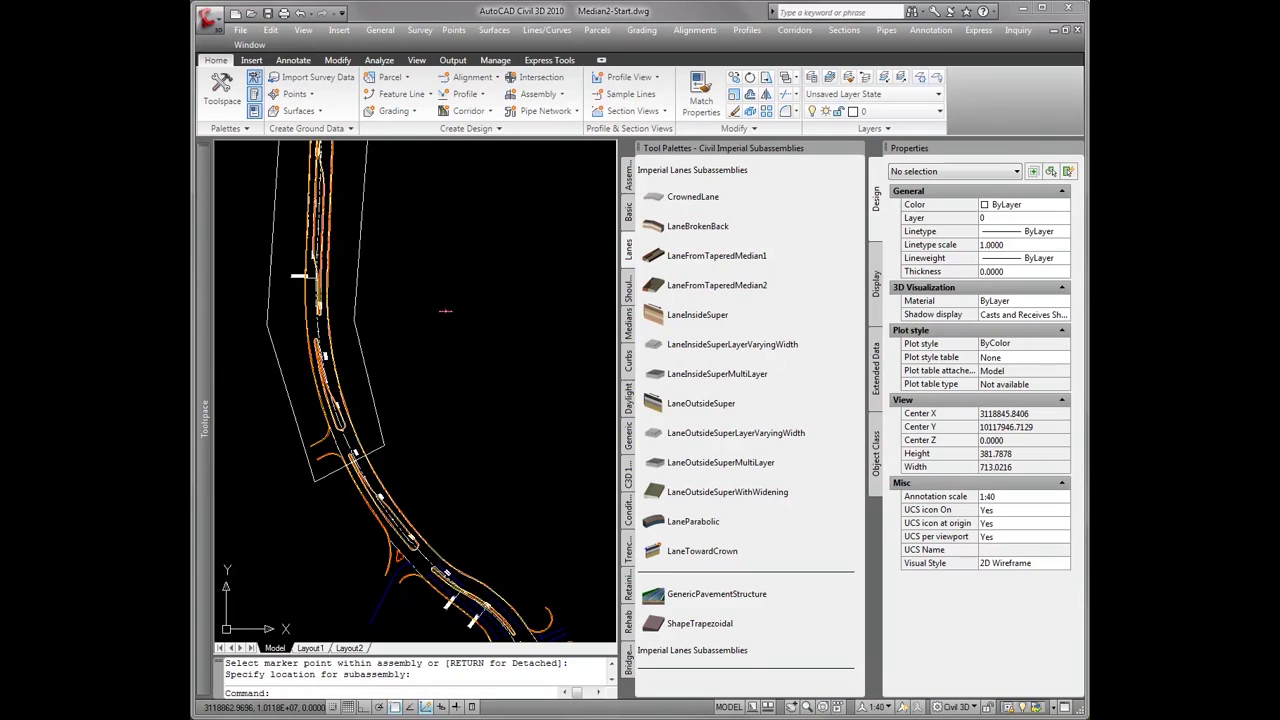
click(466, 111)
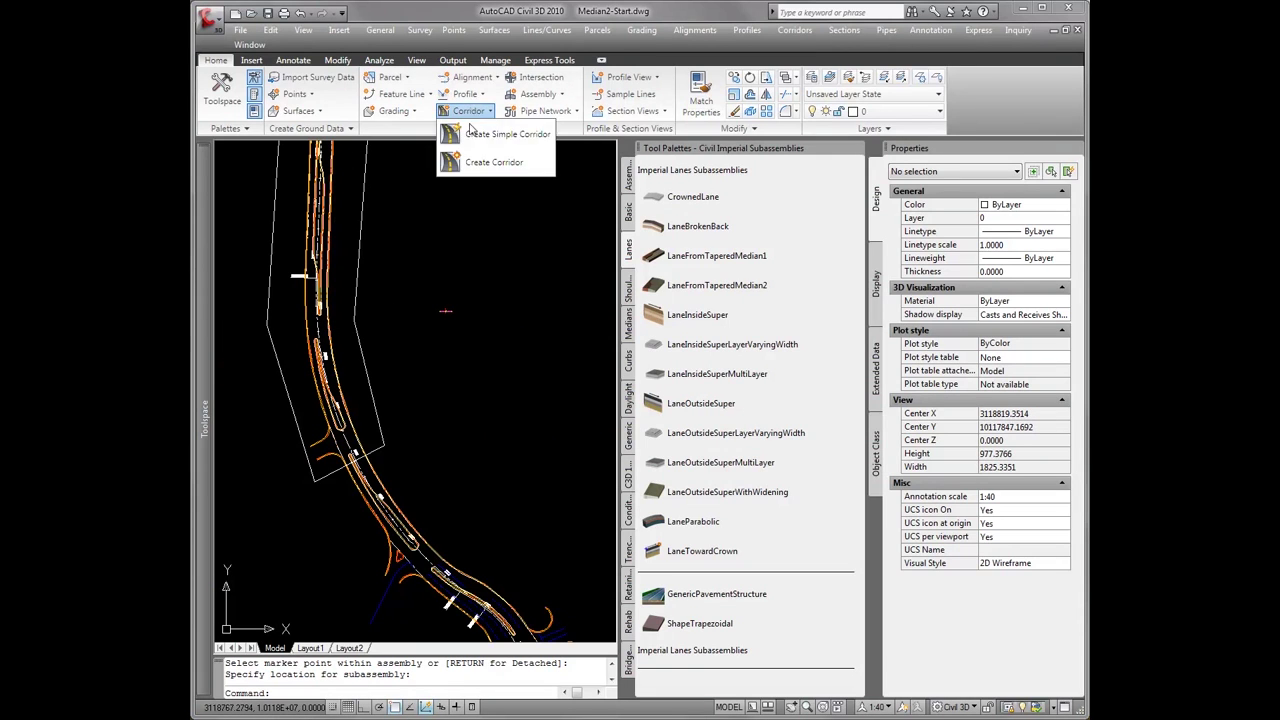
click(494, 162)
key(Return)
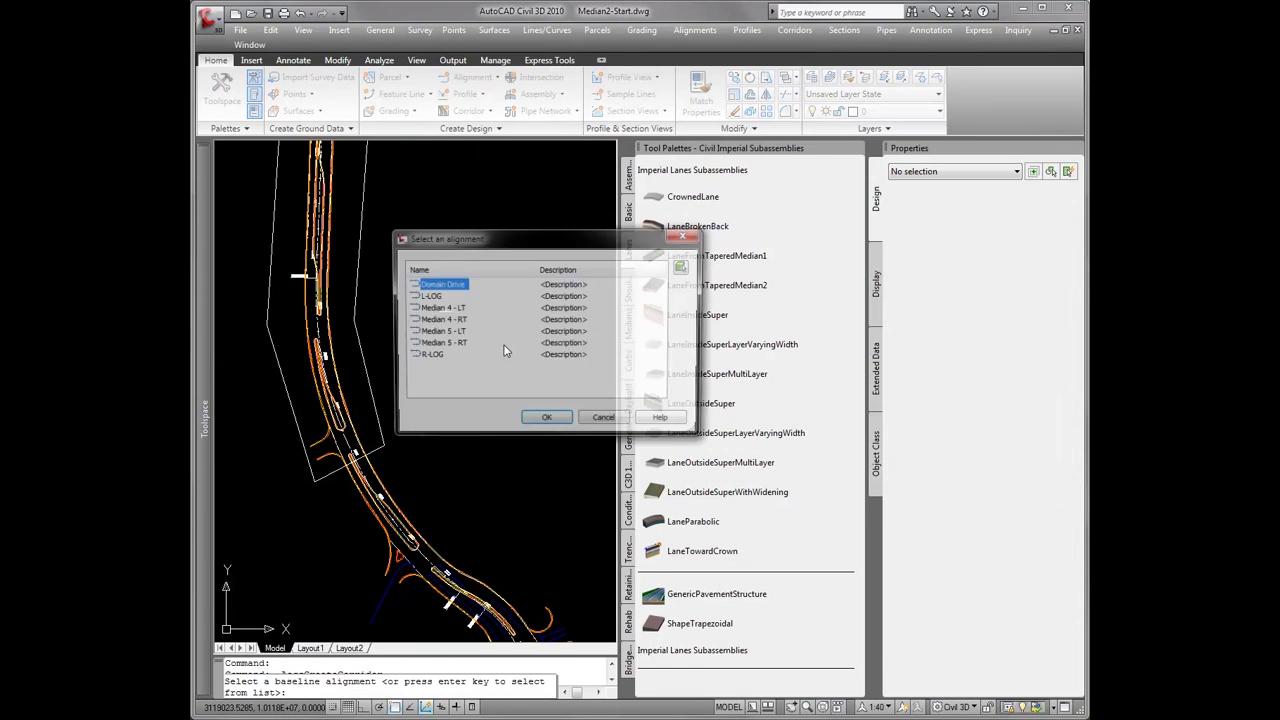
click(547, 421)
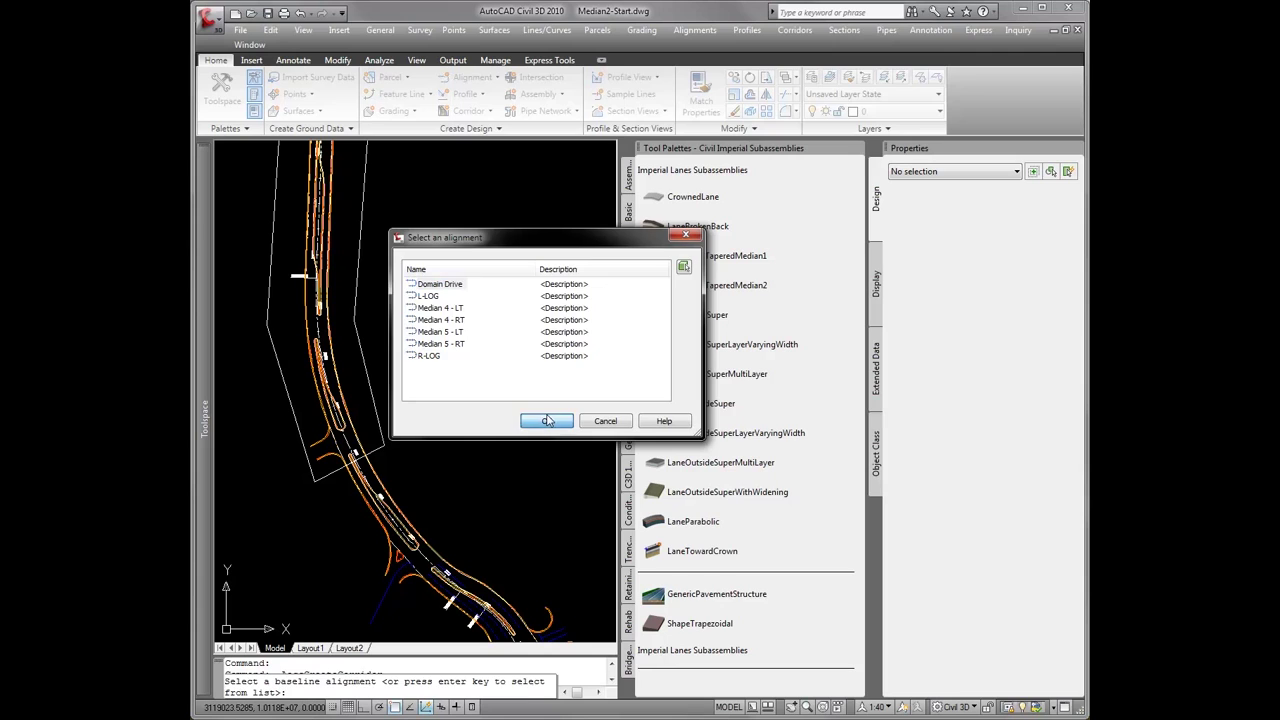
key(Return)
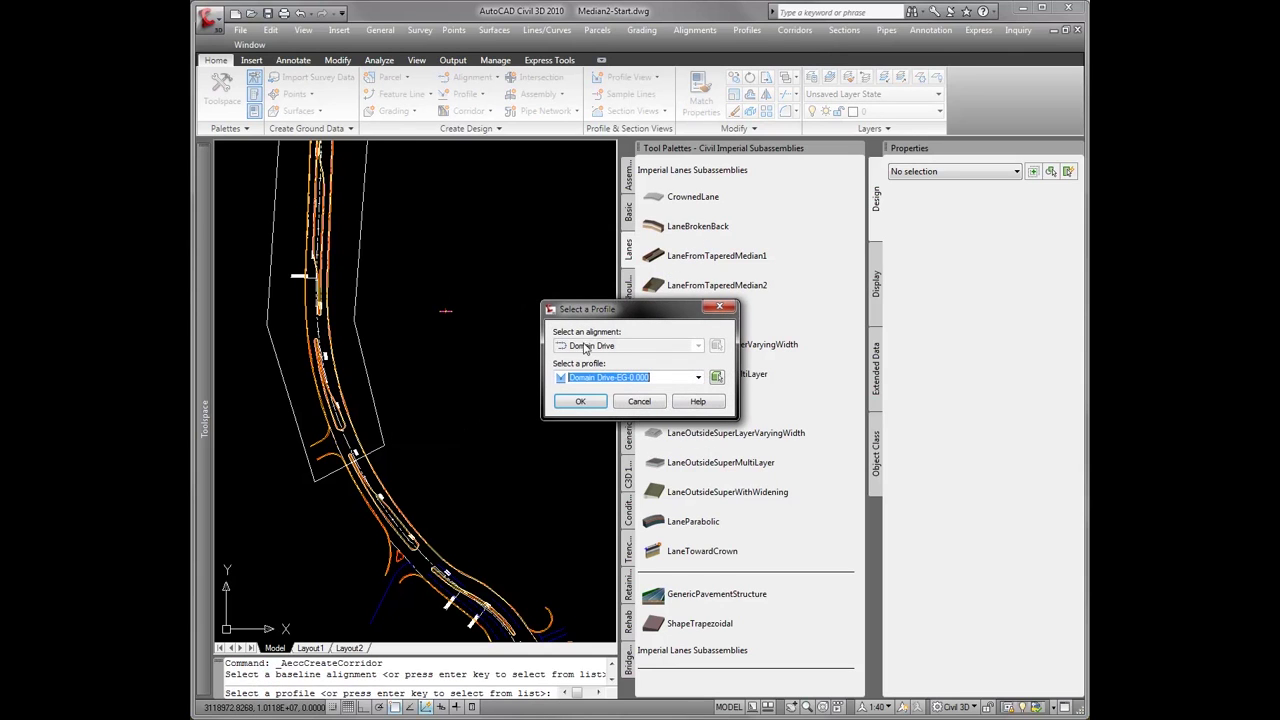
click(579, 376)
click(605, 413)
click(576, 401)
key(Return)
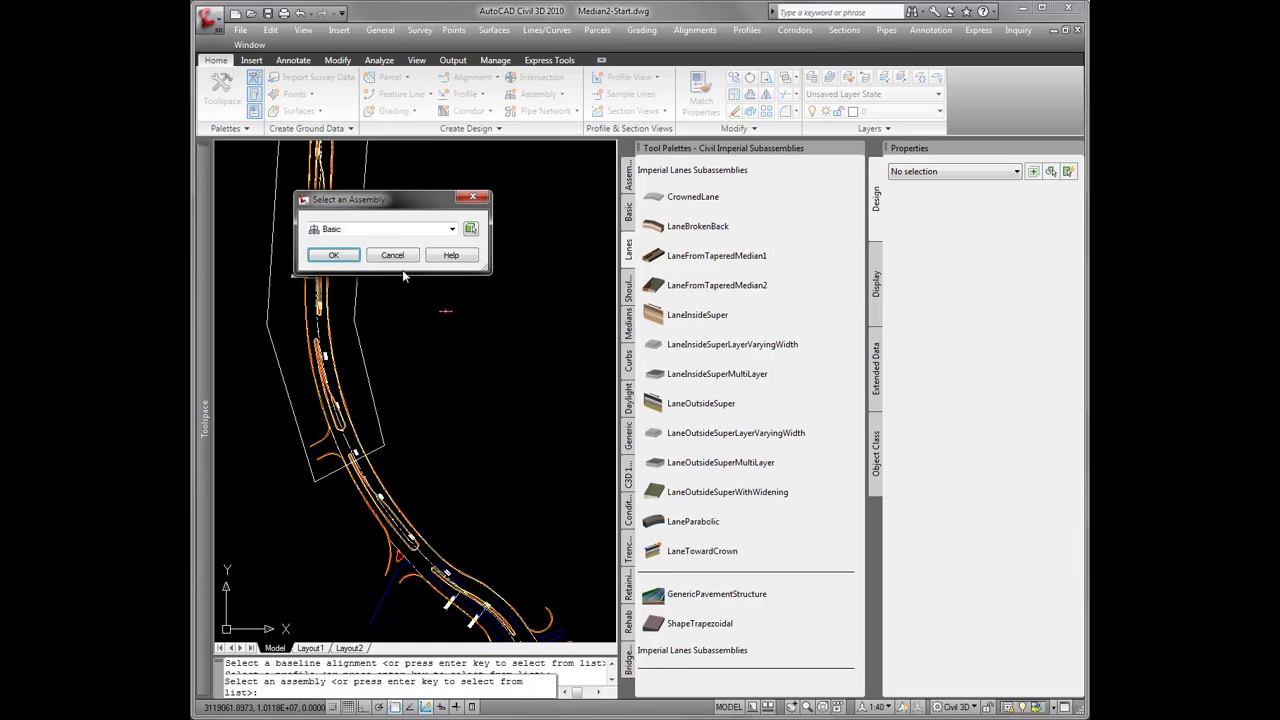
click(335, 254)
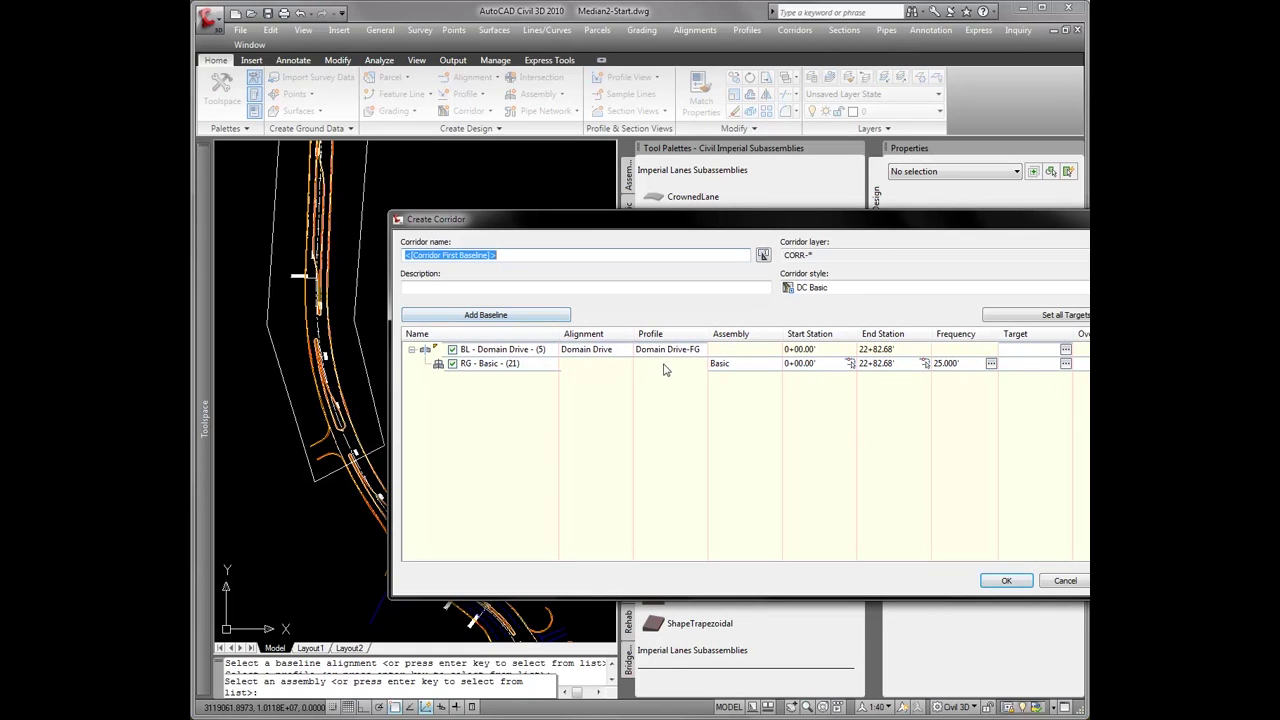
Limit the Basic region to about station 8+10.26 through 15+09.73 by picking stations in the median gaps along the road
click(851, 366)
scroll(330, 420, up, 6)
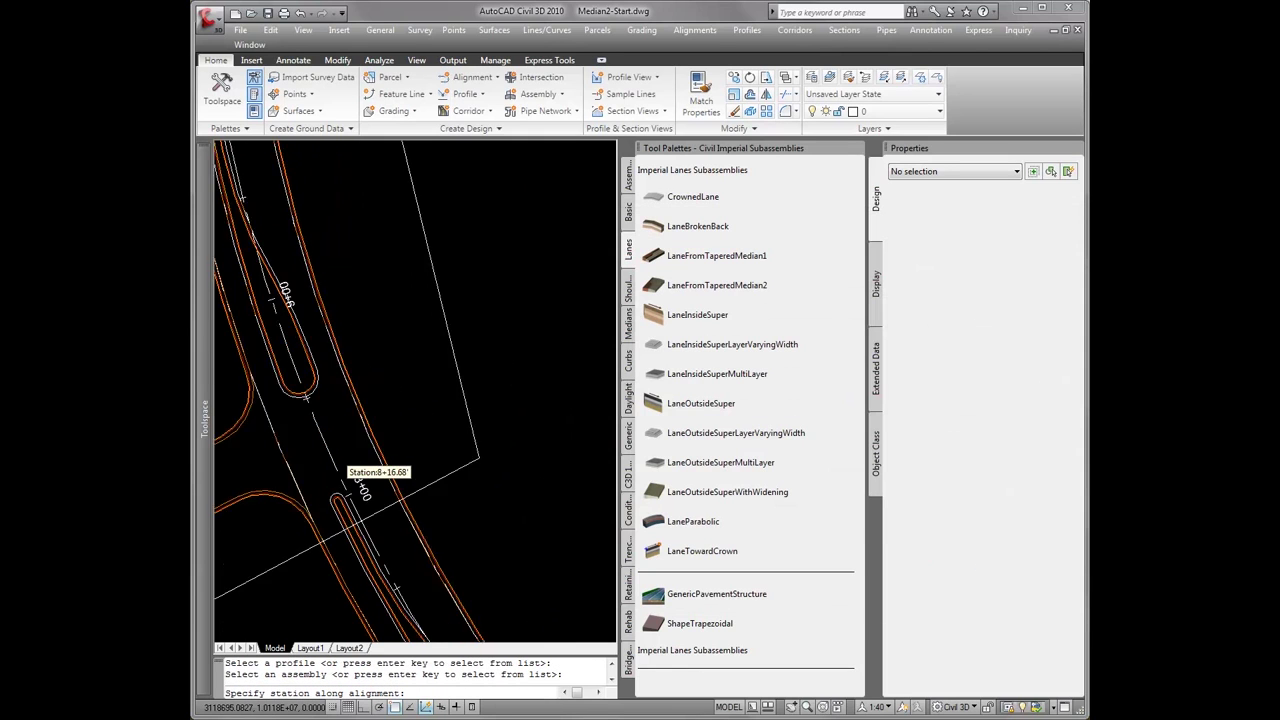
click(343, 477)
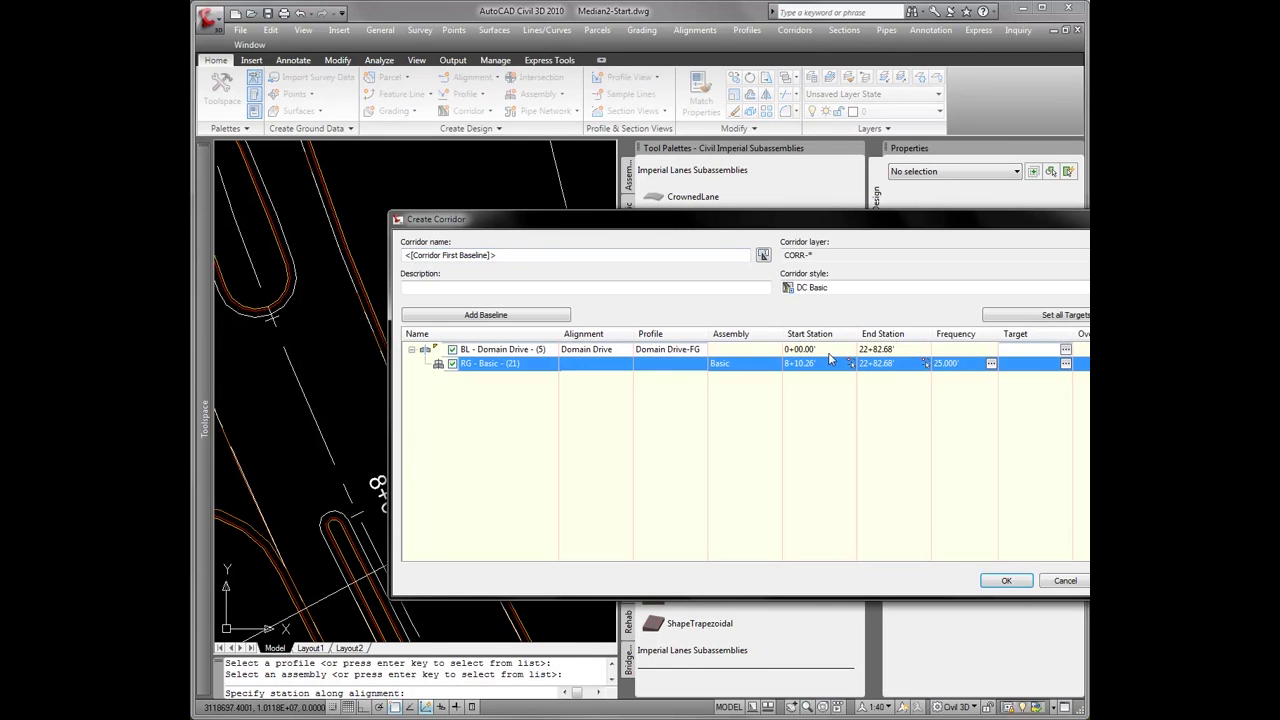
click(924, 364)
scroll(480, 367, down, 6)
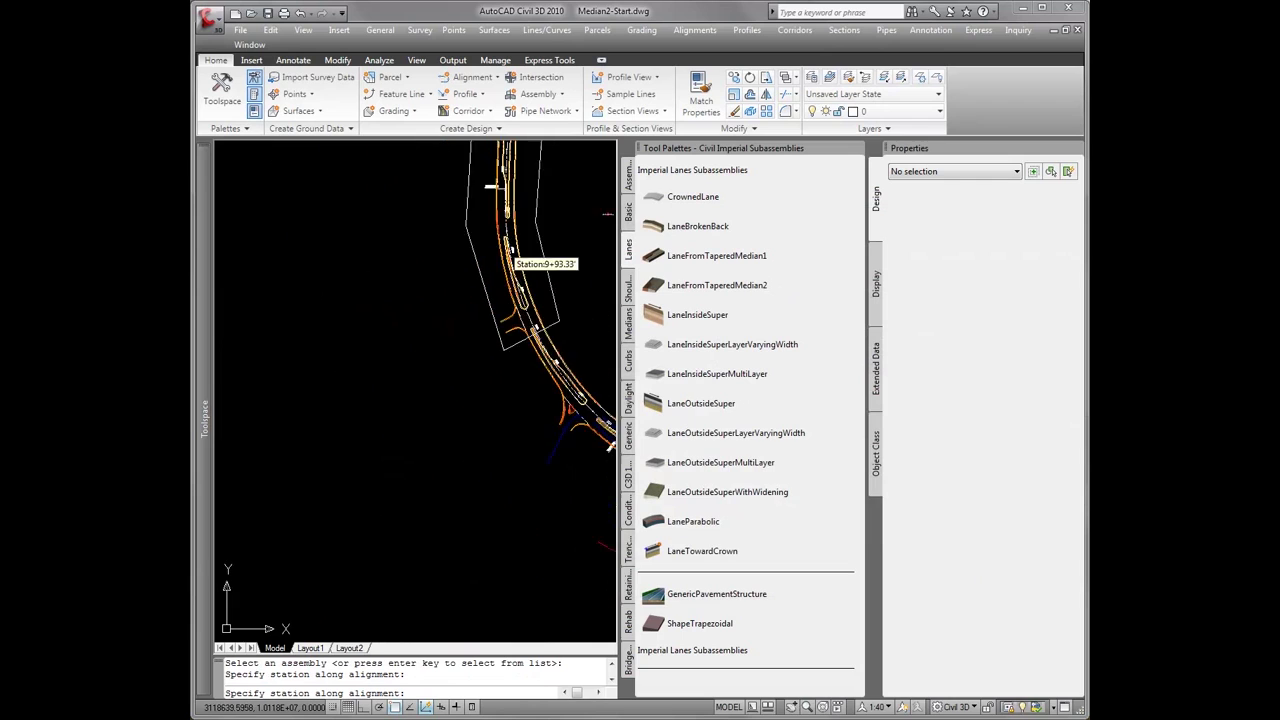
scroll(481, 367, up, 6)
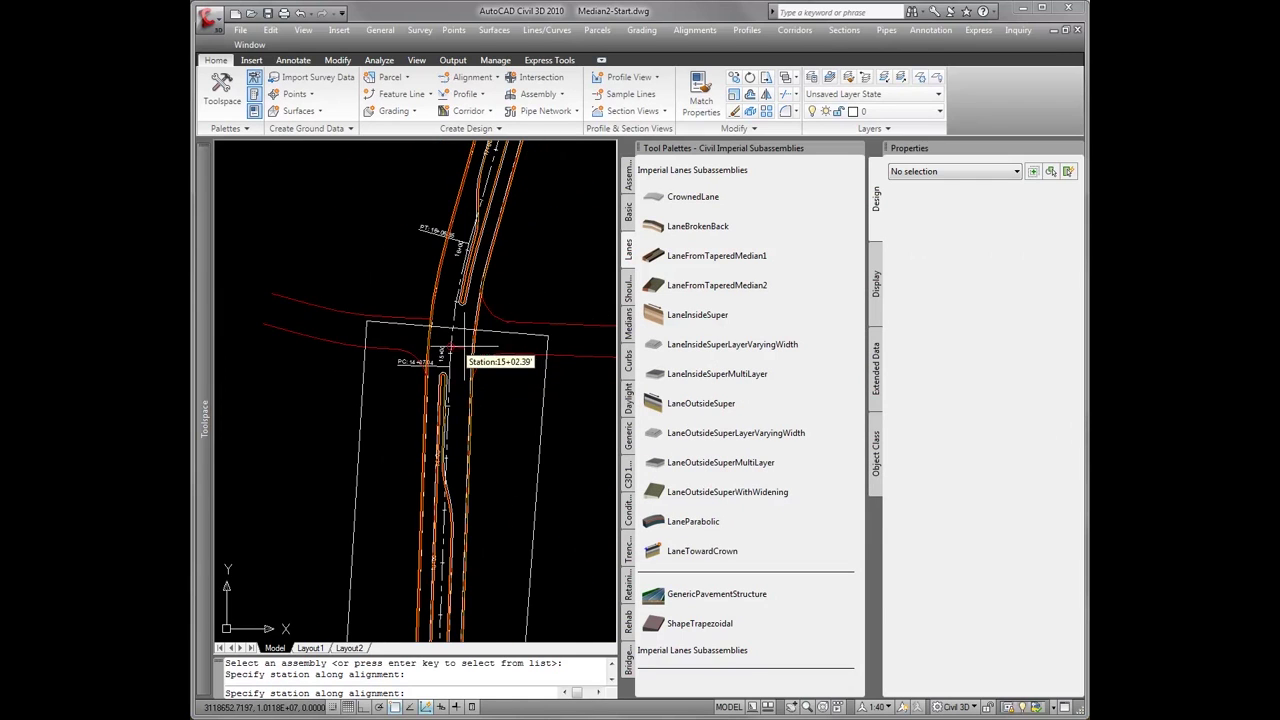
click(452, 366)
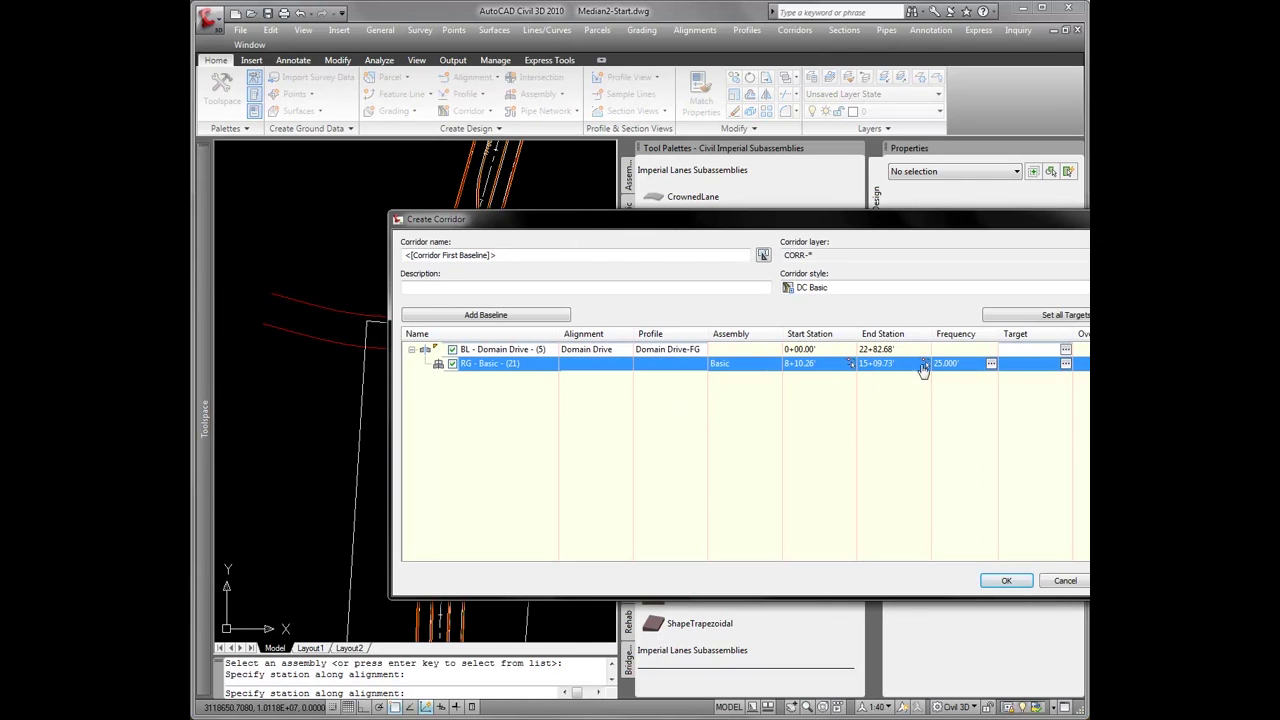
Set the Basic region's assembly frequency to 2 feet along tangents and 1 foot along curves
click(987, 365)
click(682, 336)
text(2)
key(Return)
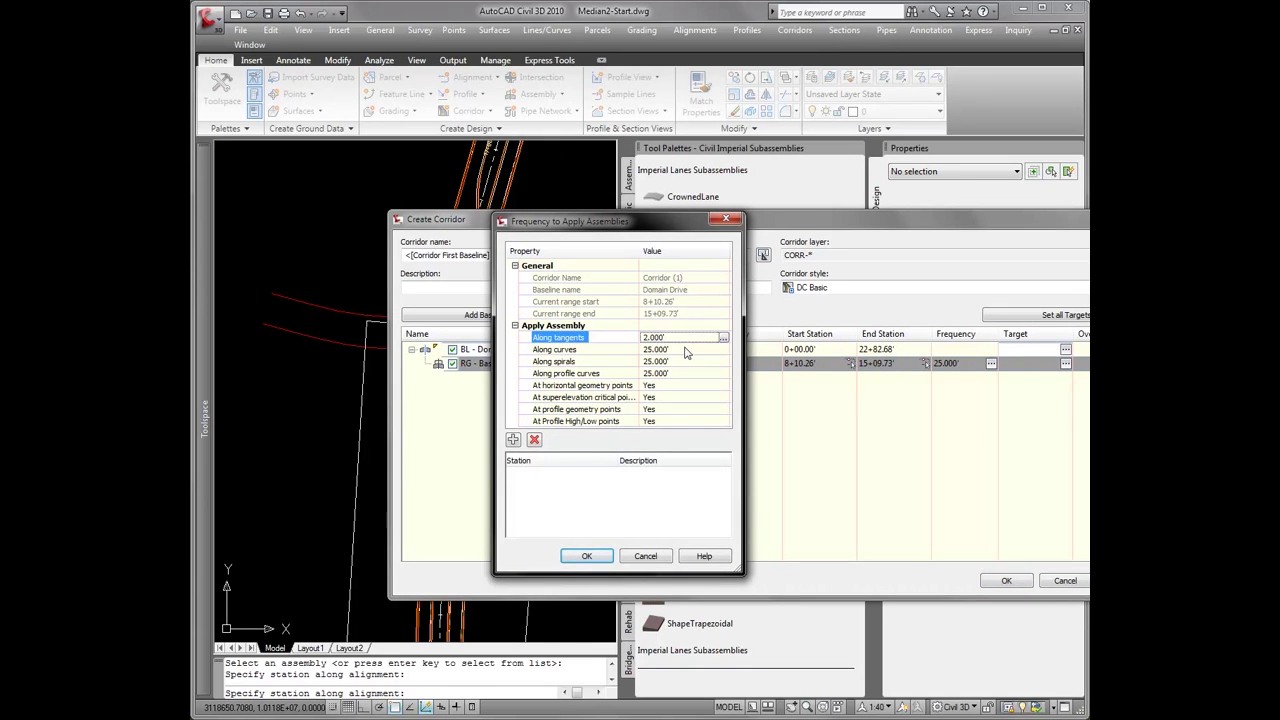
click(685, 349)
text(1)
key(Return)
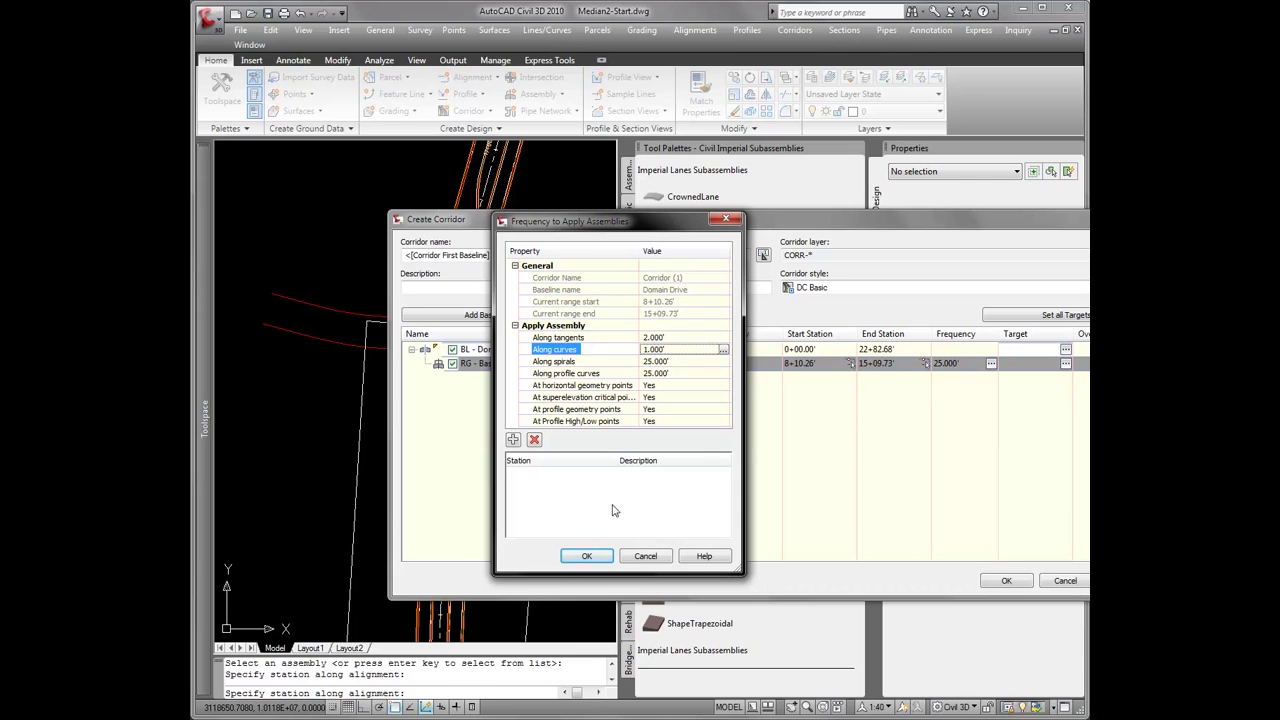
click(600, 555)
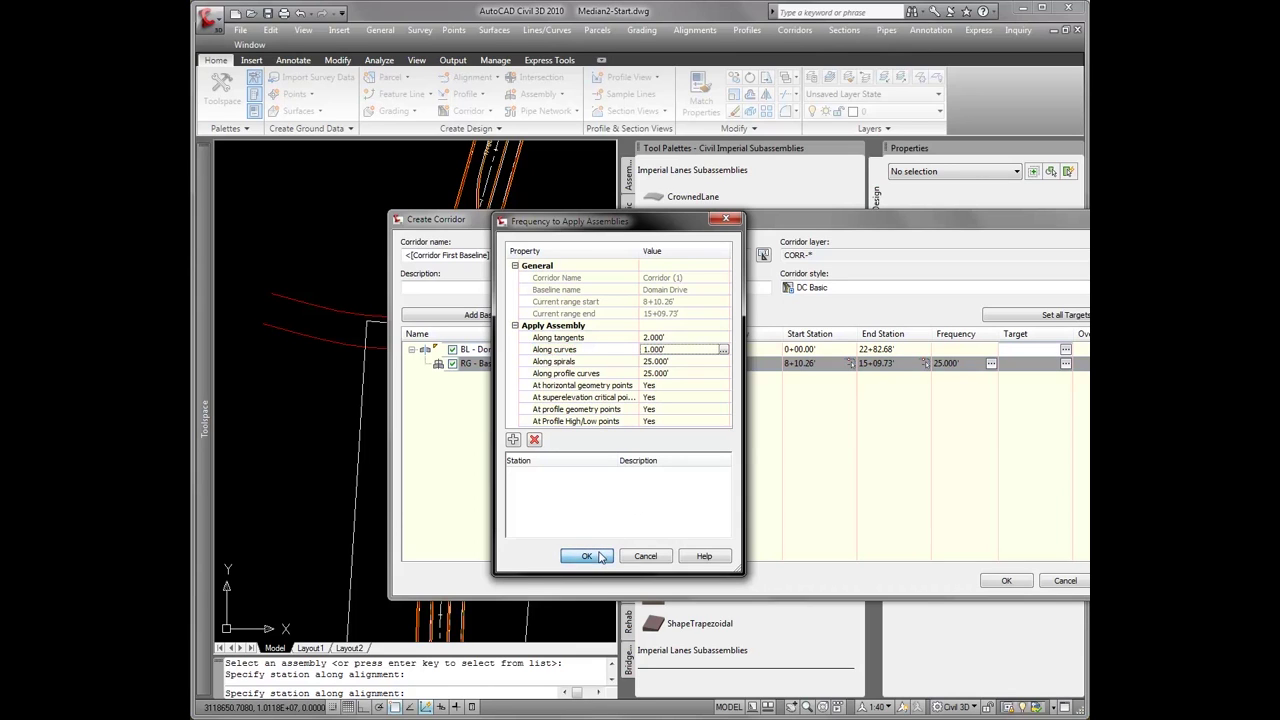
Target the Basic region's lane width alignments to R-LOG for the right lane and L-LOG for the left lane
click(1065, 363)
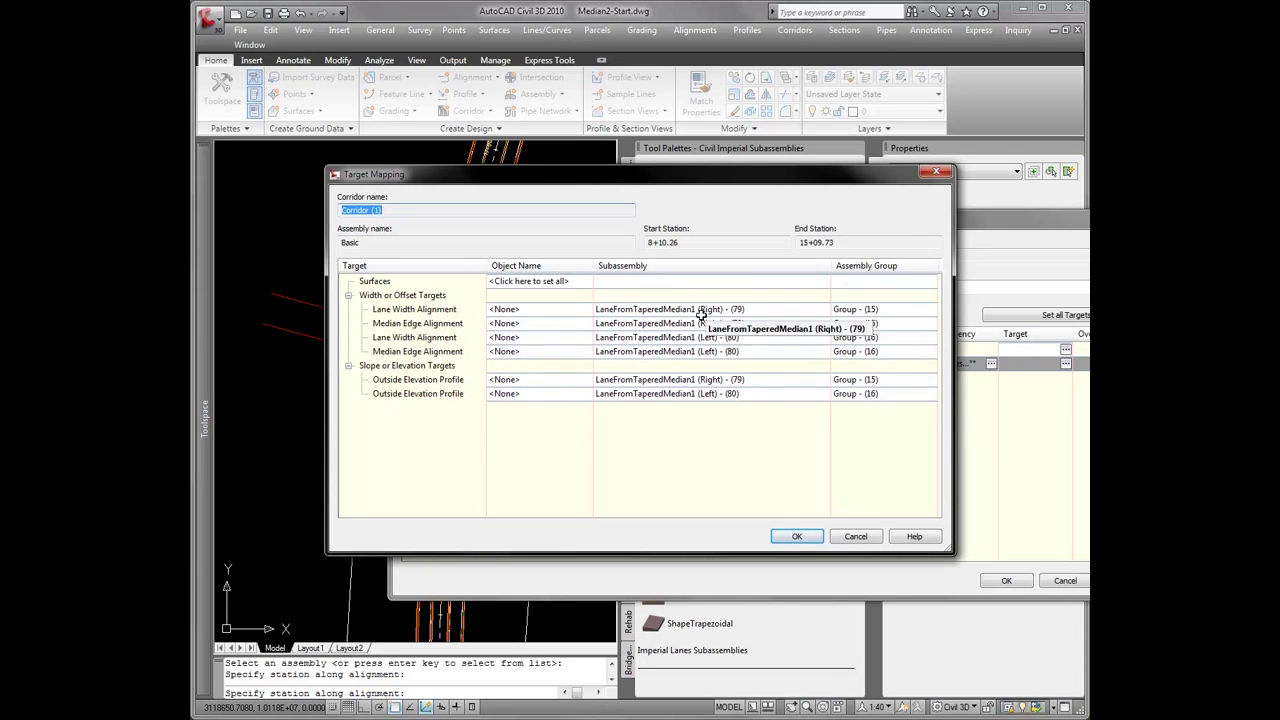
click(577, 310)
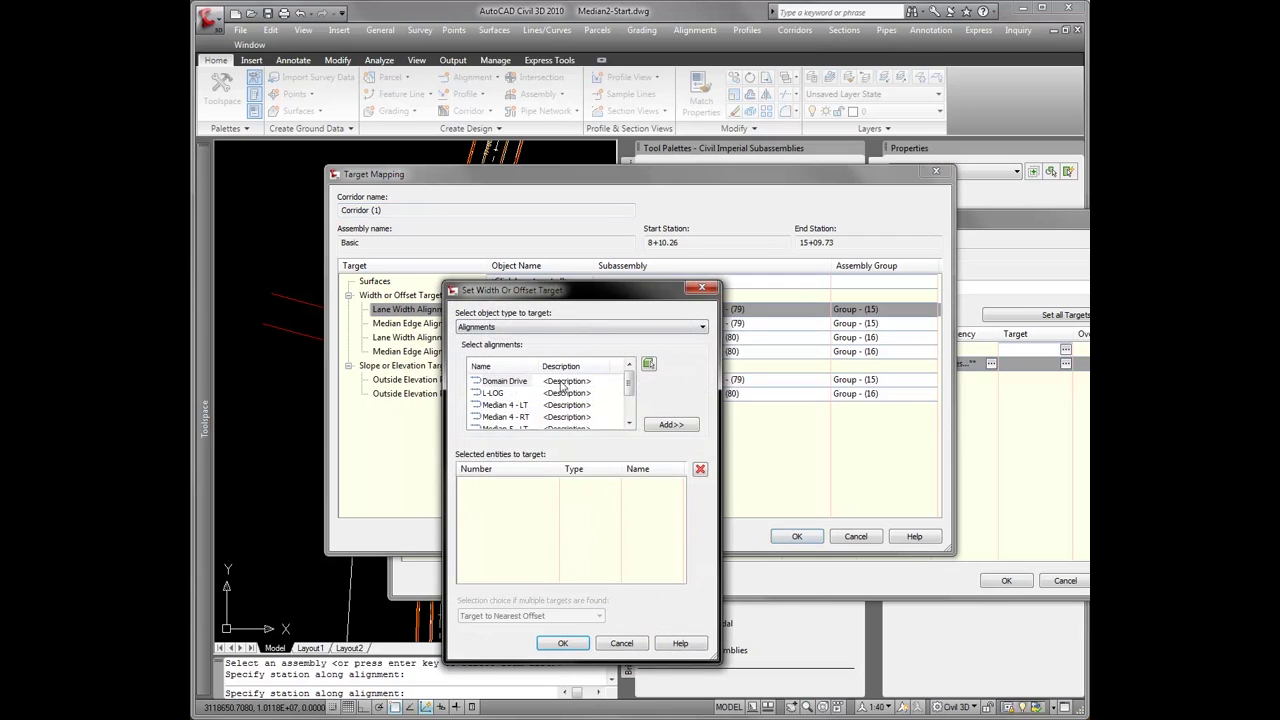
scroll(632, 395, down, 1)
click(508, 417)
click(669, 424)
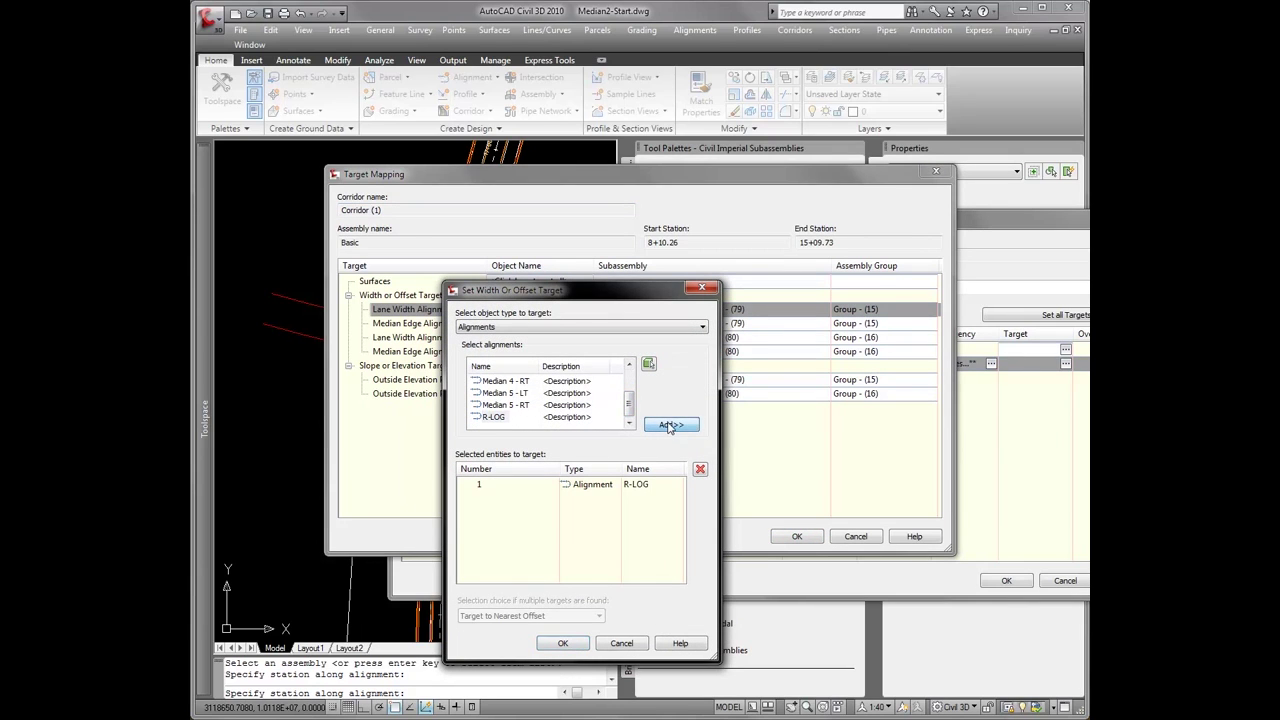
click(563, 643)
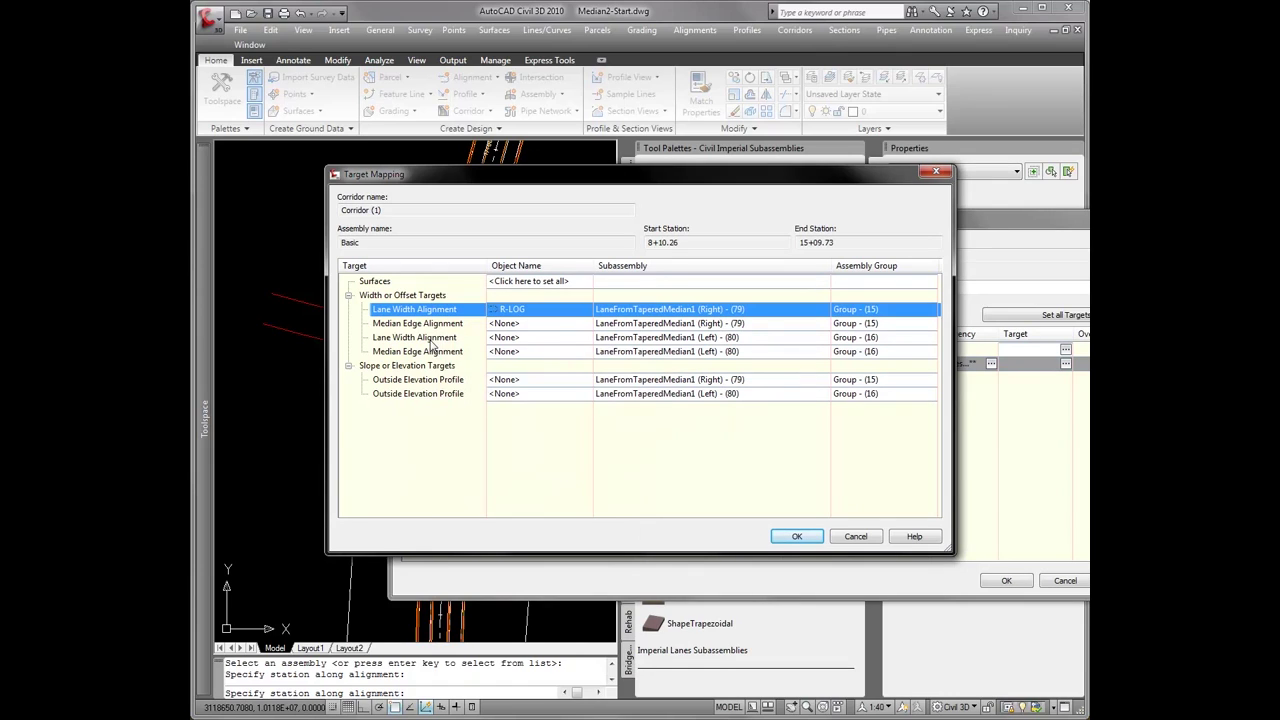
click(566, 340)
click(494, 393)
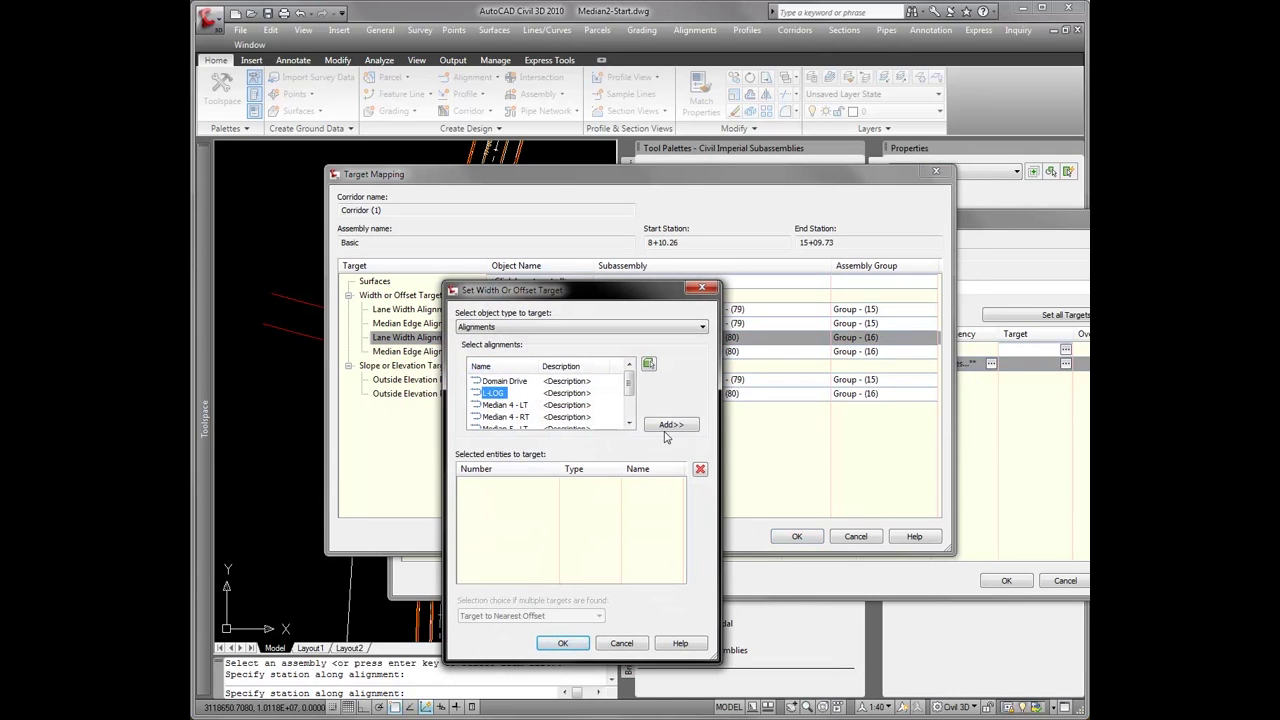
click(680, 426)
click(576, 646)
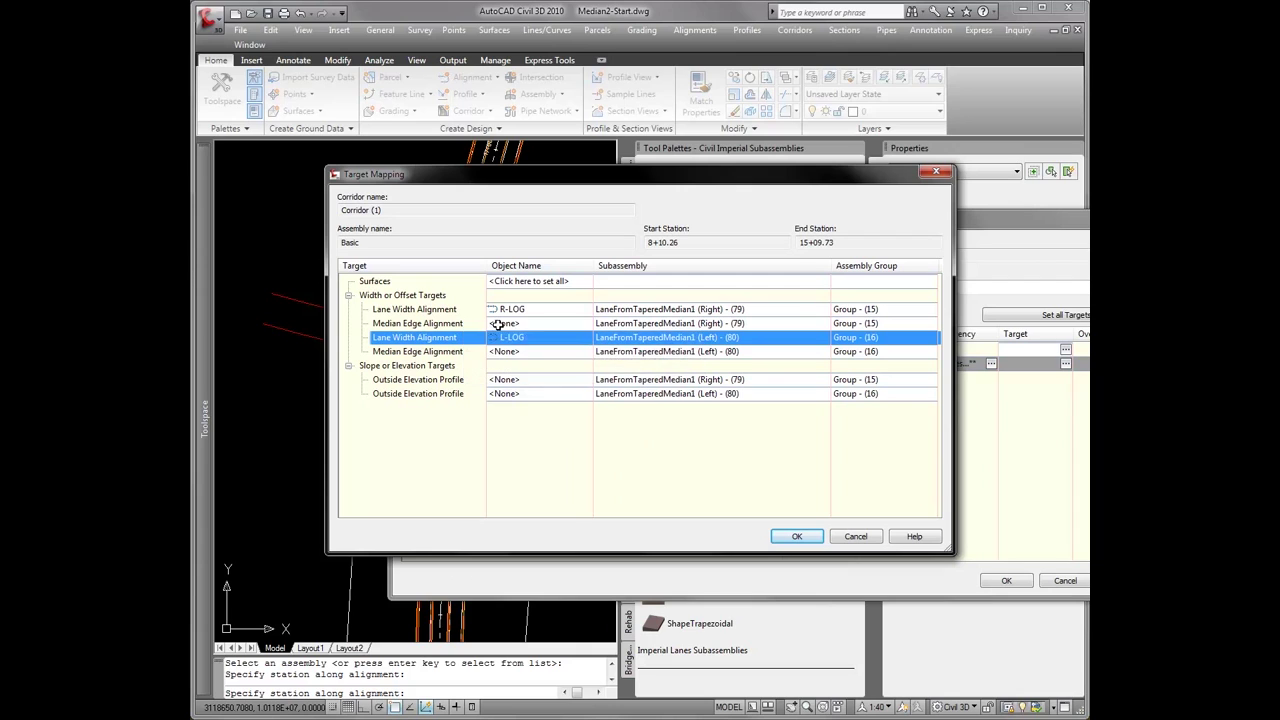
Target the right lane's Median Edge Alignment to the red right-side edge polylines of the two medians, picked from the drawing
click(558, 326)
click(528, 332)
click(494, 349)
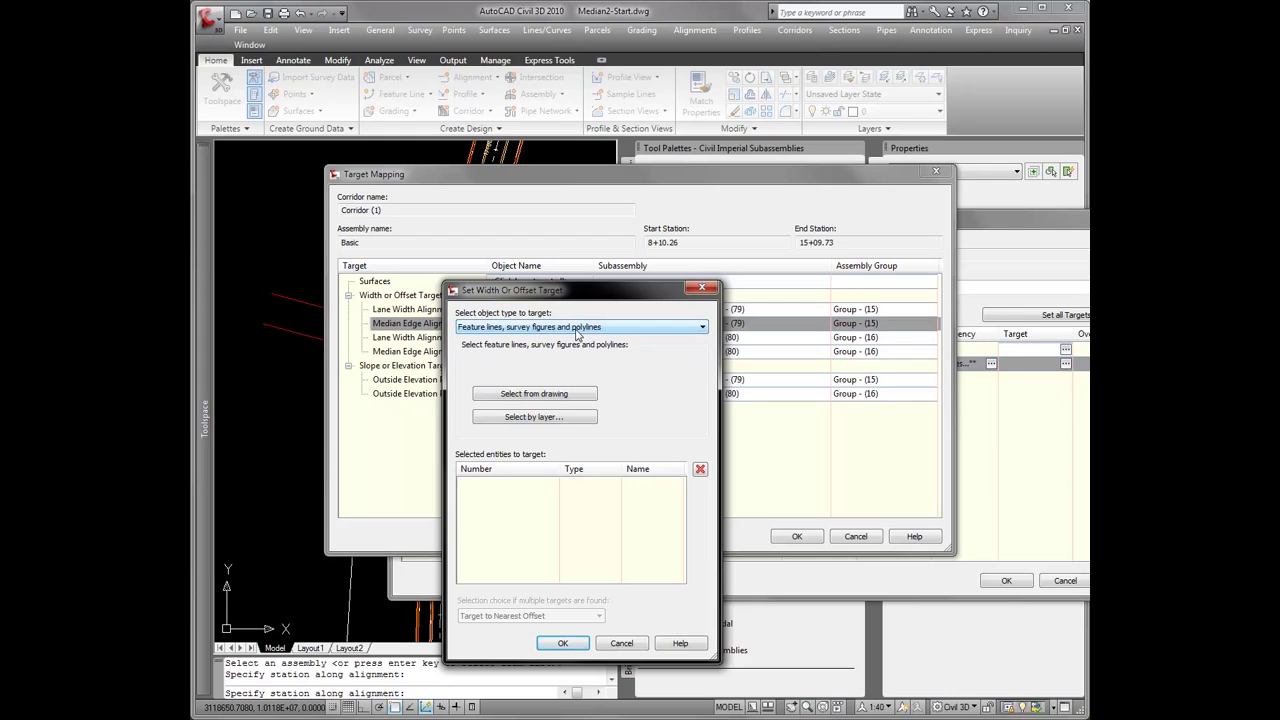
click(535, 394)
scroll(520, 434, down, 2)
scroll(517, 437, up, 10)
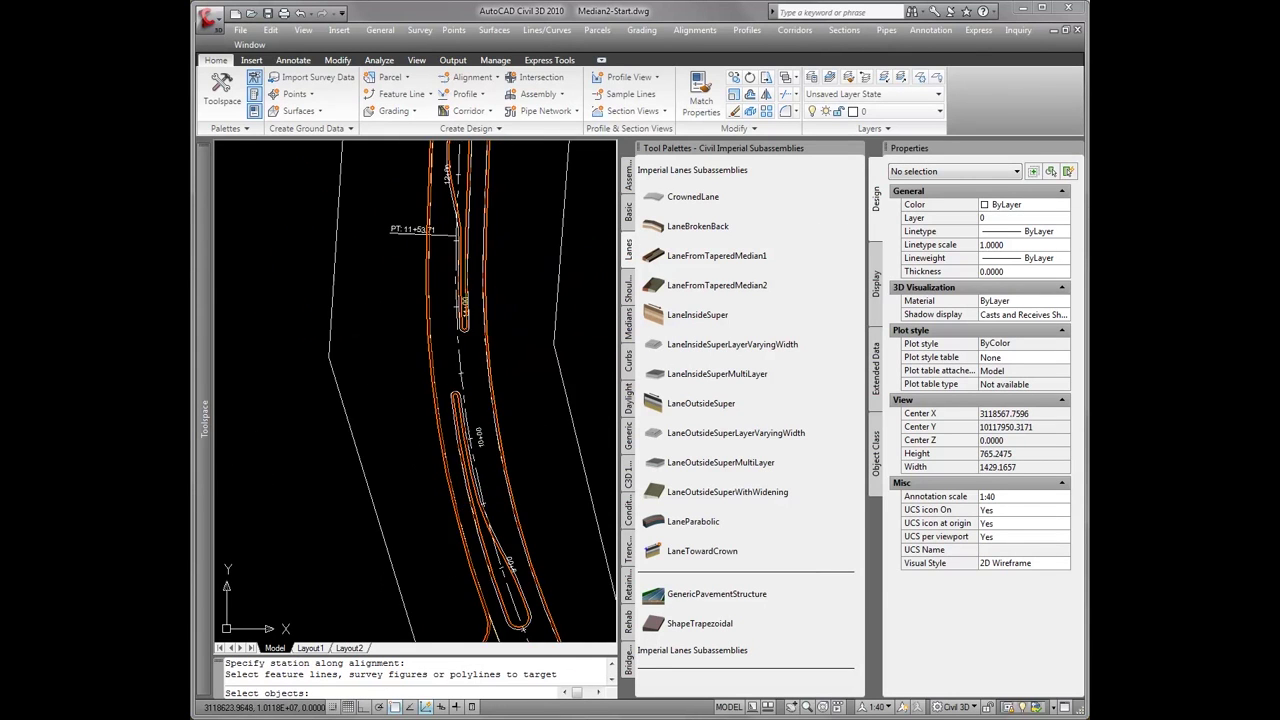
scroll(466, 394, up, 3)
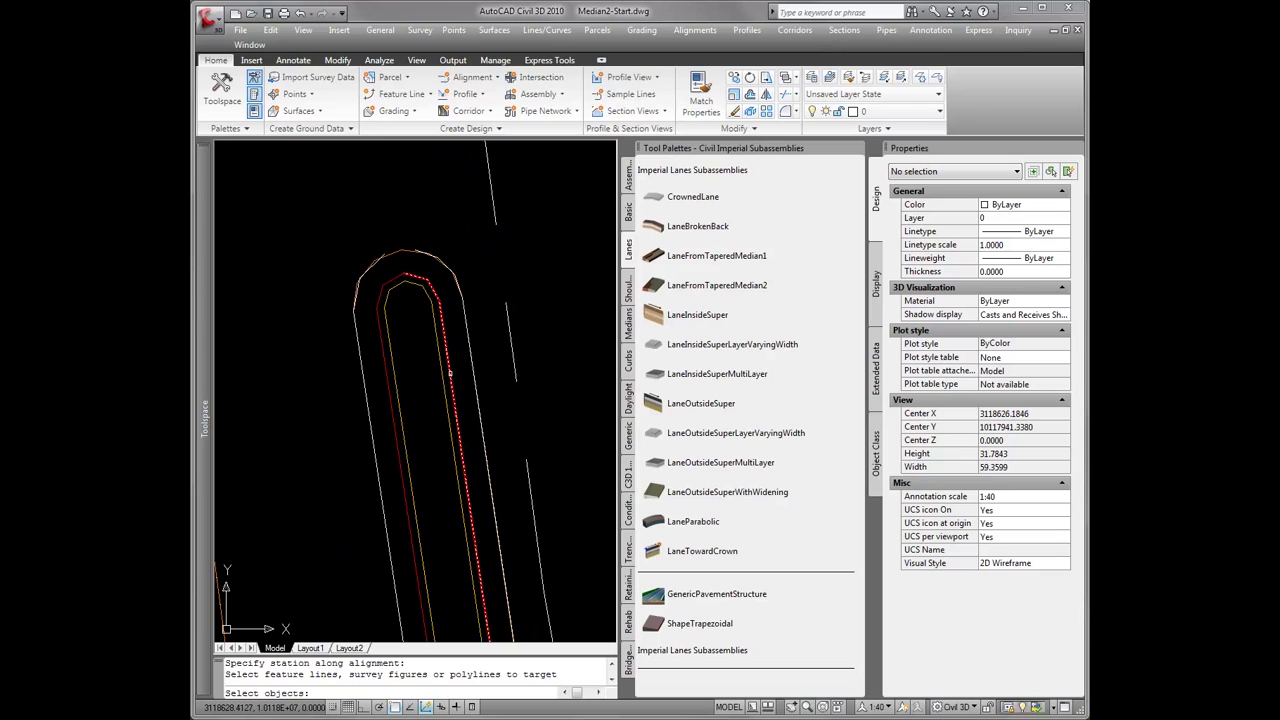
click(450, 373)
scroll(450, 373, down, 3)
middle_drag(450, 373, 401, 152)
scroll(466, 300, up, 3)
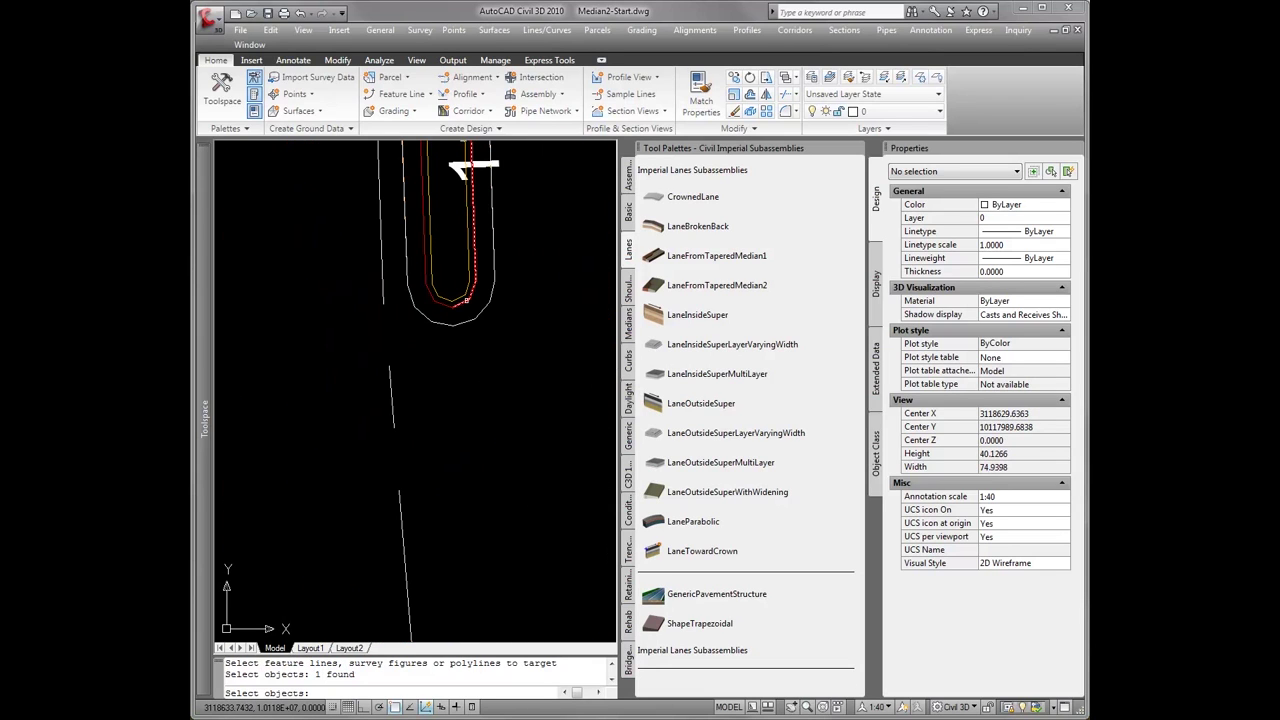
click(466, 300)
scroll(442, 331, up, 2)
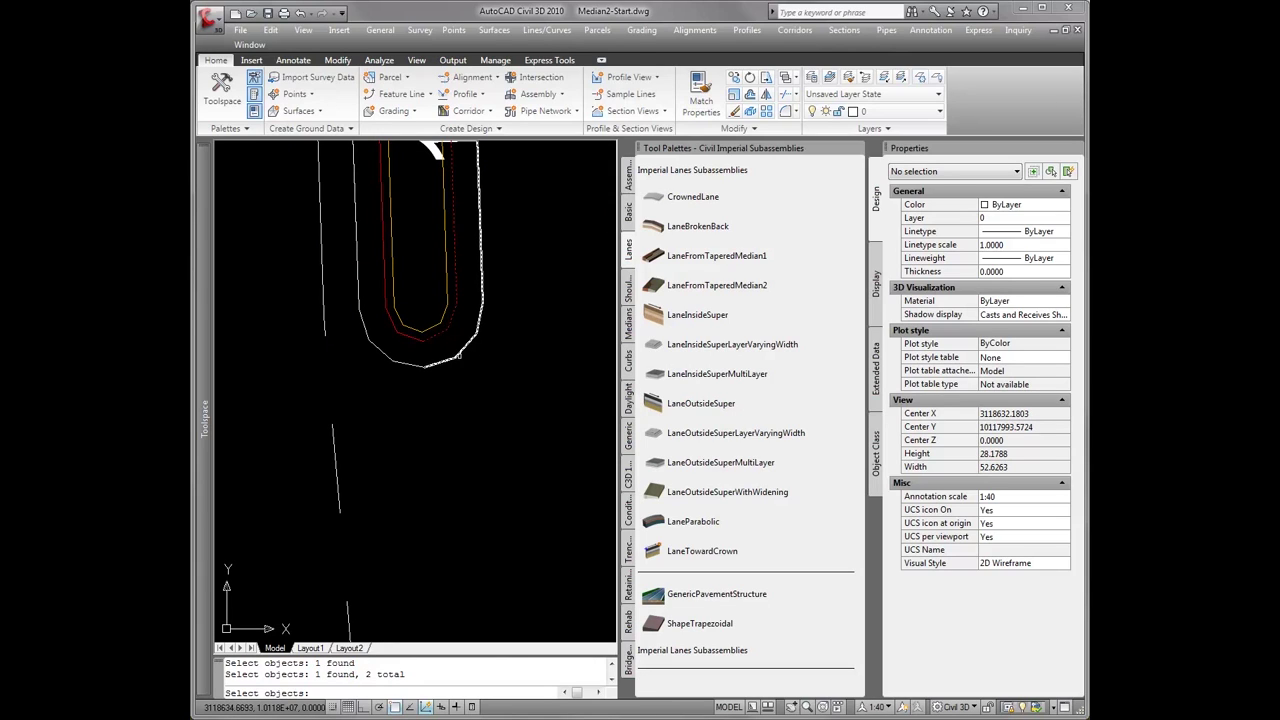
middle_drag(469, 326, 399, 362)
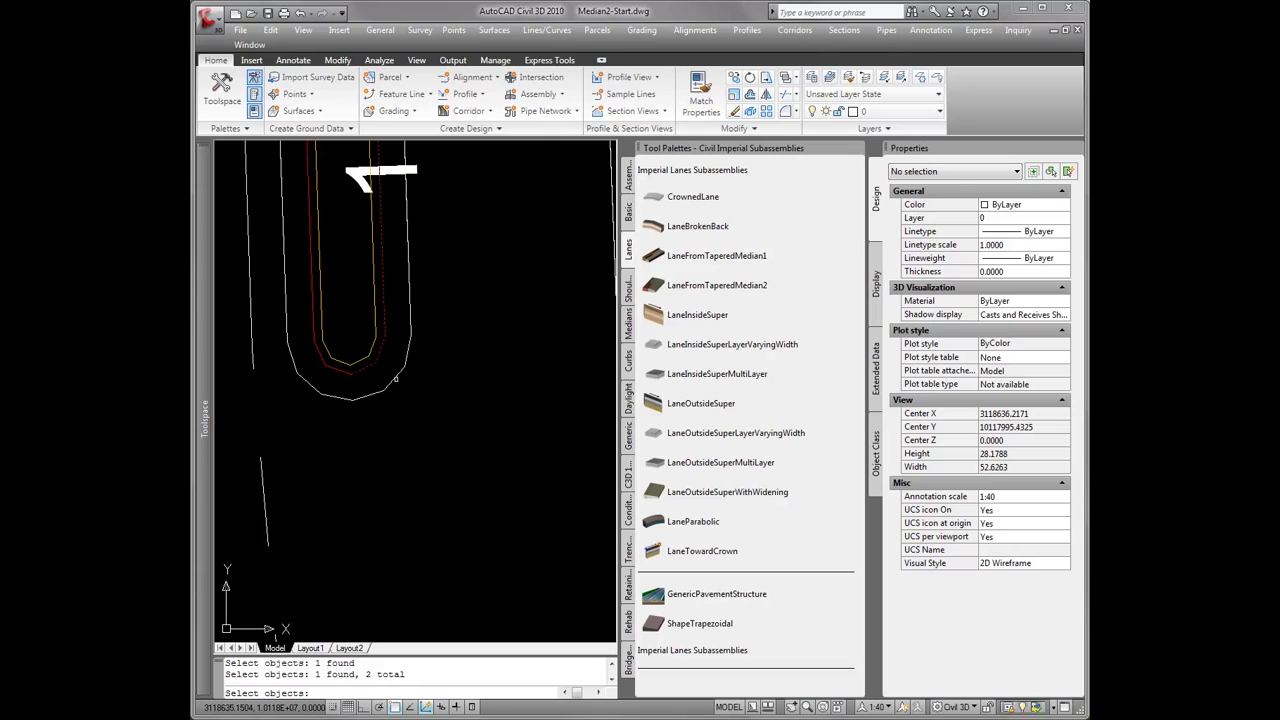
key(Return)
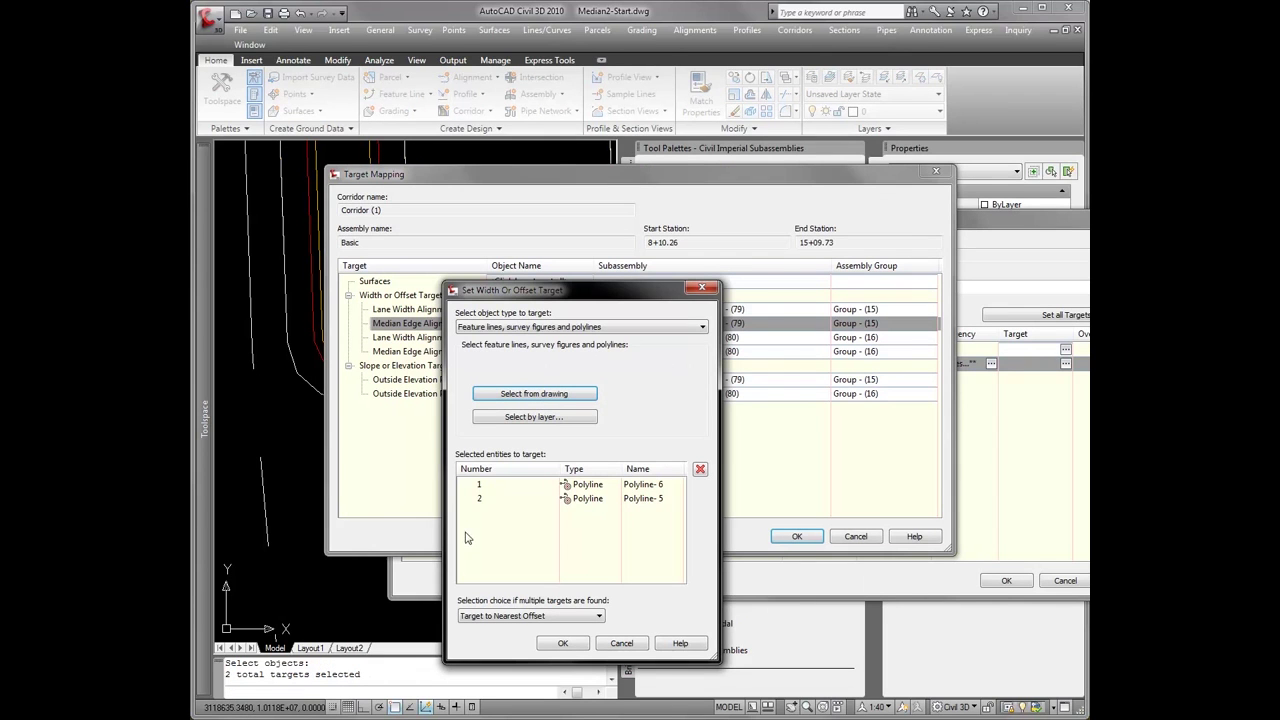
click(563, 644)
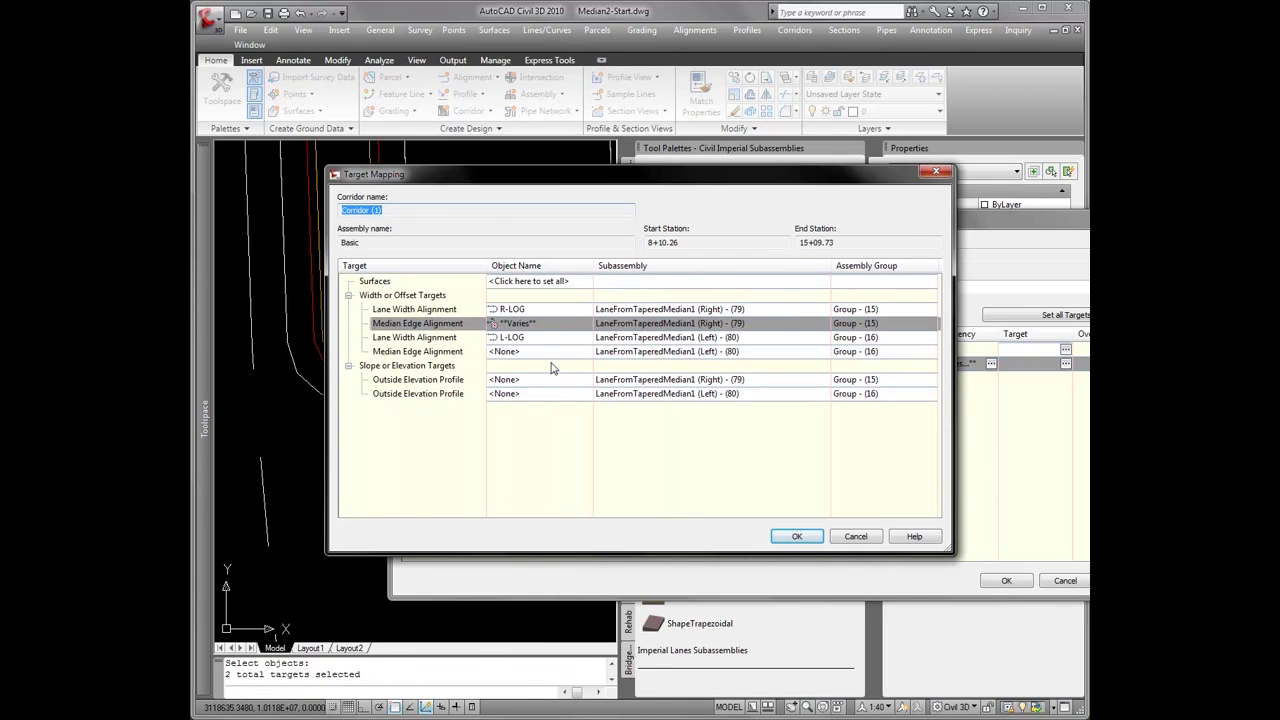
Target the left lane's Median Edge Alignment to the left-side edge polylines of both medians and create the corridor
click(548, 351)
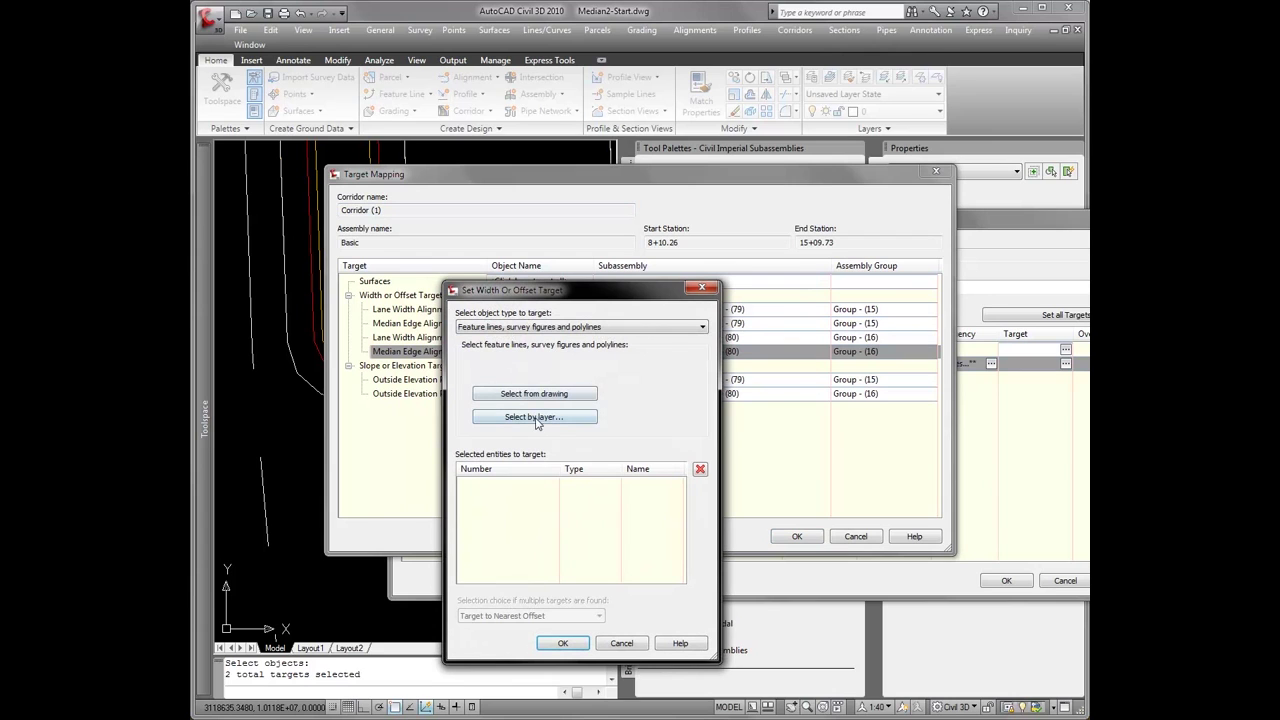
click(534, 393)
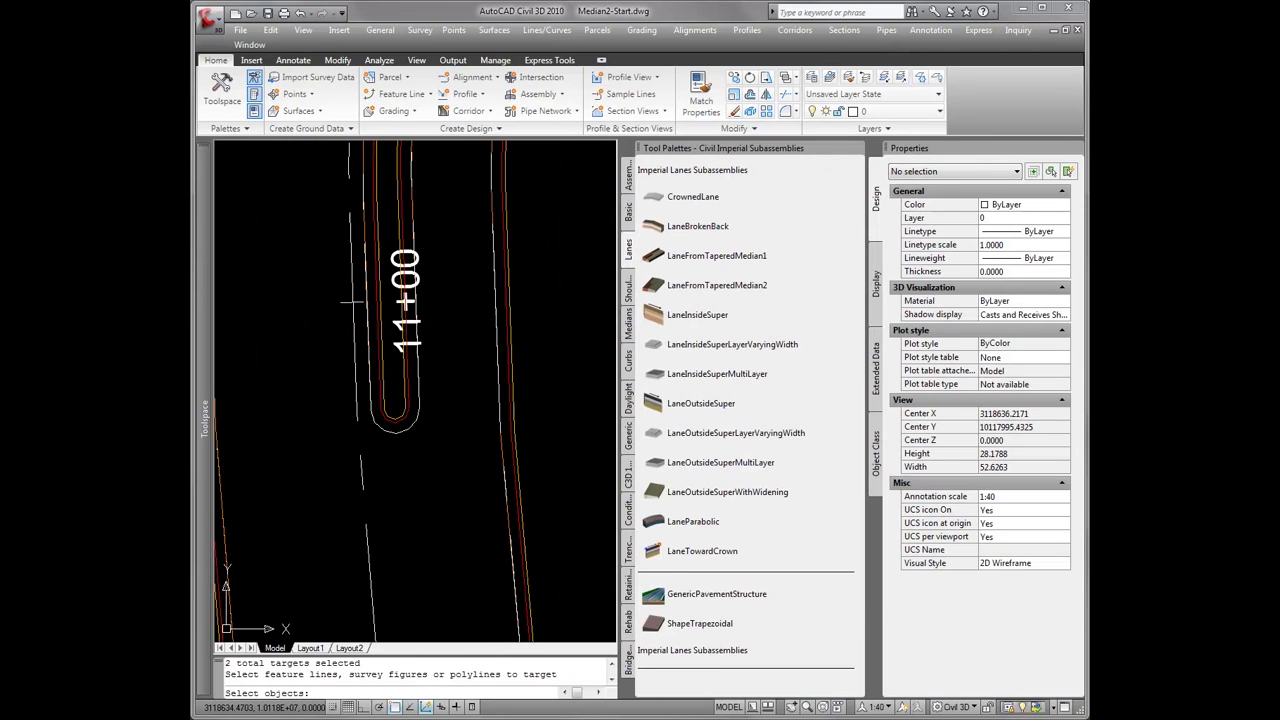
scroll(476, 338, down, 2)
scroll(476, 338, up, 1)
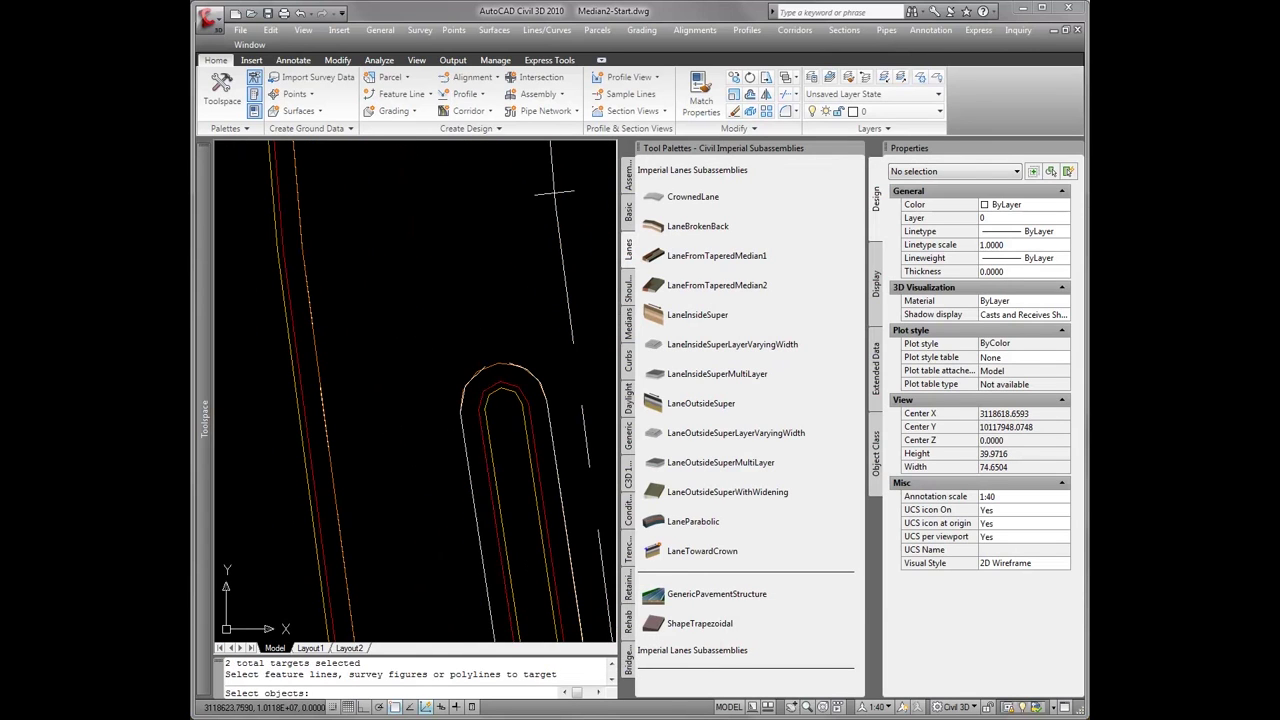
click(515, 420)
mouse_move(515, 240)
middle_down()
mouse_move(460, 465)
mouse_move(442, 488)
middle_up()
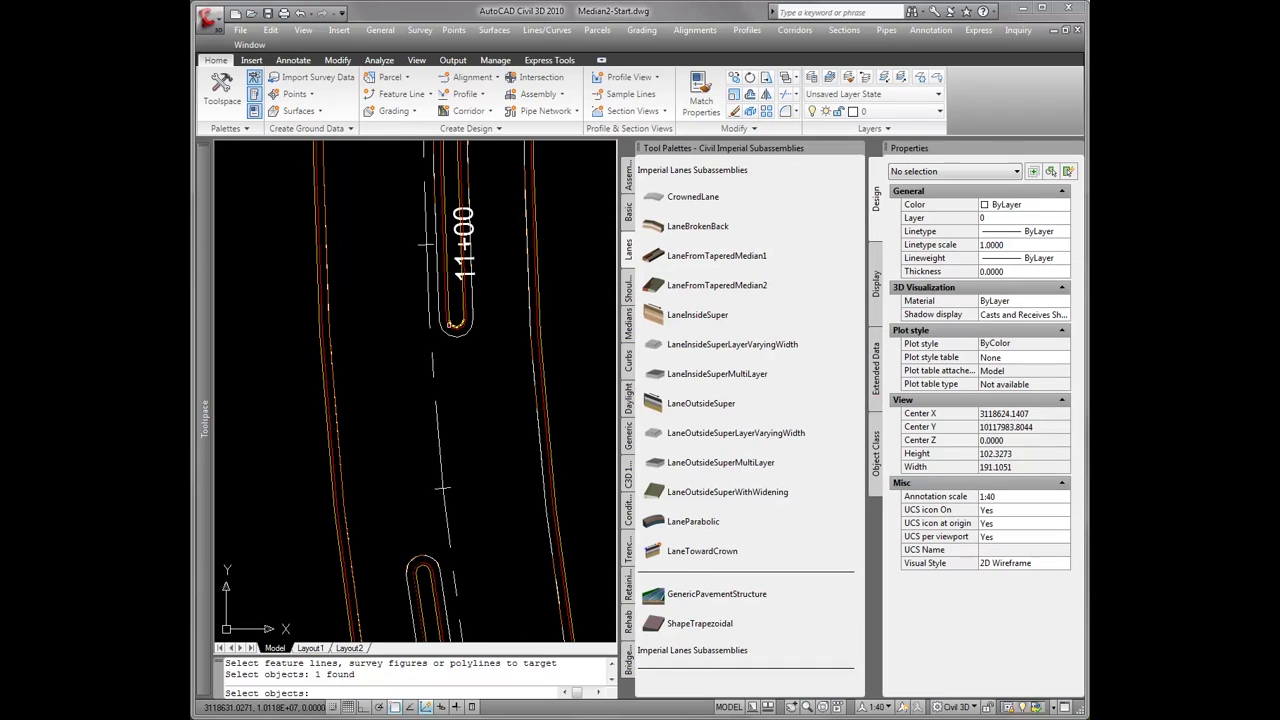
scroll(445, 310, up, 3)
click(470, 178)
key(Return)
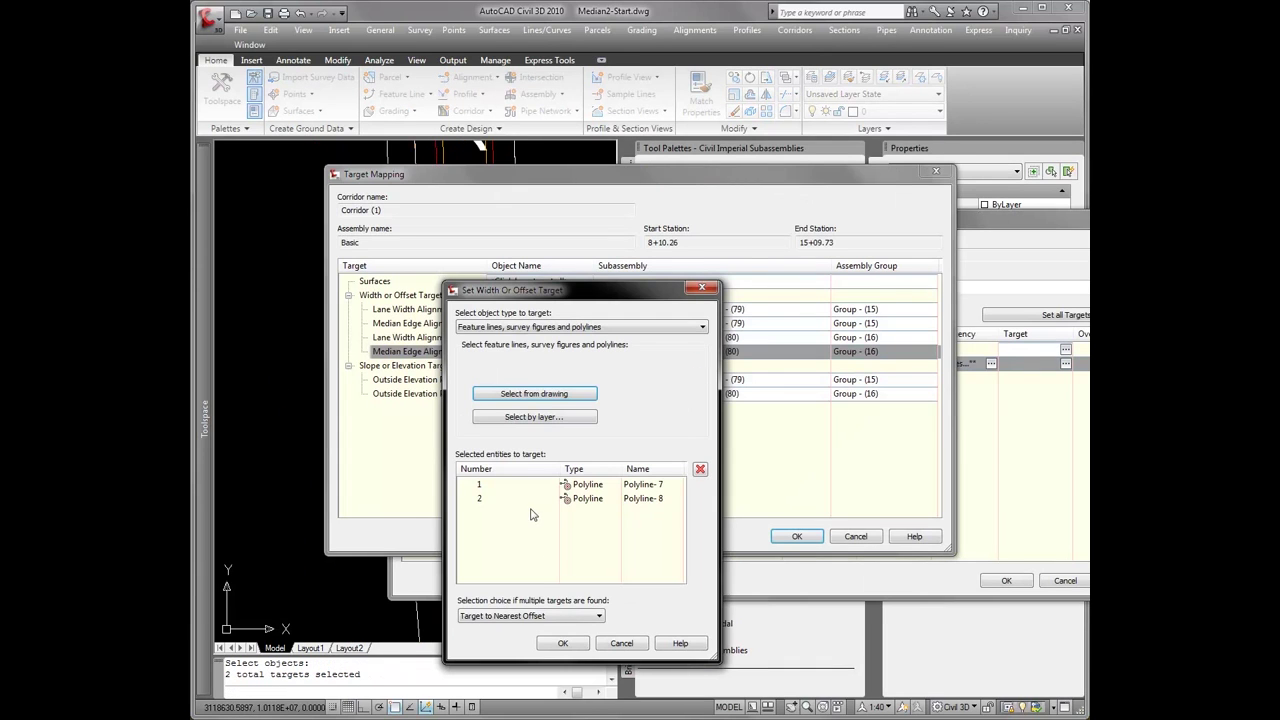
click(560, 645)
click(797, 537)
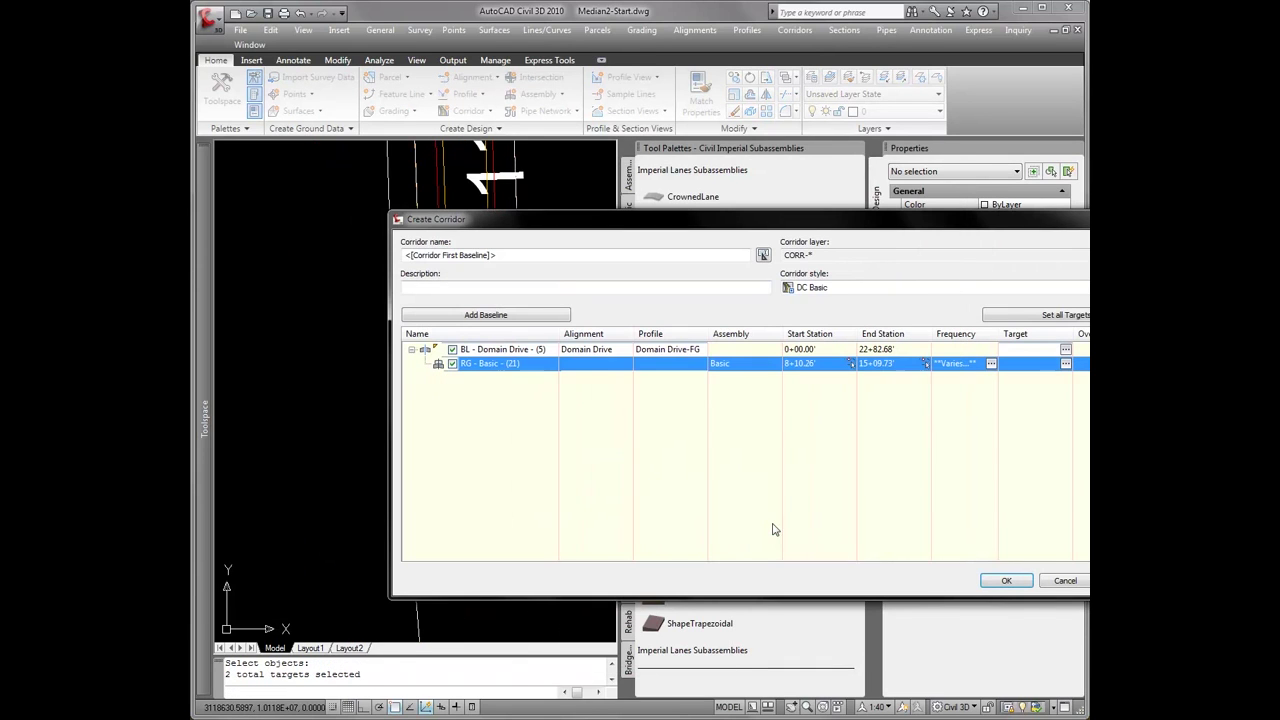
click(1006, 582)
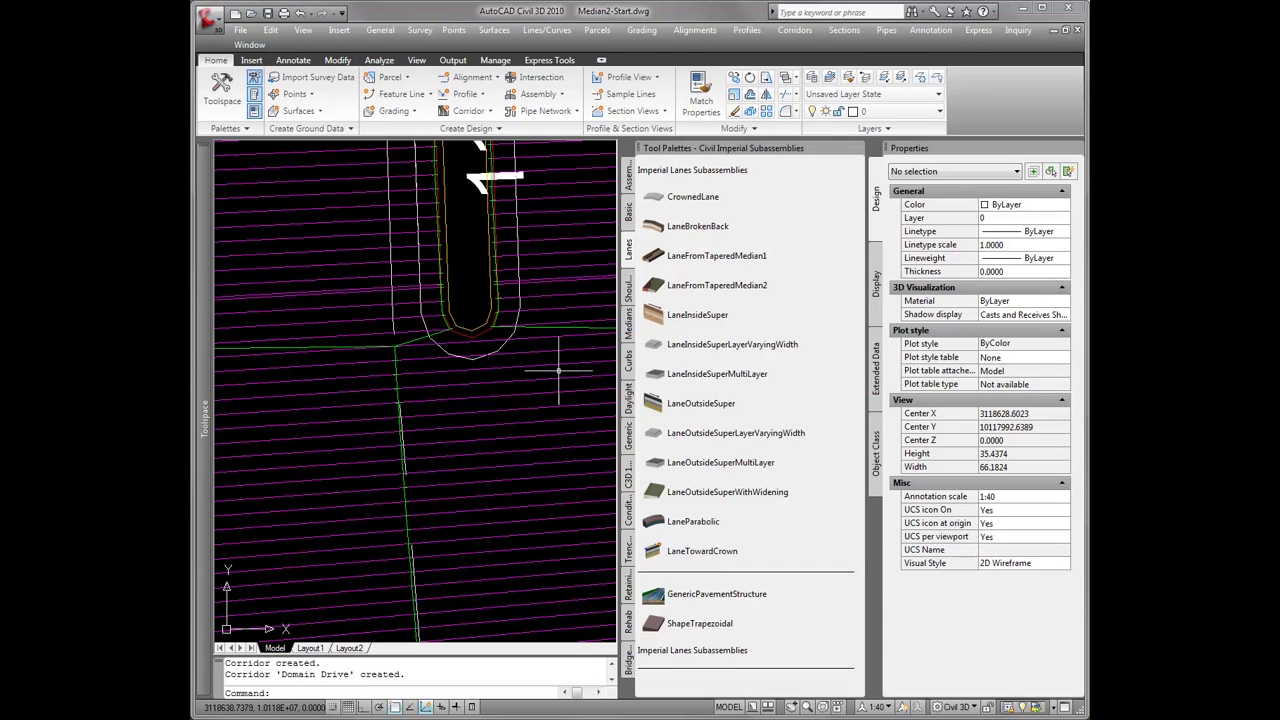
Close the Tool Palettes and Properties palettes and examine the corridor around the median ends near station 11+00
click(855, 149)
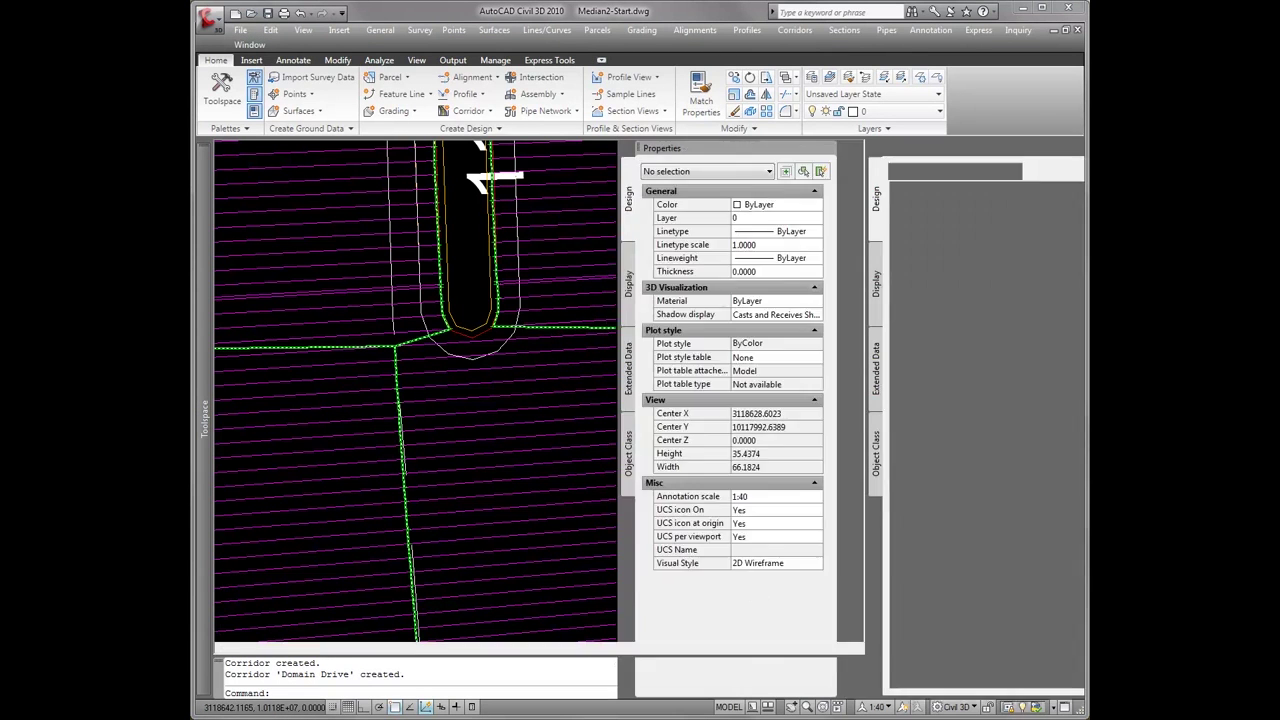
click(1075, 149)
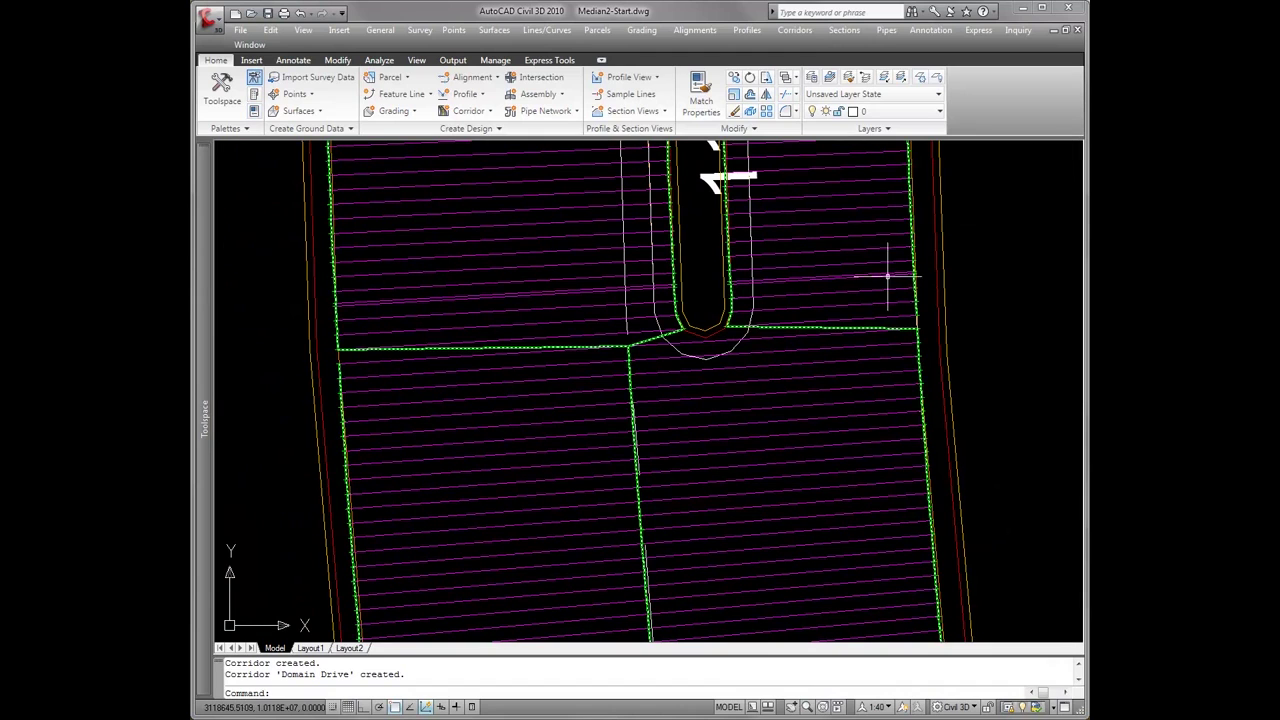
scroll(822, 265, down, 3)
middle_drag(822, 265, 766, 423)
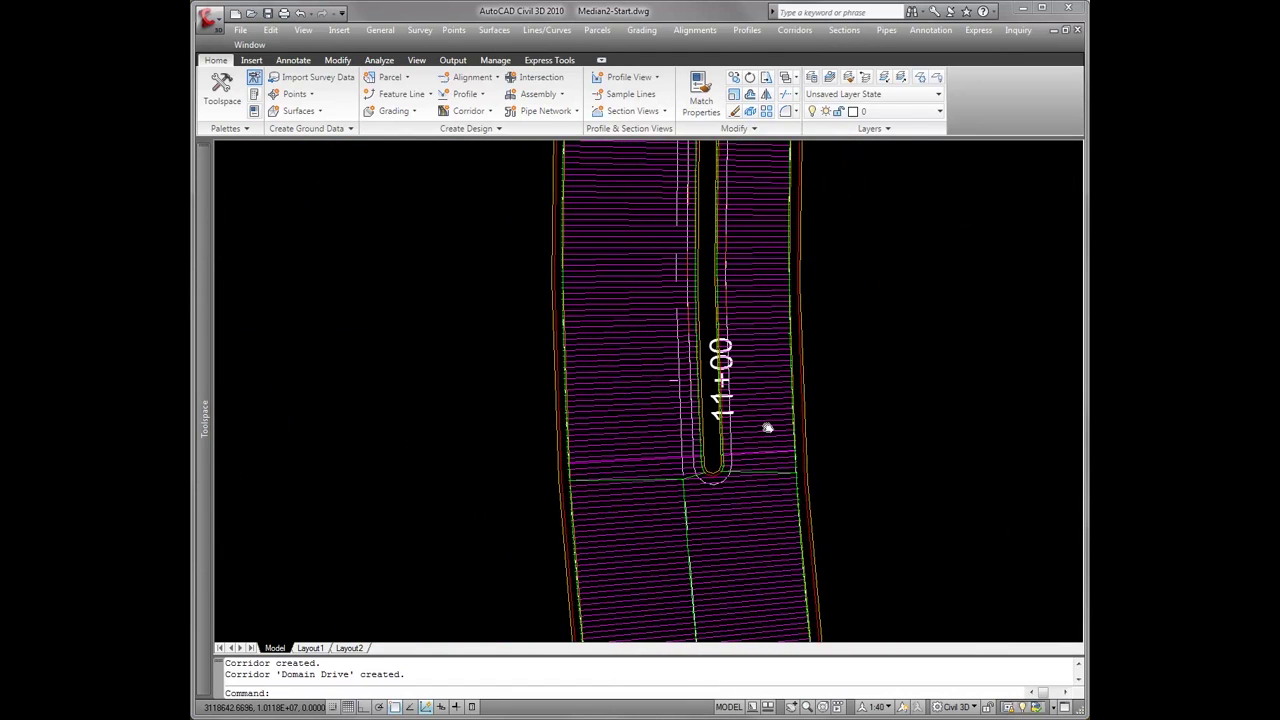
scroll(766, 423, down, 4)
scroll(745, 360, down, 3)
mouse_move(749, 277)
middle_down()
mouse_move(716, 471)
mouse_move(731, 297)
mouse_move(729, 529)
mouse_move(703, 366)
mouse_move(700, 220)
middle_up()
scroll(663, 272, up, 5)
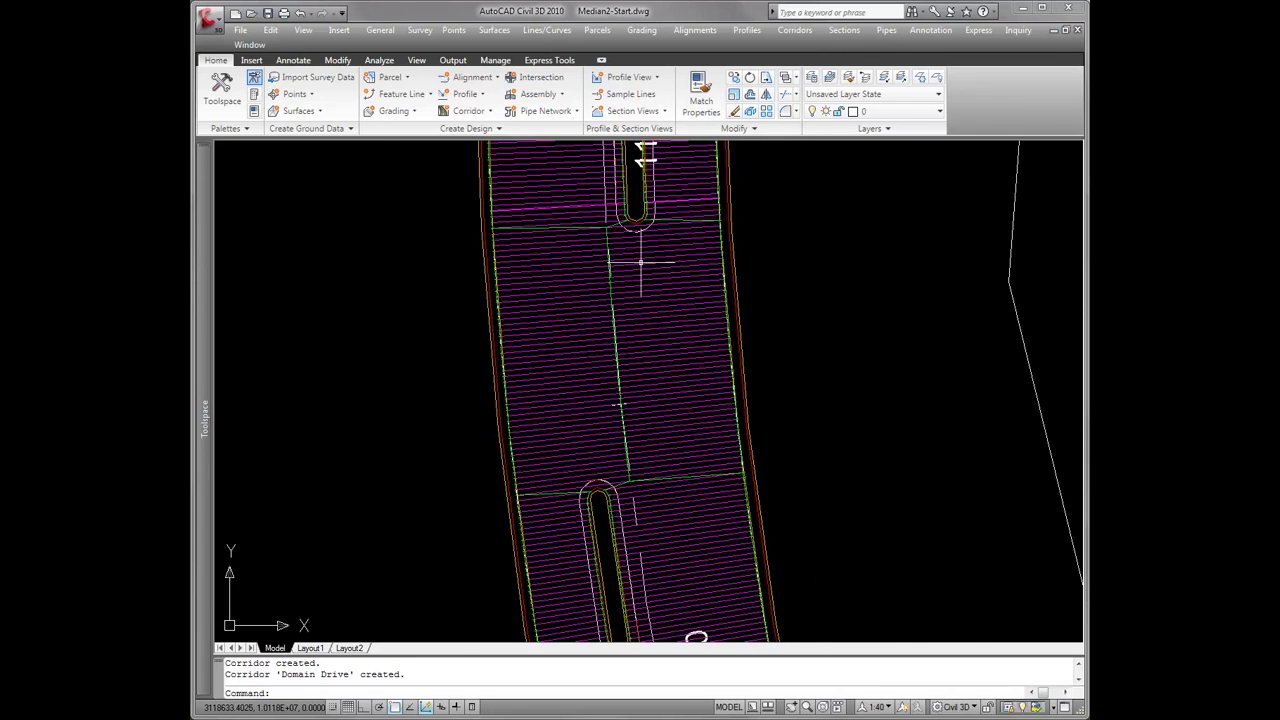
scroll(638, 237, up, 2)
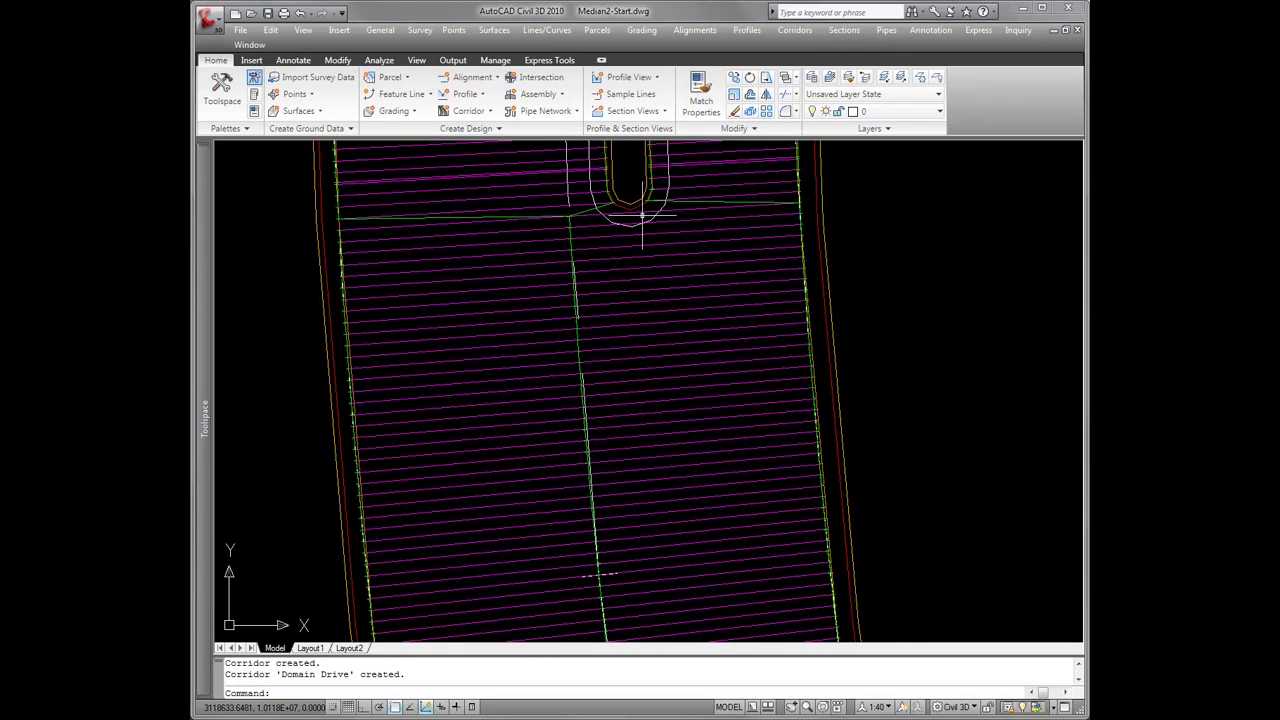
Open the Domain Drive corridor in the corridor section editor and set the annotation scale to 1:1
click(643, 243)
right_click(645, 244)
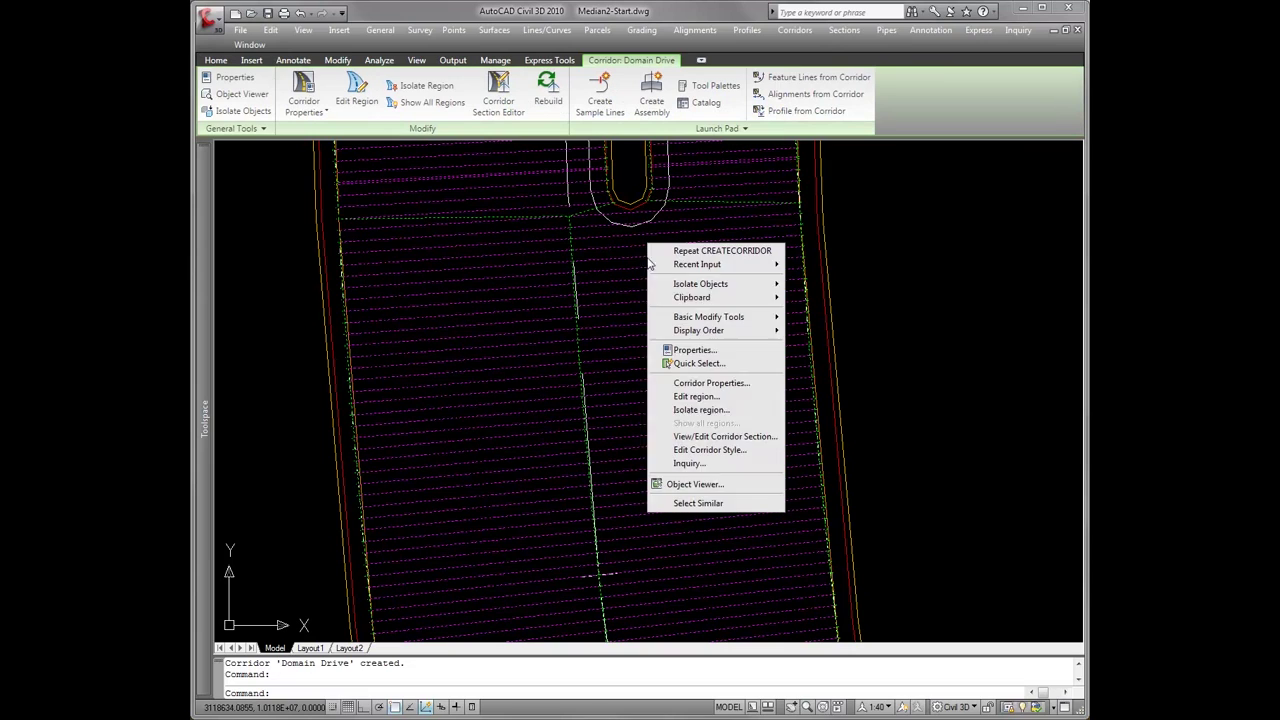
click(725, 418)
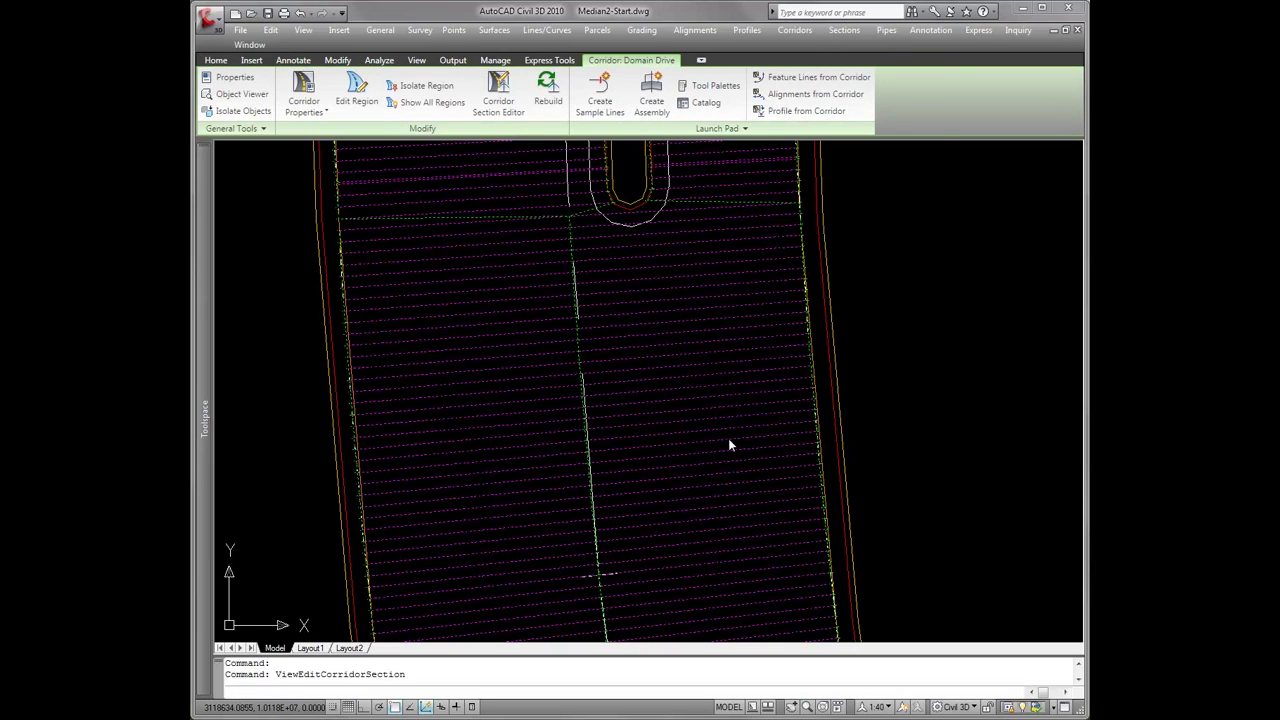
click(888, 707)
click(885, 160)
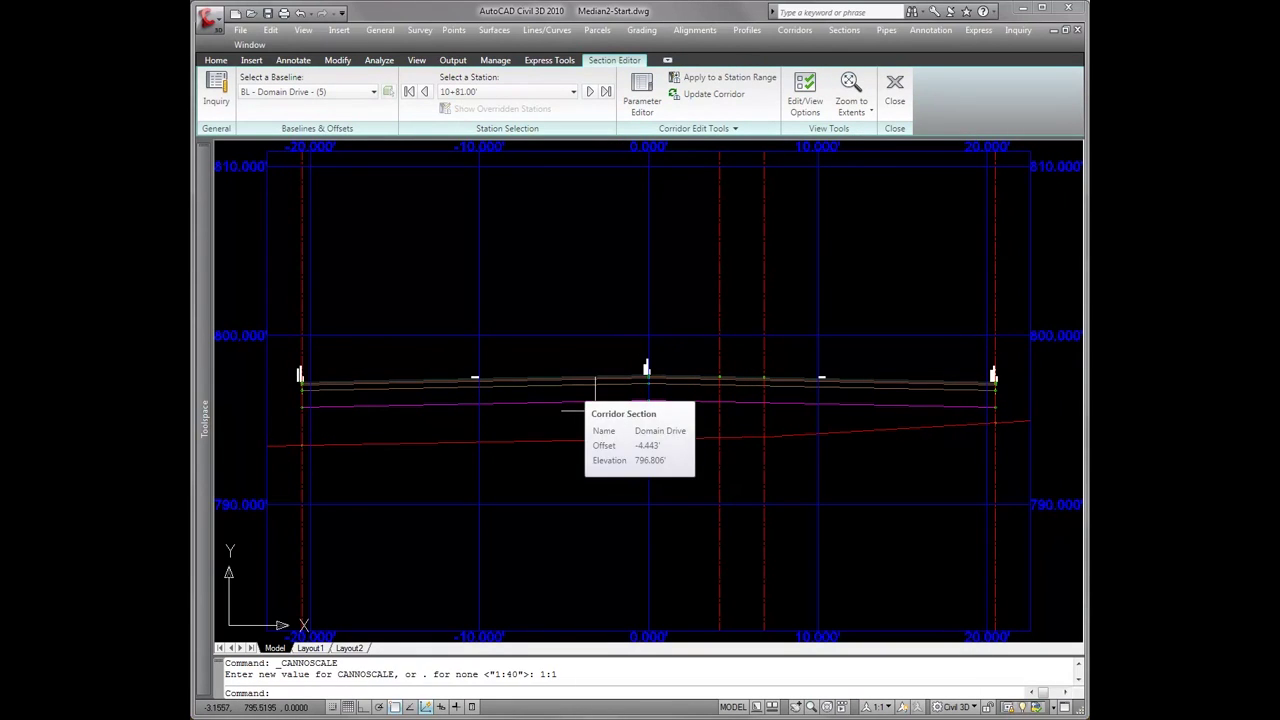
Step the corridor section view through stations 10+82.00, 10+83.00 and 10+84.00 to examine the lanes where the median begins
click(590, 92)
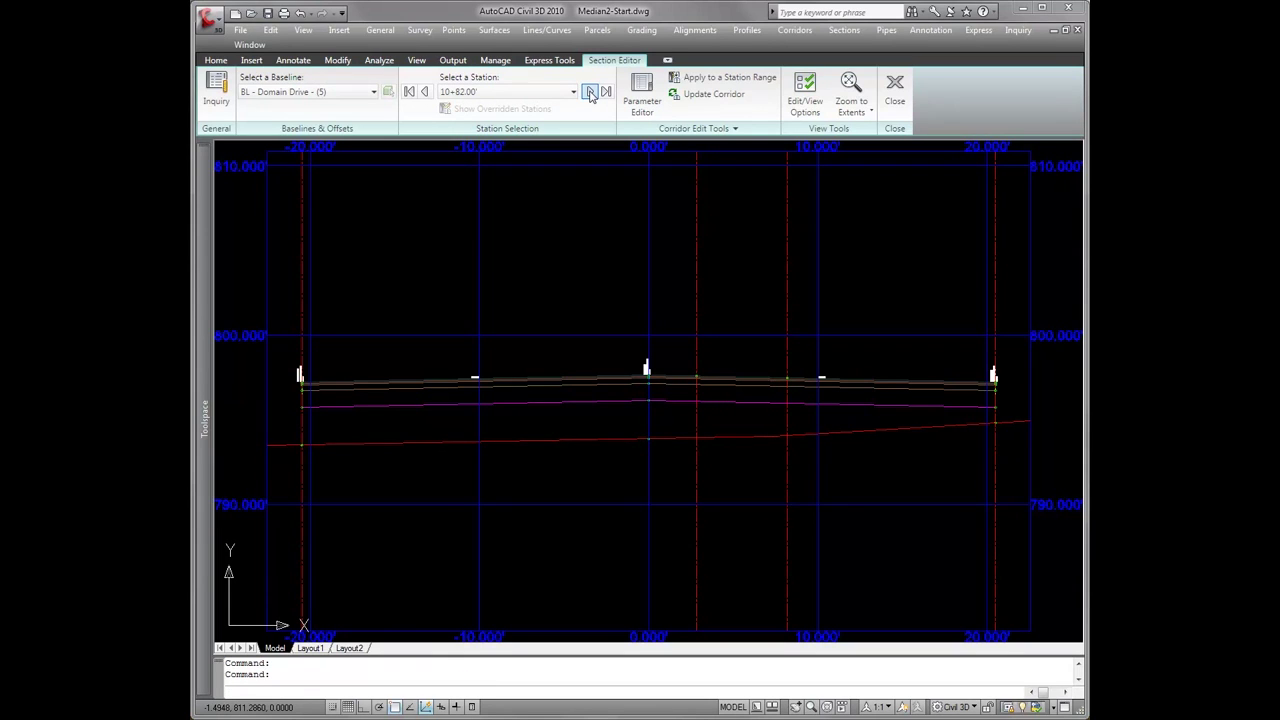
click(590, 92)
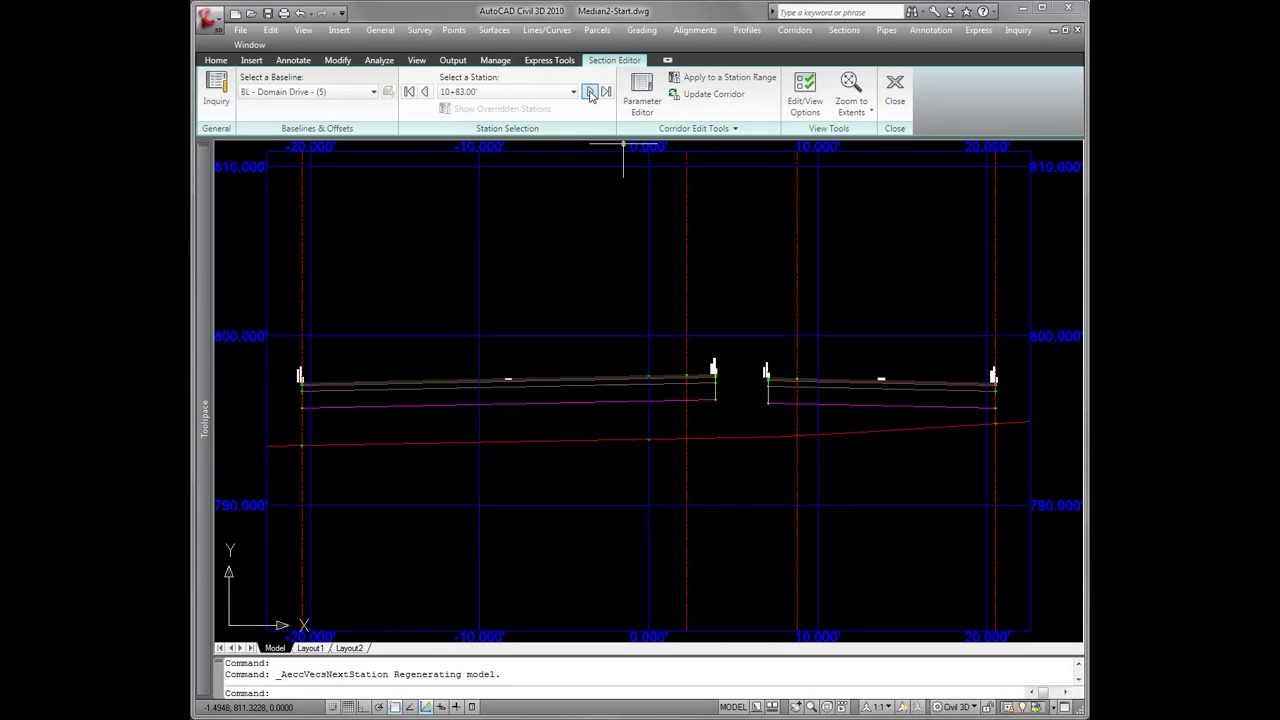
click(590, 92)
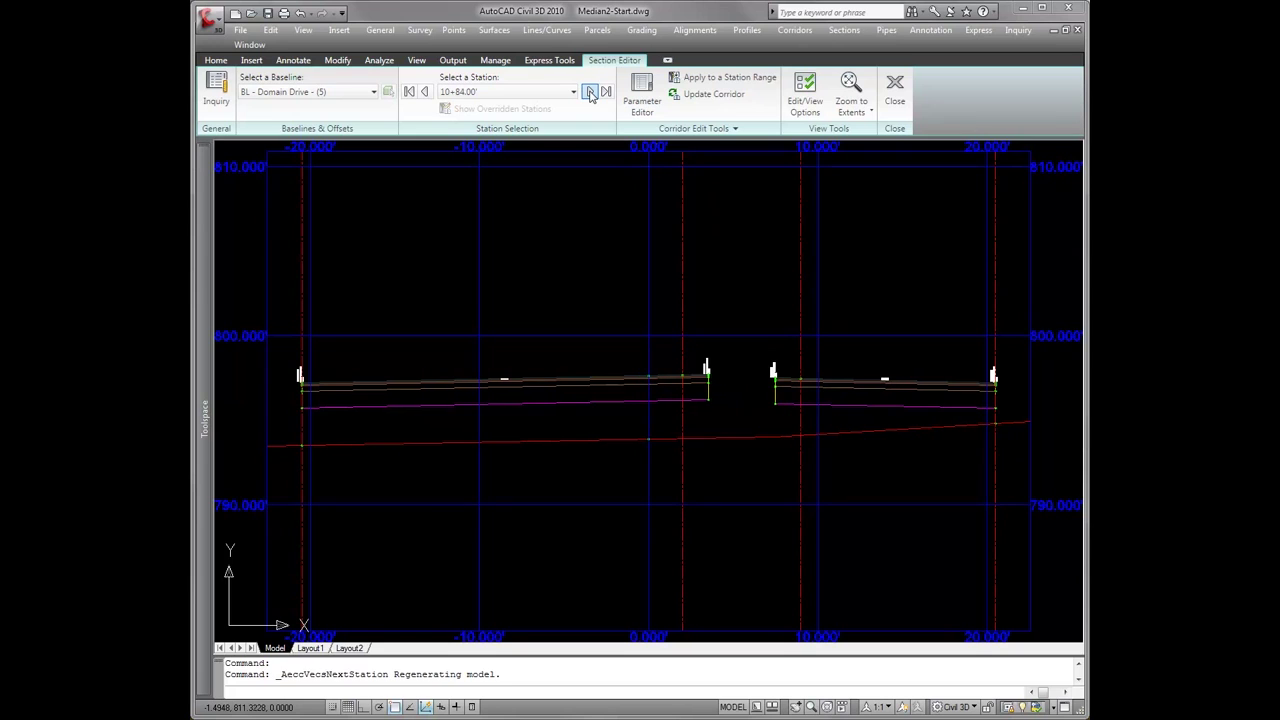
Step the corridor section view through stations 10+85.00 and 10+86.19, examine the lane edges at the median gap, and close the section editor
click(590, 92)
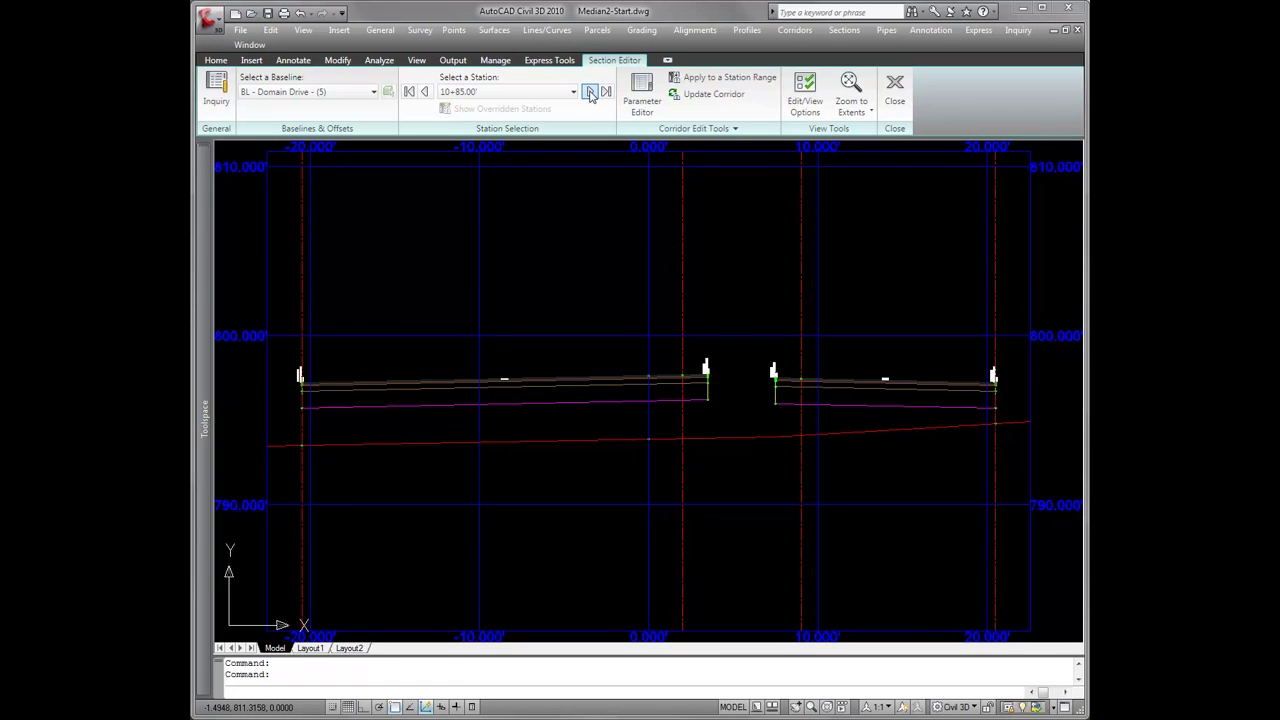
click(590, 92)
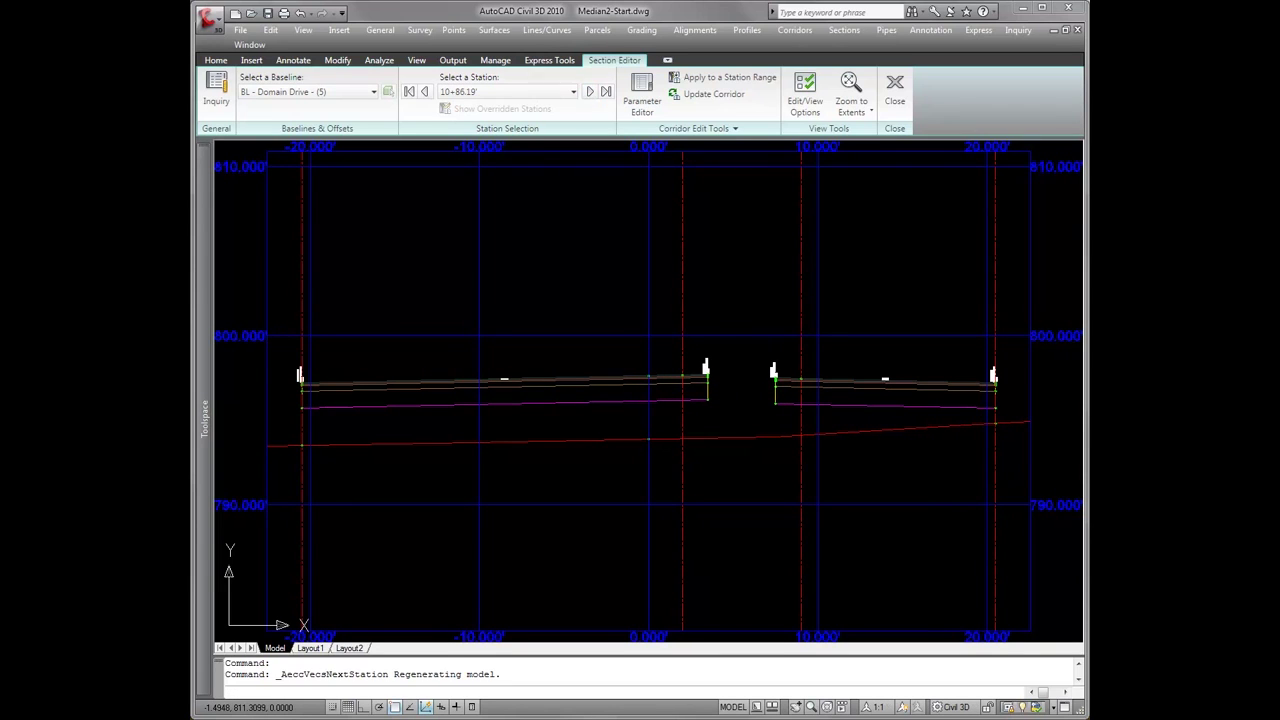
scroll(495, 388, up, 5)
scroll(507, 390, up, 2)
scroll(737, 363, down, 5)
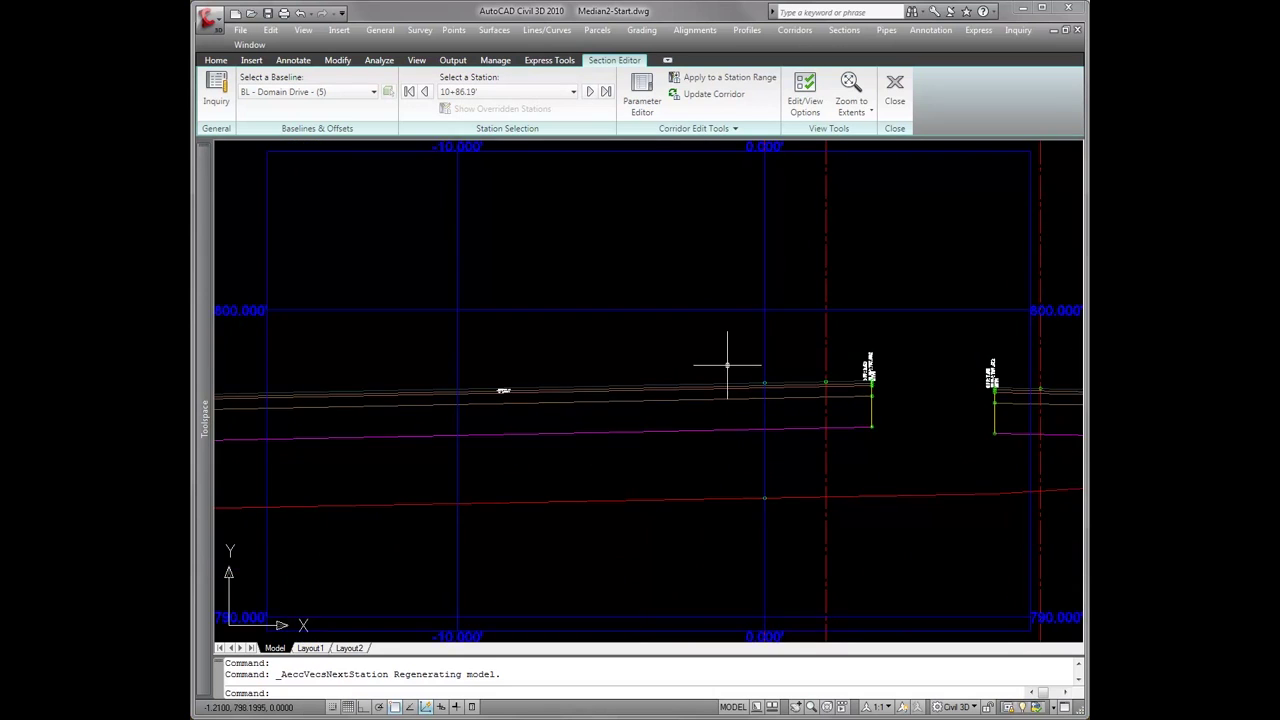
scroll(326, 309, up, 5)
scroll(592, 306, down, 5)
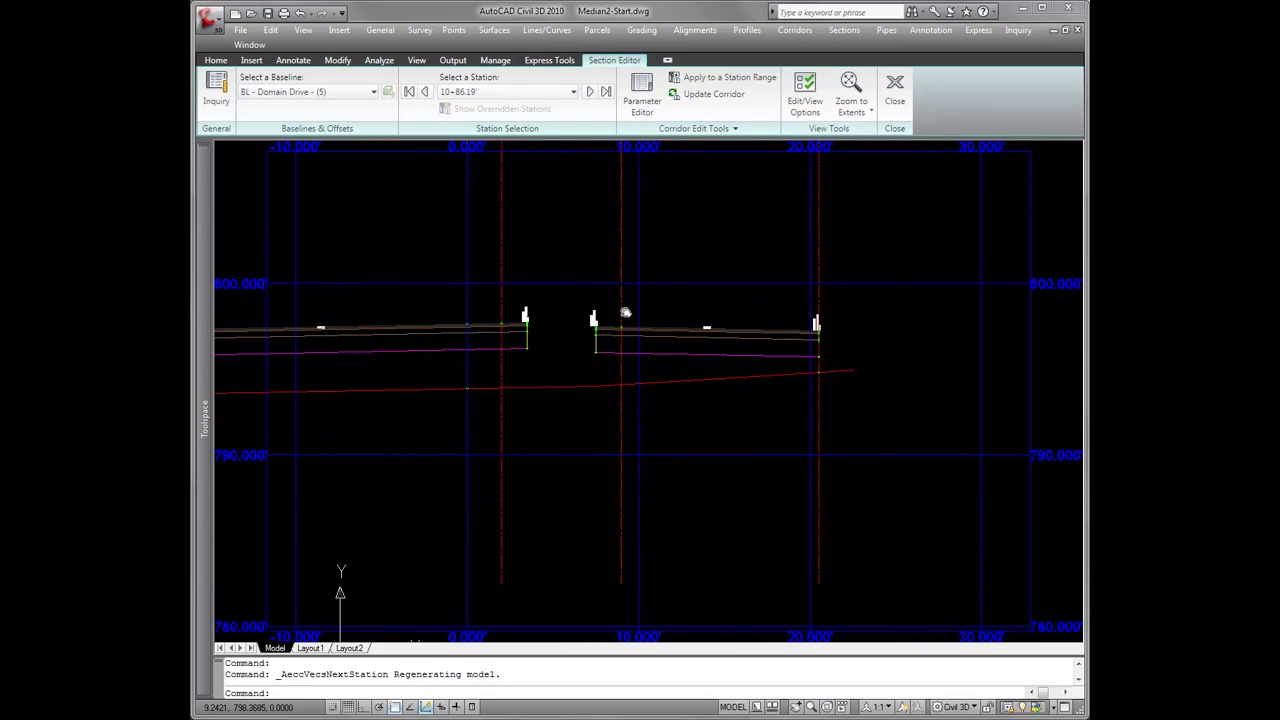
click(894, 90)
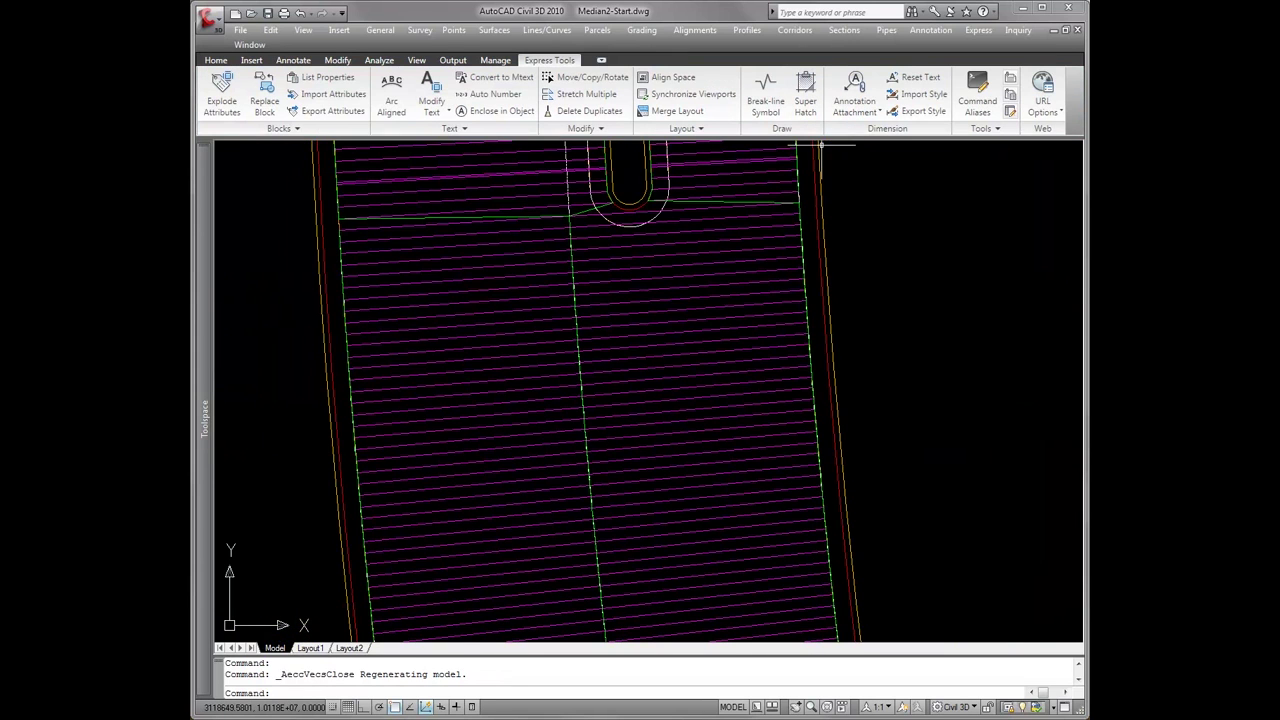
Examine how the corridor feature lines connect across the lanes and the median where the left lane tapers
scroll(626, 286, down, 3)
scroll(645, 276, up, 5)
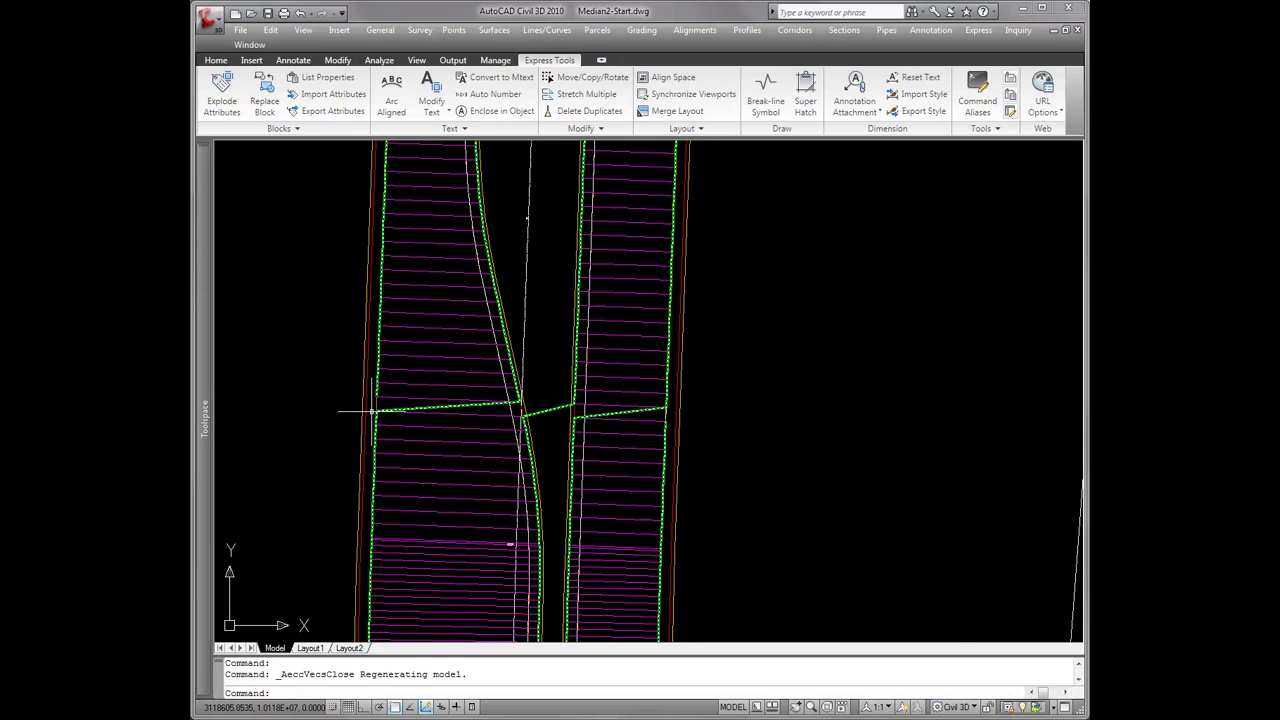
scroll(378, 406, up, 3)
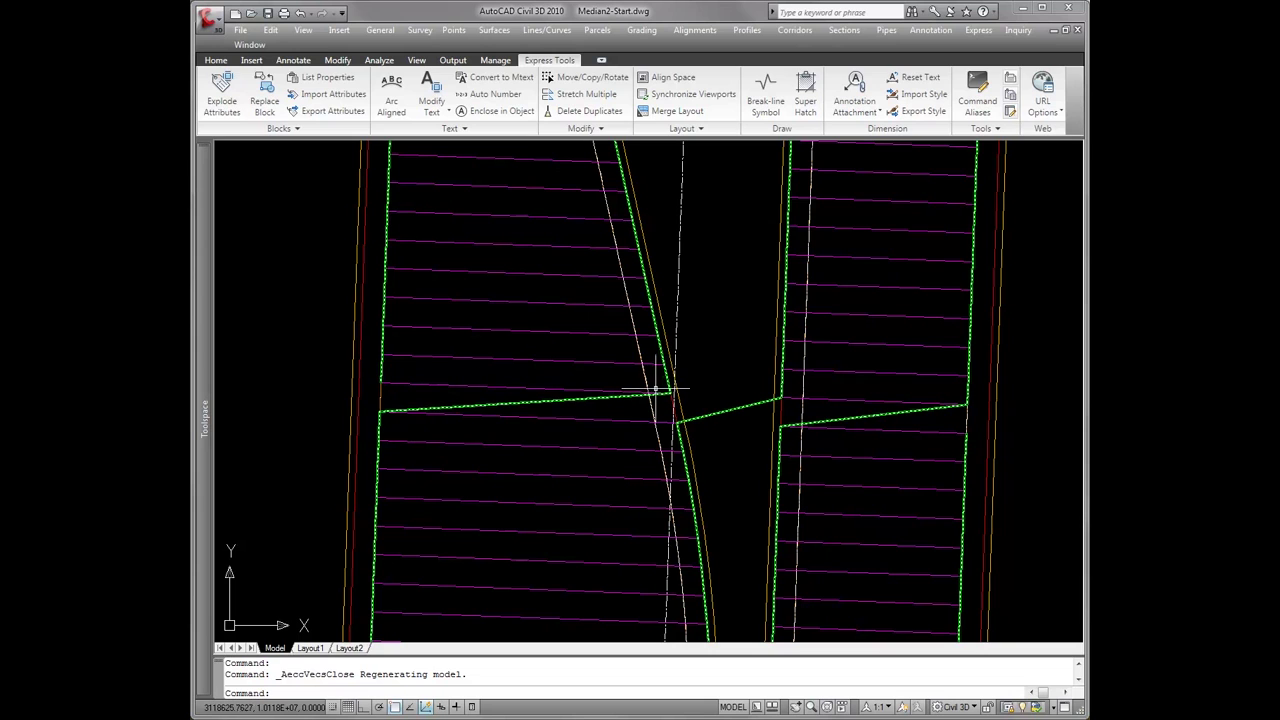
scroll(657, 386, down, 2)
scroll(657, 388, down, 2)
middle_drag(686, 366, 606, 386)
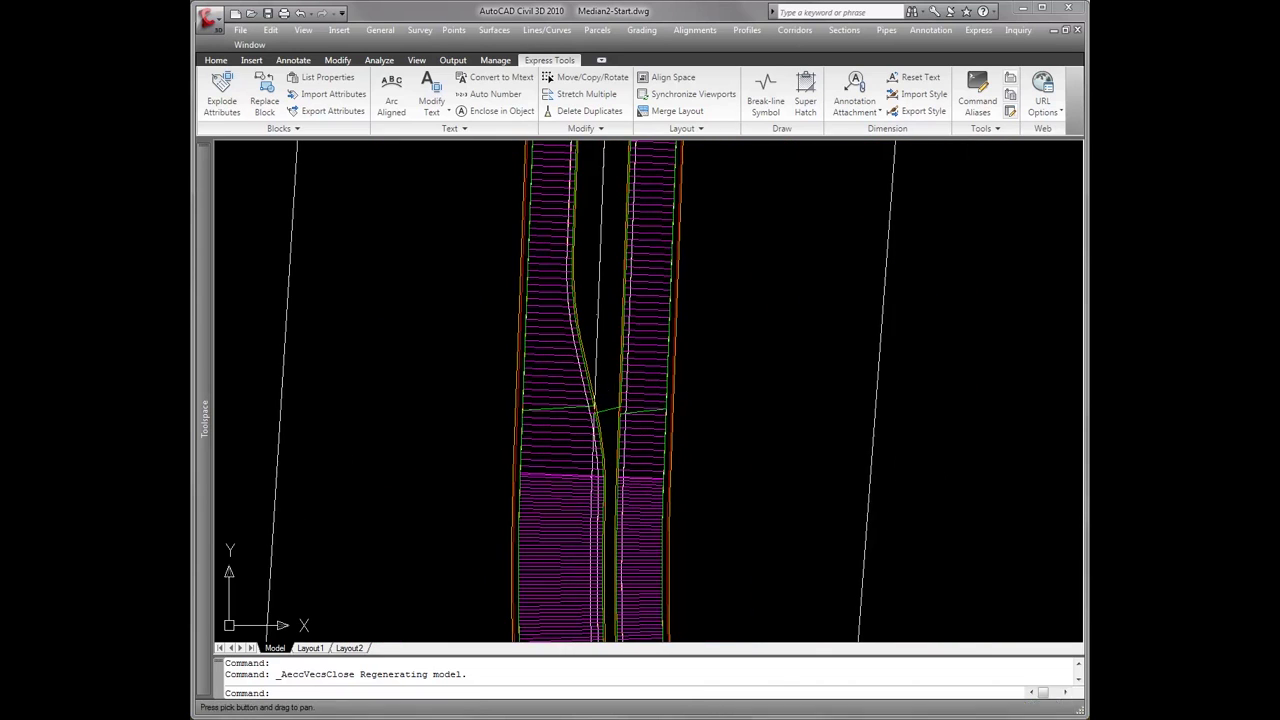
Set the feature line branching of the Domain Drive corridor to Outward and rebuild the corridor
scroll(663, 371, up, 1)
click(662, 380)
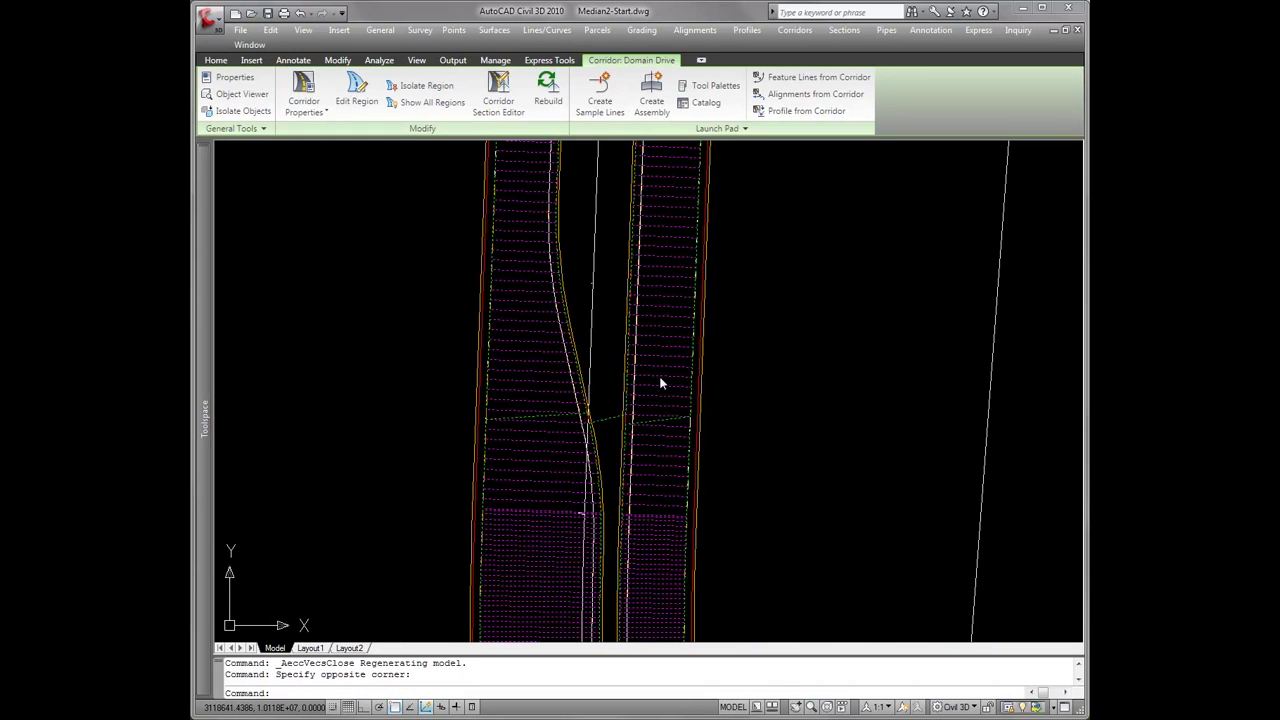
right_click(660, 376)
click(730, 515)
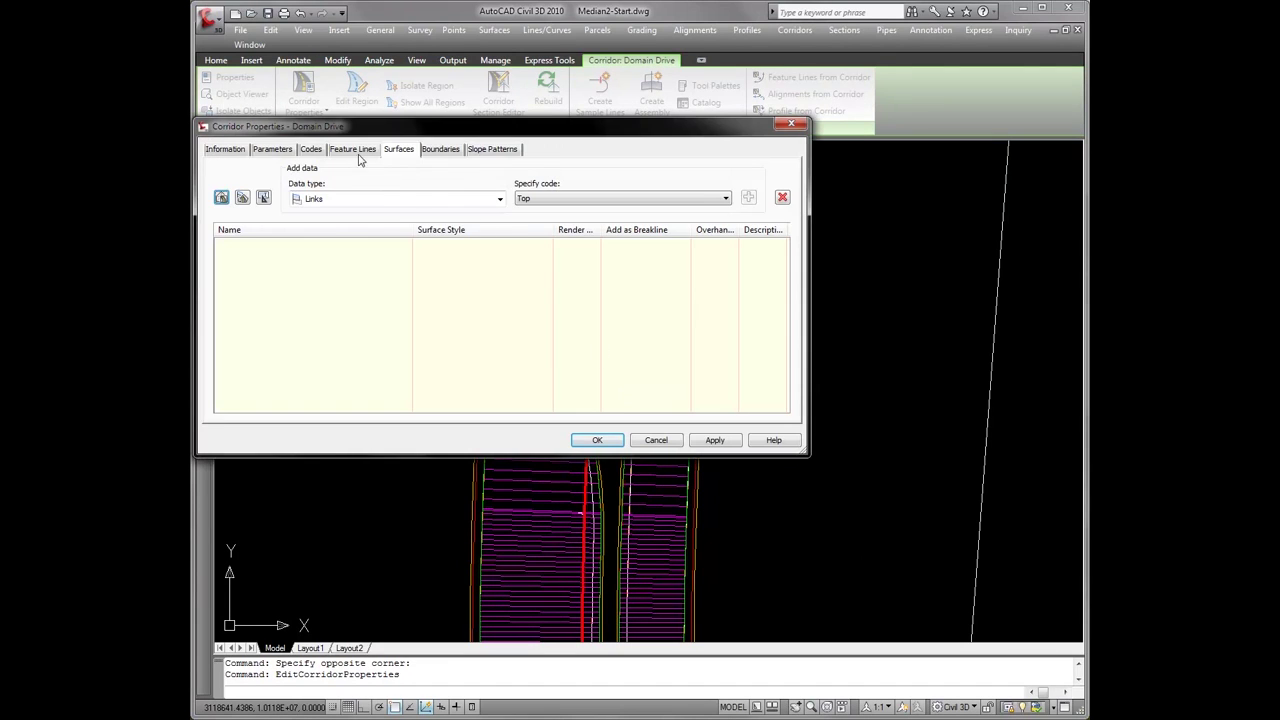
click(354, 150)
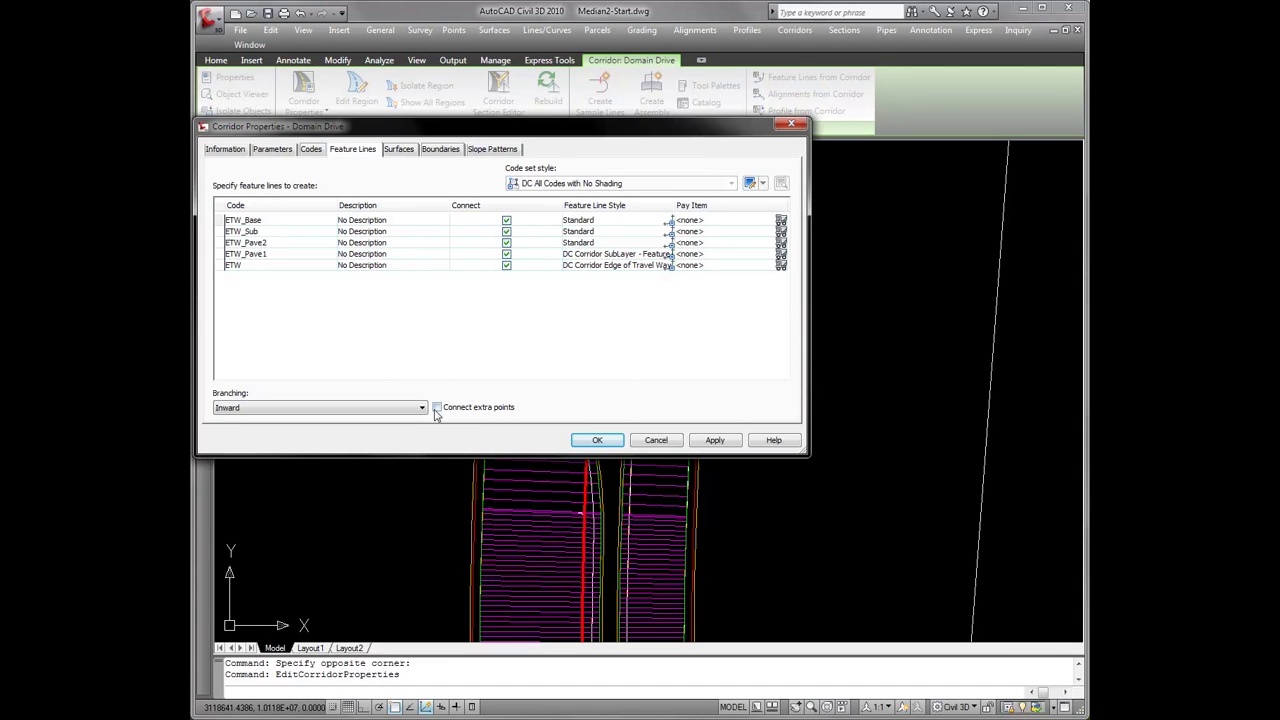
click(248, 414)
click(256, 430)
click(707, 441)
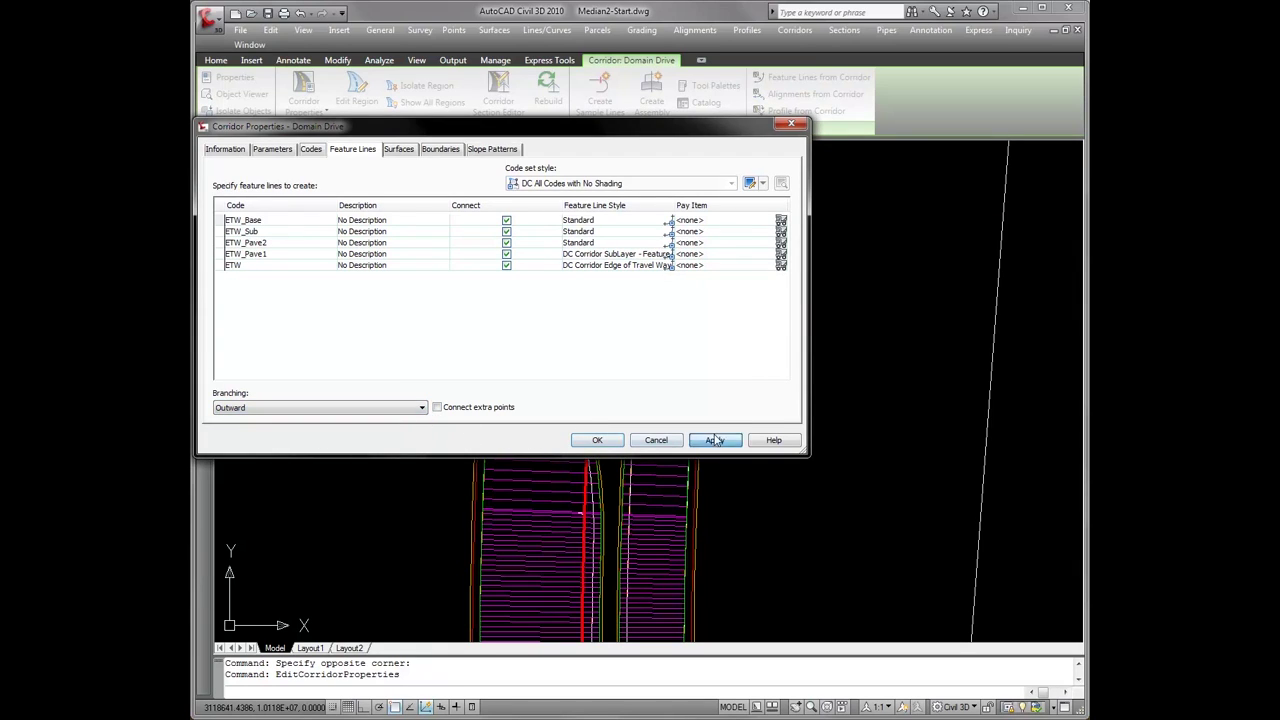
click(613, 444)
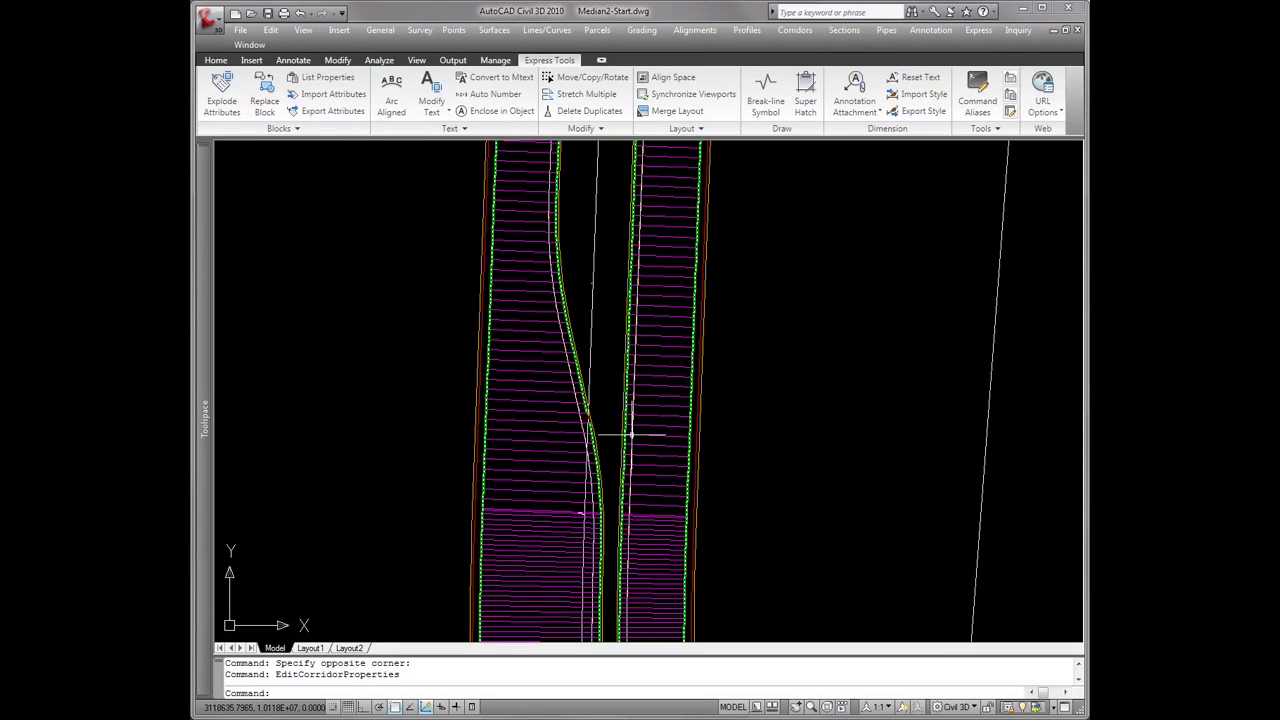
Create a corridor surface named Basic in the properties of the Domain Drive corridor
scroll(717, 397, down, 4)
scroll(737, 380, up, 1)
middle_drag(737, 380, 688, 597)
scroll(737, 286, down, 2)
mouse_move(737, 286)
middle_down()
mouse_move(688, 383)
mouse_move(694, 363)
mouse_move(651, 263)
middle_up()
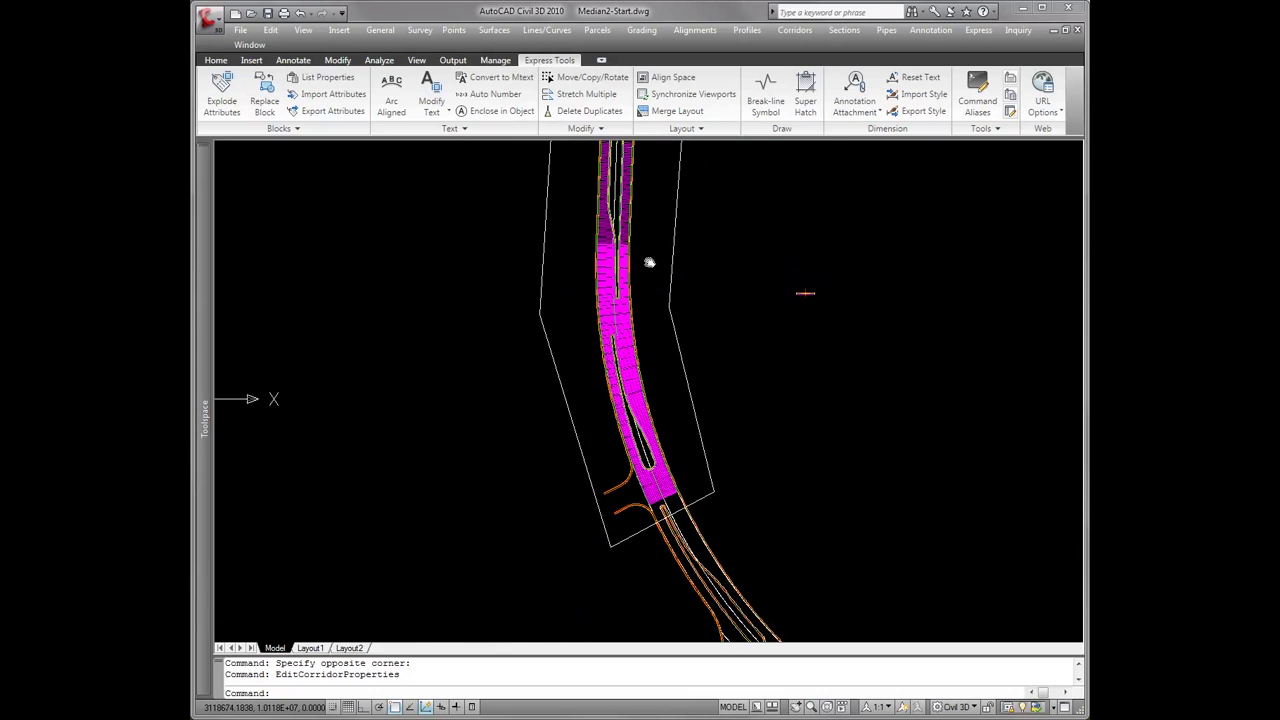
scroll(605, 338, up, 1)
click(608, 330)
right_click(643, 293)
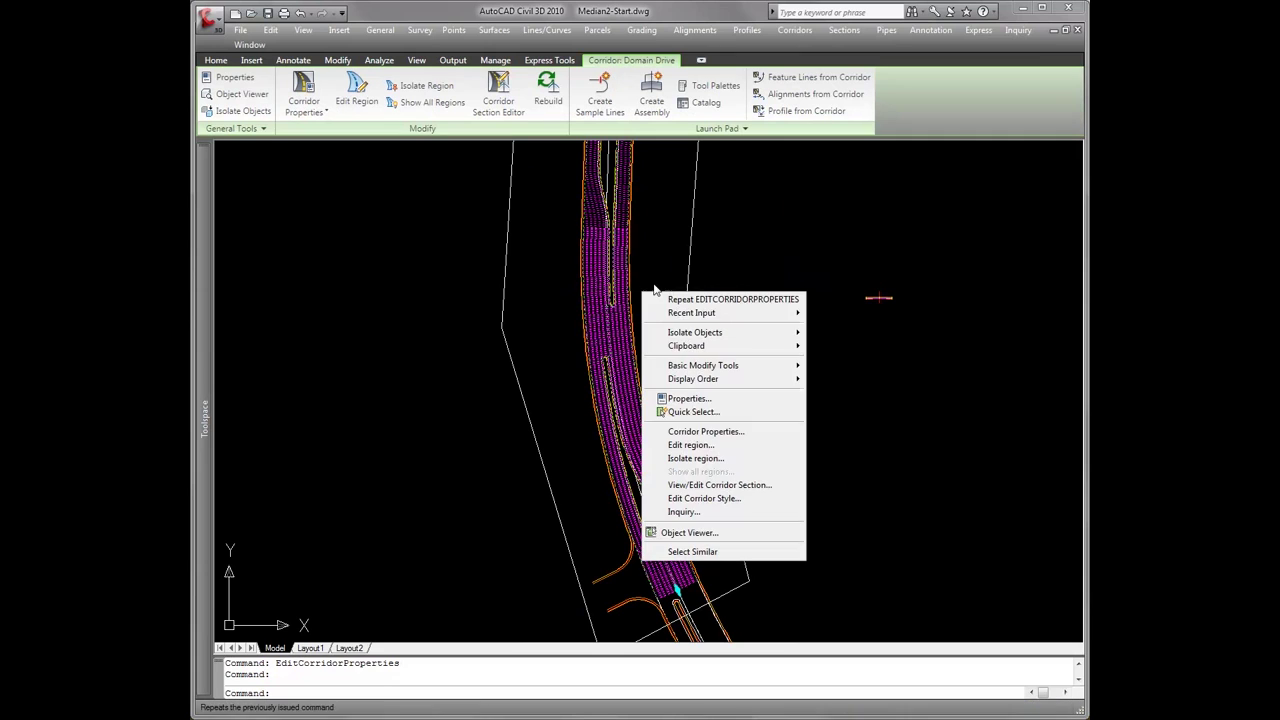
click(706, 431)
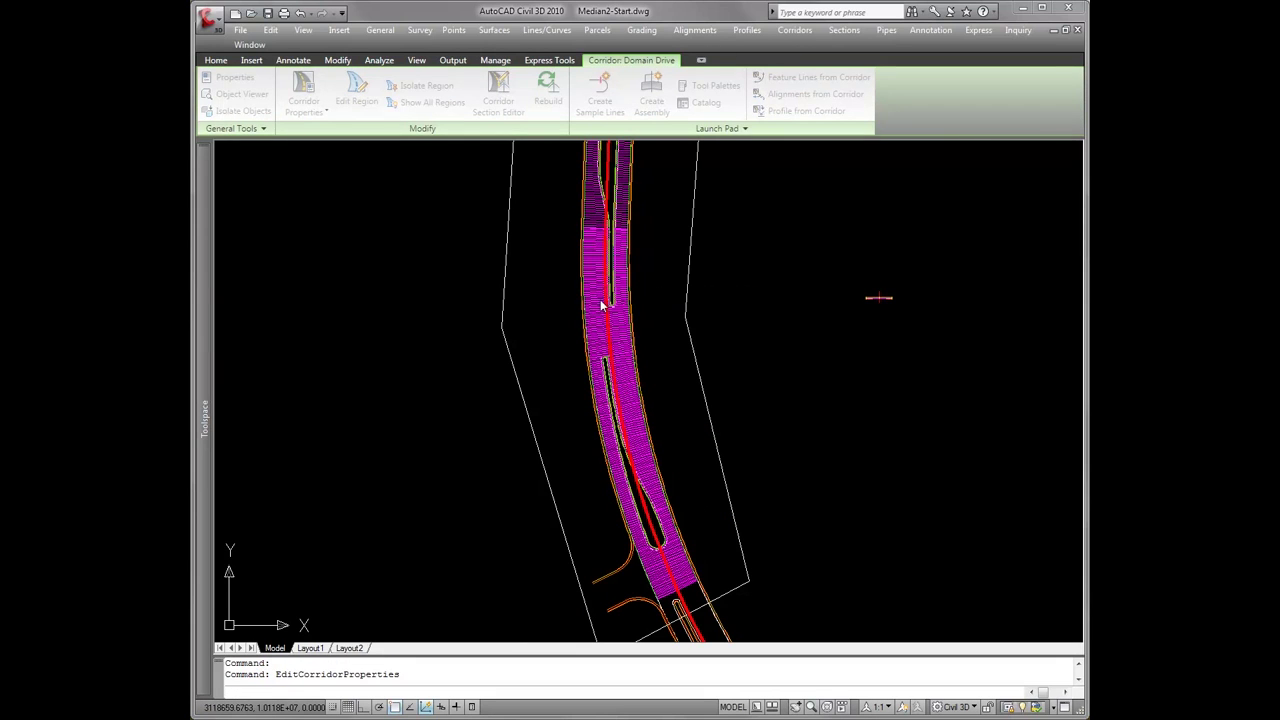
click(398, 150)
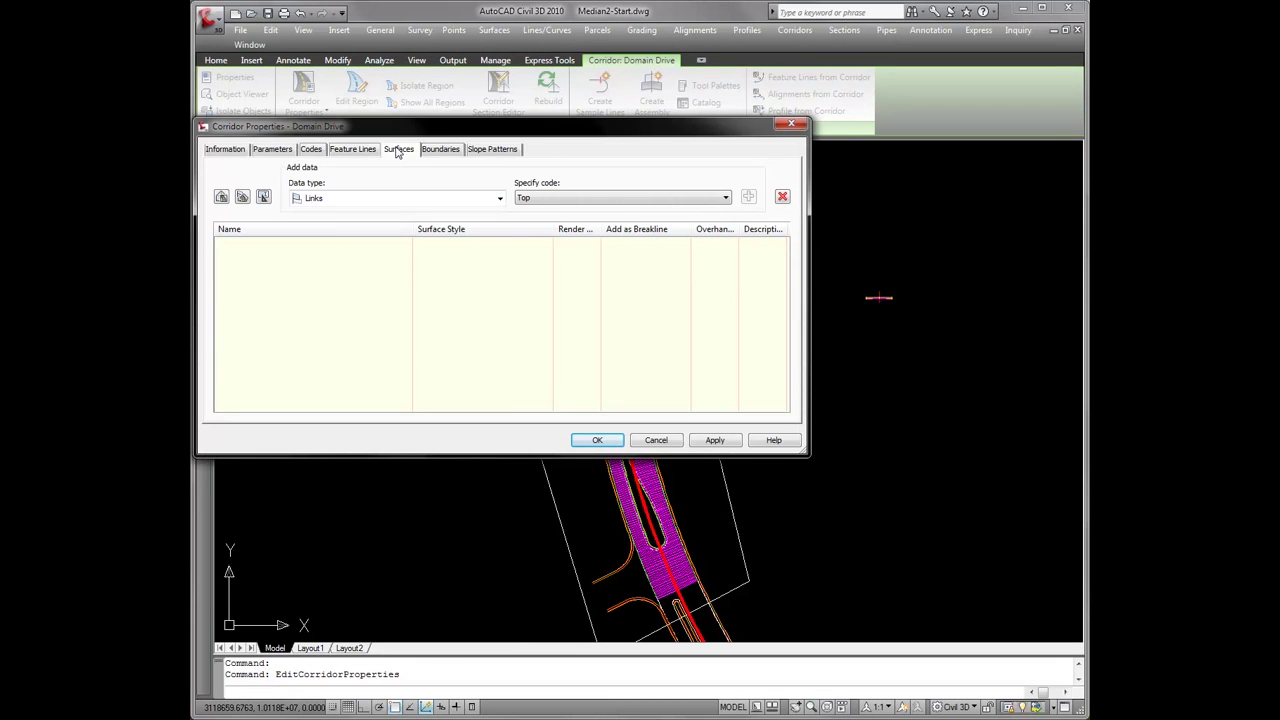
click(221, 196)
click(331, 247)
text(Basic)
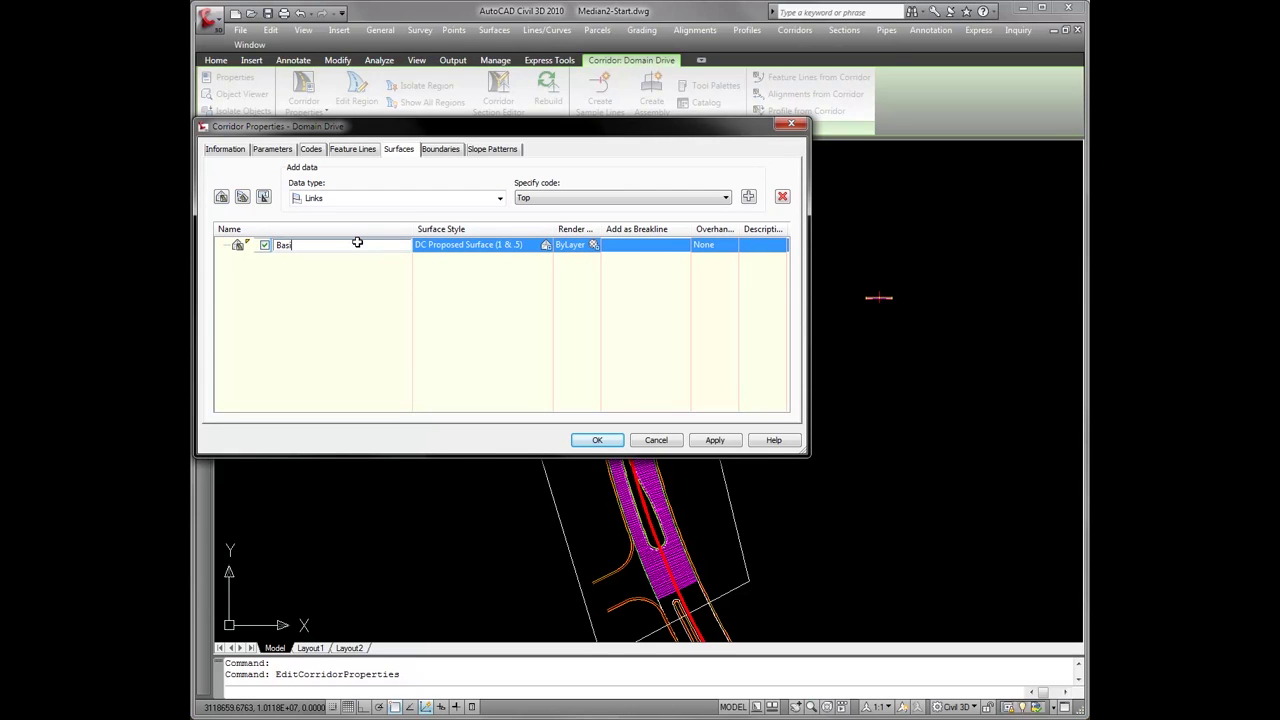
Rename the corridor itself as Basic in its general information
click(228, 150)
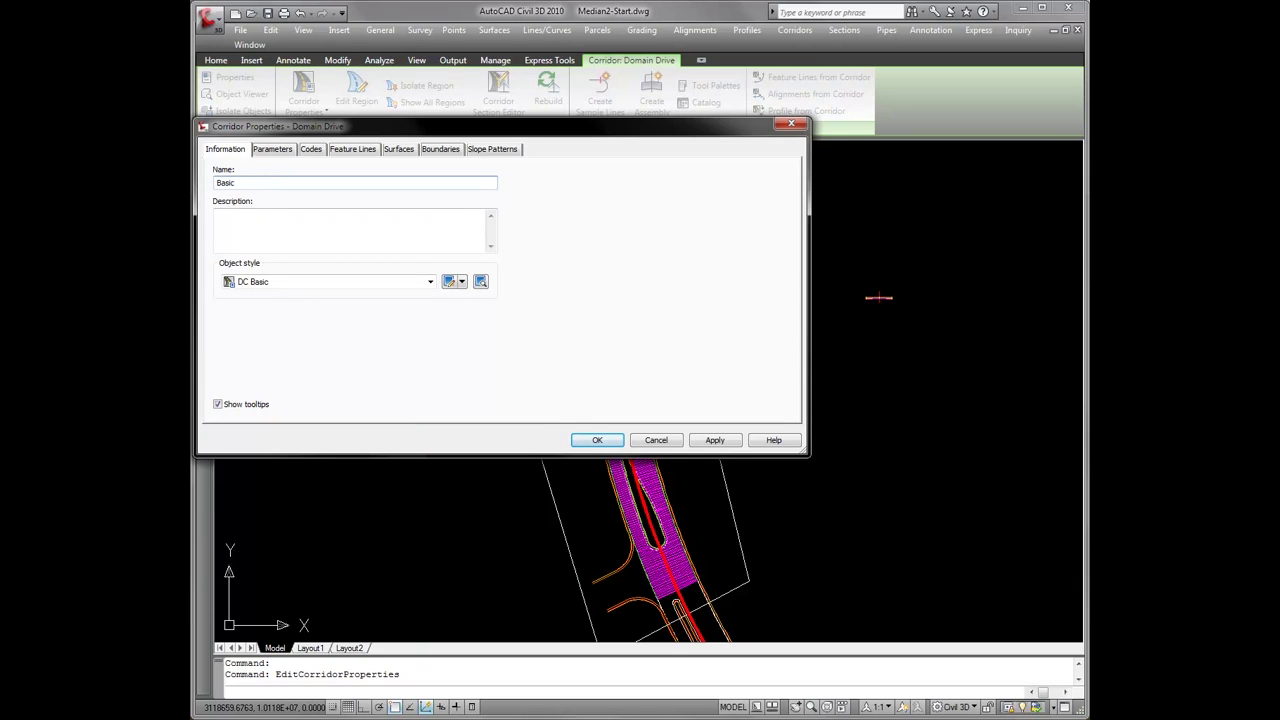
click(412, 300)
click(432, 152)
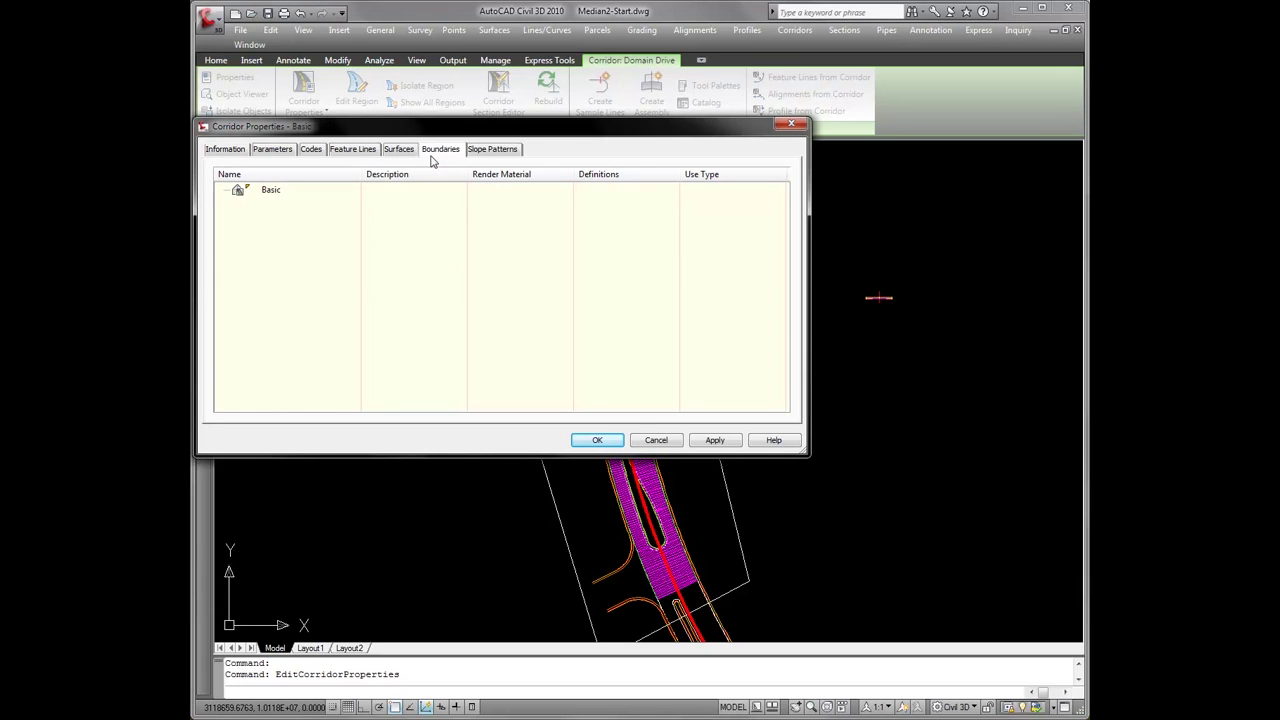
Rename the corridor surface as Basic Top and add the Top link code to its data
click(397, 150)
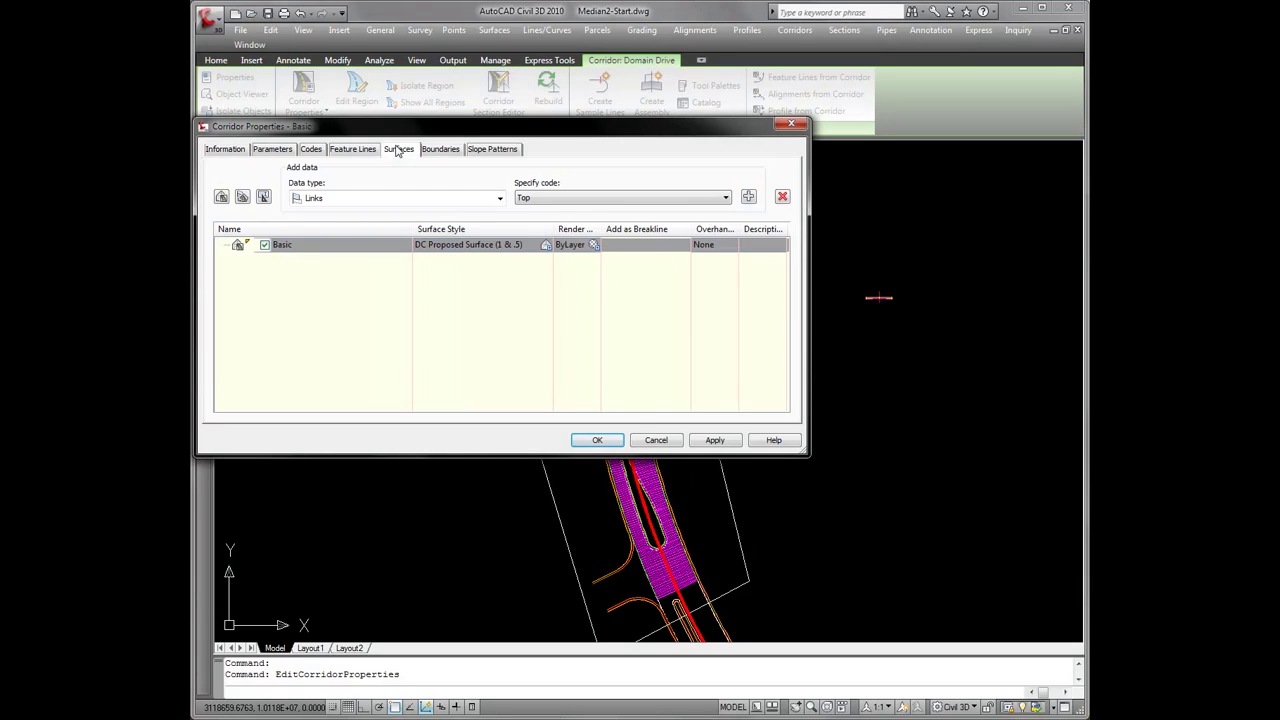
click(310, 244)
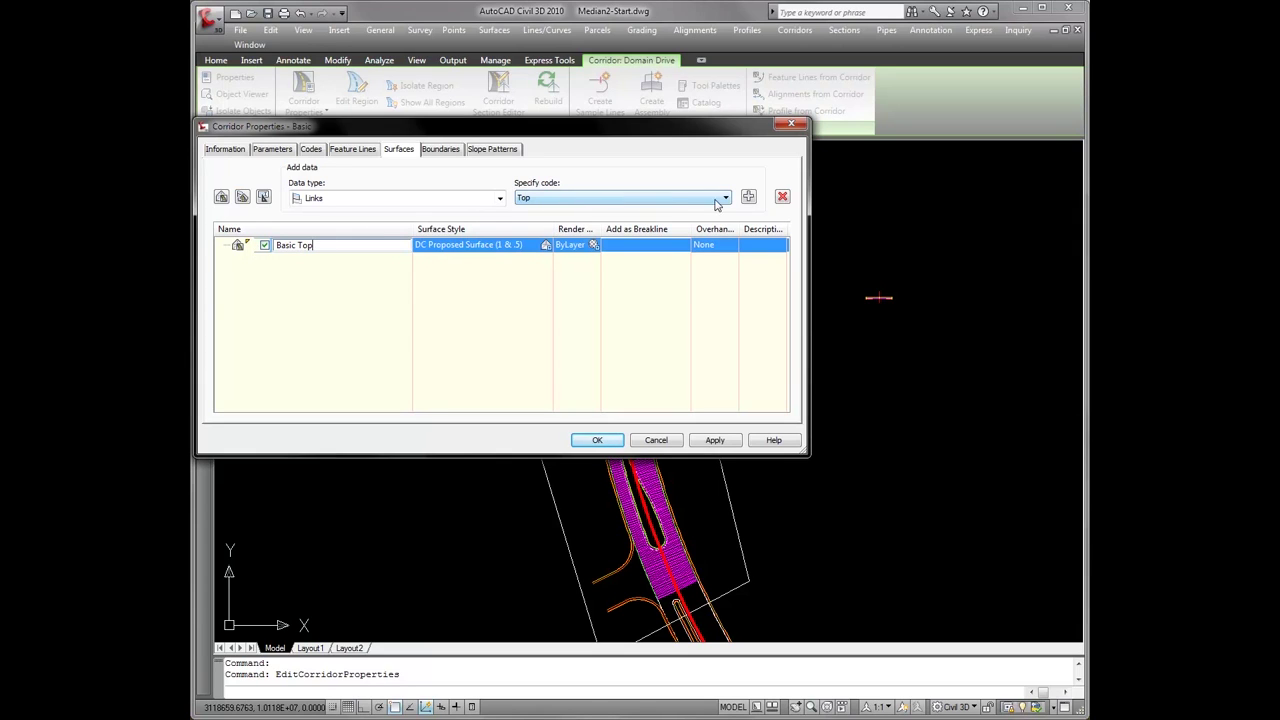
click(749, 197)
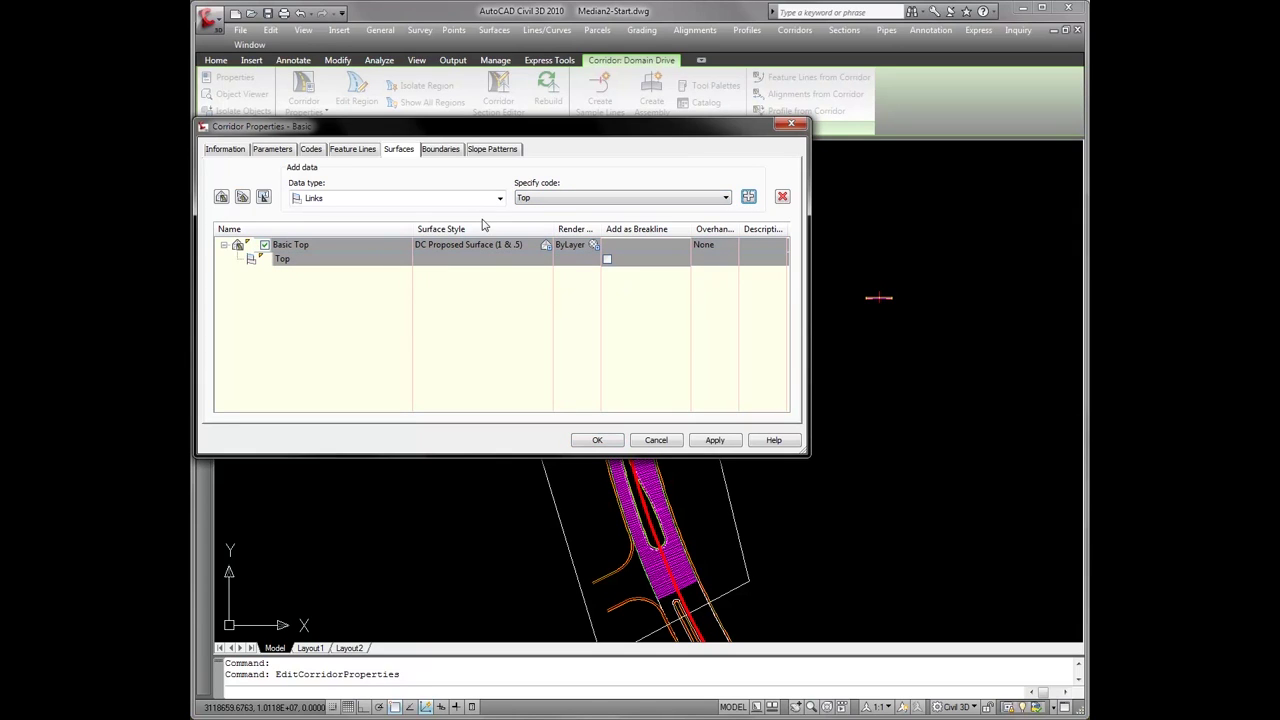
Add a corridor shrinkwrap as the outside boundary of the Basic Top surface and apply the corridor changes with a rebuild
click(443, 150)
right_click(289, 204)
right_click(290, 191)
click(330, 200)
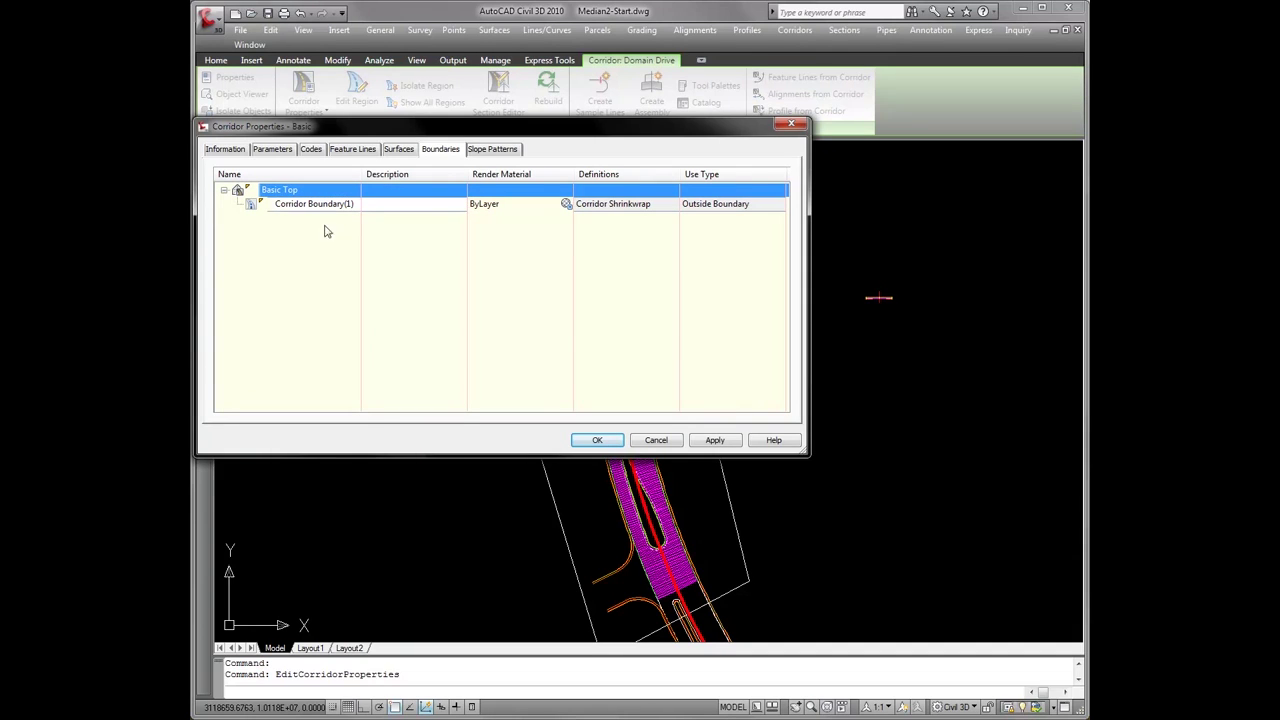
click(710, 441)
click(616, 441)
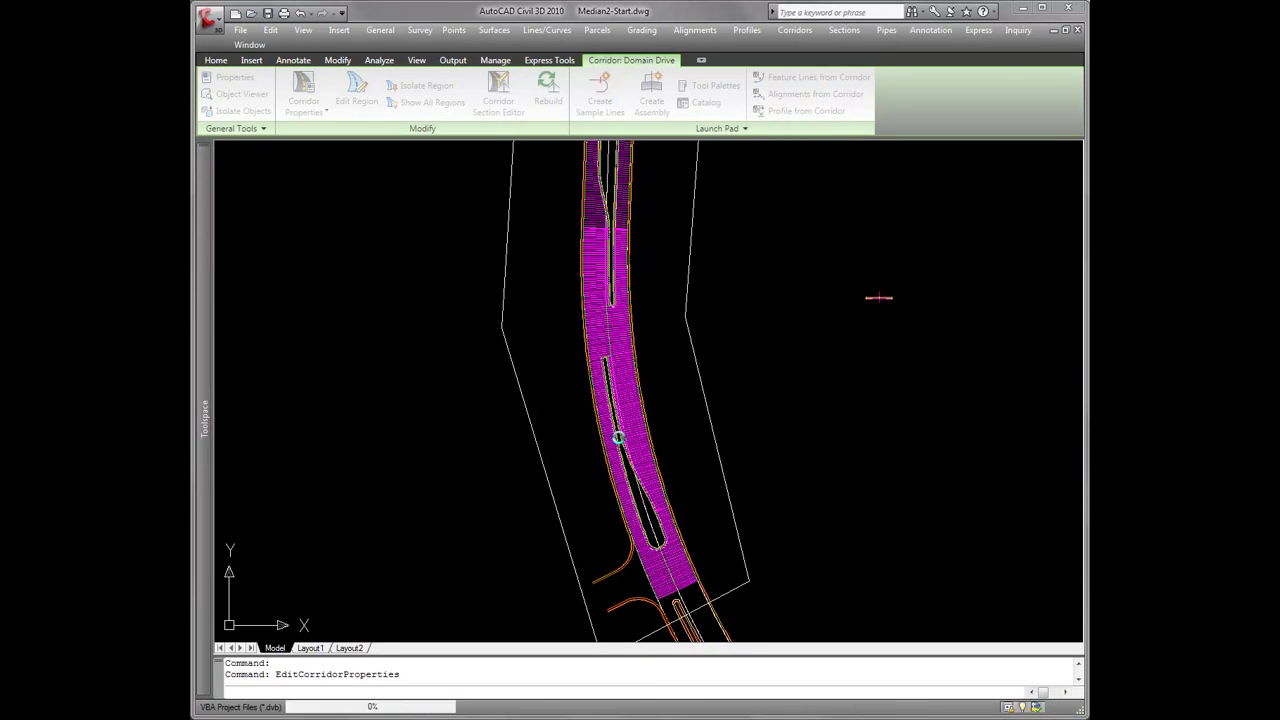
Examine the corridor and surface lines around the median ends, and select the Median 5 - LT offset alignment to see its extent
scroll(620, 460, up, 4)
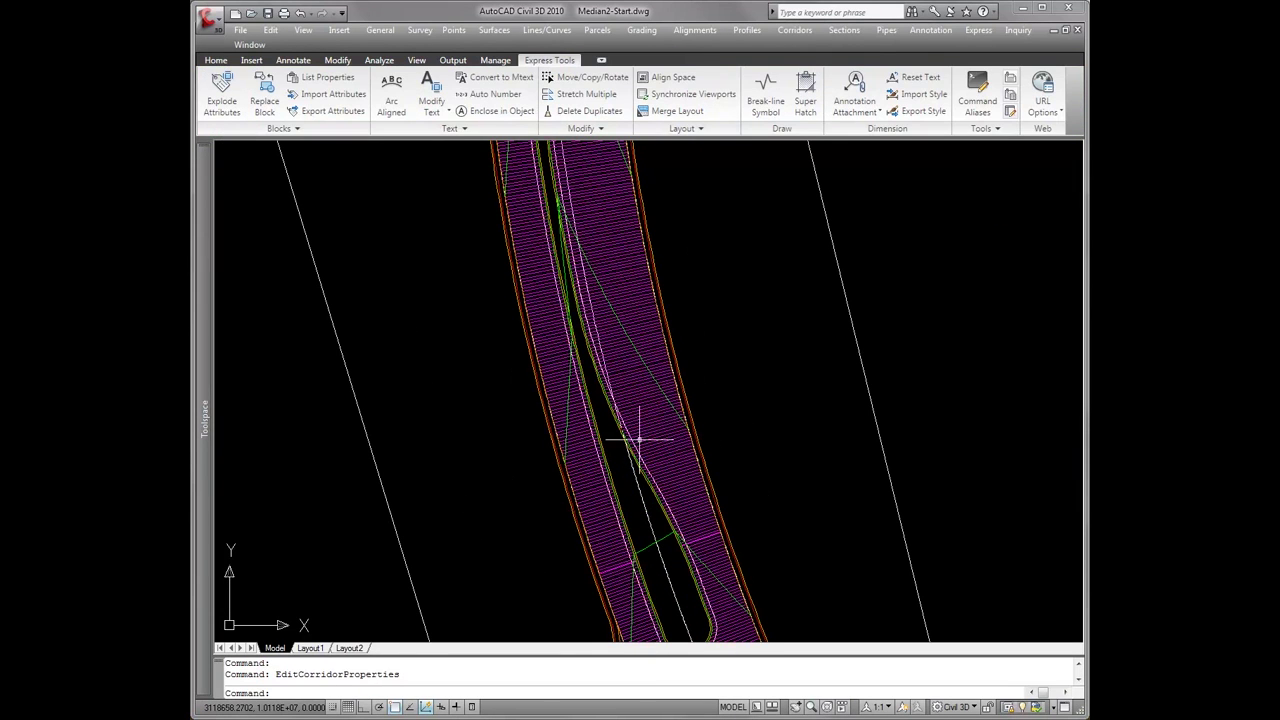
mouse_move(620, 348)
middle_down()
mouse_move(620, 277)
mouse_move(620, 405)
mouse_move(643, 260)
middle_up()
scroll(614, 437, up, 1)
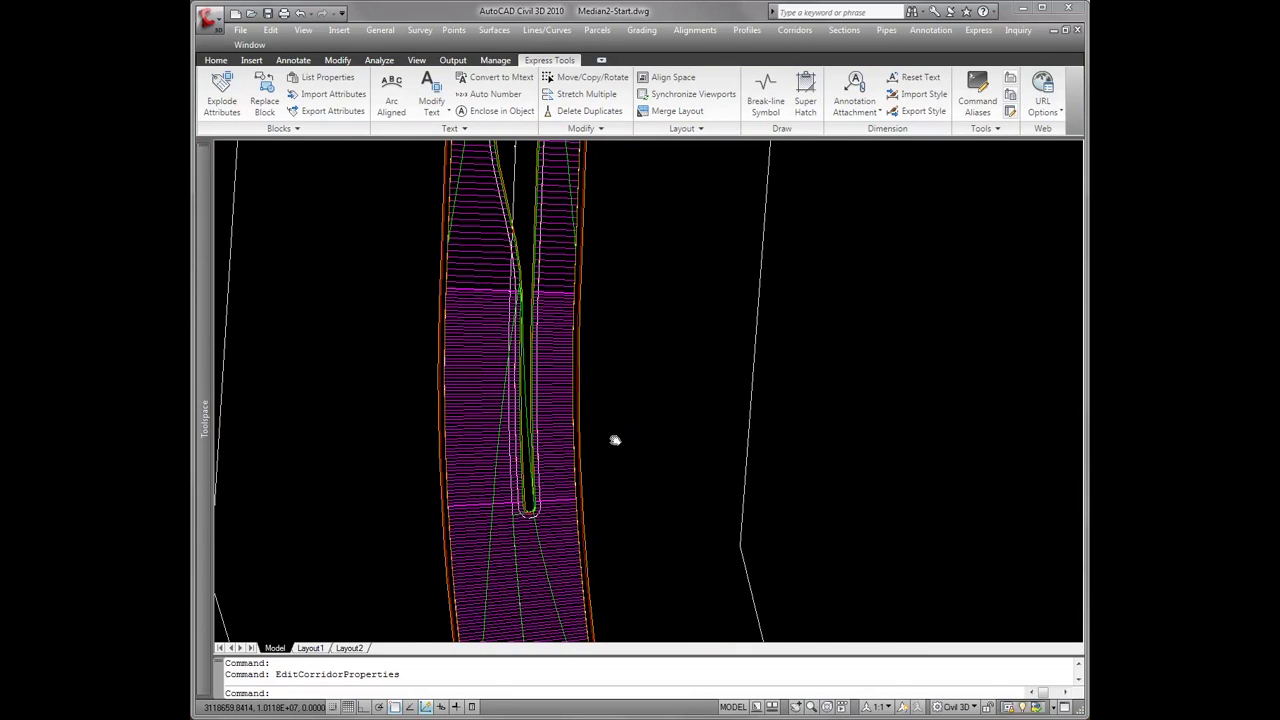
scroll(560, 503, up, 1)
scroll(543, 509, up, 1)
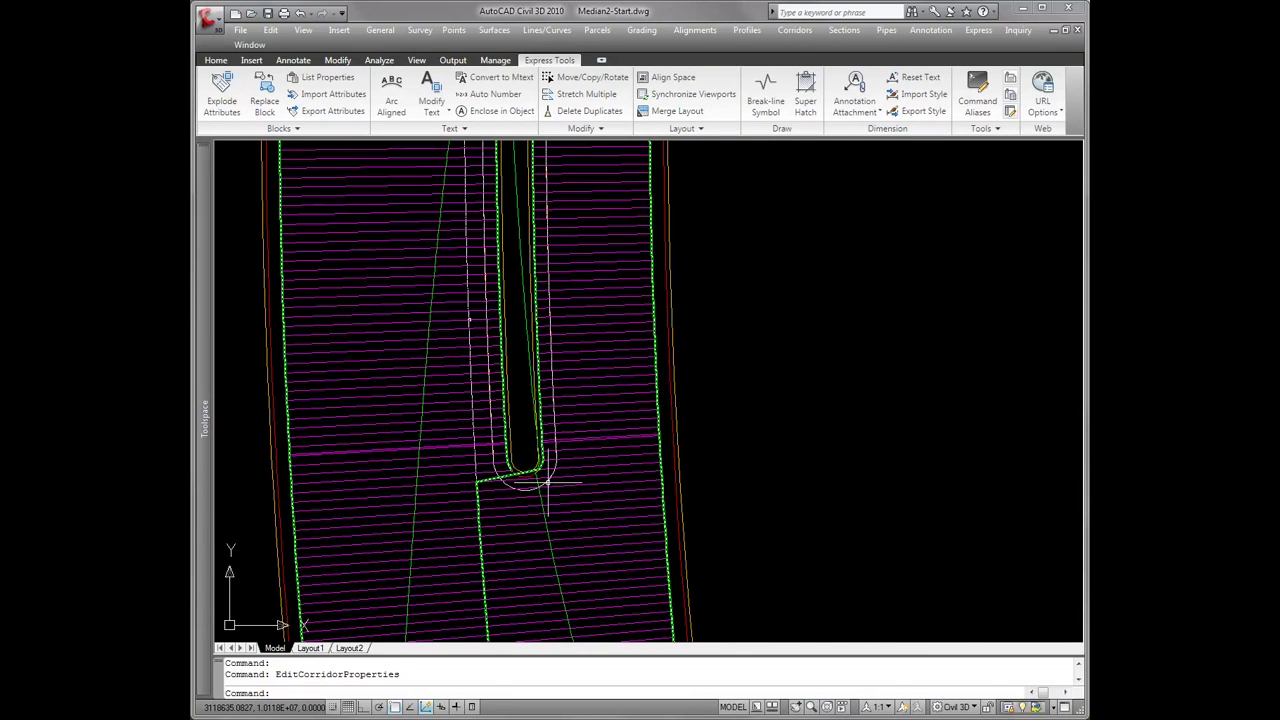
click(545, 478)
key(Escape)
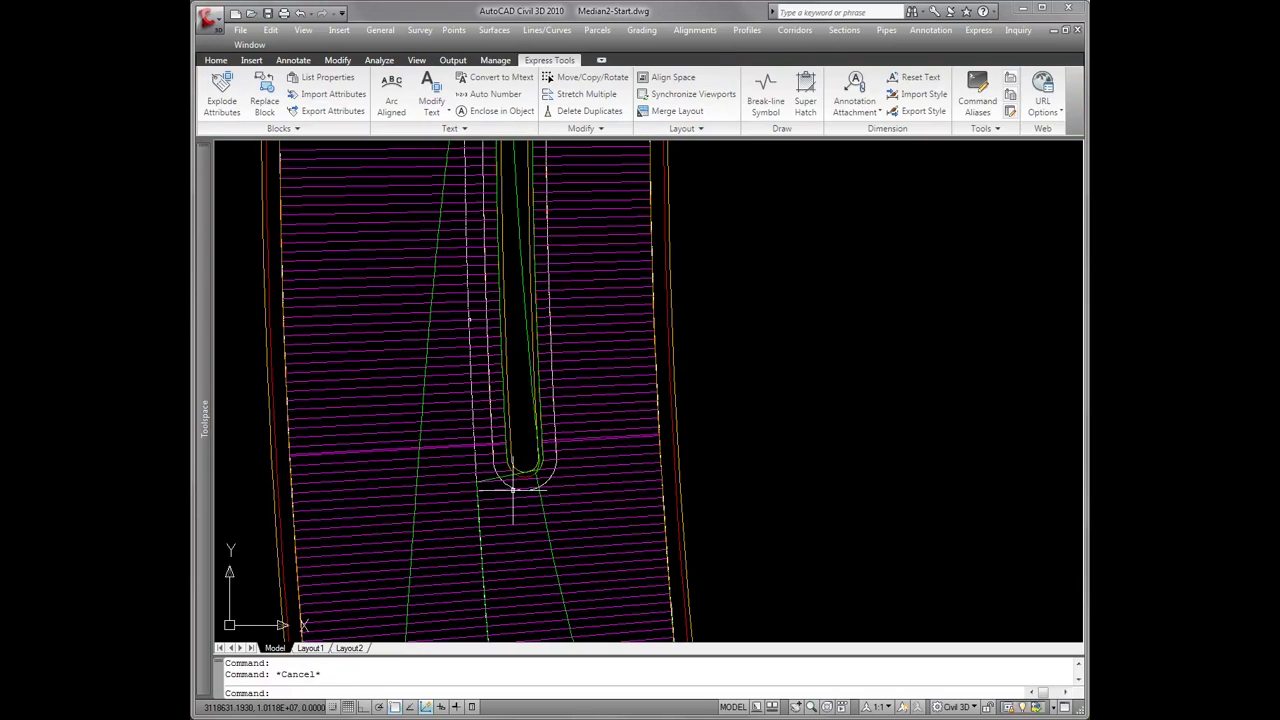
click(504, 483)
scroll(529, 471, down, 3)
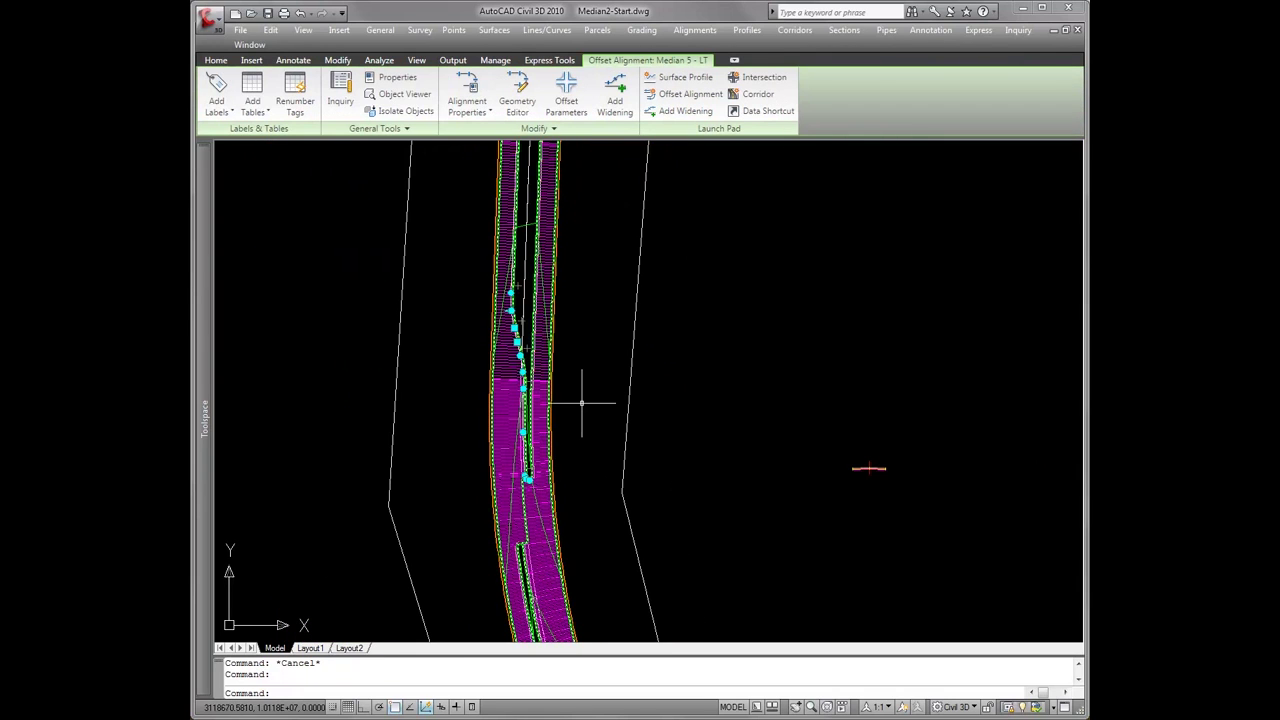
scroll(552, 536, down, 2)
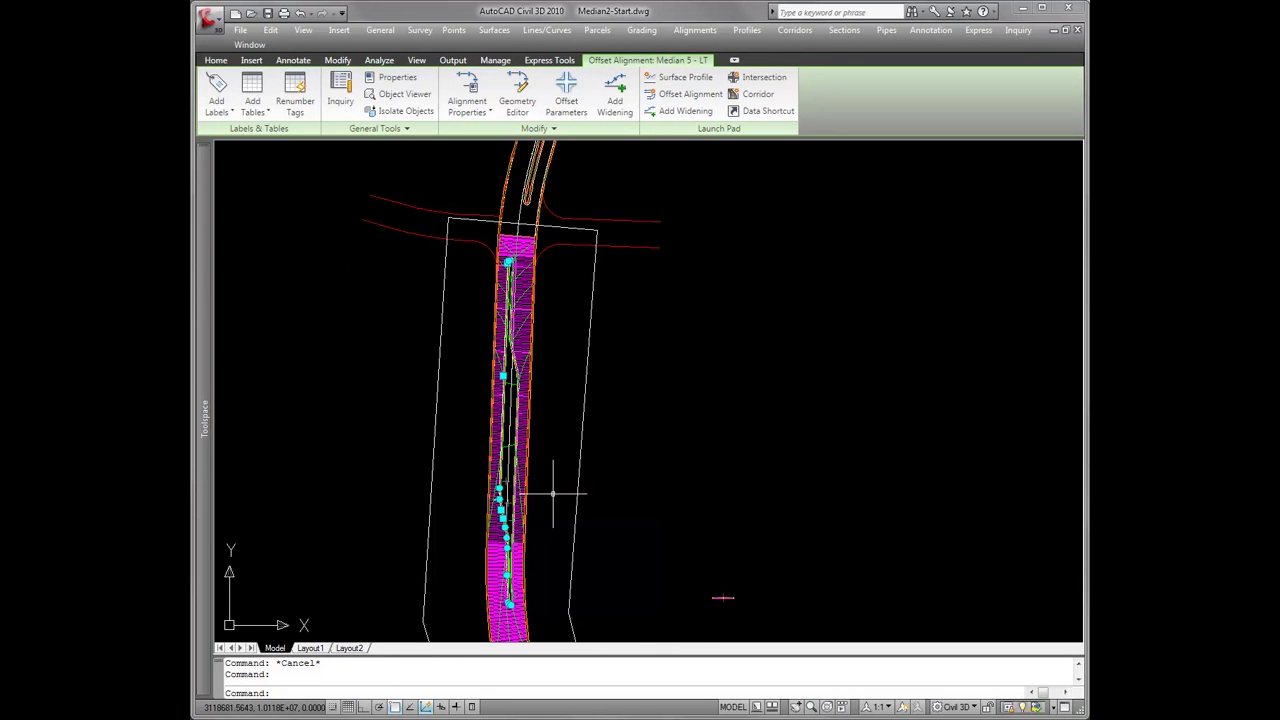
key(Escape)
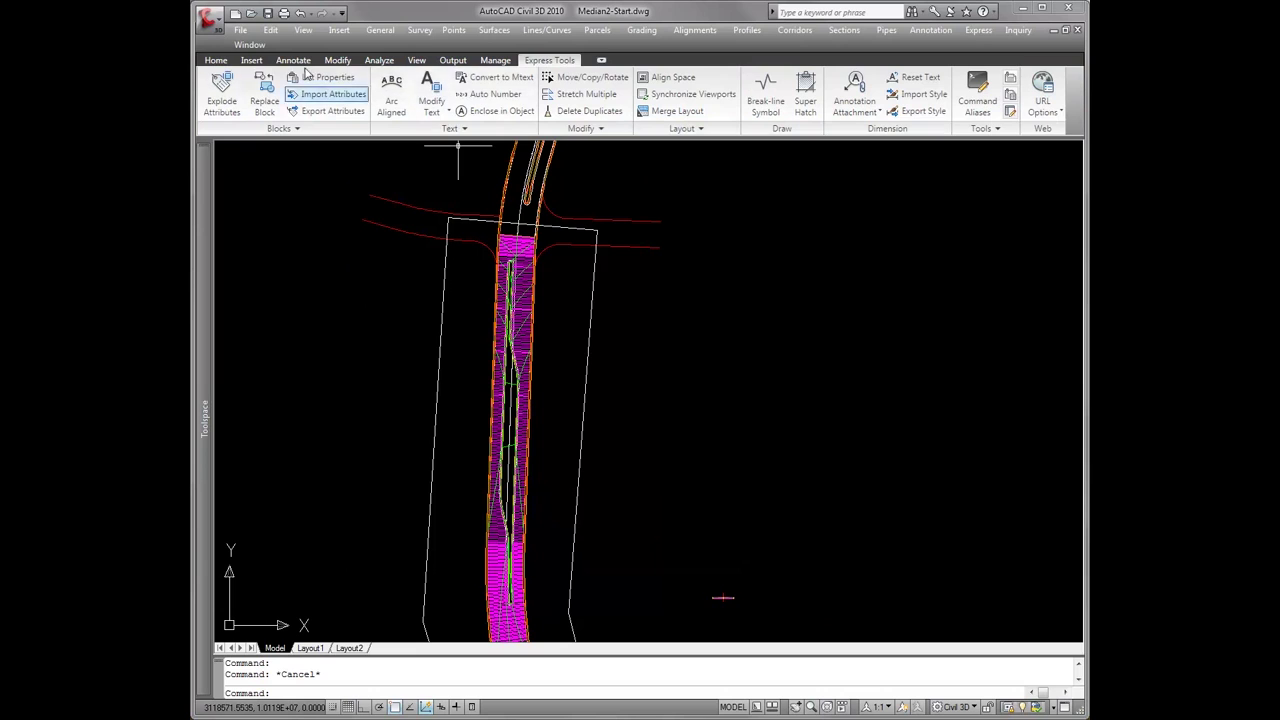
Create a surface profile that samples the Basic Top surface along the Median 4 - LT alignment
click(215, 61)
click(463, 94)
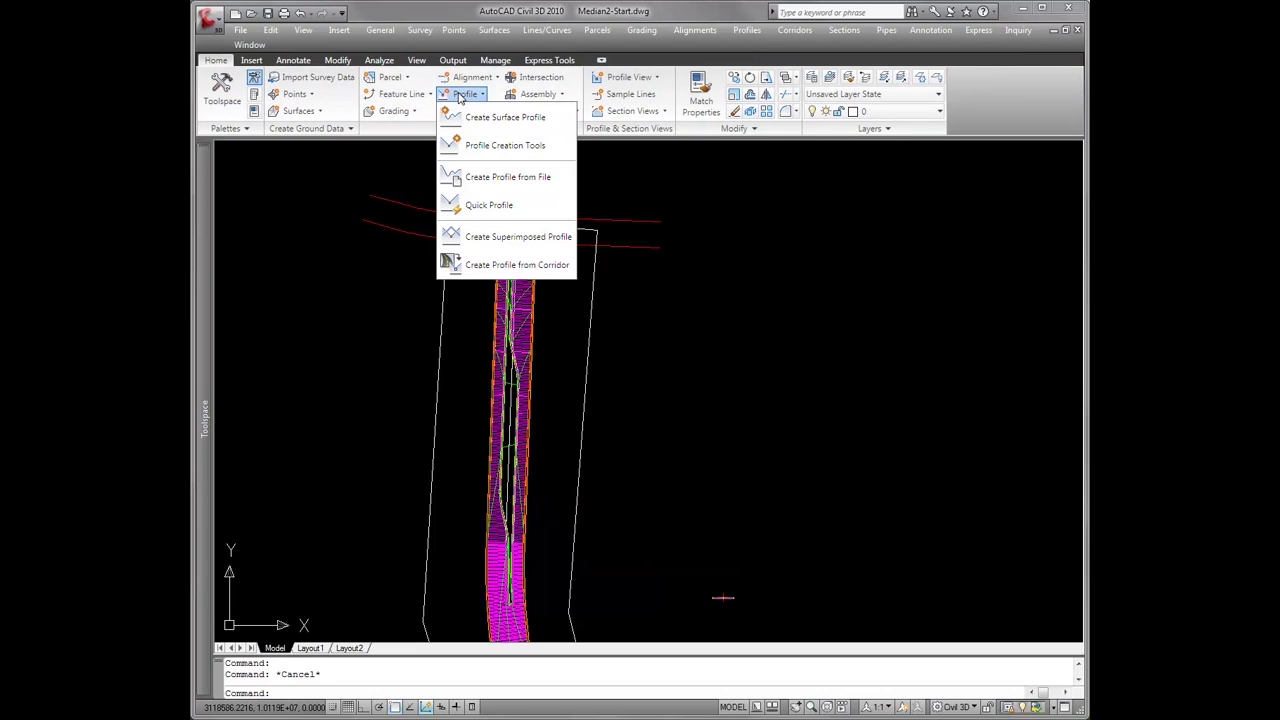
click(472, 118)
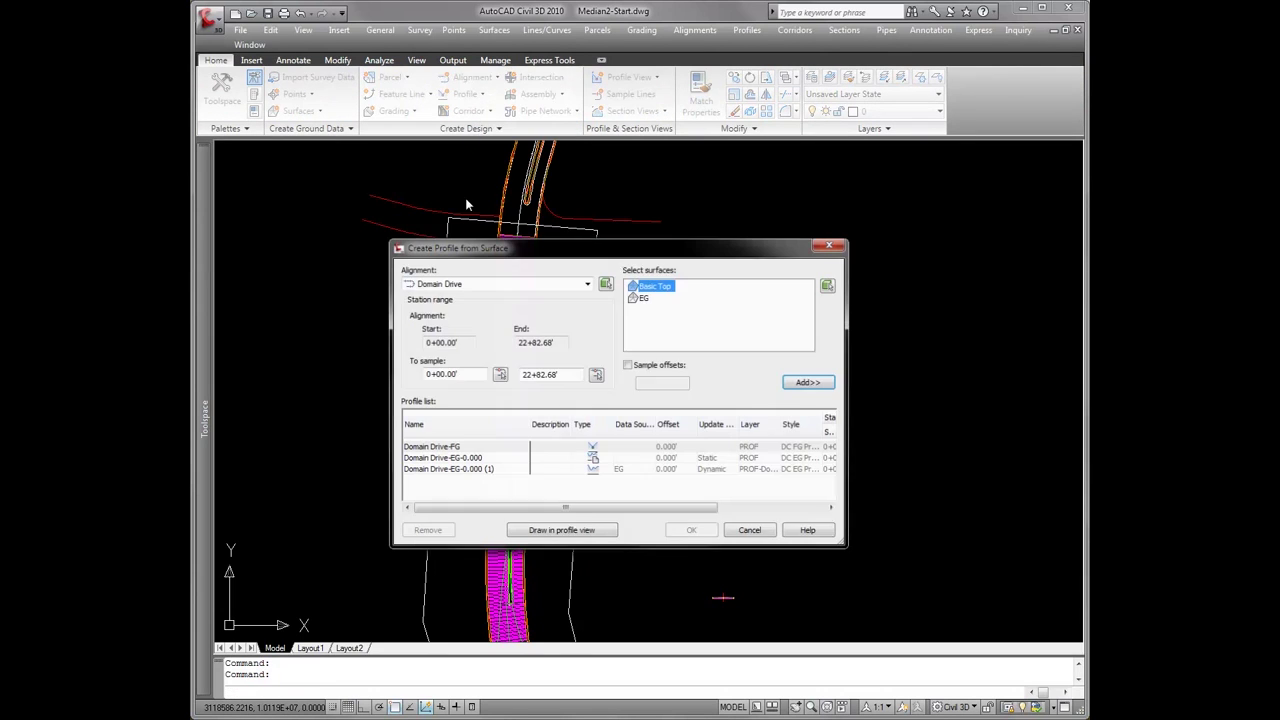
click(438, 288)
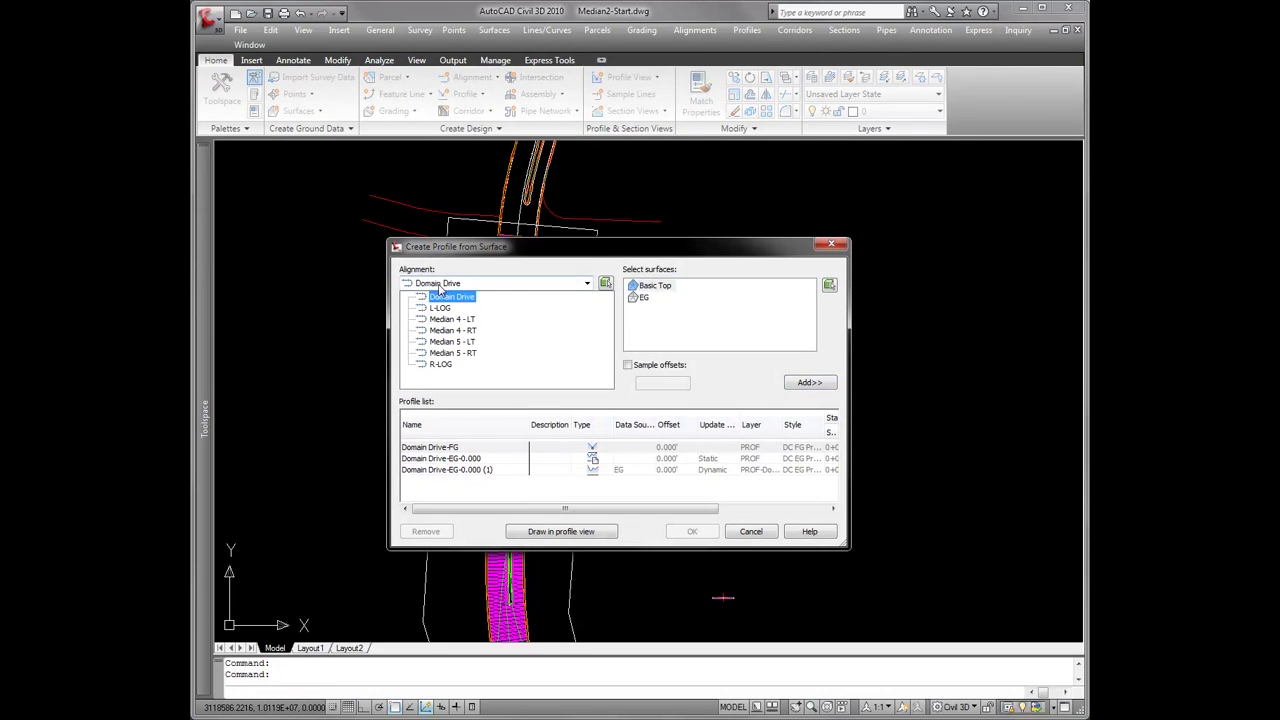
click(473, 316)
click(655, 288)
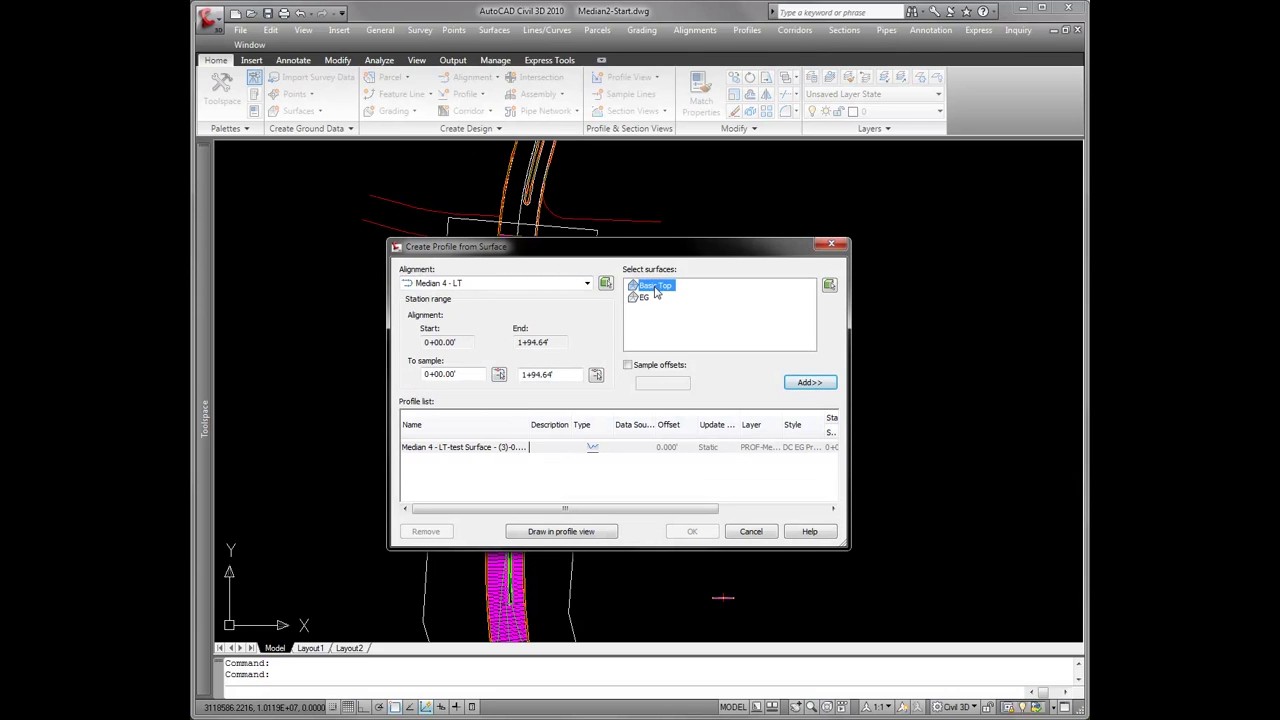
click(809, 382)
click(487, 285)
click(489, 286)
click(692, 531)
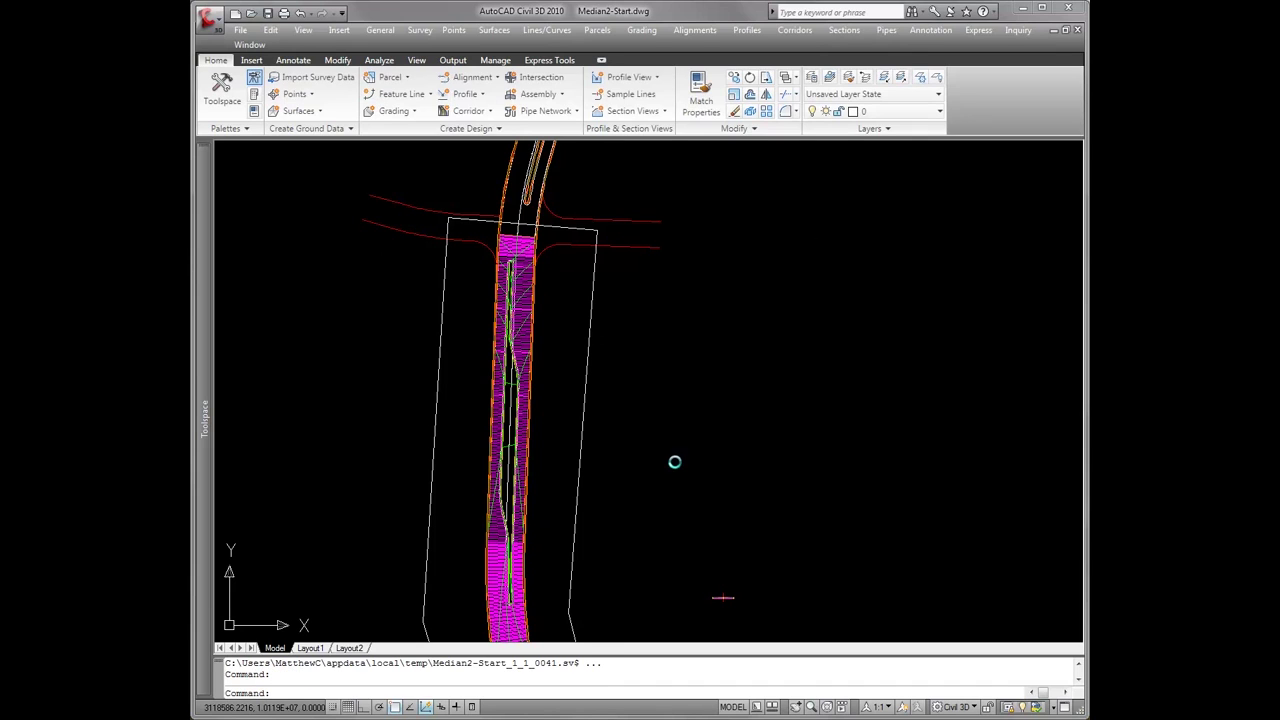
Sample the Basic Top surface along the Median 4 - RT alignment as a new surface profile
key(Return)
click(453, 287)
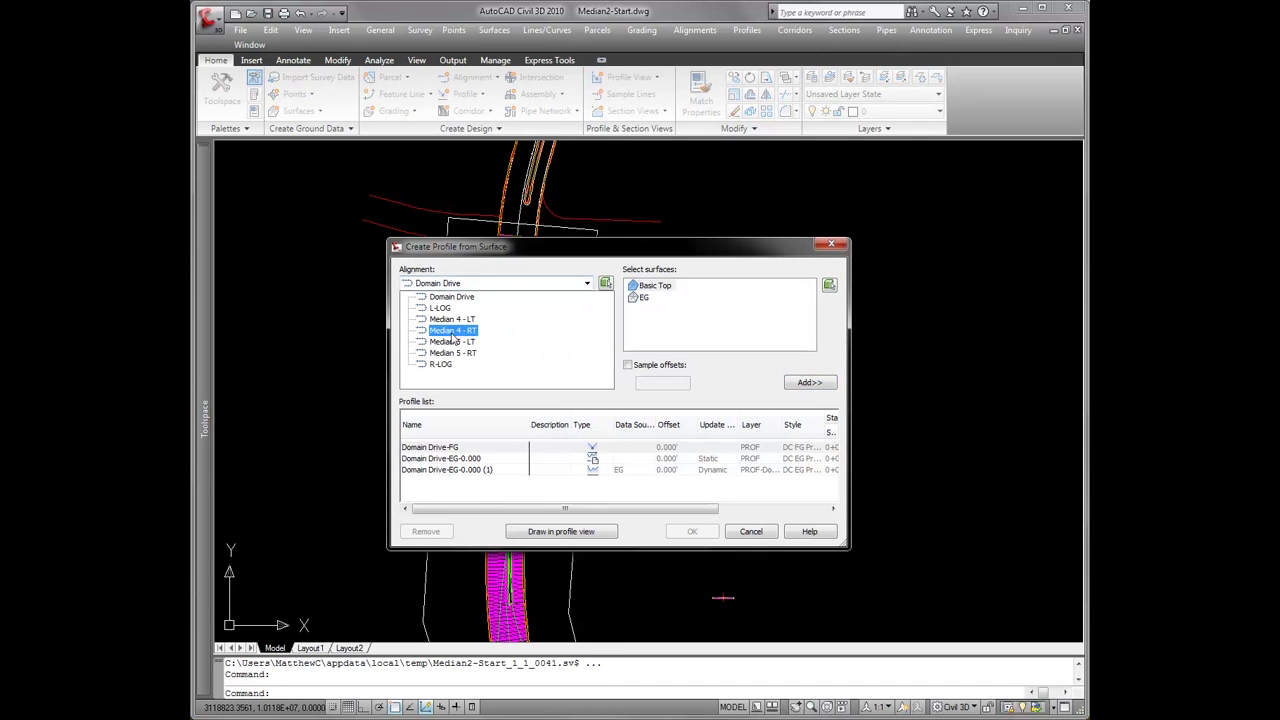
click(505, 331)
click(650, 286)
click(809, 384)
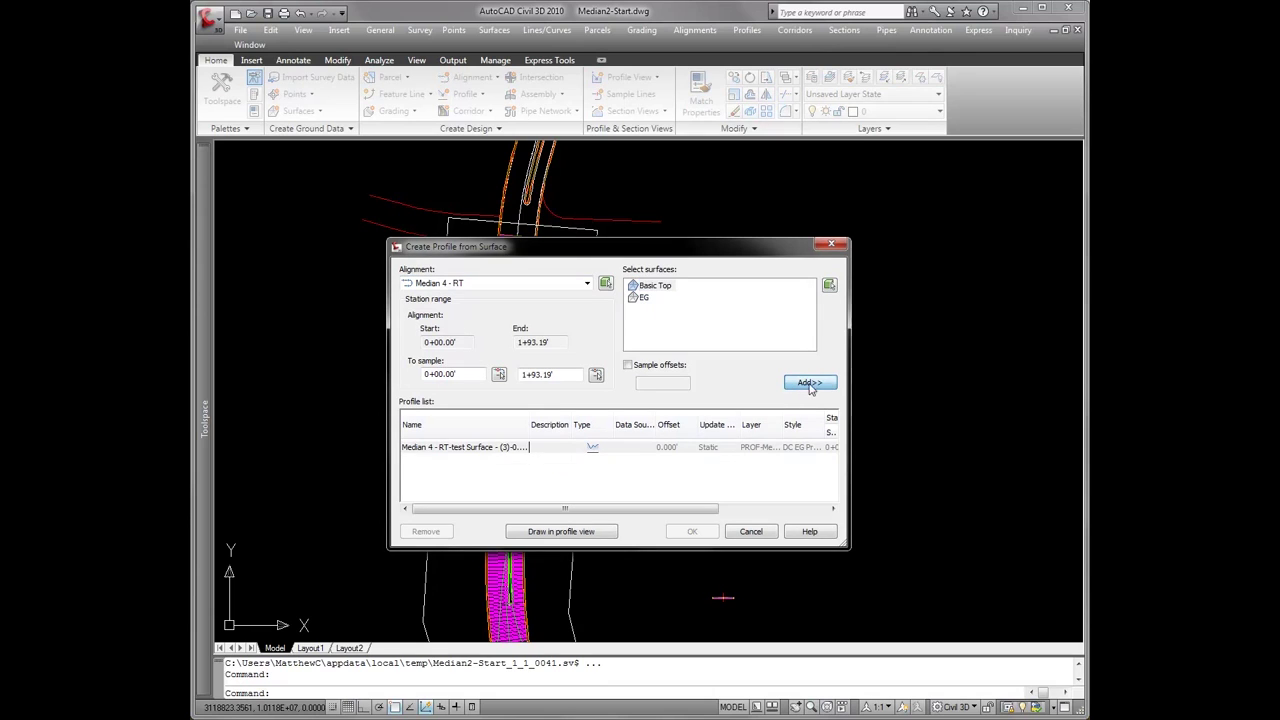
click(698, 532)
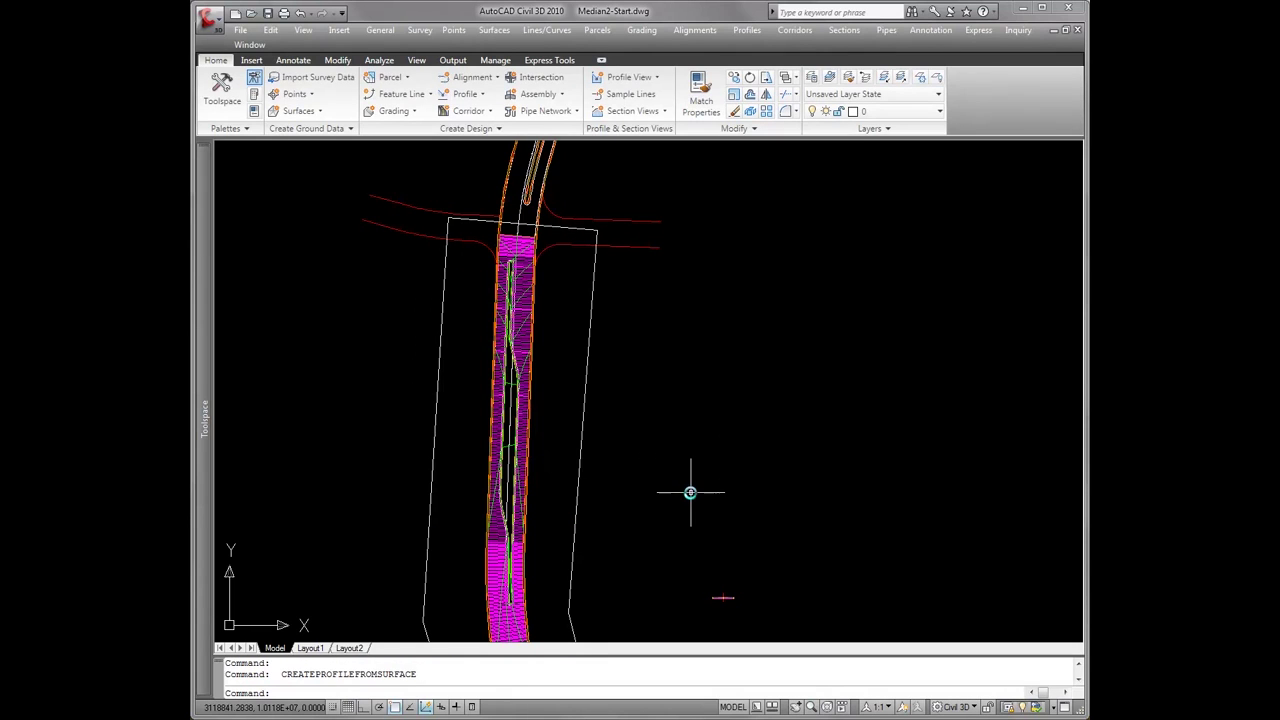
Create the Basic Top surface profile for the Median 5 - LT alignment
key(Return)
click(478, 287)
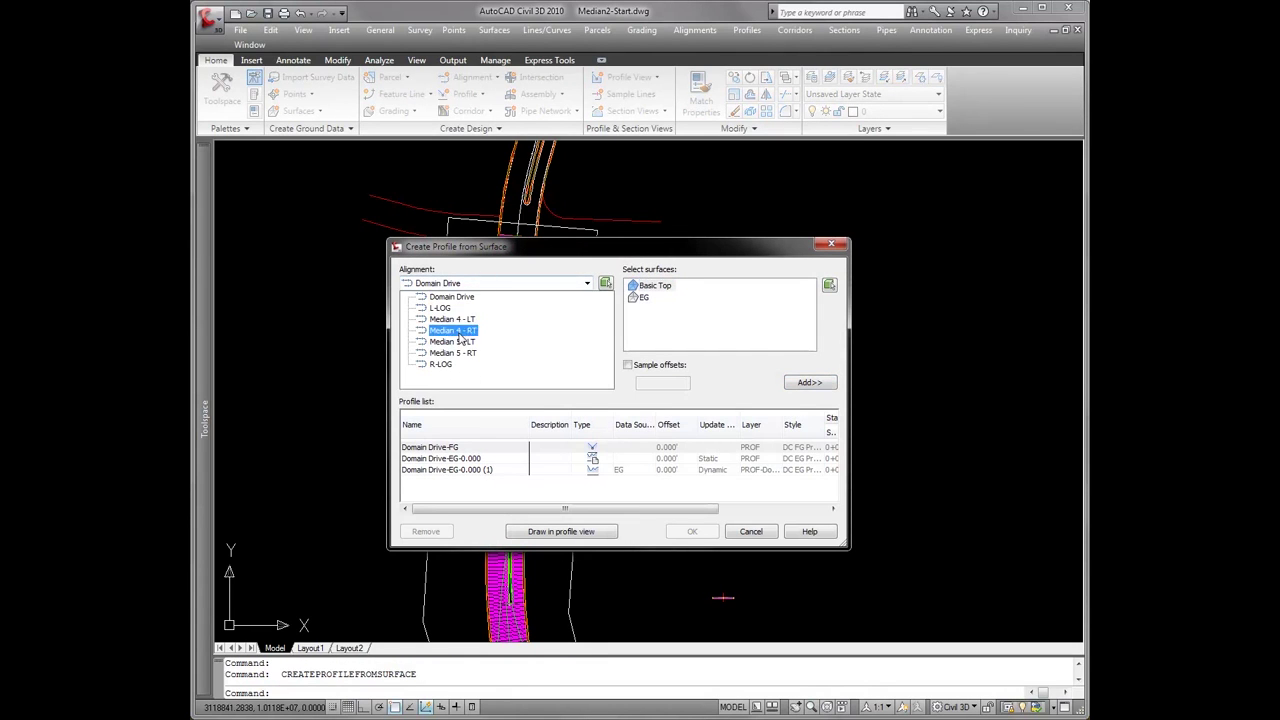
click(492, 337)
click(656, 286)
click(808, 382)
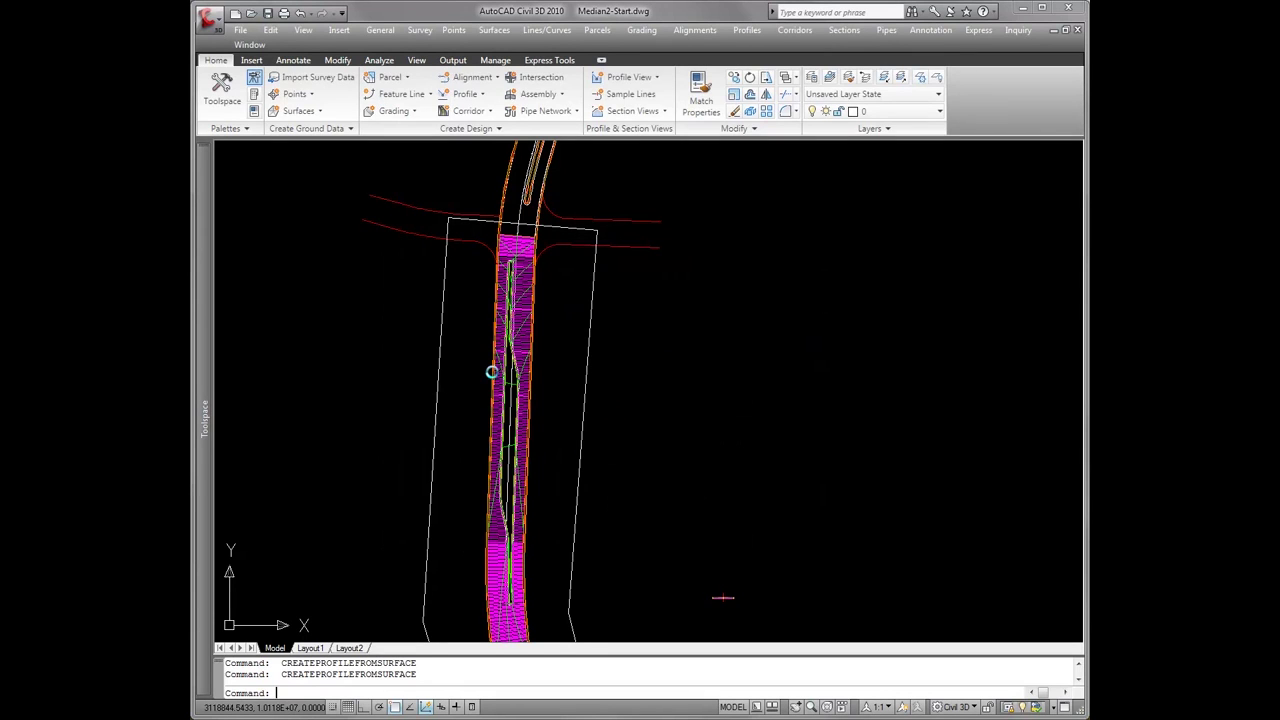
Add a Basic Top surface profile to the Median 5 - RT alignment and confirm it
click(442, 285)
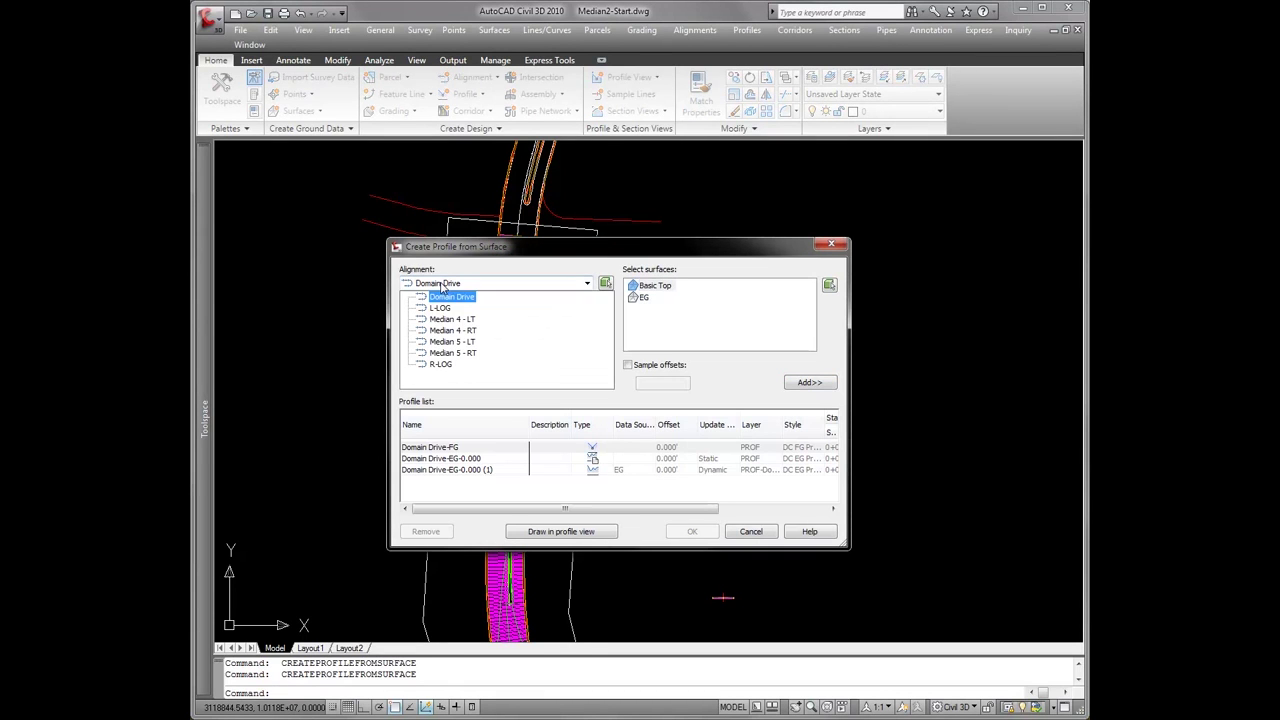
click(453, 353)
click(648, 286)
click(805, 386)
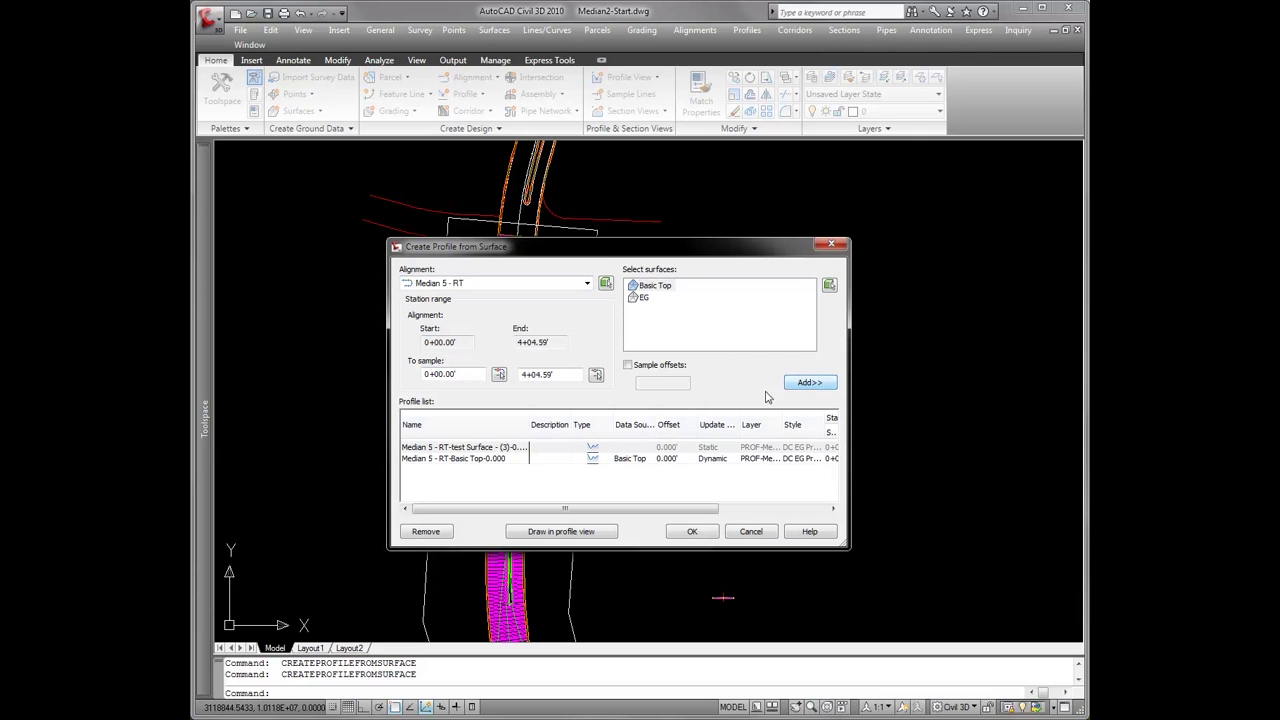
click(695, 531)
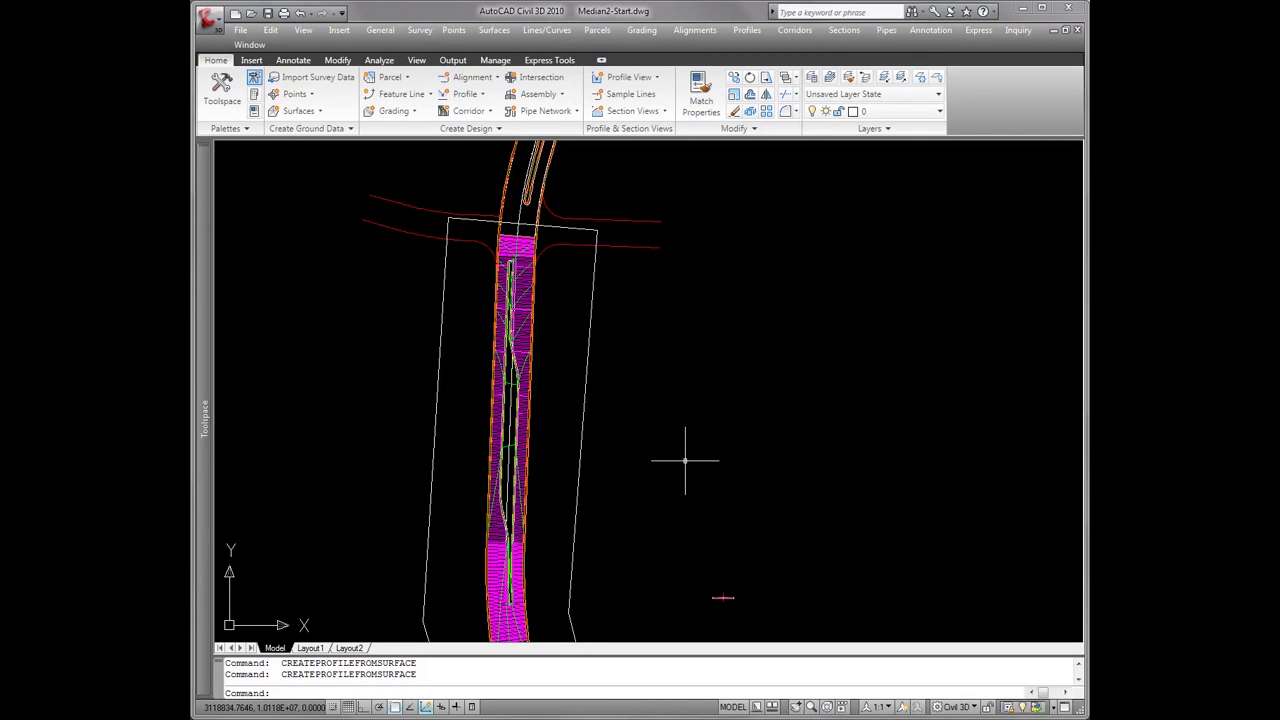
Freeze the layers of the Domain Drive corridor and its surface by picking their objects near the median ends
scroll(640, 400, down, 2)
mouse_move(657, 420)
middle_down()
mouse_move(711, 491)
mouse_move(703, 410)
middle_up()
scroll(680, 410, up, 4)
scroll(388, 400, up, 3)
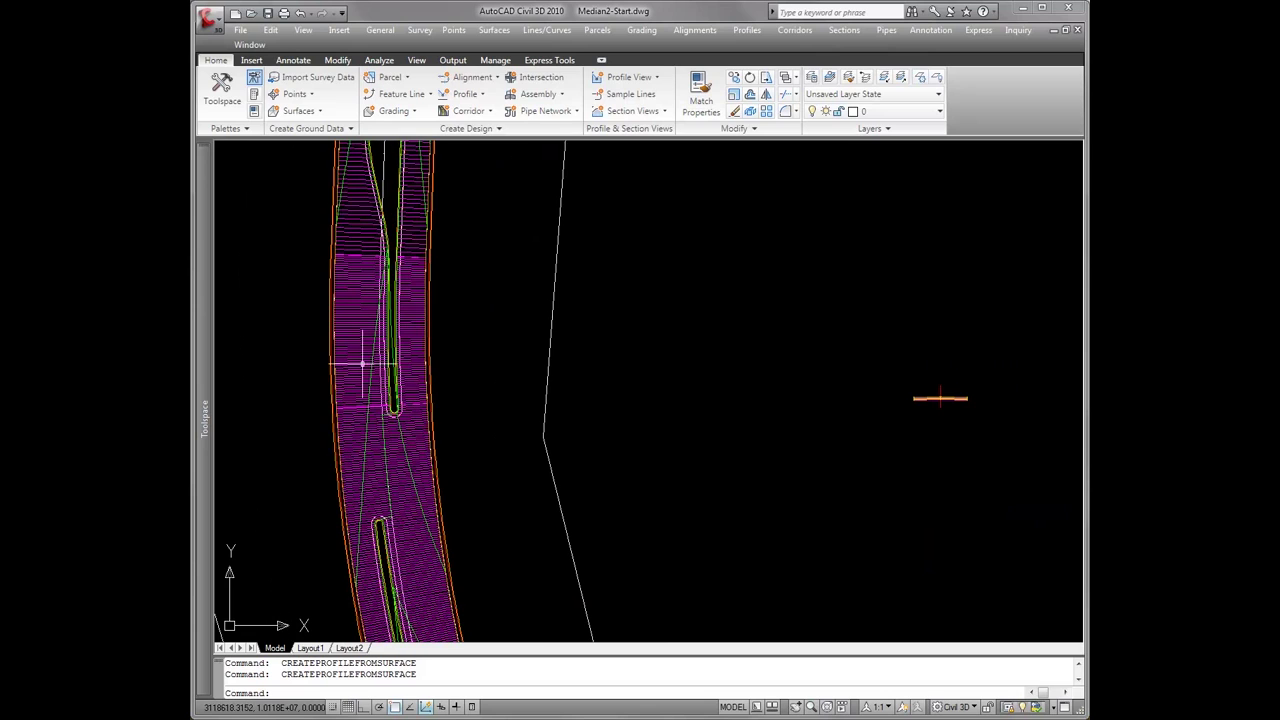
mouse_move(349, 411)
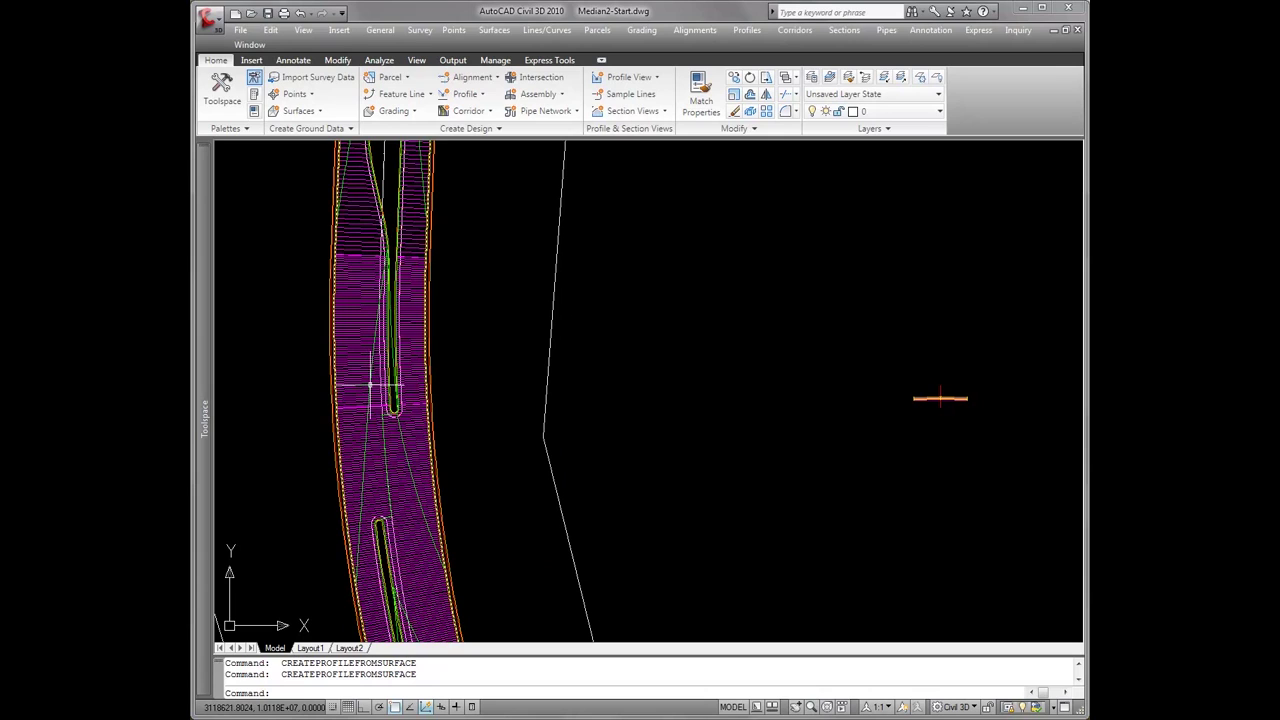
click(901, 77)
click(432, 389)
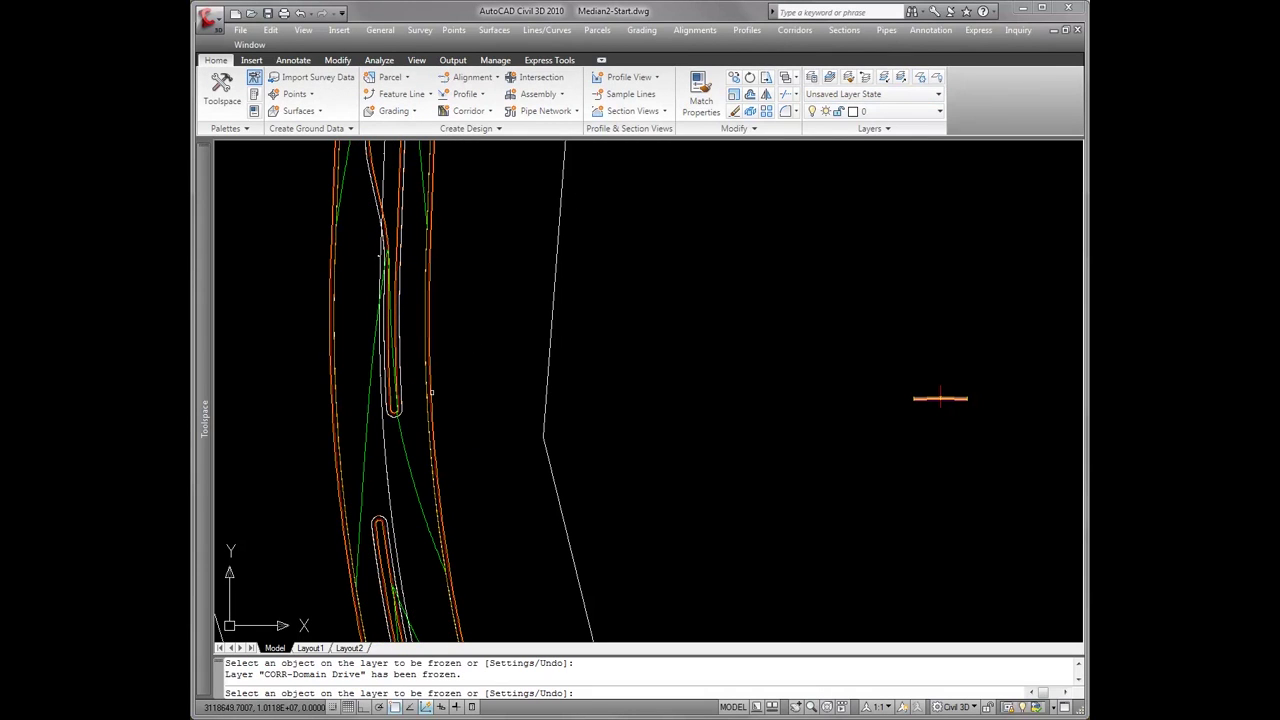
click(405, 443)
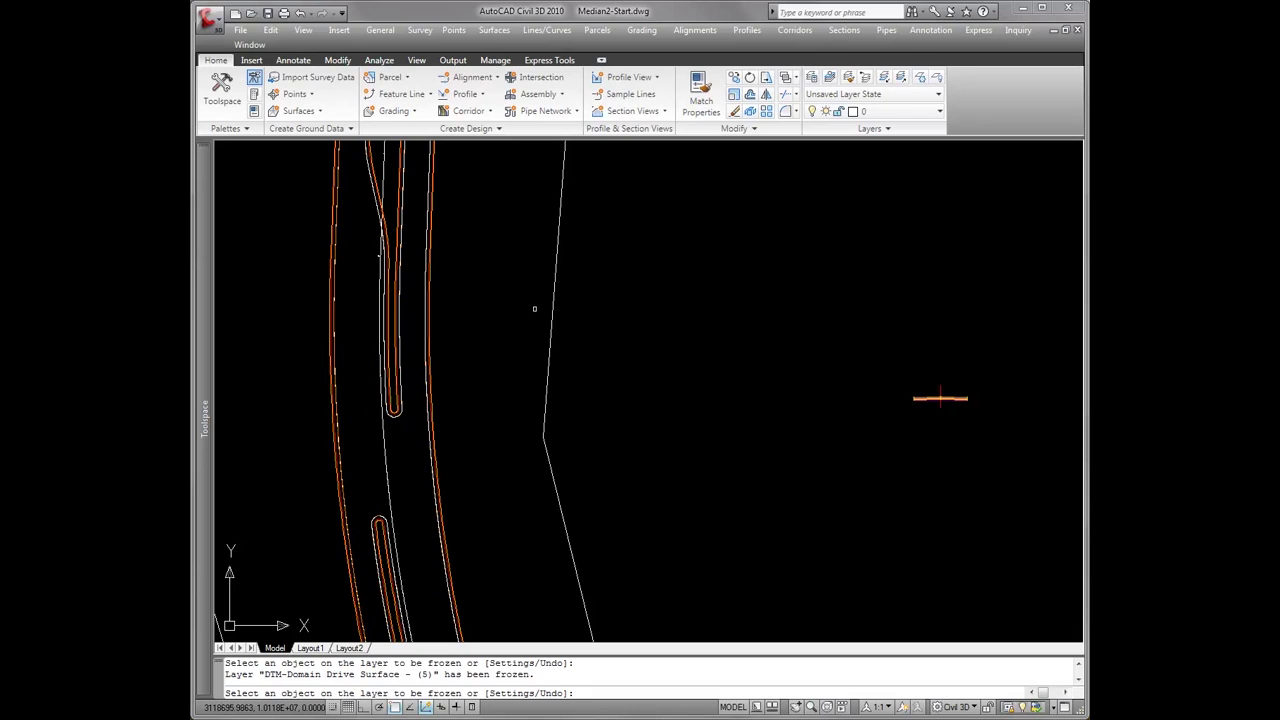
key(Return)
Copy the Basic assembly straight below the original with ortho mode on
middle_drag(766, 309, 550, 288)
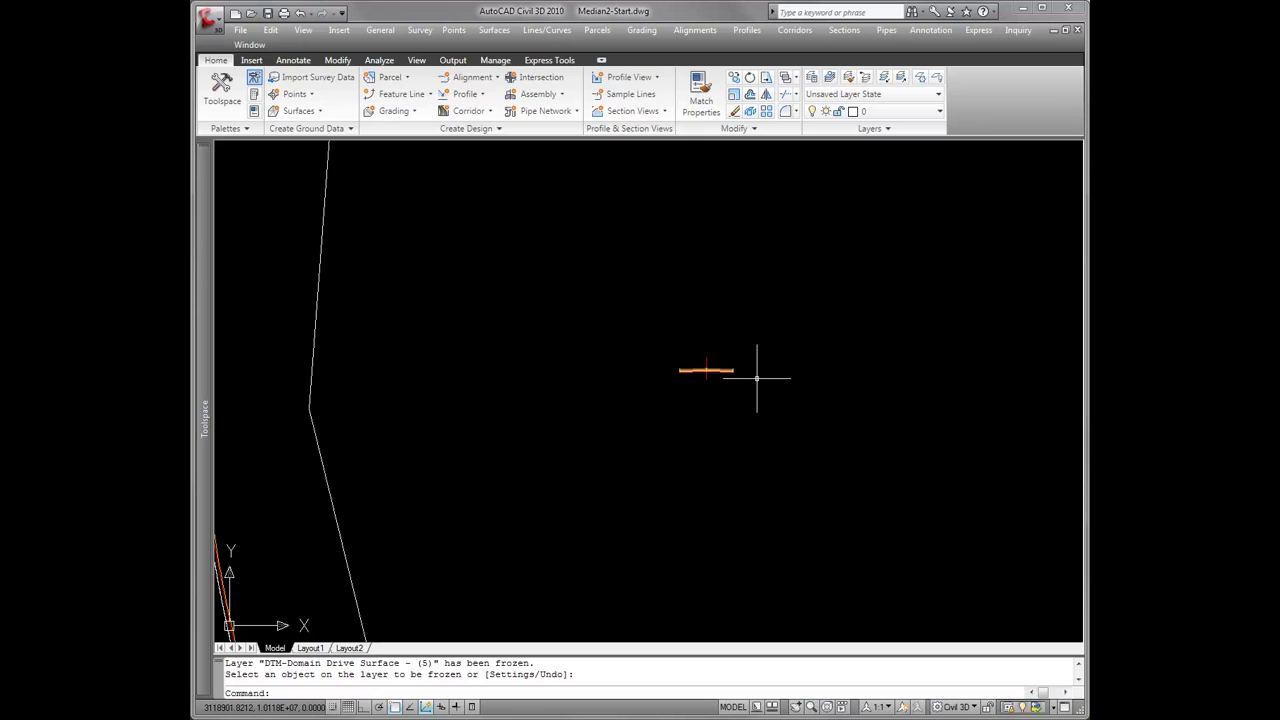
key(Return)
click(708, 370)
scroll(724, 364, up, 5)
middle_drag(724, 364, 564, 318)
key(Return)
click(577, 358)
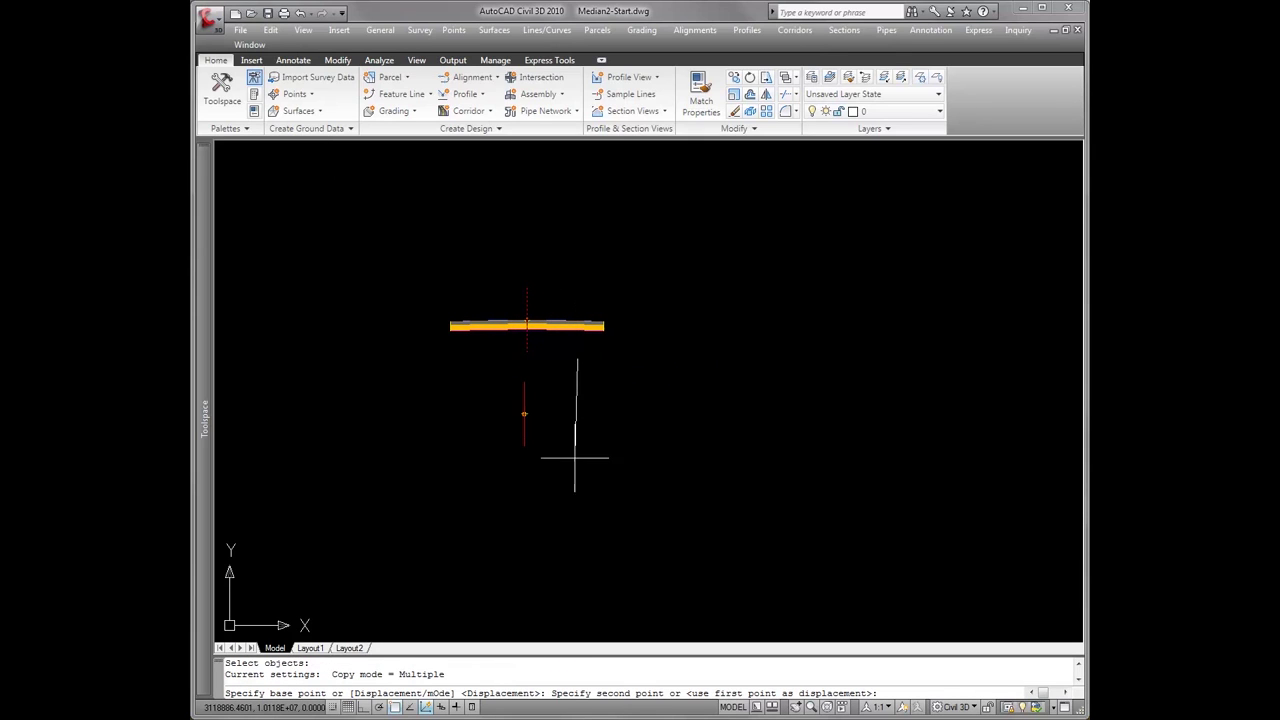
key(F8)
click(580, 455)
key(Return)
Rename the copied assembly as No Median in its properties and clear the selection
click(600, 480)
click(450, 435)
text(pr)
key(Return)
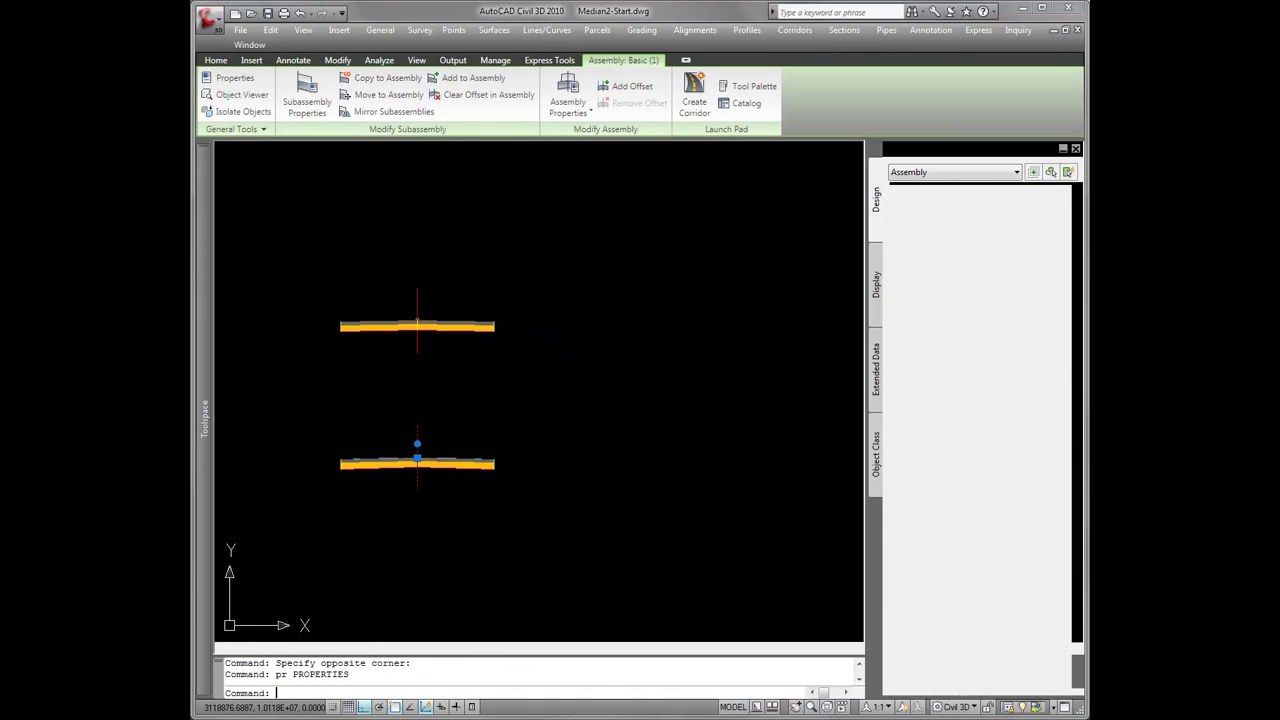
click(1018, 209)
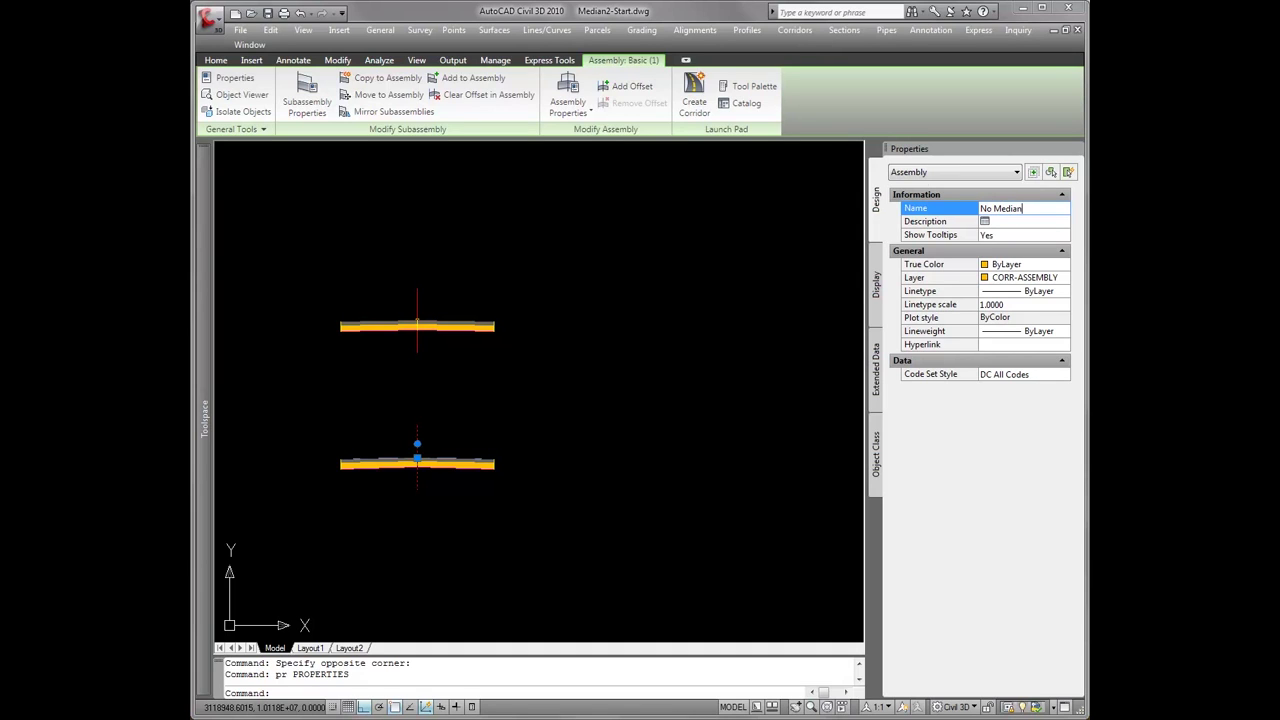
click(767, 276)
key(Escape)
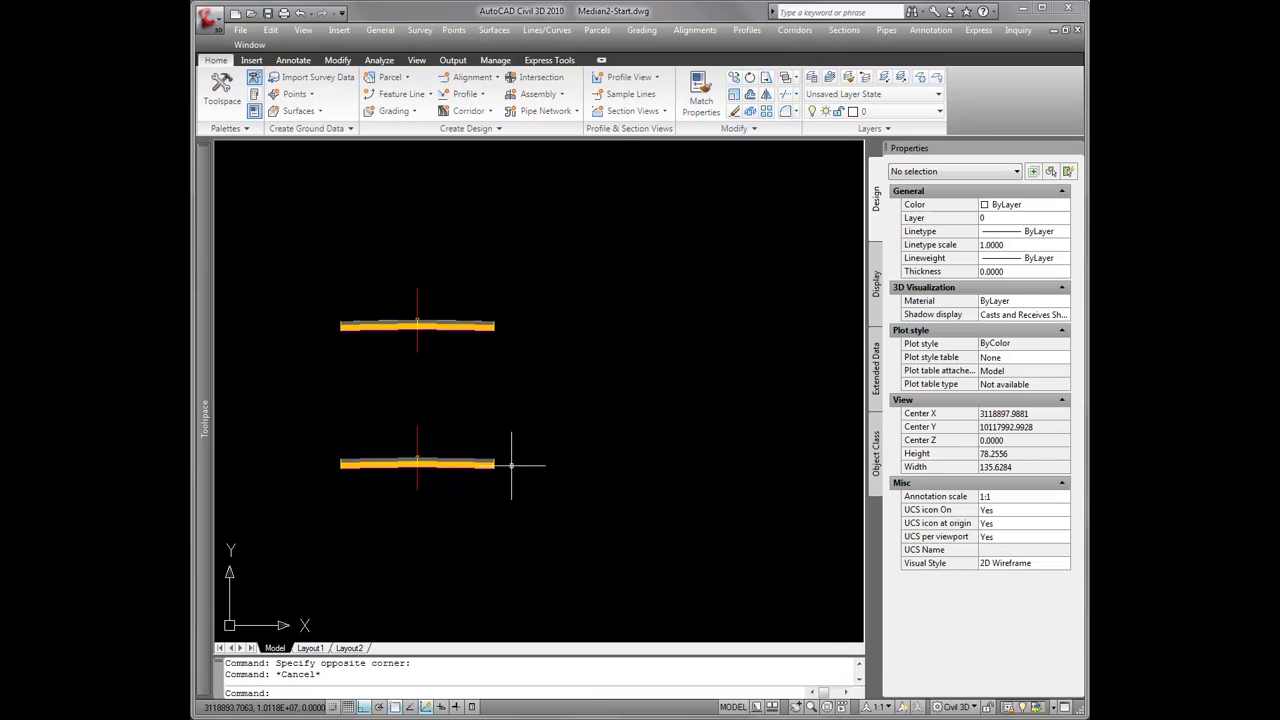
Attach an UrbanCurbGutterGeneral subassembly with side Left to the outer left lane edge of the No Median assembly
middle_drag(504, 466, 546, 434)
text(tp)
key(Return)
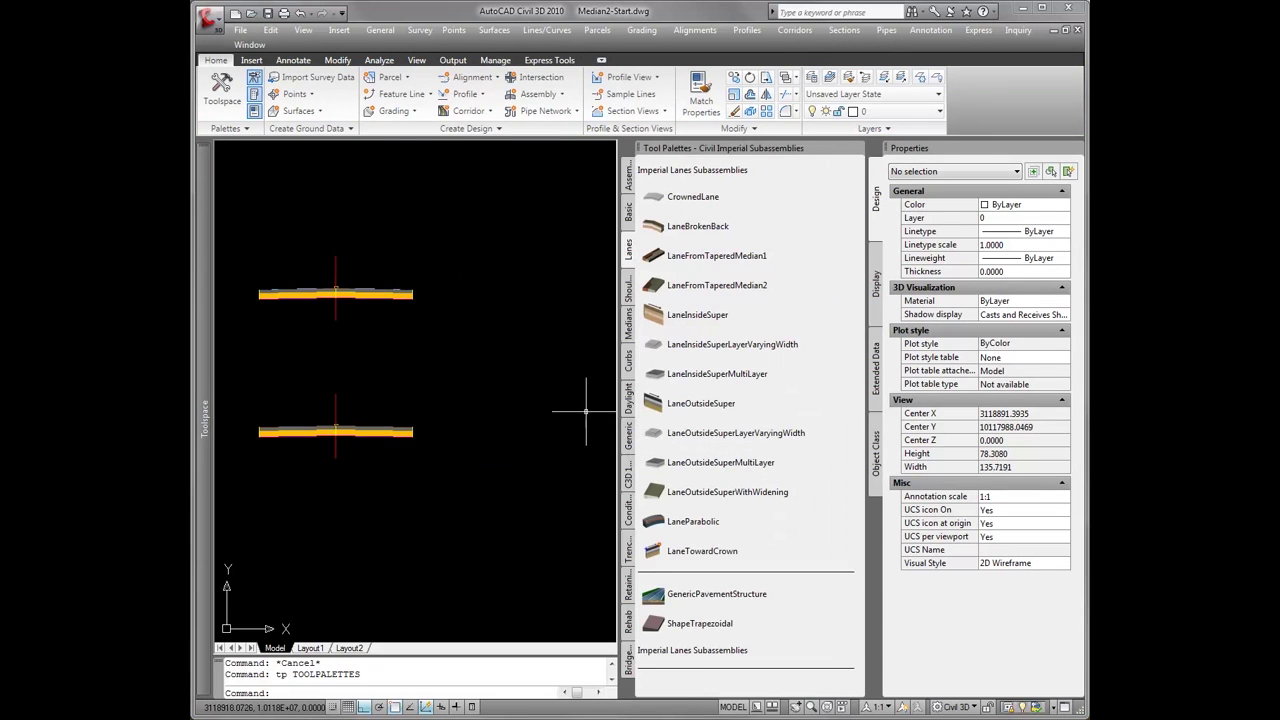
middle_drag(489, 354, 571, 314)
click(628, 212)
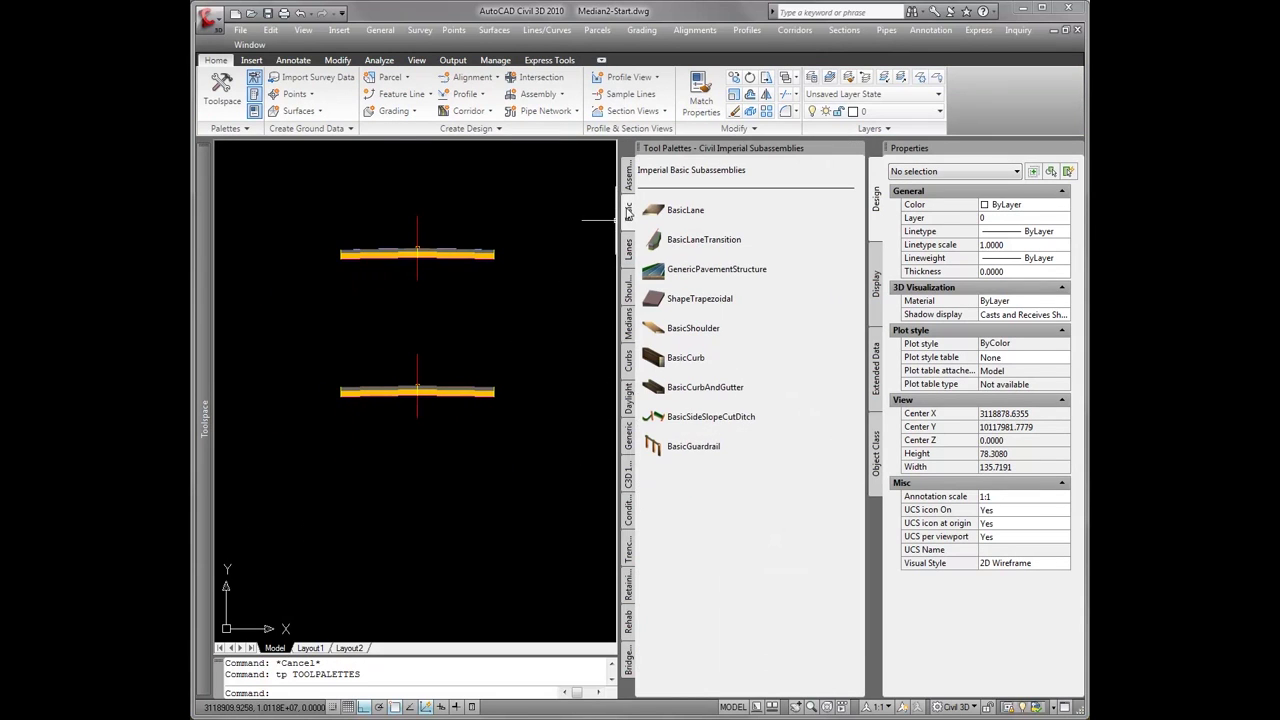
click(628, 358)
click(673, 199)
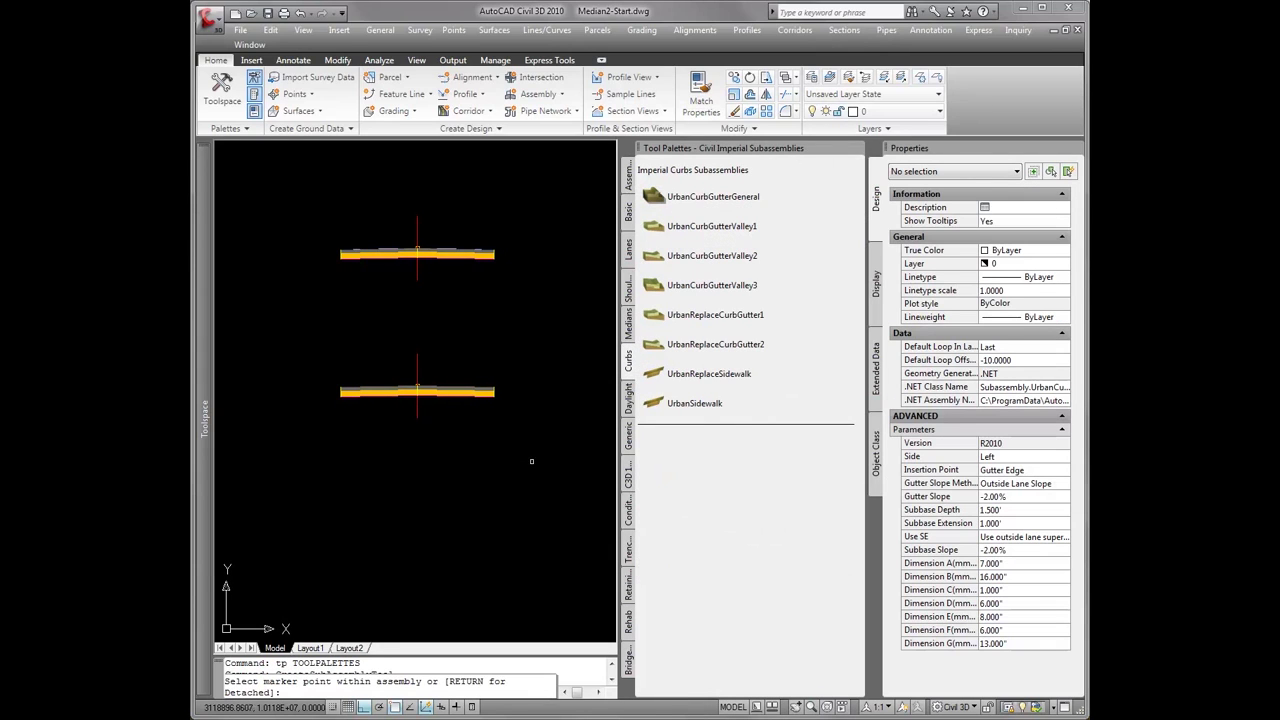
scroll(349, 383, up, 5)
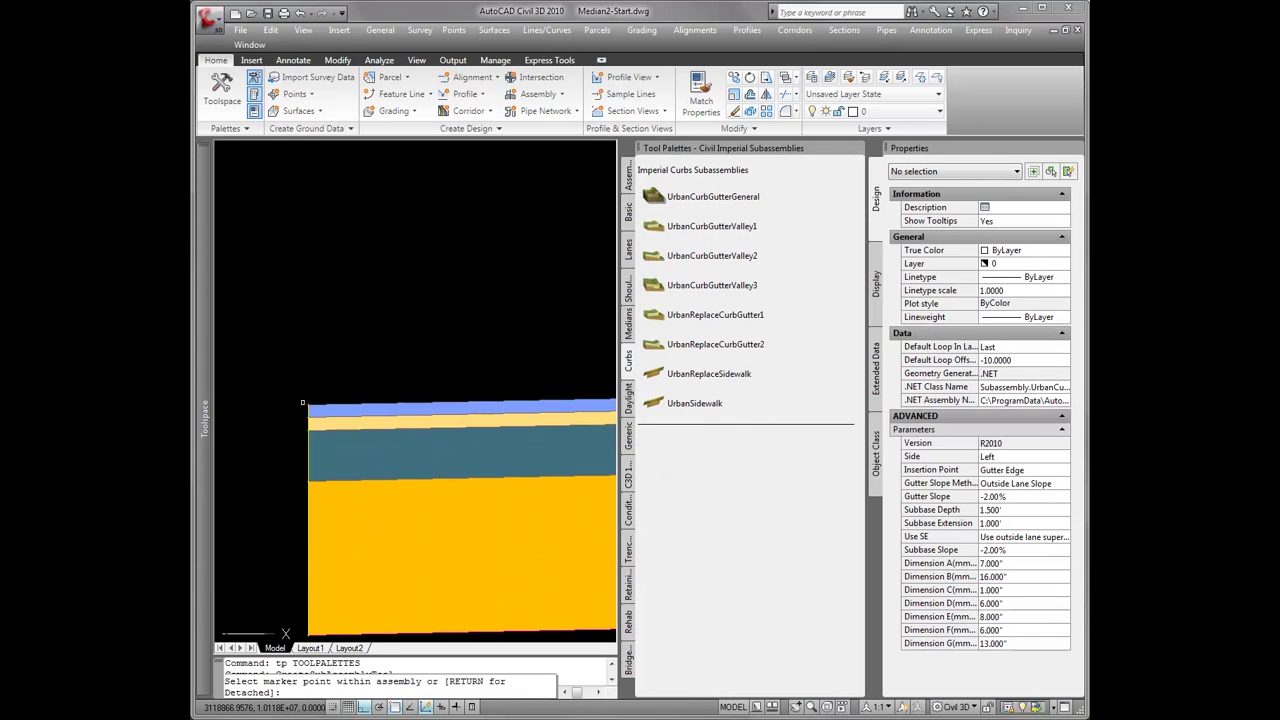
scroll(515, 410, down, 5)
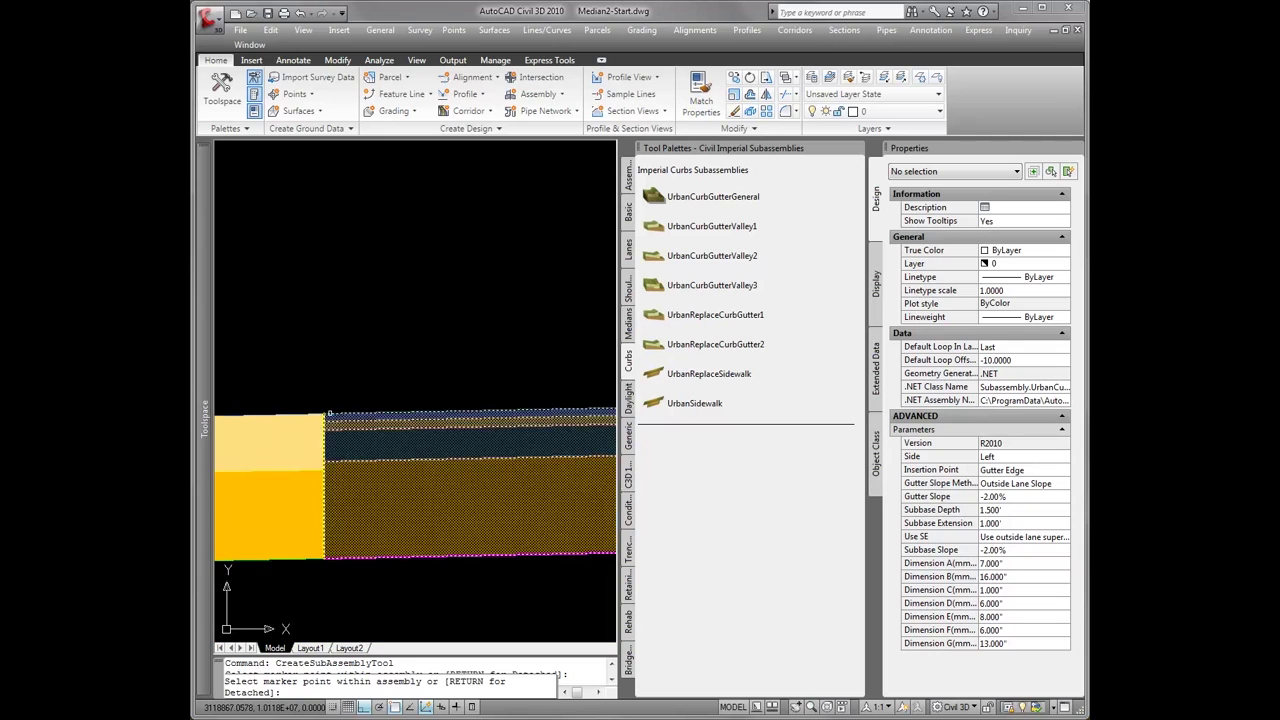
Set the curb subassembly's side to Right and attach it to the outer right lane edge of the No Median assembly
click(977, 456)
click(992, 481)
scroll(304, 396, up, 5)
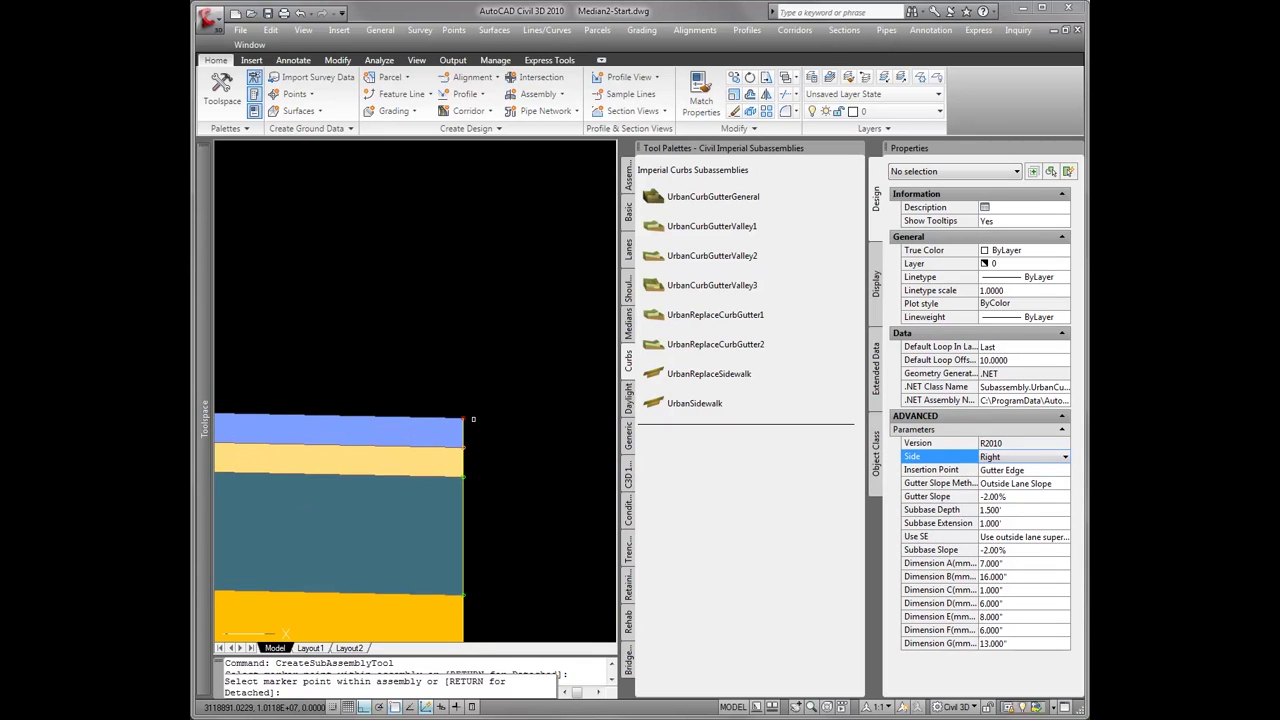
click(435, 420)
scroll(471, 386, down, 2)
key(Return)
scroll(603, 355, down, 2)
Attach a right-side DaylightMultiIntercept subassembly with intercept number 1 to the top back of the right curb
click(628, 398)
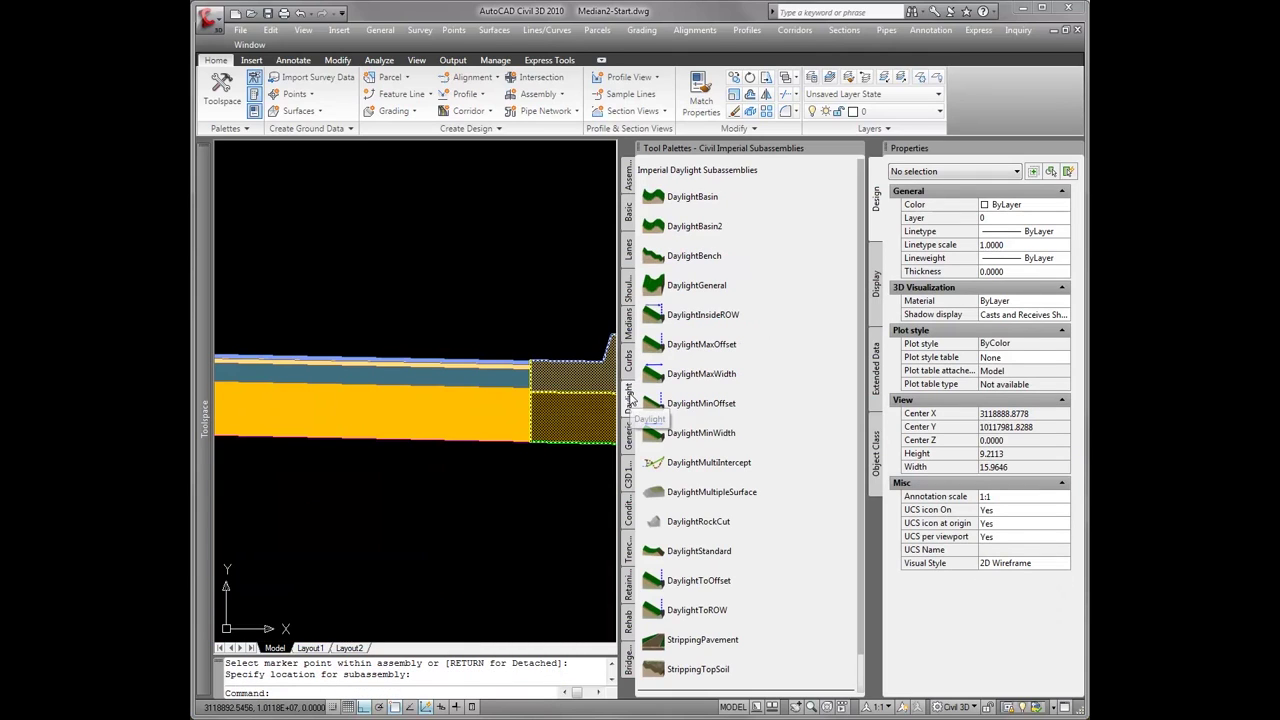
click(667, 466)
click(1005, 497)
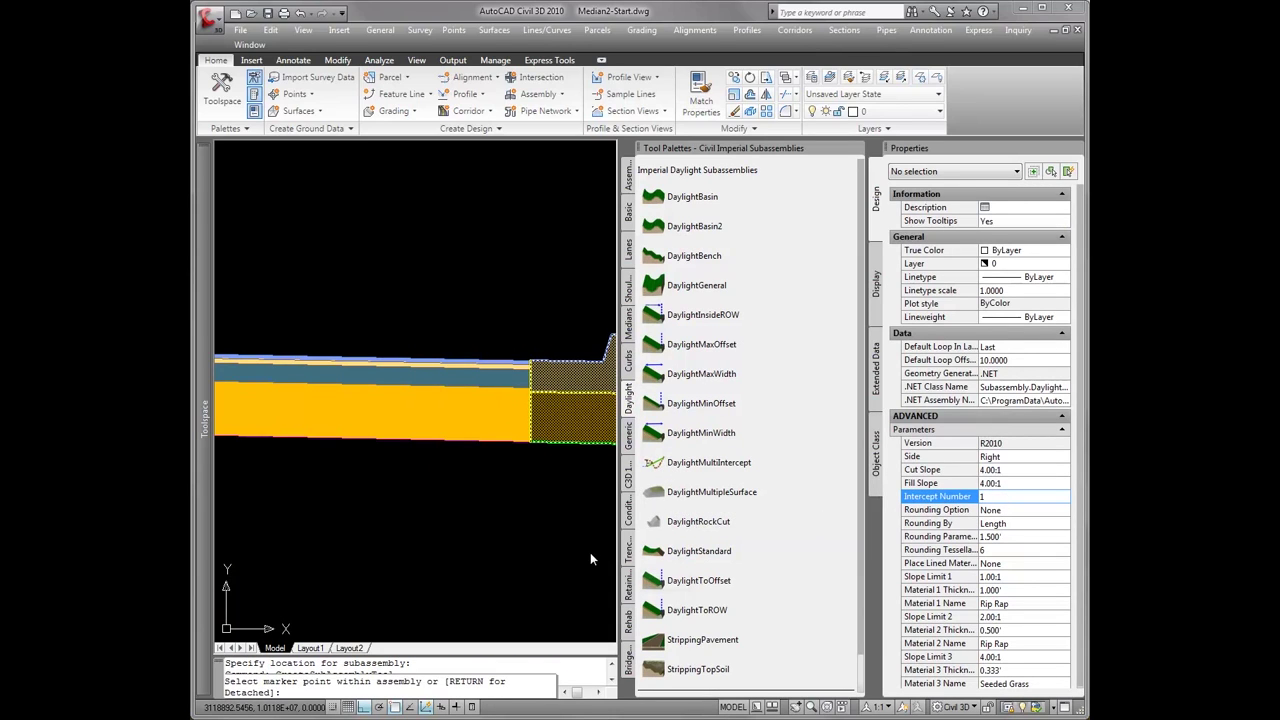
click(500, 578)
scroll(517, 514, down, 2)
scroll(529, 423, up, 5)
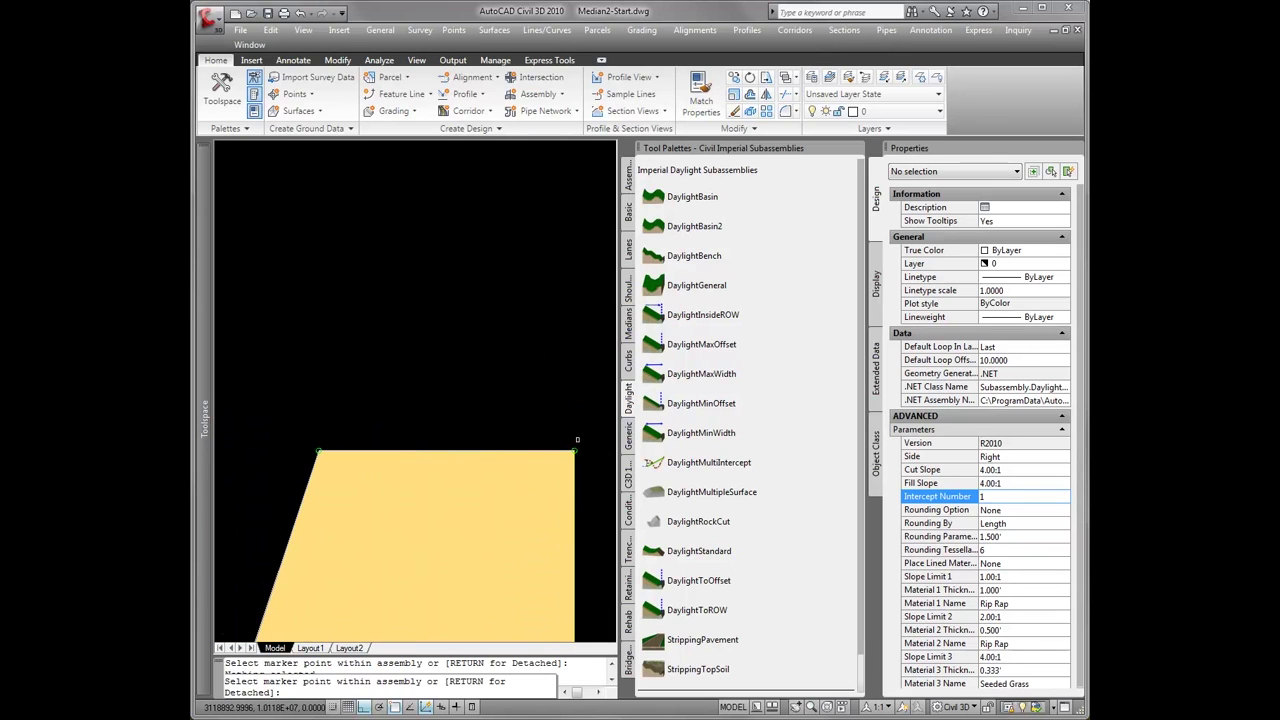
scroll(561, 437, down, 4)
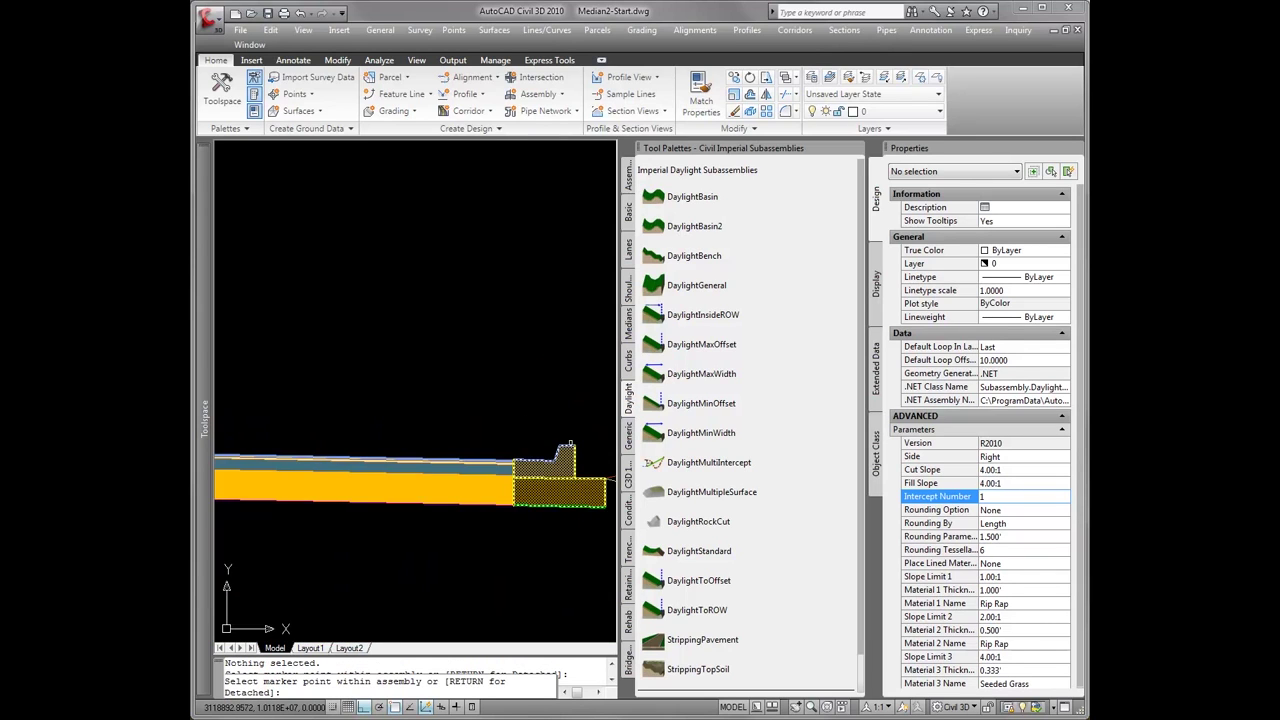
Set the DaylightMultiIntercept side to Left and attach it to the top back of the No Median assembly's left curb
scroll(561, 445, down, 5)
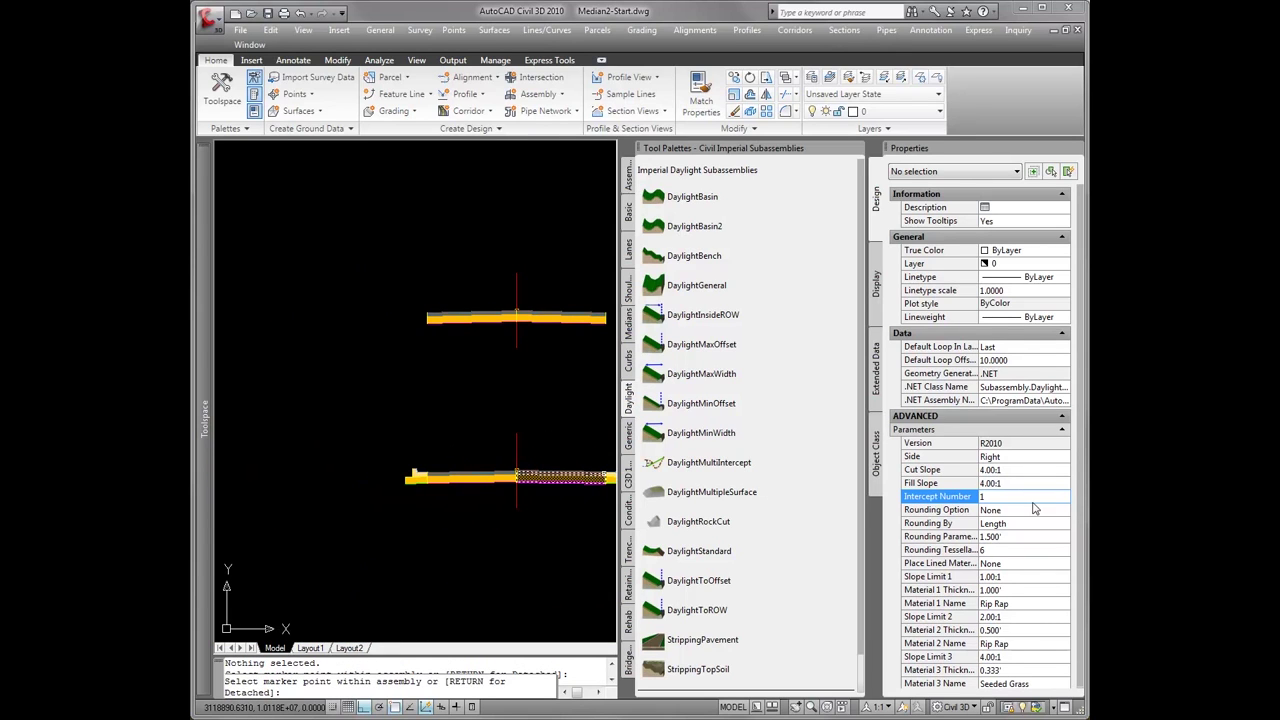
click(1020, 456)
click(1064, 456)
click(1010, 470)
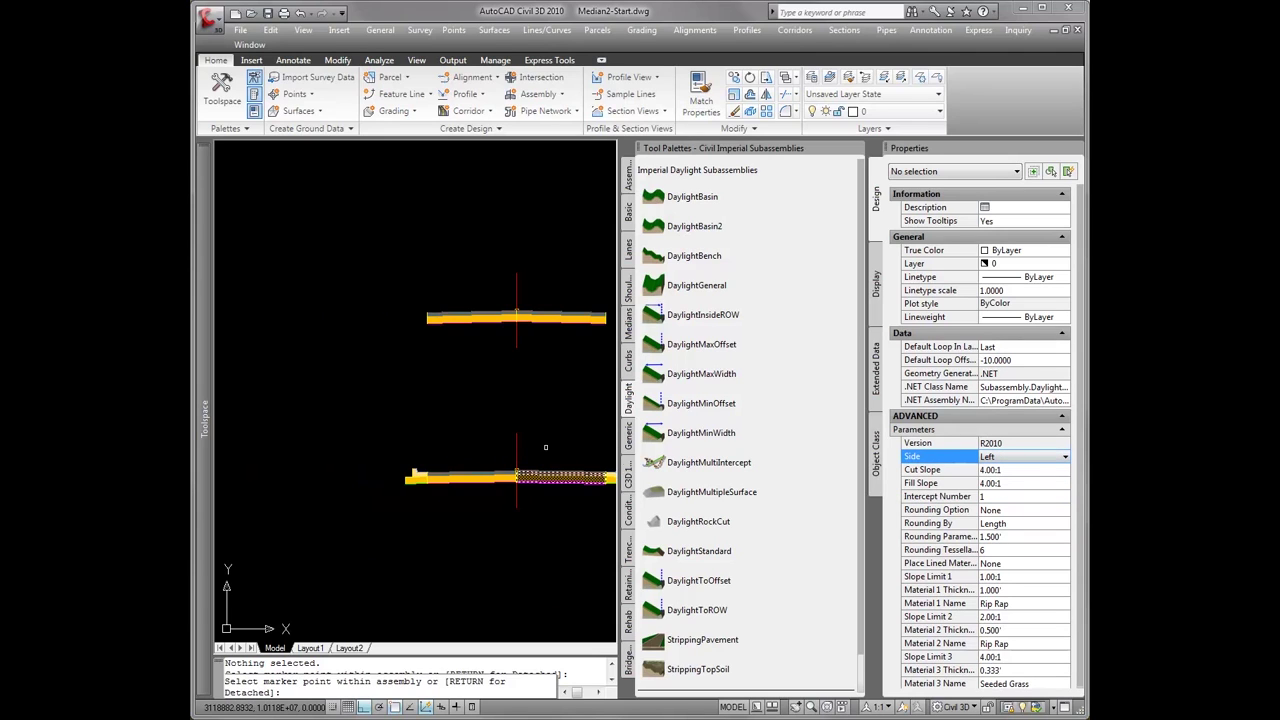
scroll(304, 481, up, 6)
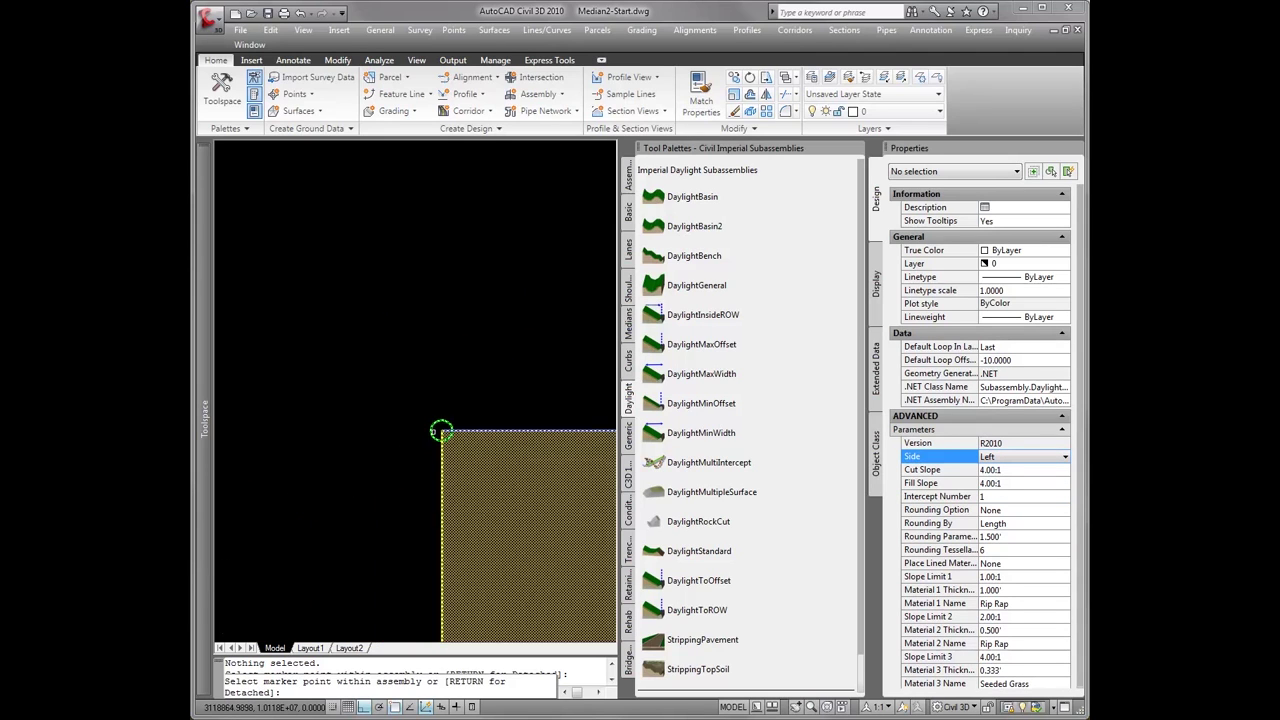
scroll(441, 431, down, 7)
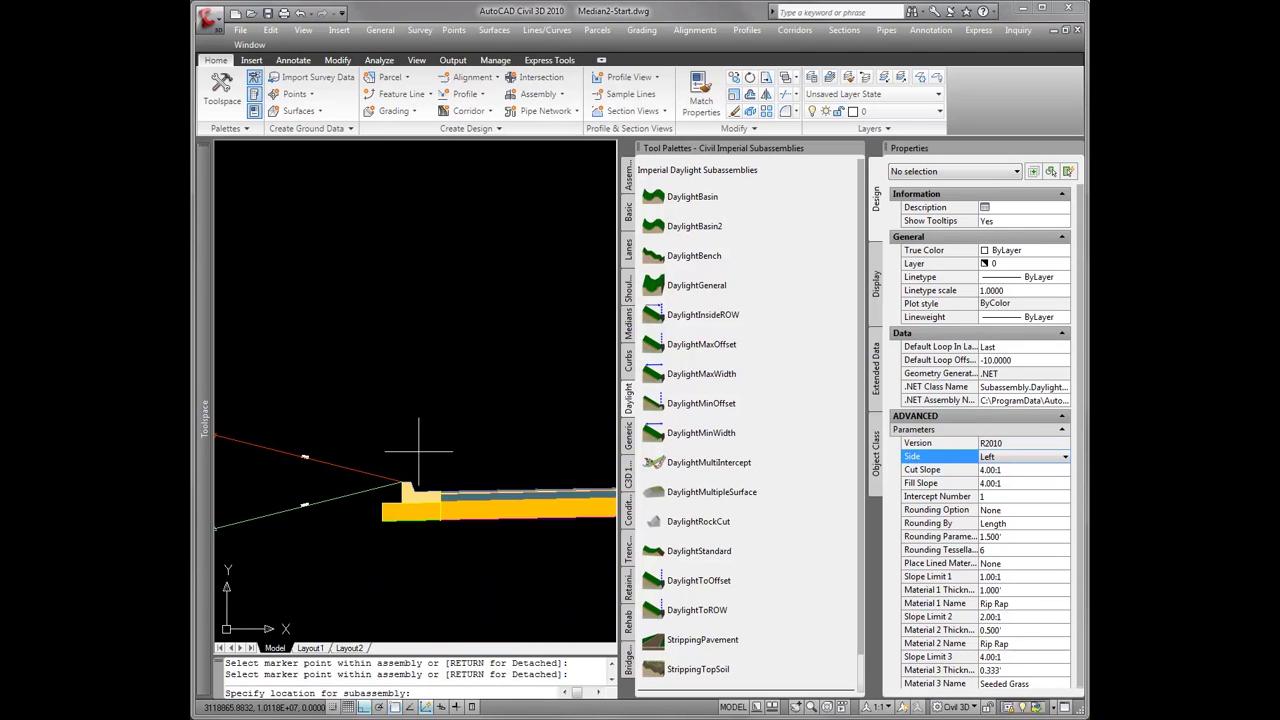
key(Return)
click(441, 431)
Move the right DaylightMultiIntercept subassembly to the top back corner of the right curb
scroll(448, 438, up, 3)
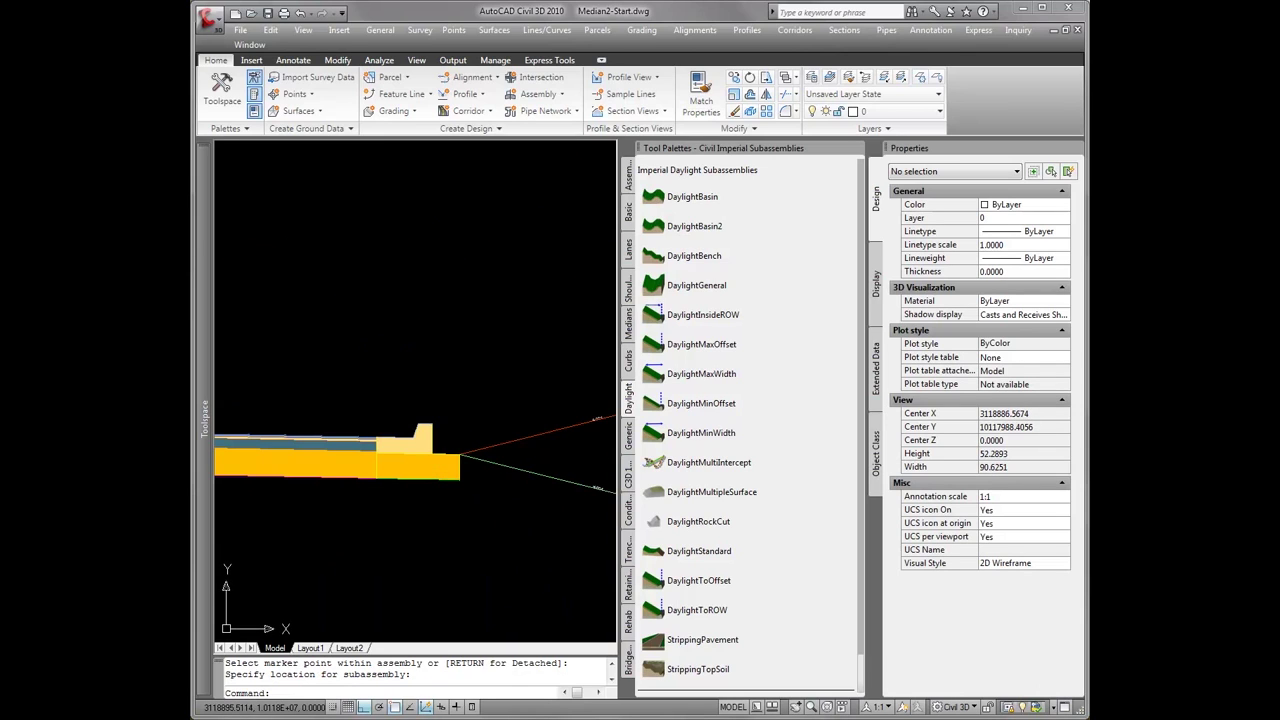
middle_drag(448, 438, 359, 452)
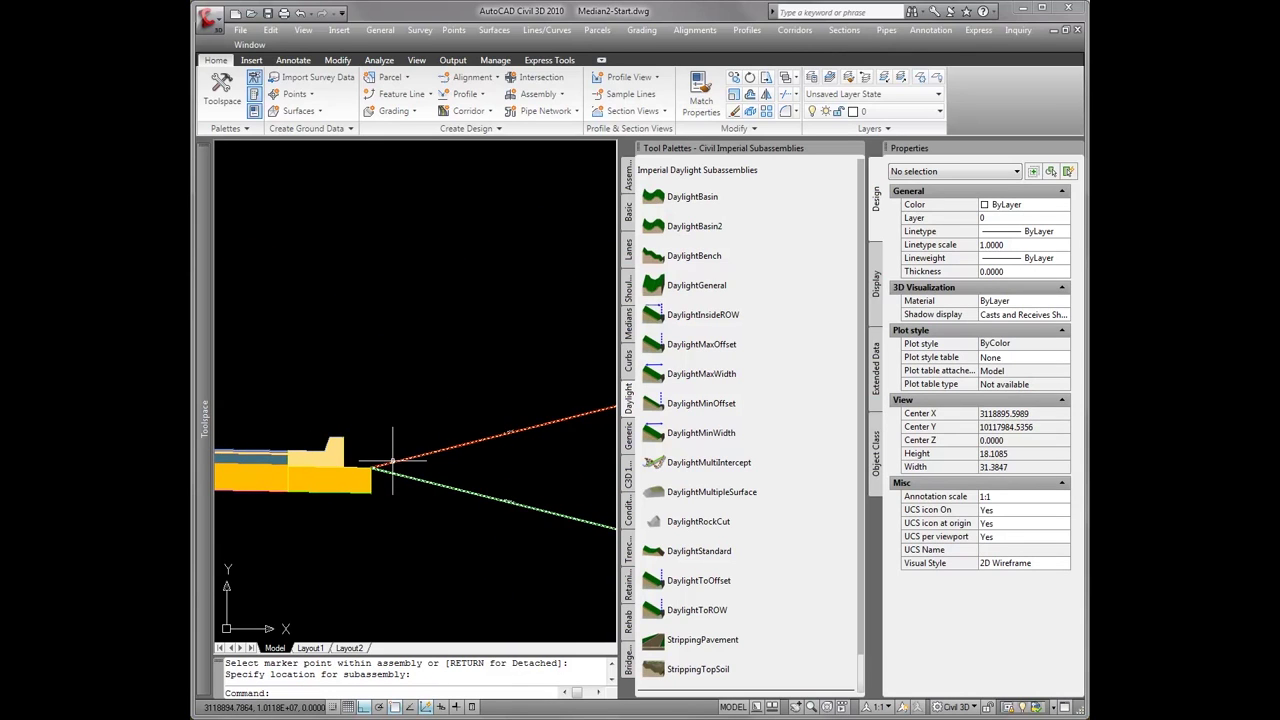
click(480, 441)
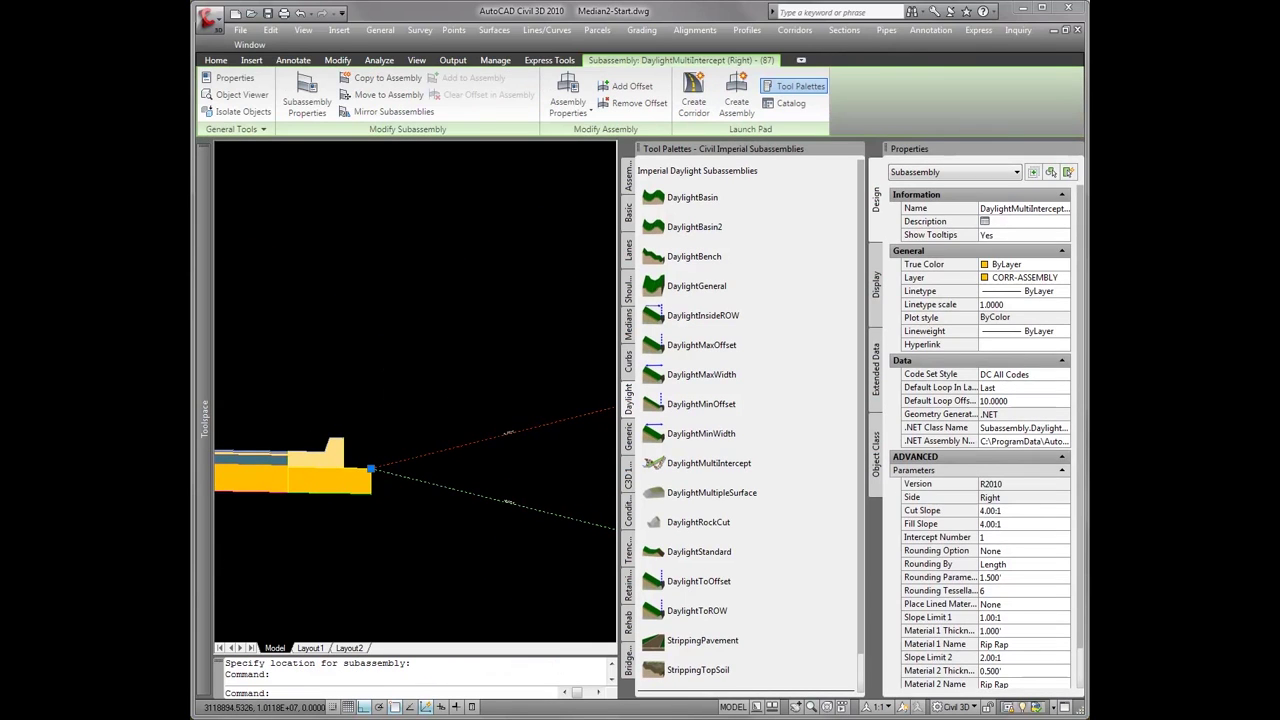
right_click(388, 404)
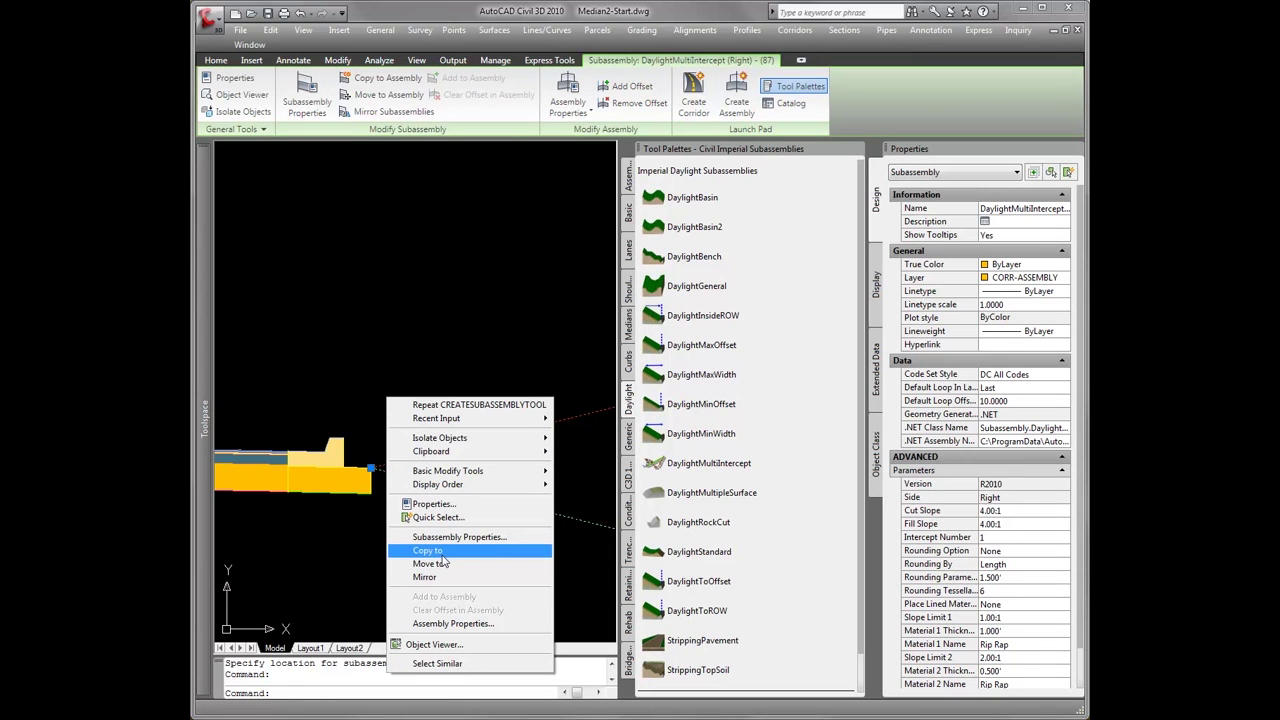
click(460, 565)
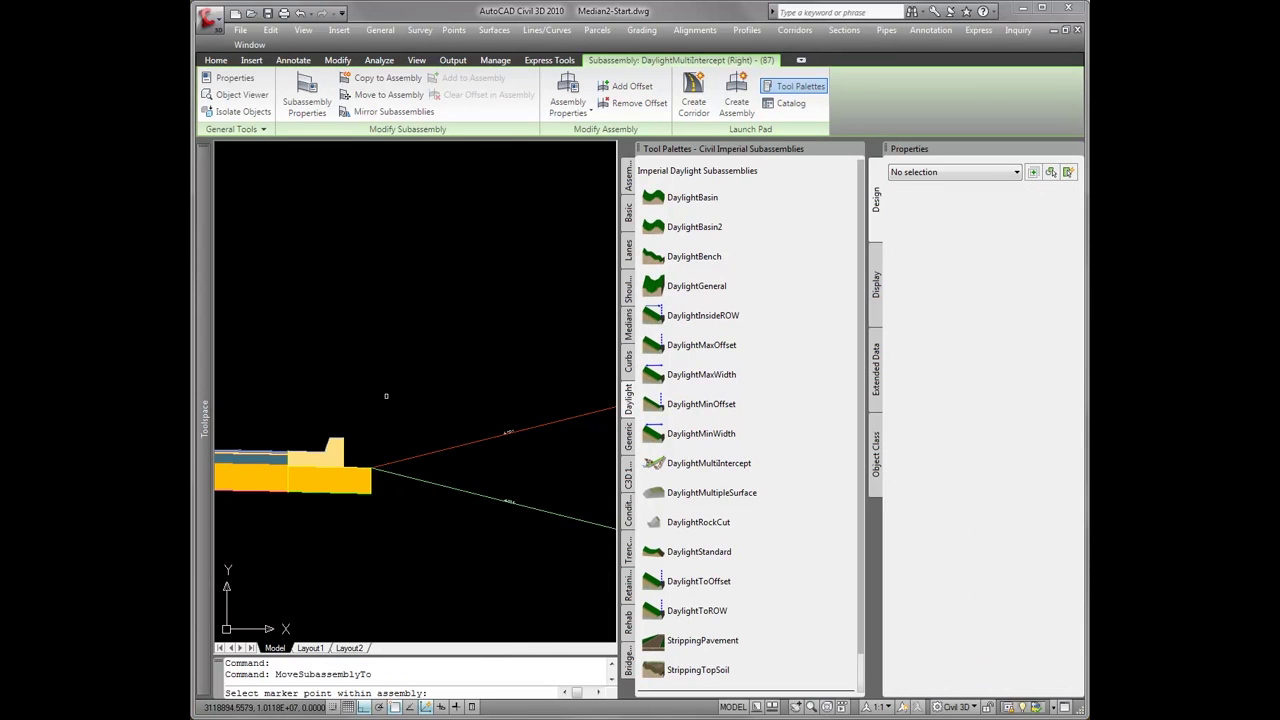
scroll(362, 468, up, 6)
scroll(433, 361, up, 5)
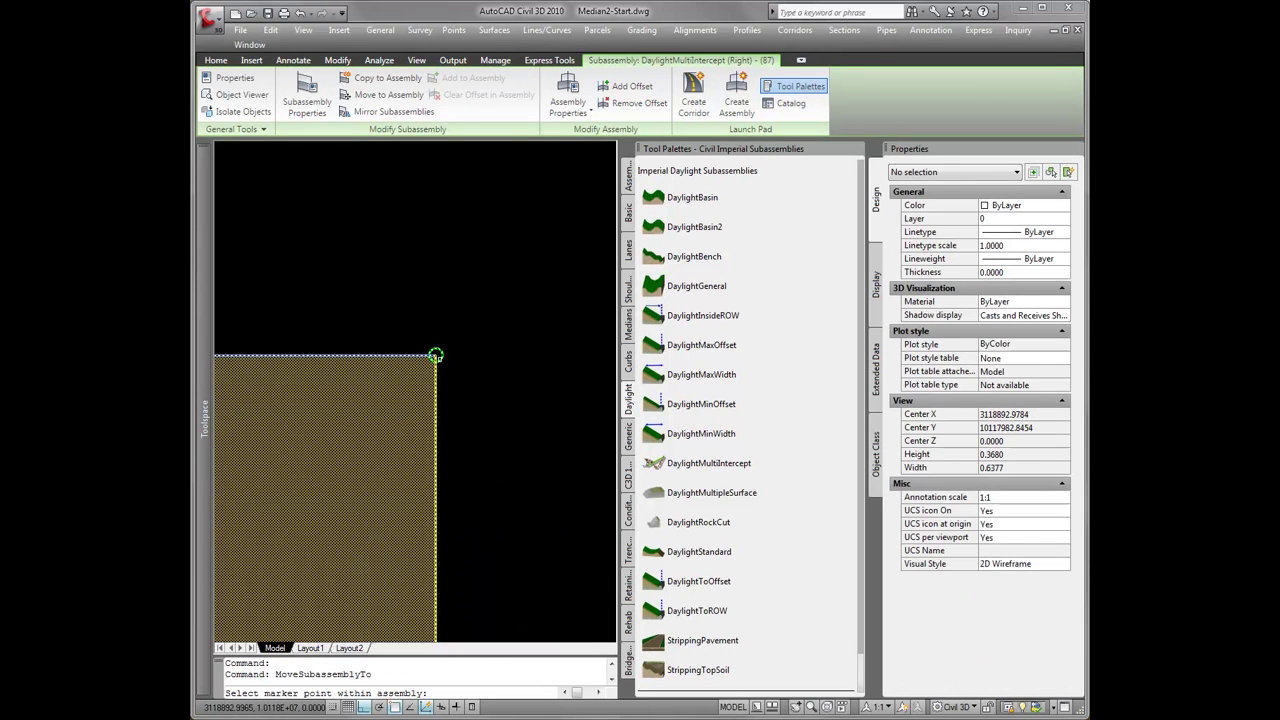
click(436, 355)
scroll(449, 408, down, 9)
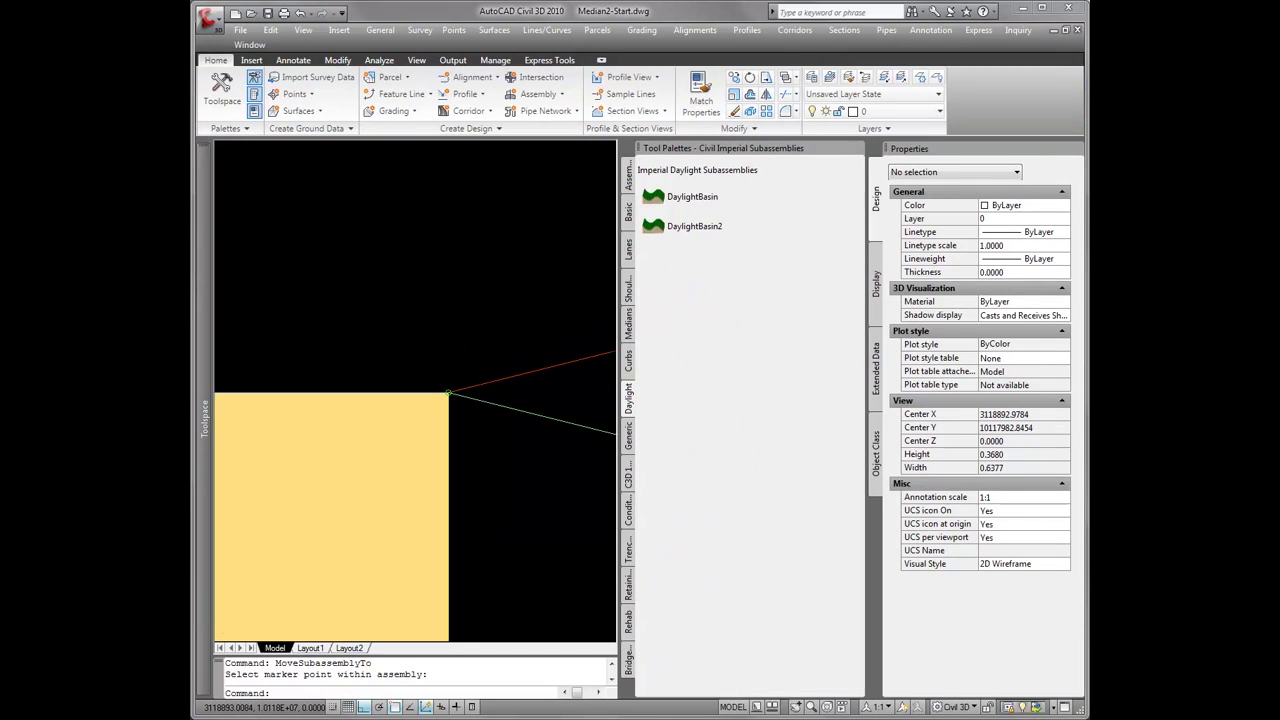
scroll(404, 402, down, 15)
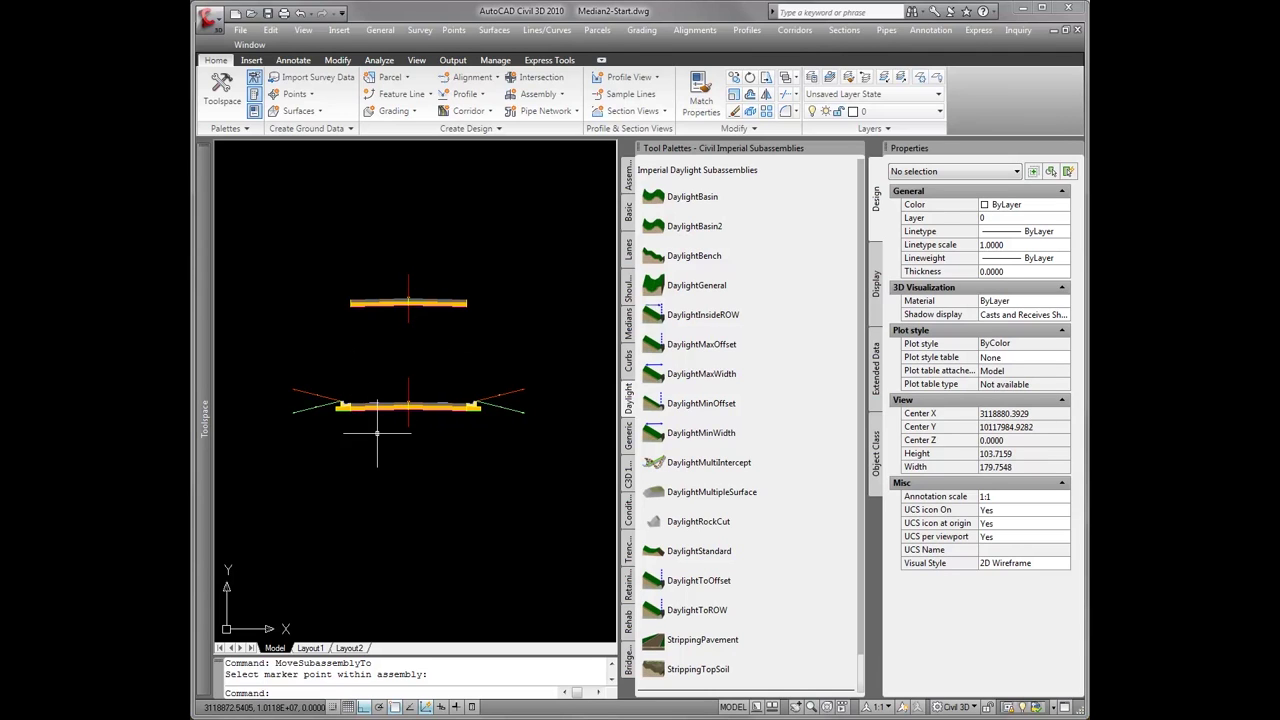
Copy the No Median assembly straight down to a spot below the original
text(o)
key(Return)
click(408, 405)
key(Return)
click(440, 424)
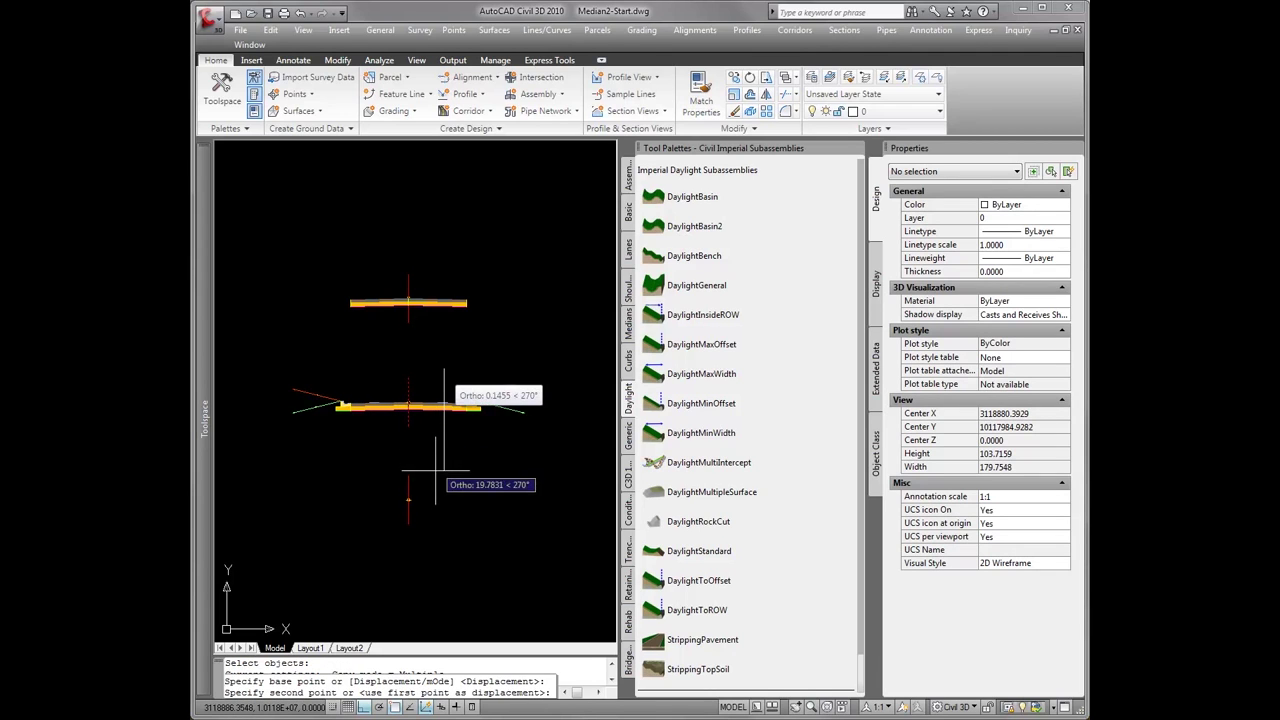
click(441, 532)
key(Return)
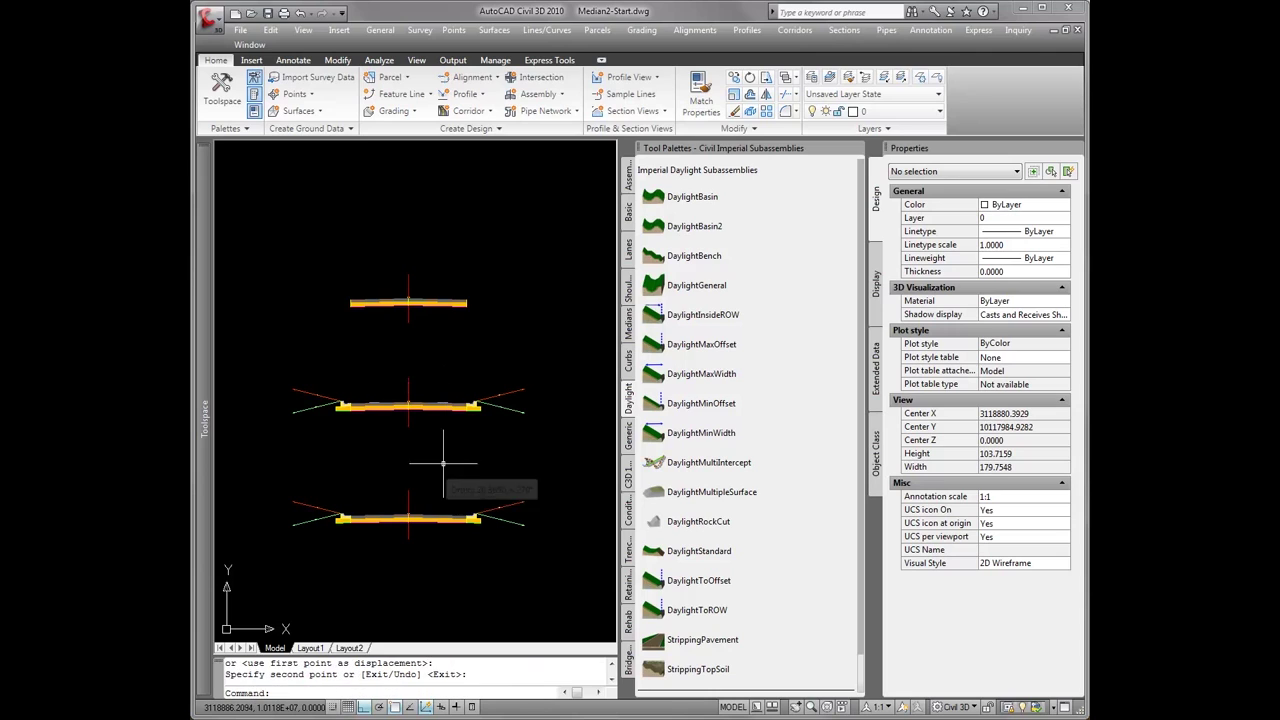
Rename the lower copy of the assembly as Median and clear the selection
click(408, 505)
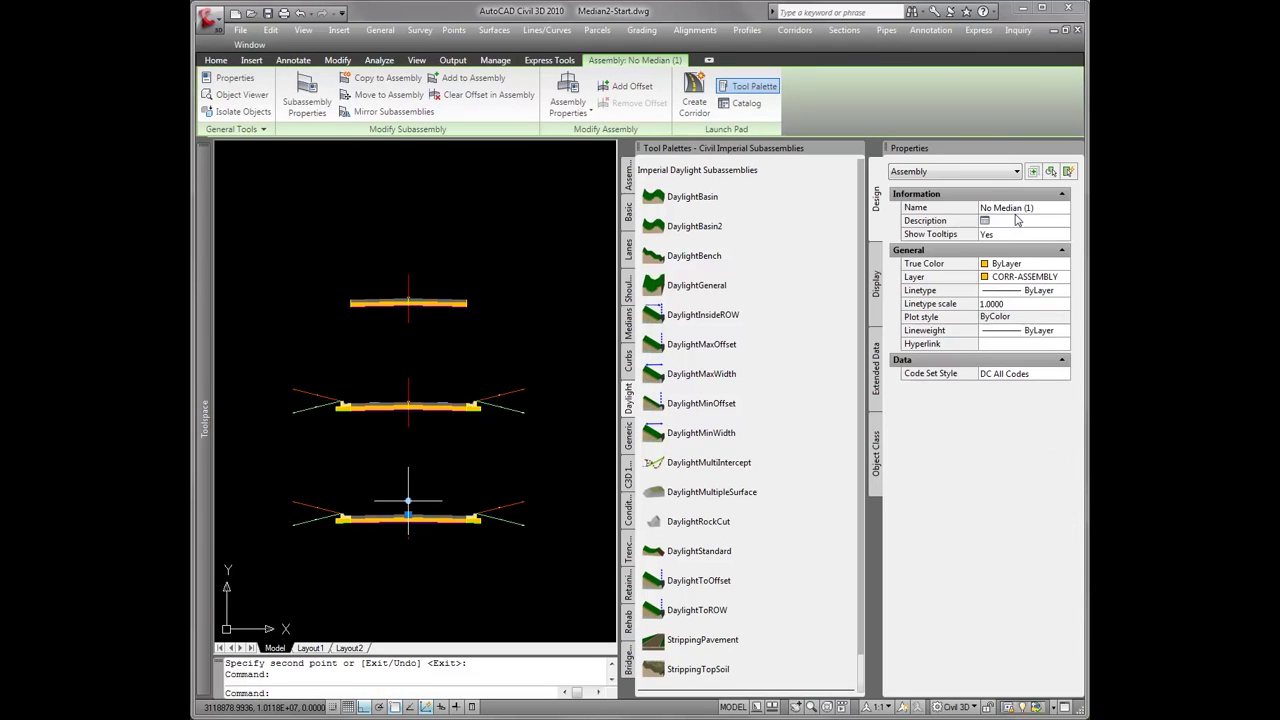
click(1047, 208)
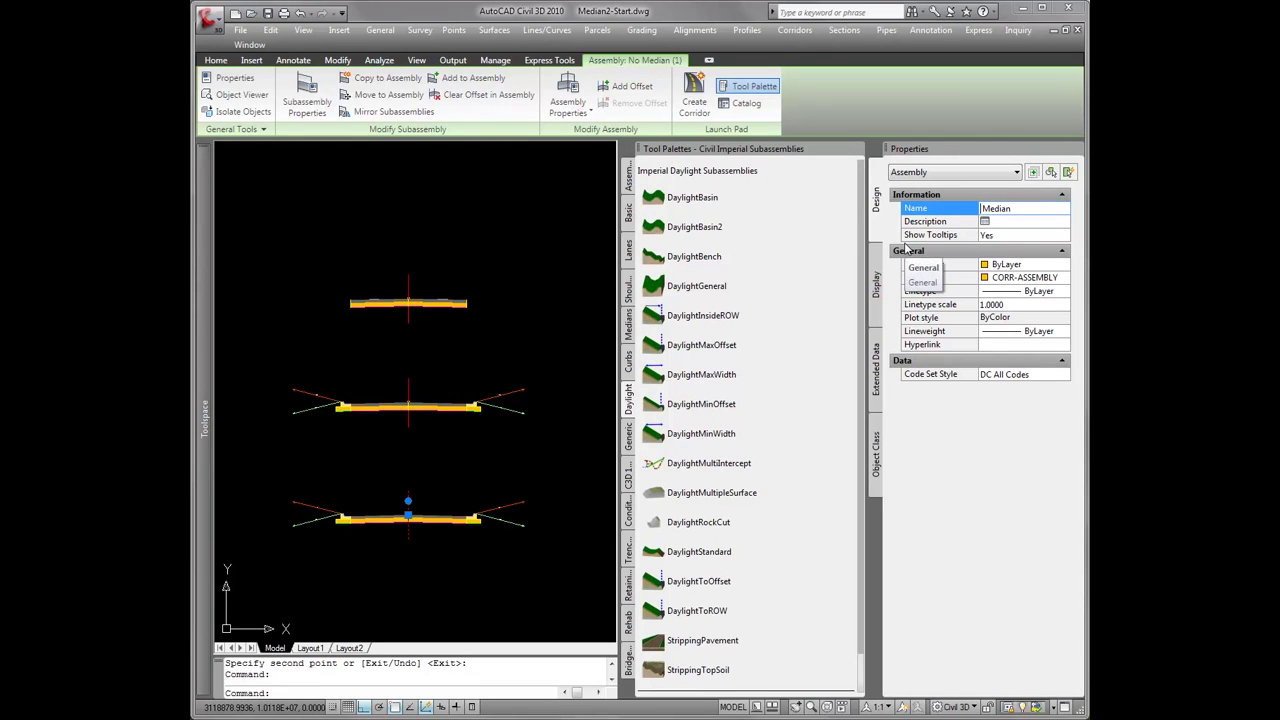
click(504, 500)
key(Escape)
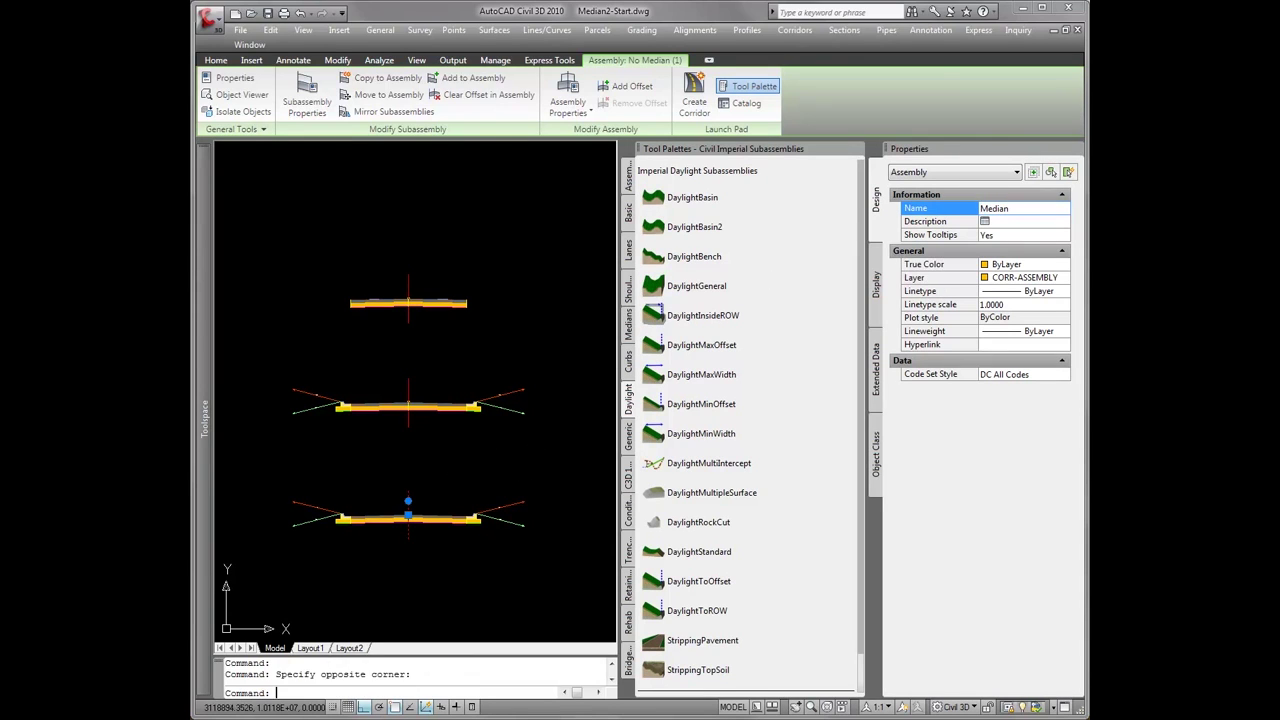
Examine the median outlines along the road in plan and the stacked assemblies beside it
scroll(460, 474, up, 3)
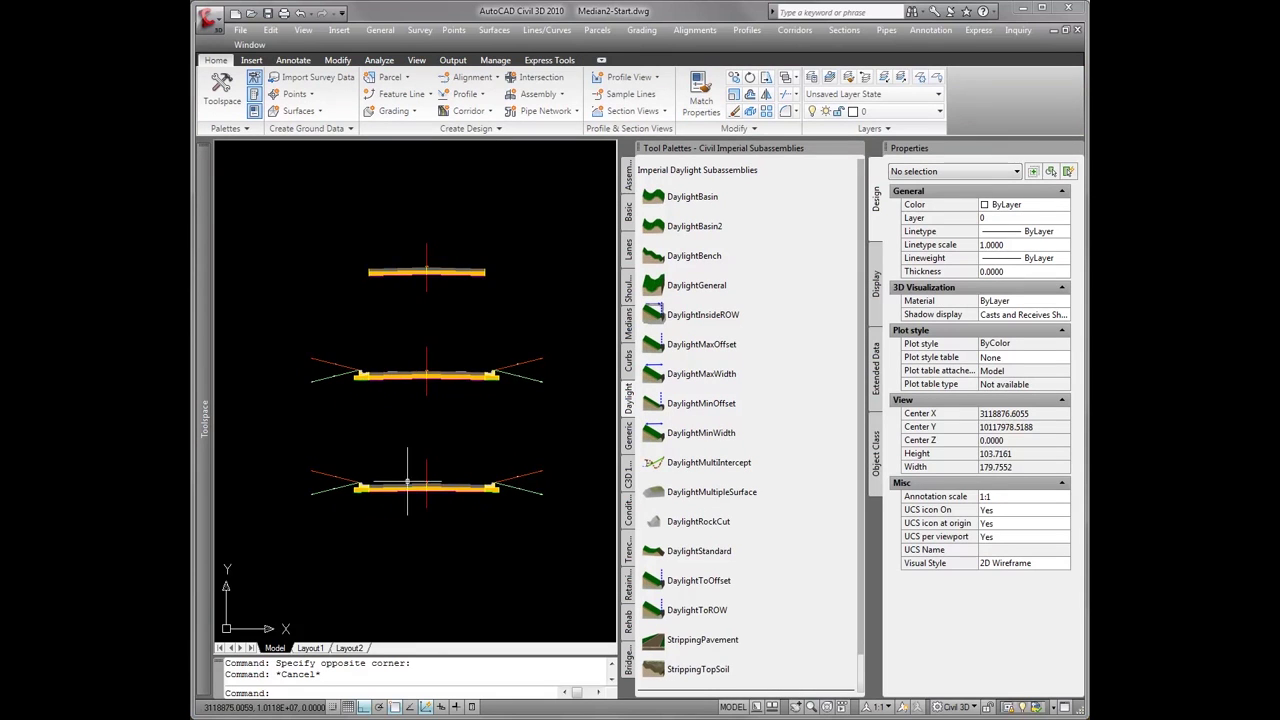
scroll(444, 469, down, 2)
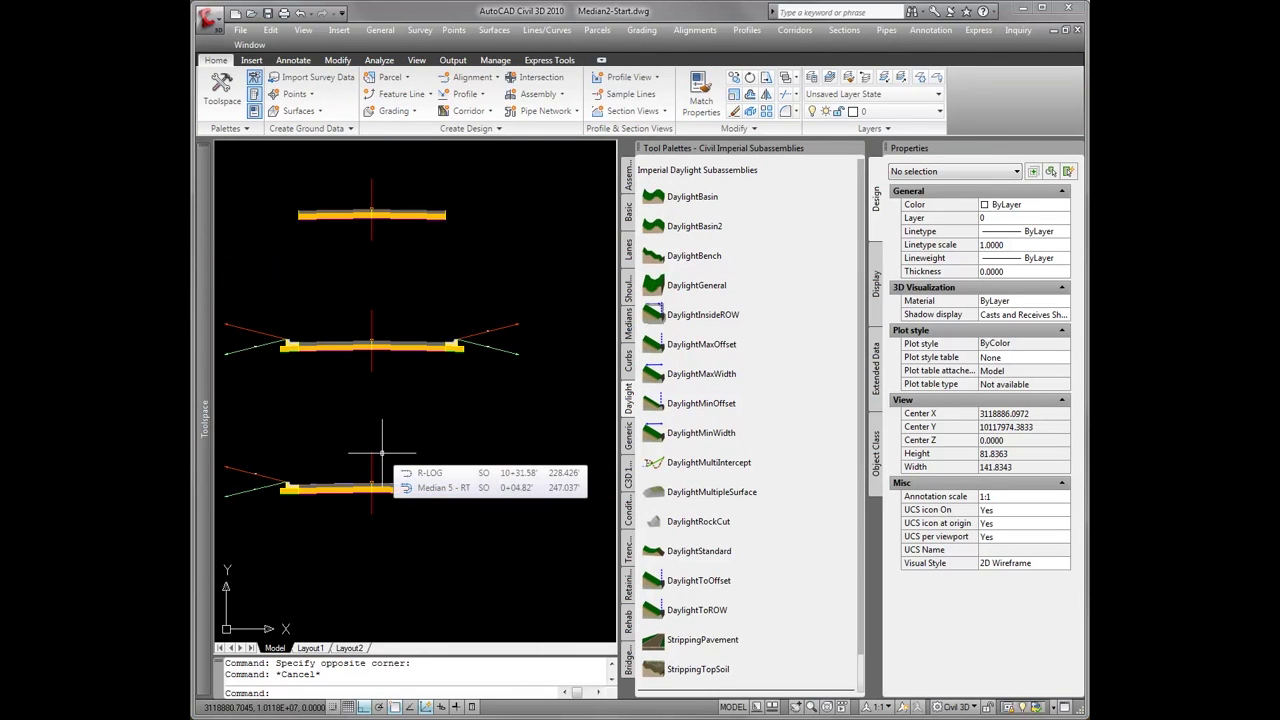
scroll(381, 453, down, 5)
middle_drag(381, 453, 470, 425)
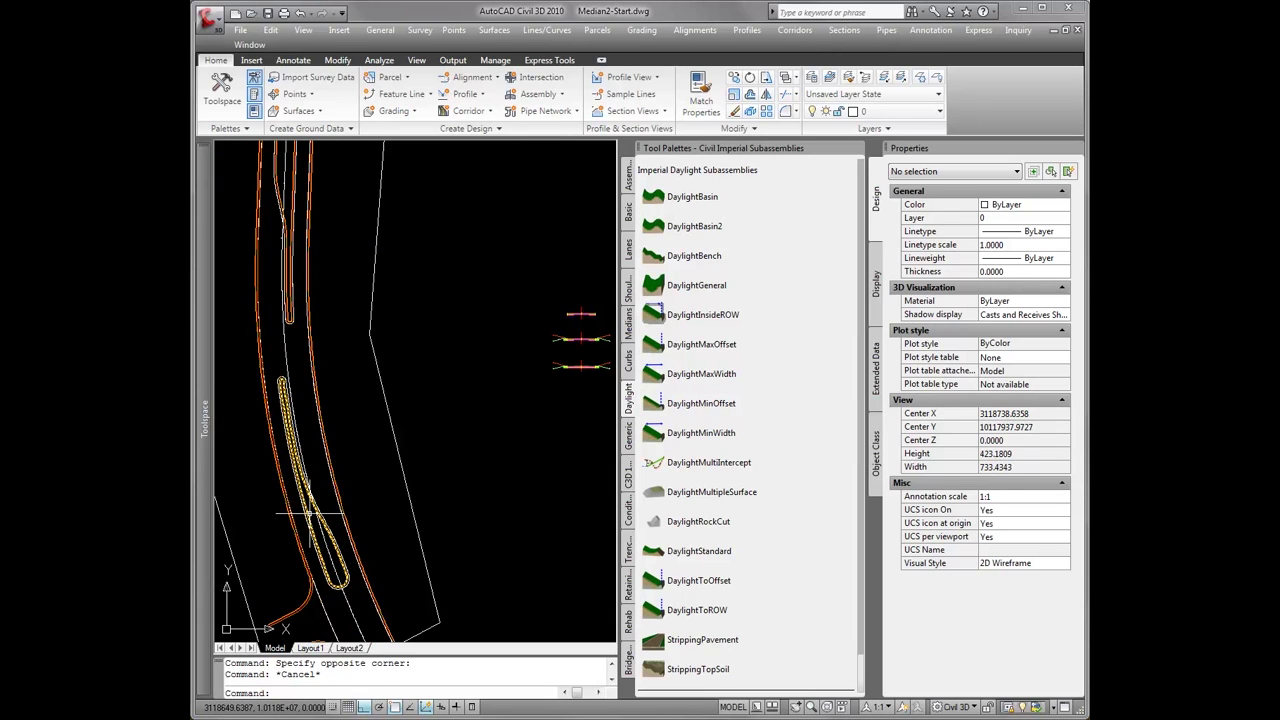
middle_drag(503, 422, 451, 443)
scroll(509, 380, up, 9)
middle_drag(500, 381, 414, 417)
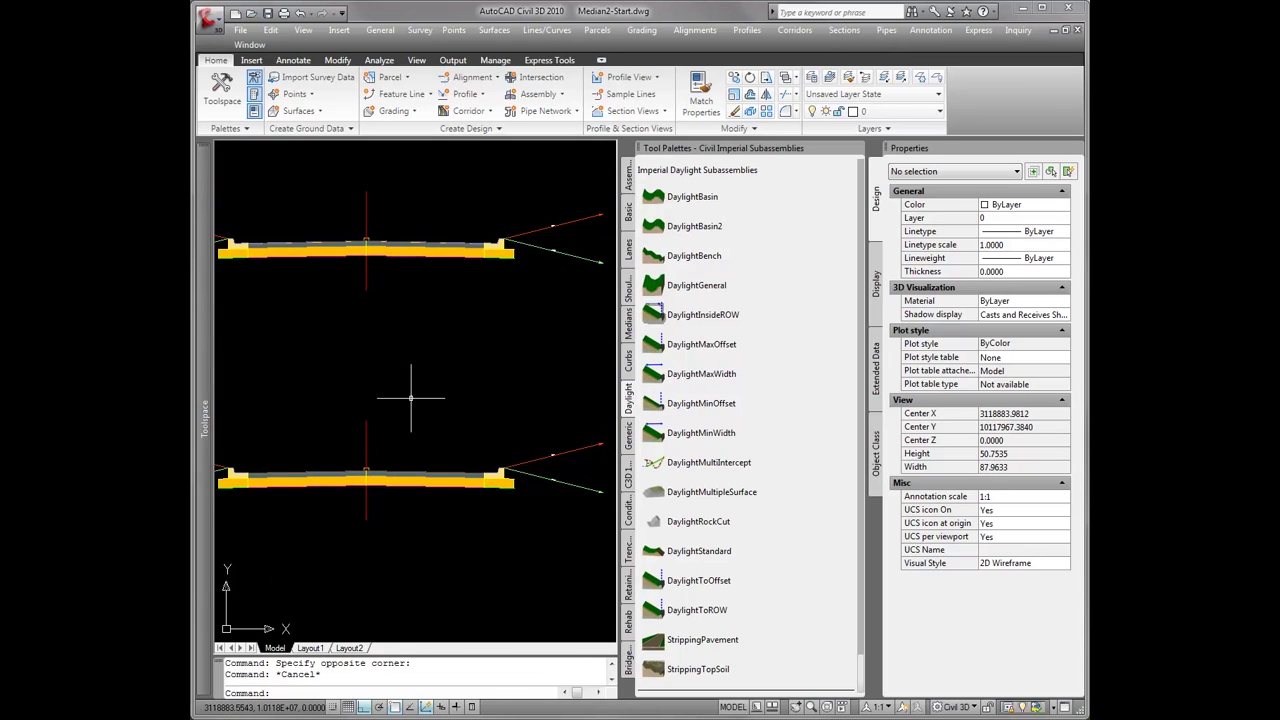
mouse_move(410, 398)
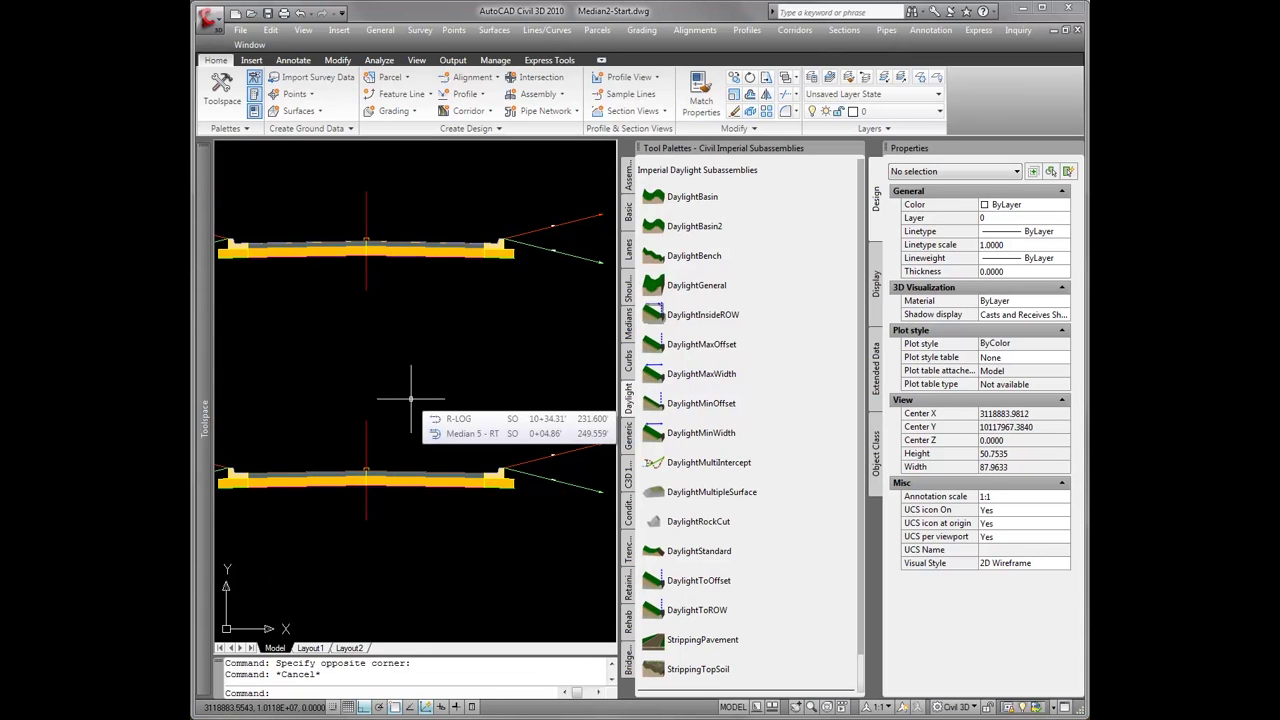
Add an offset to the Median assembly, placed above its right curb
click(365, 441)
right_click(437, 342)
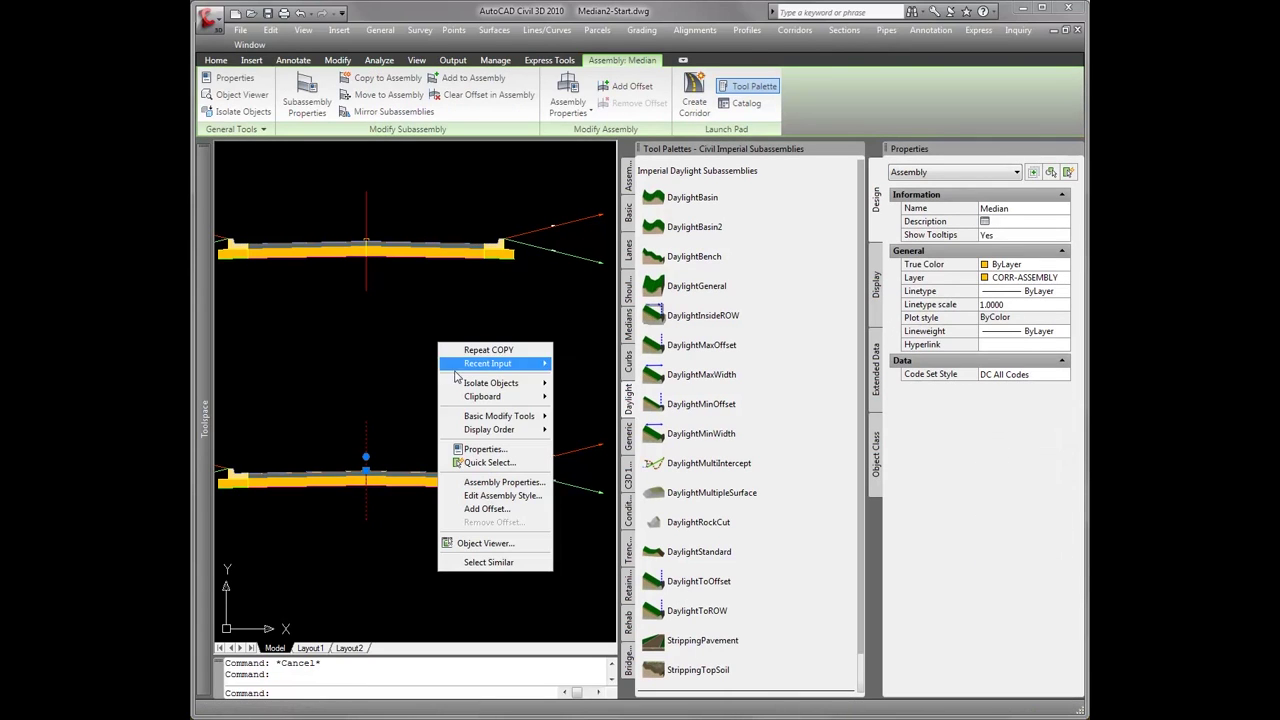
click(484, 509)
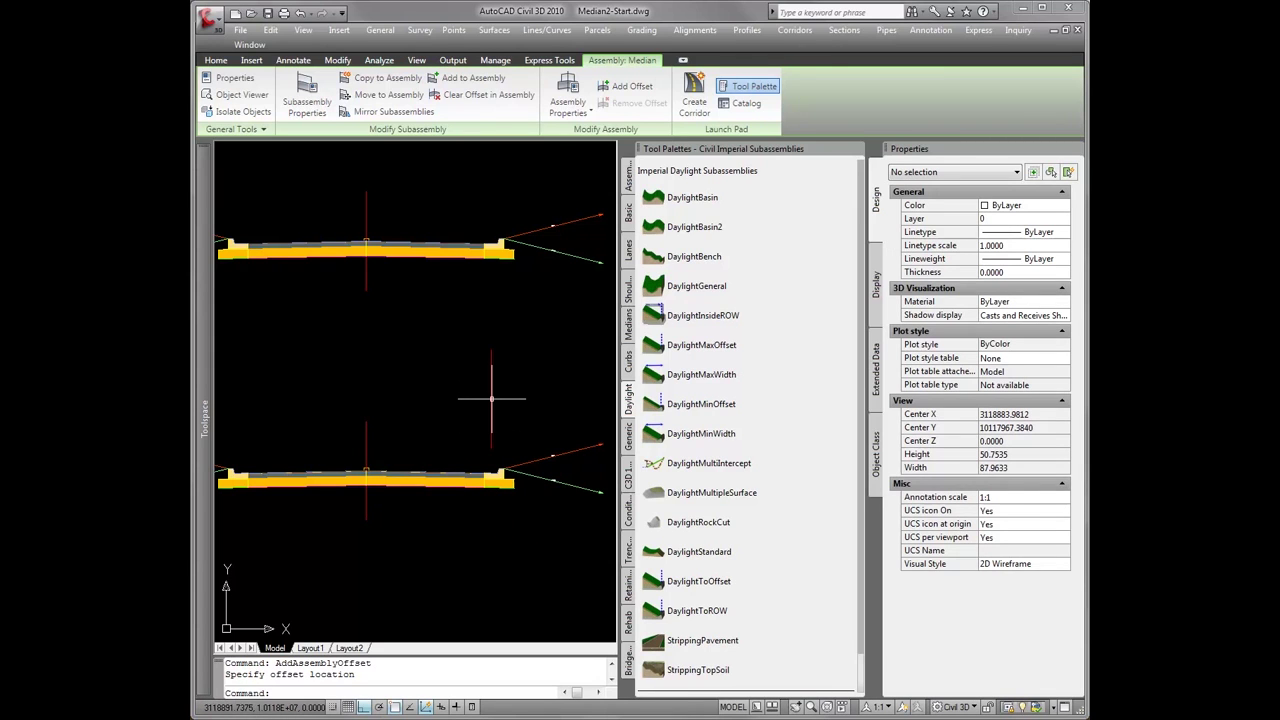
click(489, 400)
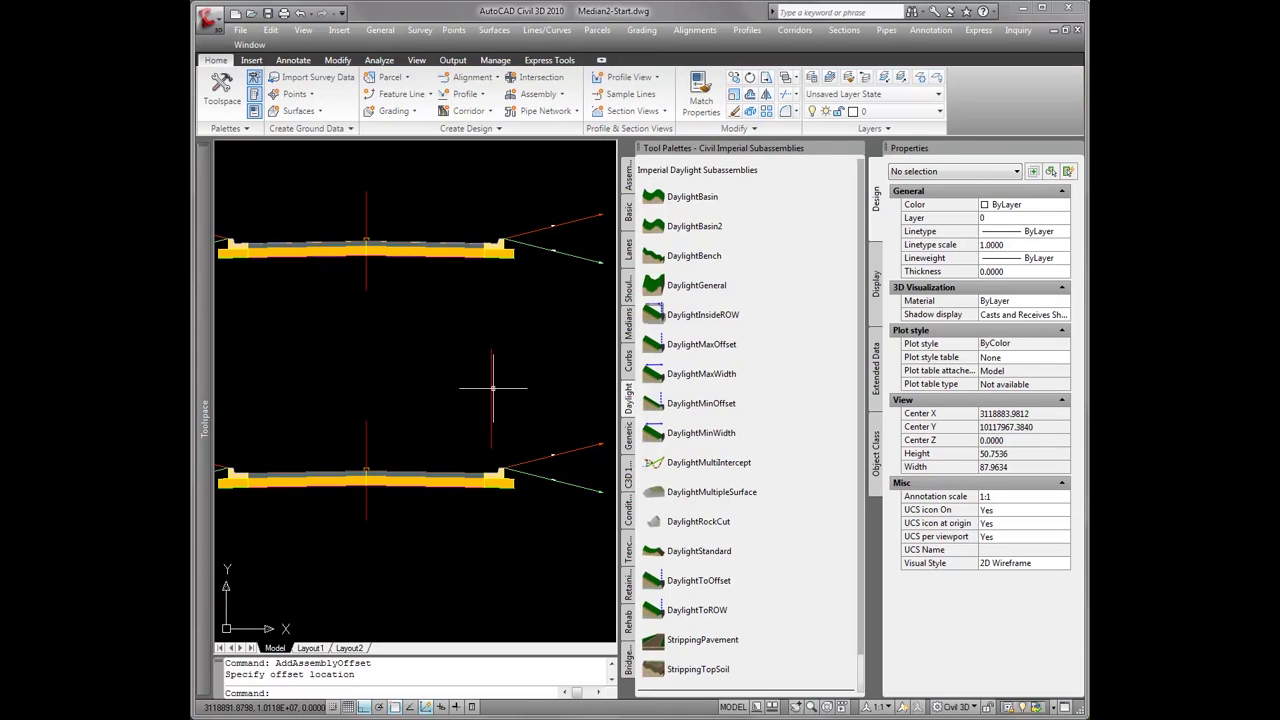
Rename the new offset as Right in the Median assembly's construction properties and apply the change
click(492, 388)
right_click(440, 378)
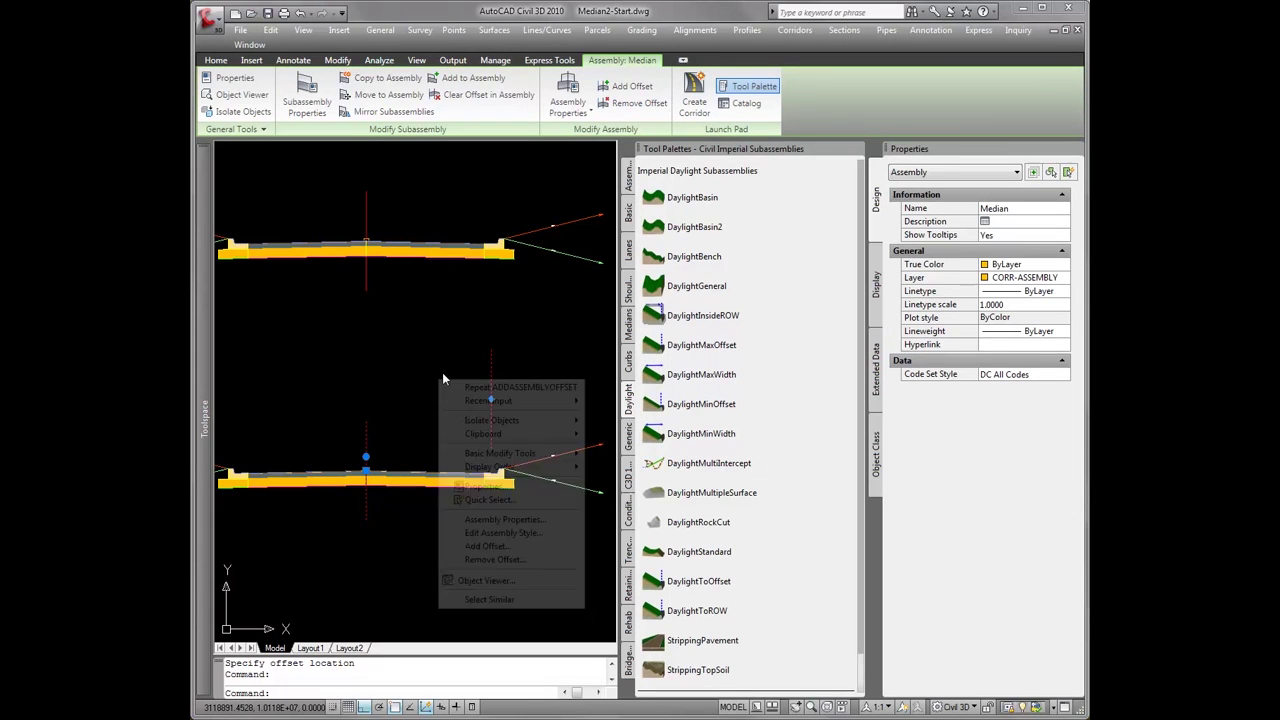
click(505, 519)
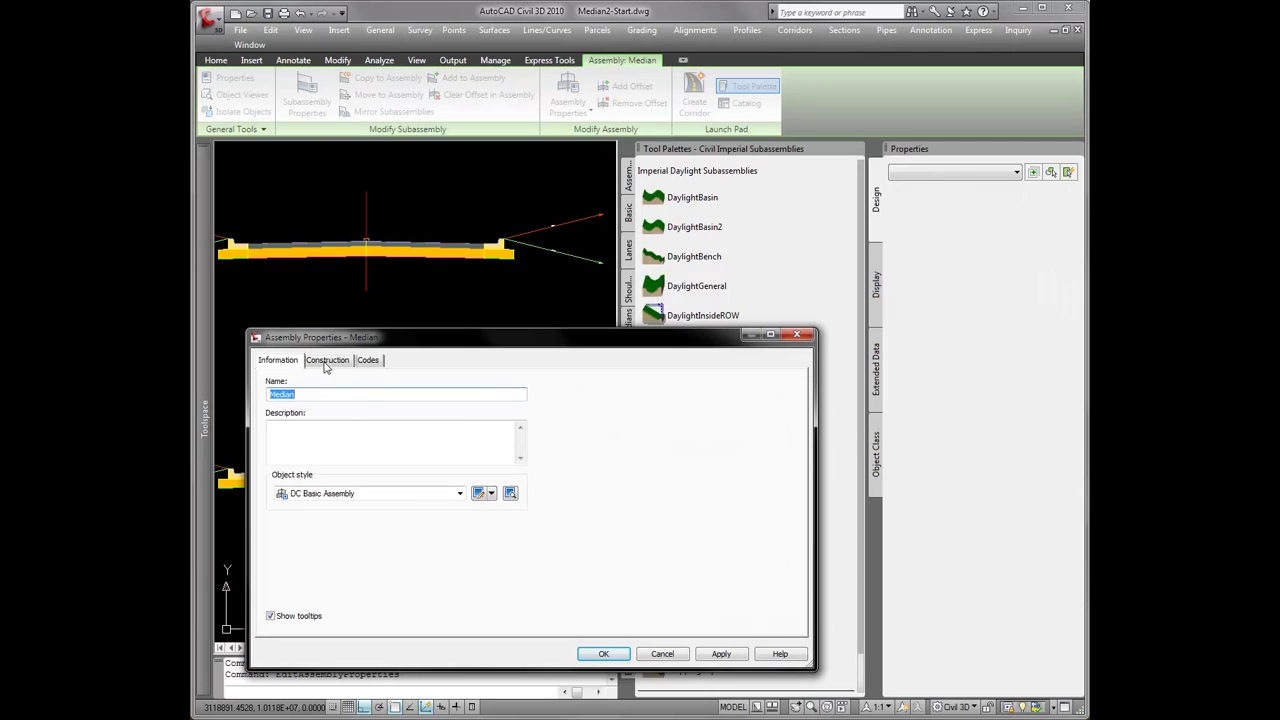
click(328, 361)
right_click(314, 498)
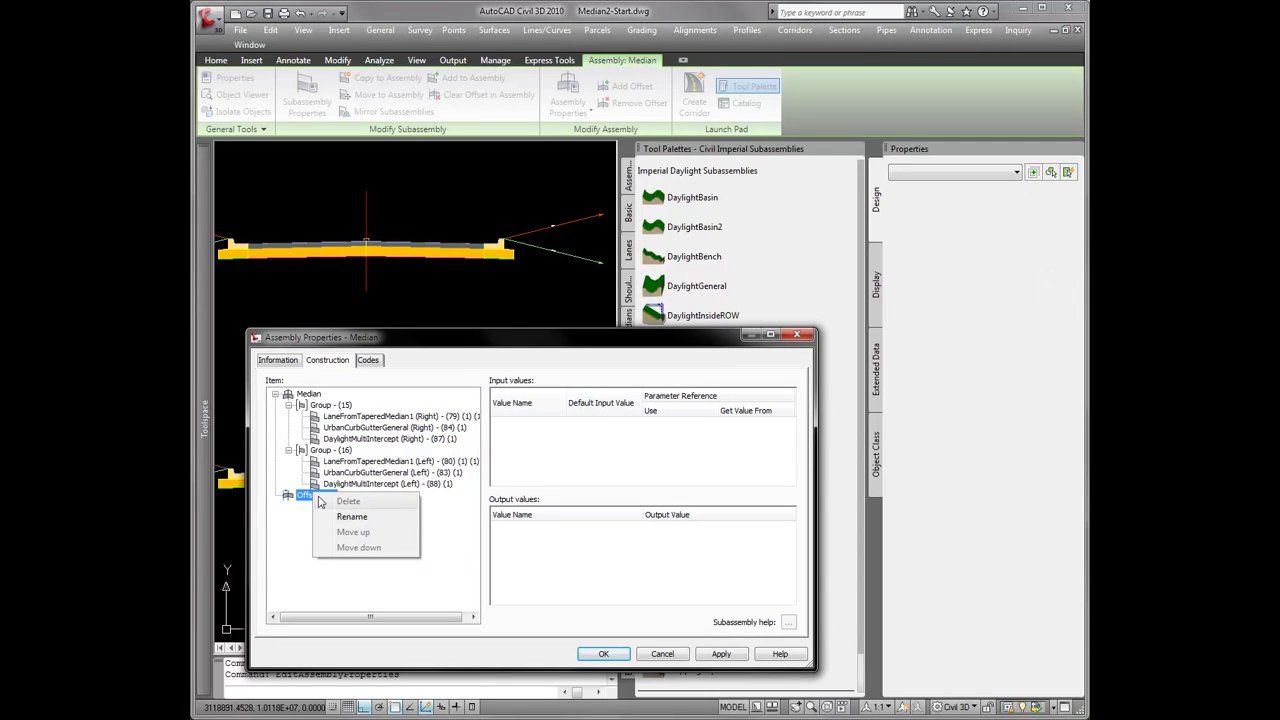
click(350, 517)
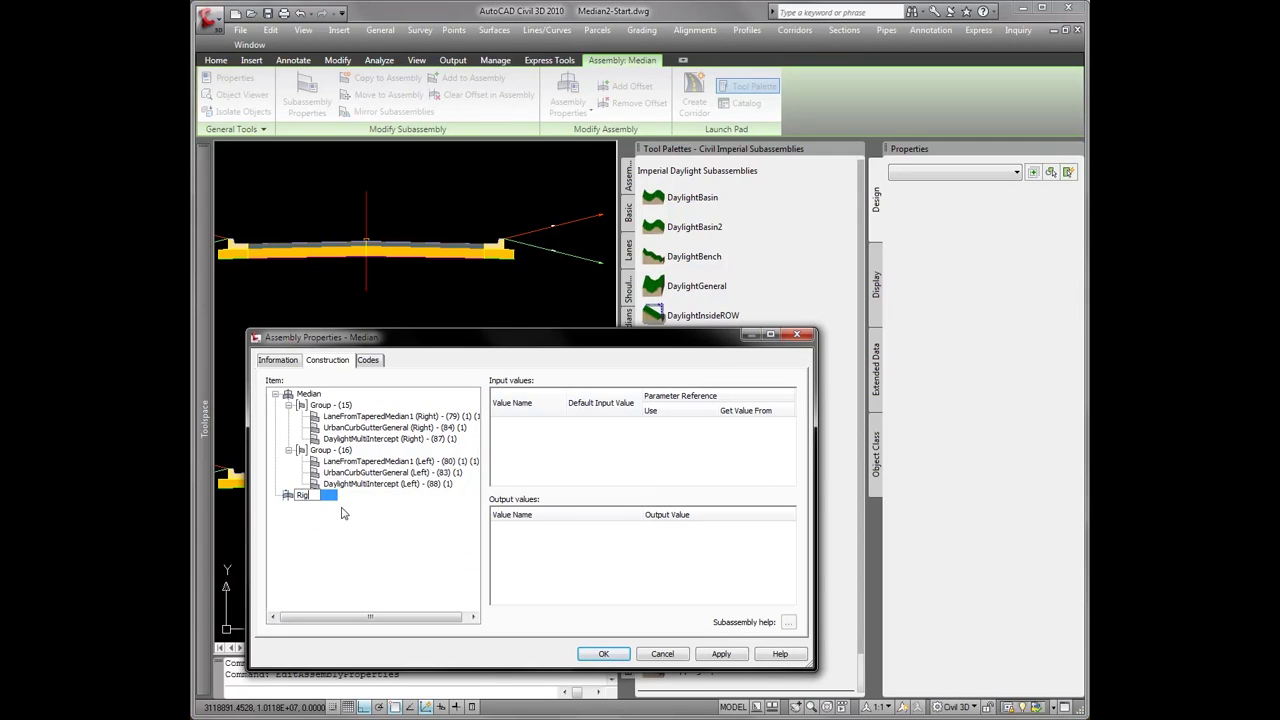
click(600, 654)
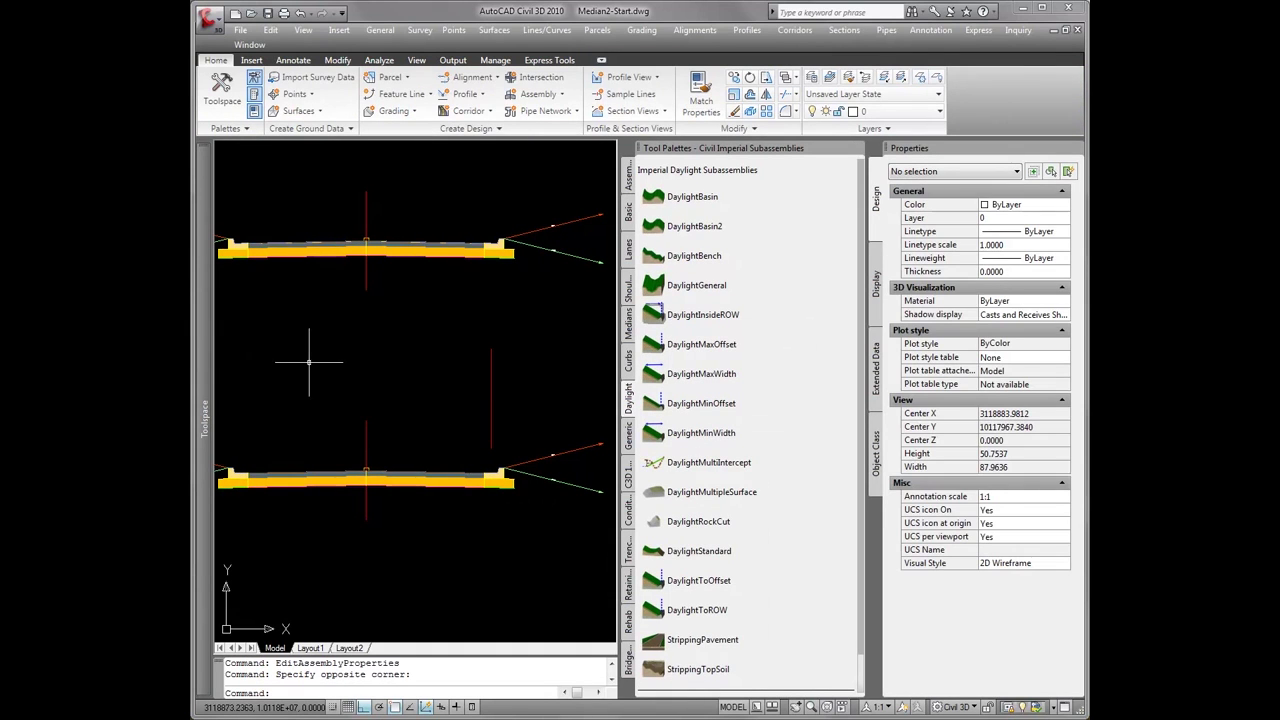
Add a second offset to the Median assembly, placed above its left curb
click(357, 414)
click(366, 434)
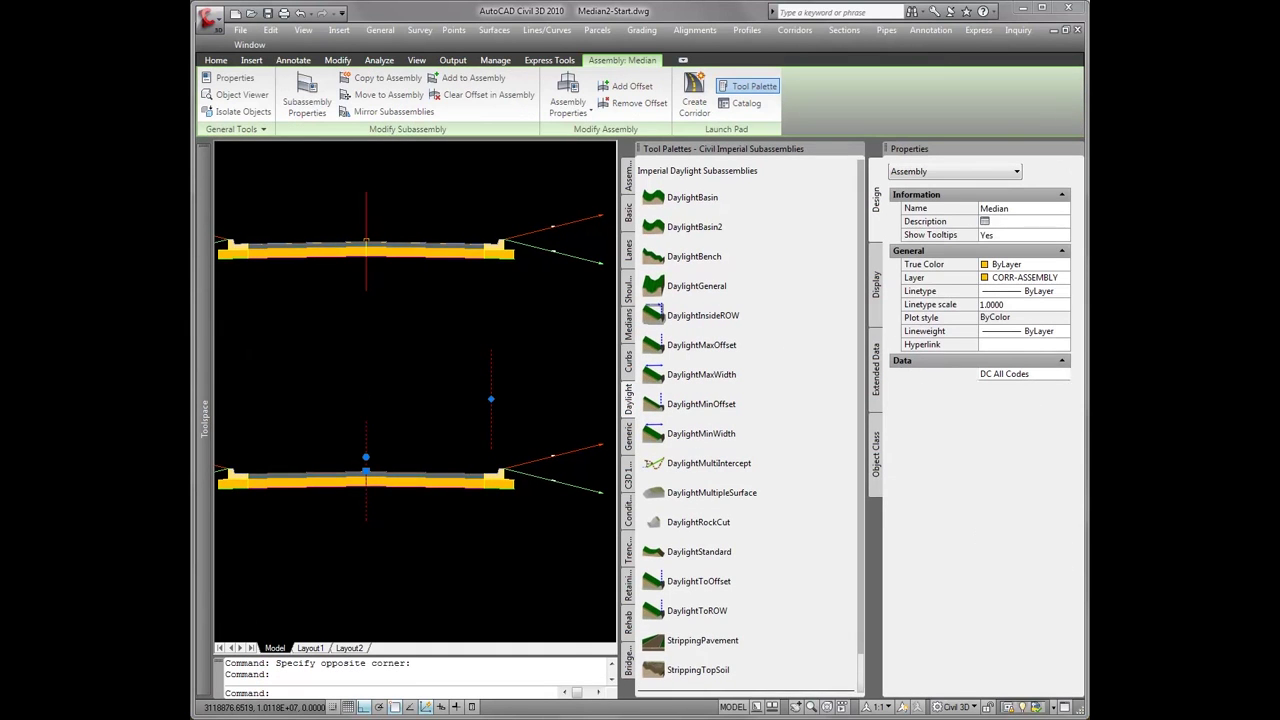
right_click(413, 510)
click(460, 668)
click(253, 377)
key(Return)
Rename the second offset as Left in the Median assembly's construction properties
click(357, 414)
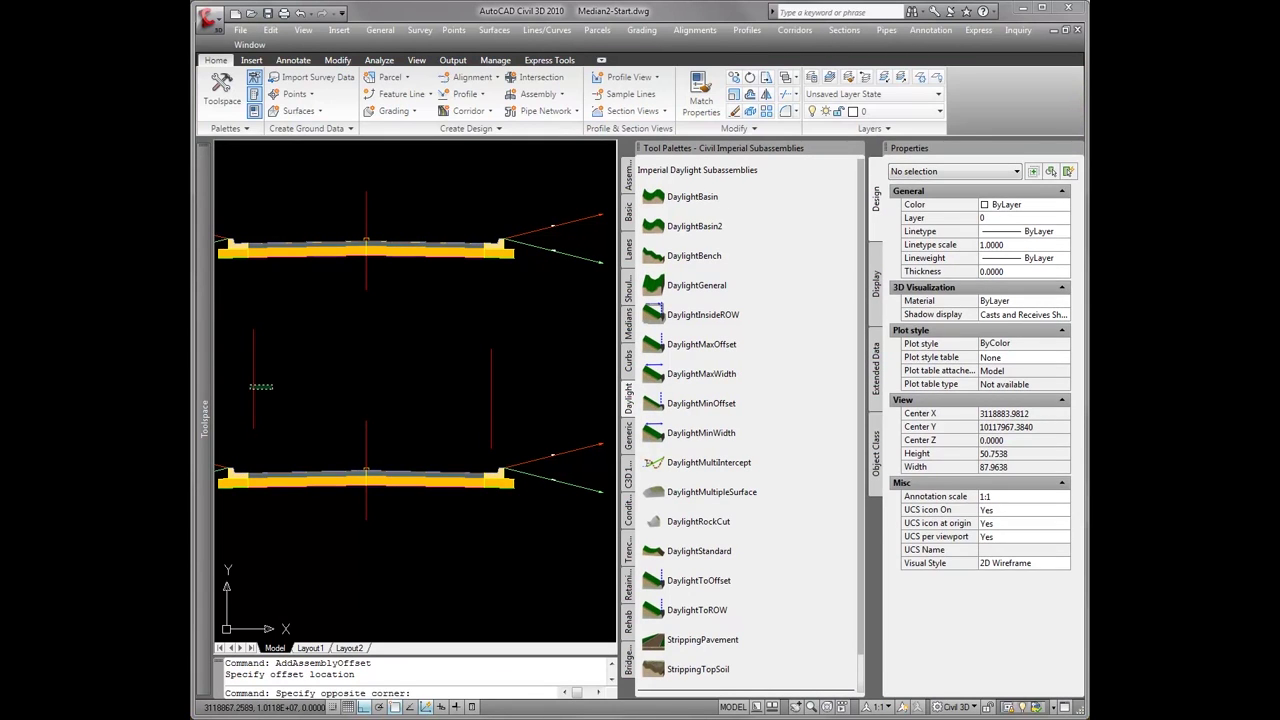
click(368, 436)
right_click(407, 573)
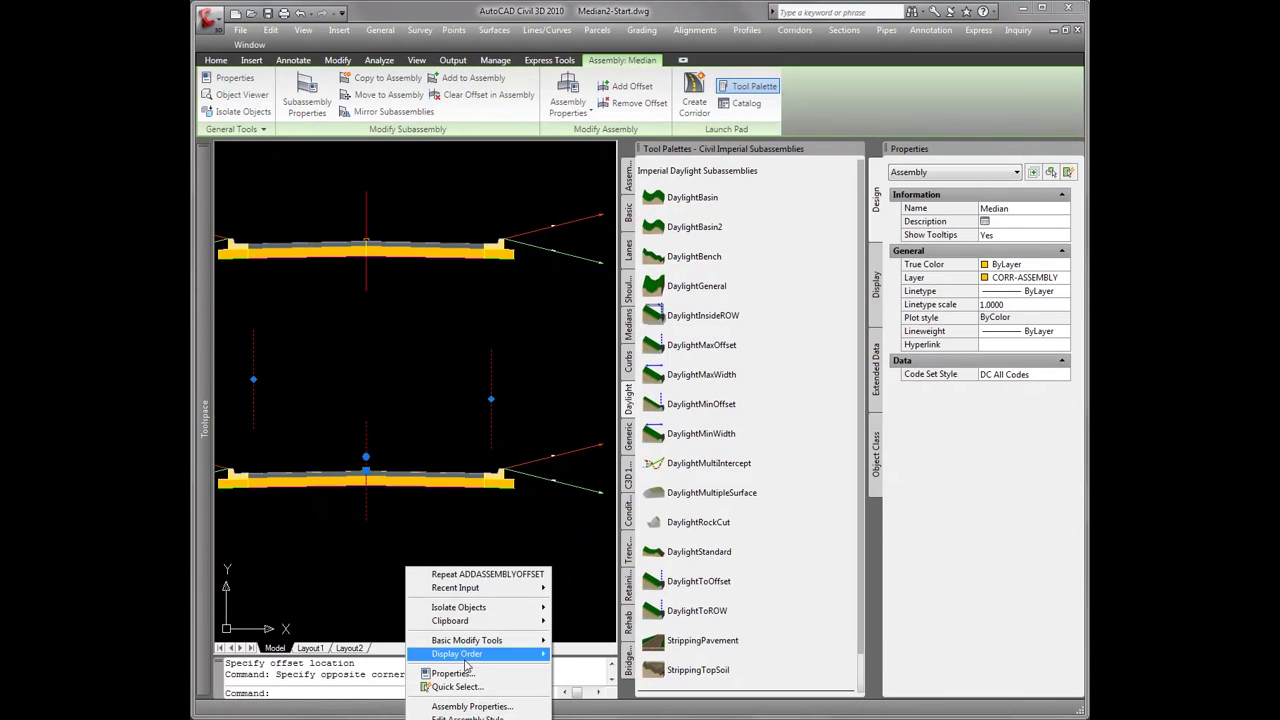
click(472, 706)
click(333, 361)
right_click(312, 508)
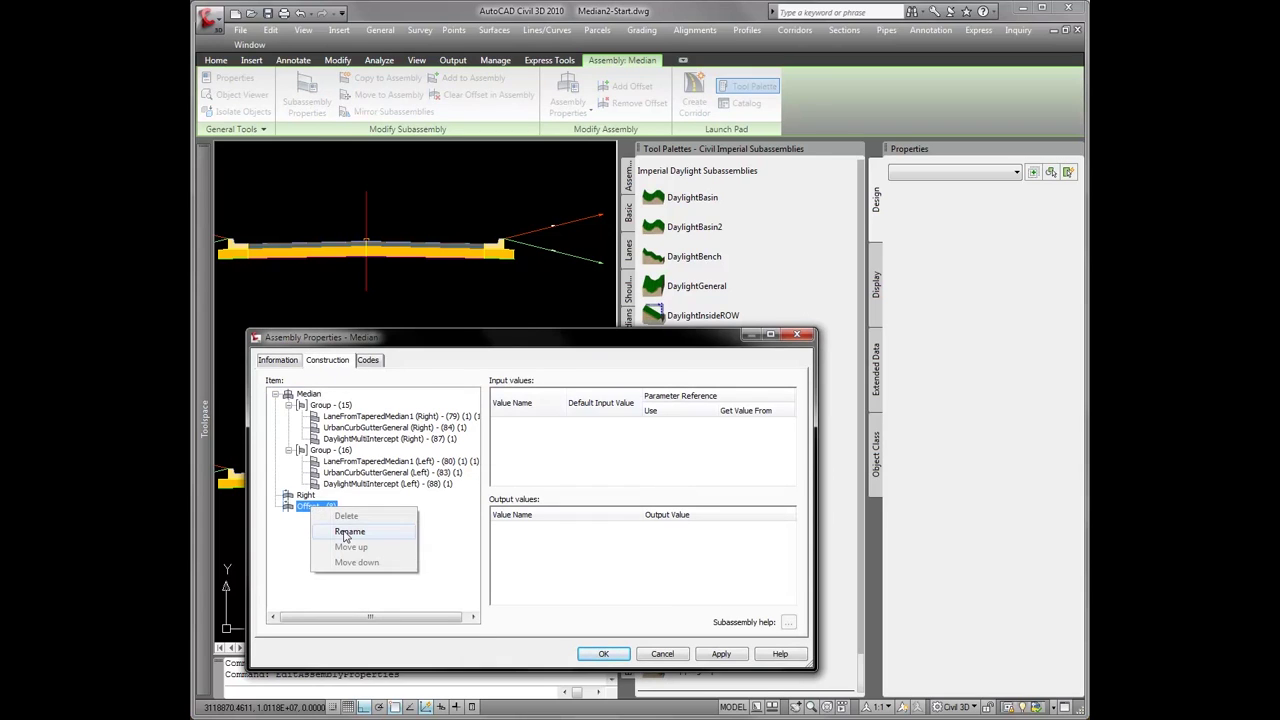
click(344, 532)
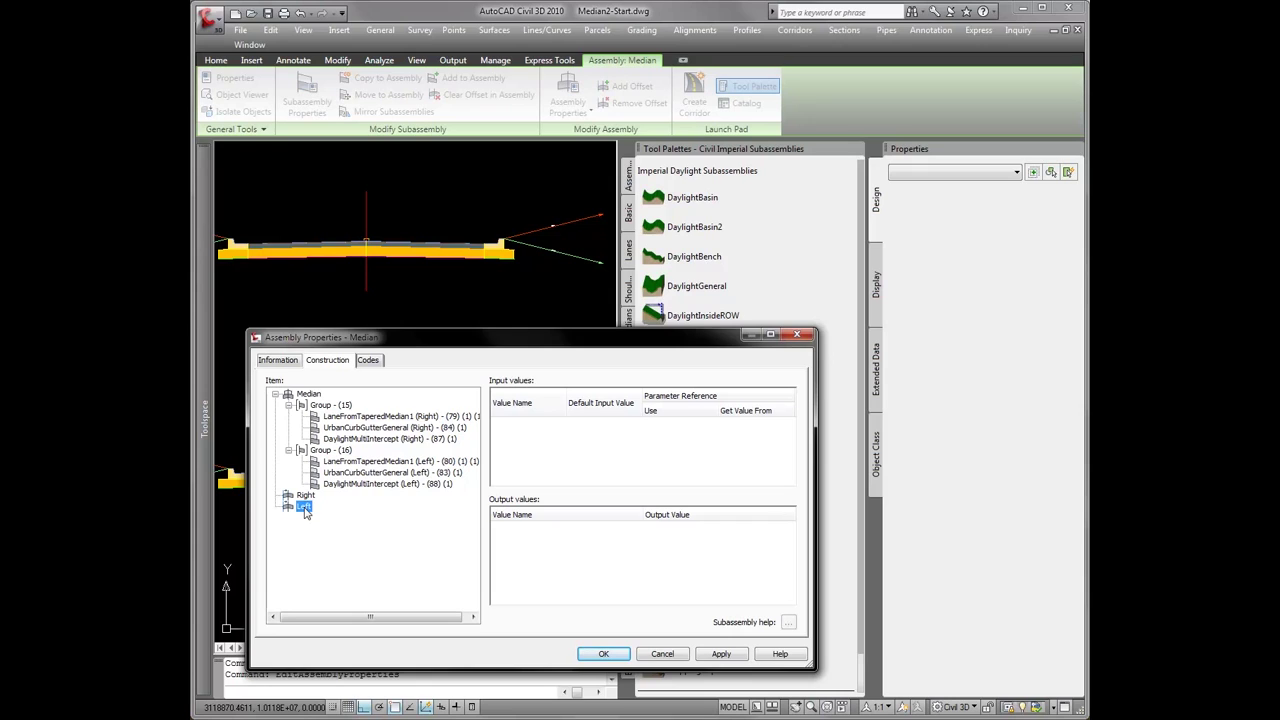
Check the reordering options available for the Left and Right offsets in the Median assembly's construction list
right_click(304, 509)
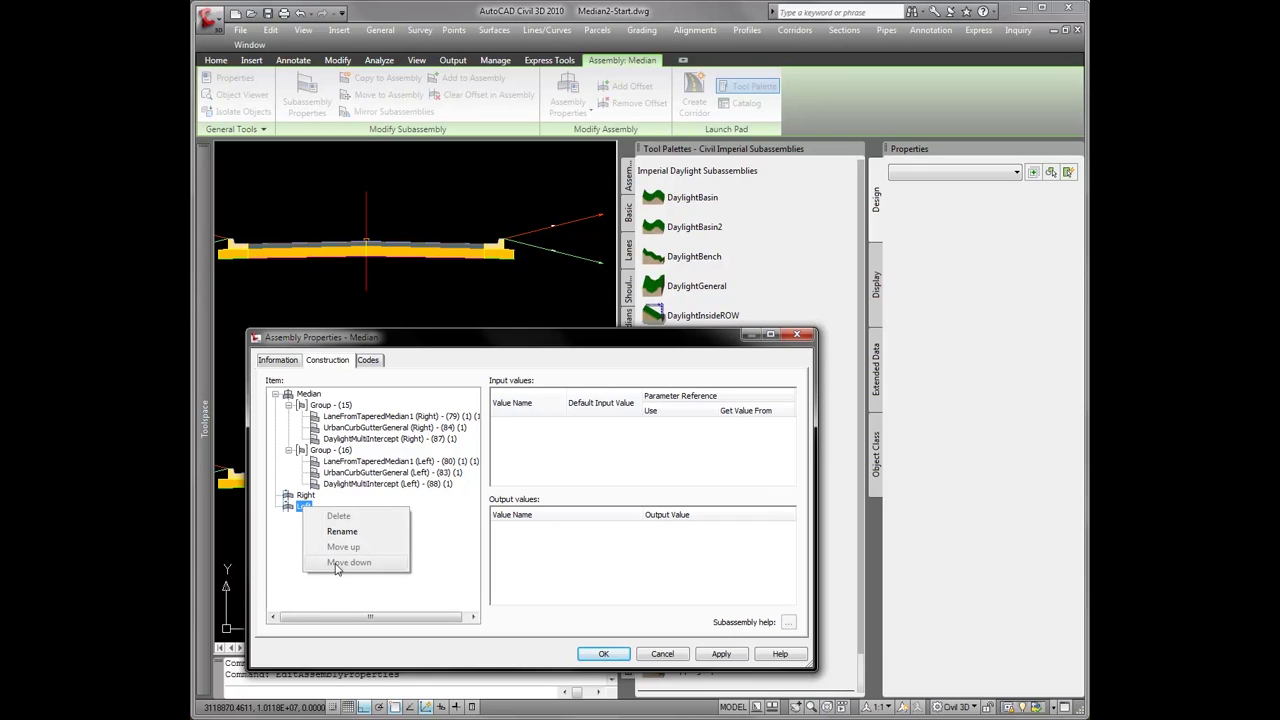
click(295, 576)
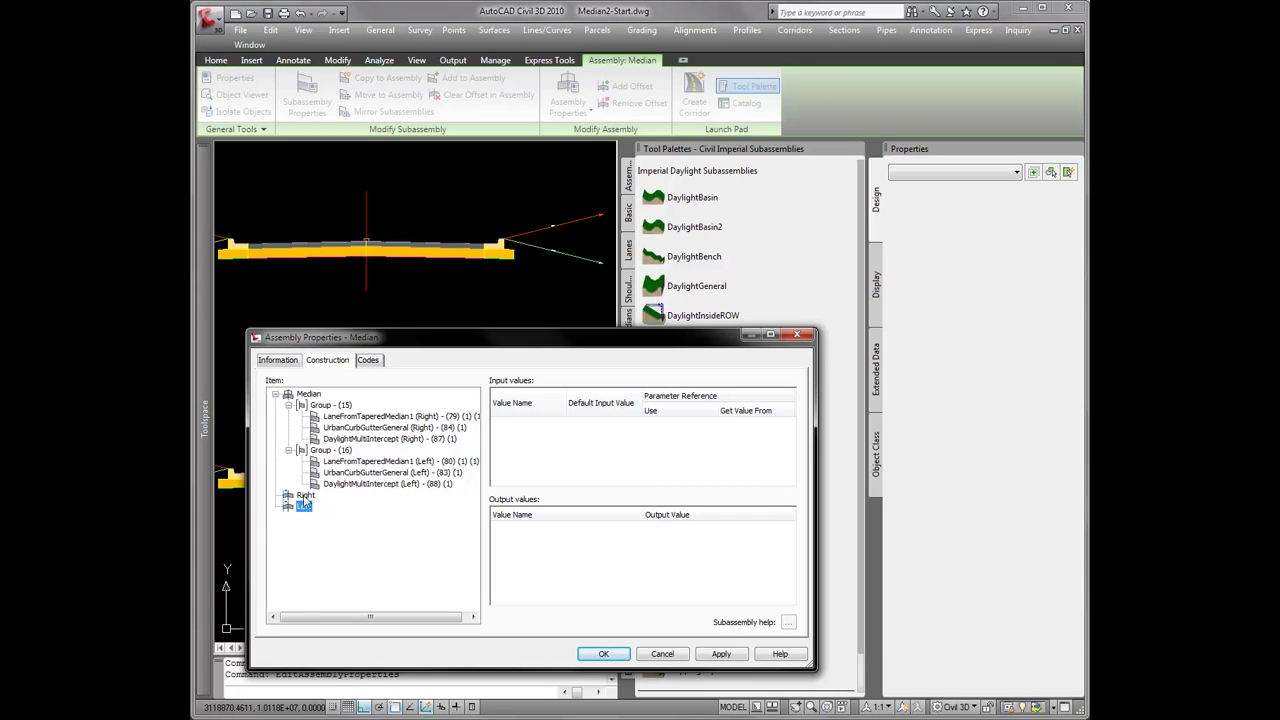
right_click(303, 496)
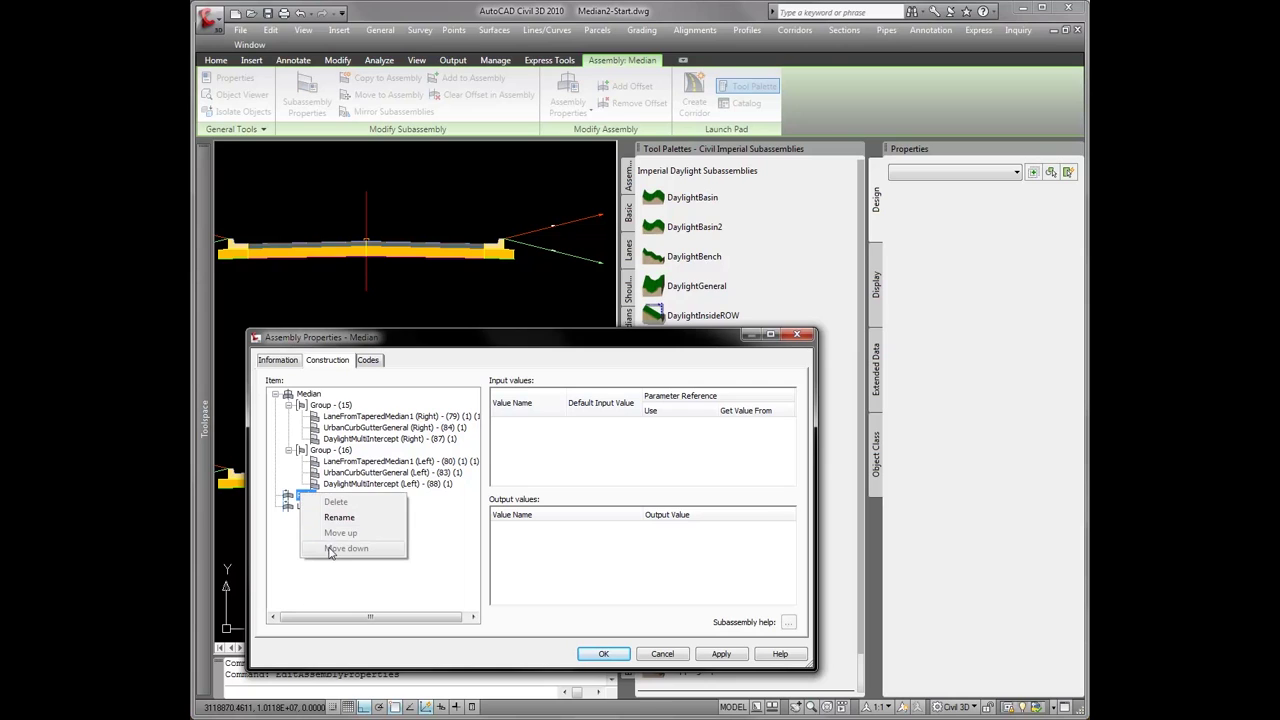
click(310, 571)
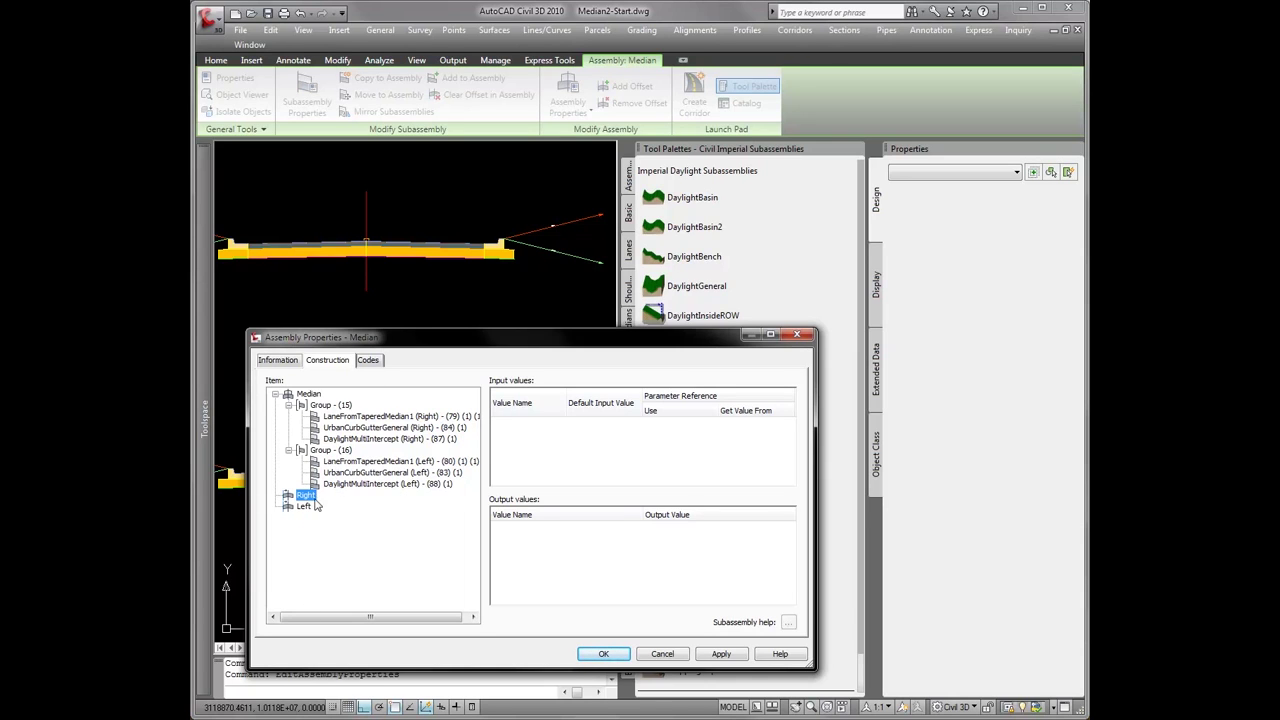
Apply the renamed offsets and close the Median assembly's properties
drag(406, 340, 401, 490)
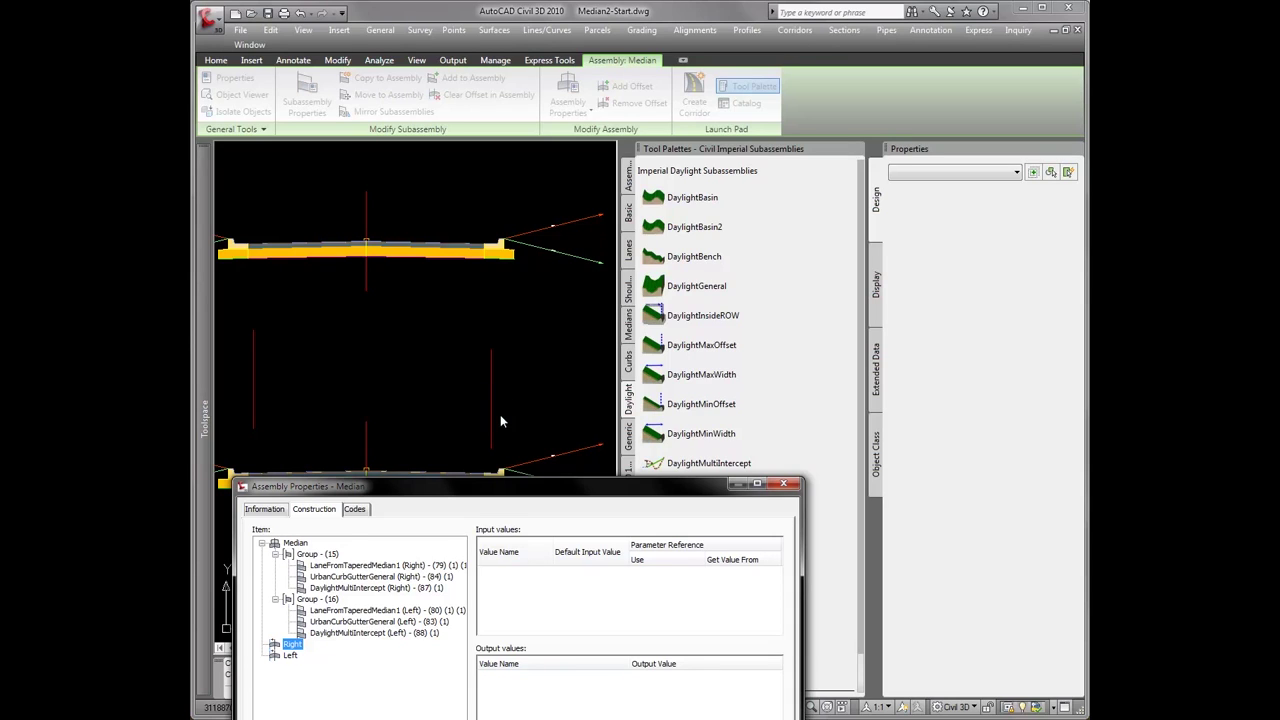
drag(479, 488, 463, 250)
click(690, 565)
click(574, 565)
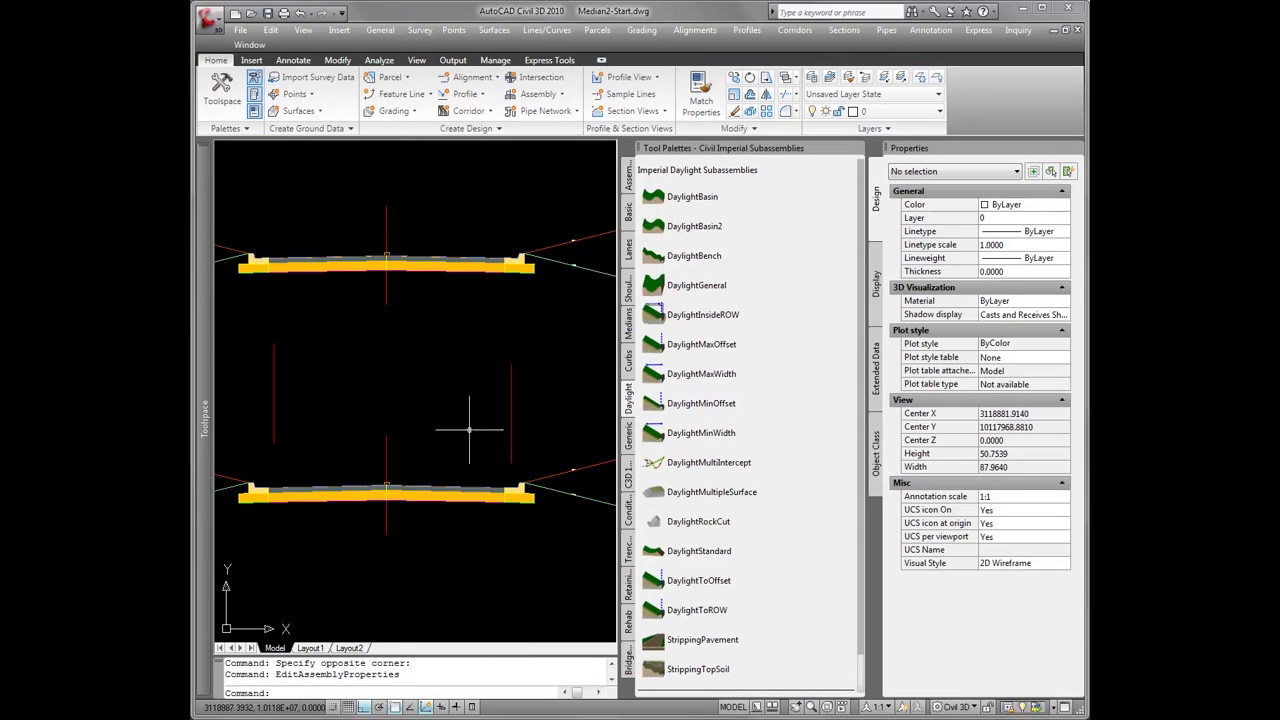
Copy the Median assembly's right curb and gutter subassembly onto the left offset line
drag(545, 528, 505, 482)
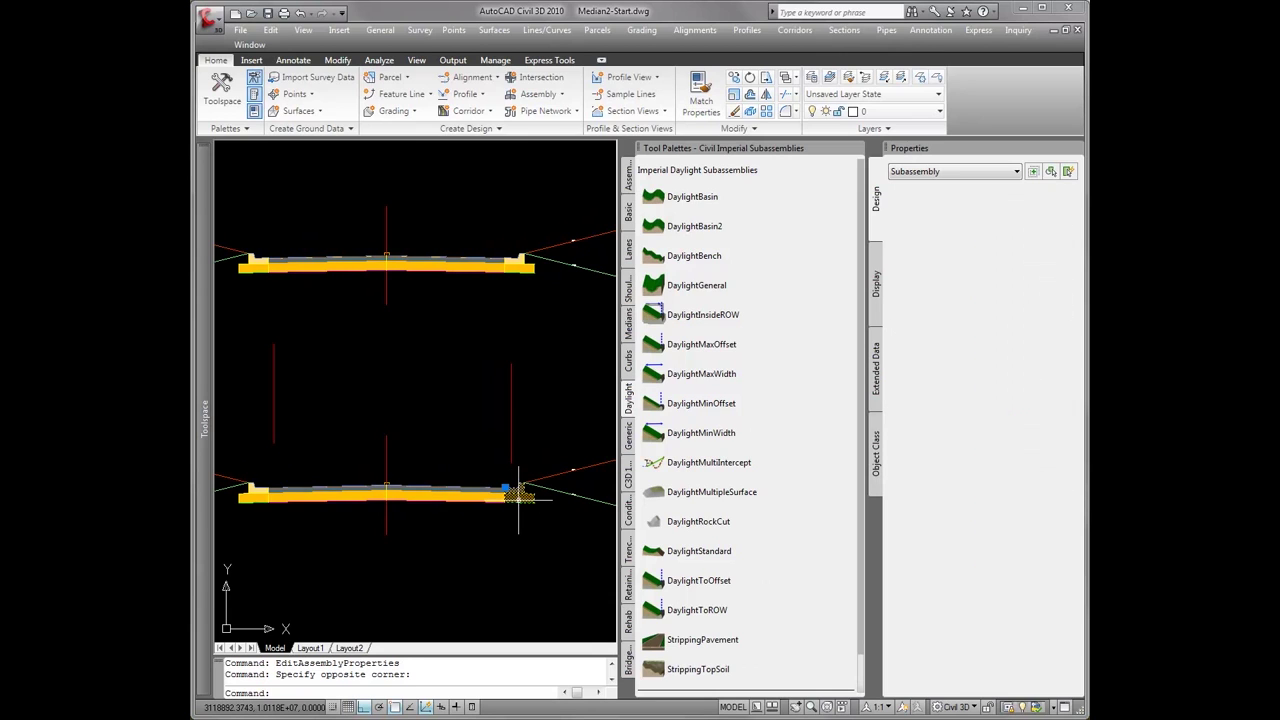
right_click(477, 487)
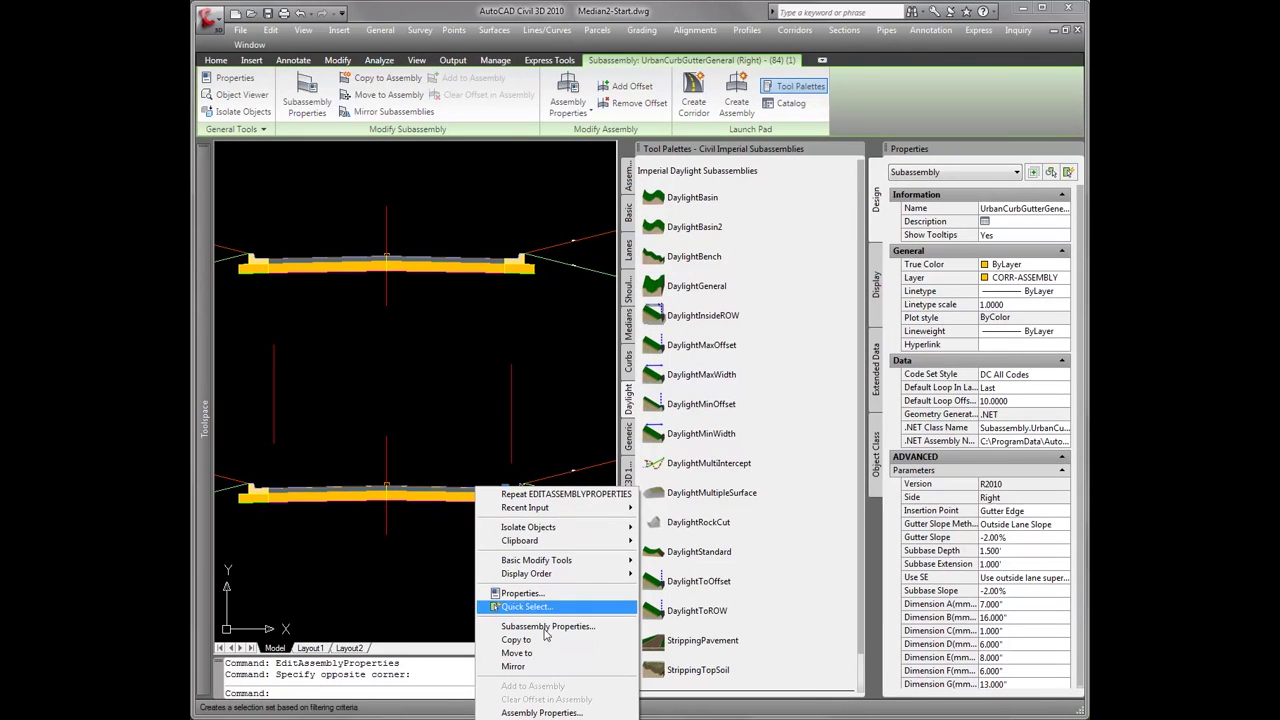
click(547, 643)
click(272, 394)
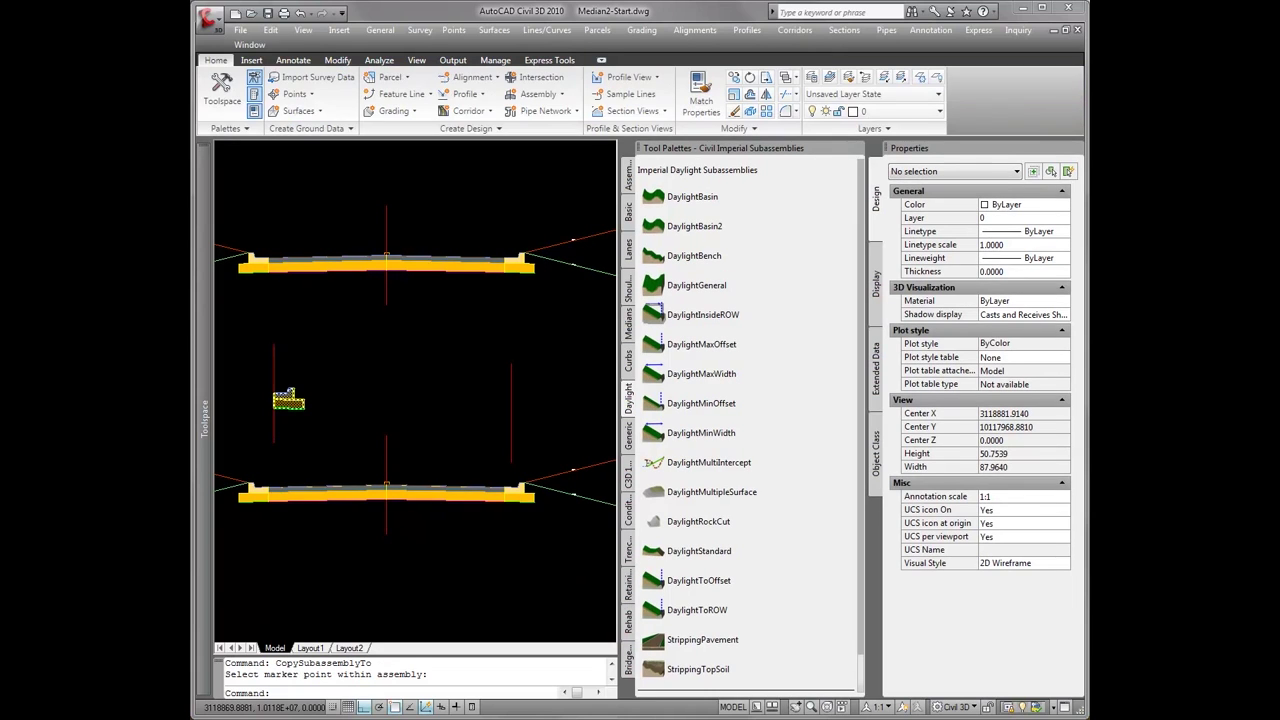
Copy the Median assembly's left curb and gutter subassembly onto the right offset line
drag(300, 445, 232, 525)
right_click(344, 423)
click(402, 583)
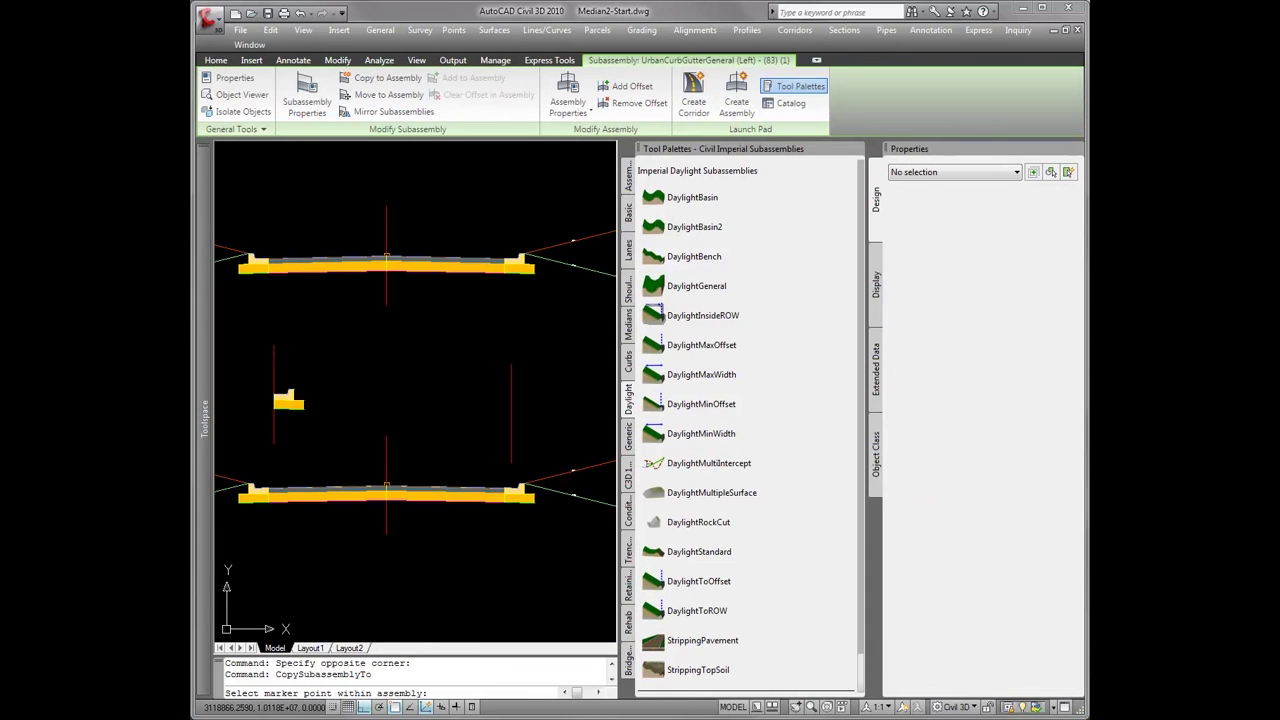
click(507, 395)
key(Escape)
Set the curb on the right offset to the Fixed Slope gutter method with a gutter slope of 2.00%
drag(520, 440, 492, 410)
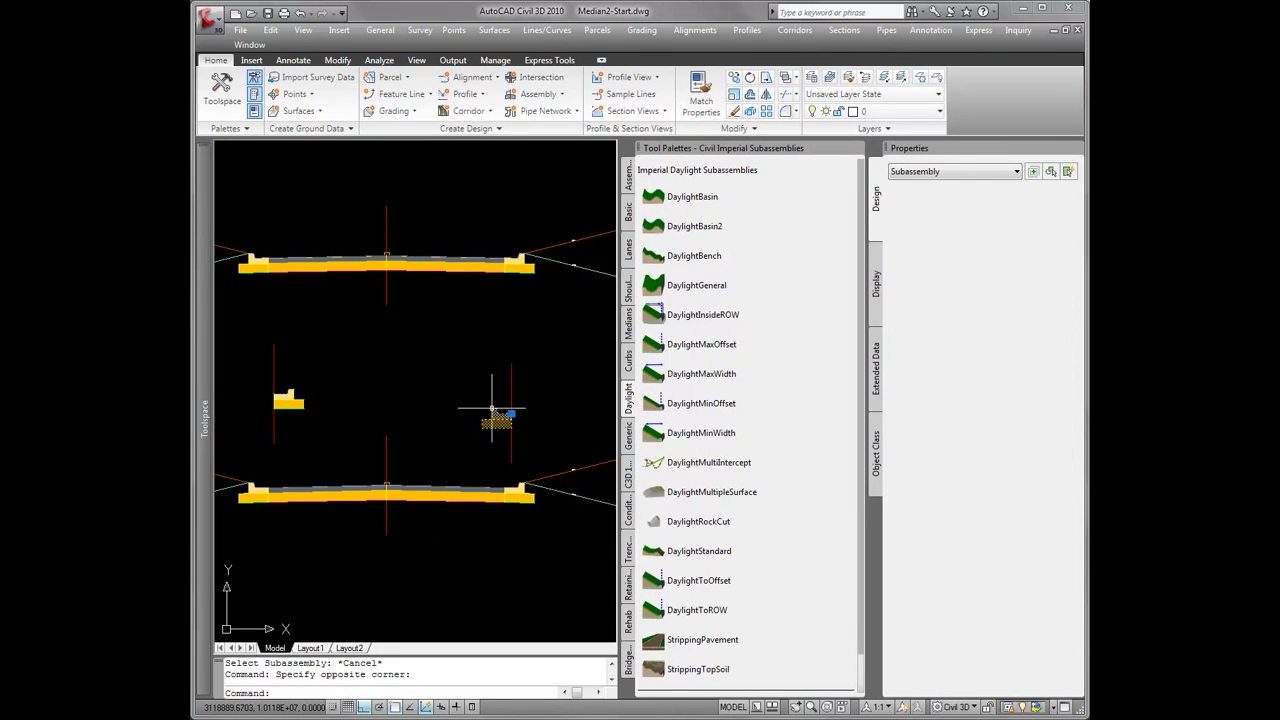
click(1013, 524)
click(1013, 524)
click(1018, 538)
click(1018, 540)
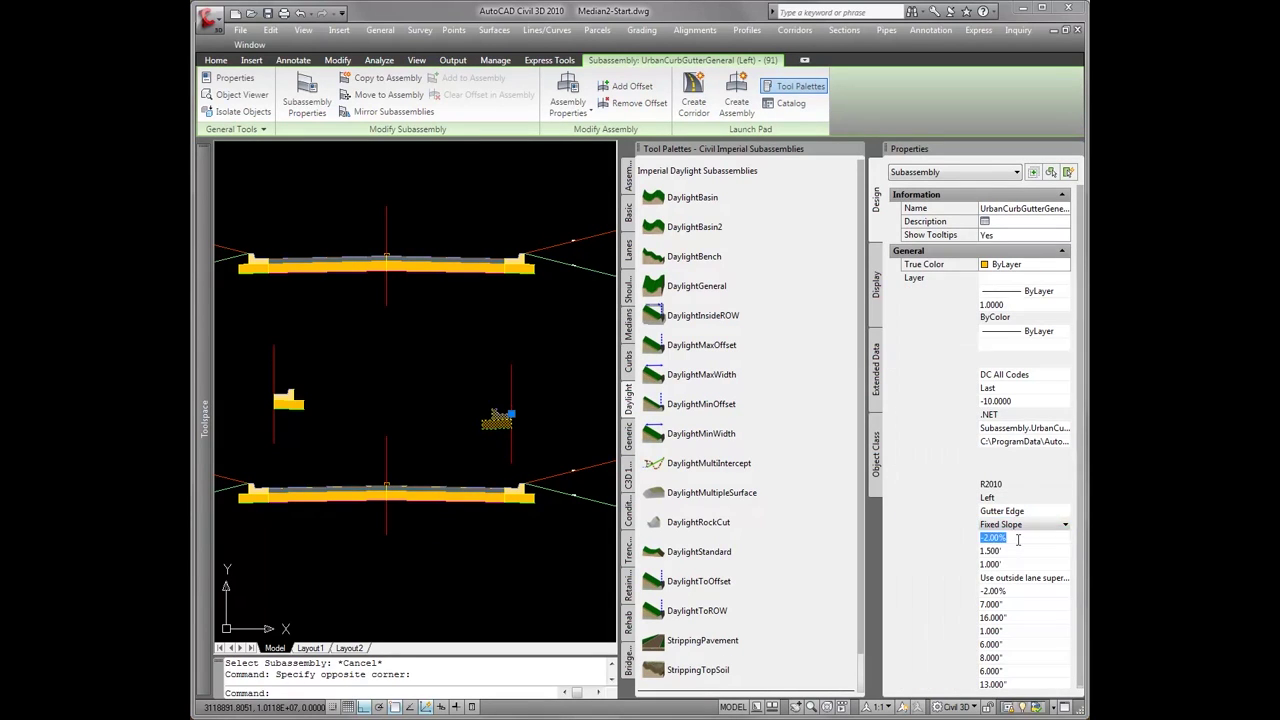
click(1018, 550)
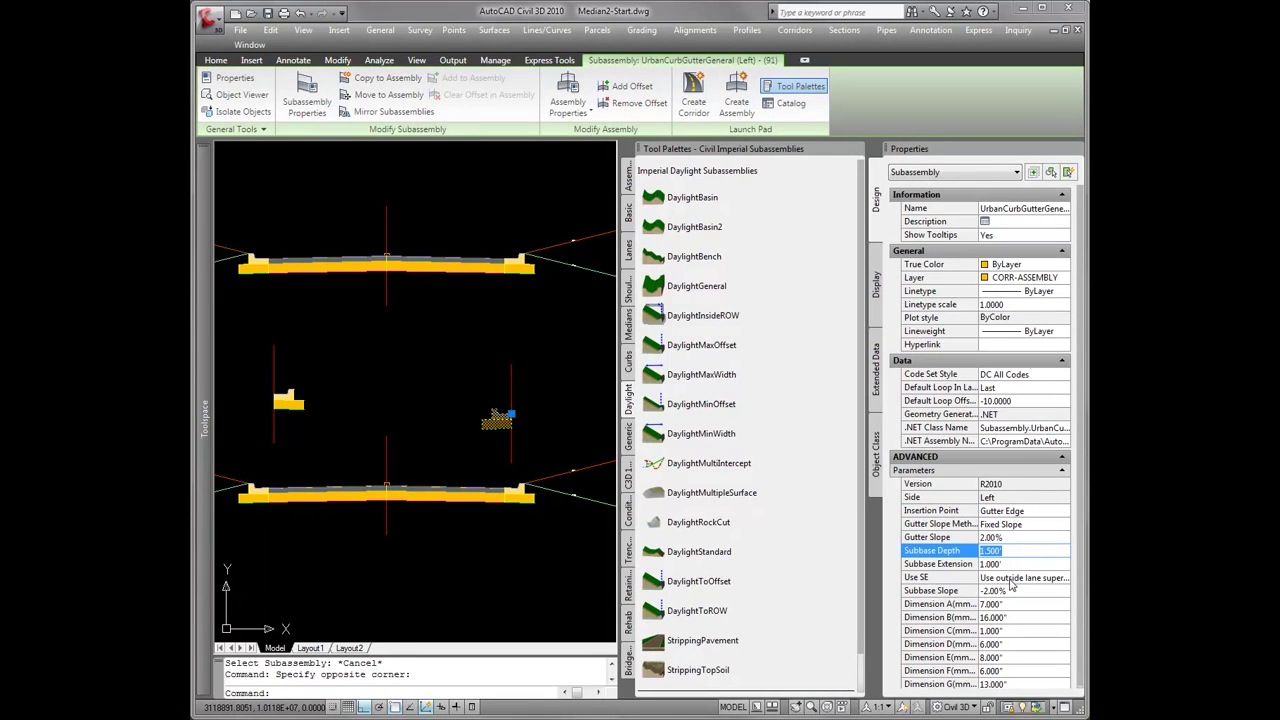
Set Use SE of the right offset's curb to a numeric % slope and edit its subbase slope
click(1012, 578)
click(1012, 598)
click(1012, 590)
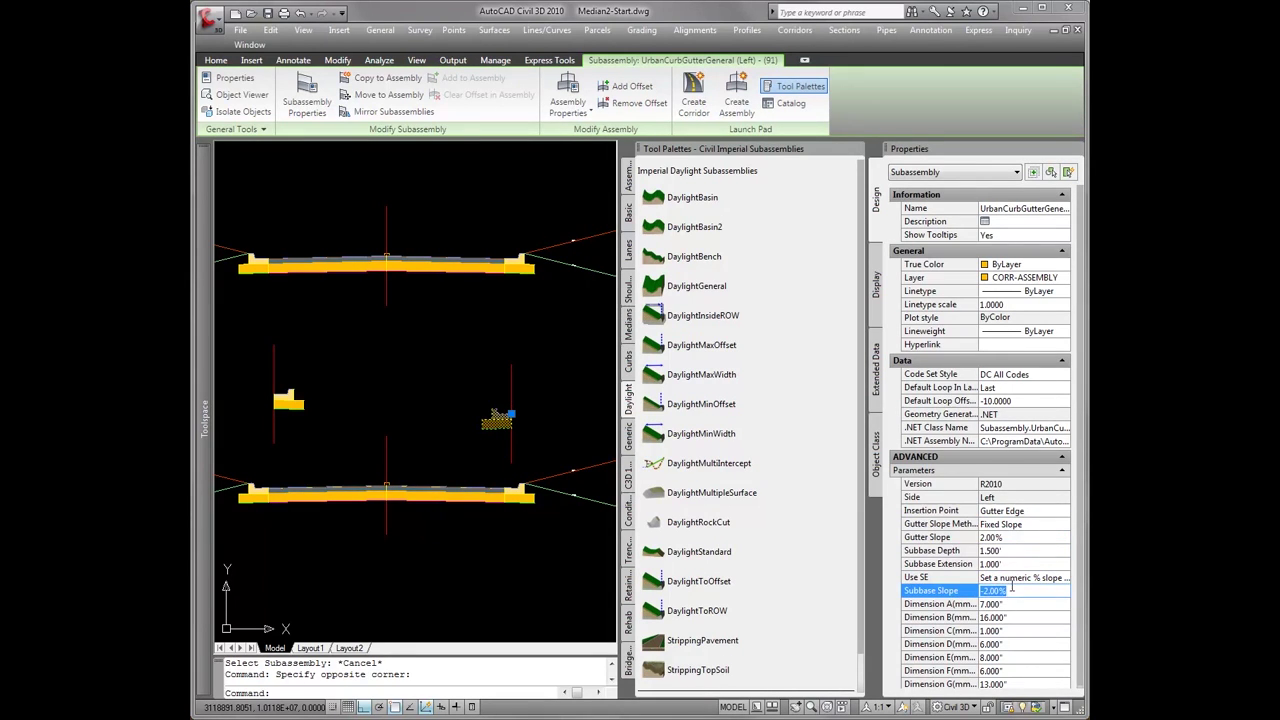
key(Escape)
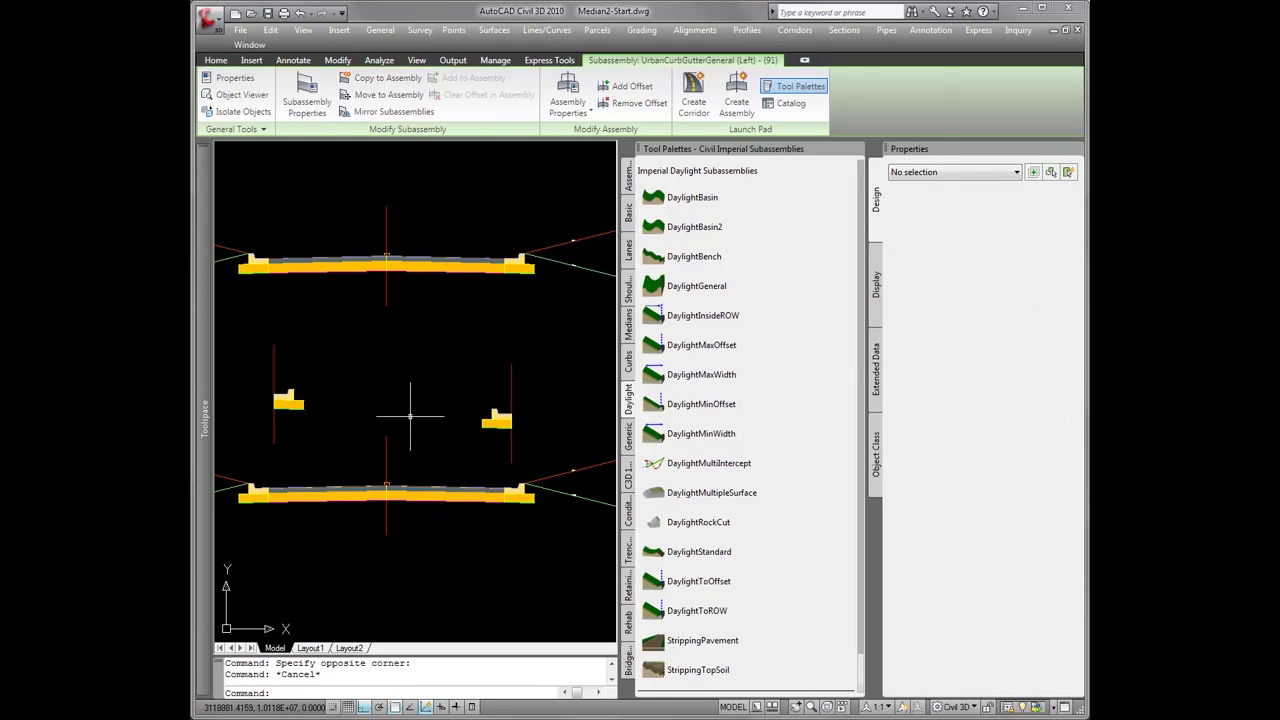
Set the gutter slope method of the left offset's curb to Fixed Slope and open its gutter slope for editing
click(300, 397)
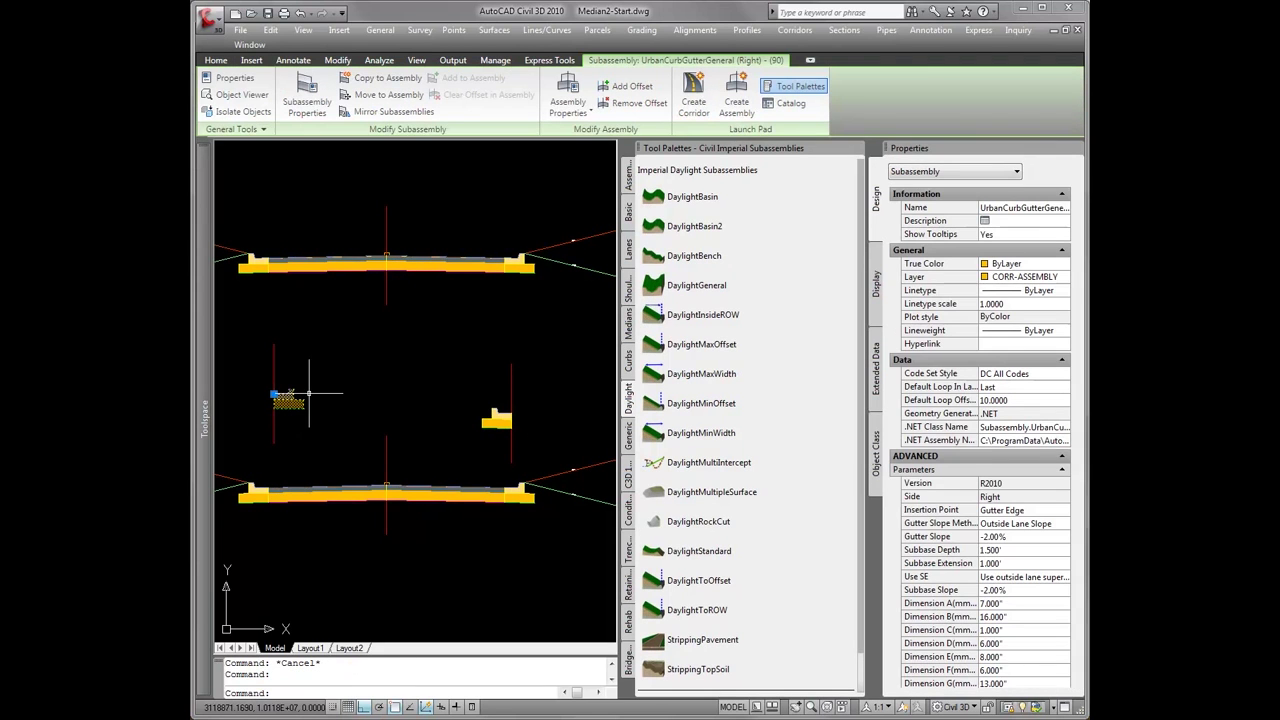
click(1020, 524)
click(1065, 524)
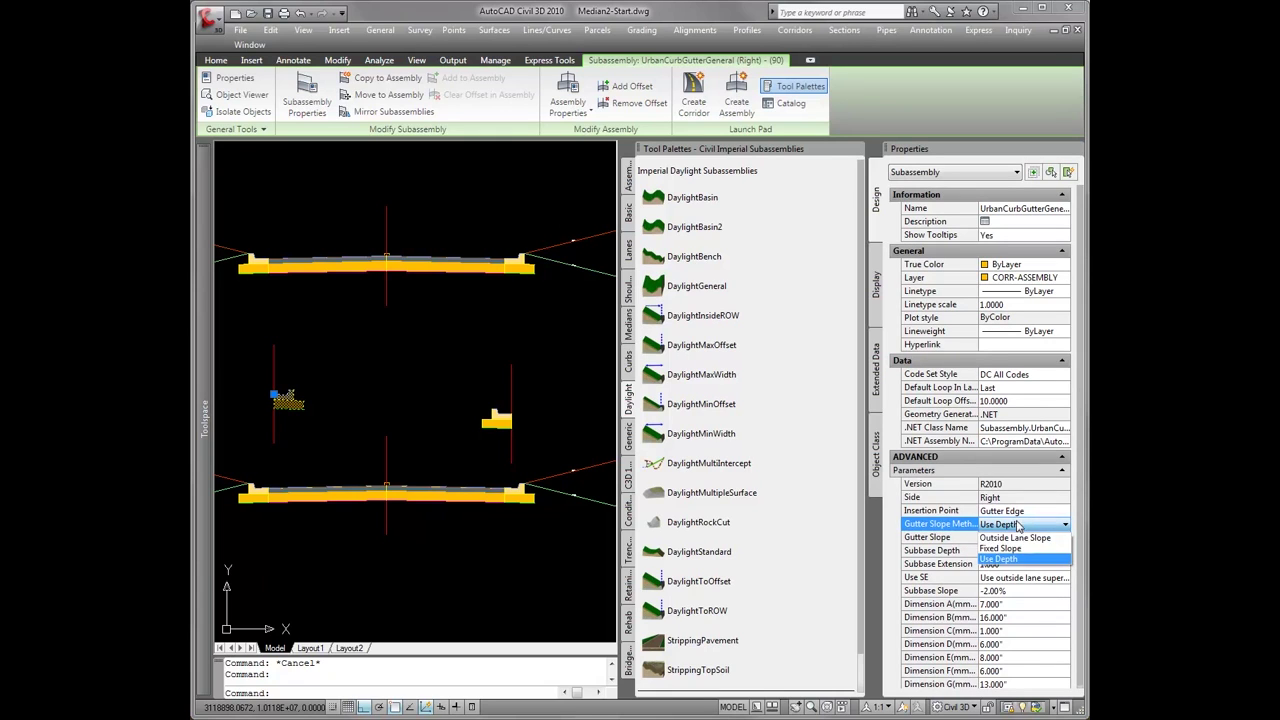
click(1010, 549)
click(1016, 537)
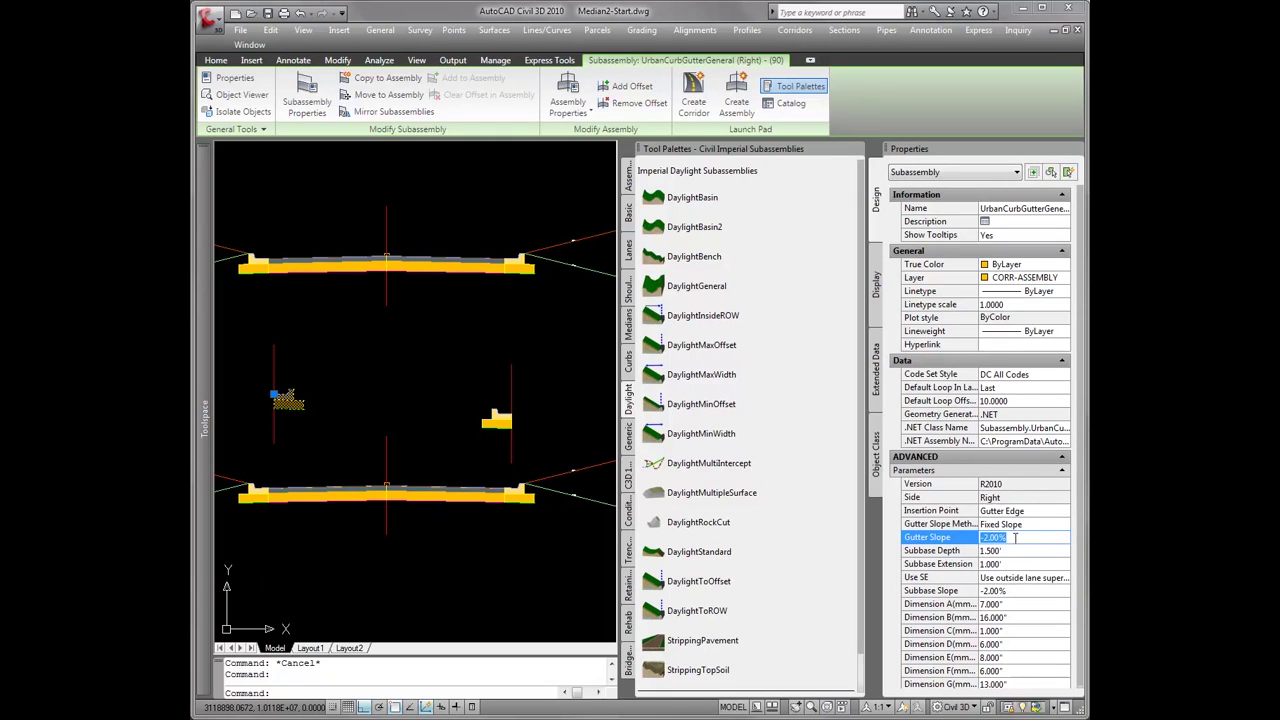
Set the left offset curb's gutter slope to 2%, superelevation use to a numeric % slope, and subbase slope to 2%
text(2)
key(Tab)
click(1020, 577)
click(1064, 577)
click(1020, 598)
click(1008, 591)
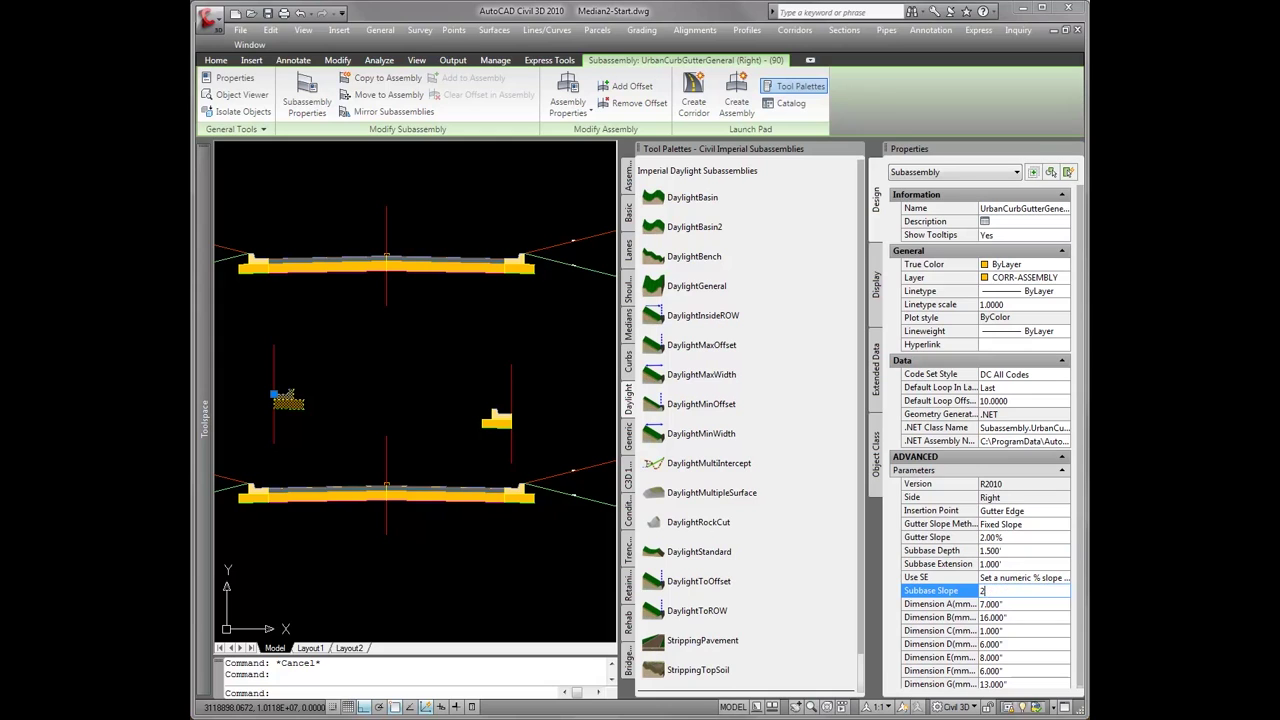
text(2)
key(Return)
click(383, 399)
key(Escape)
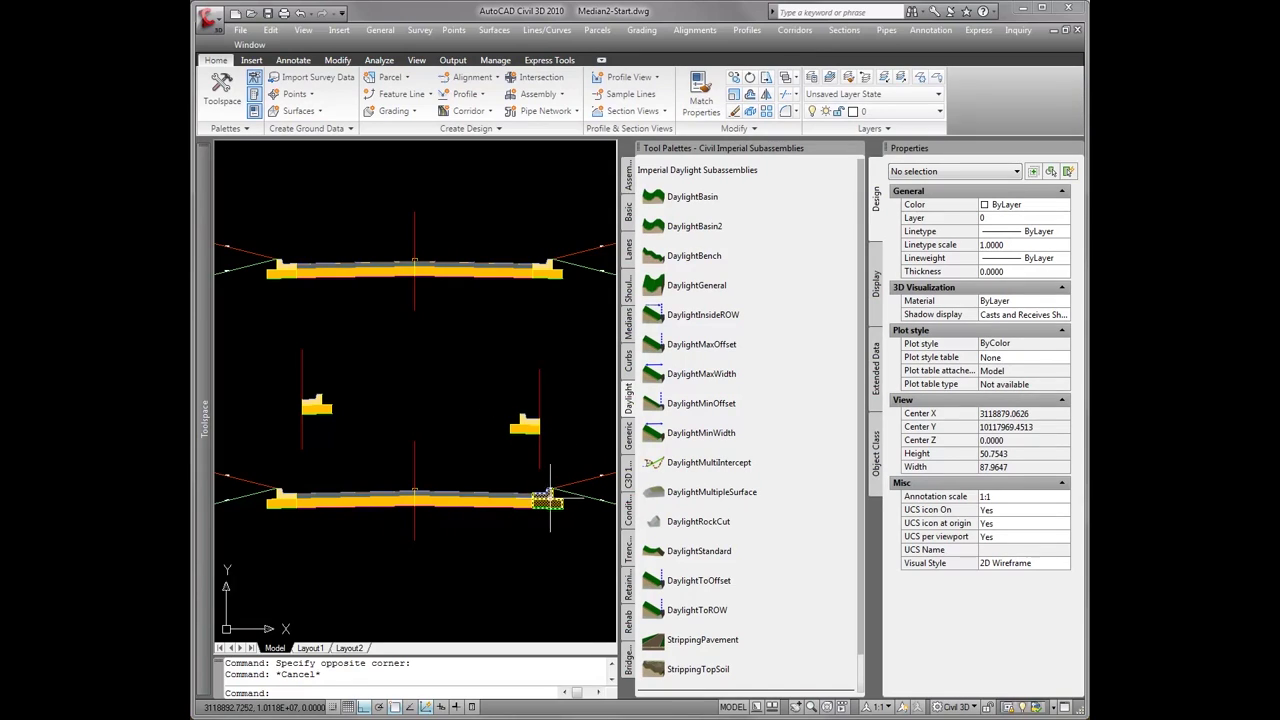
Add a MarkPoint subassembly with the point name target at the top back corner of the right offset's curb
click(628, 435)
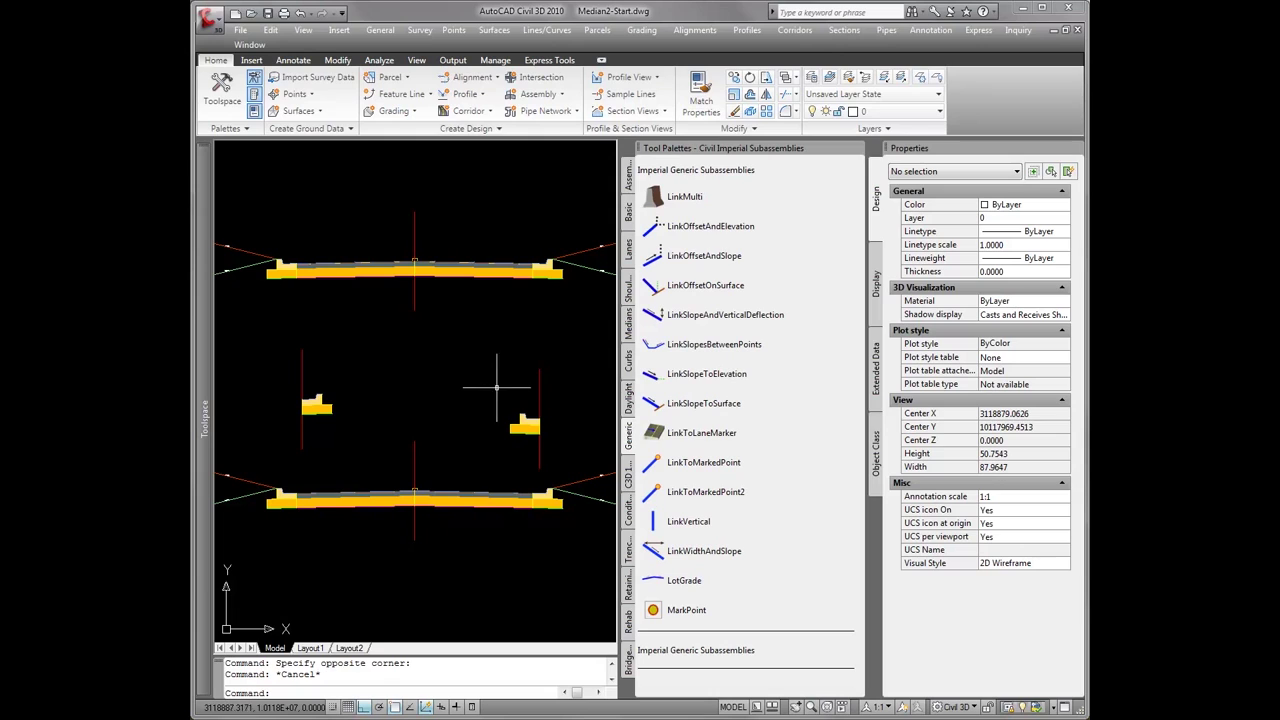
click(655, 612)
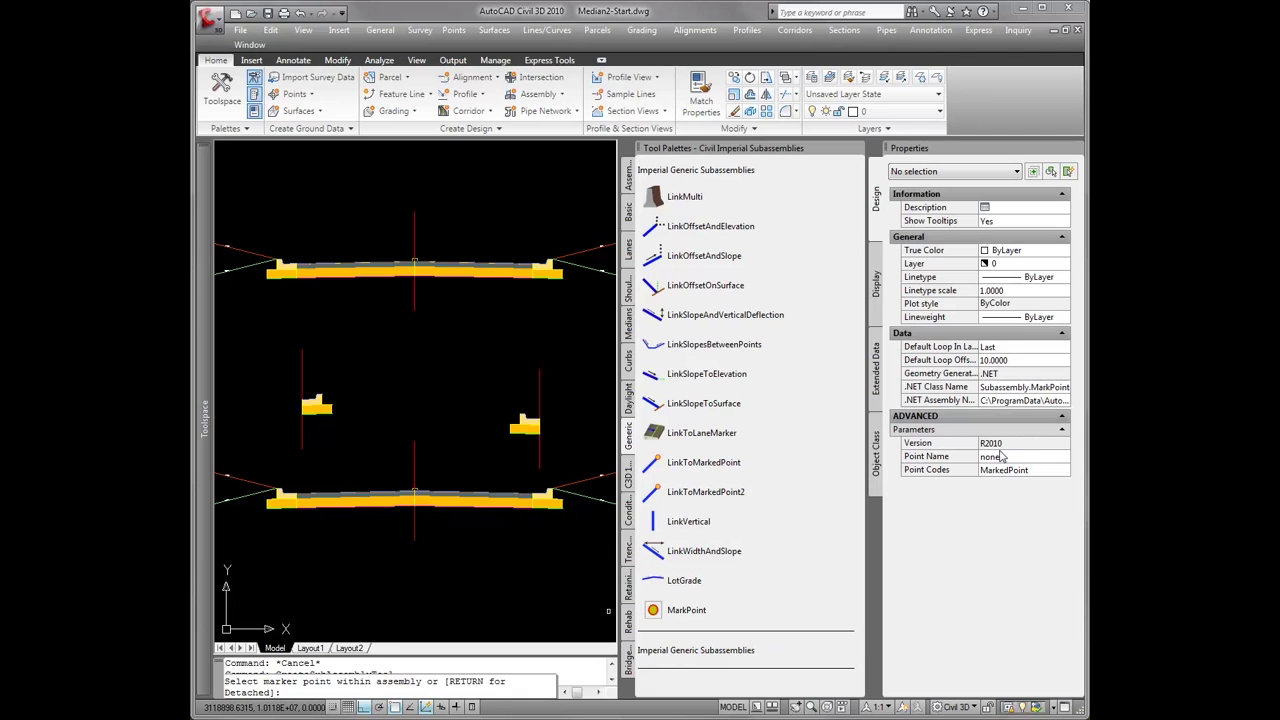
click(1003, 457)
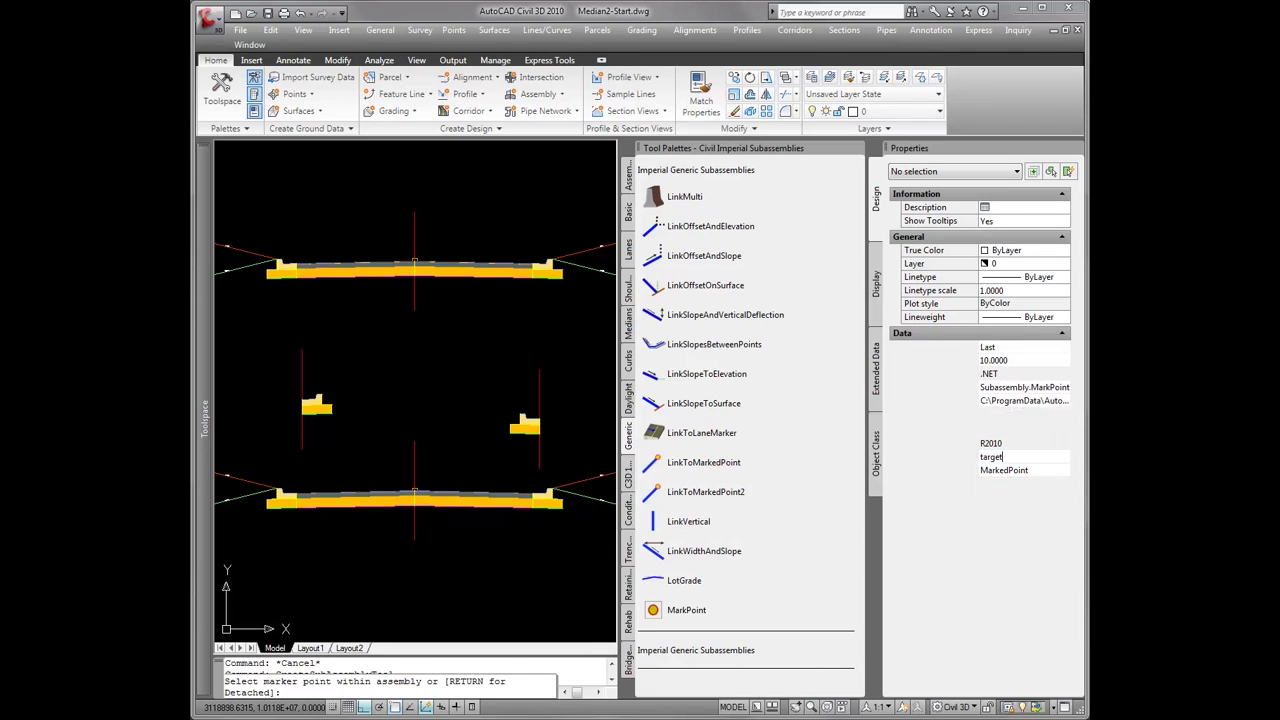
click(537, 351)
scroll(537, 351, up, 6)
middle_drag(495, 444, 483, 458)
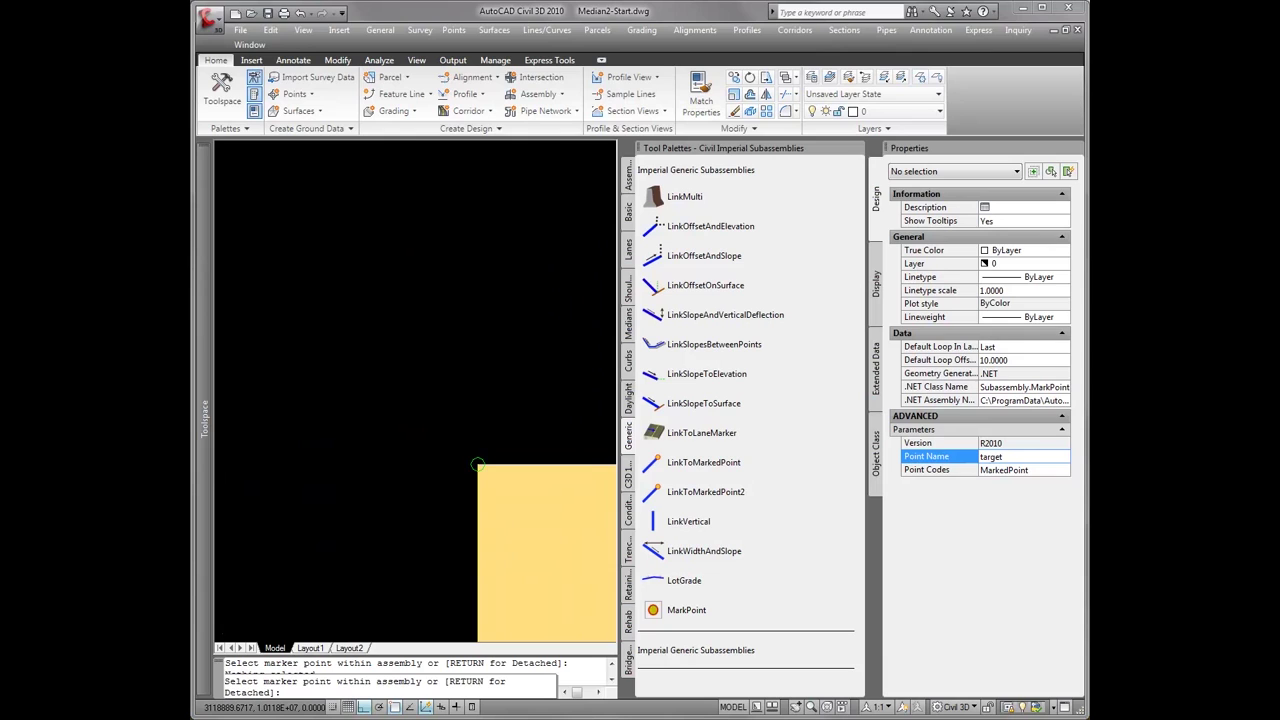
scroll(480, 451, down, 8)
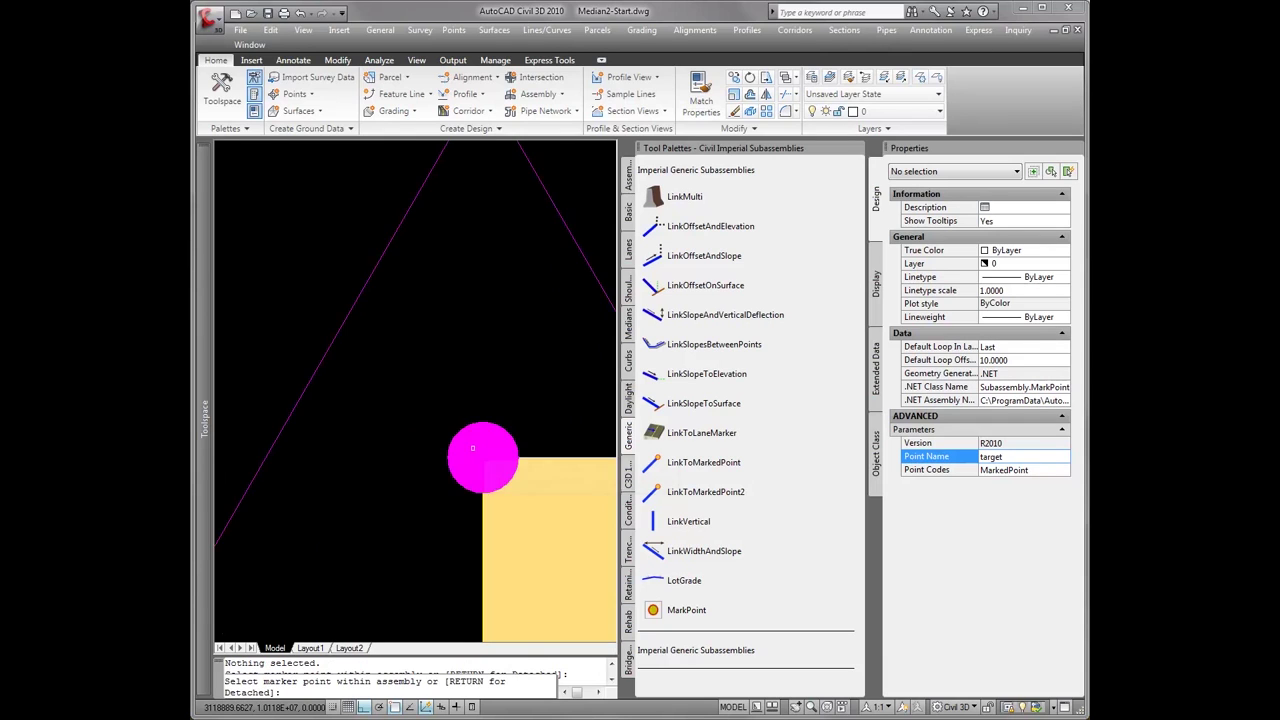
click(415, 407)
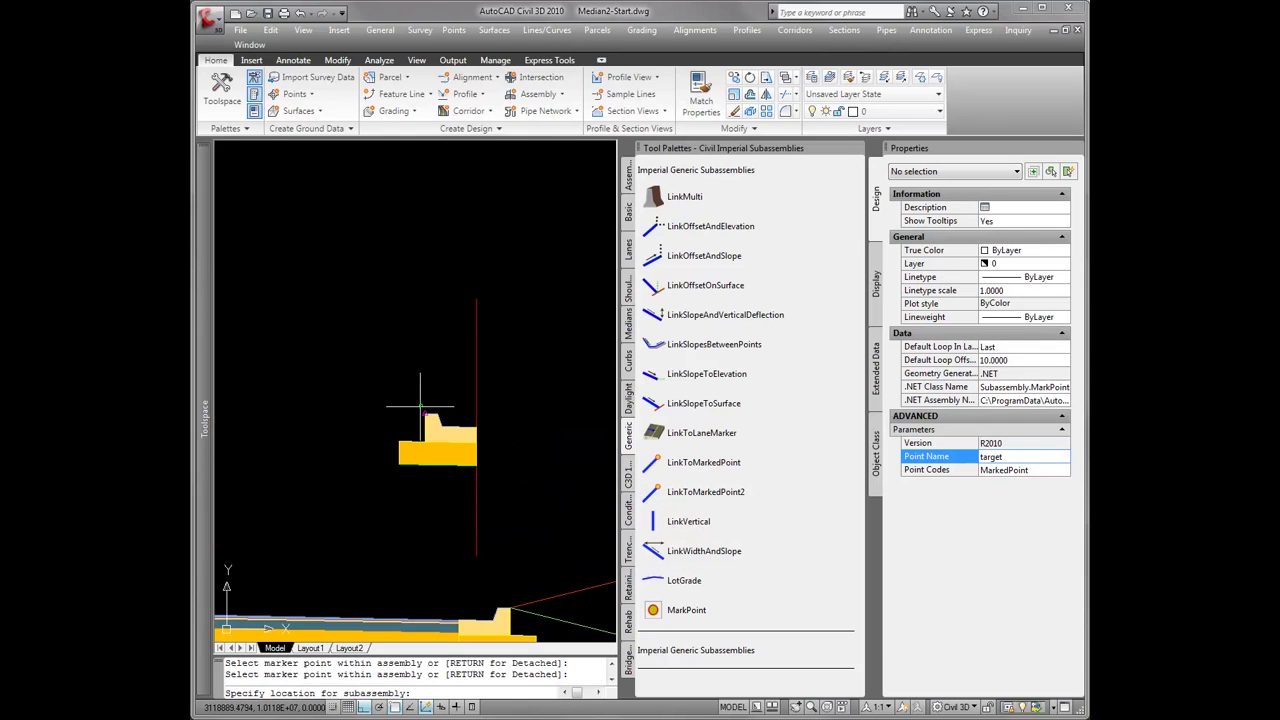
Set the drawing's annotation scale to 1:20
click(878, 707)
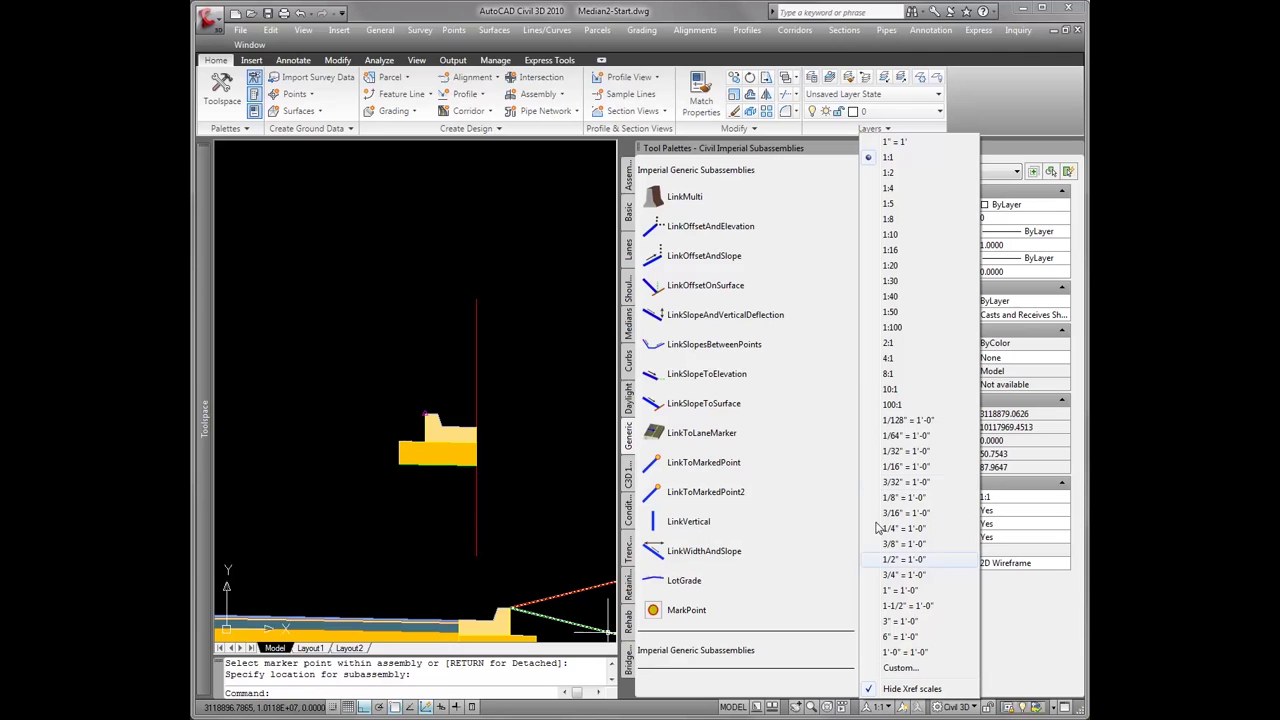
click(900, 265)
scroll(383, 349, down, 5)
middle_drag(427, 362, 423, 354)
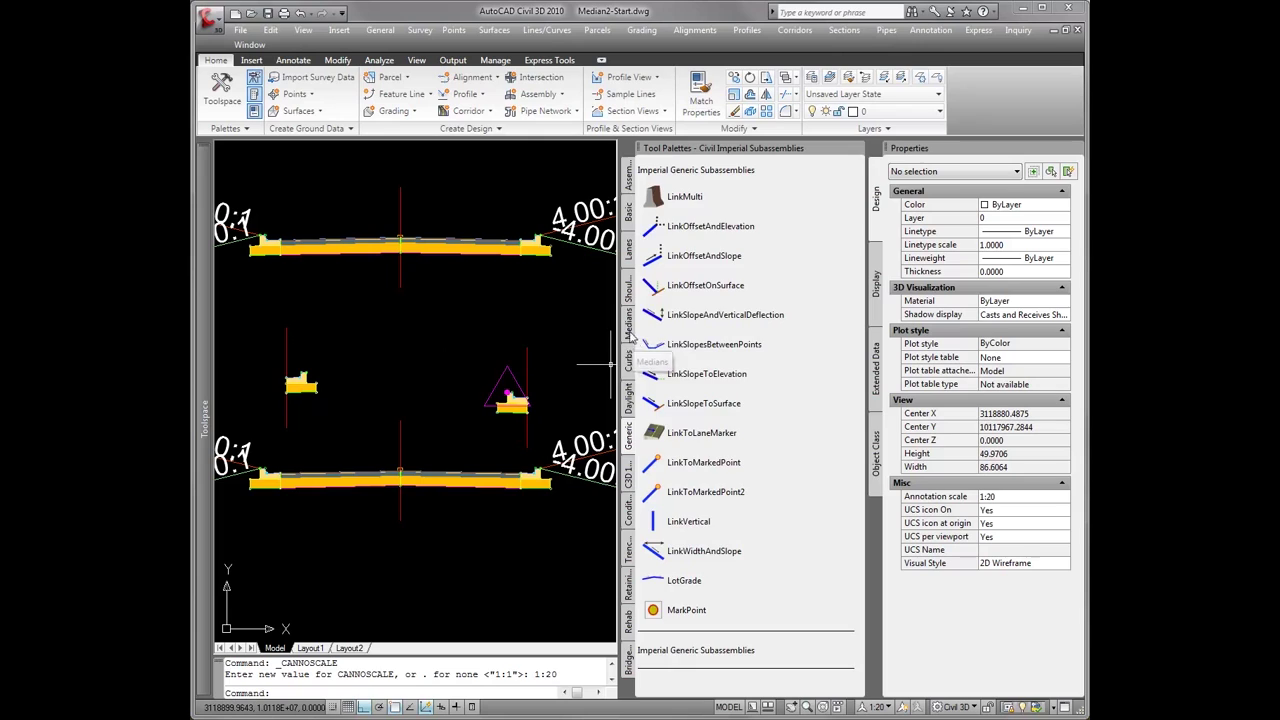
Attach a MedianRaisedConstantSlope subassembly with marked point target to the top back corner of the left offset's curb
click(630, 338)
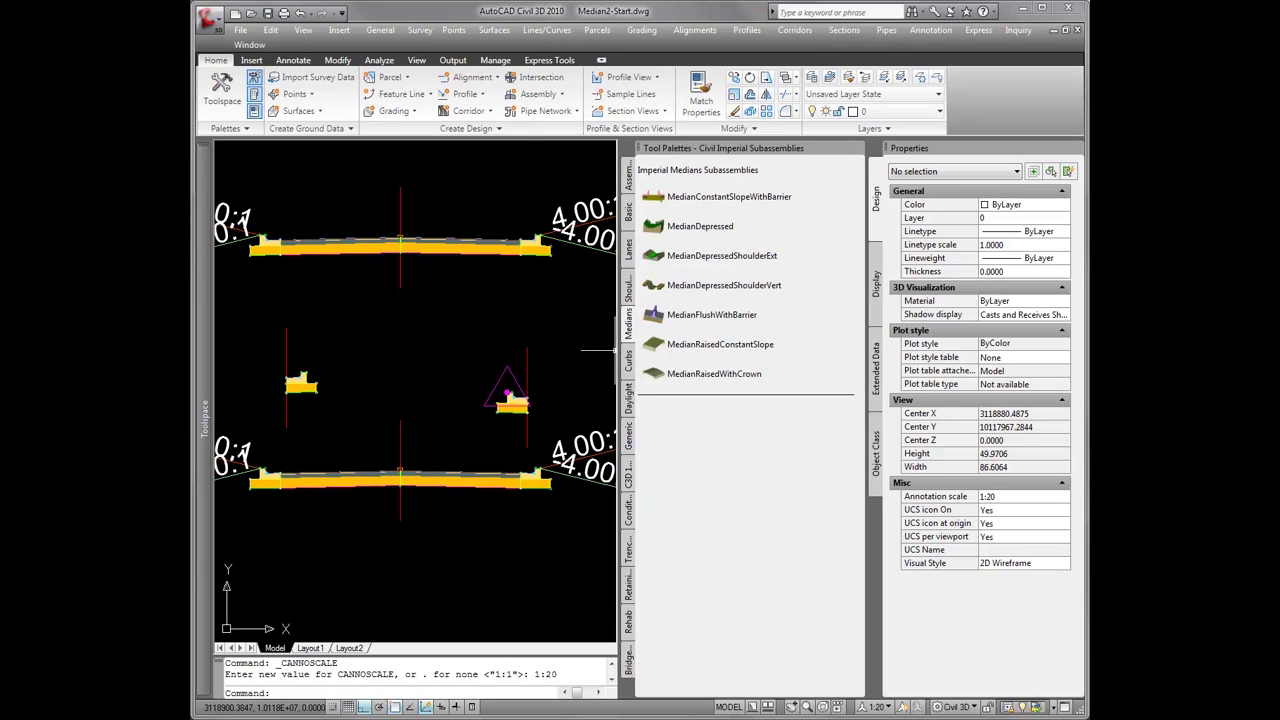
click(668, 348)
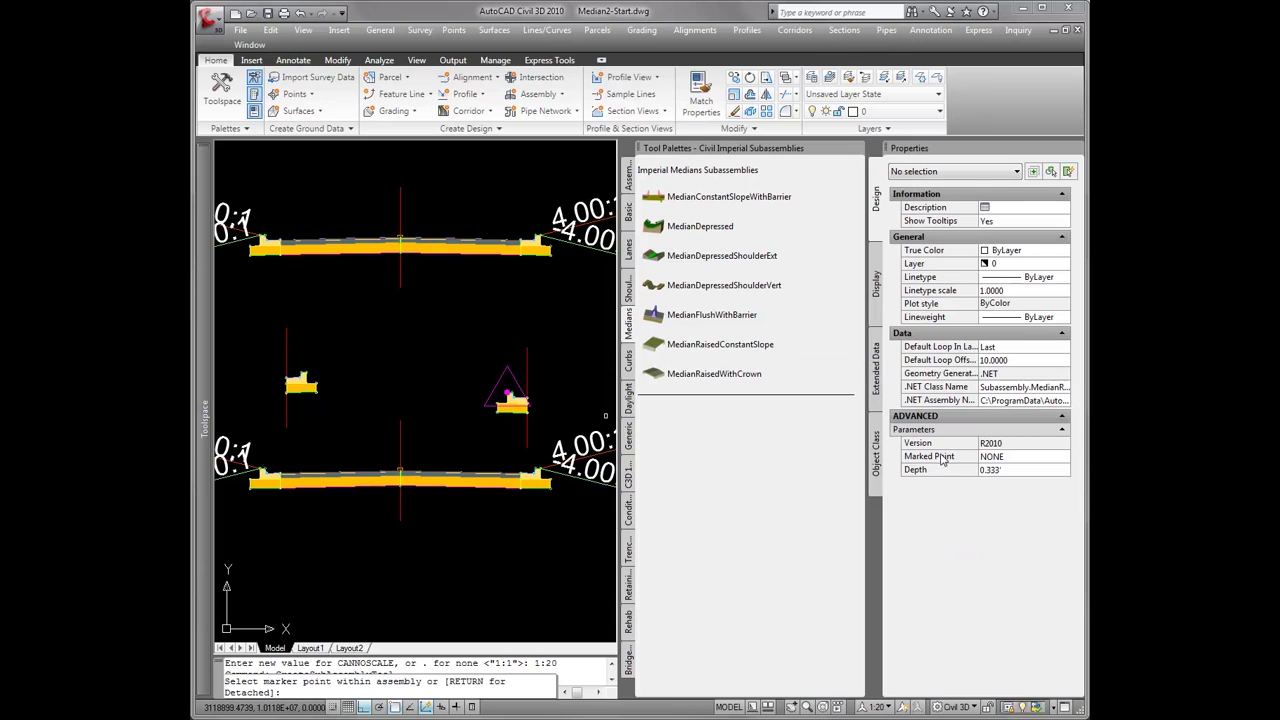
click(1019, 457)
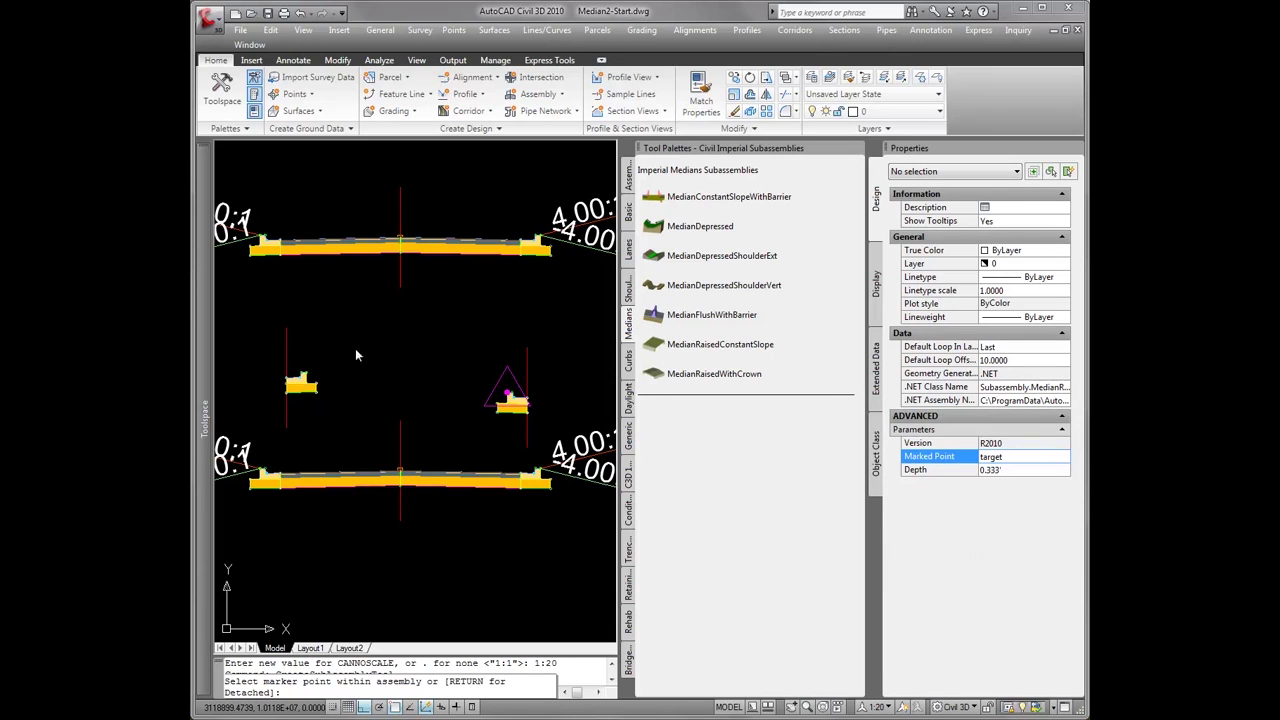
key(Return)
scroll(320, 368, up, 8)
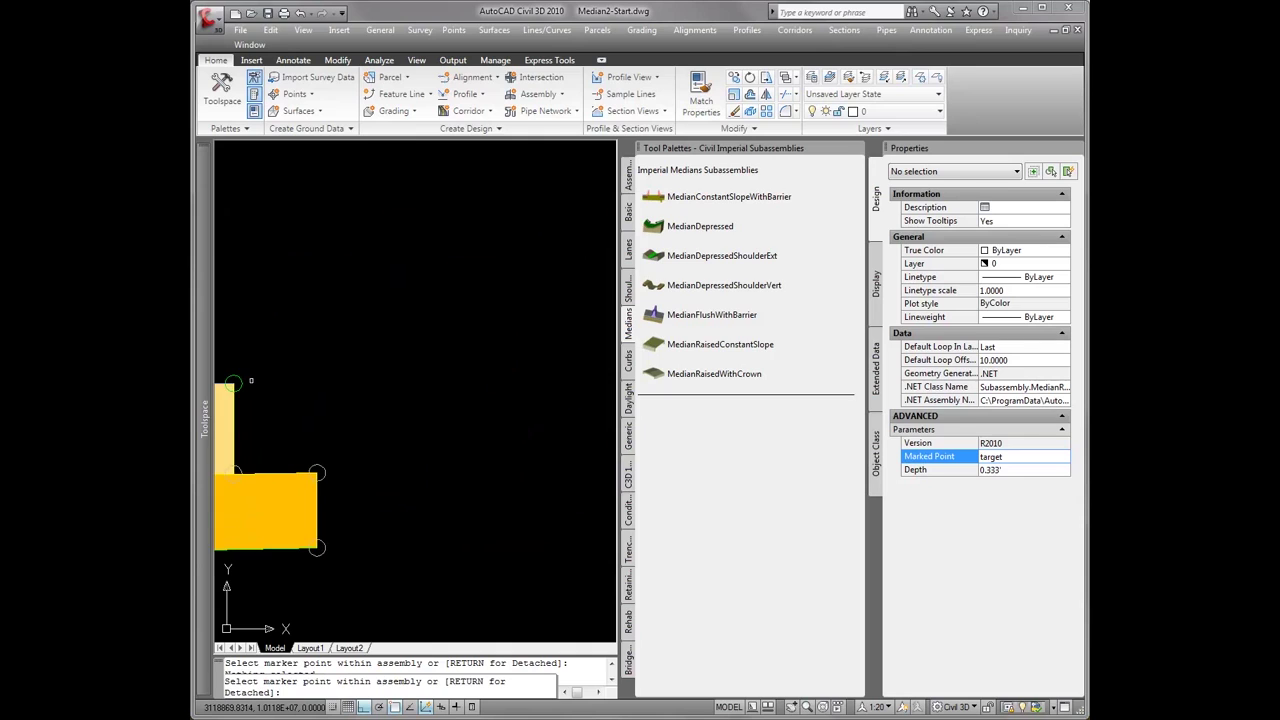
scroll(345, 383, down, 8)
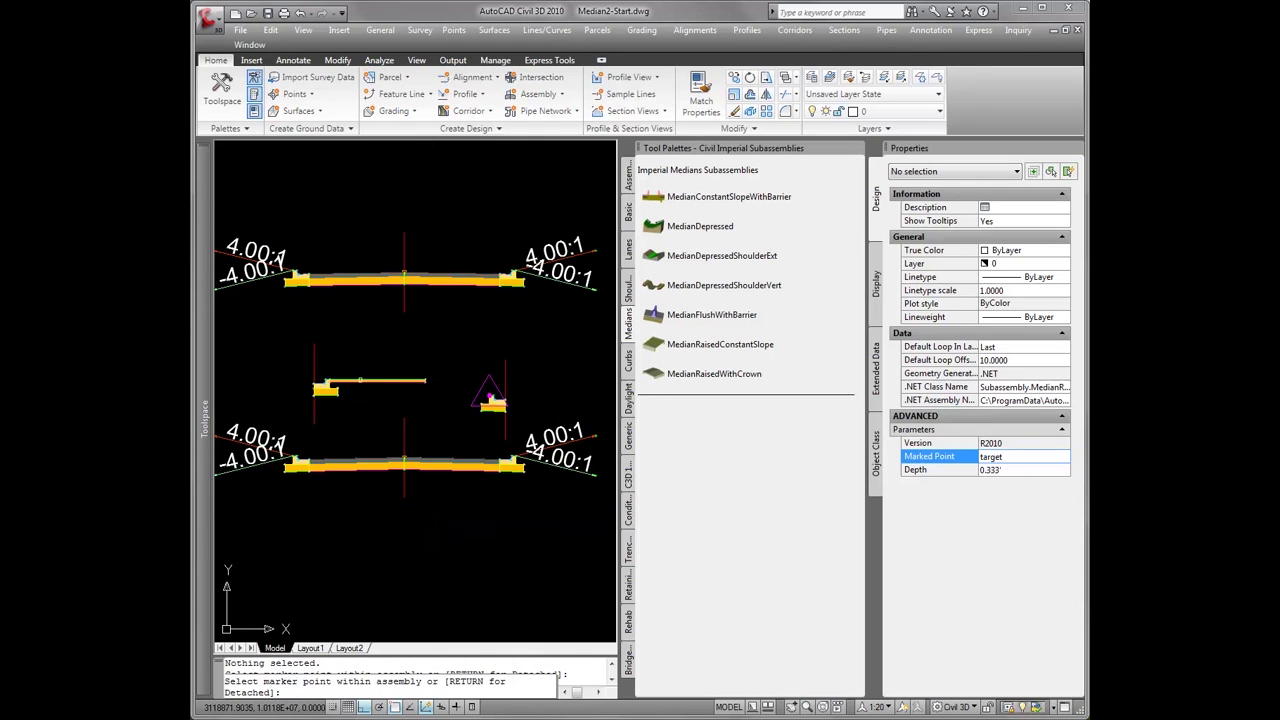
click(381, 383)
key(Return)
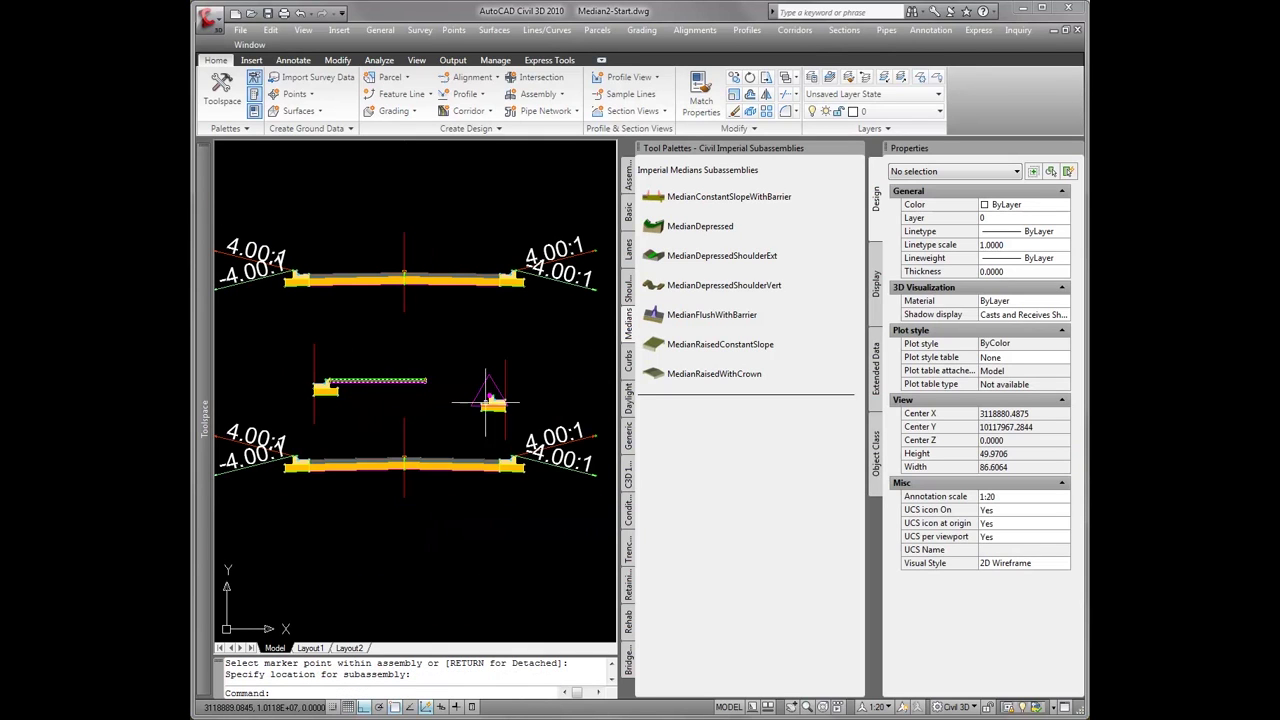
Review the order of MarkPoint and MedianRaisedConstantSlope in the Median assembly's construction properties, and accept them
scroll(483, 400, up, 2)
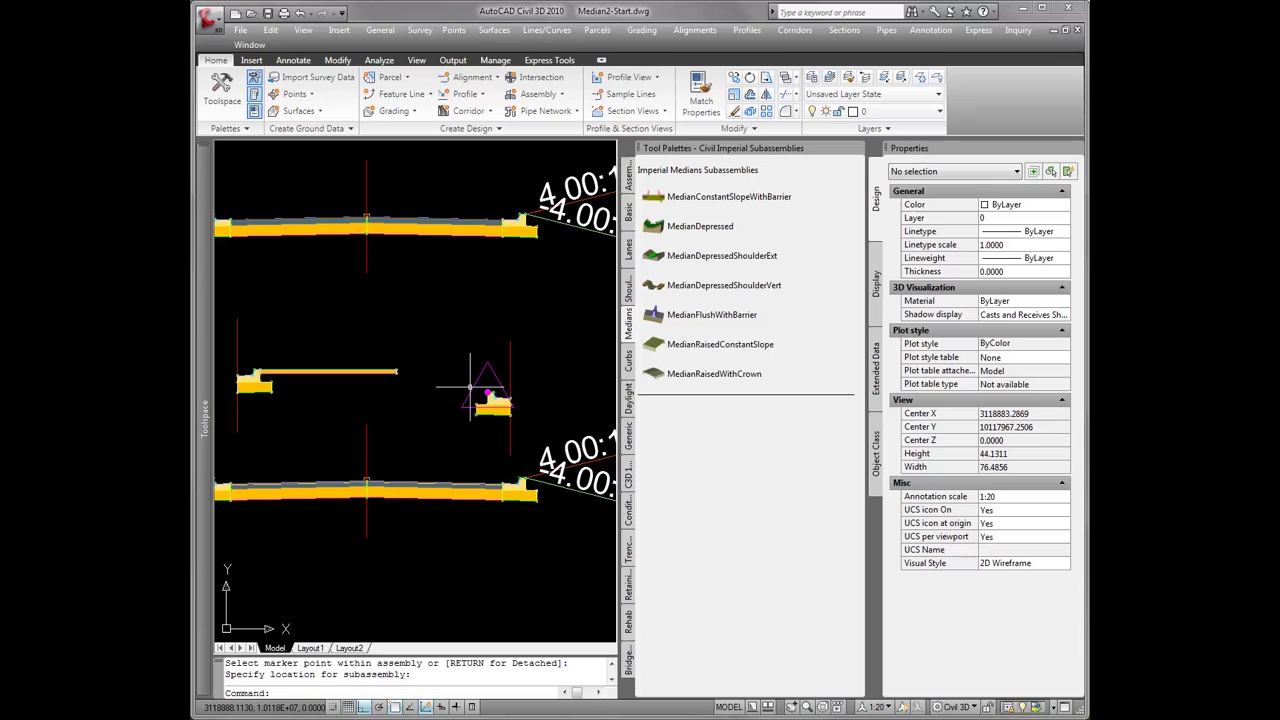
click(485, 386)
click(342, 436)
right_click(348, 425)
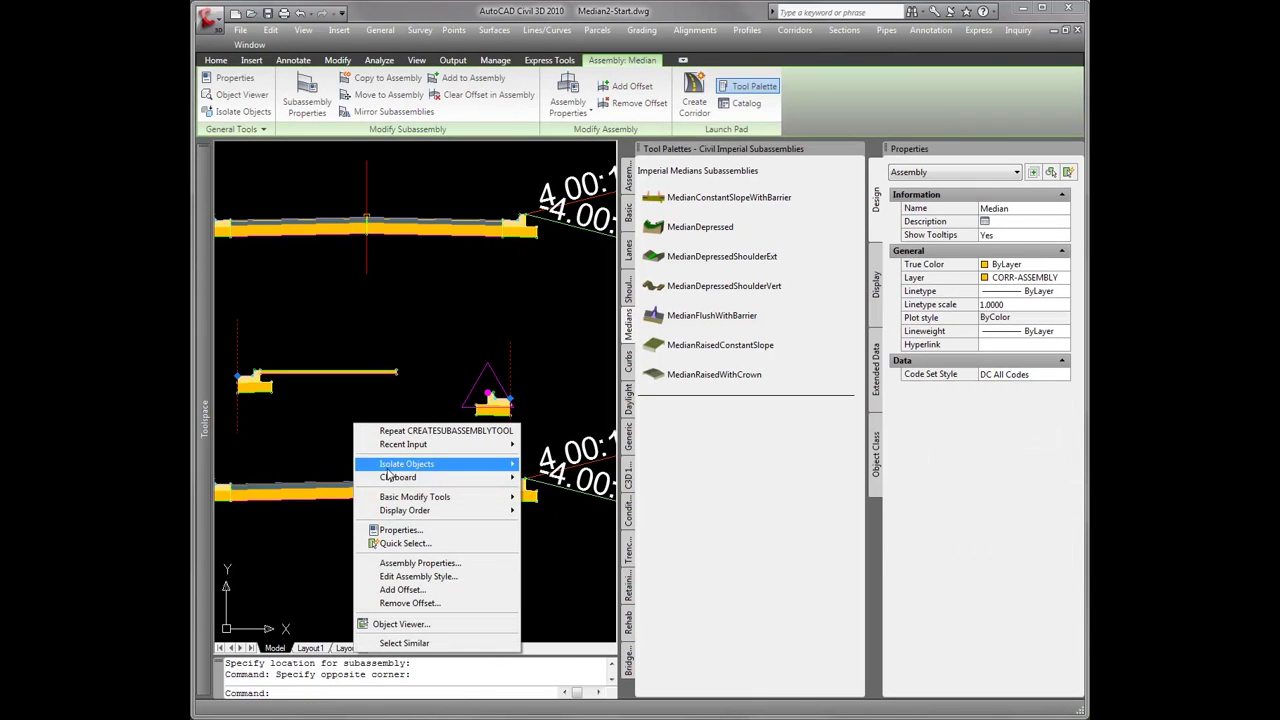
click(450, 565)
click(305, 274)
click(312, 441)
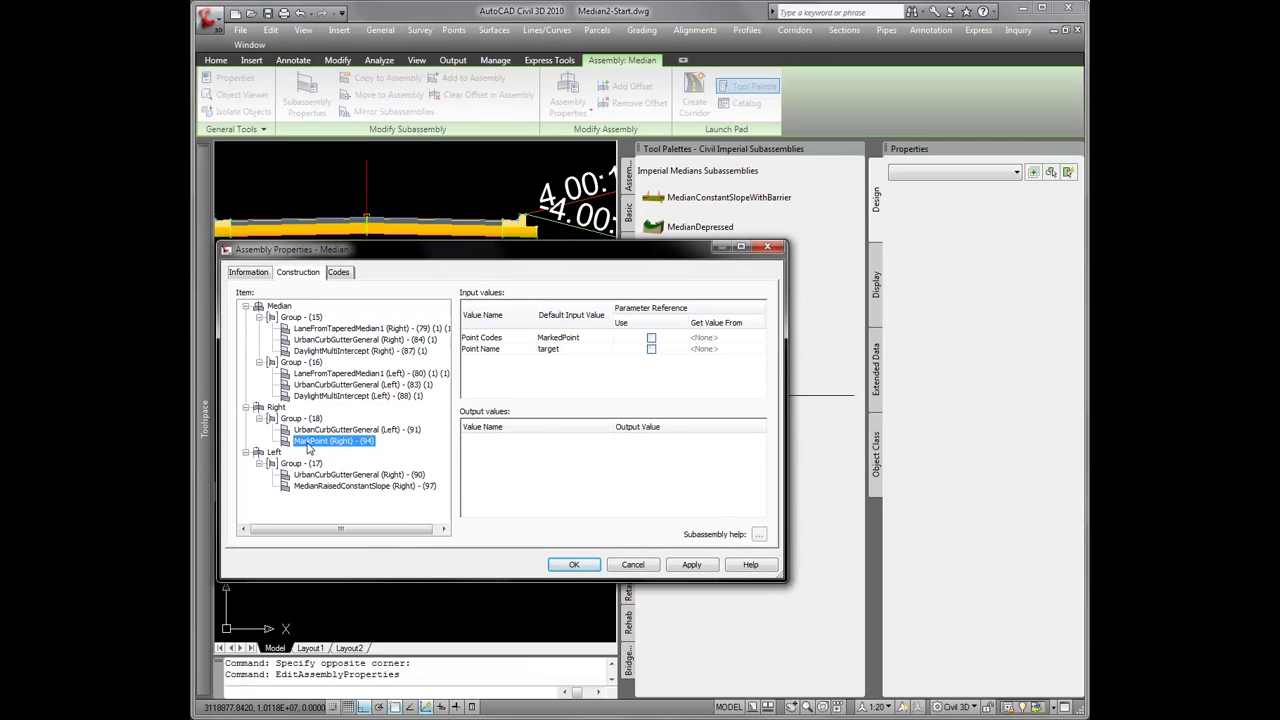
click(315, 487)
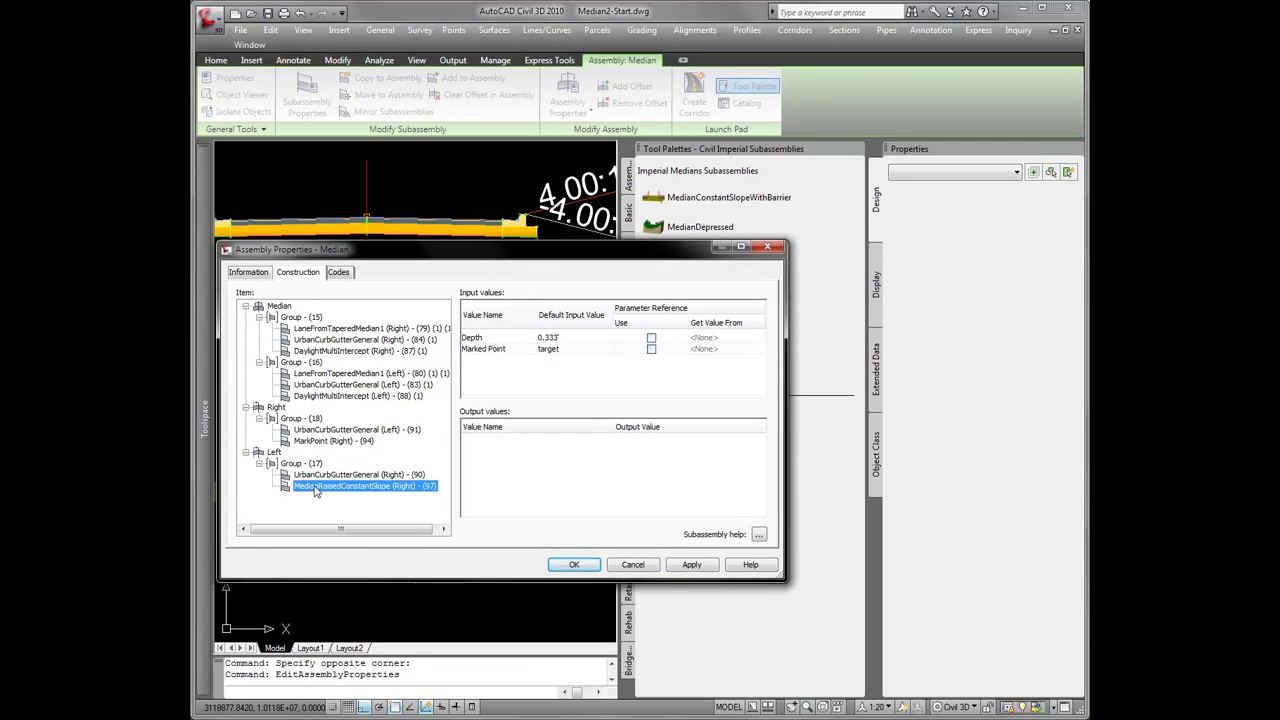
mouse_move(397, 262)
mouse_down()
mouse_move(488, 369)
mouse_move(590, 409)
mouse_up()
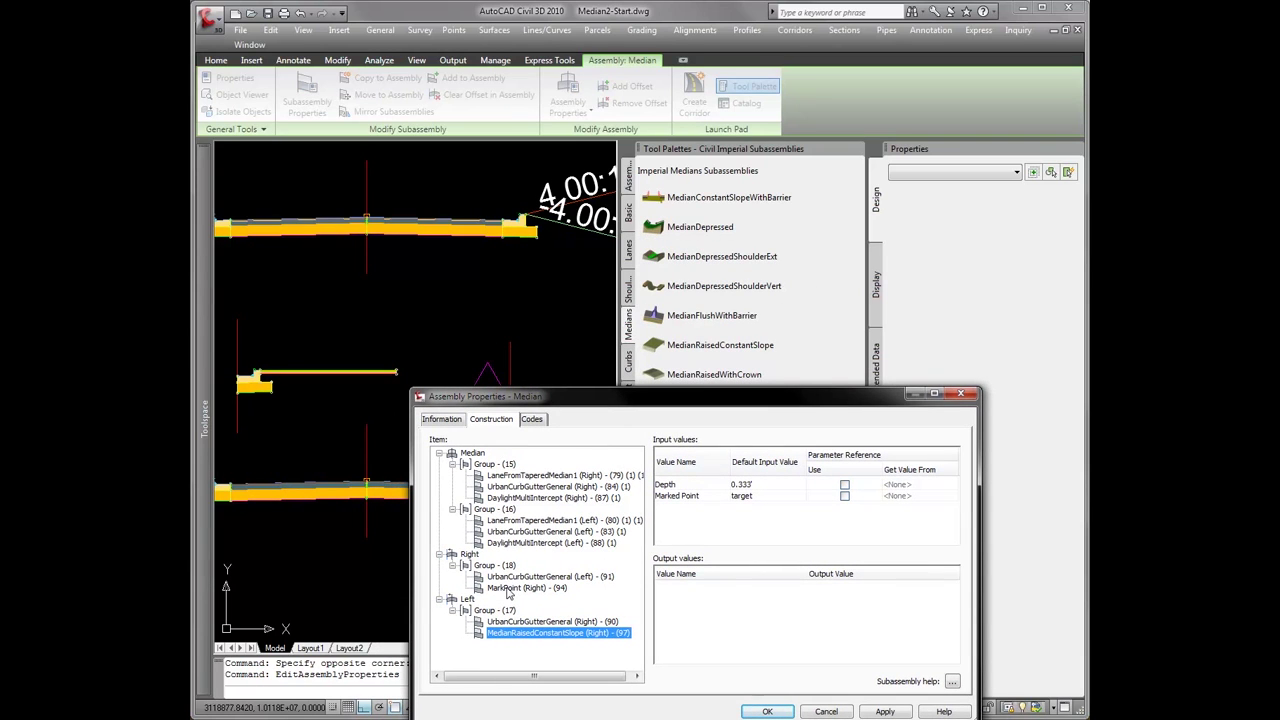
click(884, 712)
click(770, 711)
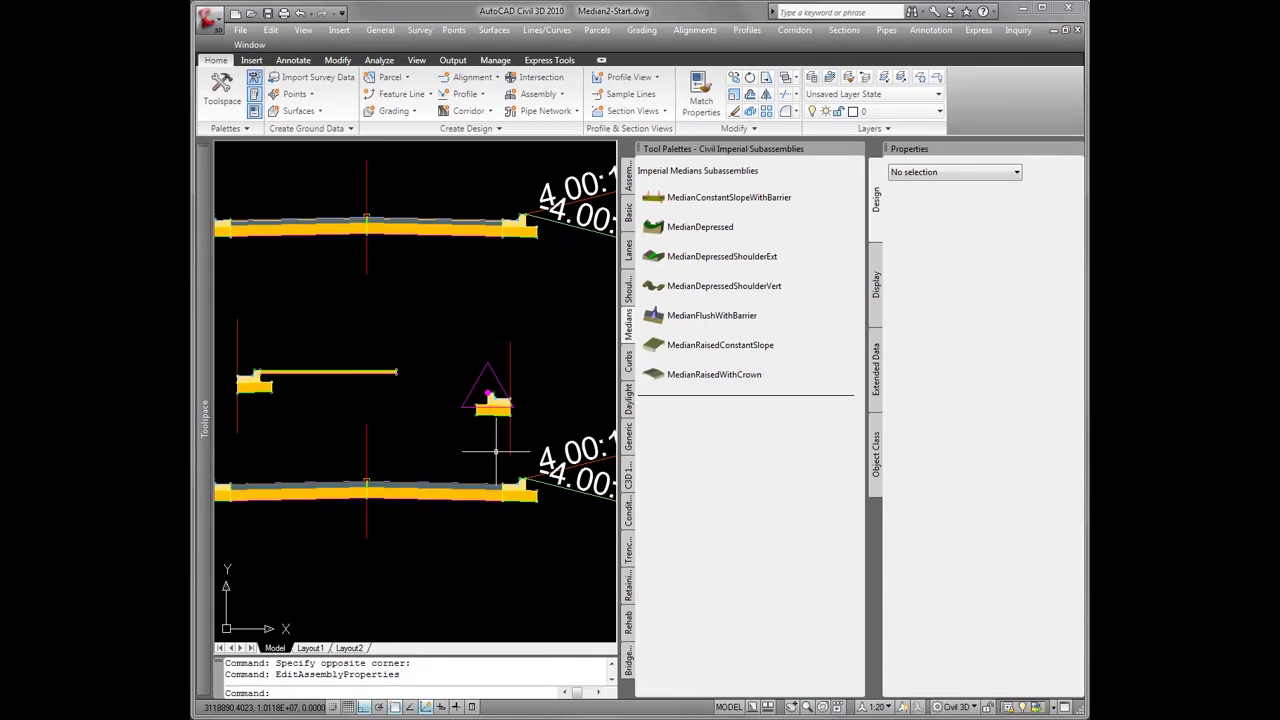
Close the Tool Palettes and Properties windows to enlarge the drawing area
scroll(462, 458, down, 2)
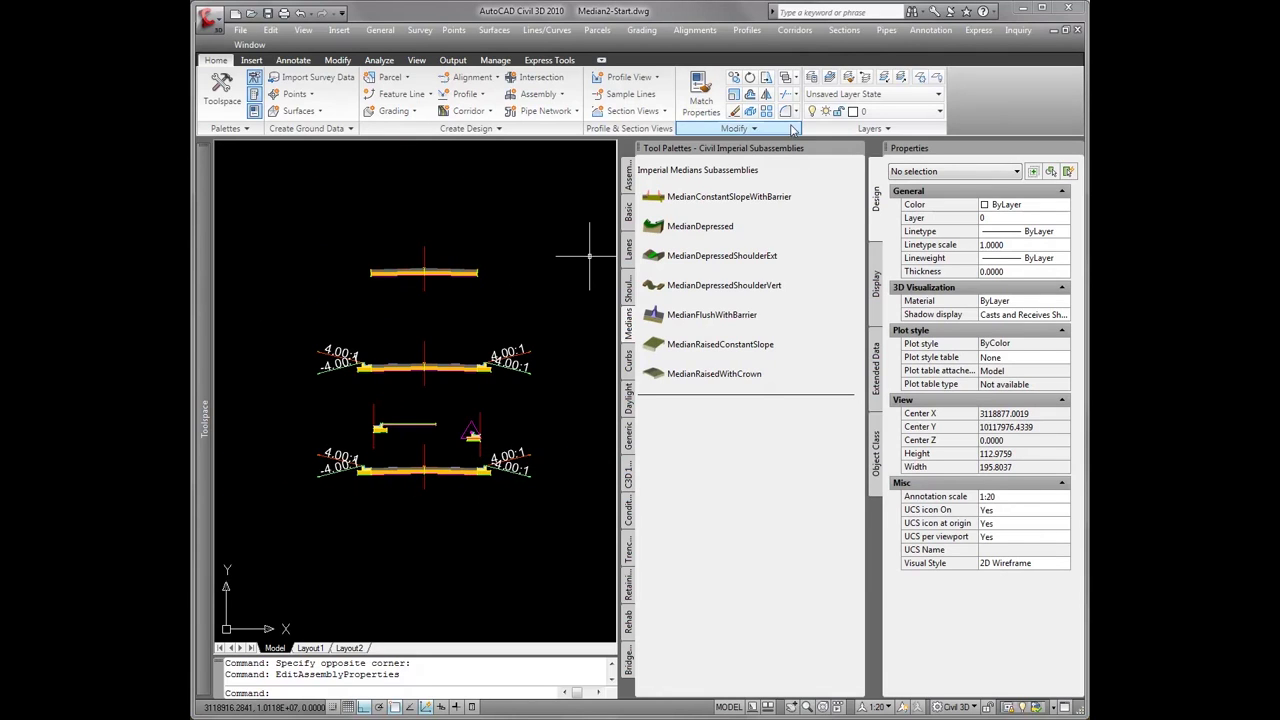
click(856, 148)
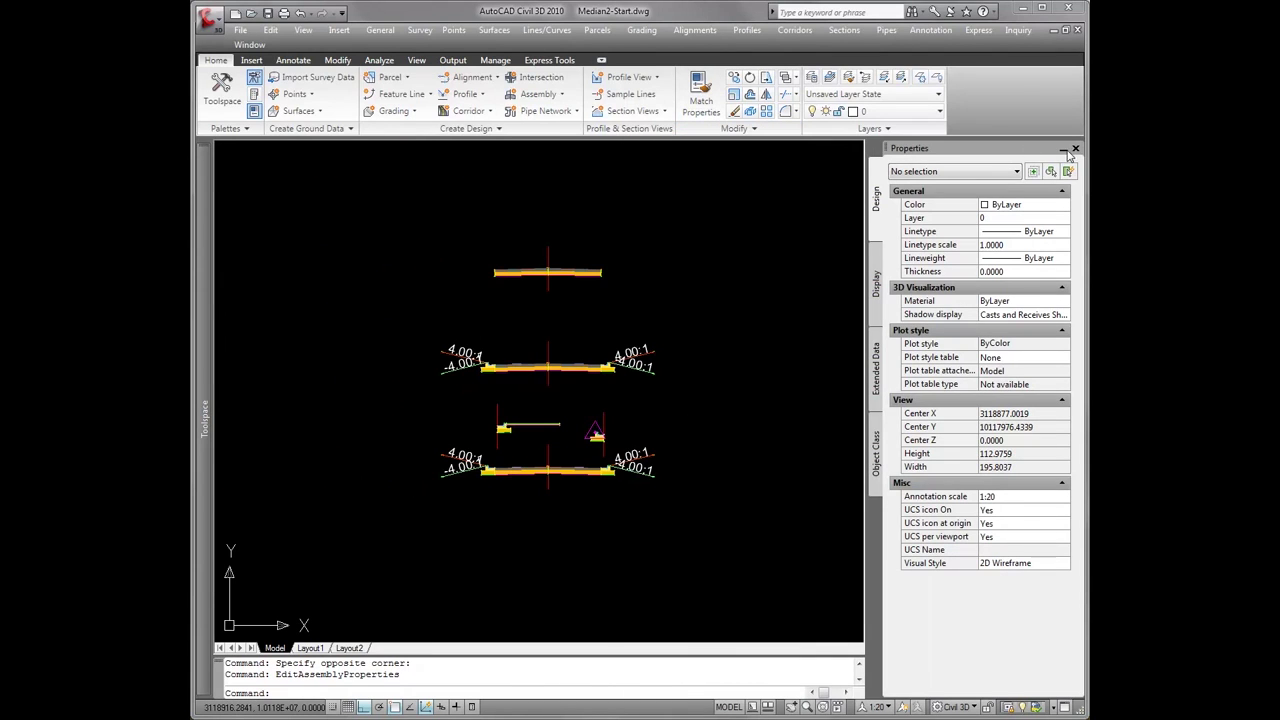
click(1075, 148)
Start creating a corridor with Domain Drive as the baseline alignment and Domain Drive-FG as the profile
scroll(737, 286, down, 3)
middle_drag(546, 315, 610, 291)
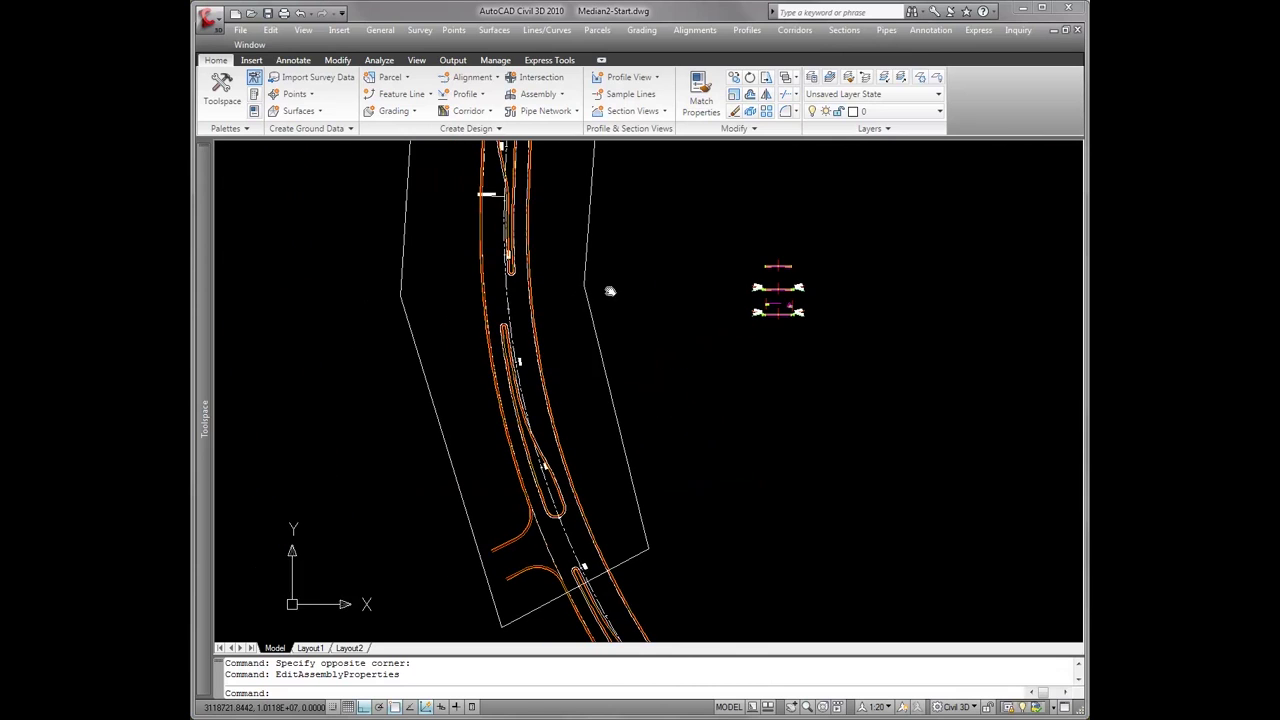
click(454, 111)
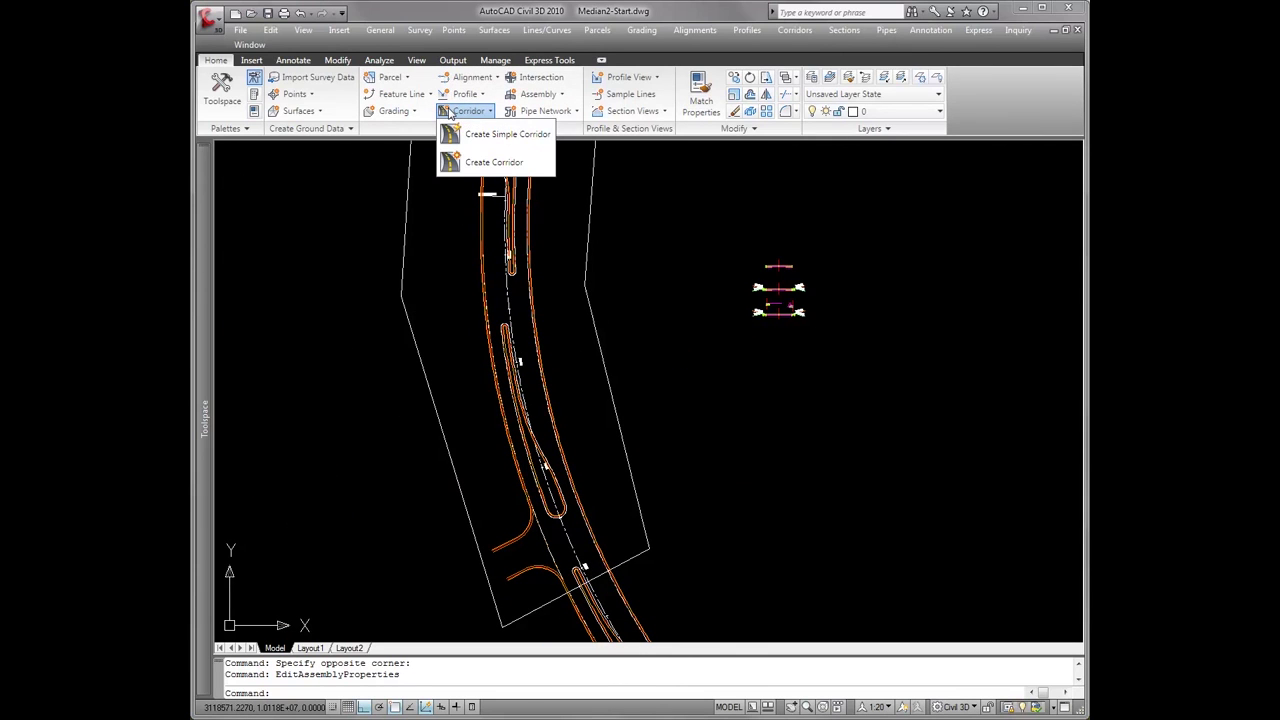
click(494, 162)
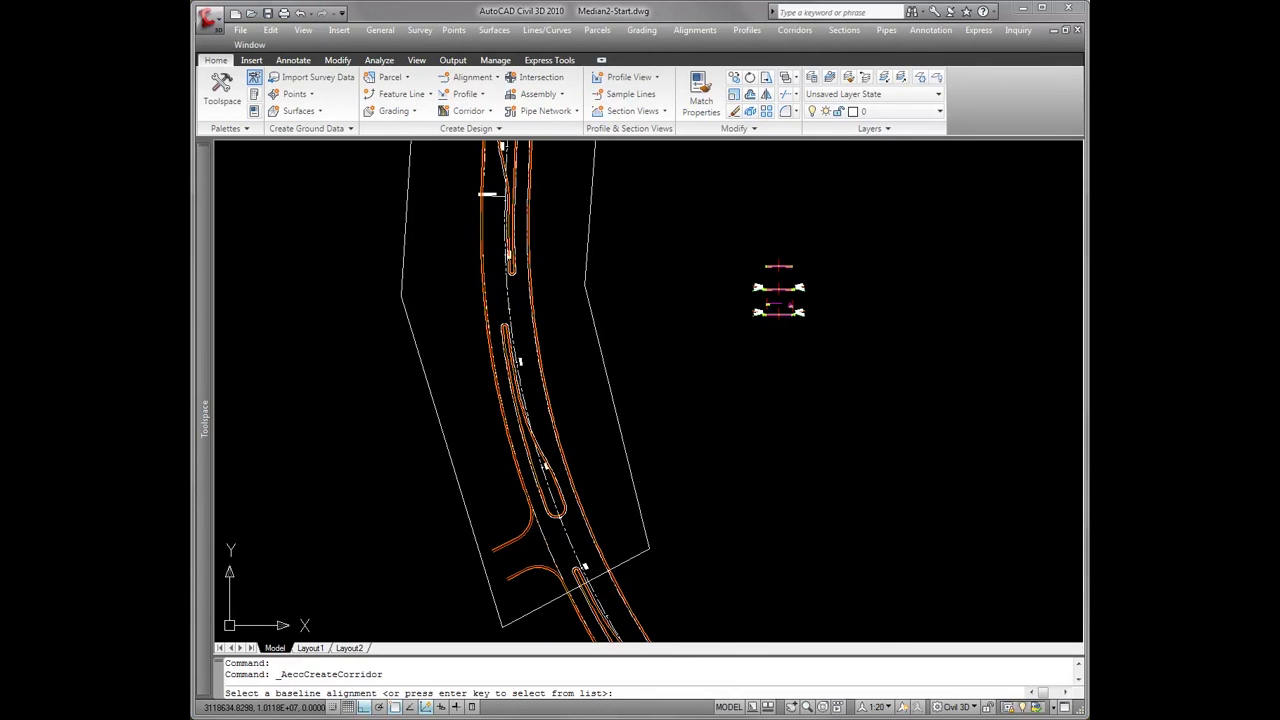
key(Return)
click(546, 420)
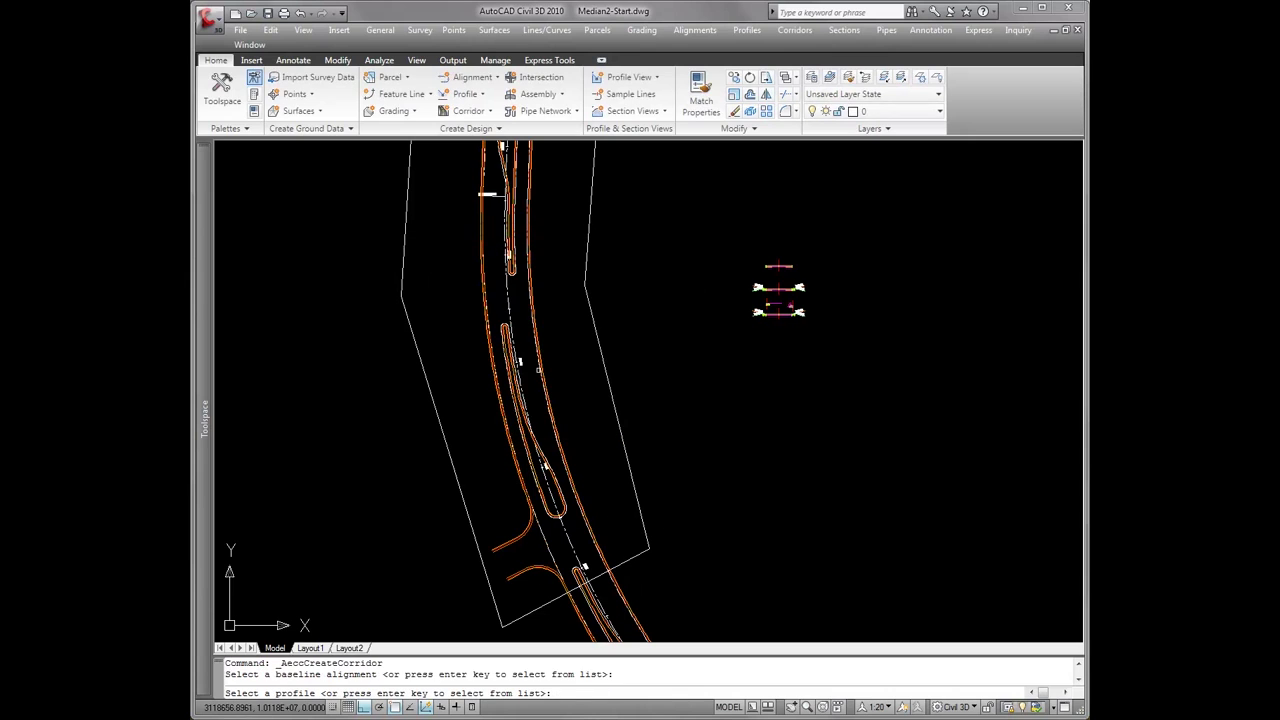
key(Return)
click(560, 377)
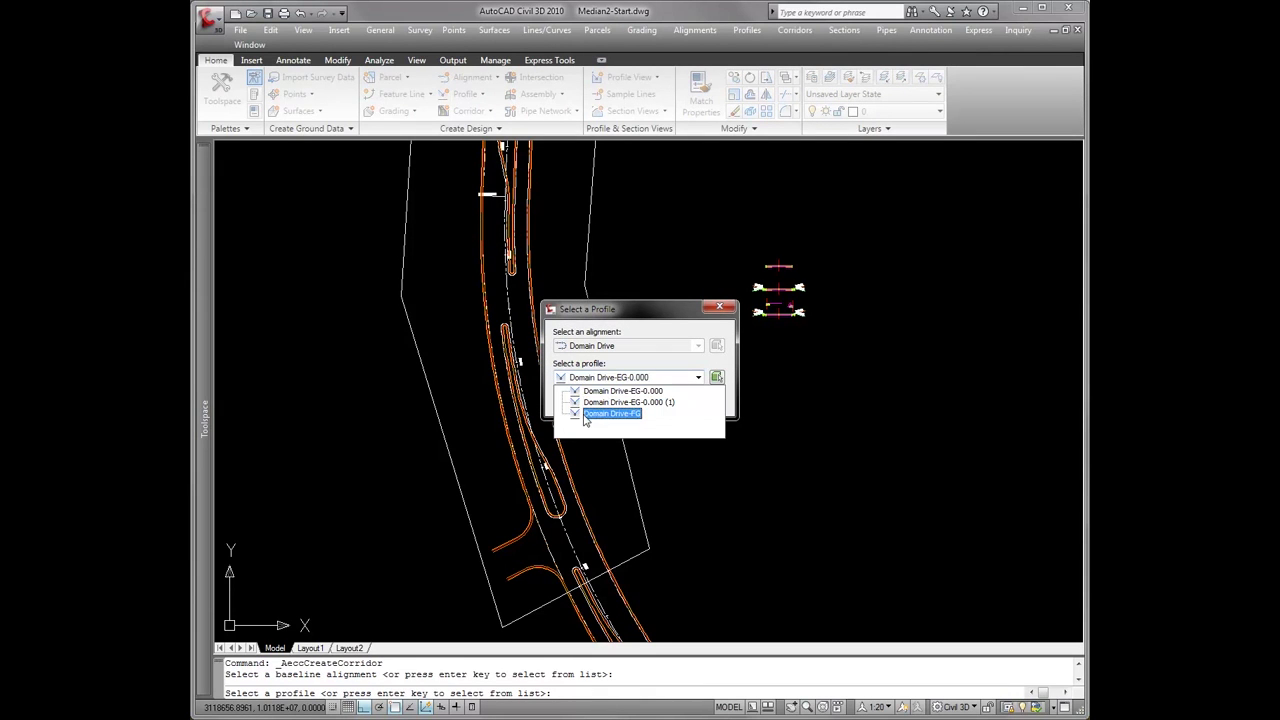
click(585, 413)
click(580, 404)
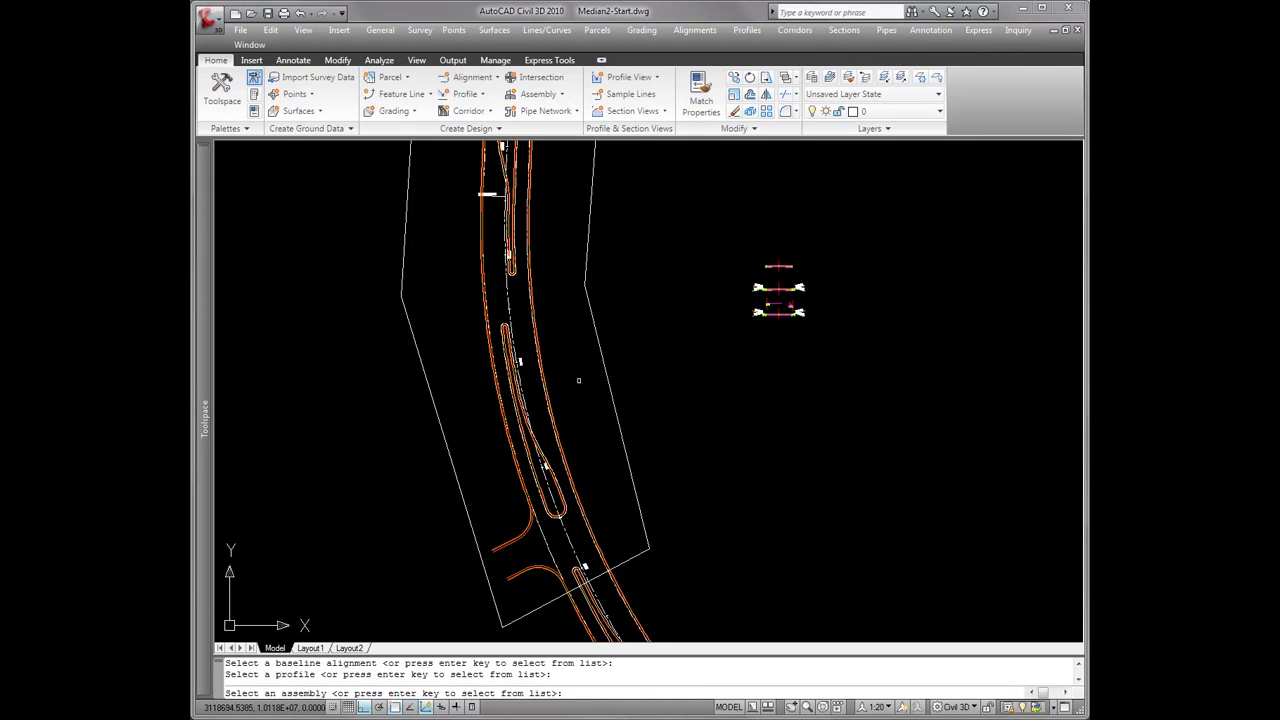
Choose the No Median assembly for the new corridor
key(Return)
click(369, 230)
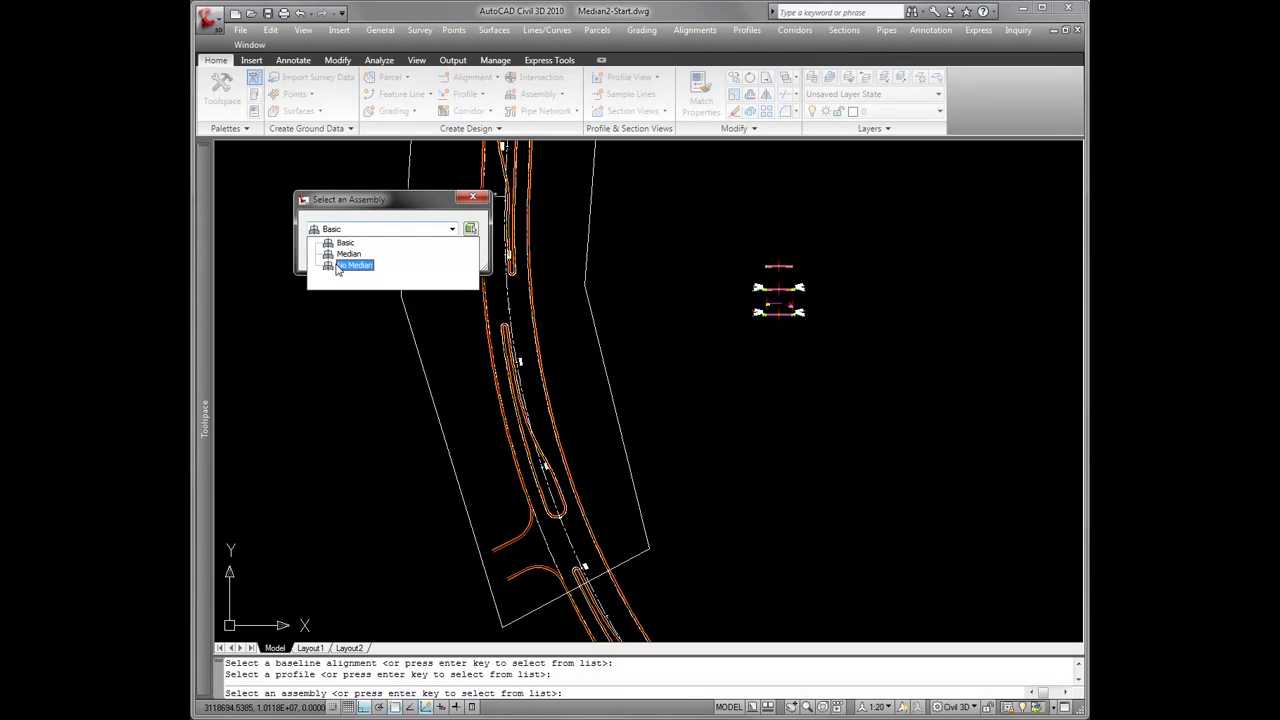
click(340, 265)
click(333, 256)
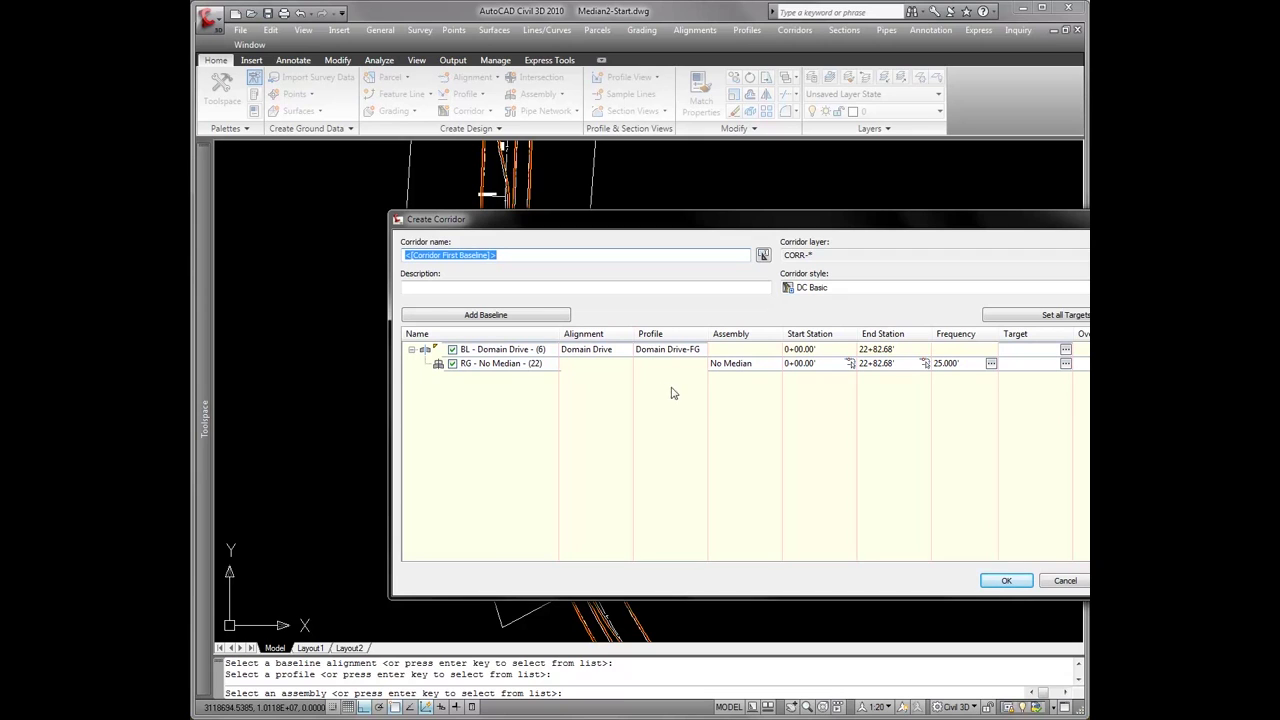
Set the No Median region's start station to 8+00.00 by picking it along the alignment
click(851, 369)
scroll(584, 556, up, 2)
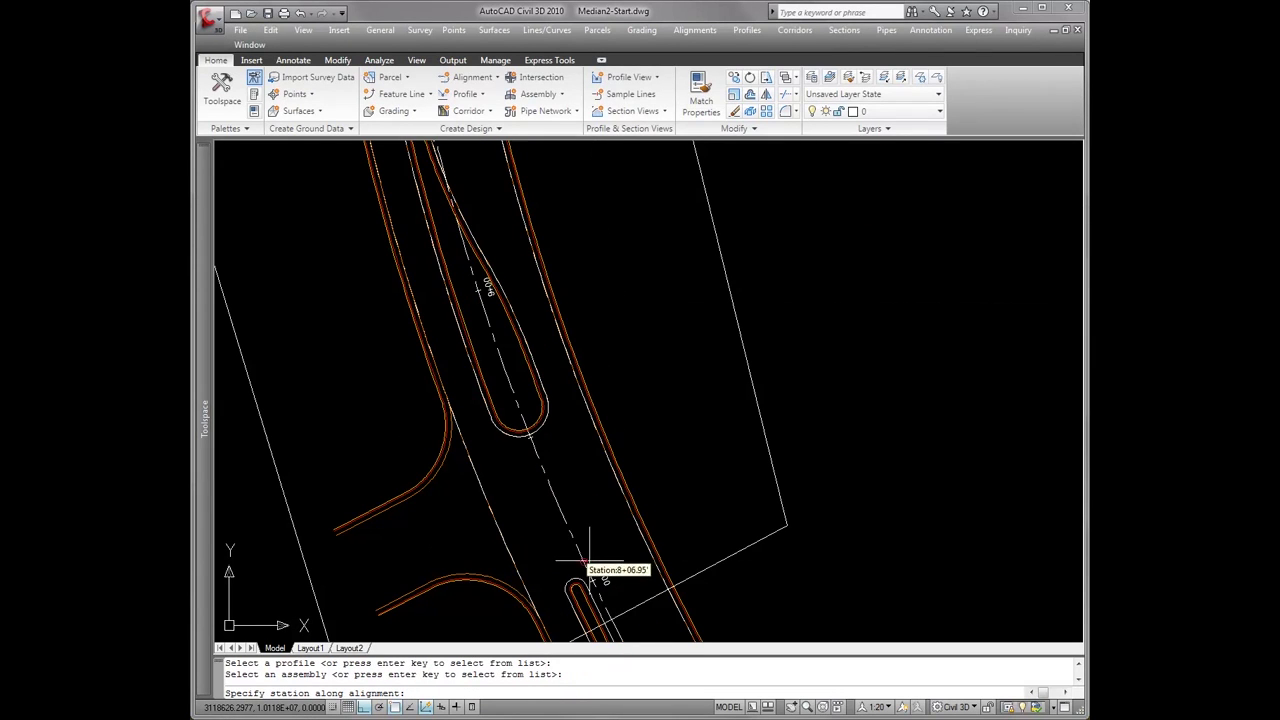
click(582, 557)
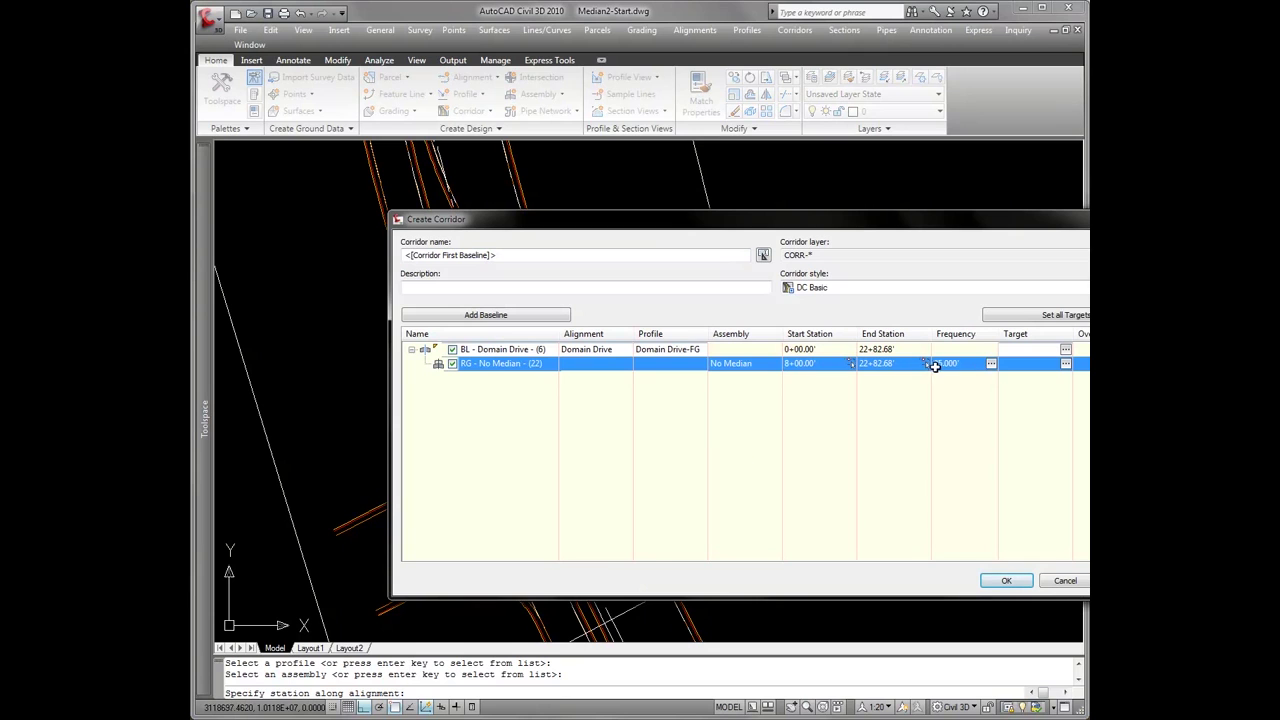
Set the No Median region's end station to 15+17.42 by picking it along the alignment with object snap off
click(925, 365)
scroll(600, 286, down, 2)
scroll(657, 329, down, 1)
scroll(614, 471, up, 4)
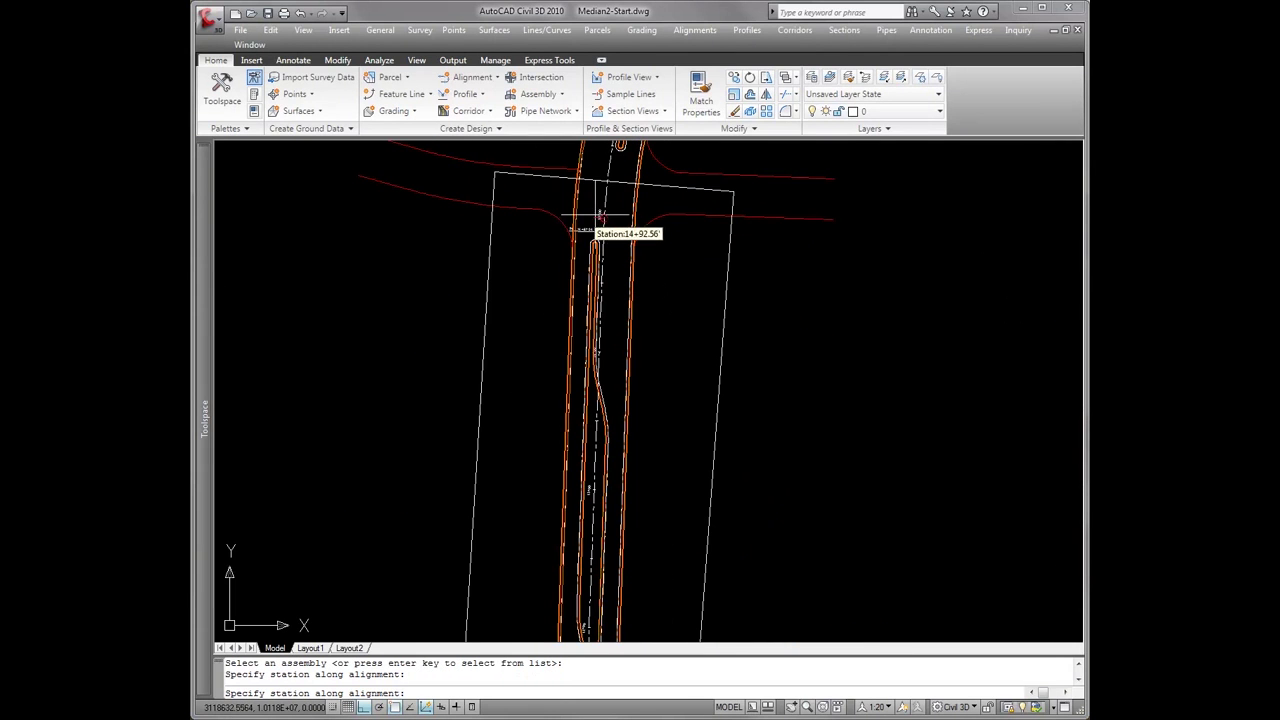
key(F3)
click(603, 229)
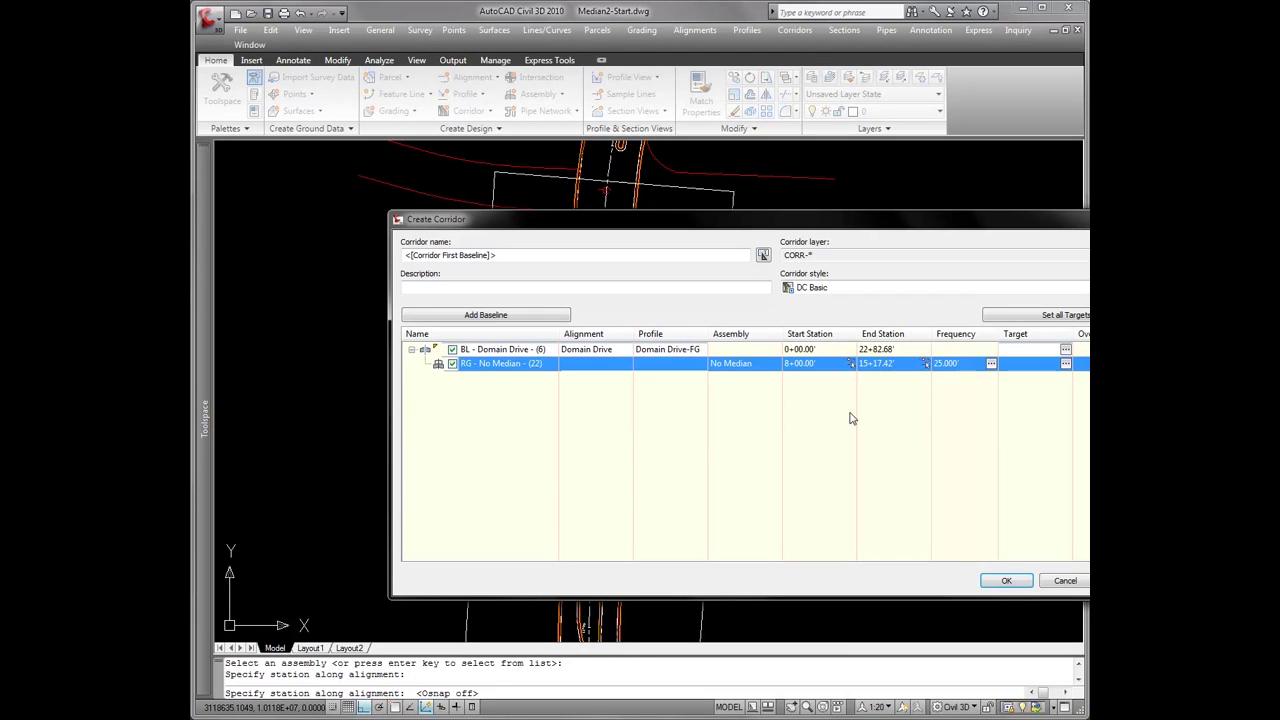
Set the region's assembly frequency to 5 feet along tangents and 2 feet along curves
click(990, 365)
click(676, 339)
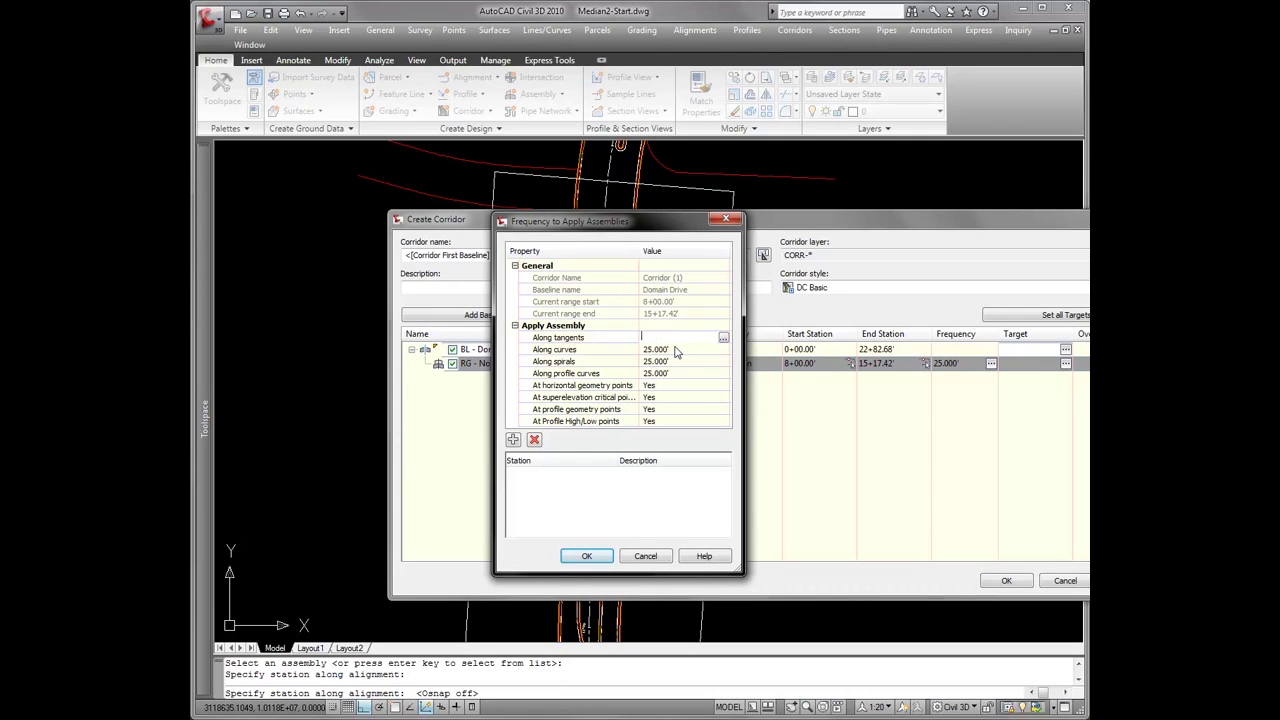
key(Return)
click(684, 350)
text(2)
key(Return)
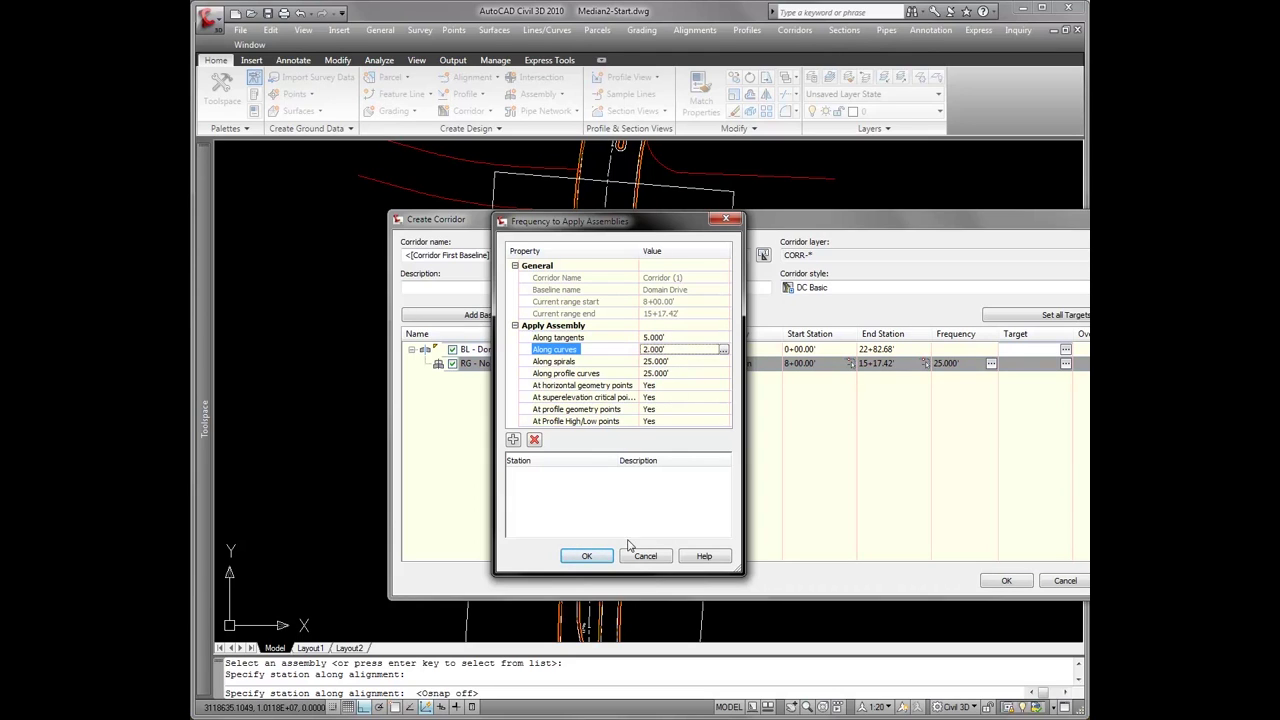
click(586, 556)
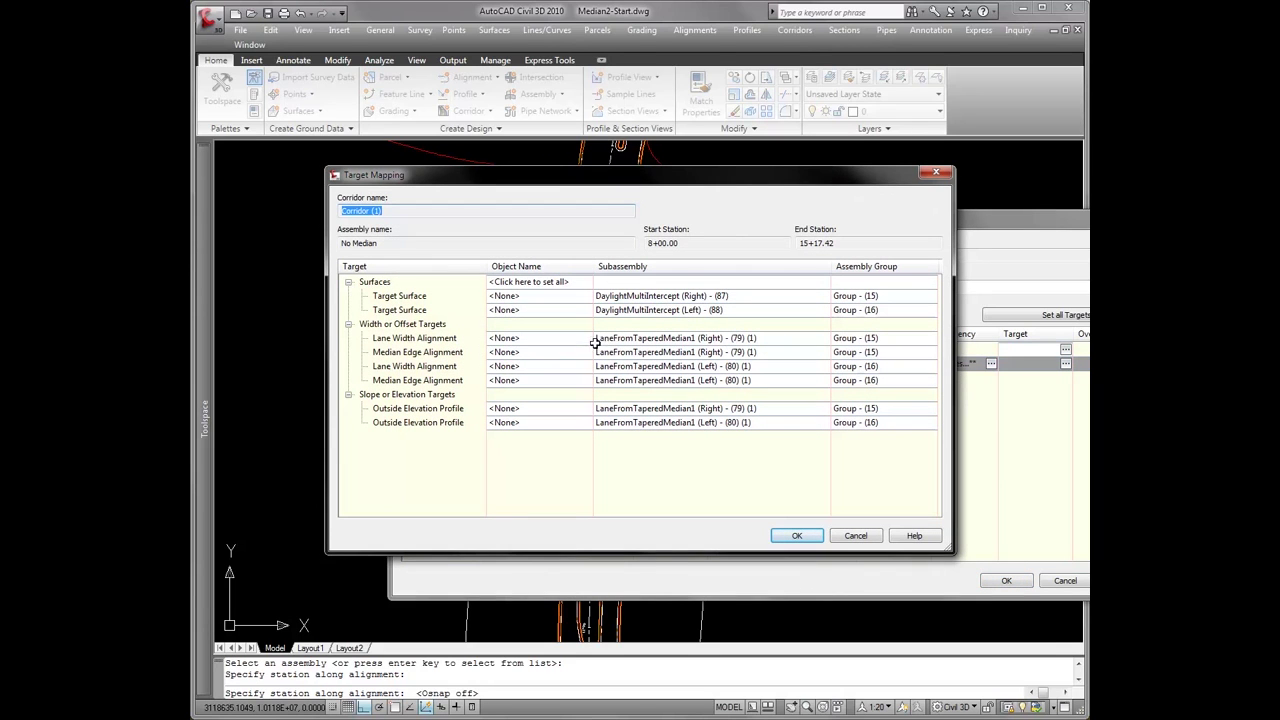
Target the right lane's width to the R-LOG alignment
click(540, 339)
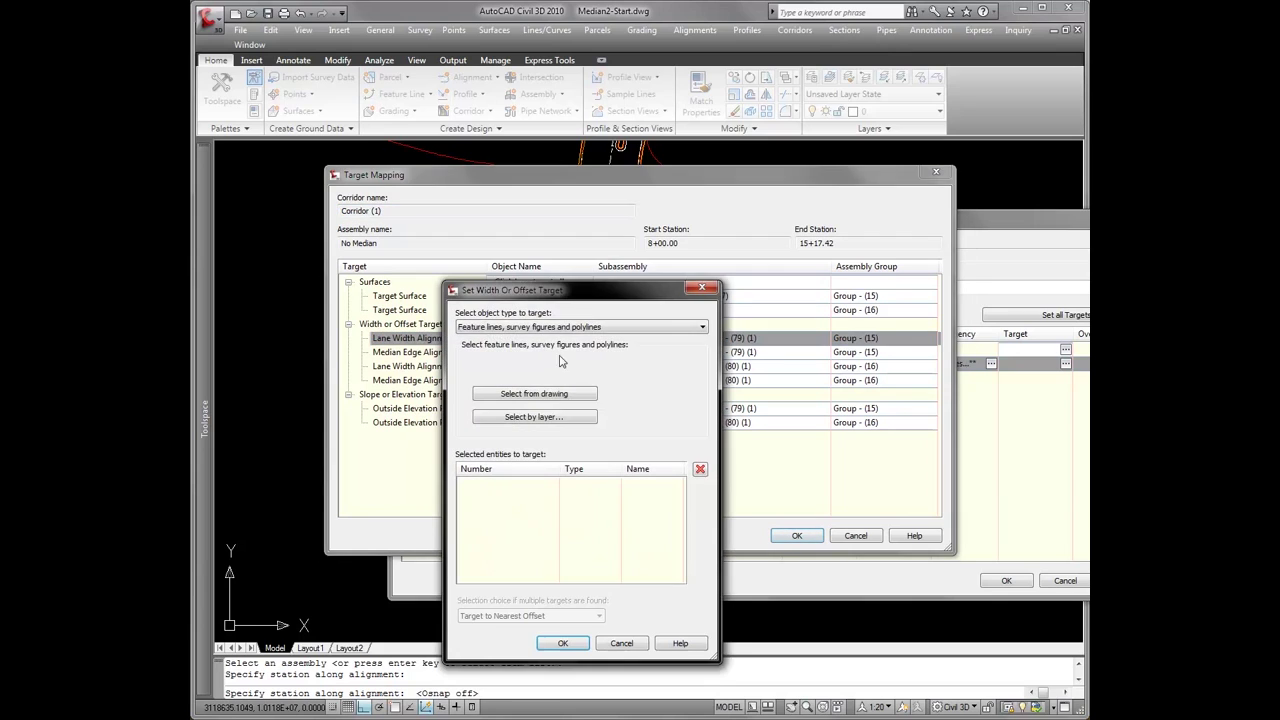
click(552, 328)
click(532, 337)
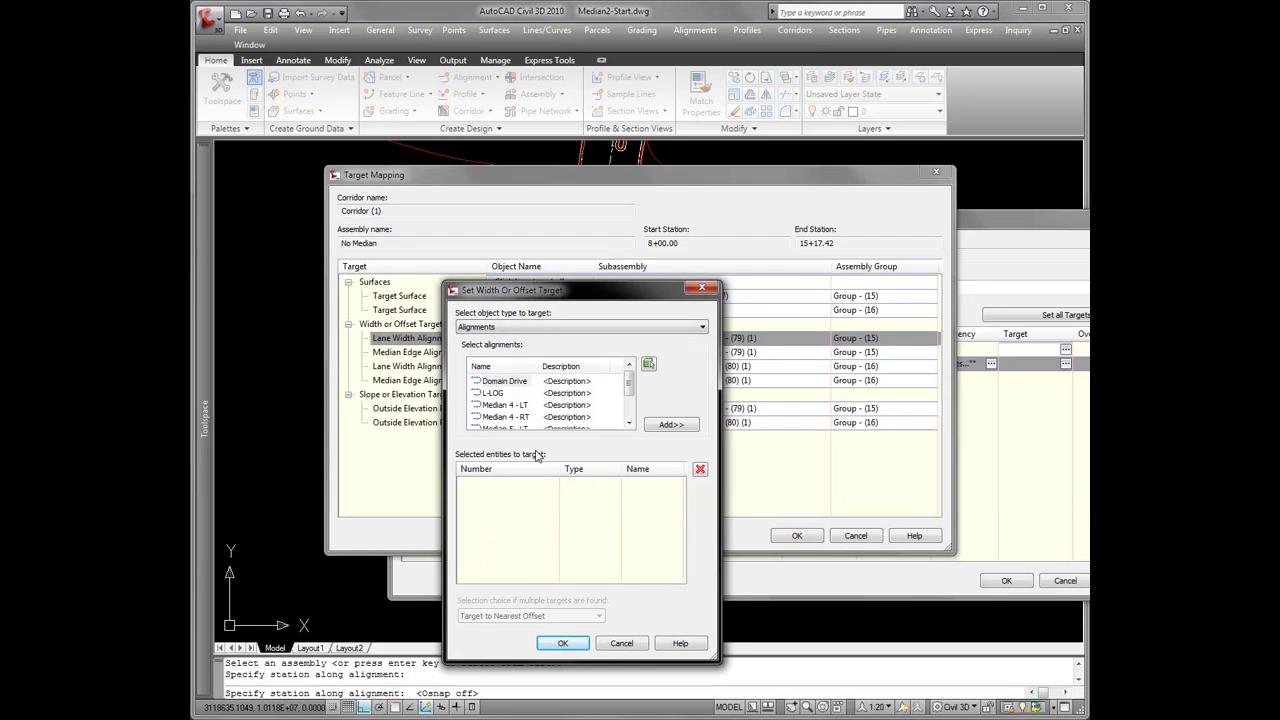
drag(627, 389, 623, 421)
click(492, 417)
click(671, 424)
click(562, 643)
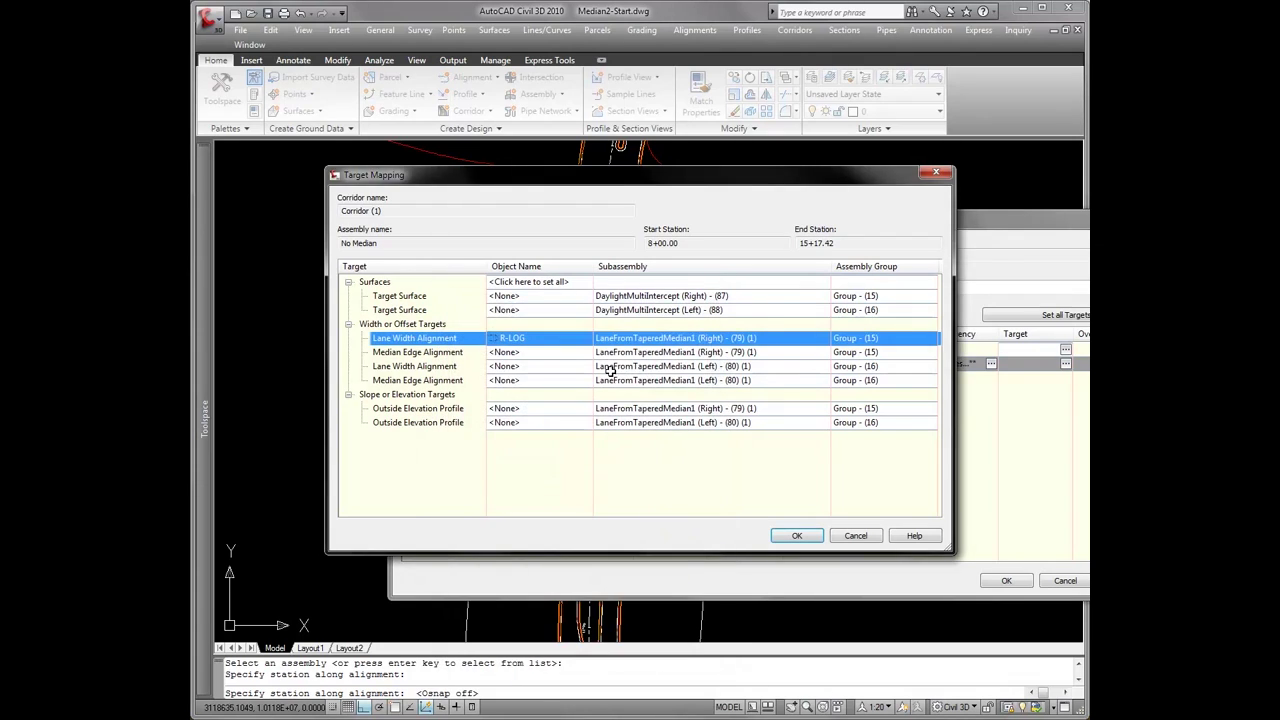
Target the left lane's width to the L-LOG alignment
click(544, 372)
click(502, 395)
click(671, 424)
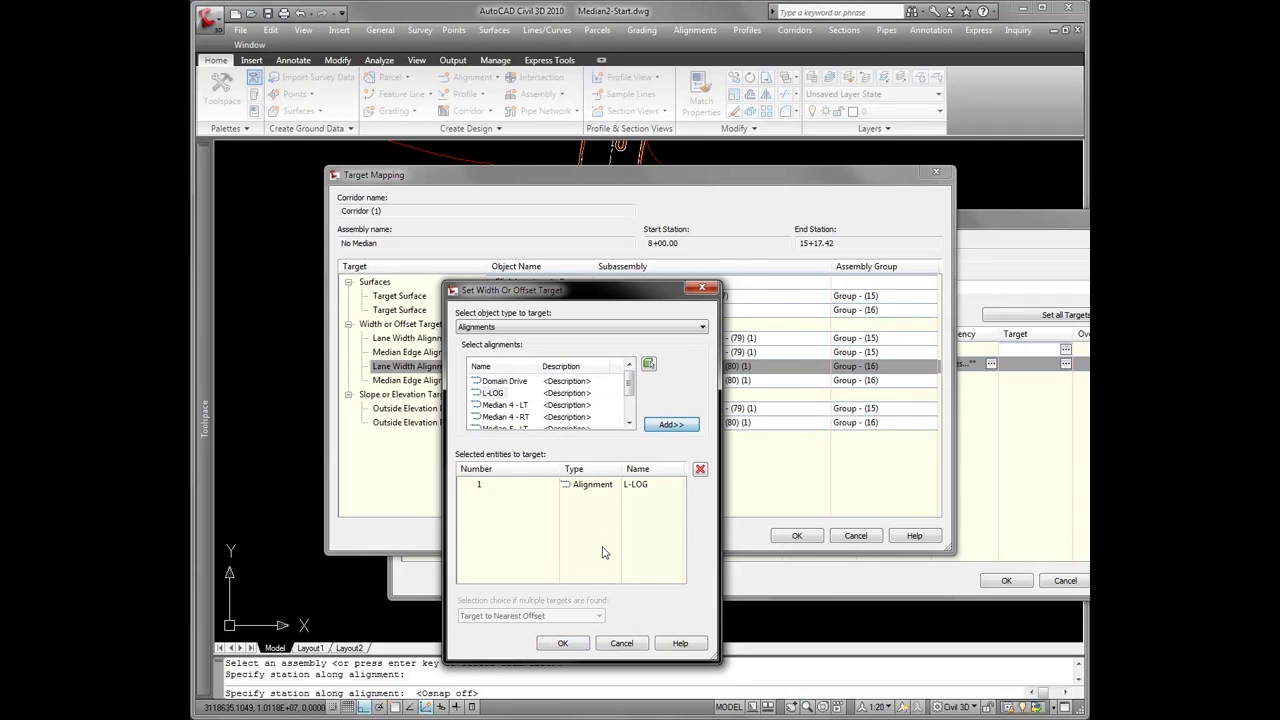
click(564, 643)
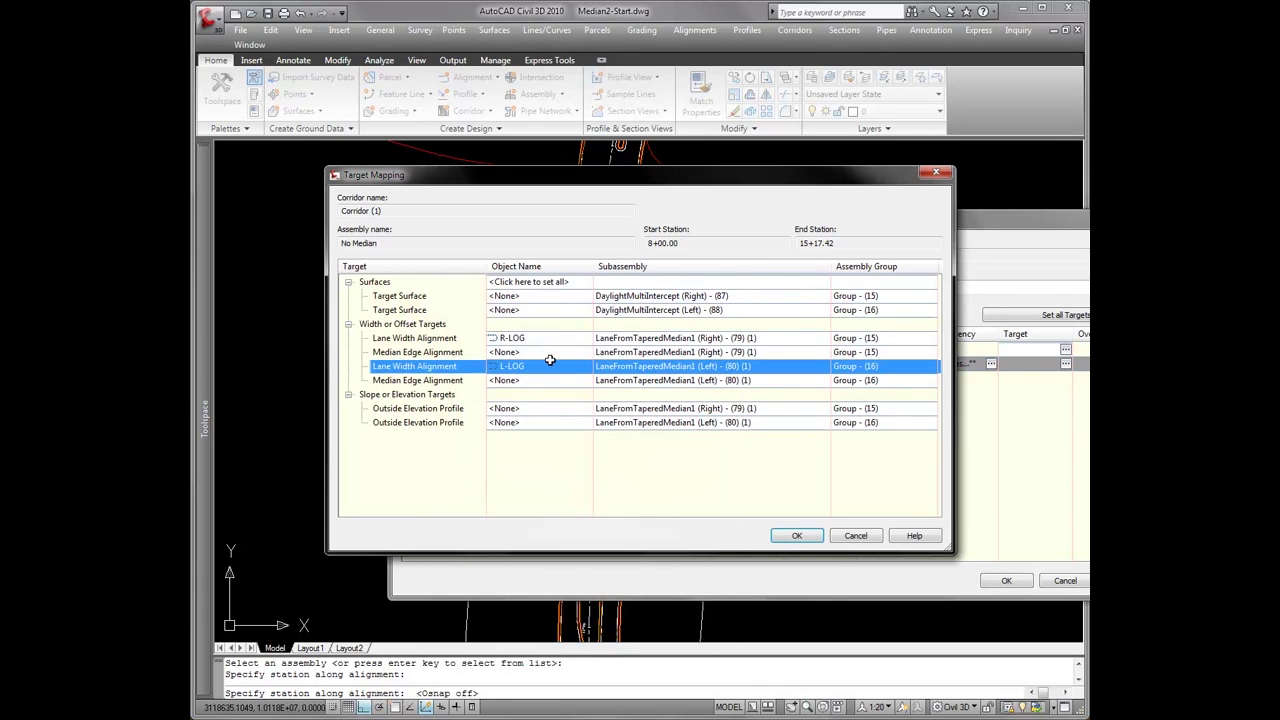
Set EG as the target surface for all daylight subassemblies and accept the target mapping
click(563, 283)
click(426, 309)
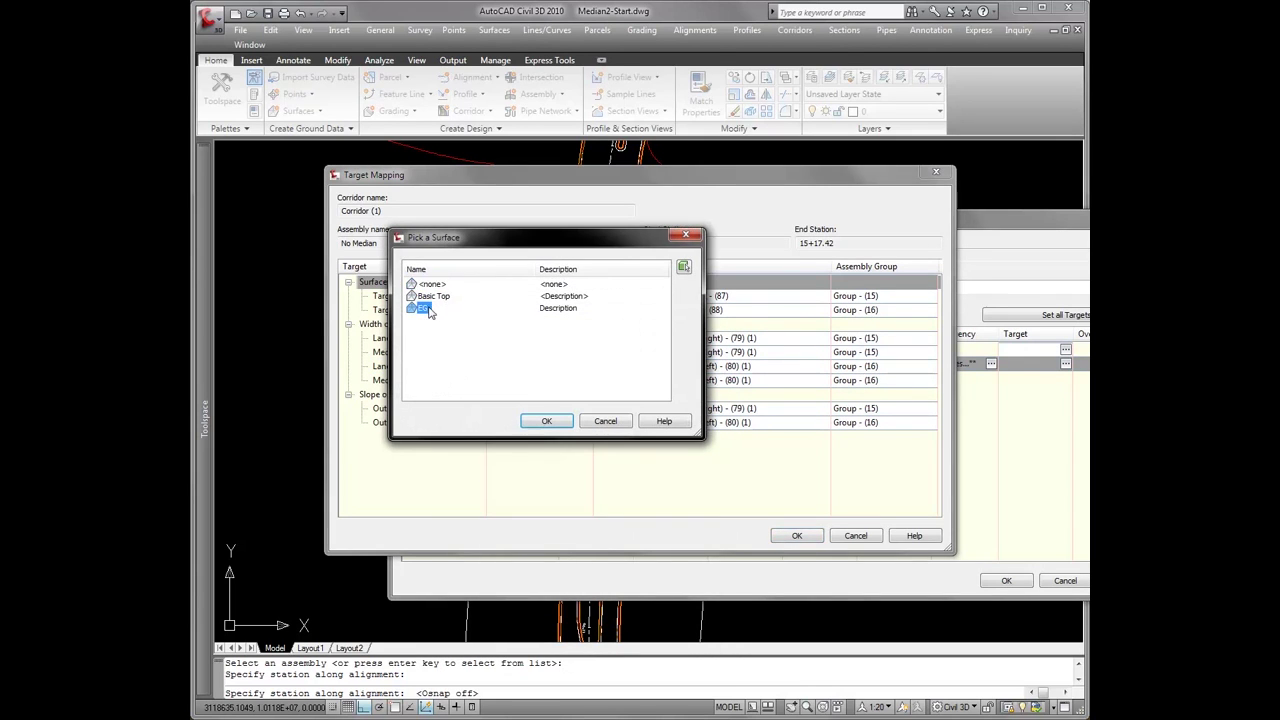
click(546, 422)
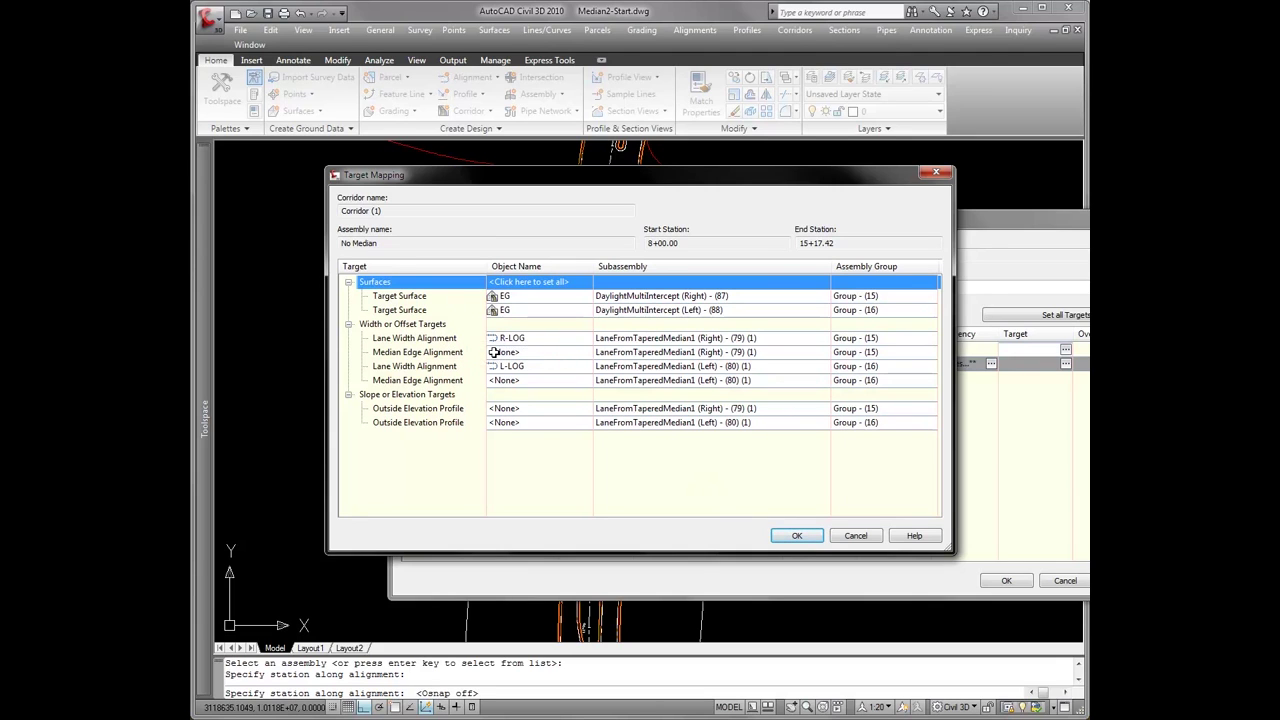
click(800, 537)
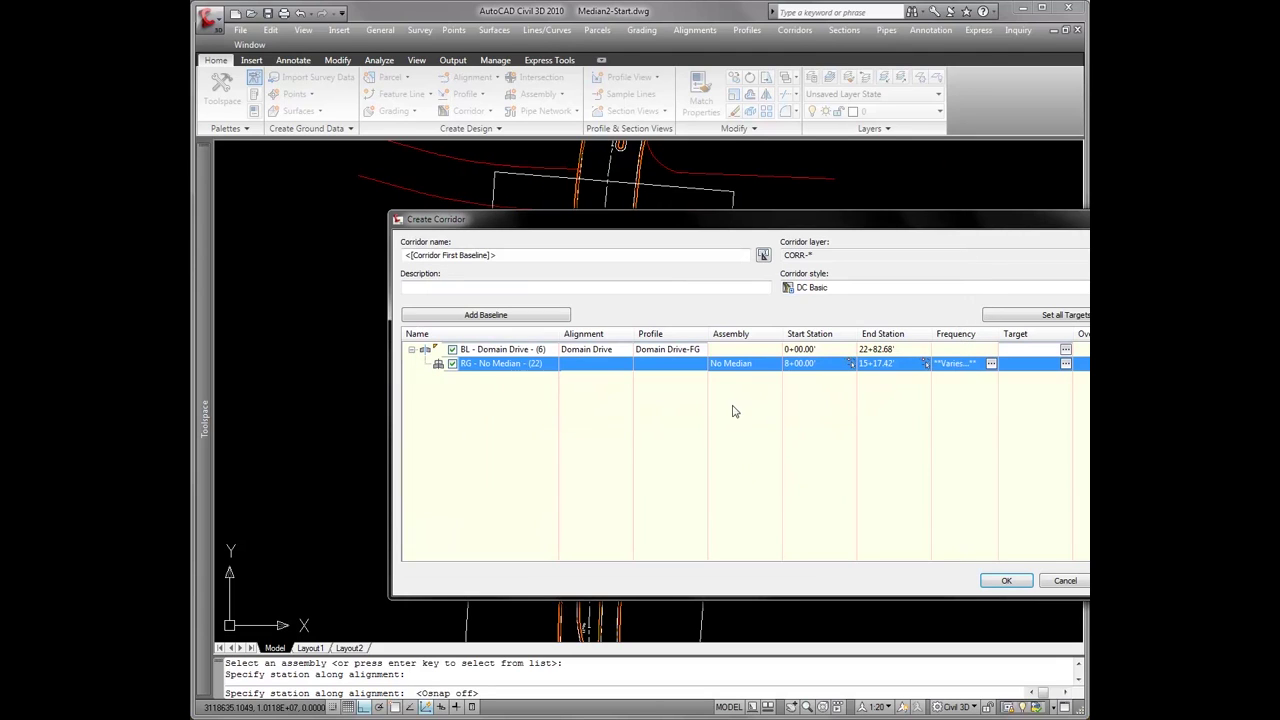
Split the No Median region at both ends of the first median island, at stations 8+51.00 and 10+37.05
drag(640, 222, 820, 155)
right_click(655, 297)
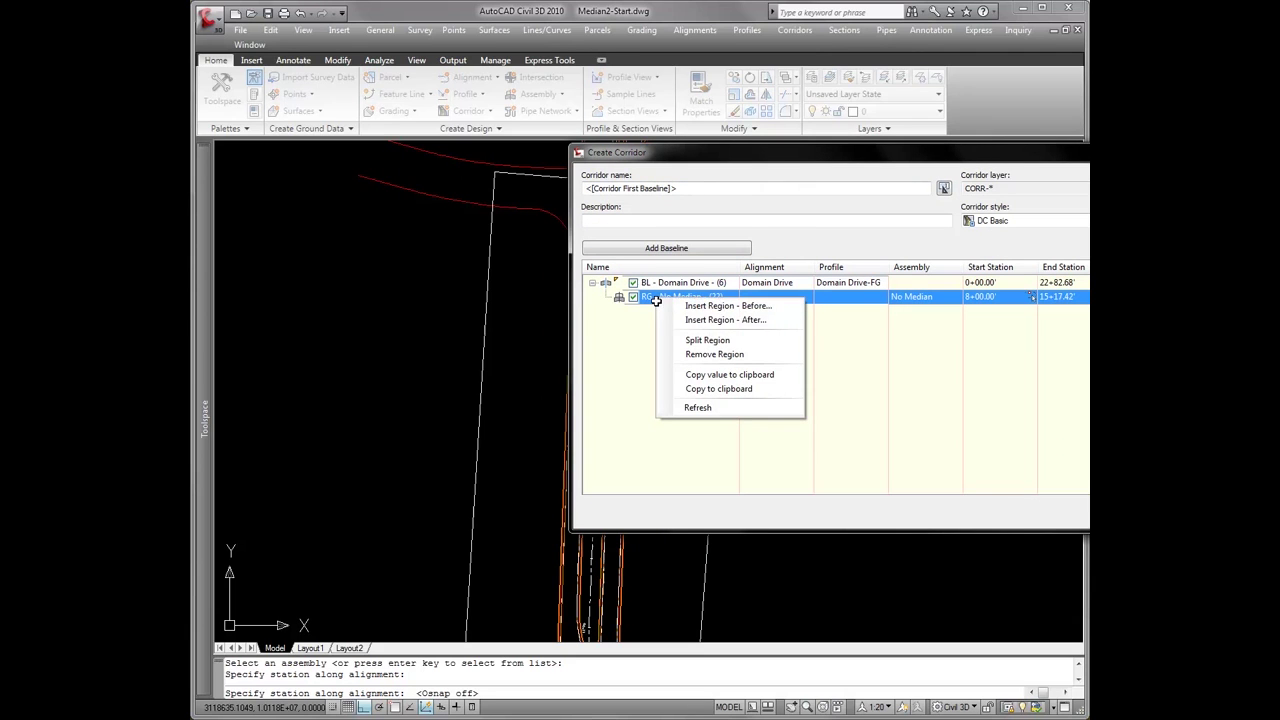
click(689, 341)
scroll(663, 350, down, 4)
scroll(663, 477, up, 8)
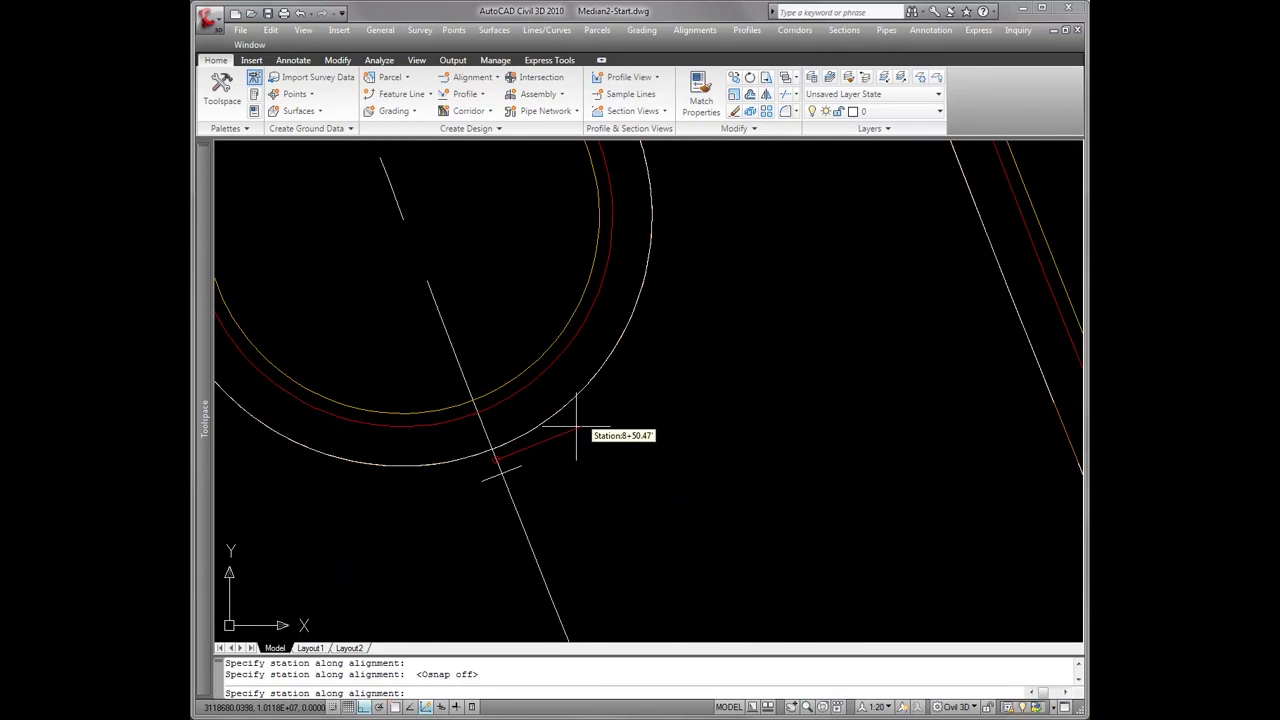
key(F3)
click(491, 452)
scroll(500, 345, down, 5)
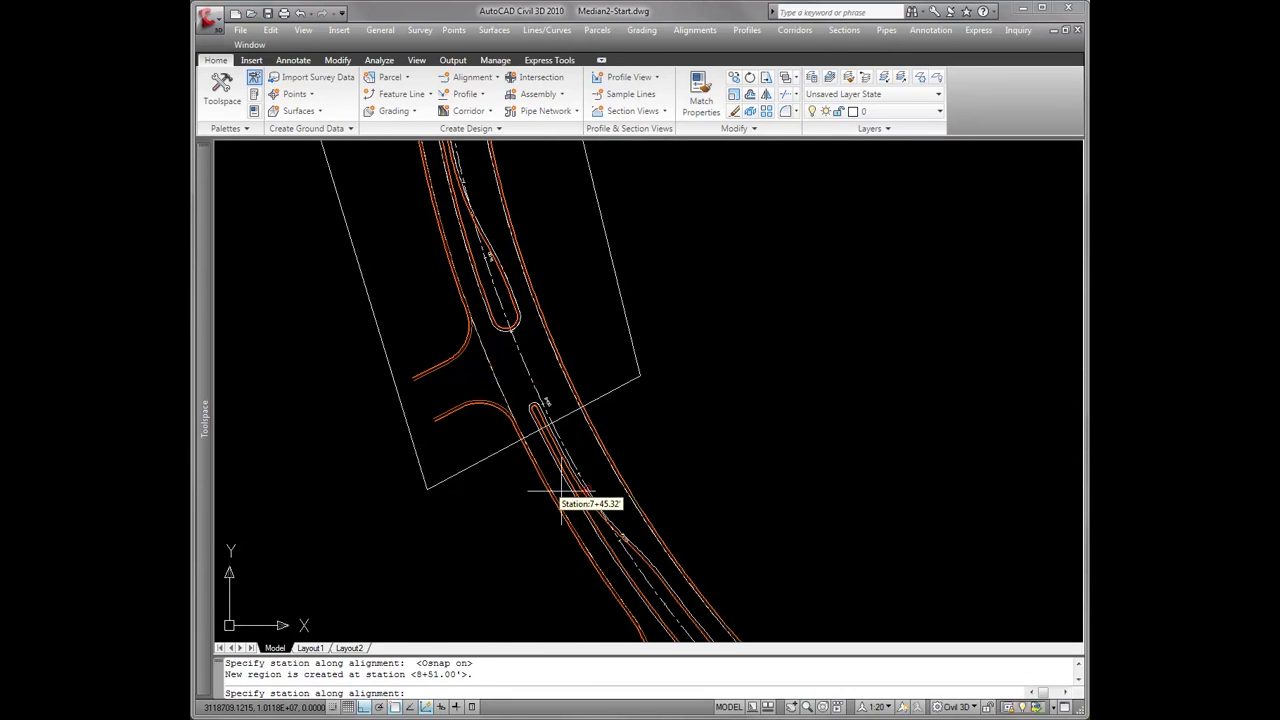
scroll(561, 503, up, 10)
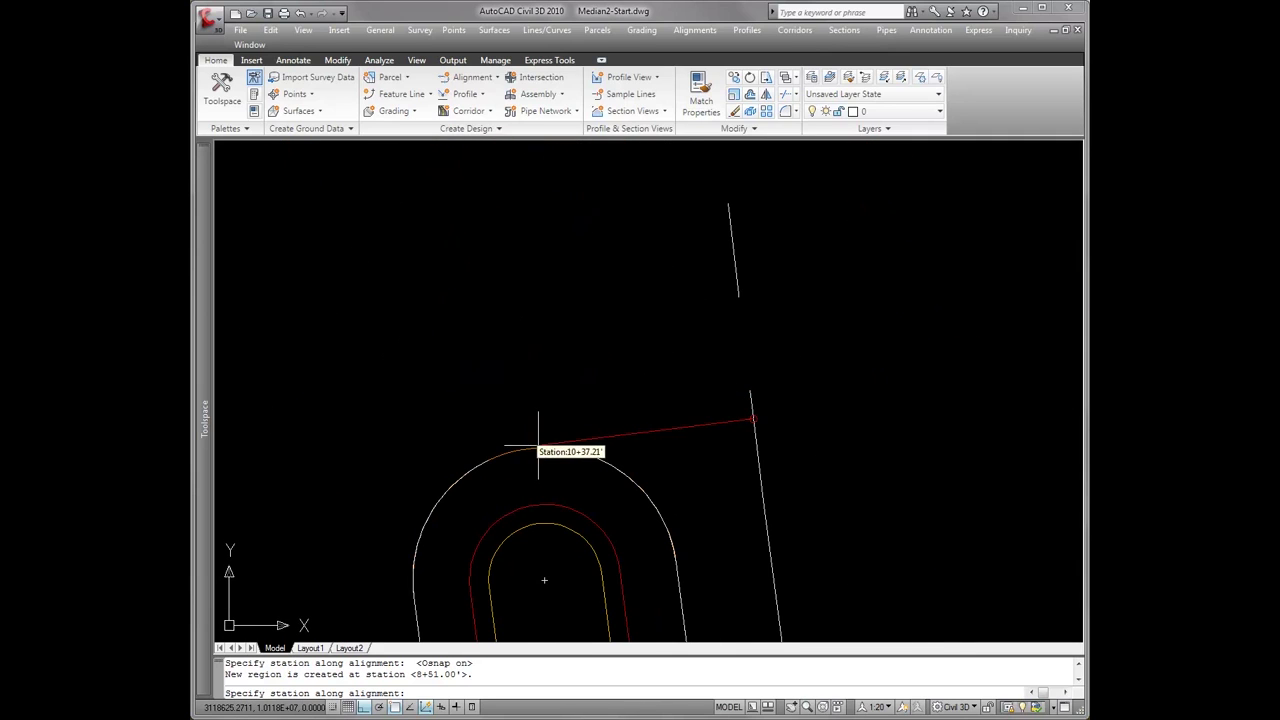
click(530, 436)
Split the region again at both ends of the second median island, at stations 10+80.74 and 14+81.51
scroll(590, 312, down, 3)
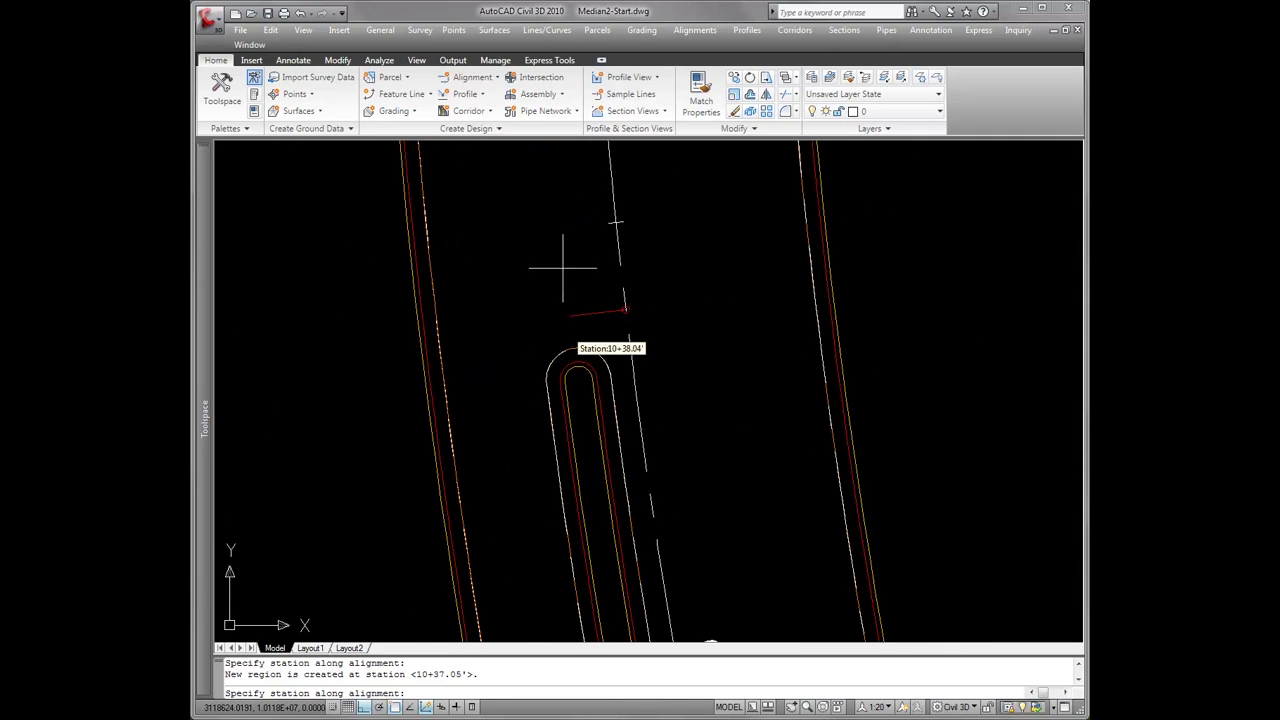
scroll(580, 420, down, 3)
scroll(660, 212, up, 5)
click(663, 218)
scroll(629, 251, down, 5)
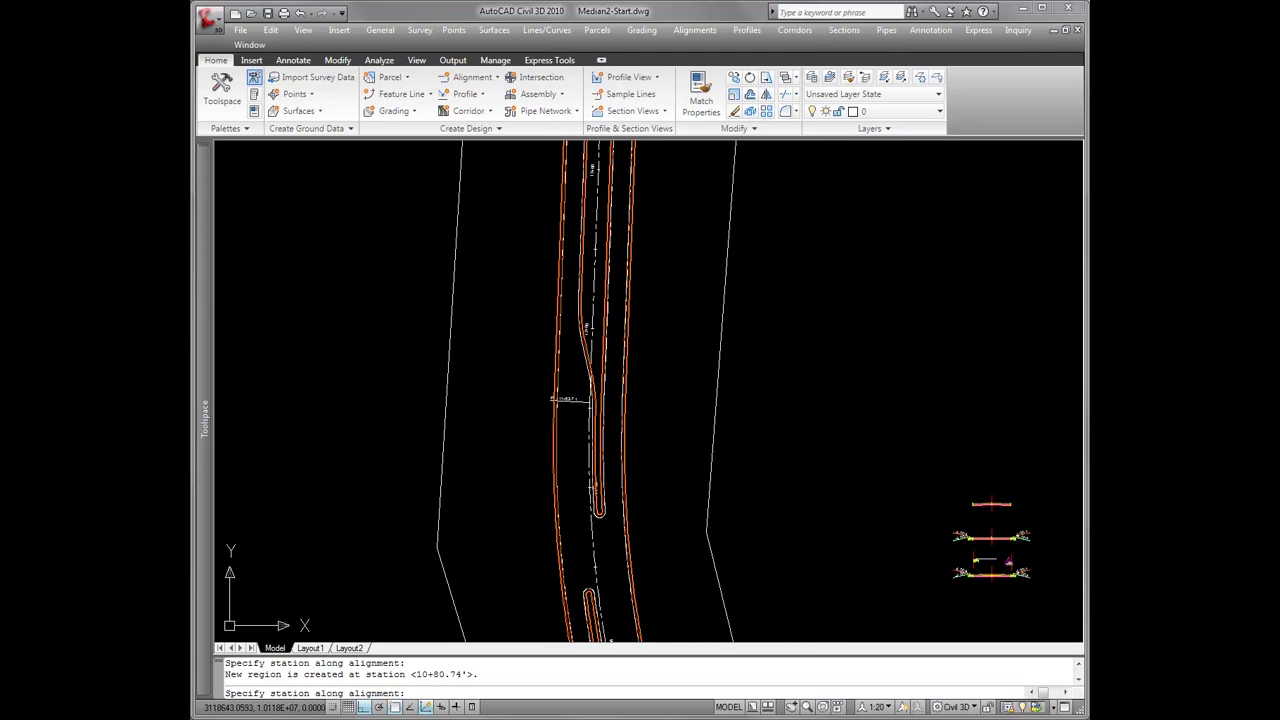
scroll(580, 363, up, 5)
scroll(578, 330, up, 5)
click(459, 332)
key(Return)
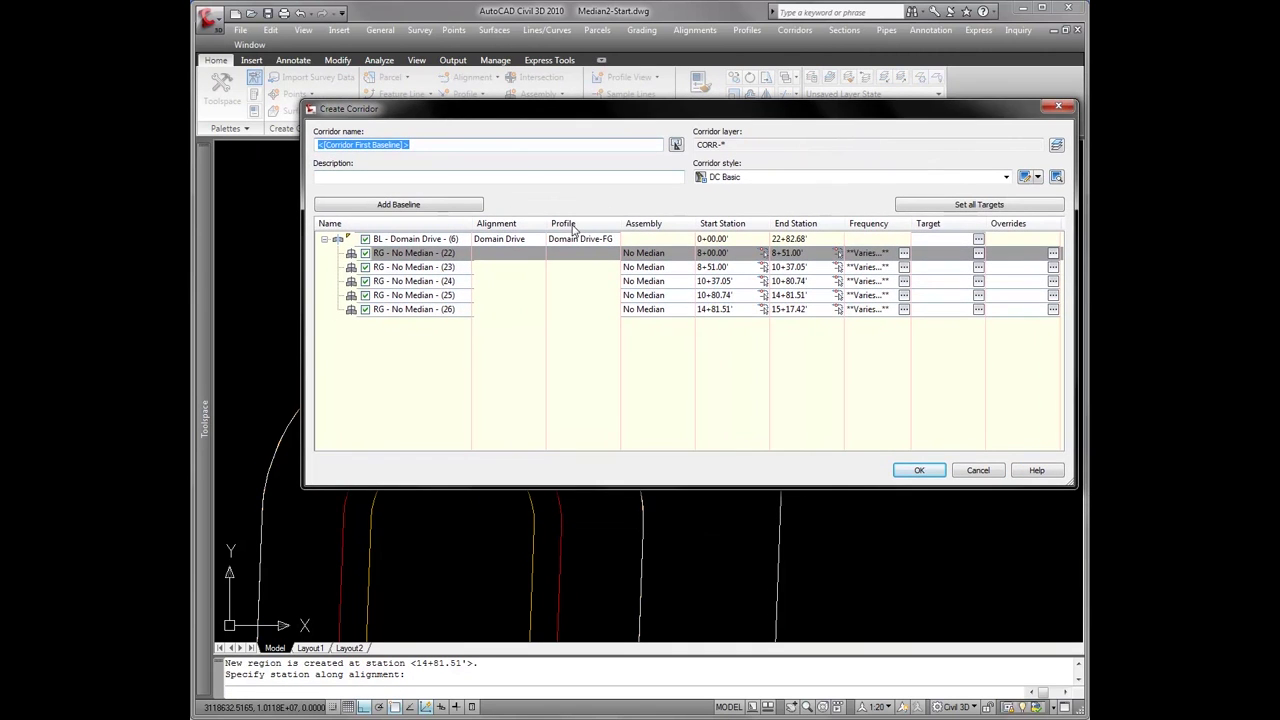
Change the assembly of the regions starting at 8+51.00 and 10+80.74 to Median
click(652, 267)
click(685, 407)
click(690, 431)
click(668, 431)
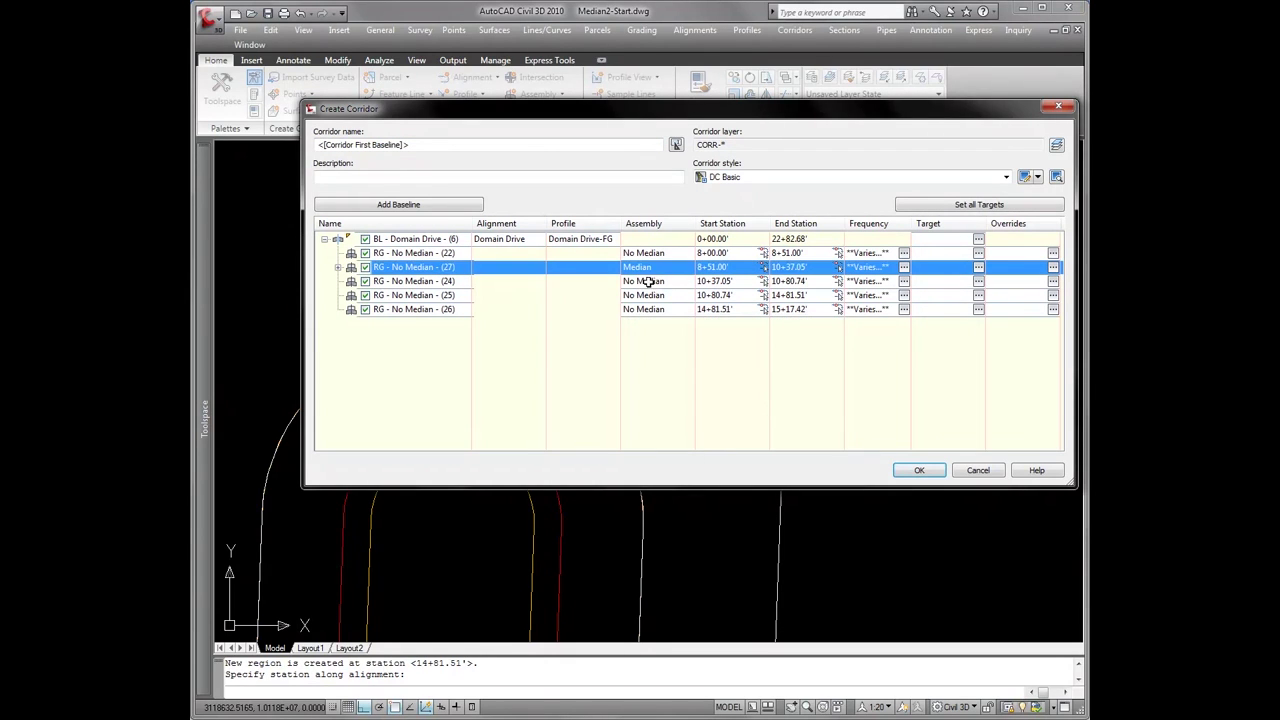
click(648, 295)
click(685, 407)
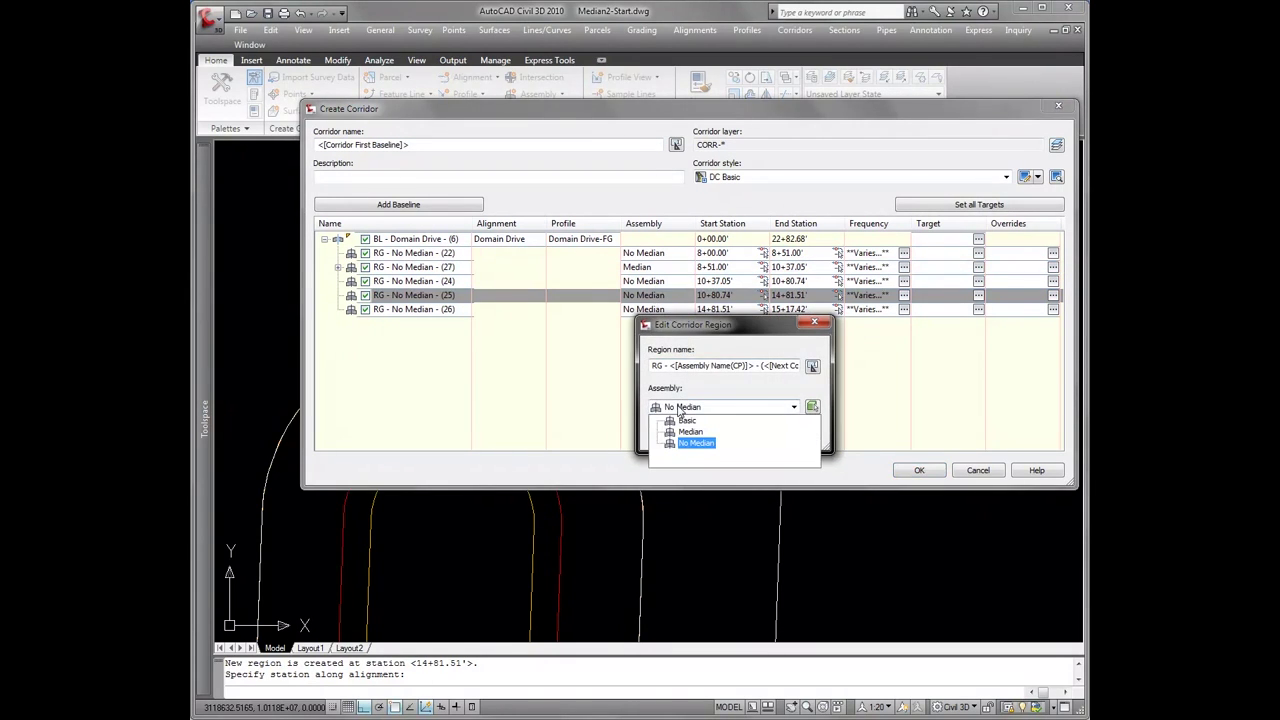
click(690, 431)
click(684, 433)
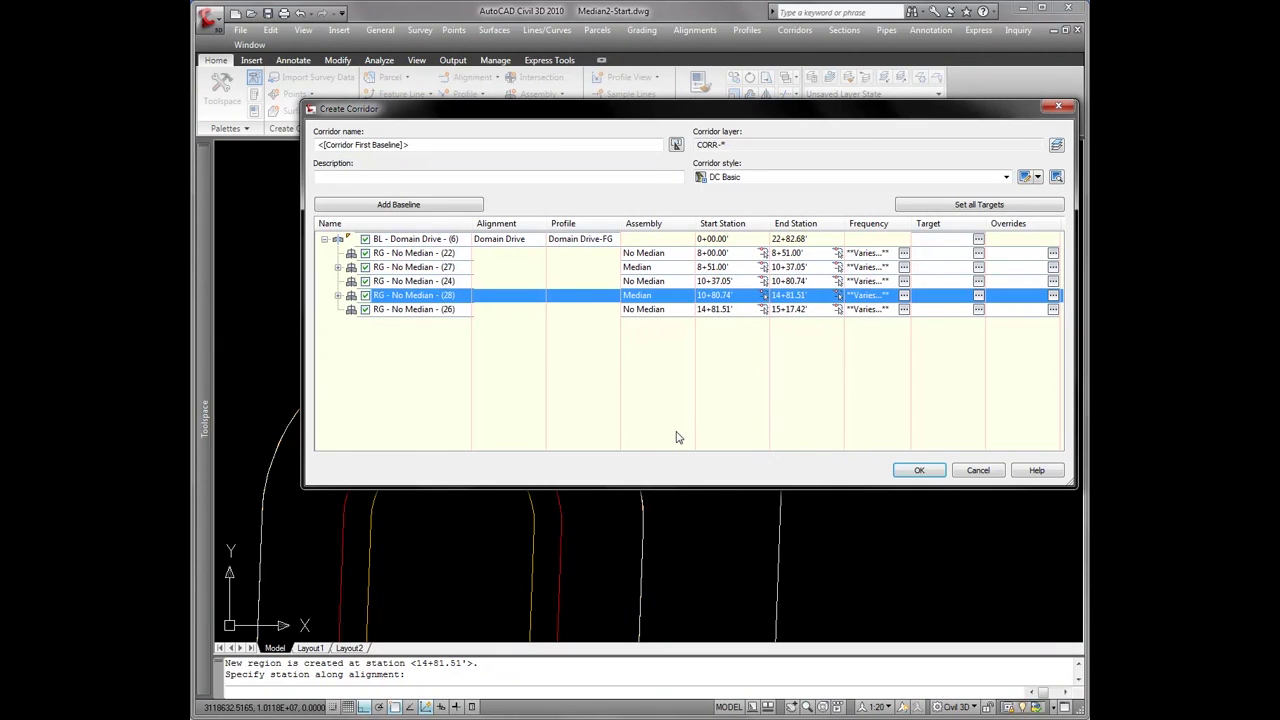
Assign the Median 4 - RT alignment and Median 4 - RT-Basic Top-0.000 profile to the right offset of the region starting at 8+51.00
click(339, 268)
click(339, 324)
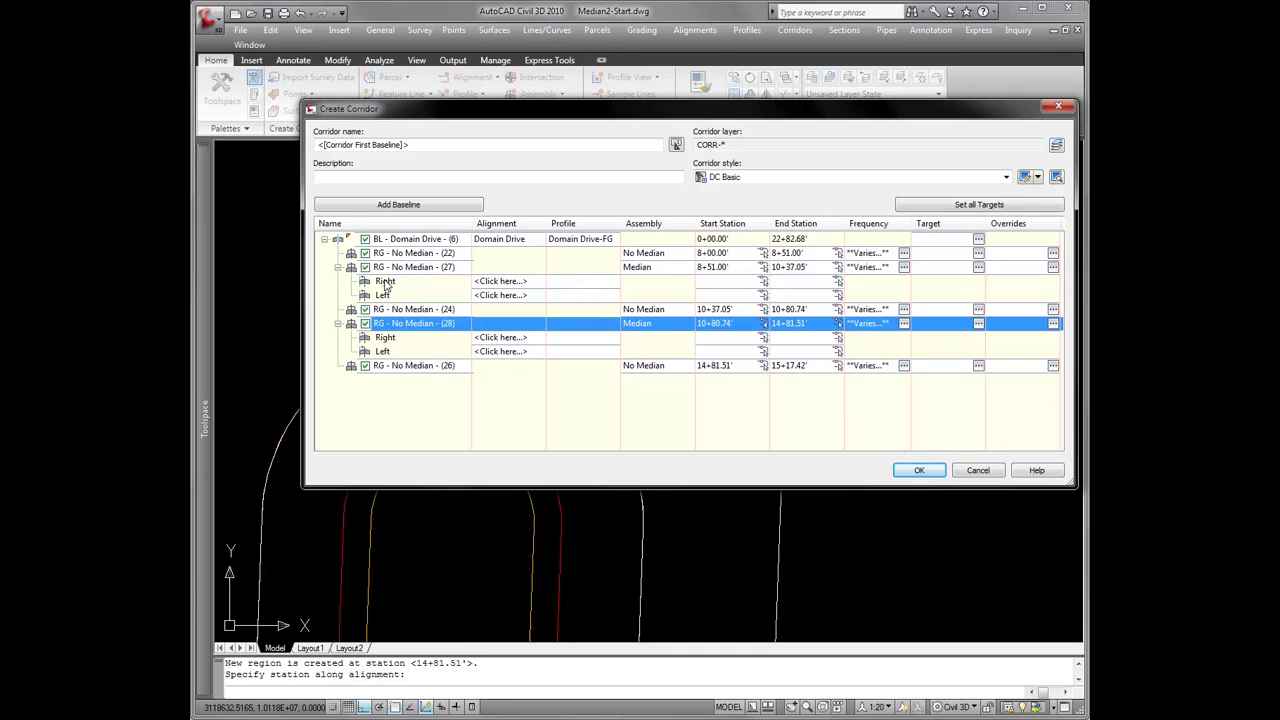
click(516, 282)
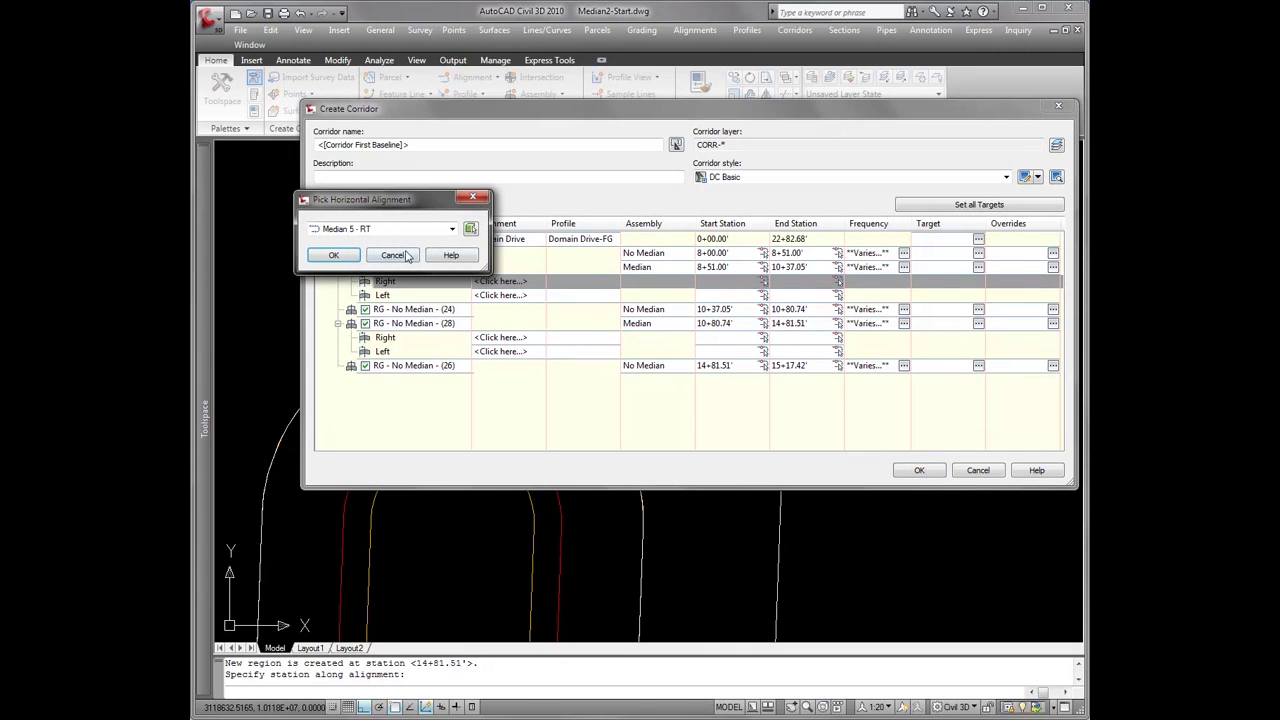
click(367, 229)
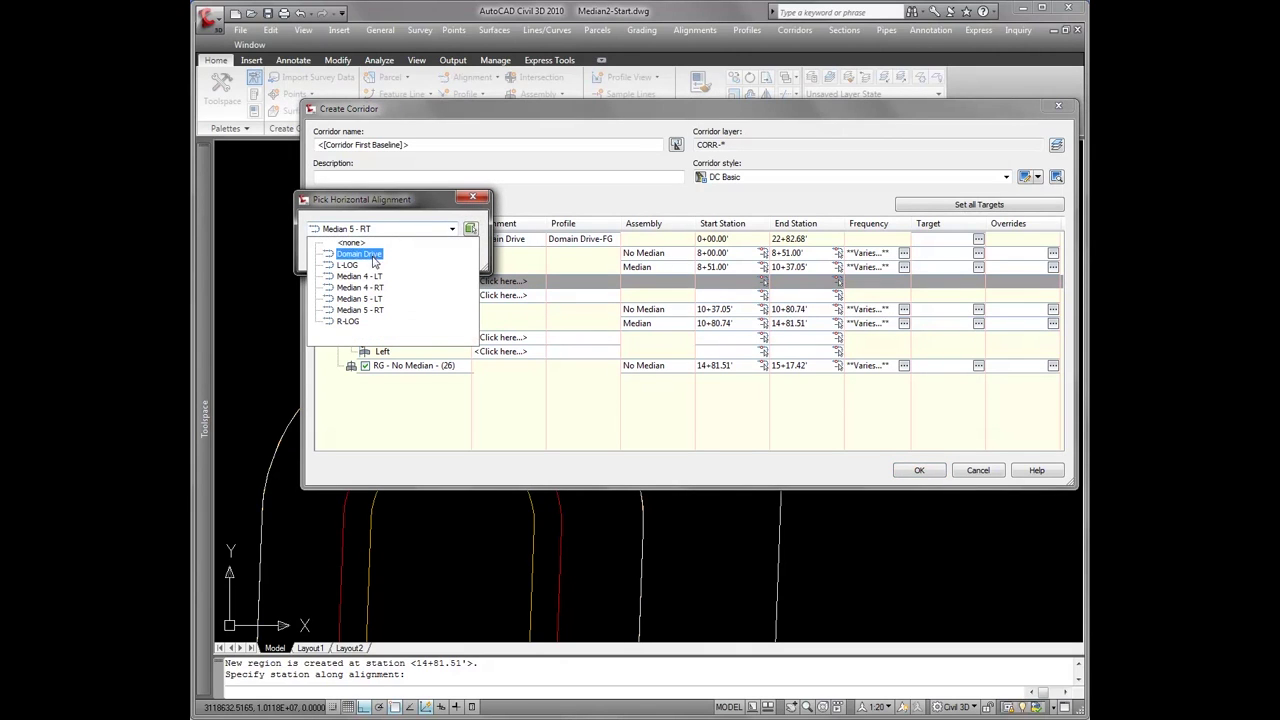
click(361, 287)
click(333, 251)
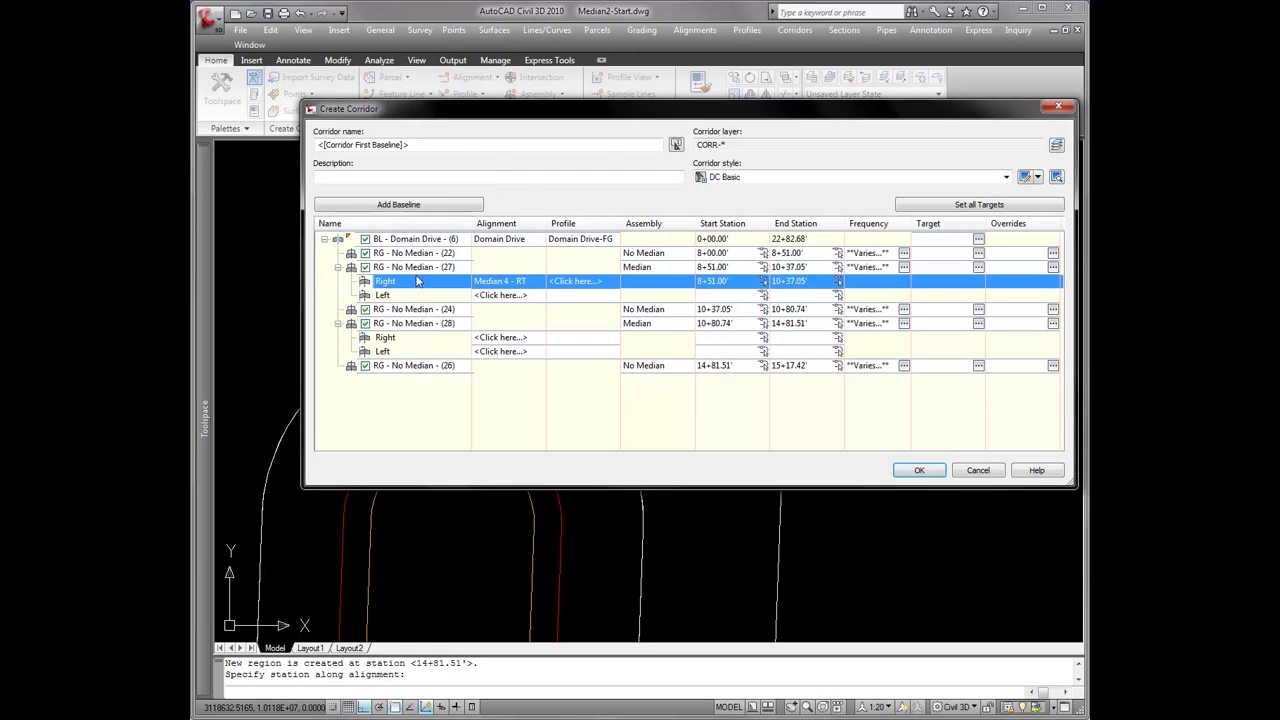
click(586, 283)
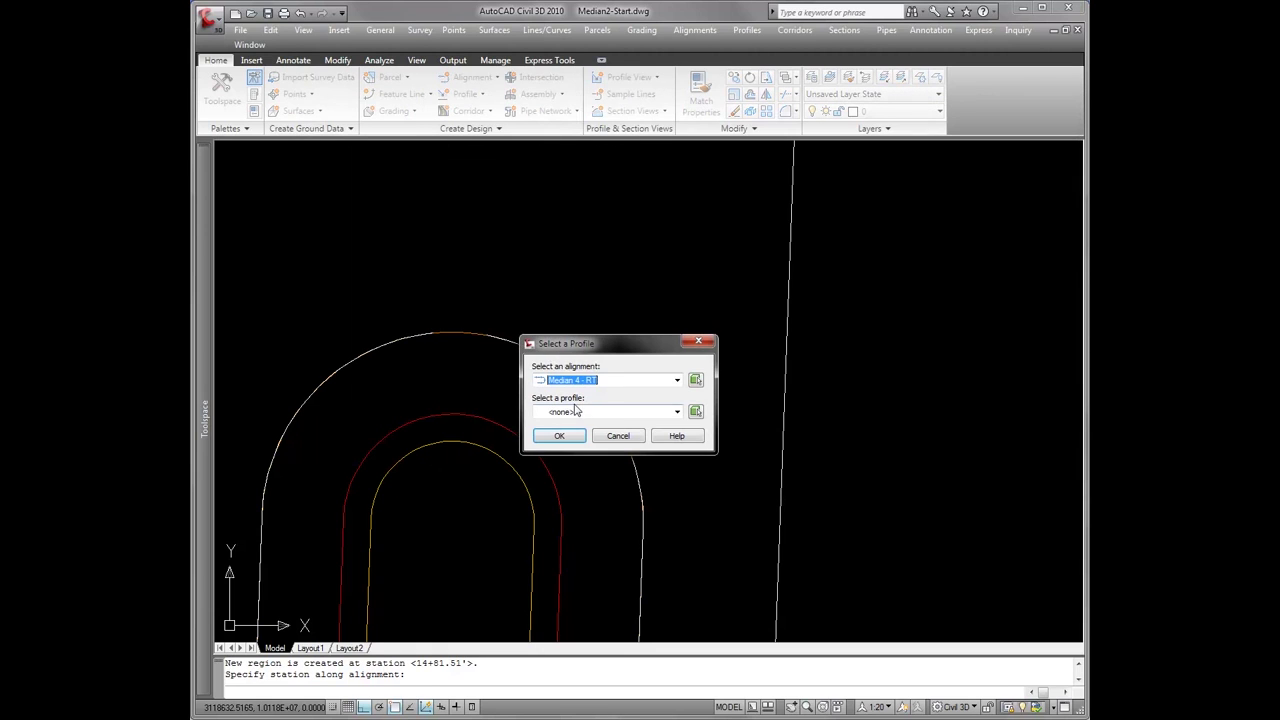
click(576, 412)
click(578, 437)
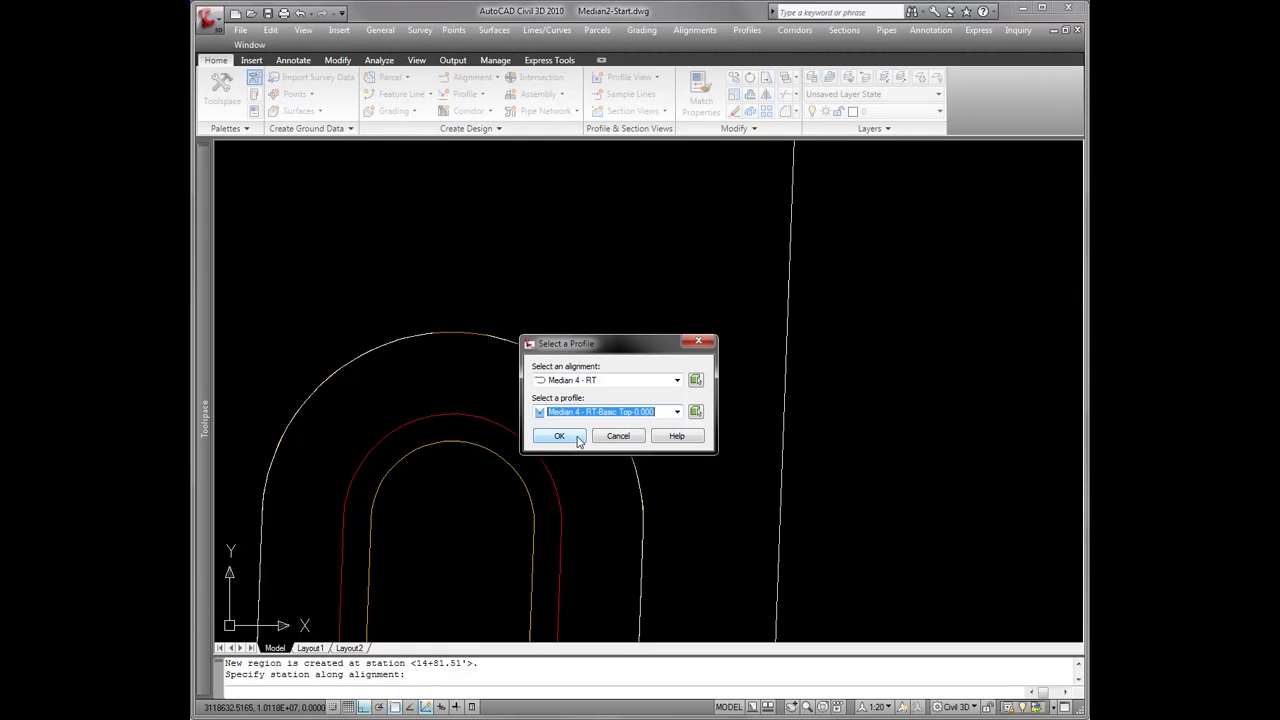
click(560, 436)
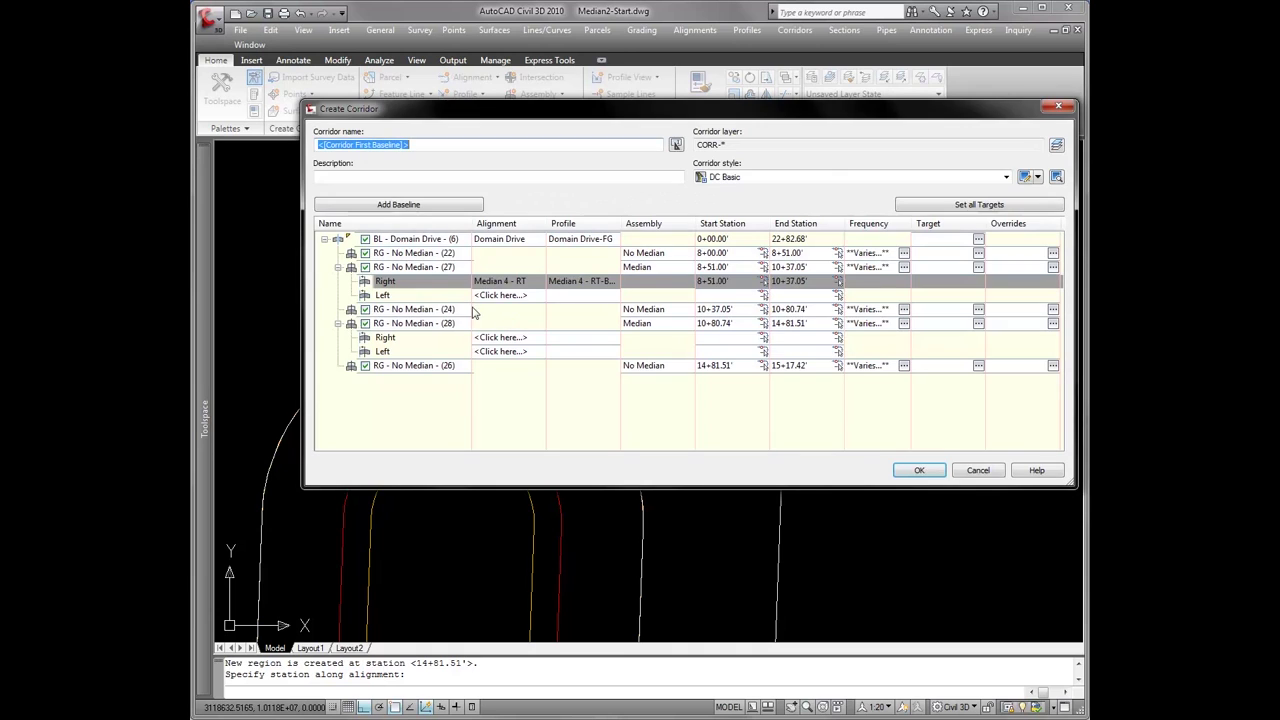
Assign the Median 4 - LT alignment and its profile to the left offset of the region starting at 8+51.00
click(500, 295)
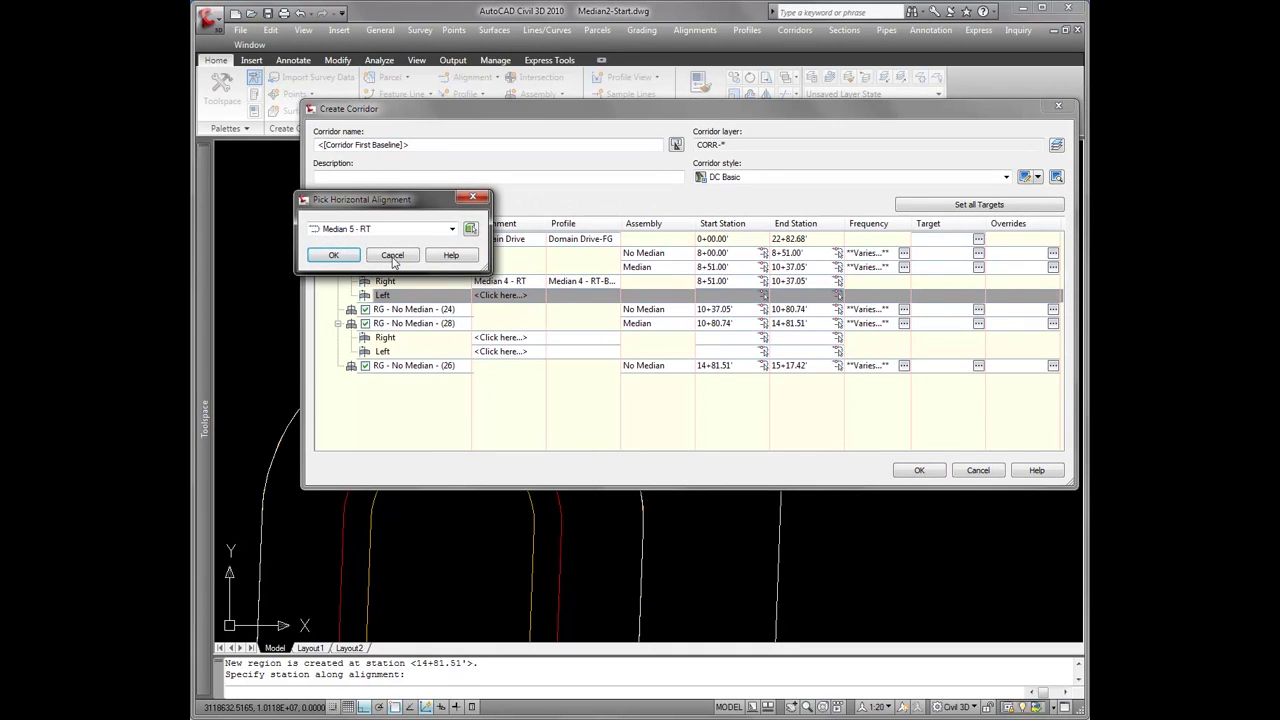
click(345, 229)
click(358, 276)
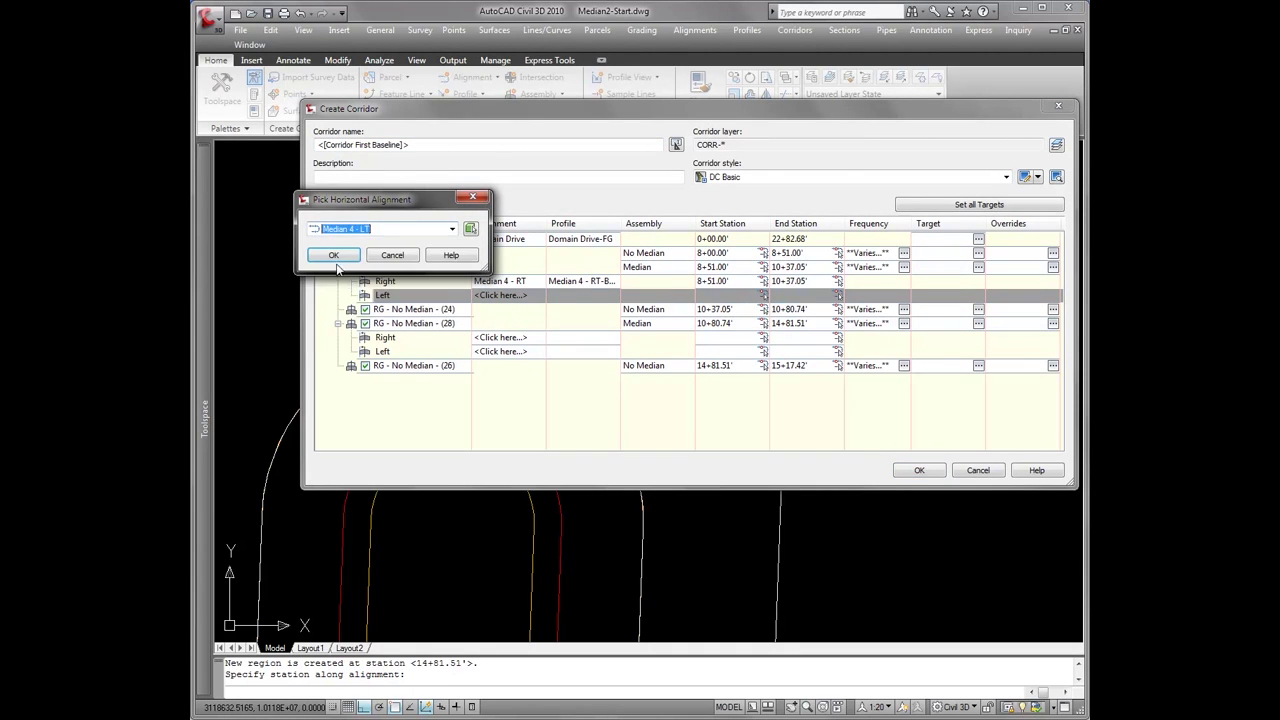
click(337, 252)
click(585, 297)
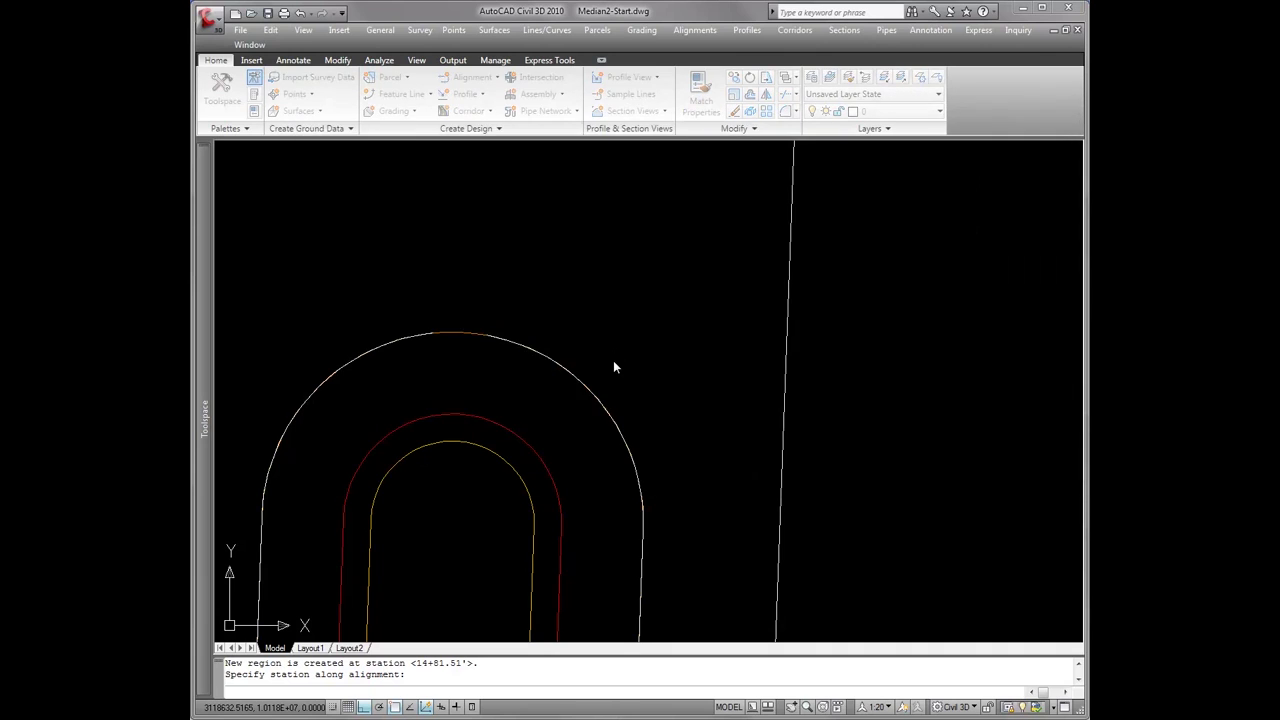
click(600, 412)
click(597, 437)
click(560, 436)
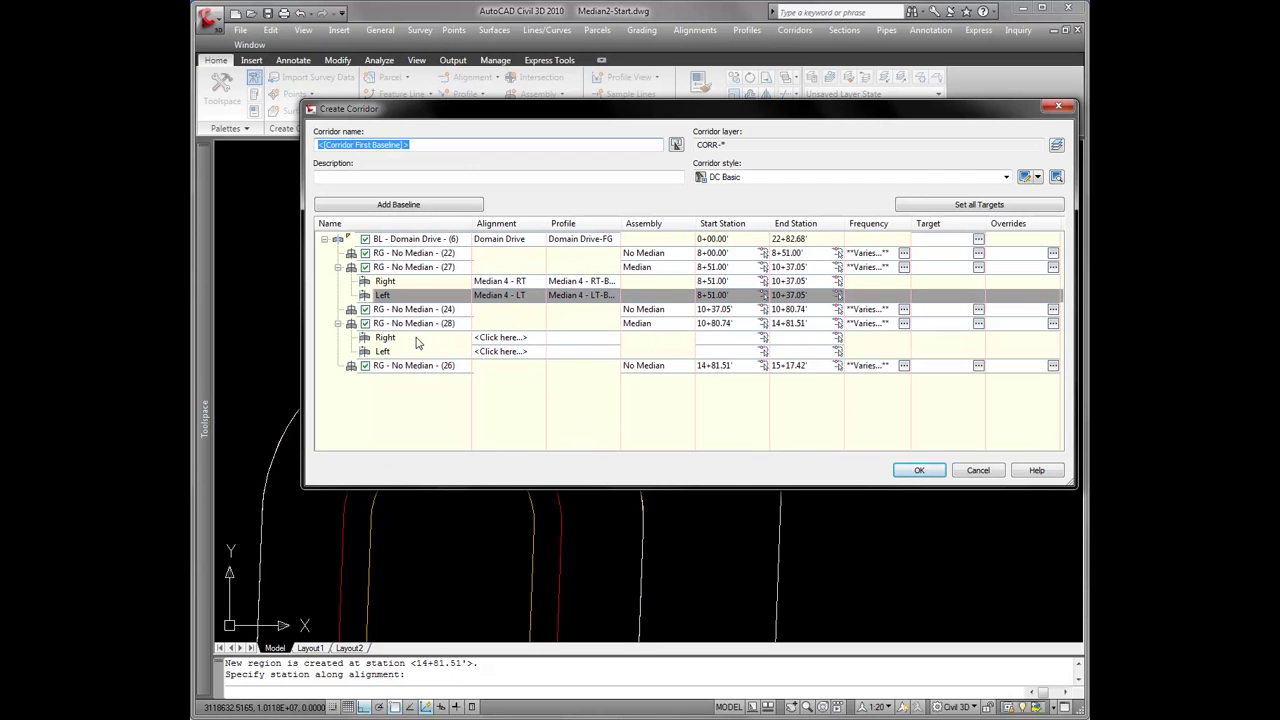
Assign the Median 5 - RT and Median 5 - LT alignments to the right and left offsets of the region starting at 10+80.74
click(501, 337)
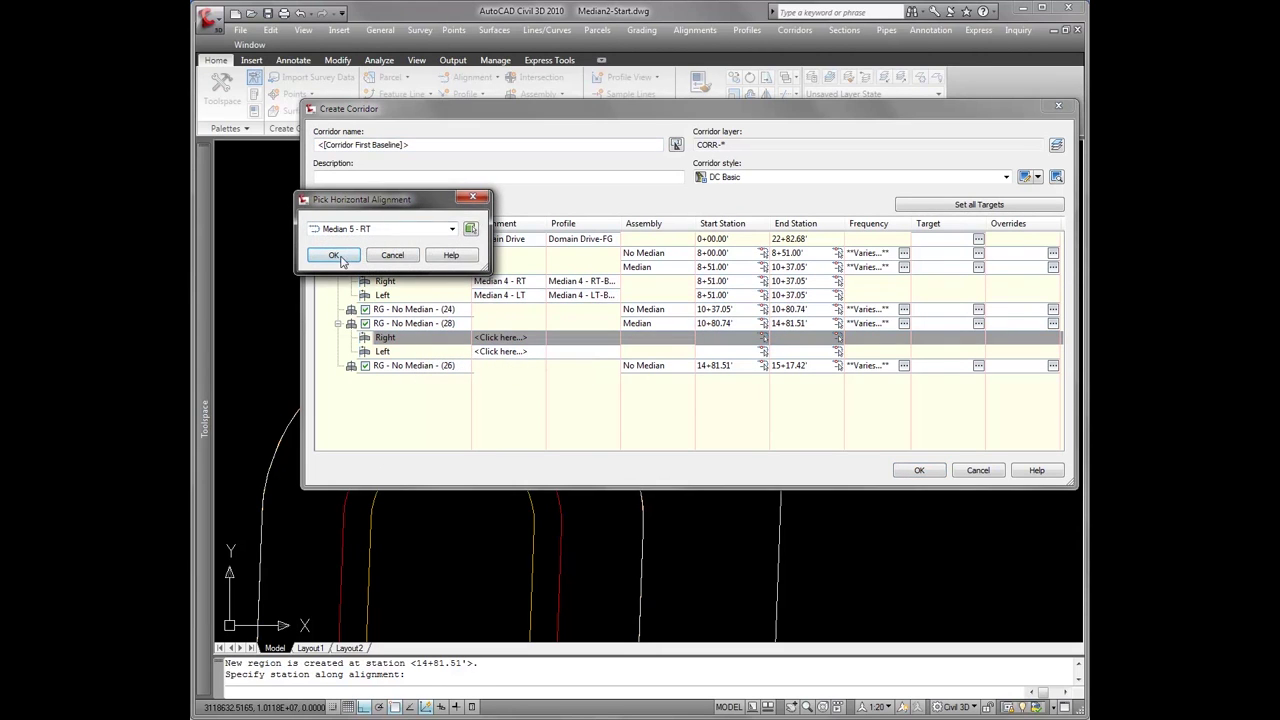
click(336, 256)
click(501, 351)
click(372, 232)
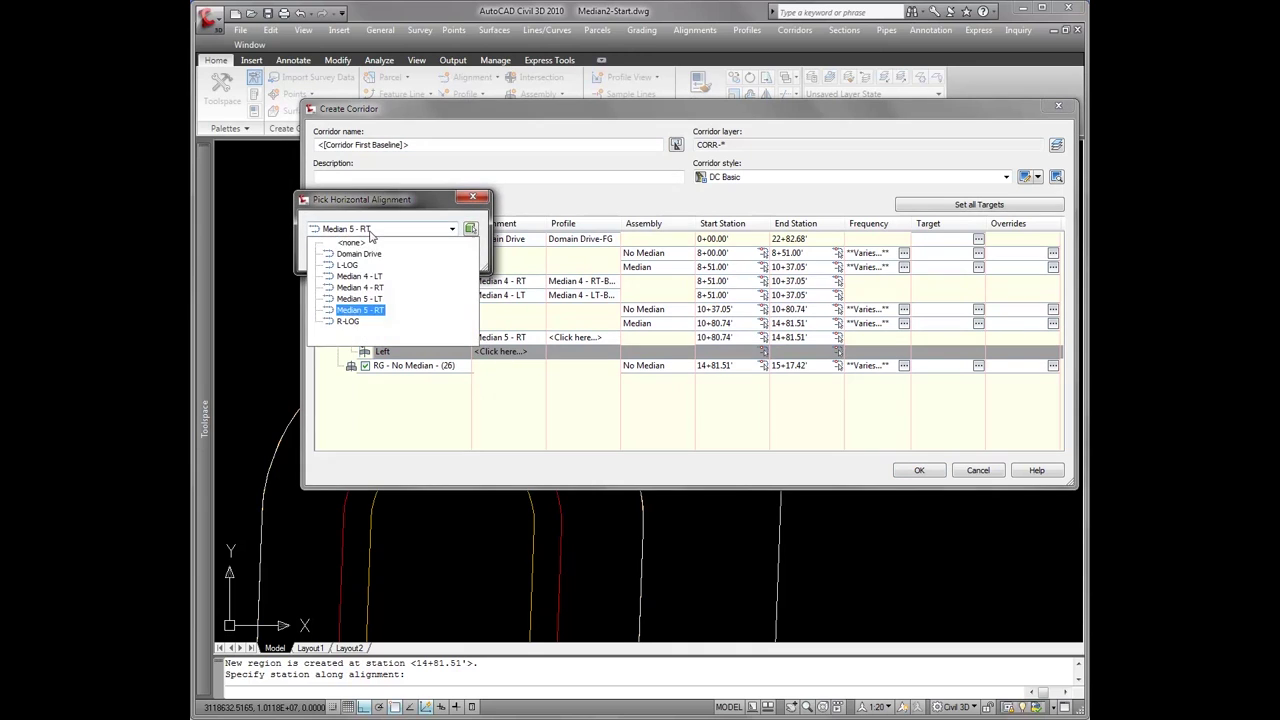
click(360, 299)
click(338, 257)
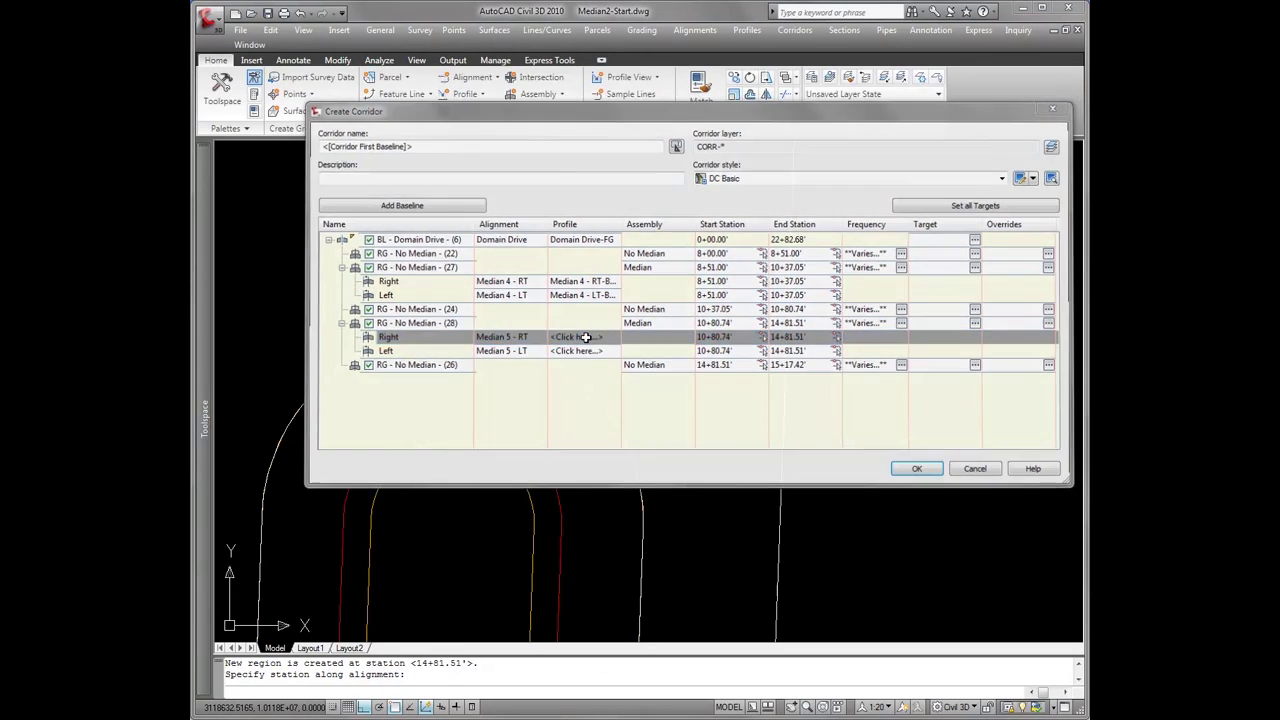
Assign the Basic Top profiles of Median 5 - RT and Median 5 - LT to the right and left offsets of the region starting at 10+80.74
click(580, 350)
click(600, 416)
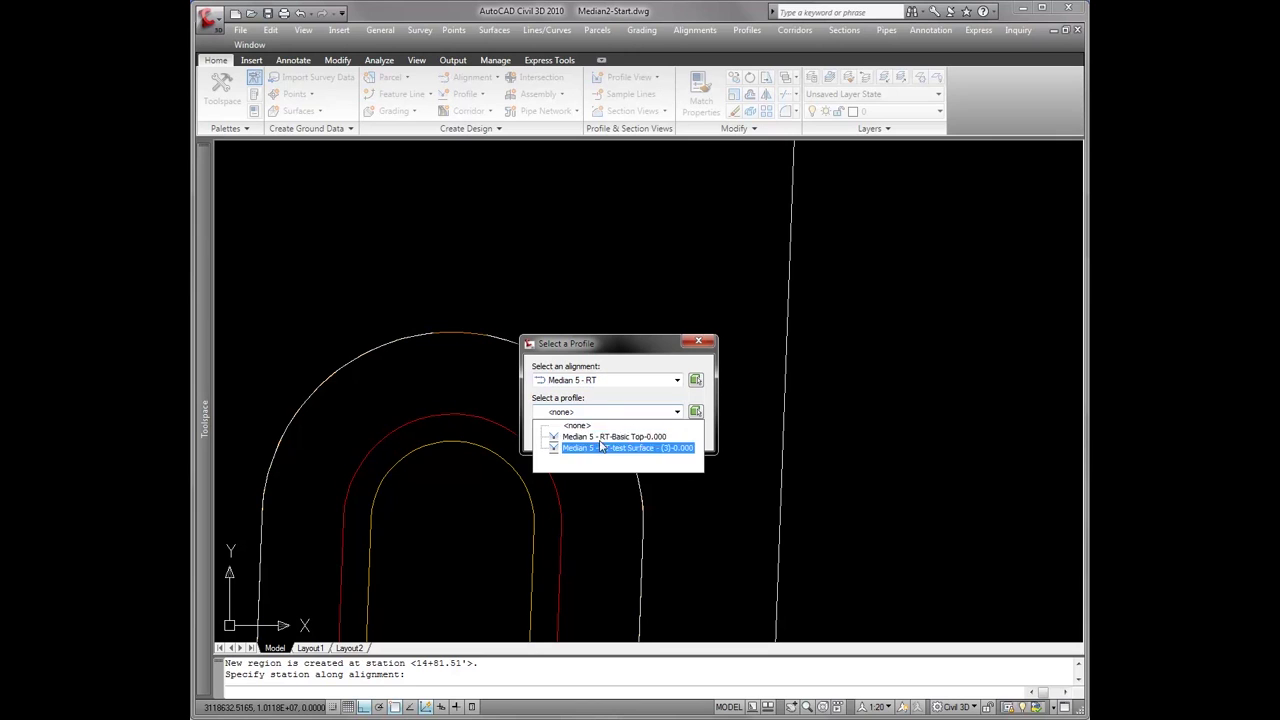
click(590, 437)
click(565, 437)
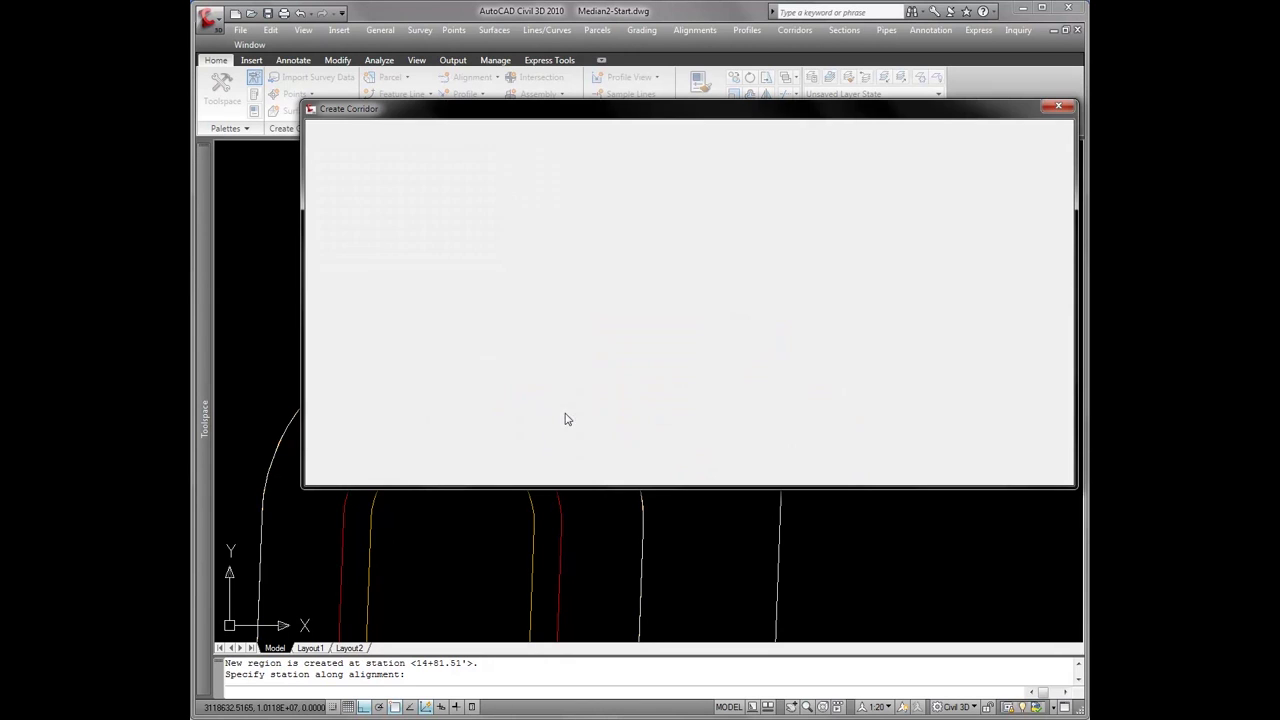
click(577, 354)
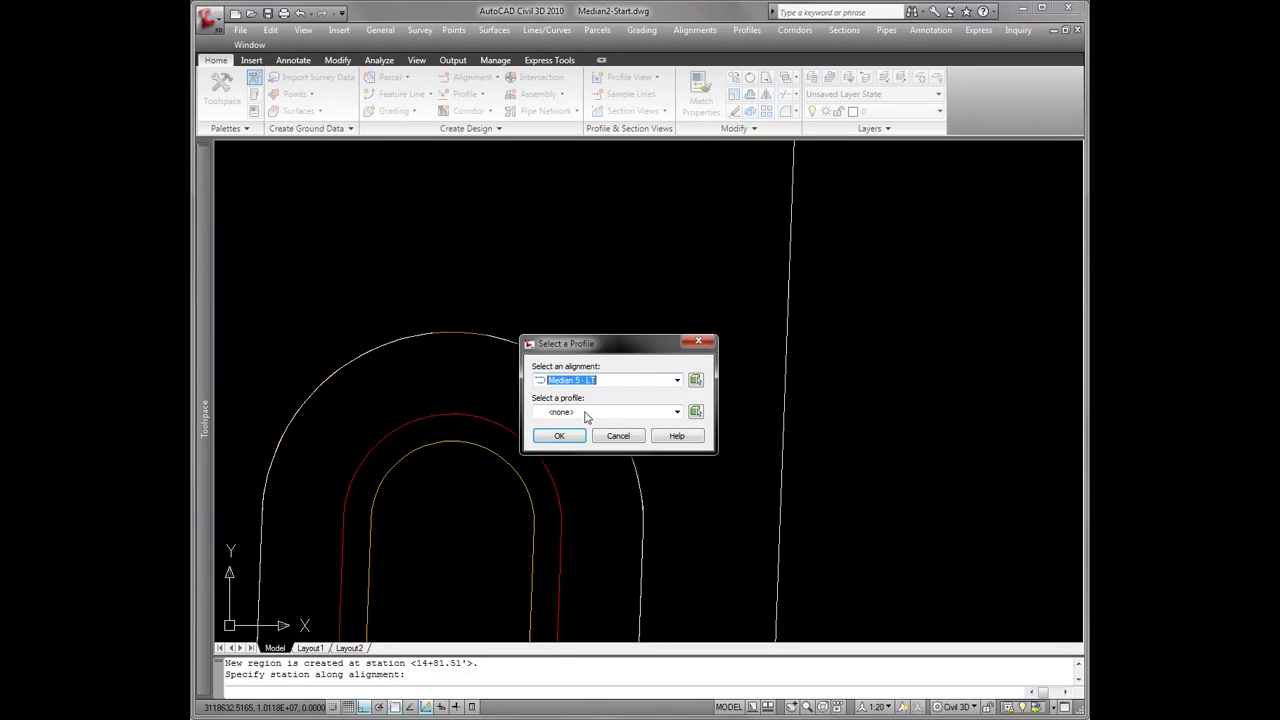
click(588, 416)
click(586, 438)
click(570, 435)
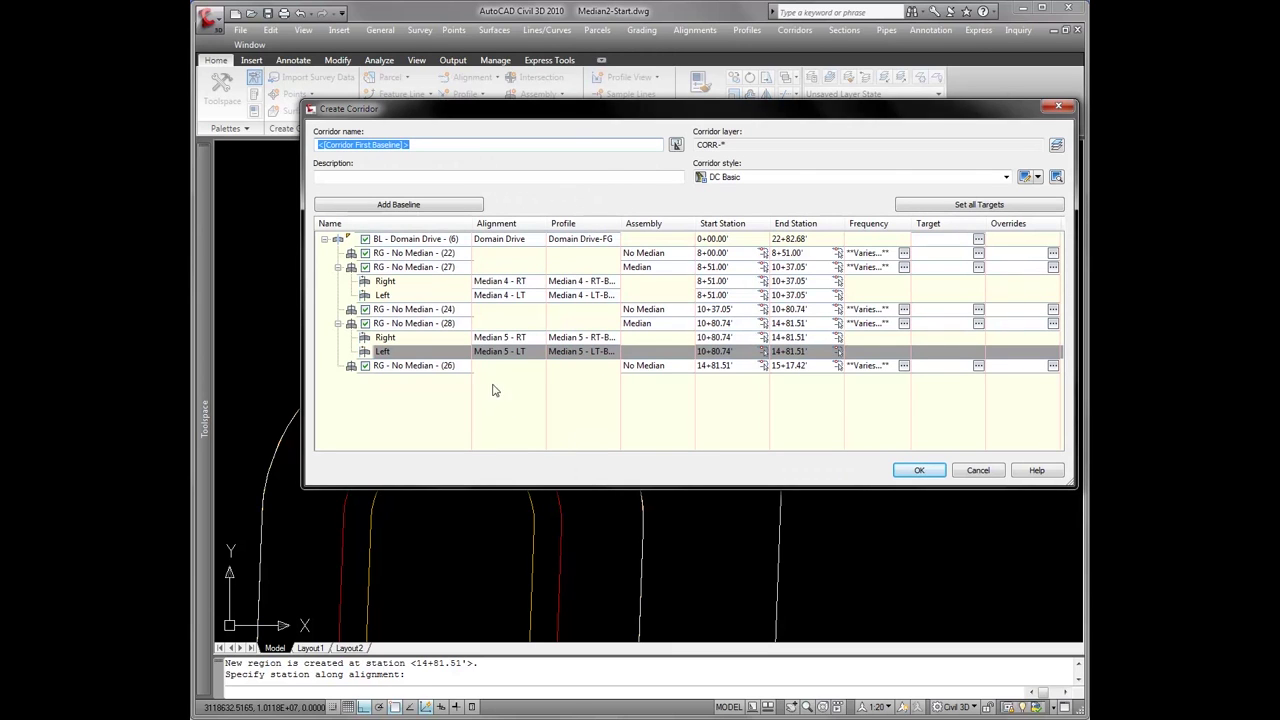
Set the right lane's Median Edge Alignment target to Median 4 - RT for the Median region starting at 8+51.00
click(405, 270)
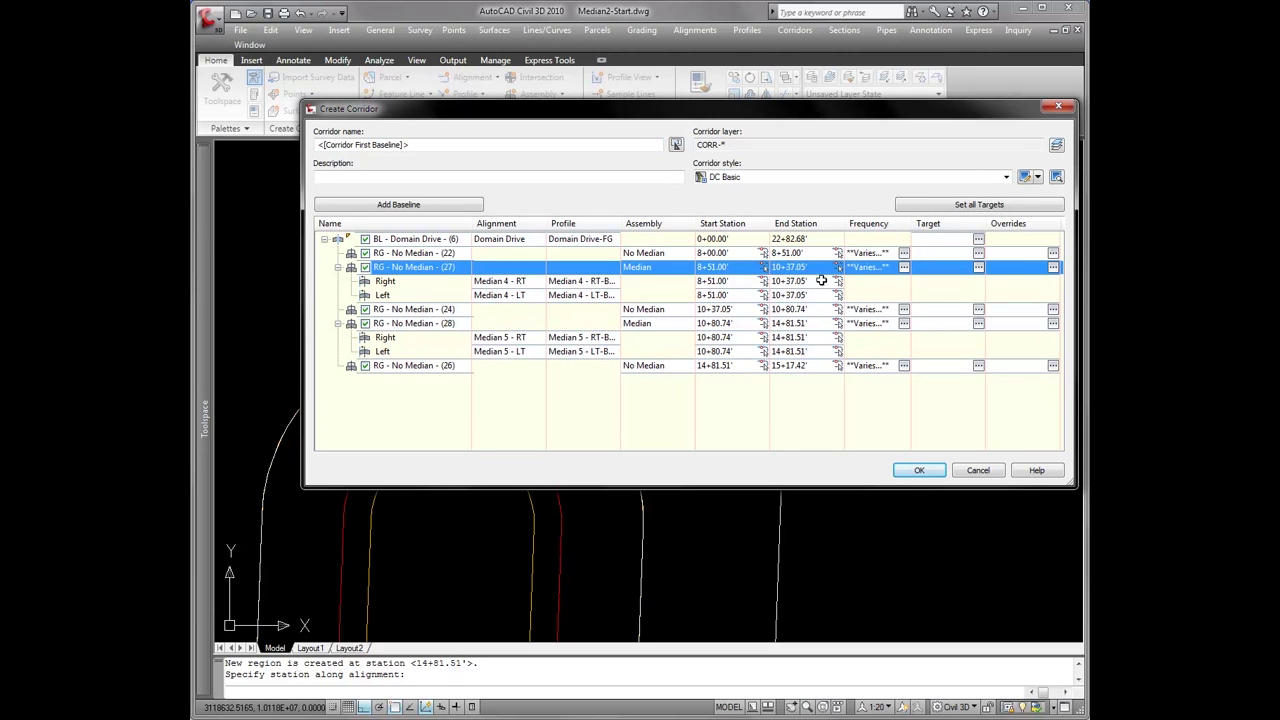
click(978, 267)
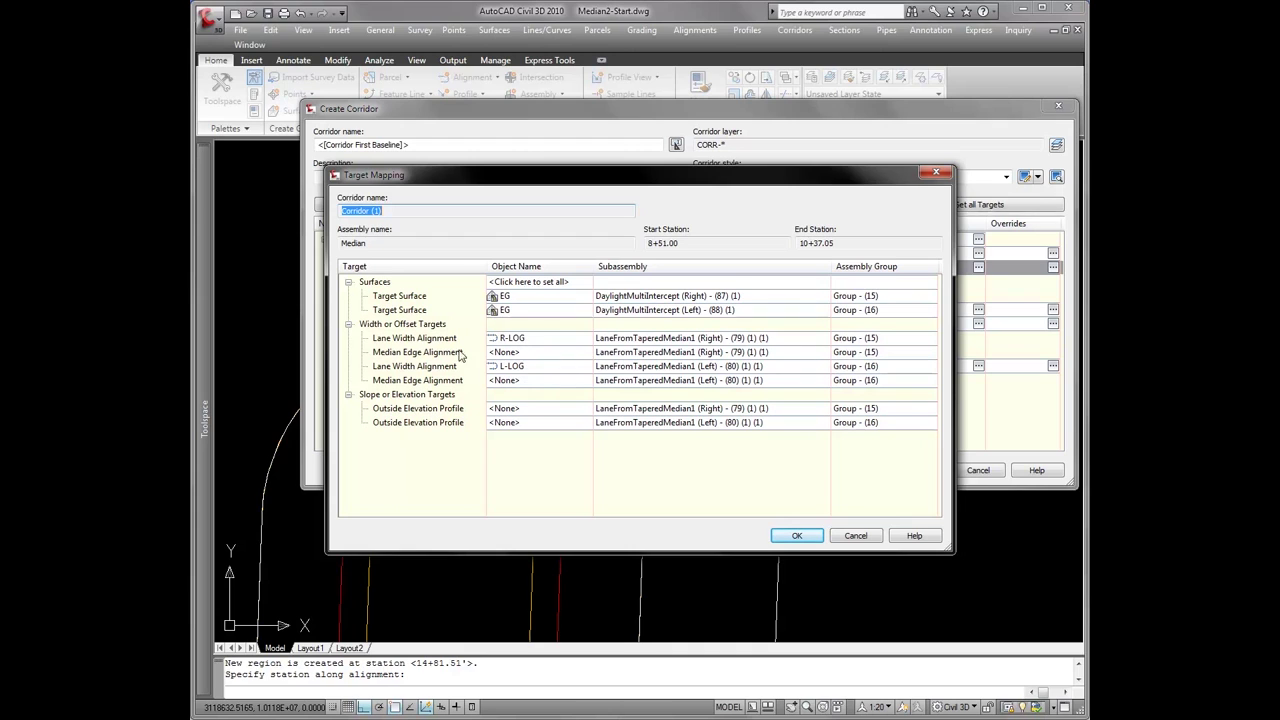
click(551, 354)
click(523, 420)
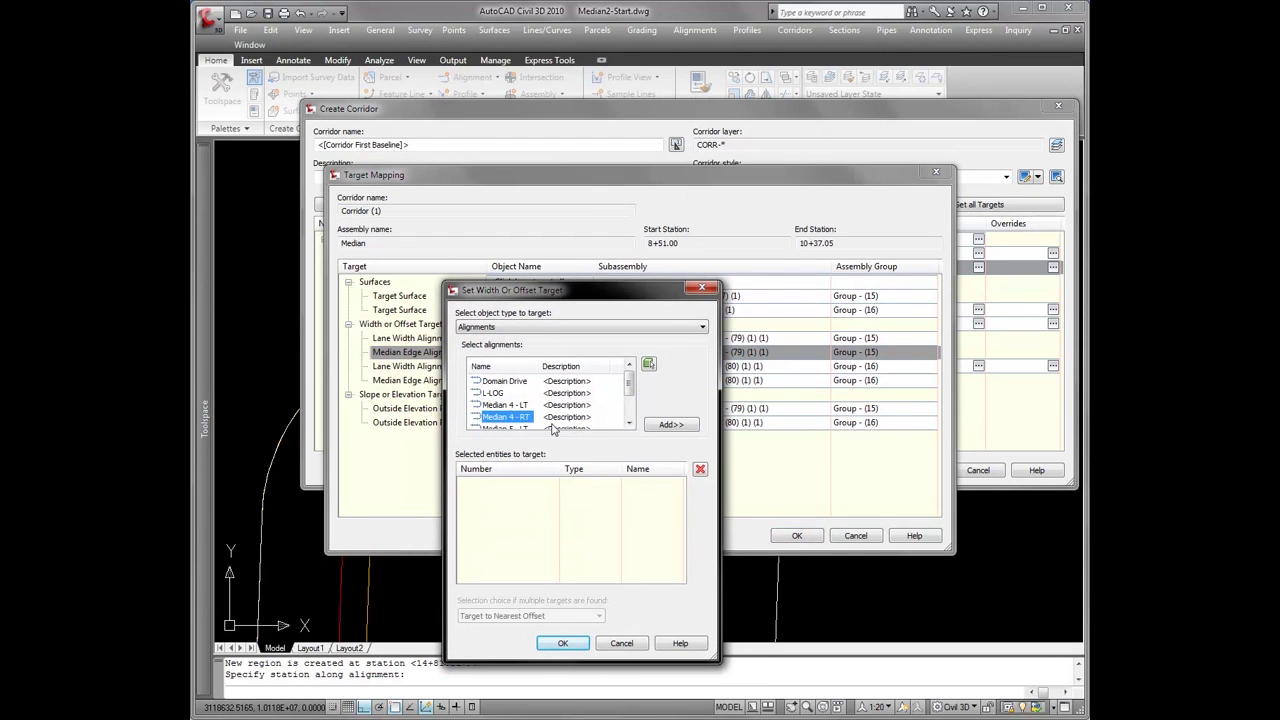
click(668, 424)
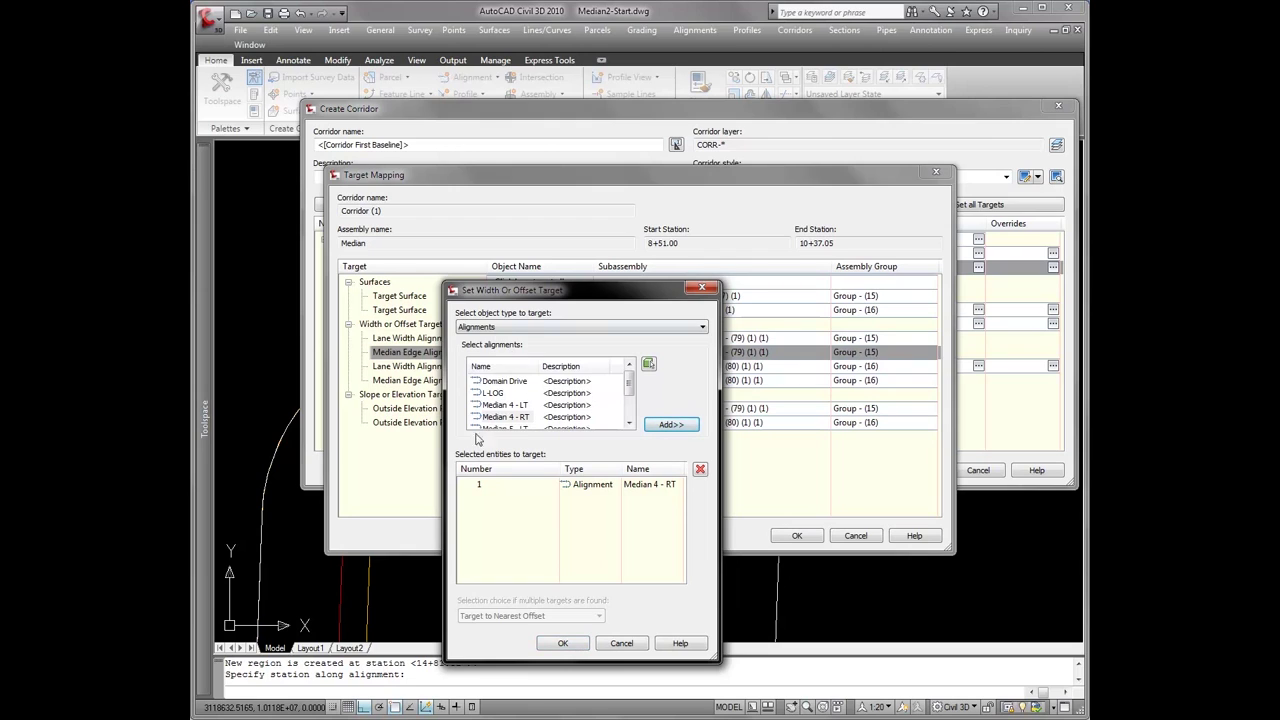
click(562, 643)
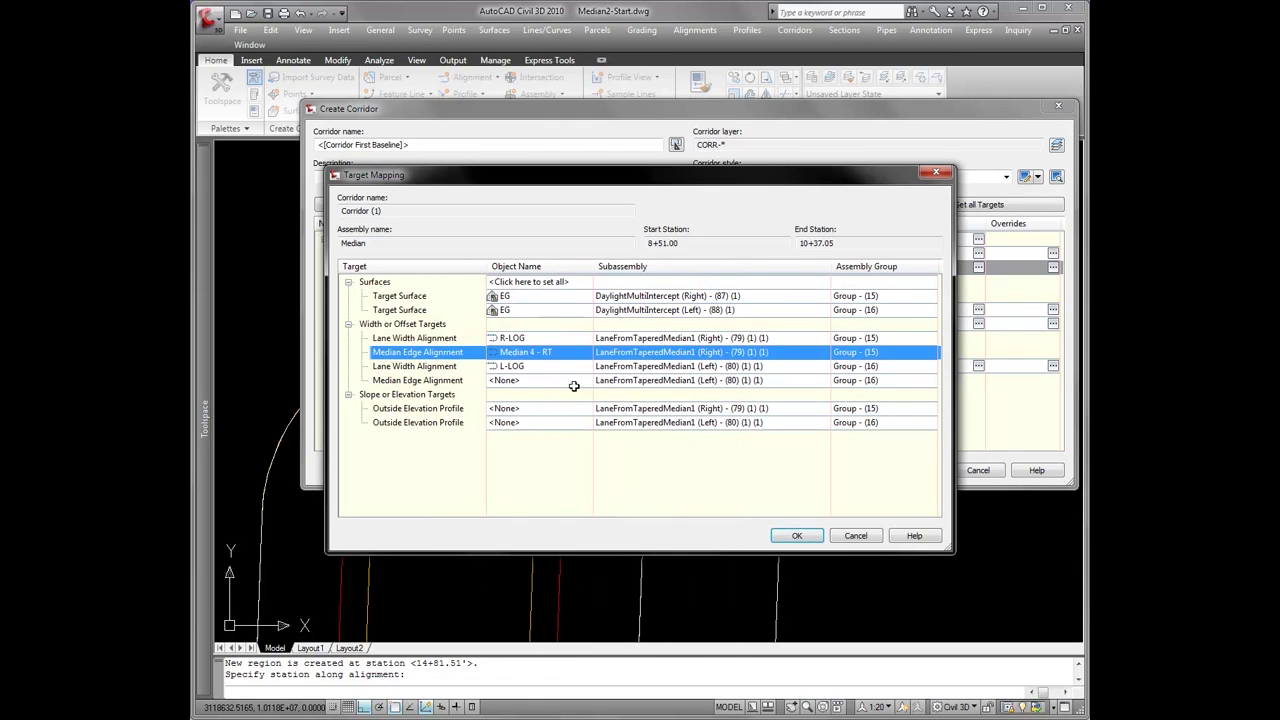
Set the left lane's Median Edge Alignment target to Median 4 - LT and accept the target mapping for the region starting at 8+51.00
click(562, 384)
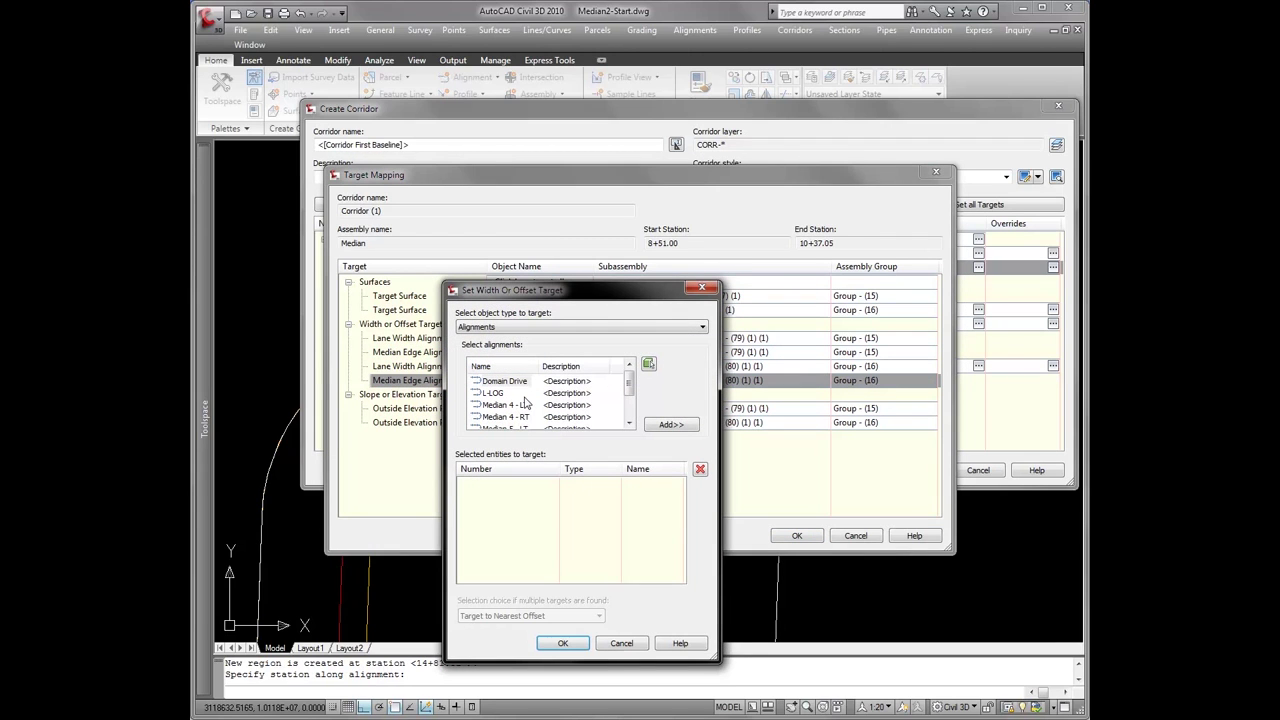
click(505, 404)
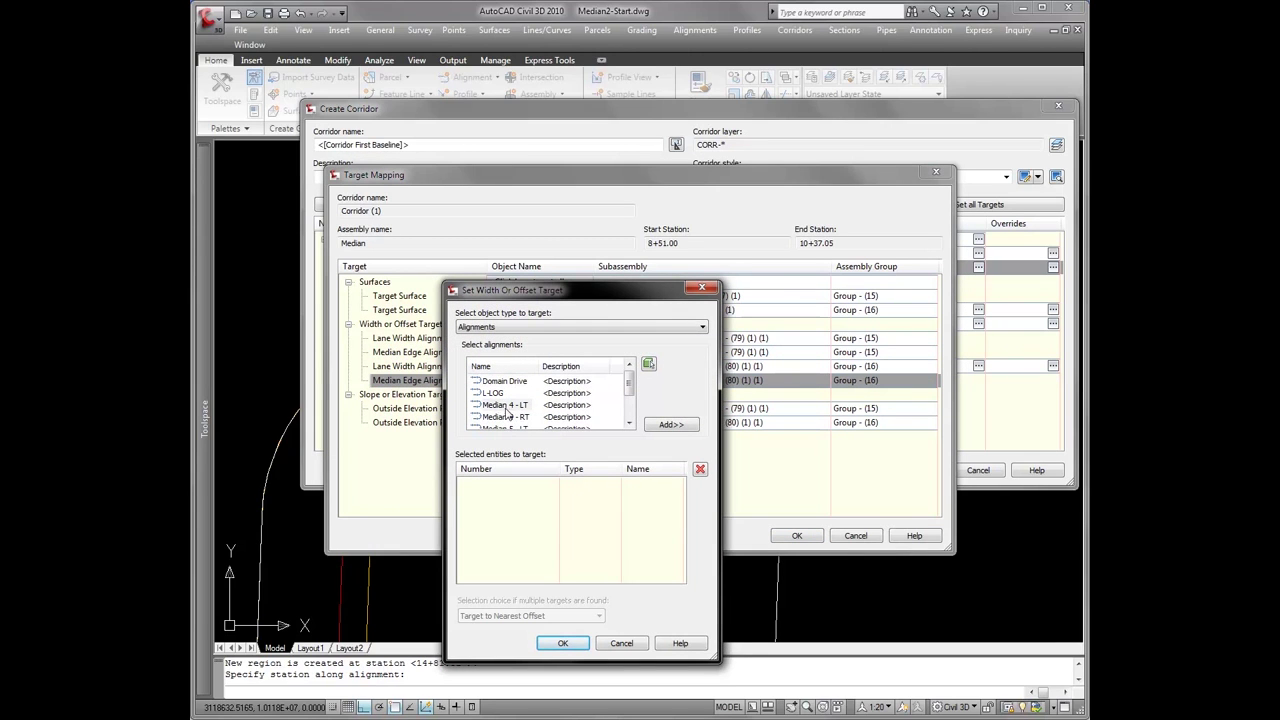
click(670, 425)
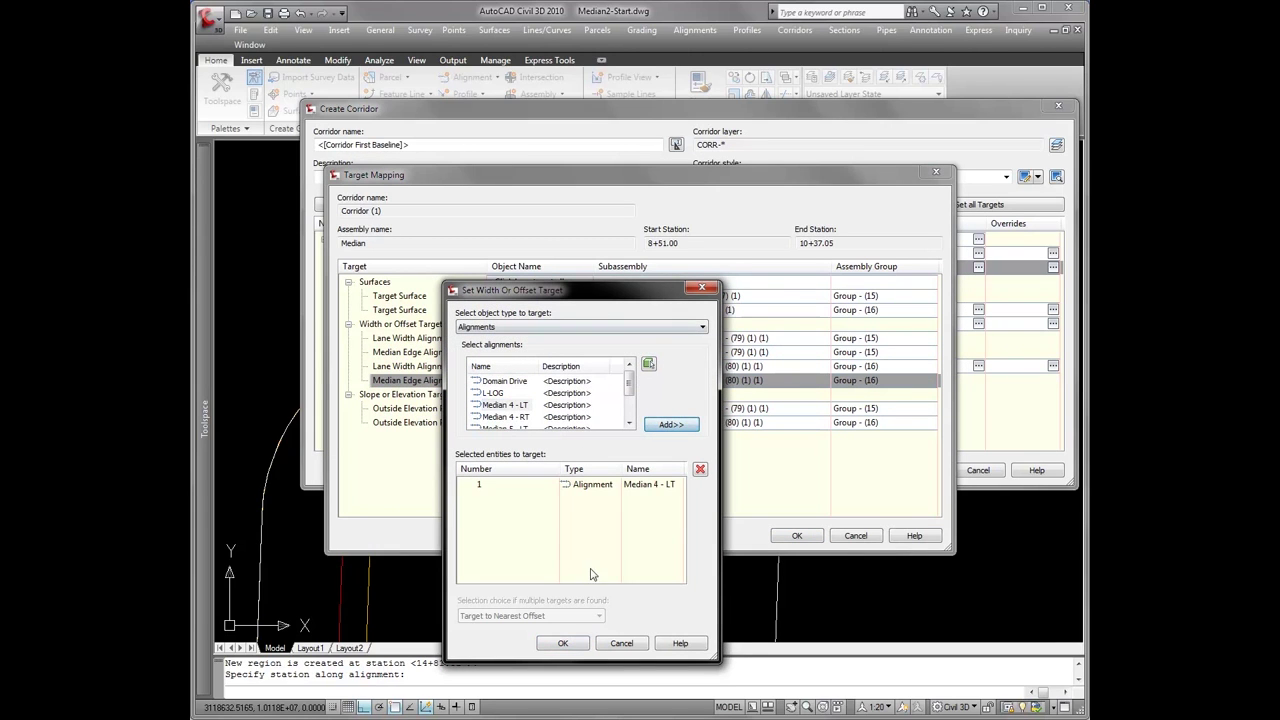
click(563, 643)
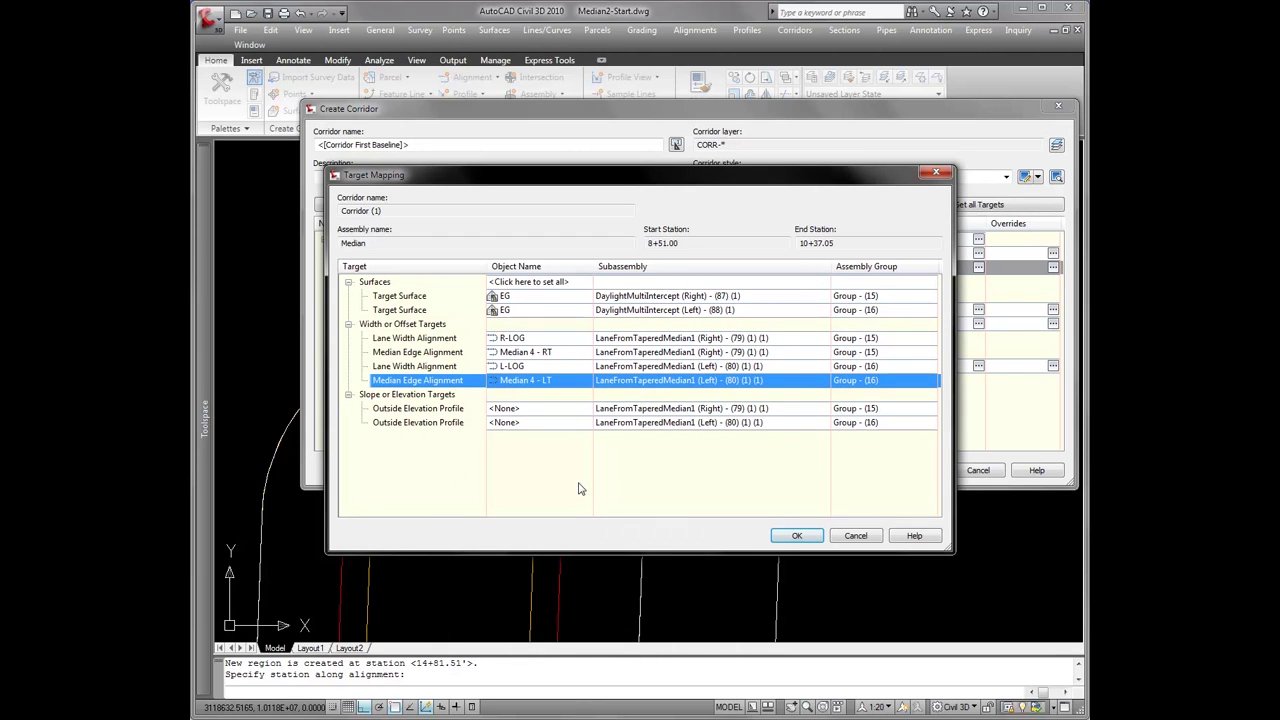
click(796, 537)
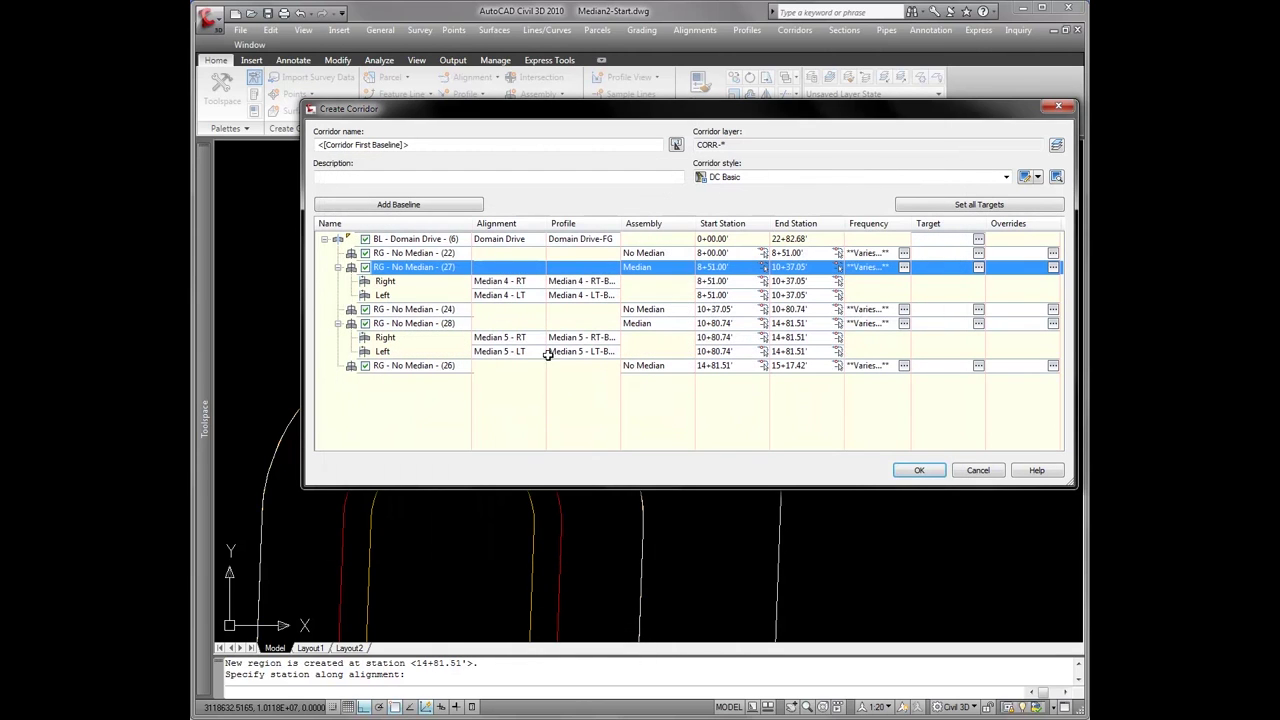
Set the right lane's Median Edge Alignment target to Median 5 - RT for the Median region starting at 10+80.74
click(422, 324)
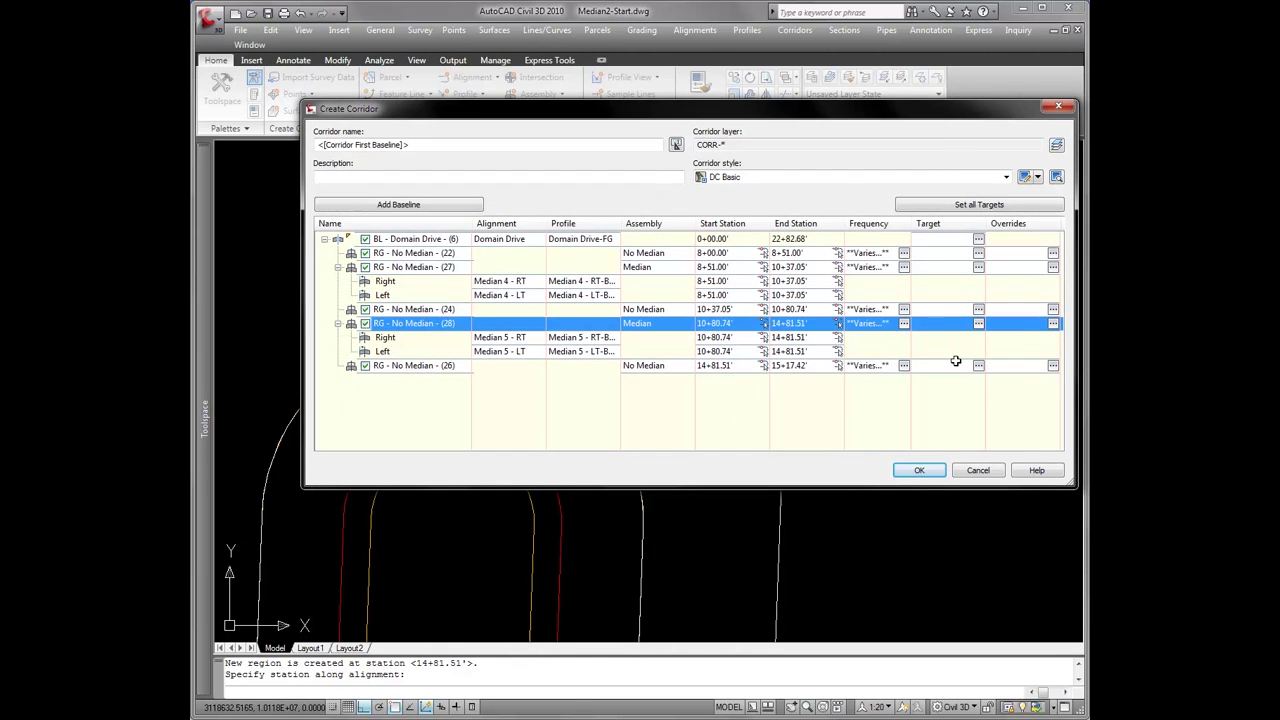
click(978, 323)
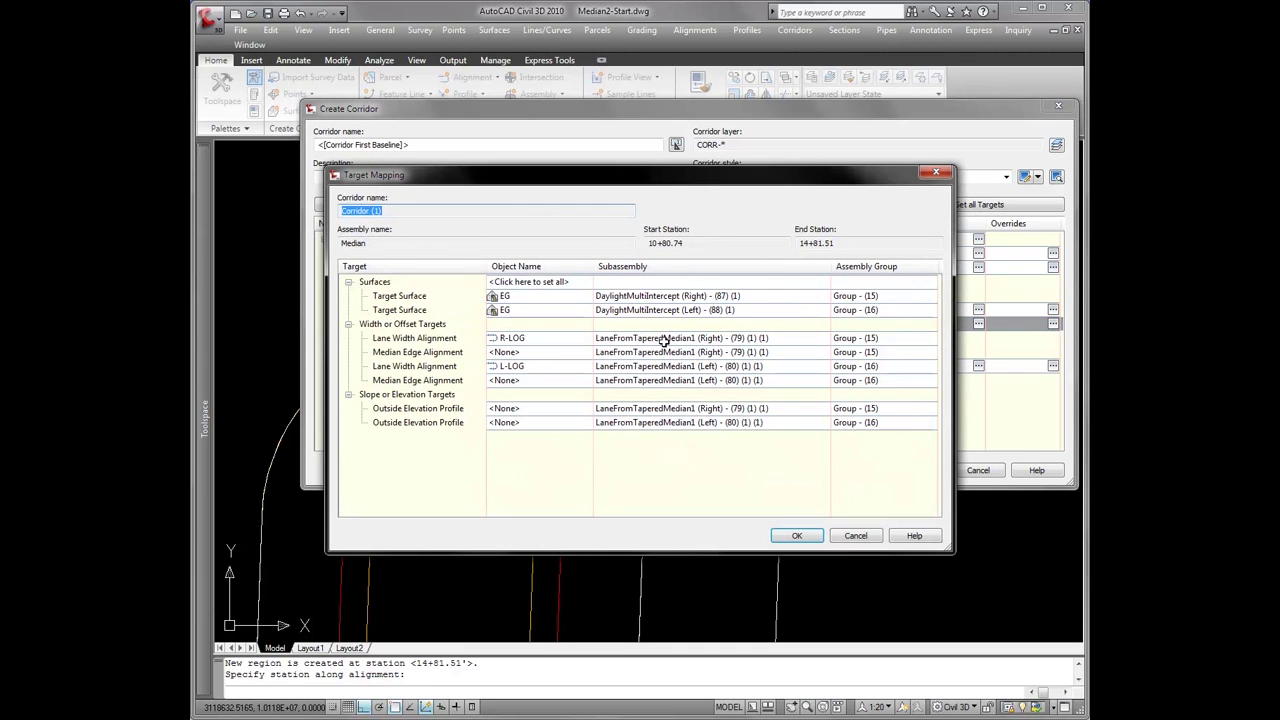
click(578, 352)
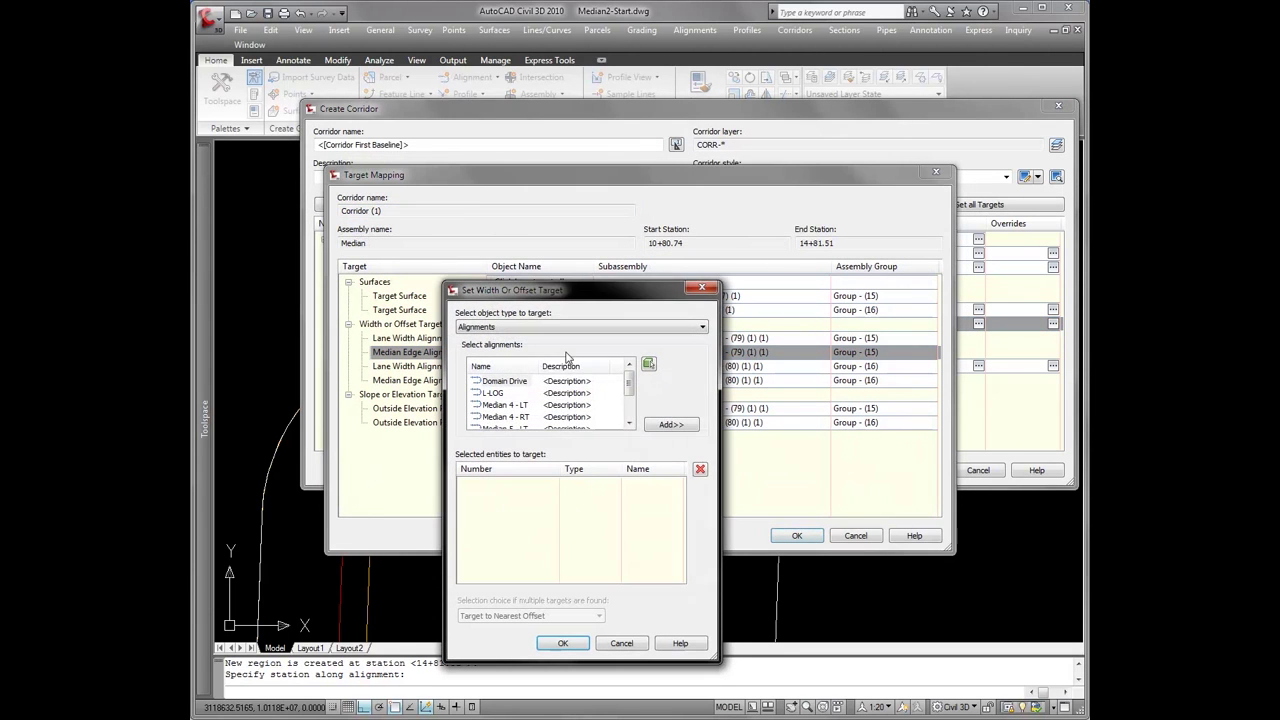
drag(630, 393, 630, 403)
click(548, 429)
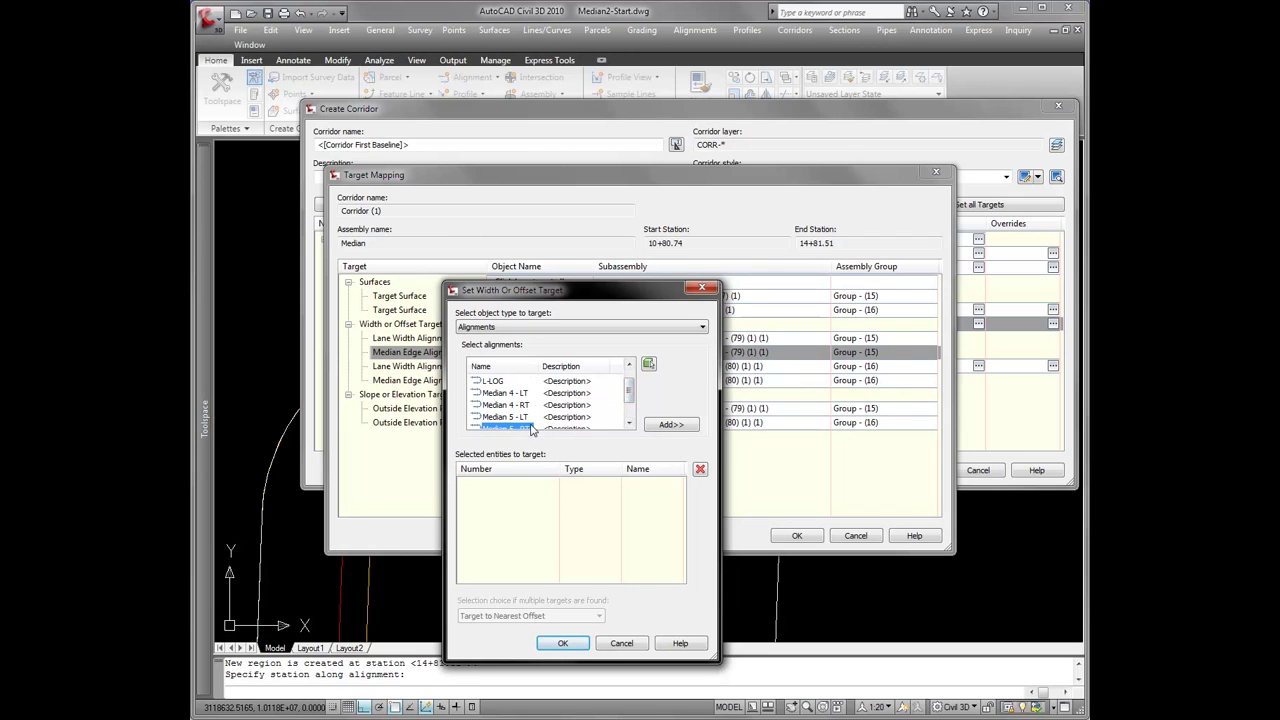
click(672, 426)
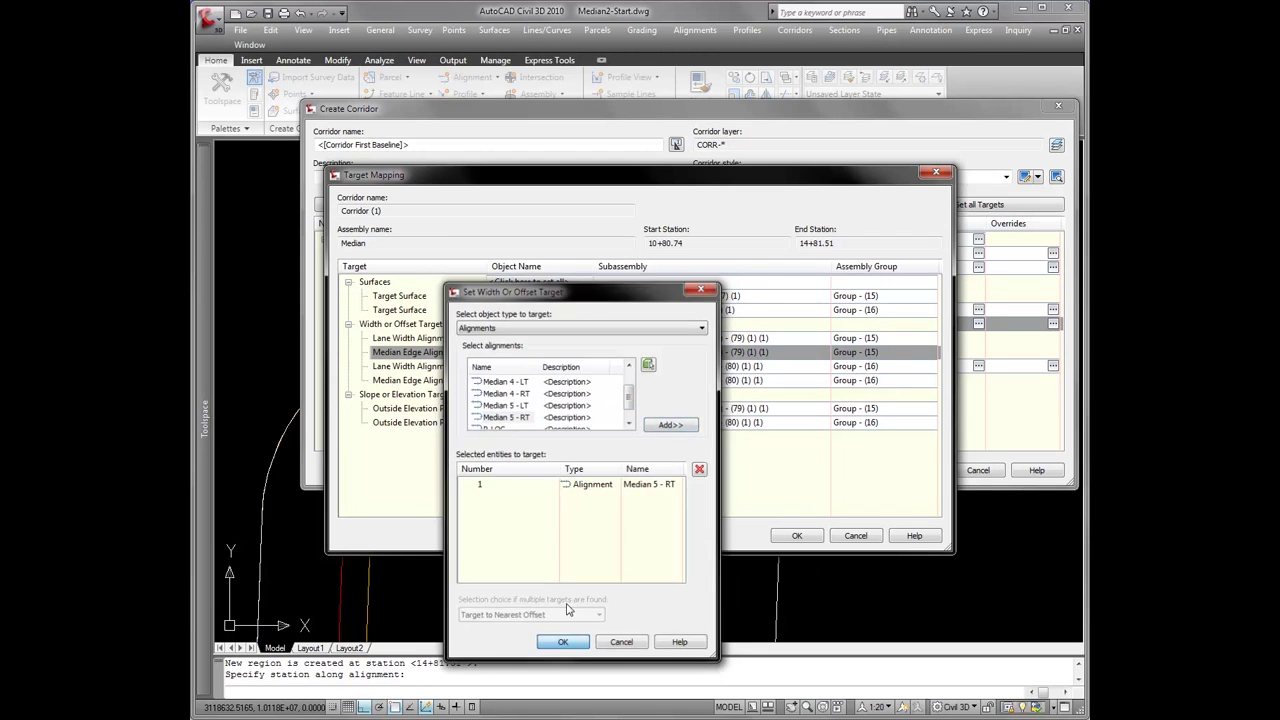
click(562, 643)
Set the left lane's Median Edge Alignment target to Median 5 - LT and accept the target mapping for the region starting at 10+80.74
click(549, 380)
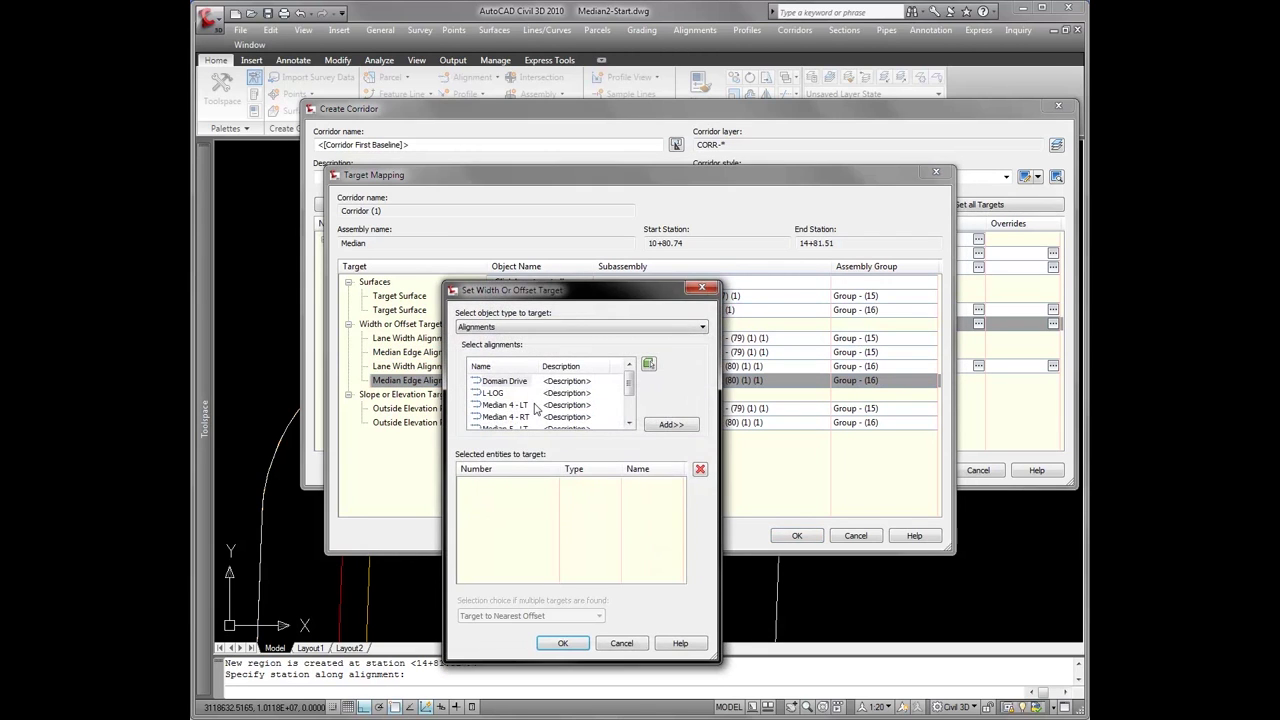
click(629, 424)
click(505, 417)
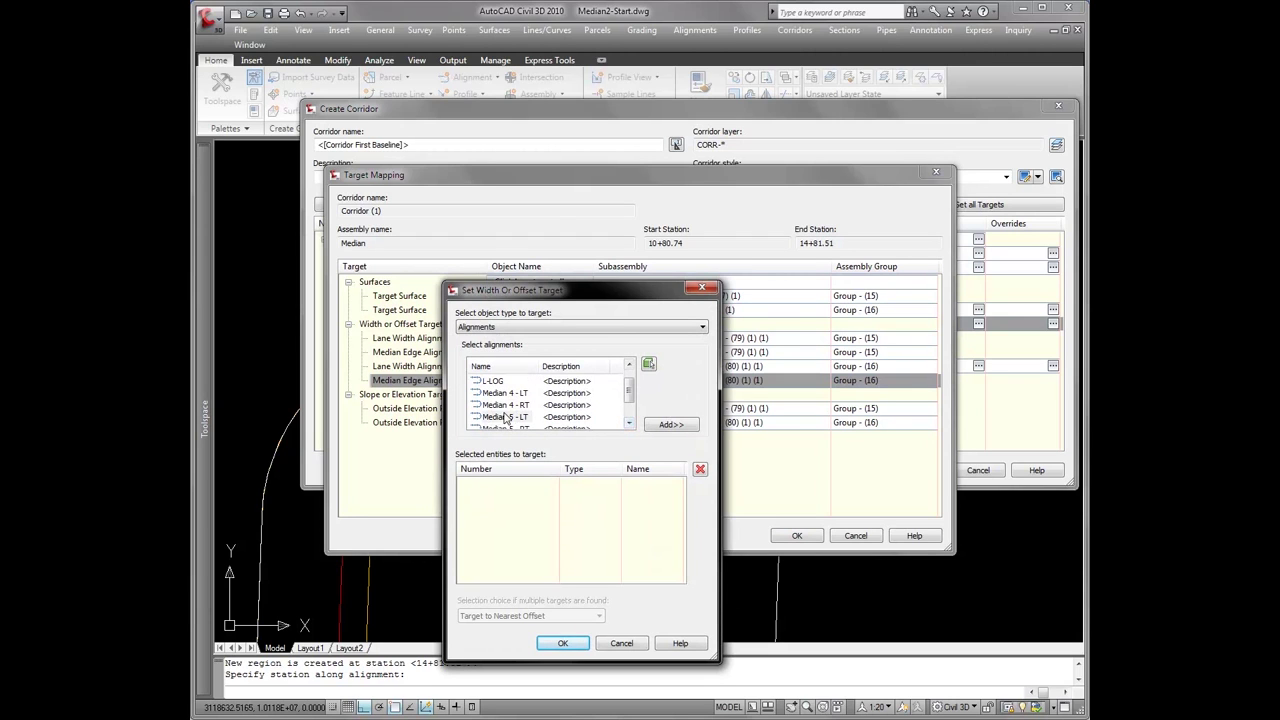
click(671, 425)
click(563, 643)
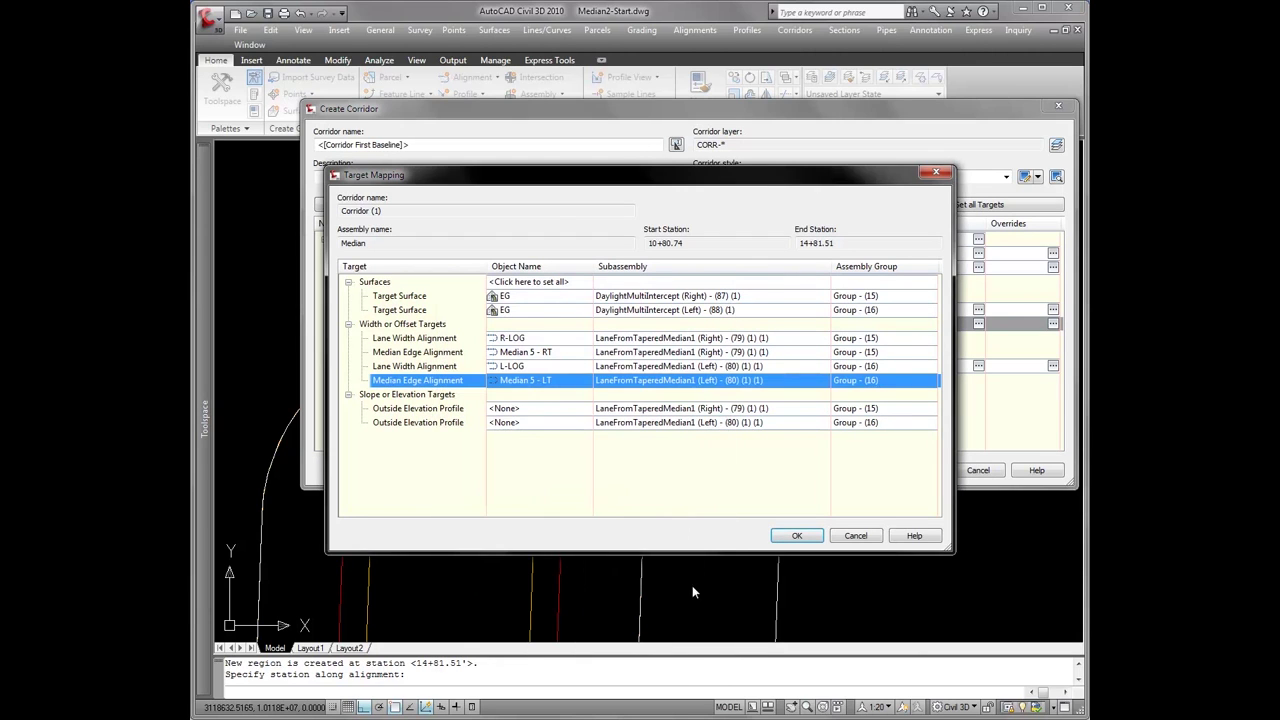
click(797, 537)
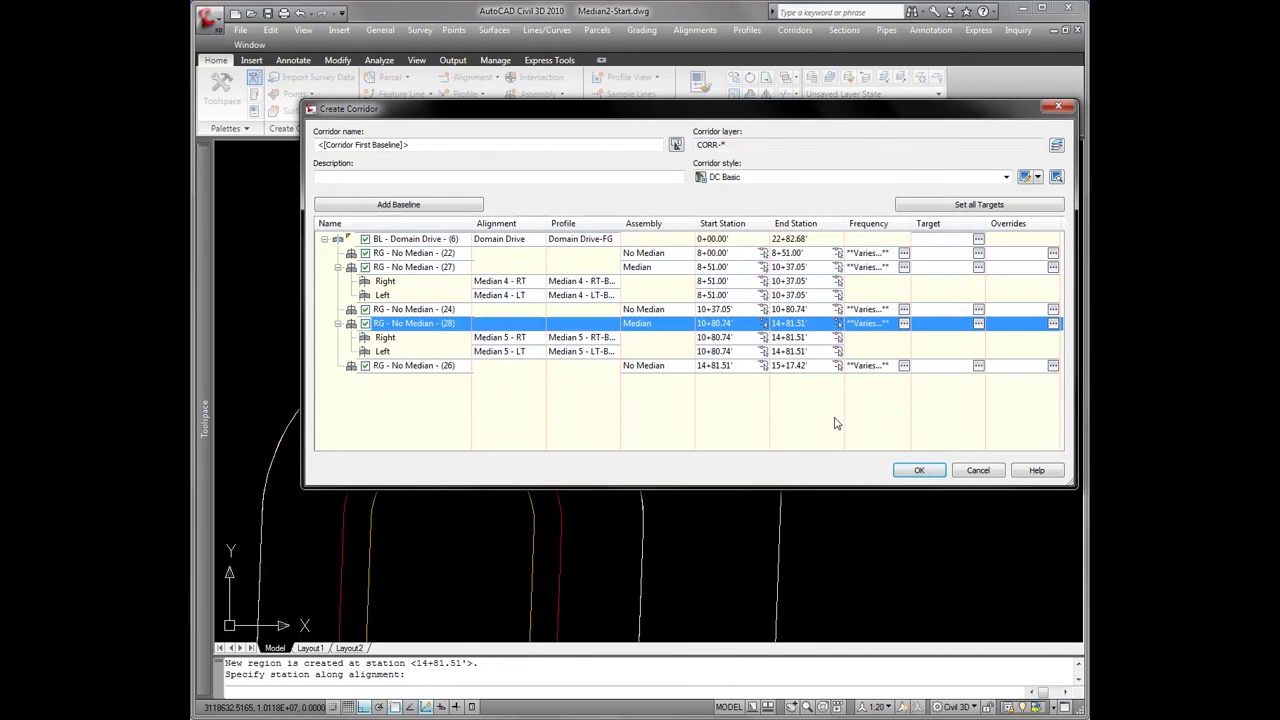
Check the combined target mapping of all regions, accept it and build the corridor
click(974, 205)
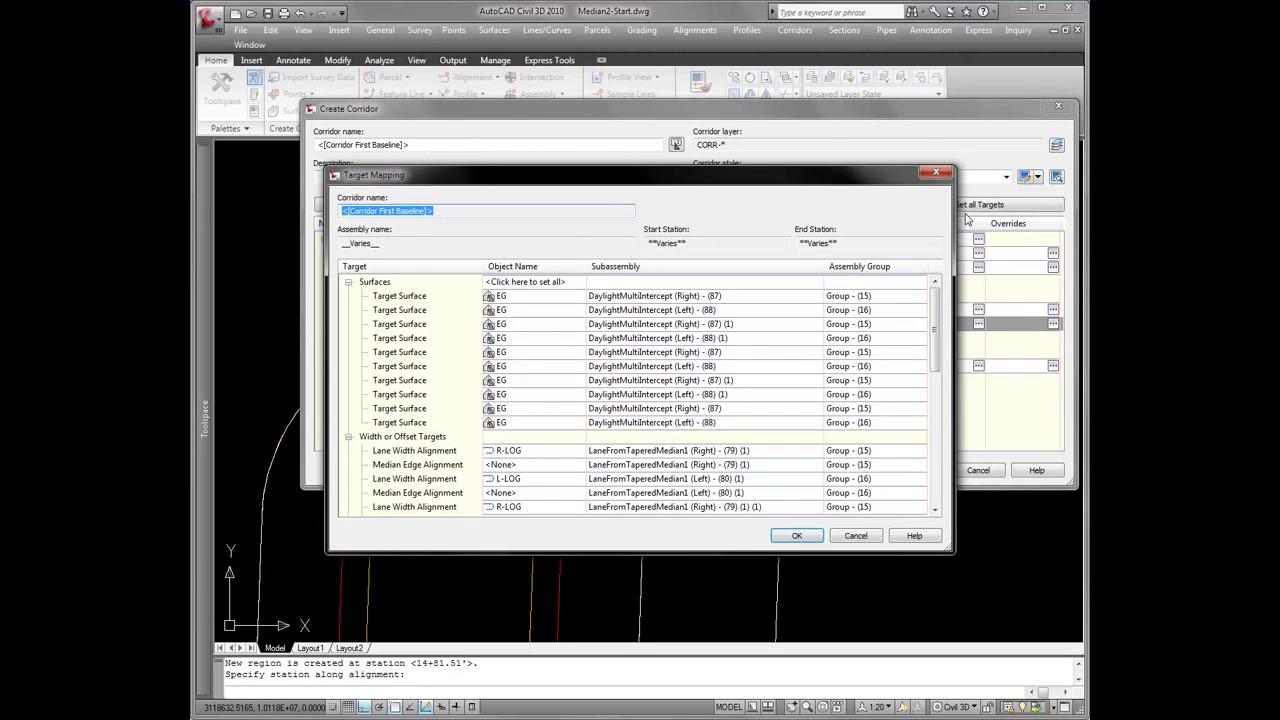
click(797, 537)
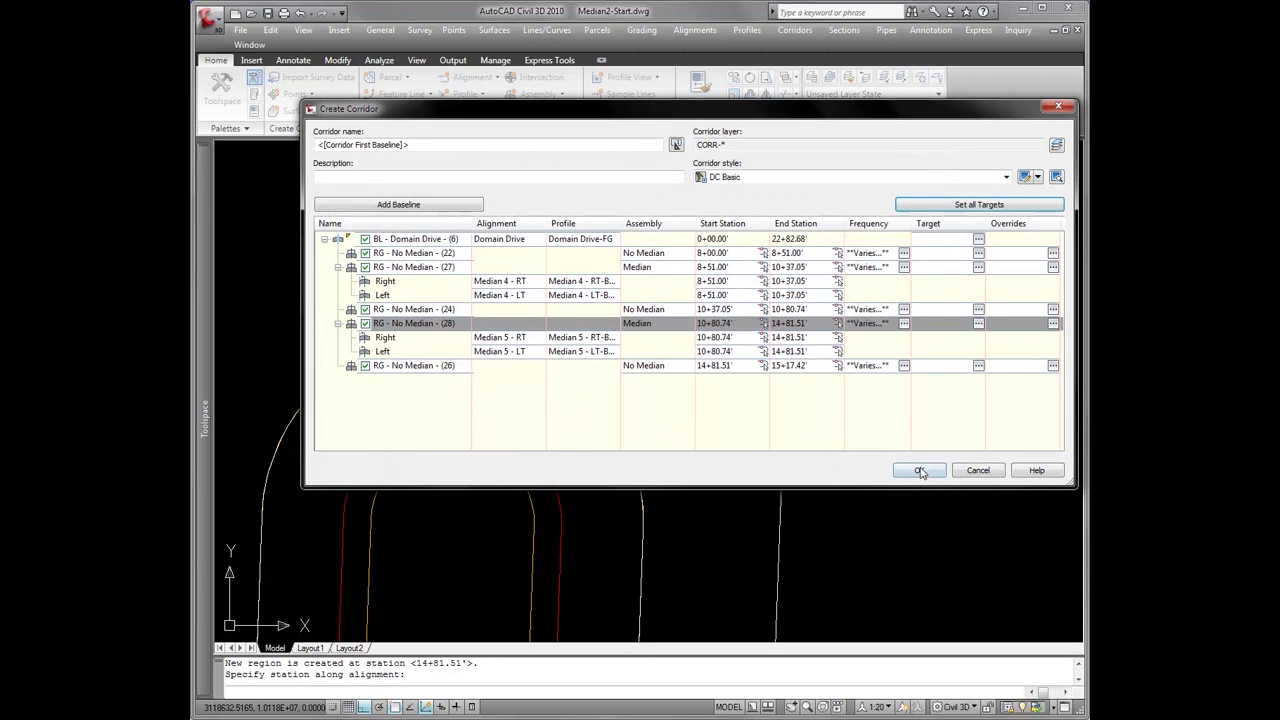
click(919, 471)
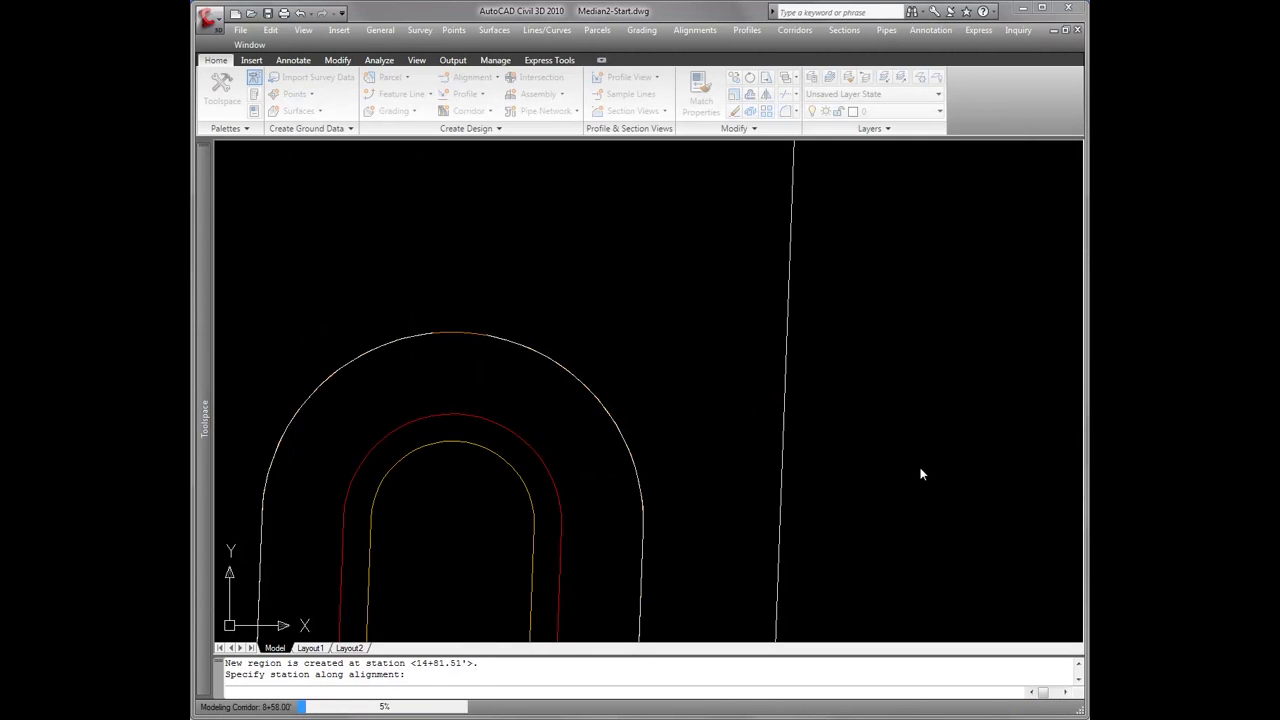
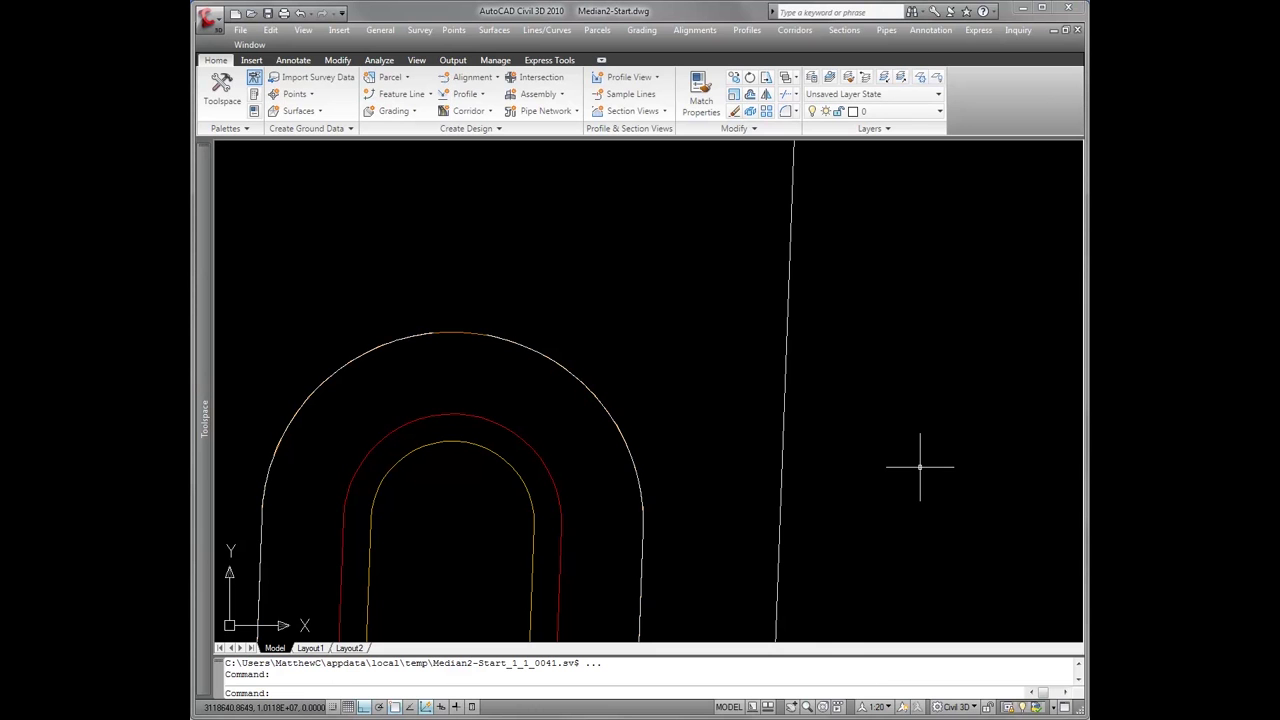
Thaw the CORR-Domain Drive layer so the corridor displays in plan
mouse_move(920, 466)
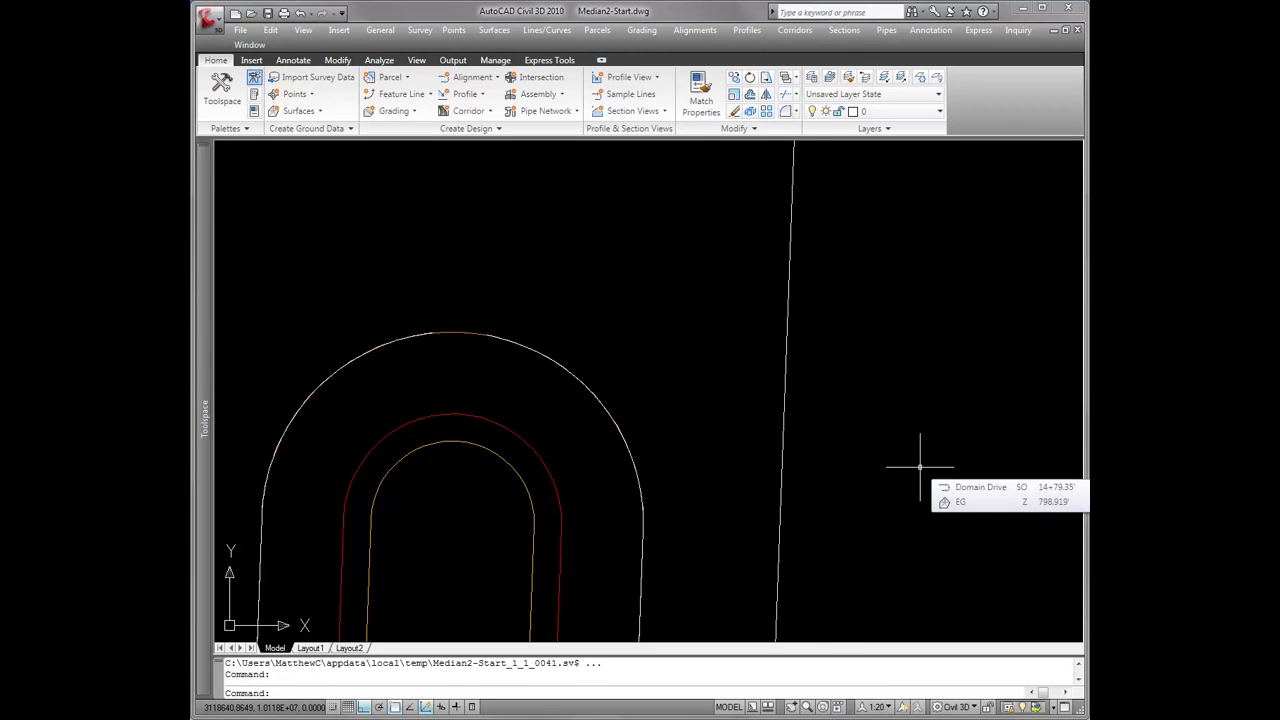
scroll(920, 466, down, 10)
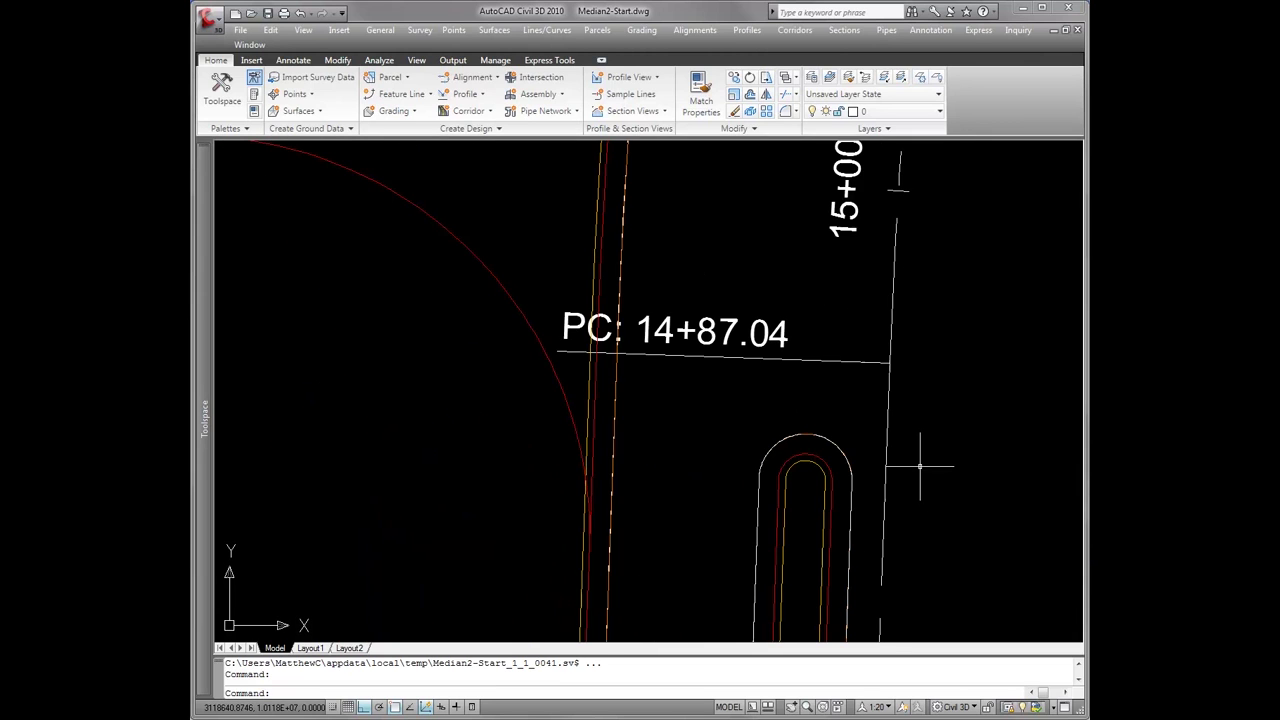
middle_drag(925, 515, 650, 270)
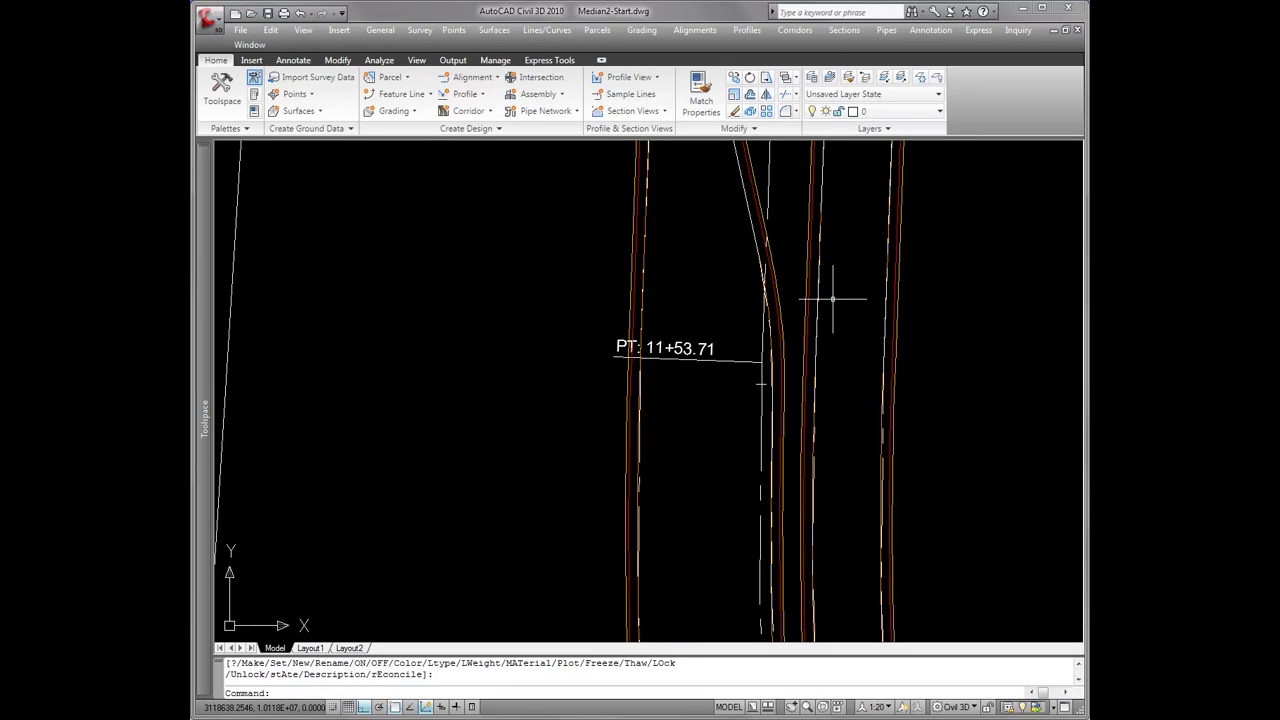
click(872, 111)
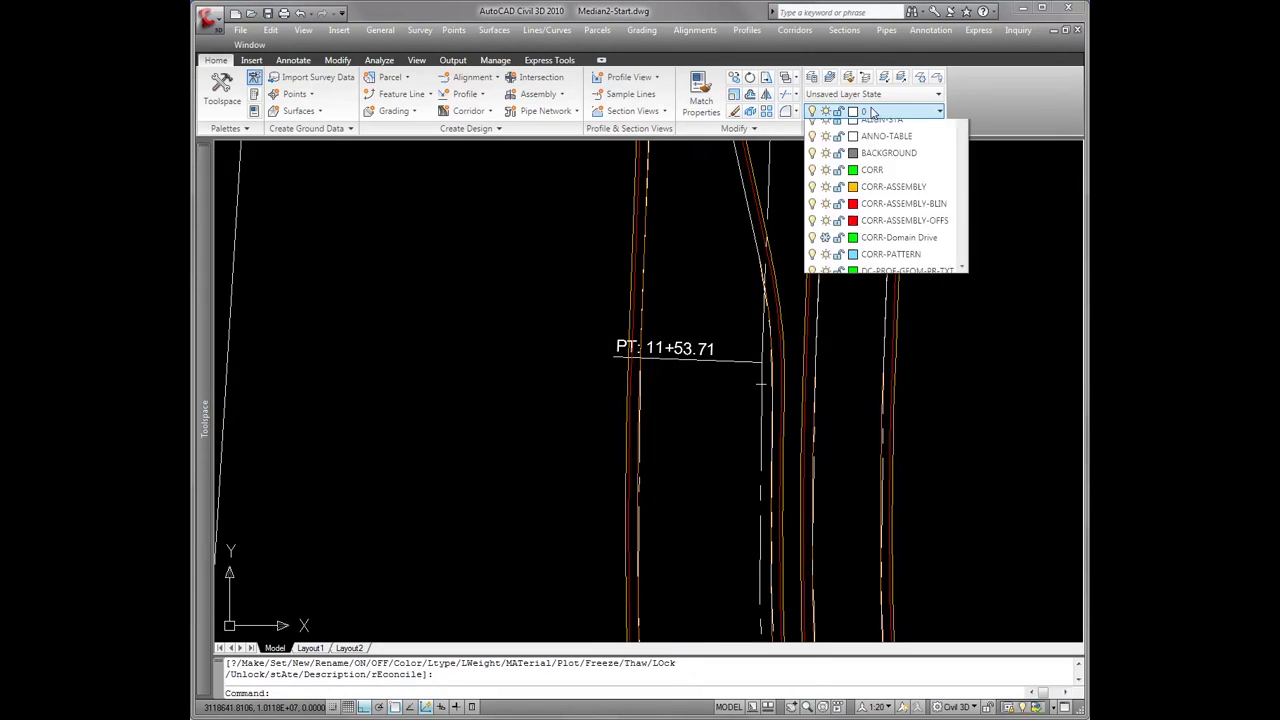
drag(960, 155, 962, 166)
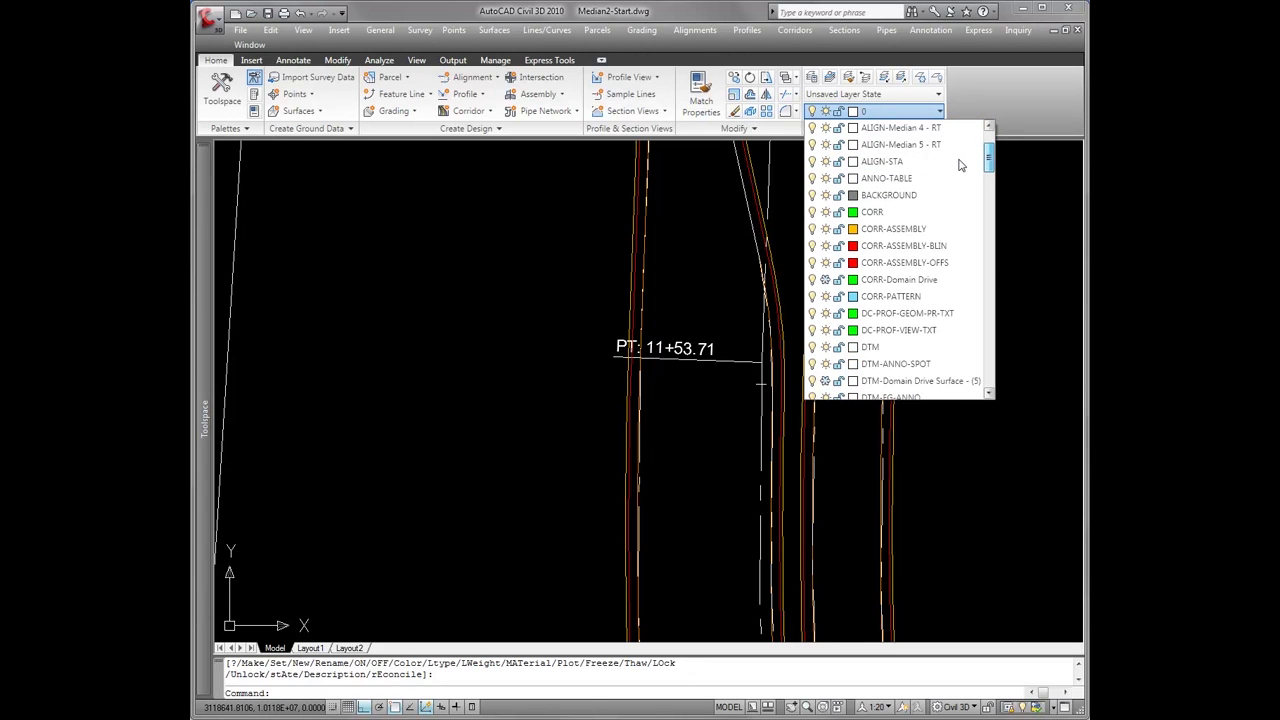
click(825, 281)
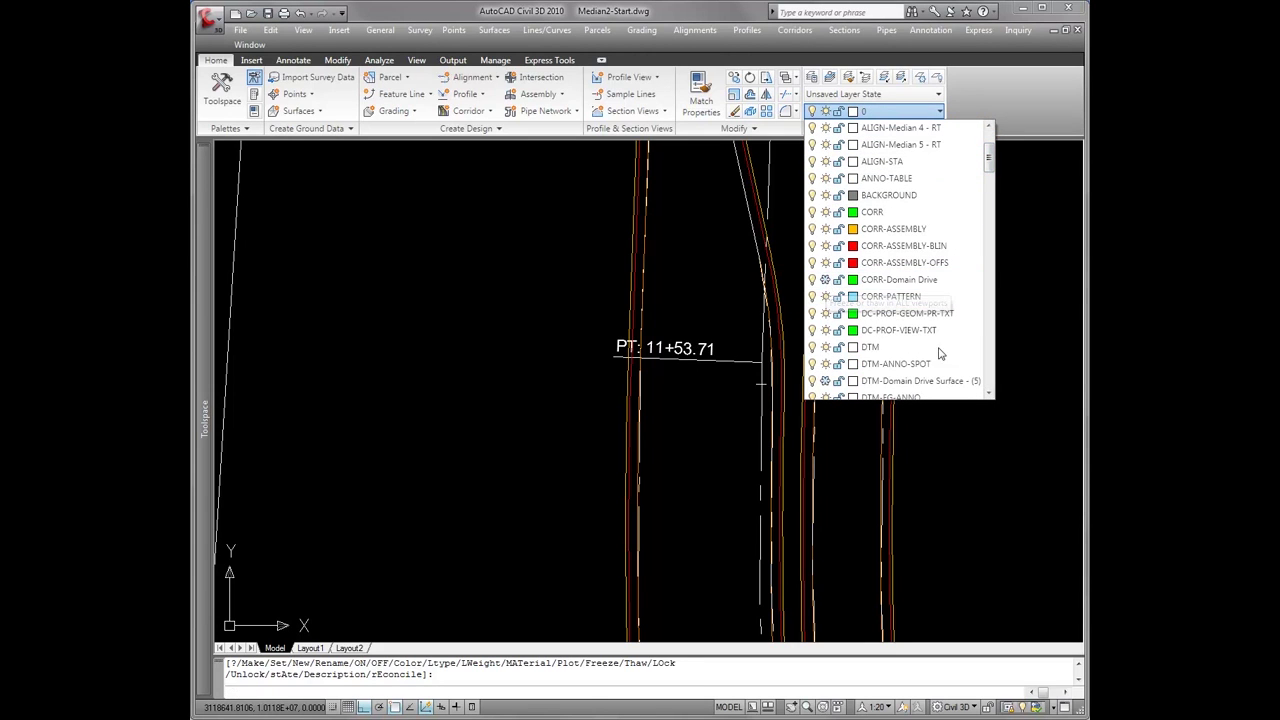
click(1013, 459)
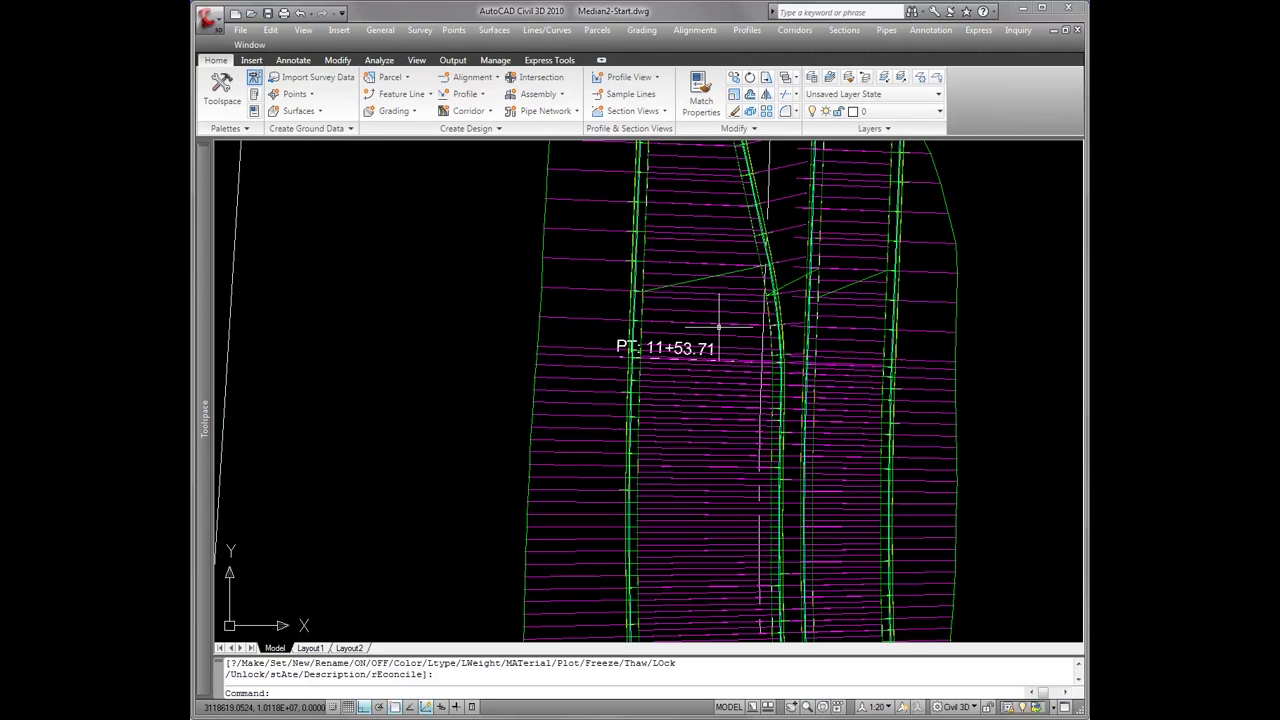
Hide the corridor named Basic that overlaps the Domain Drive corridor and check the remaining corridor in plan
click(679, 335)
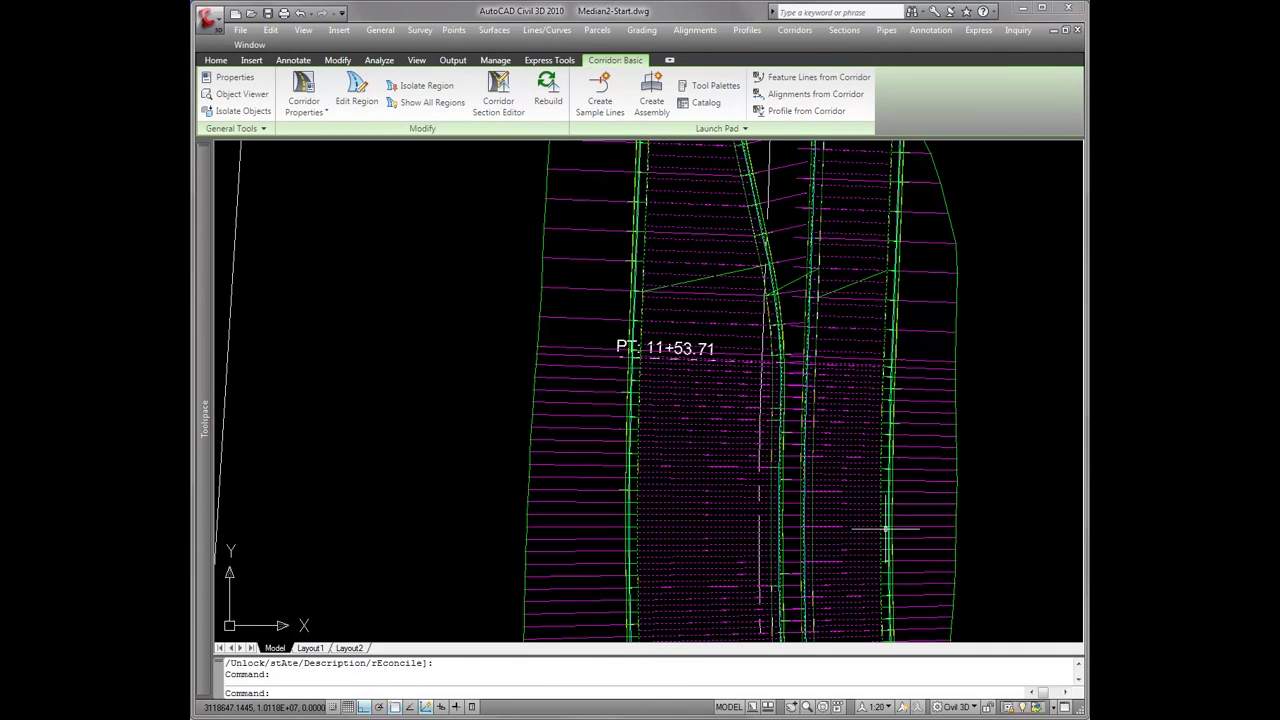
click(1023, 706)
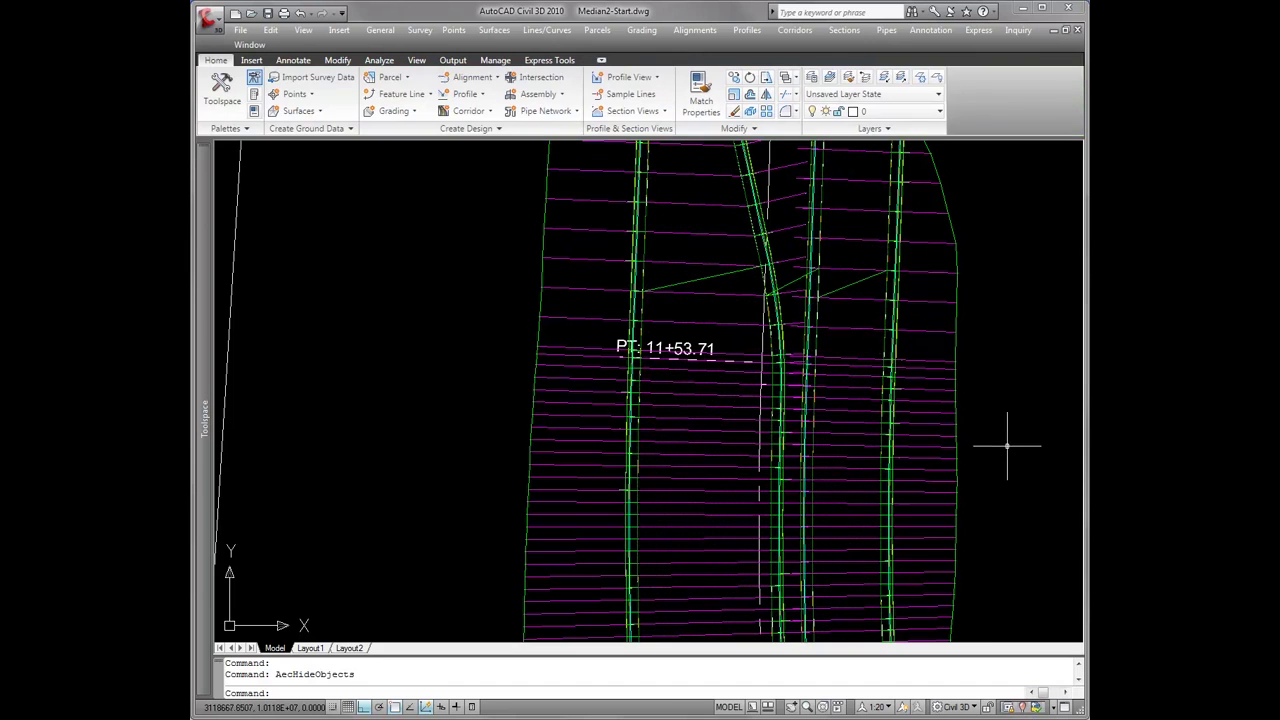
scroll(997, 390, down, 5)
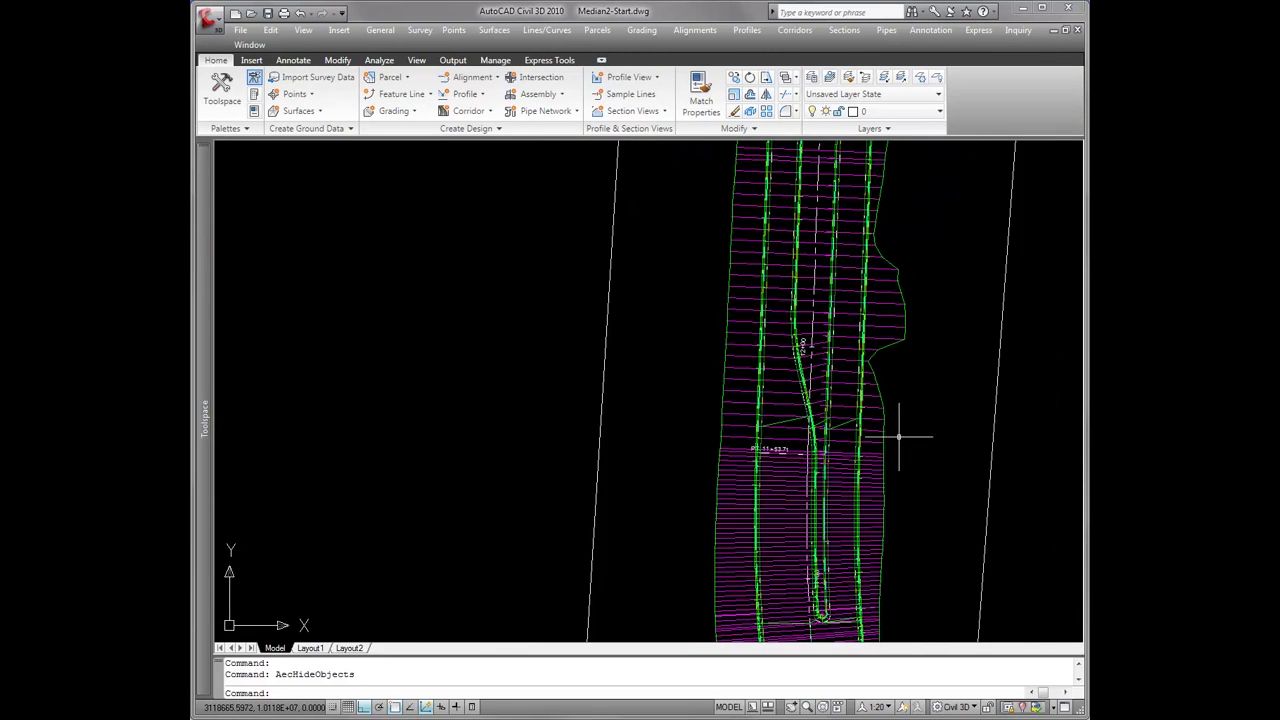
mouse_move(911, 522)
middle_down()
mouse_move(874, 496)
mouse_move(791, 372)
middle_up()
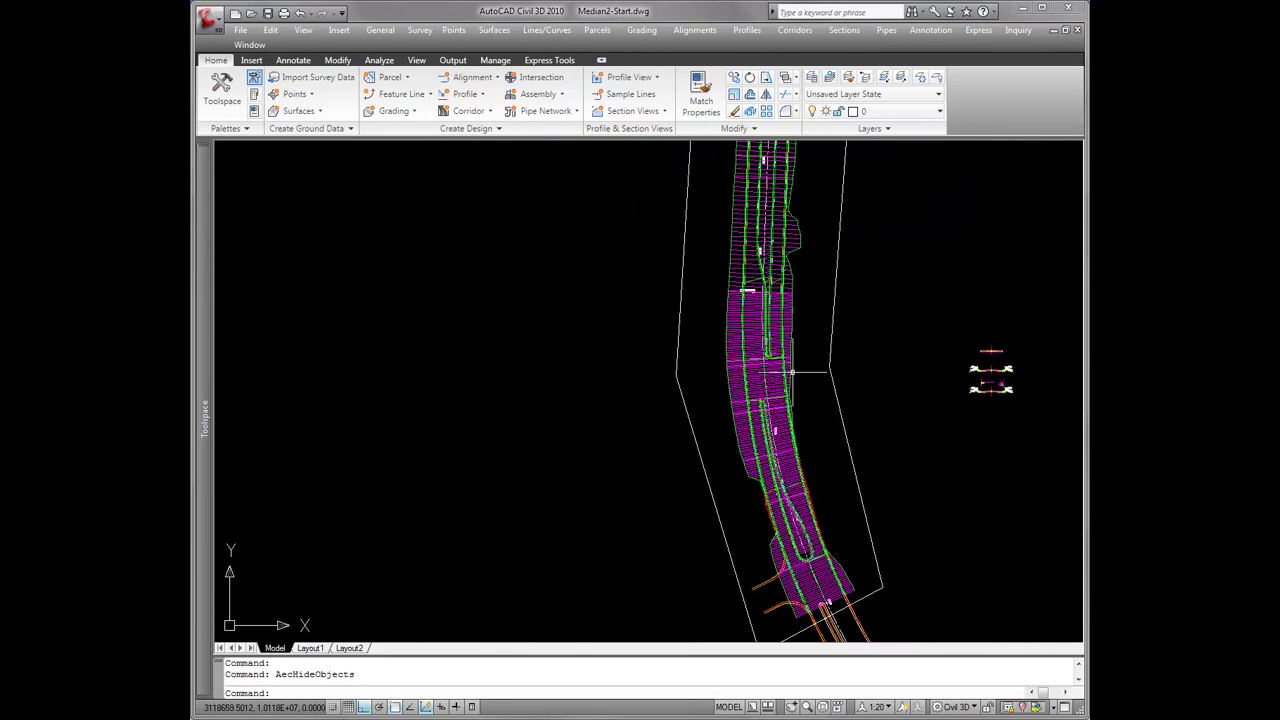
scroll(775, 352, up, 4)
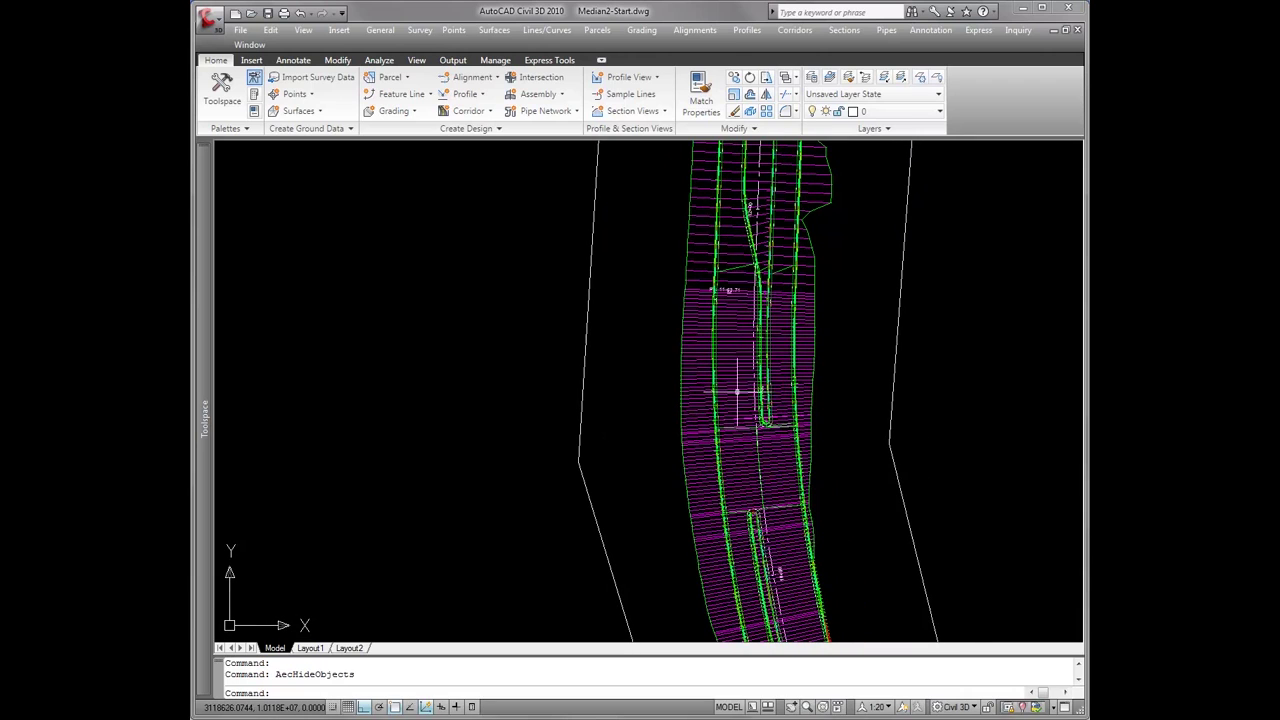
In the Domain Drive corridor properties, set the feature line branching to Outward and apply it
click(720, 268)
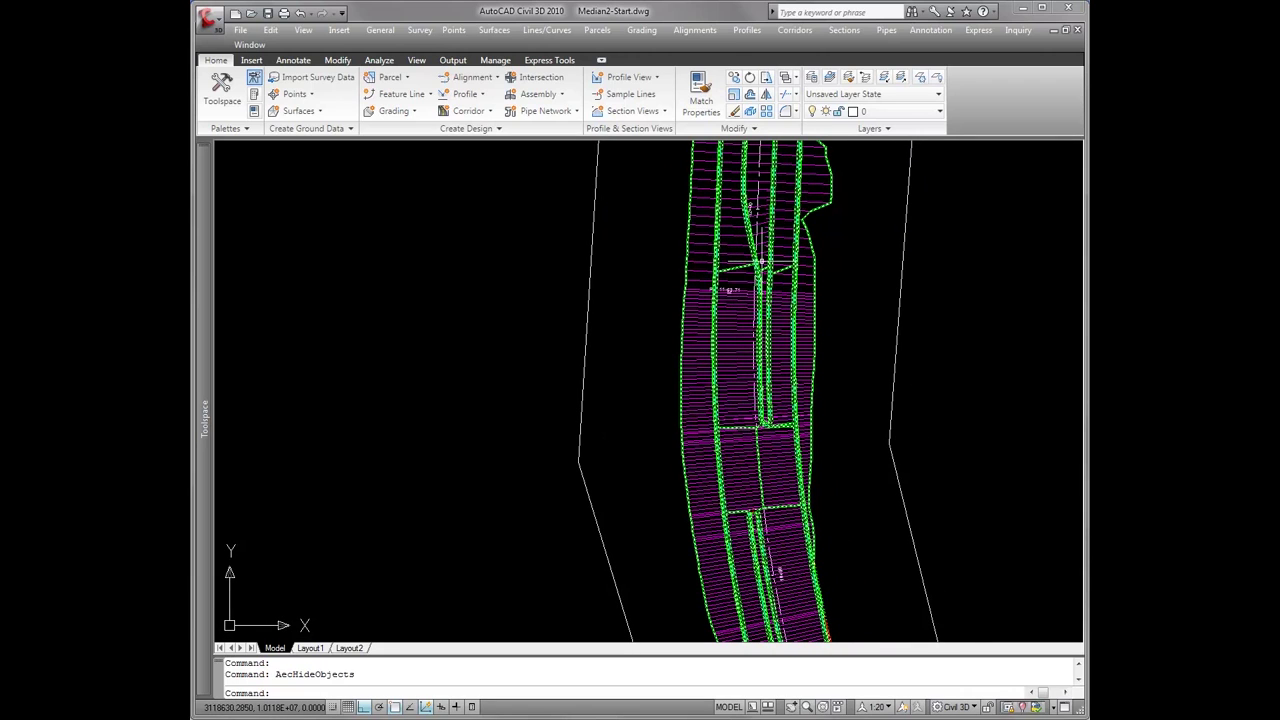
click(731, 289)
right_click(738, 311)
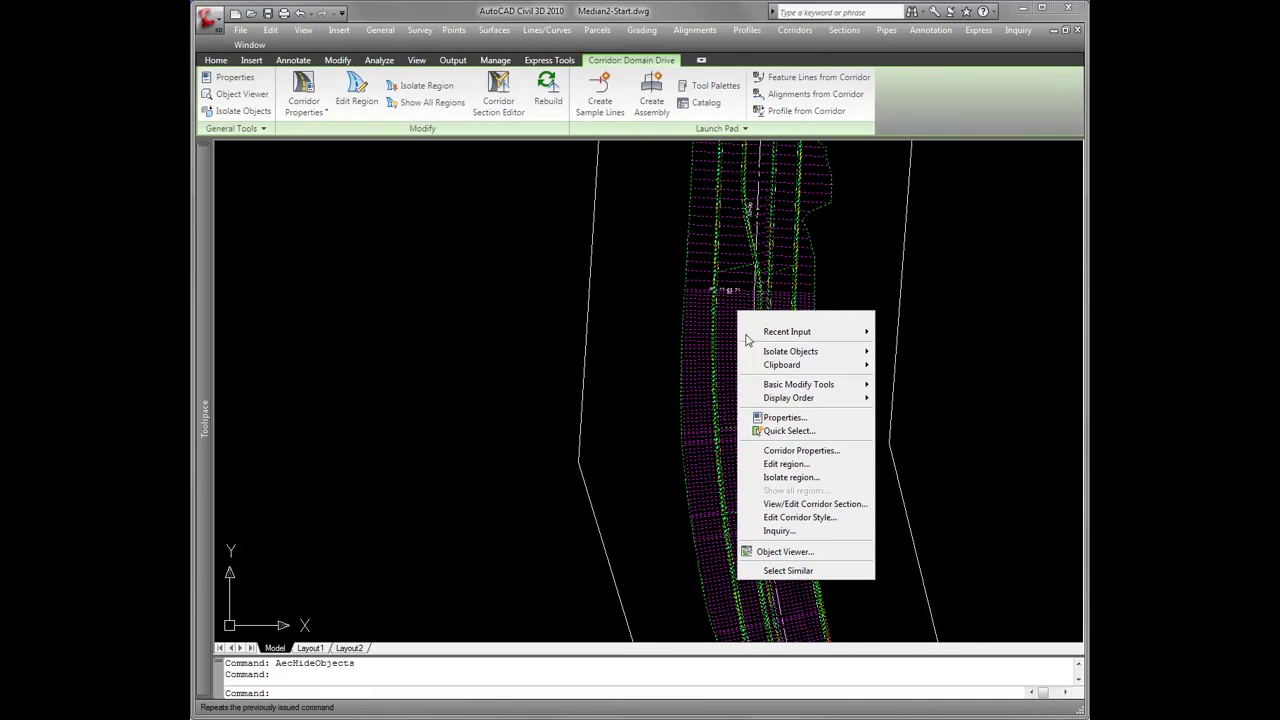
click(837, 456)
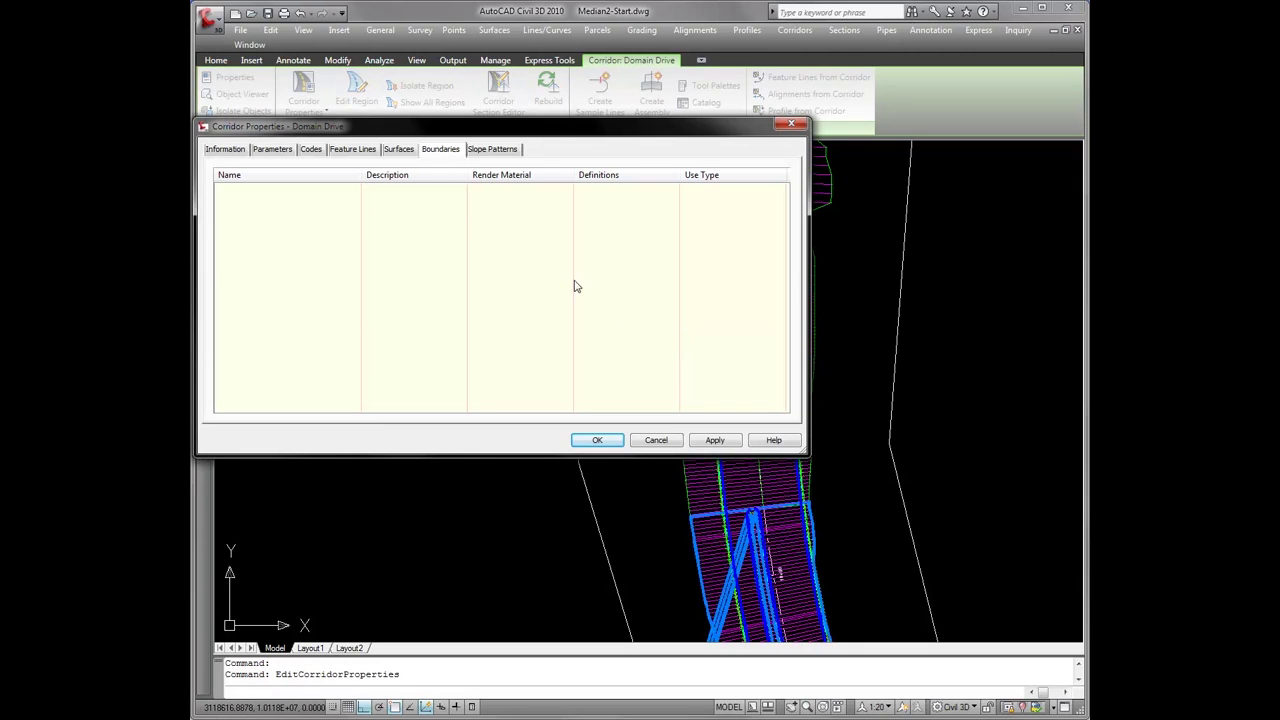
click(345, 150)
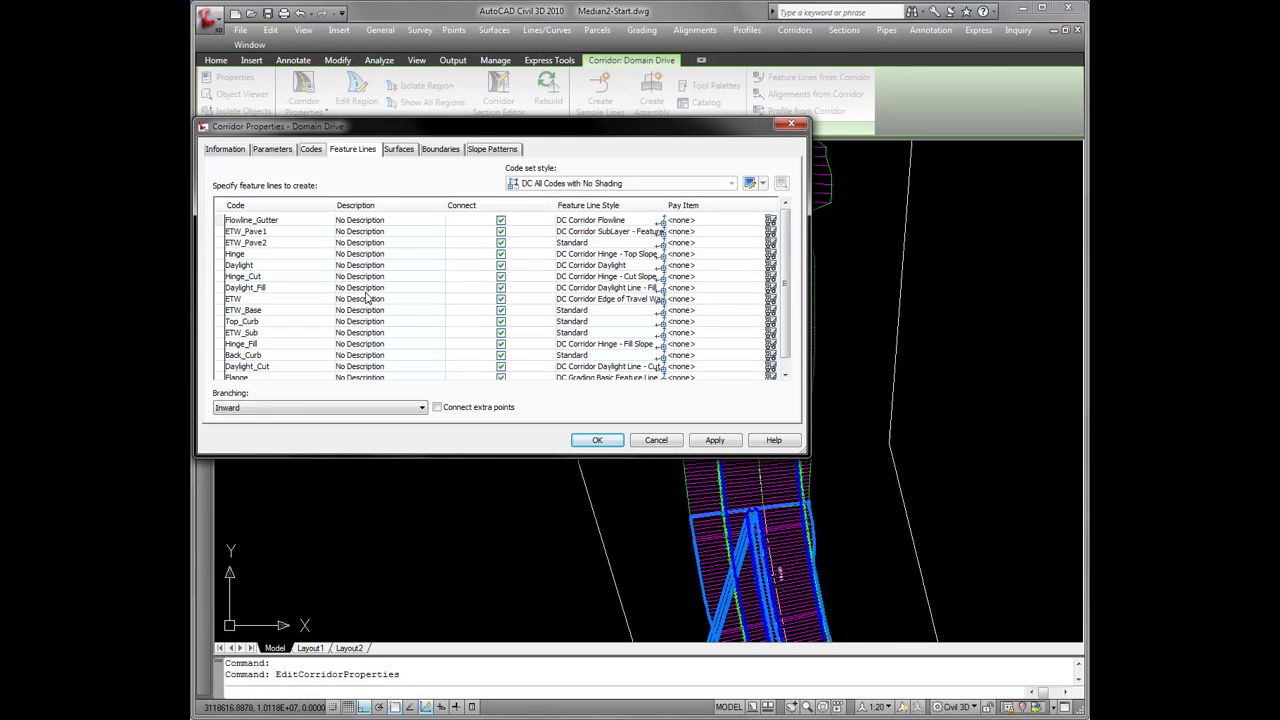
click(285, 410)
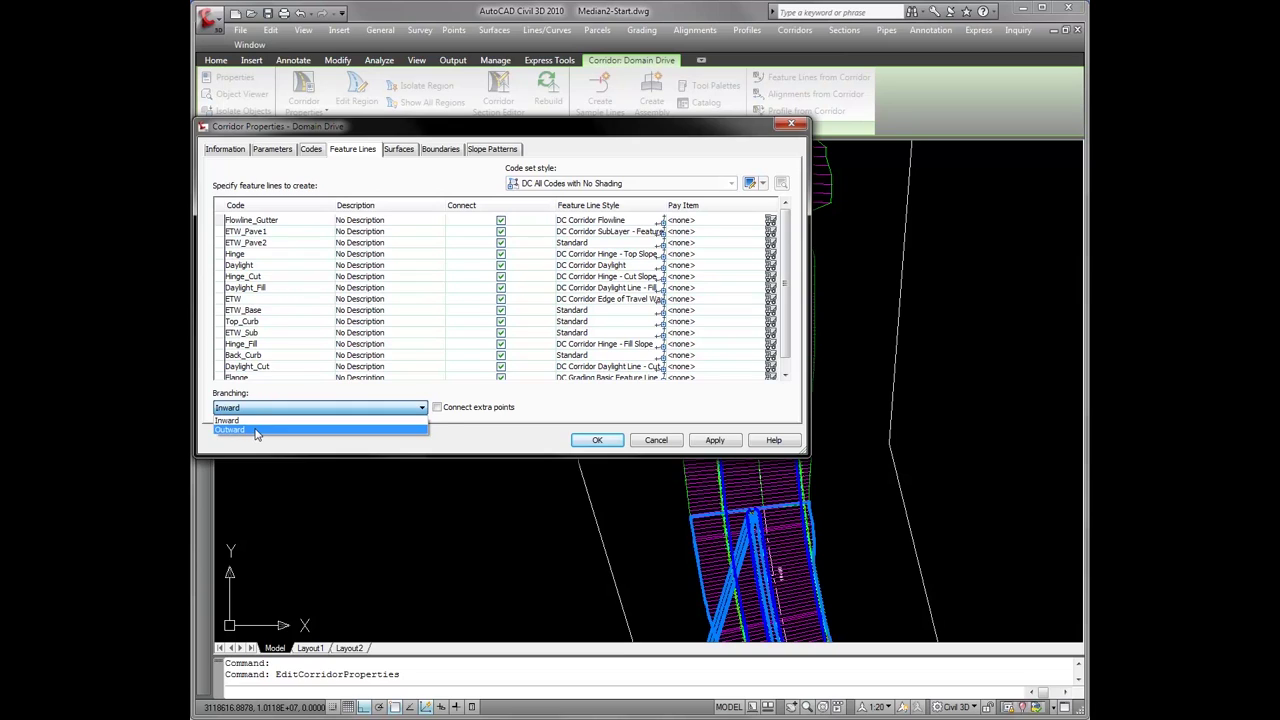
click(257, 430)
click(715, 441)
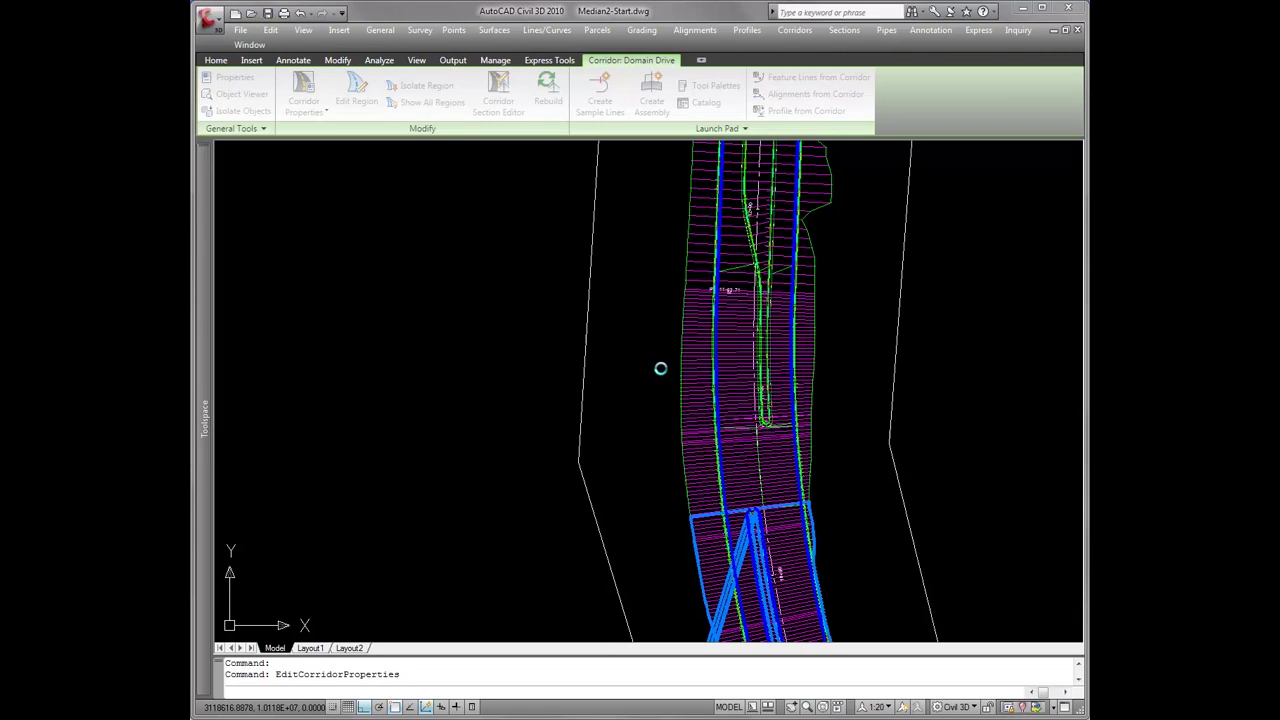
drag(636, 130, 754, 425)
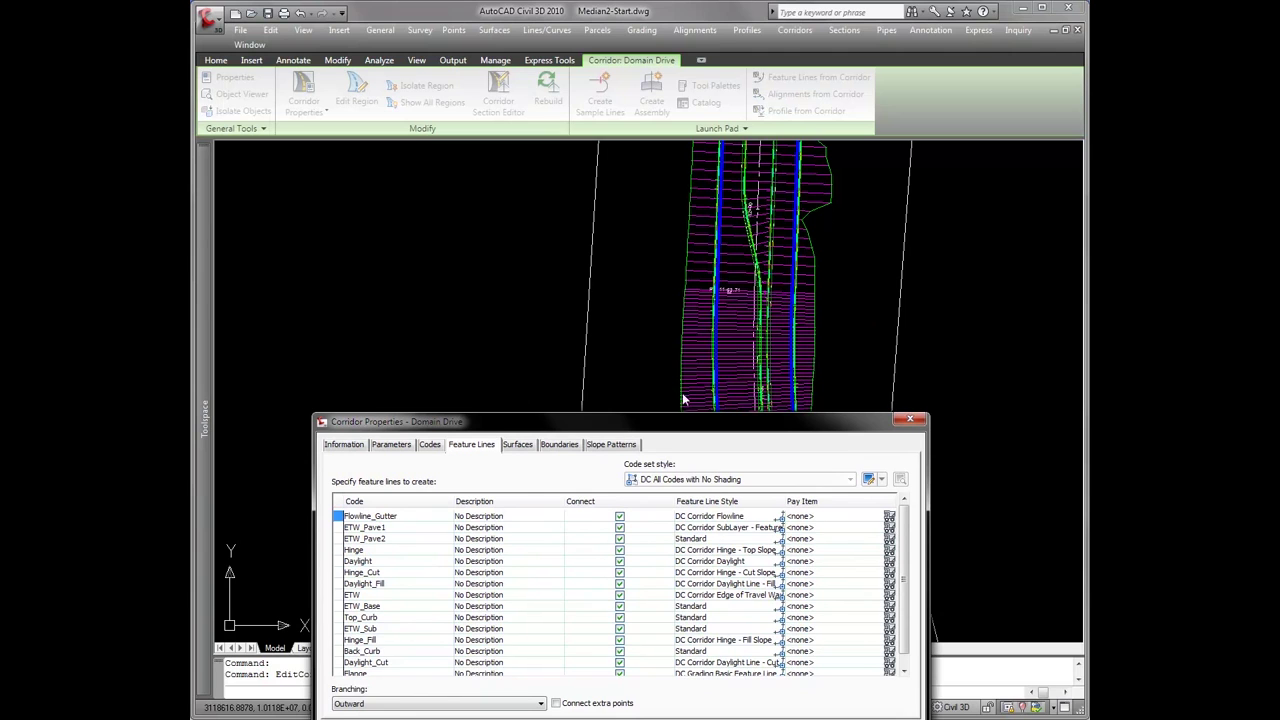
drag(652, 428, 608, 248)
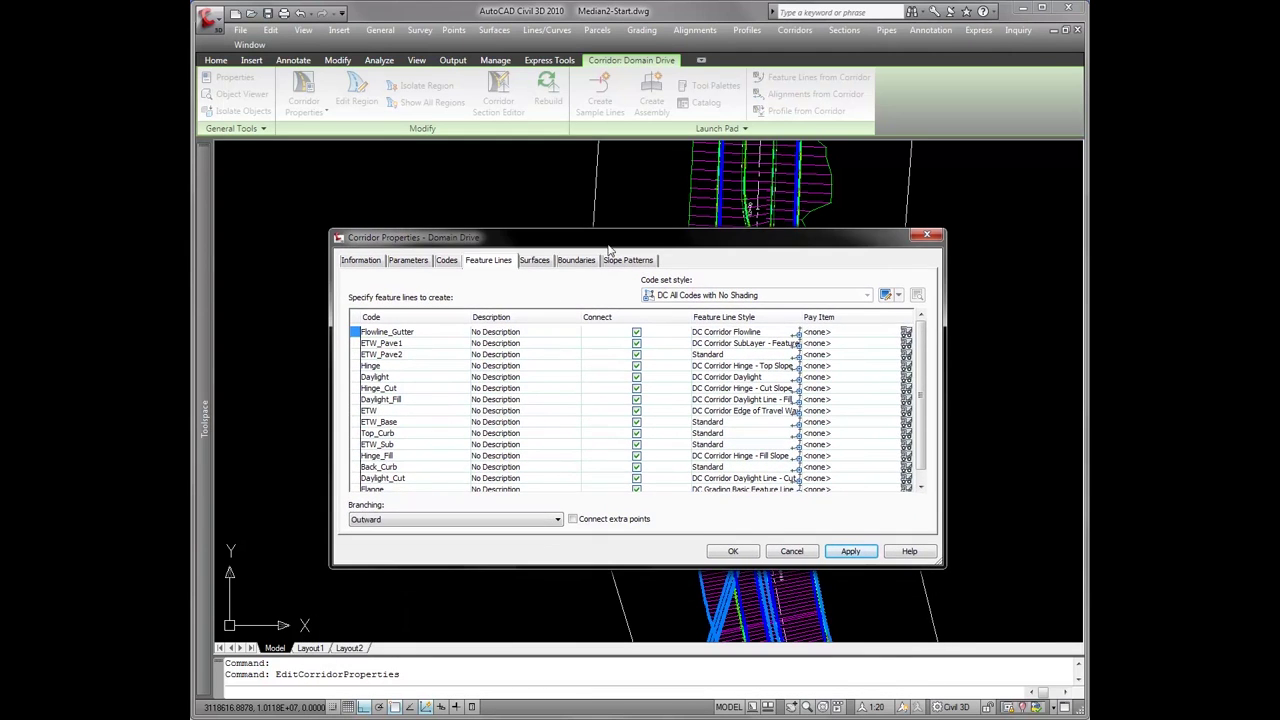
Create a corridor surface named Domain Drive TOP and add the Top link code as its data
click(535, 260)
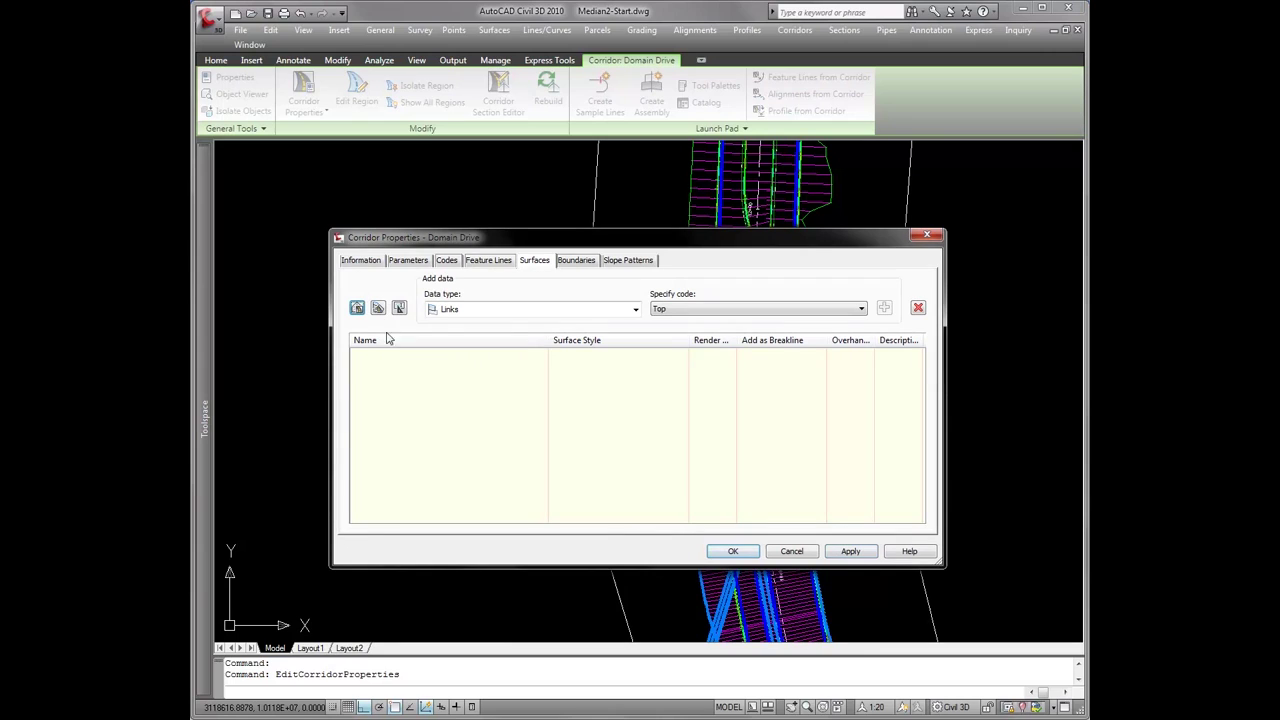
click(492, 358)
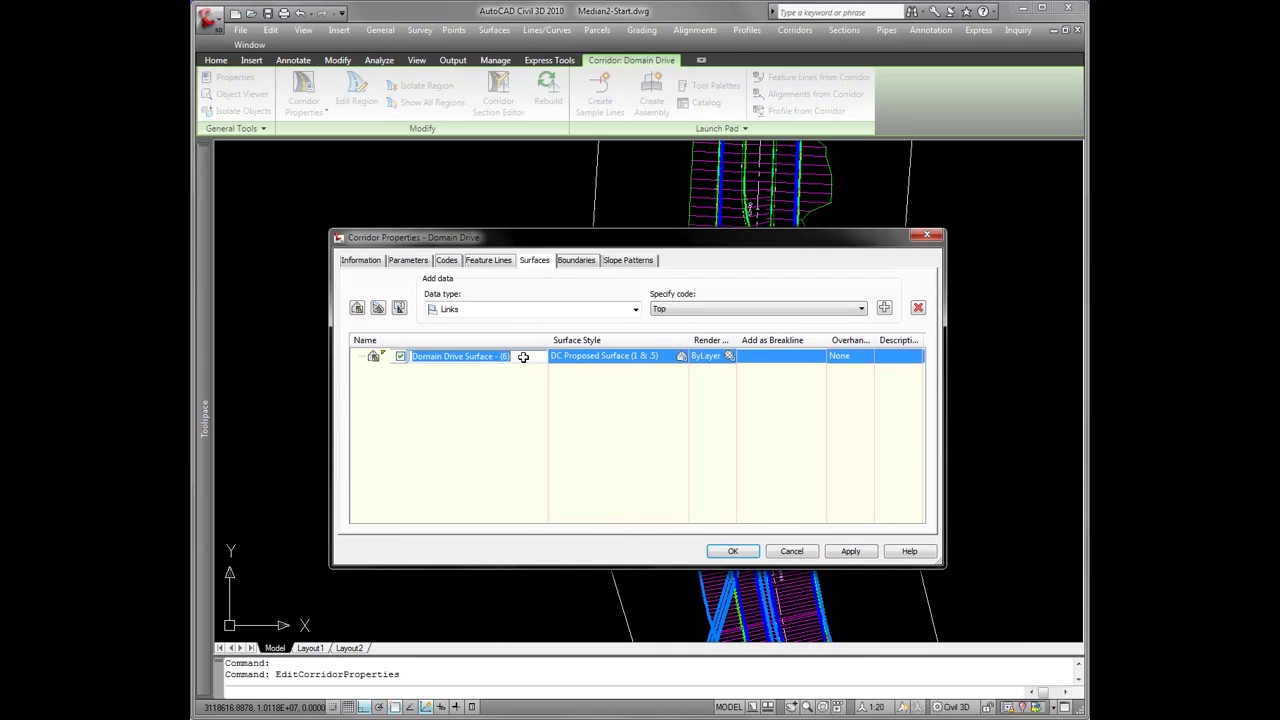
click(492, 350)
click(514, 356)
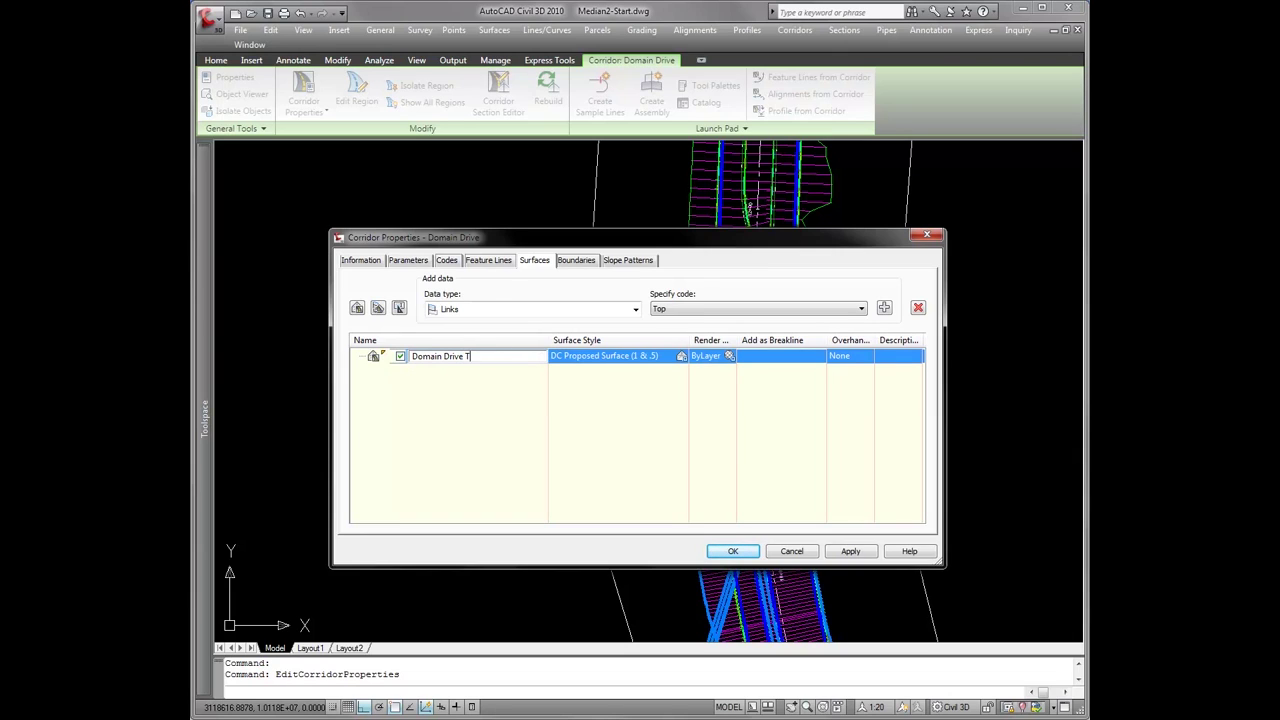
click(884, 308)
Add the corridor extents as outside boundary of the Domain Drive TOP surface, then apply and accept the corridor properties
click(577, 262)
right_click(430, 307)
click(500, 310)
click(580, 388)
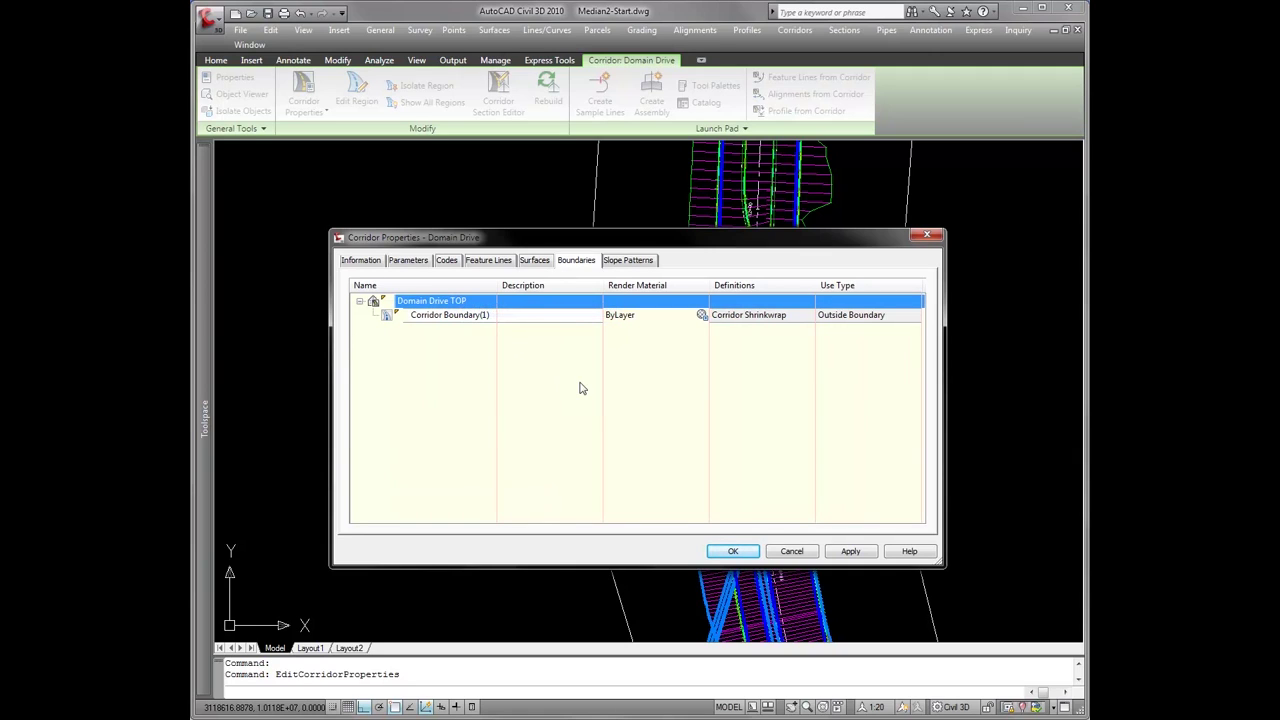
click(833, 551)
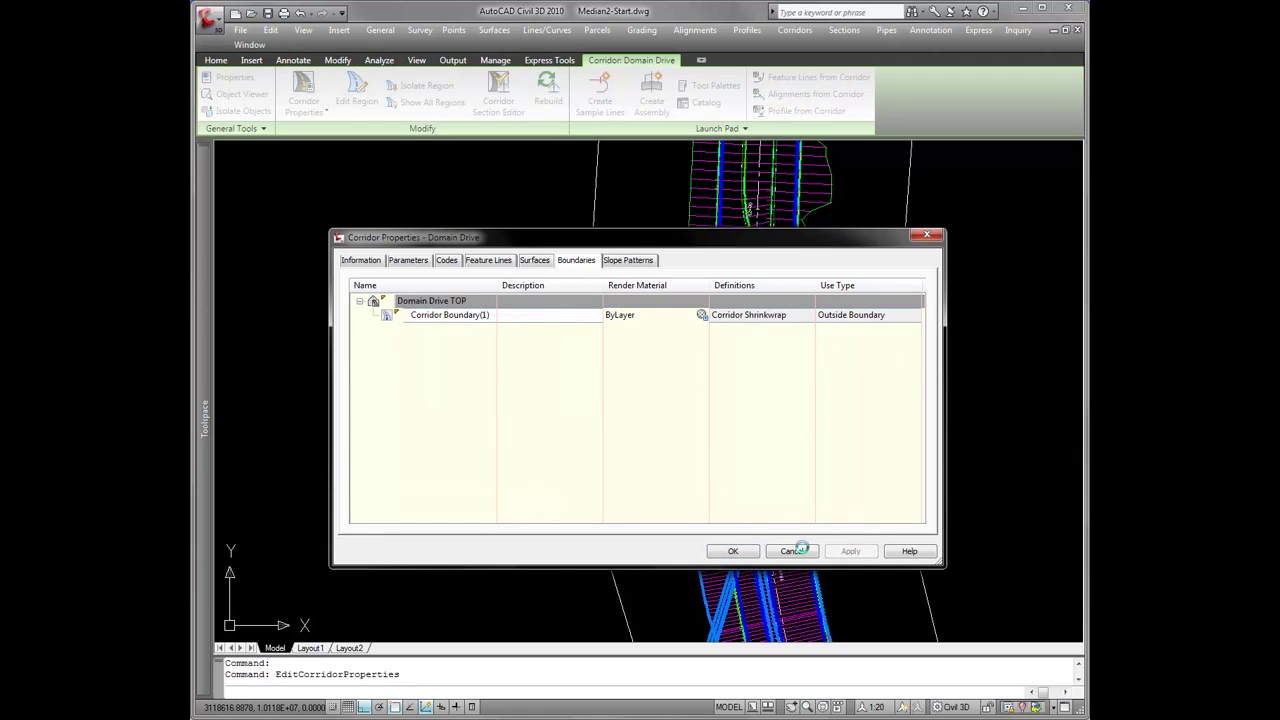
click(735, 551)
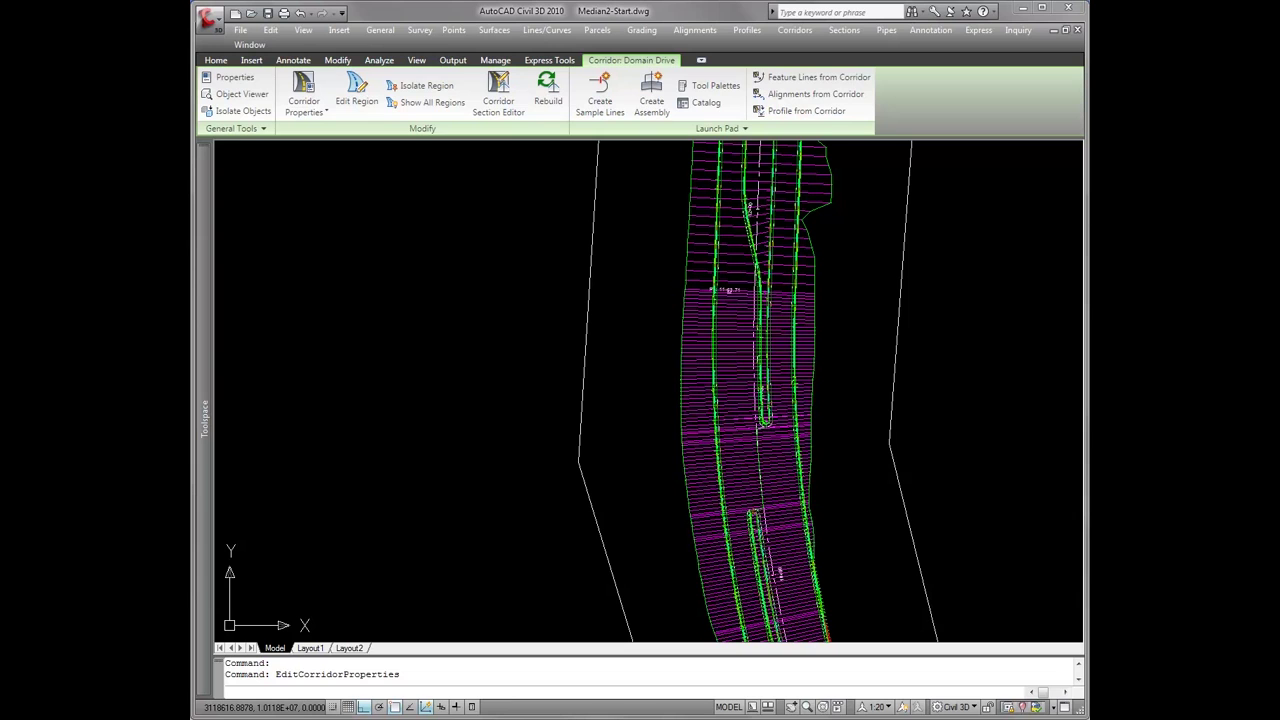
key(Escape)
Open the Domain Drive corridor in the section editor from the median nose area near station 11+00
middle_drag(867, 354, 849, 394)
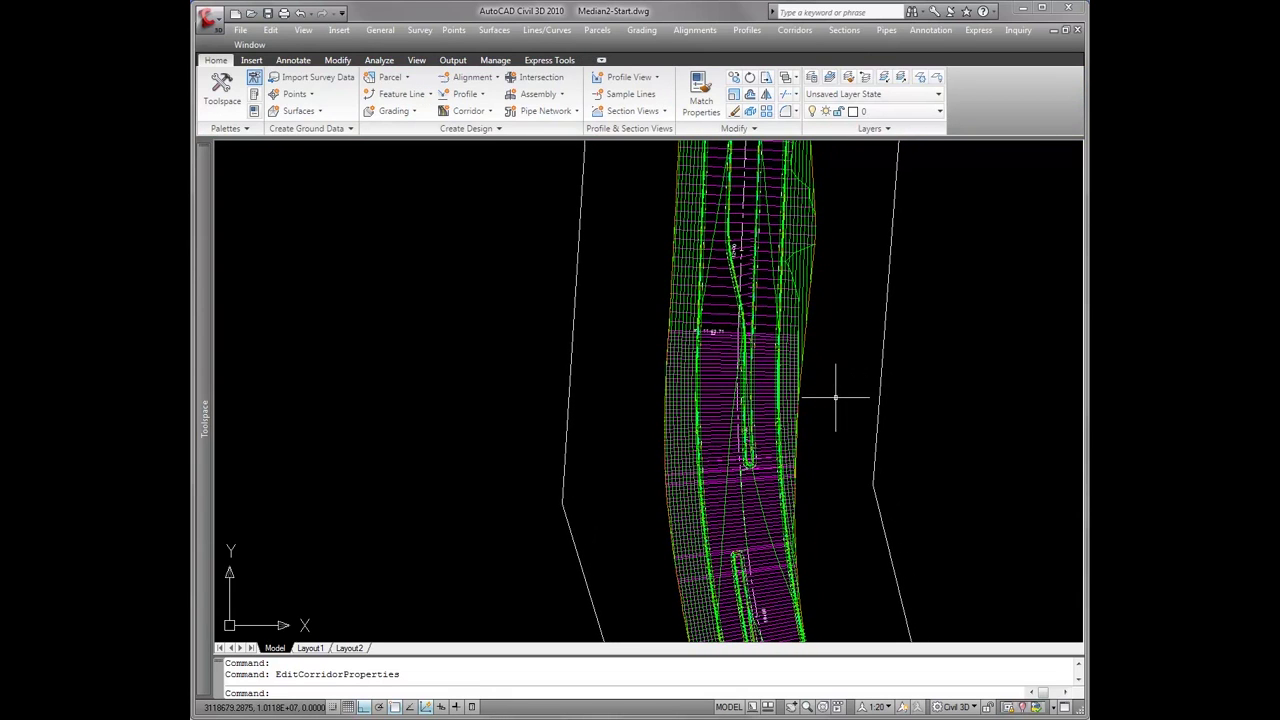
scroll(835, 397, up, 3)
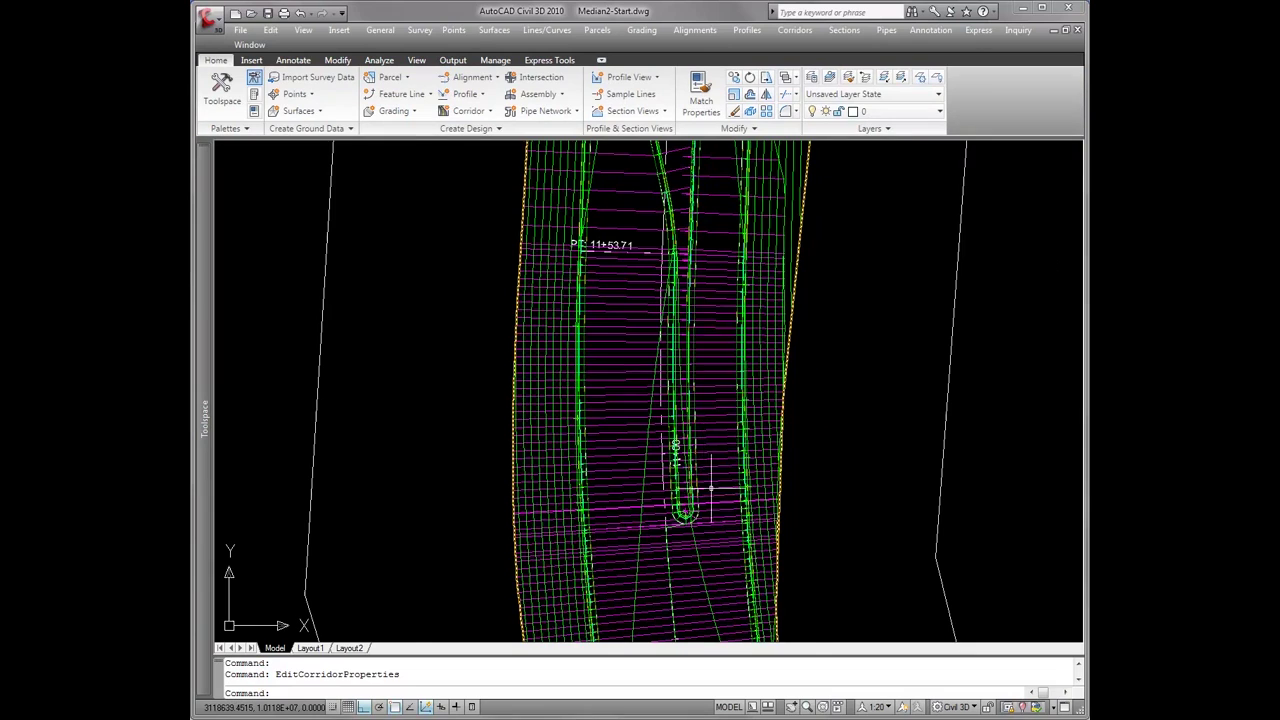
scroll(710, 487, up, 2)
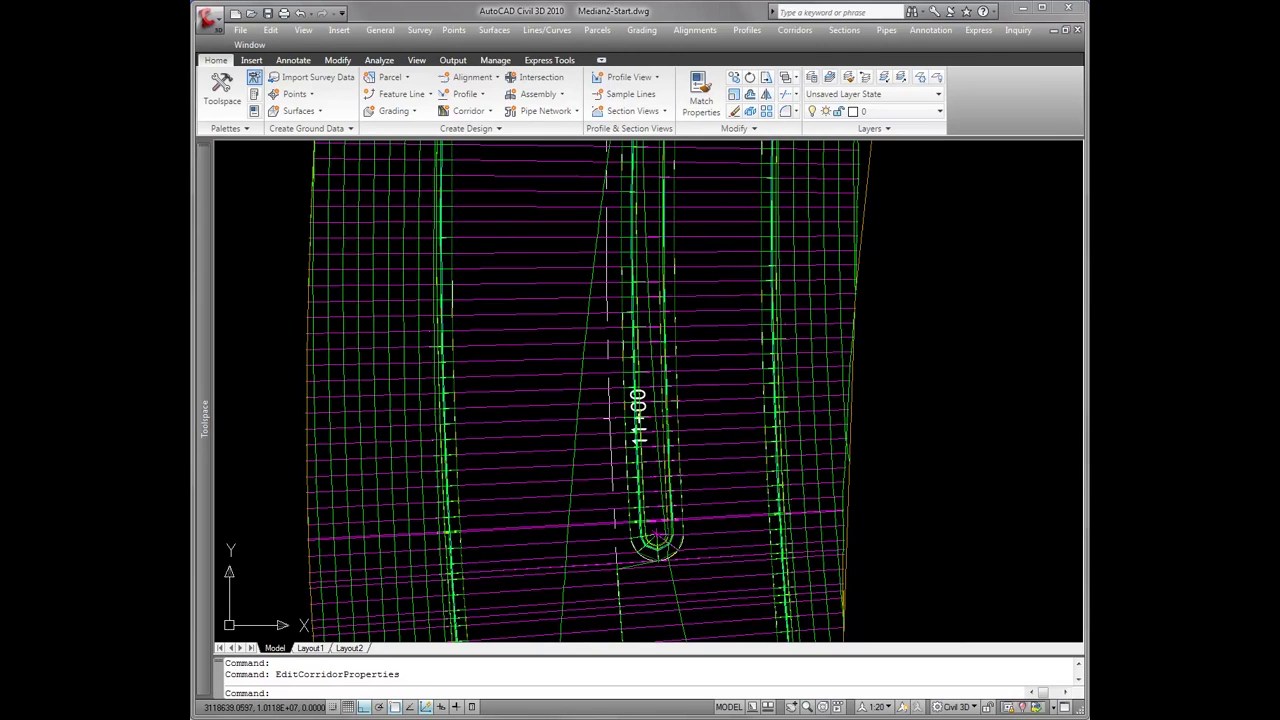
click(710, 542)
click(712, 505)
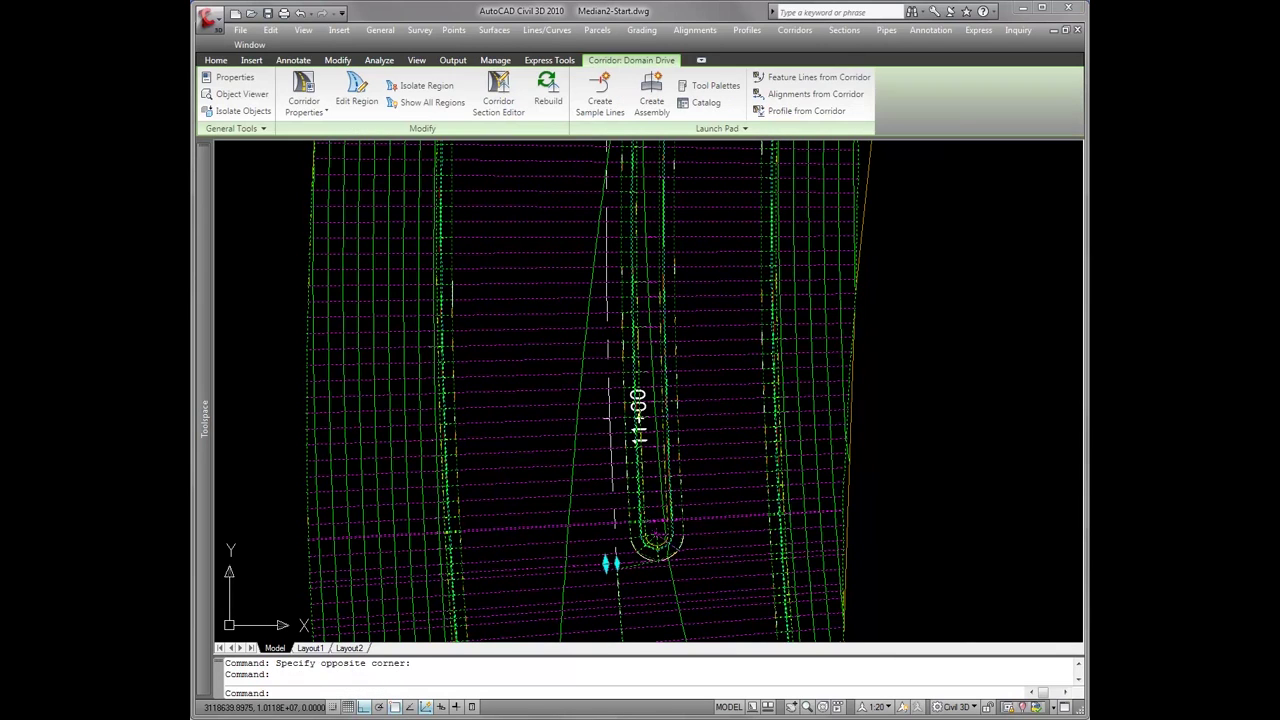
right_click(717, 501)
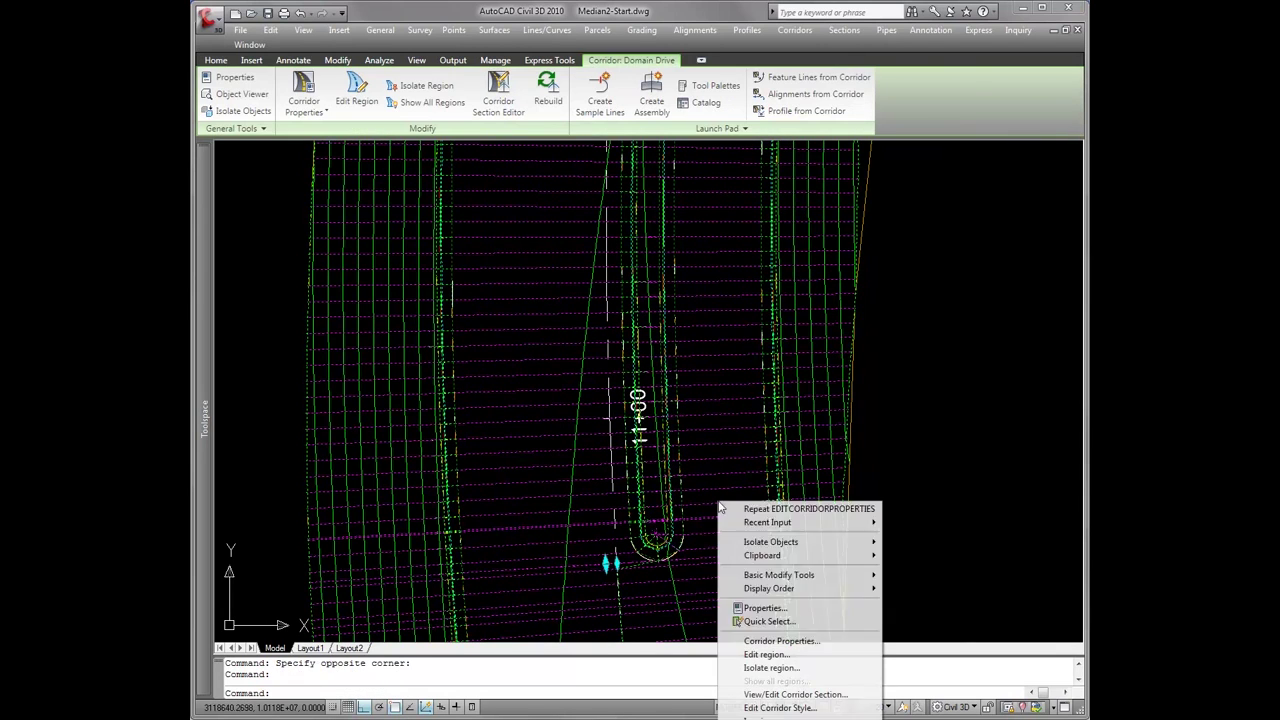
click(815, 694)
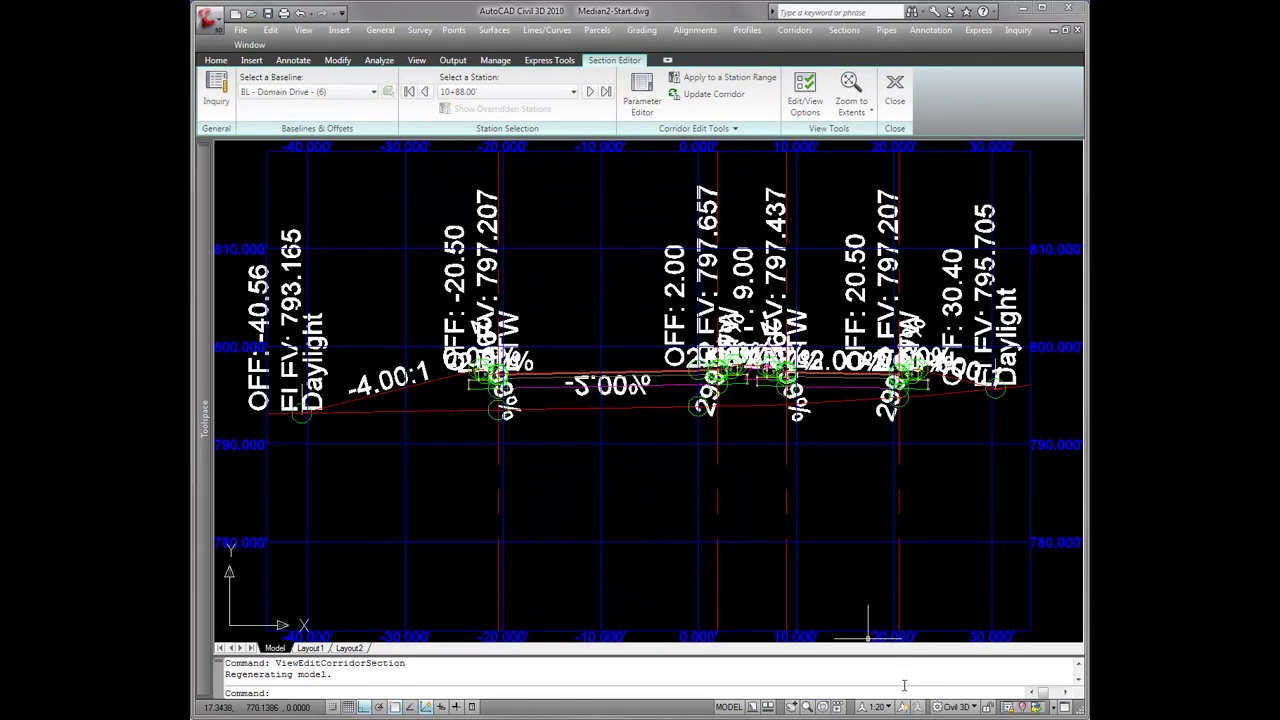
Set the annotation scale to 1:1 to shrink the labels and look closer at the lanes and median in the section
click(877, 707)
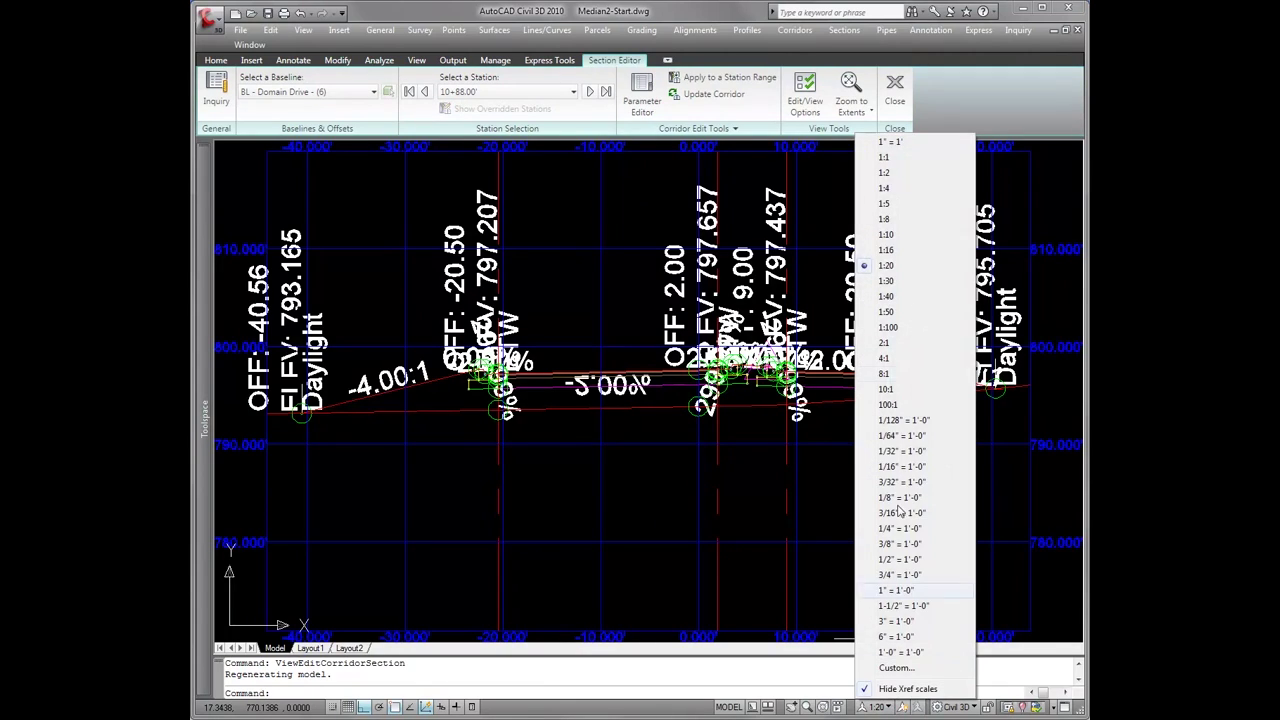
click(895, 157)
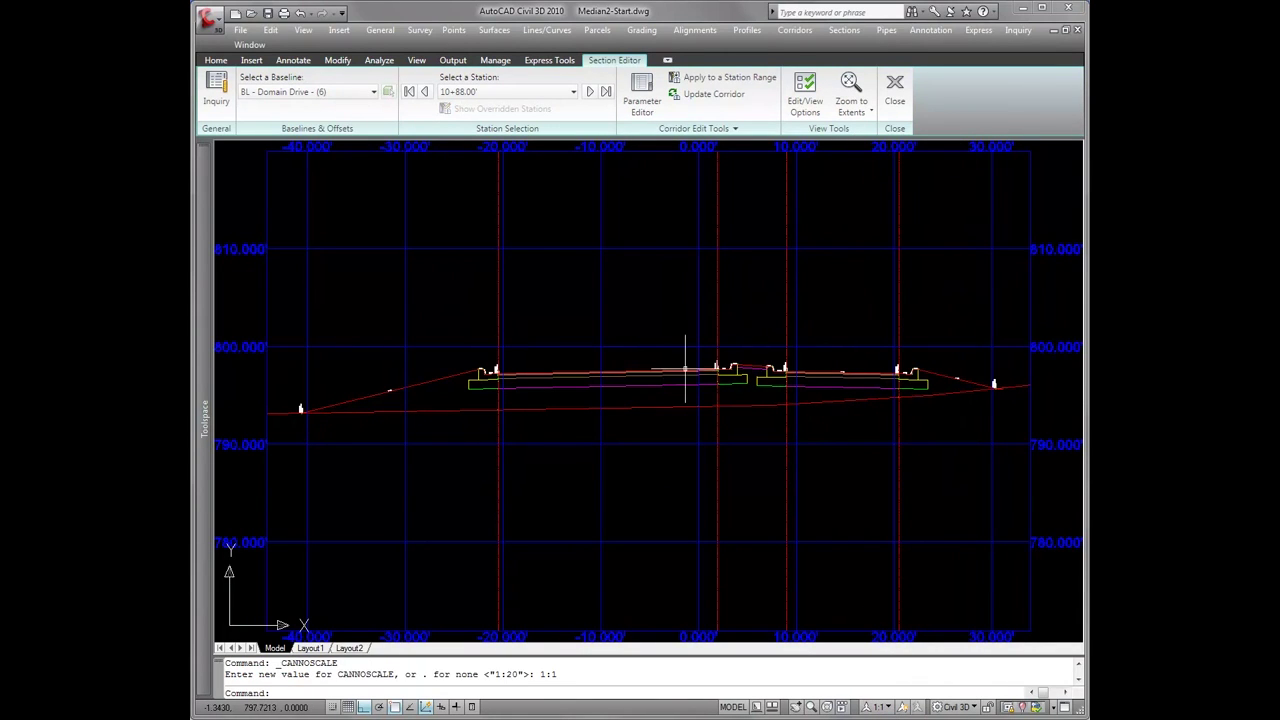
scroll(752, 368, up, 2)
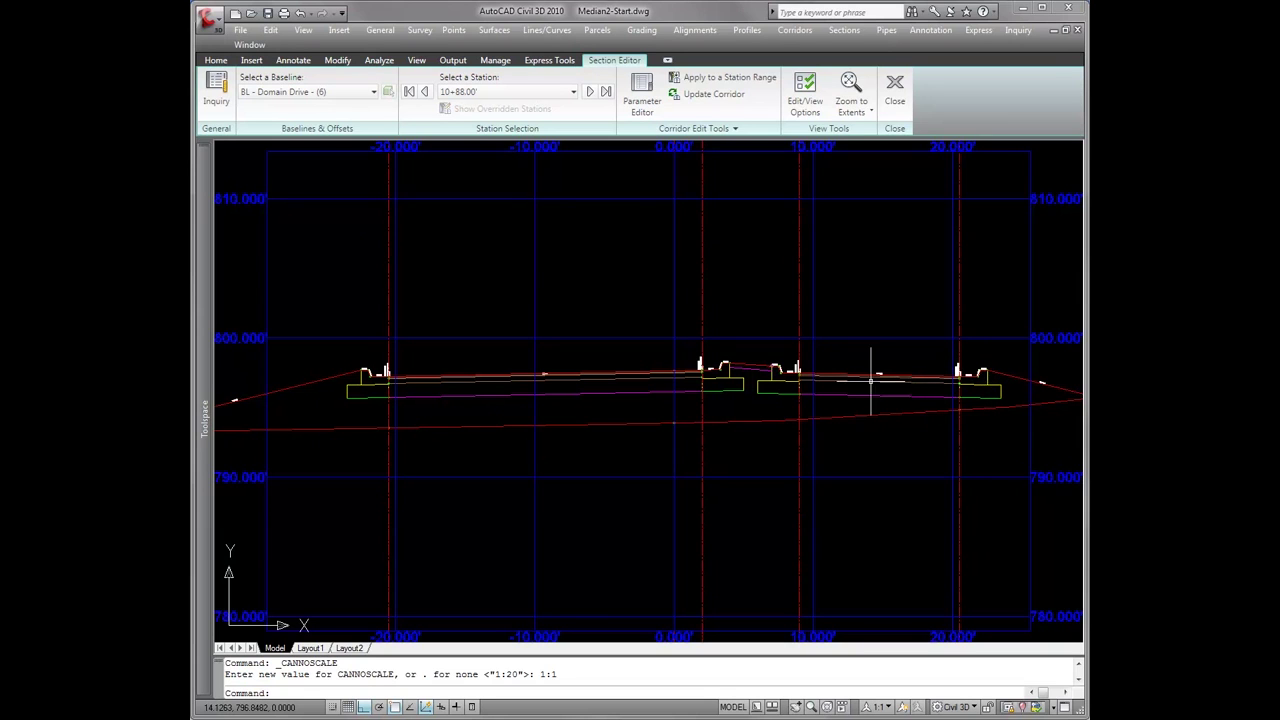
Examine the lanes, curbs and raised median across the corridor section at station 10+88
scroll(884, 378, up, 5)
scroll(881, 377, down, 5)
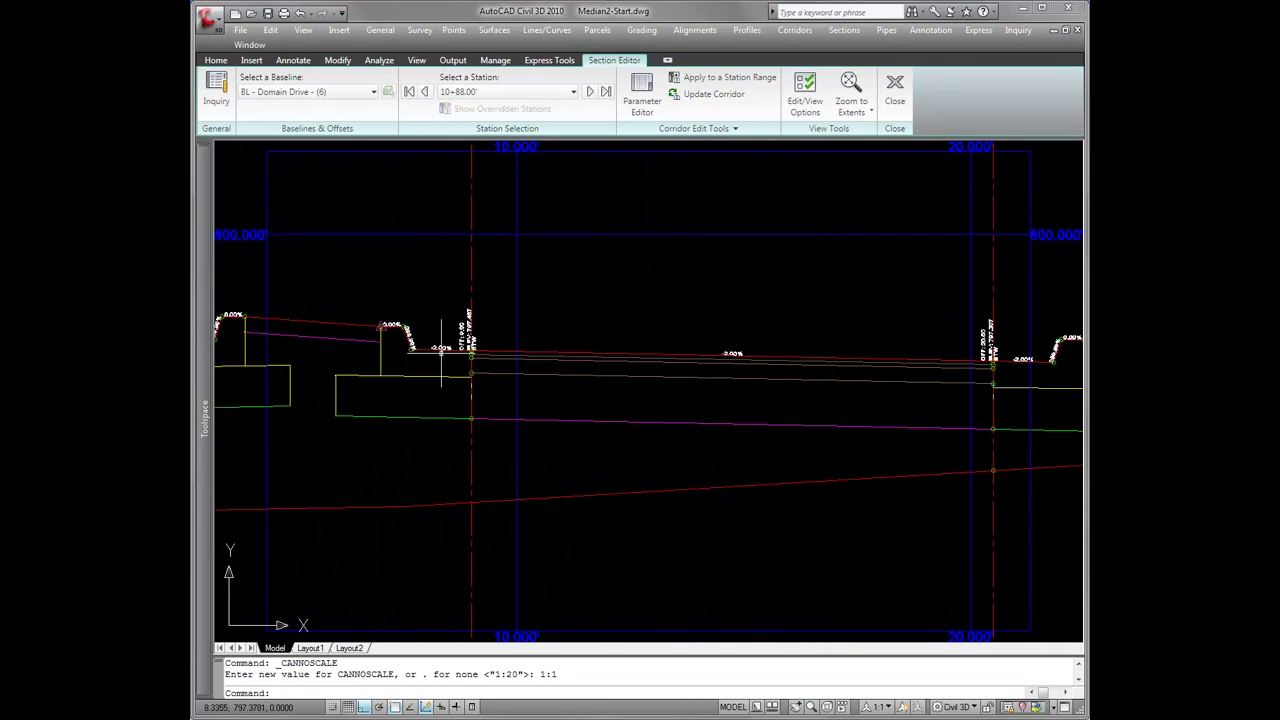
scroll(620, 355, up, 2)
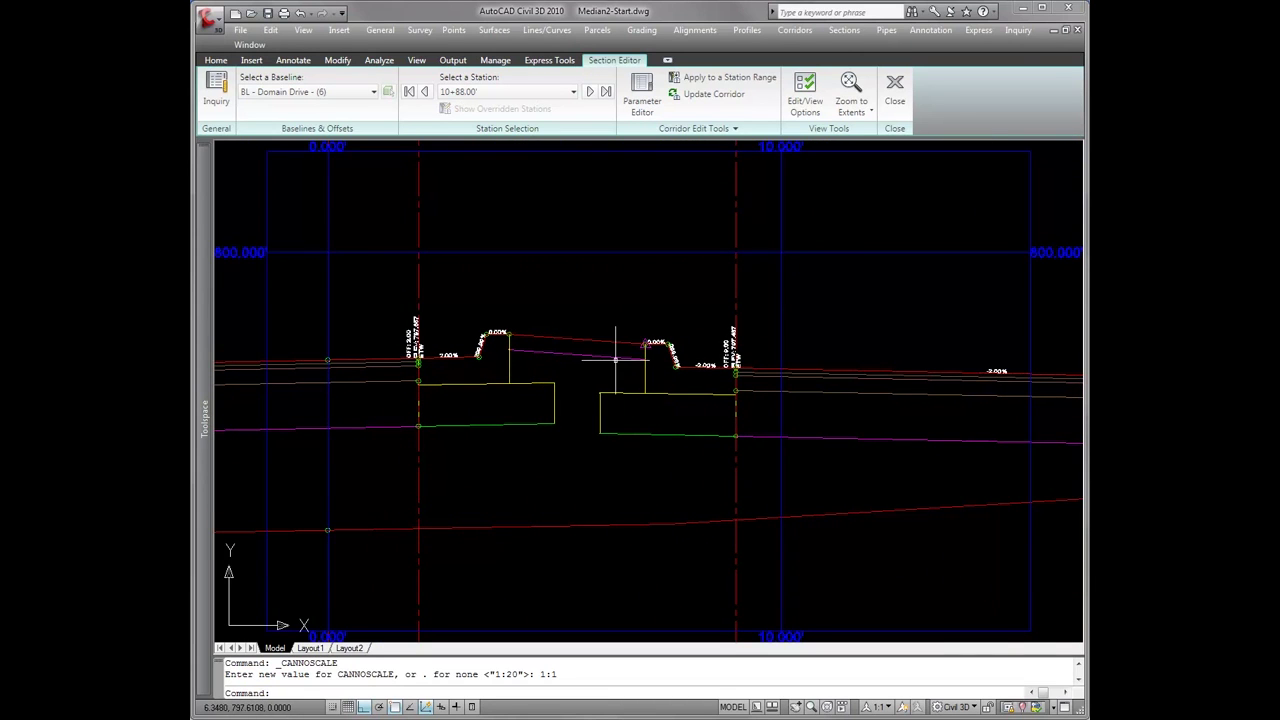
middle_drag(445, 355, 763, 346)
middle_drag(466, 366, 923, 377)
middle_drag(357, 377, 522, 377)
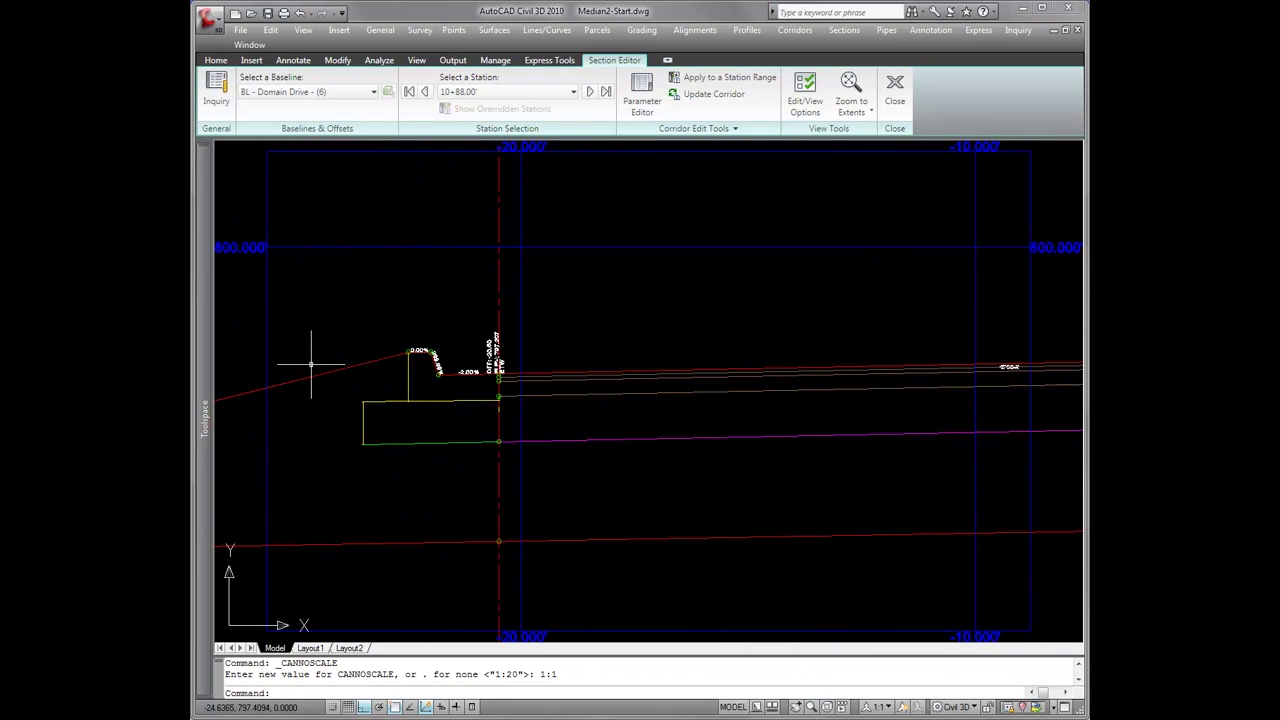
scroll(311, 365, down, 4)
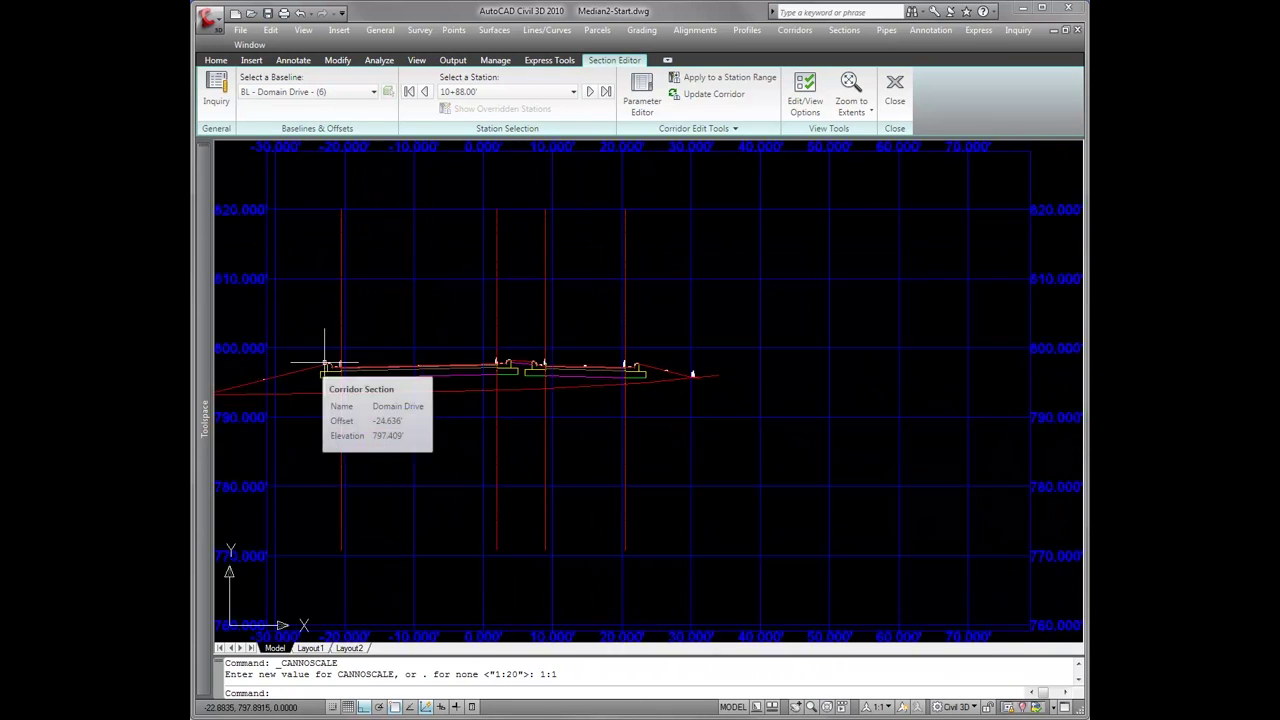
View the Domain Drive corridor sections at stations 12+30 and 13+35 in turn
click(488, 94)
scroll(485, 320, down, 4)
scroll(486, 353, down, 5)
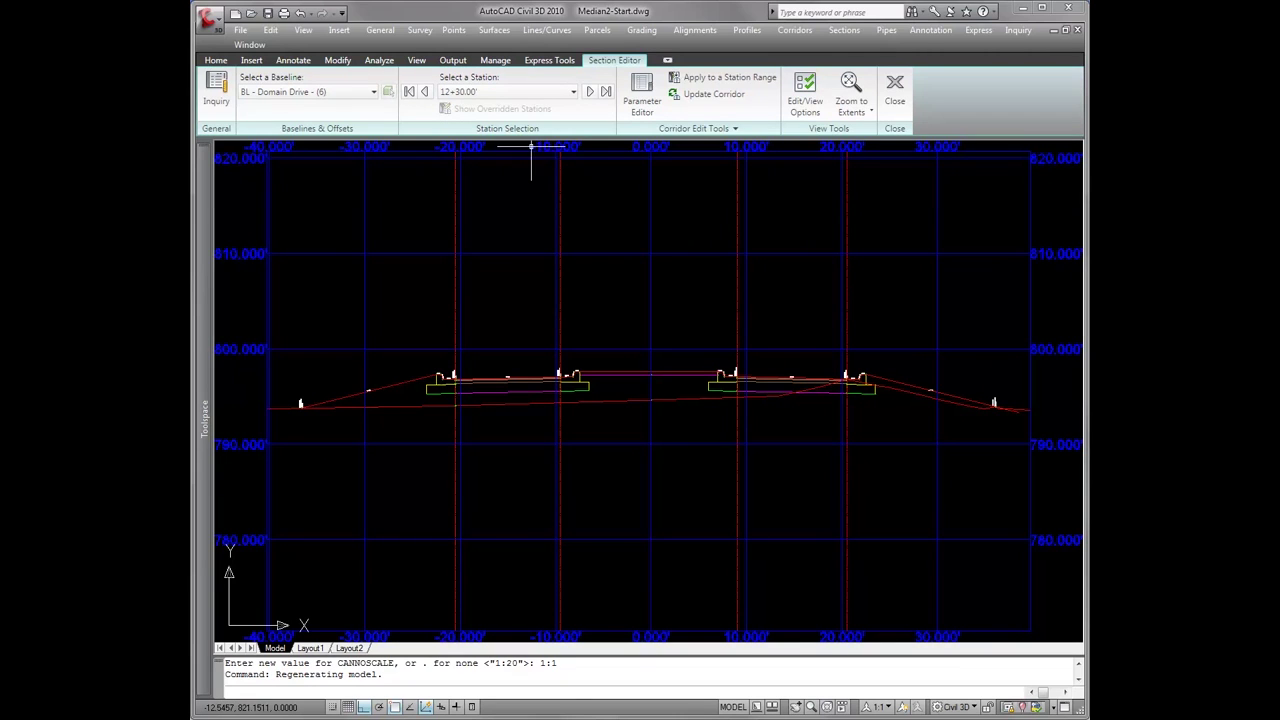
click(505, 91)
scroll(480, 330, down, 2)
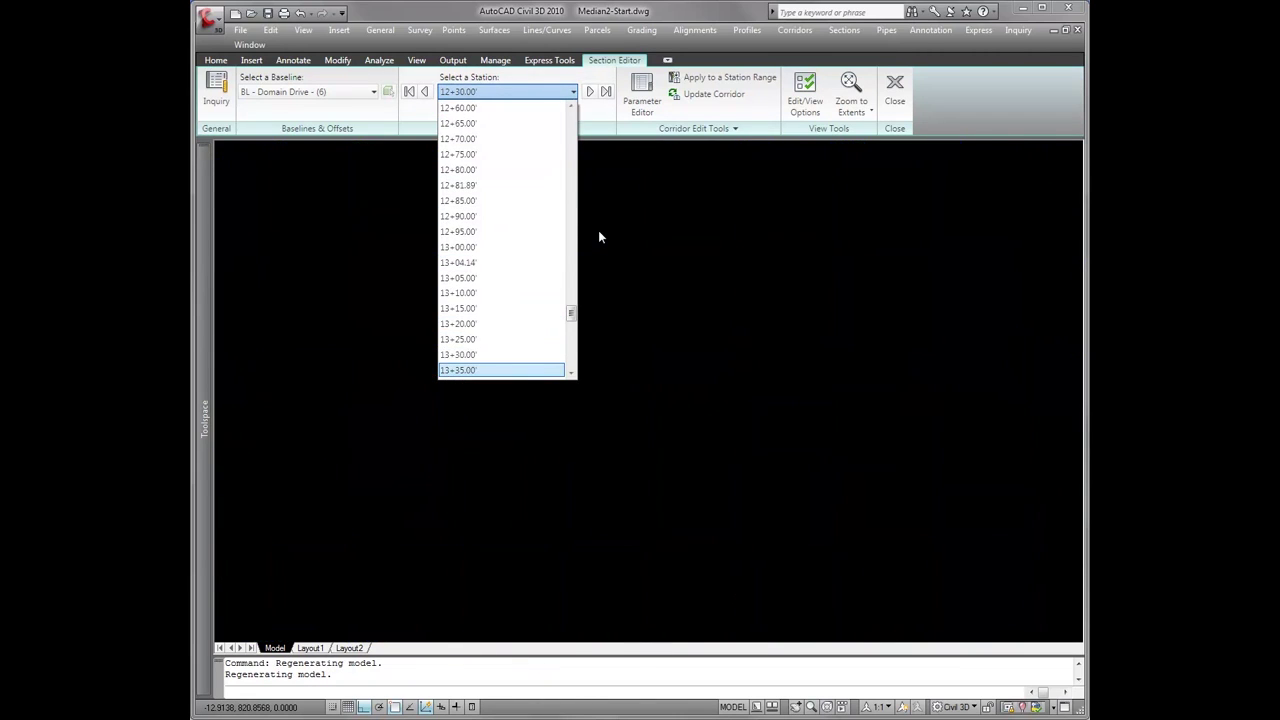
key(Return)
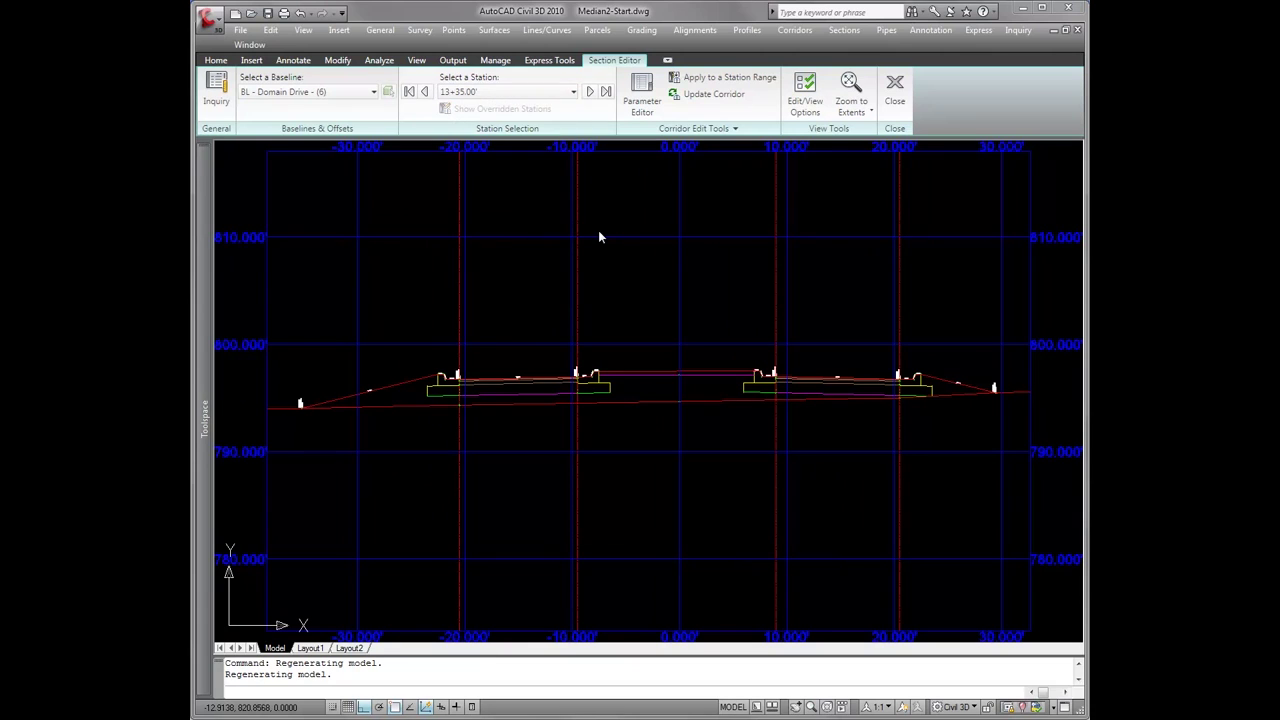
Show the corridor section at station 14+65 and examine the sloped median surface between its two curbs
click(537, 91)
scroll(506, 309, down, 4)
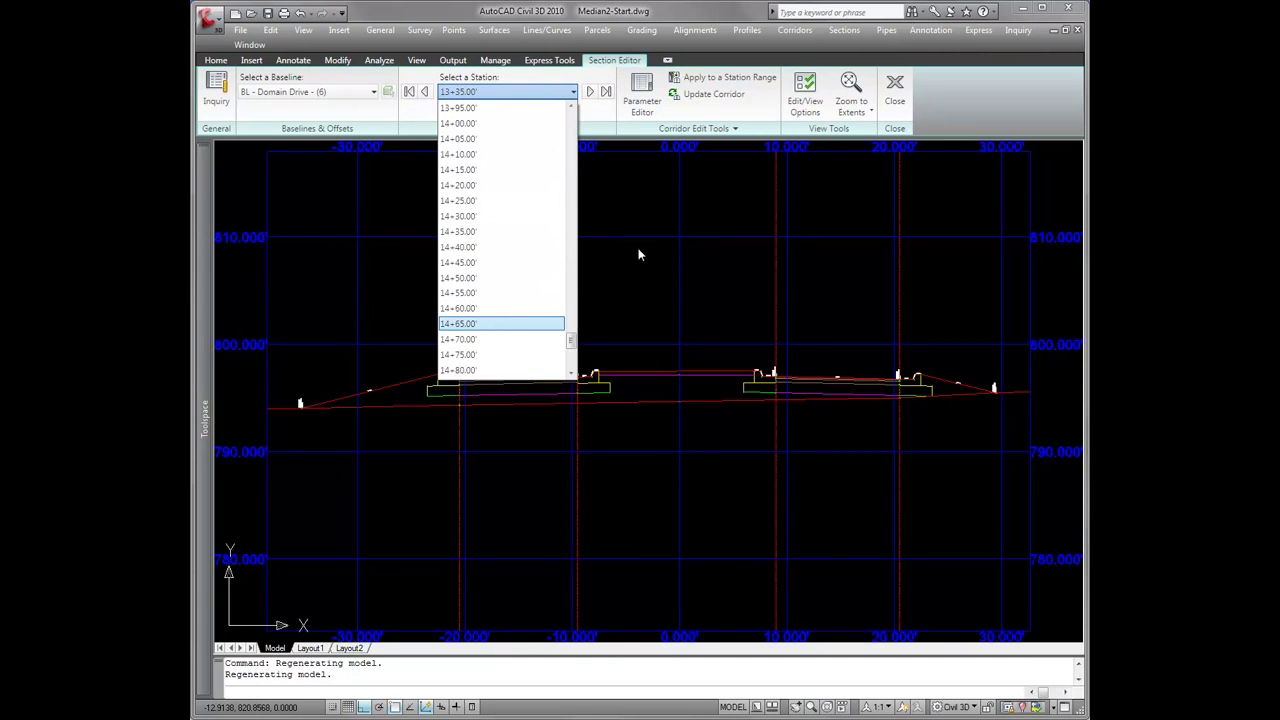
key(Return)
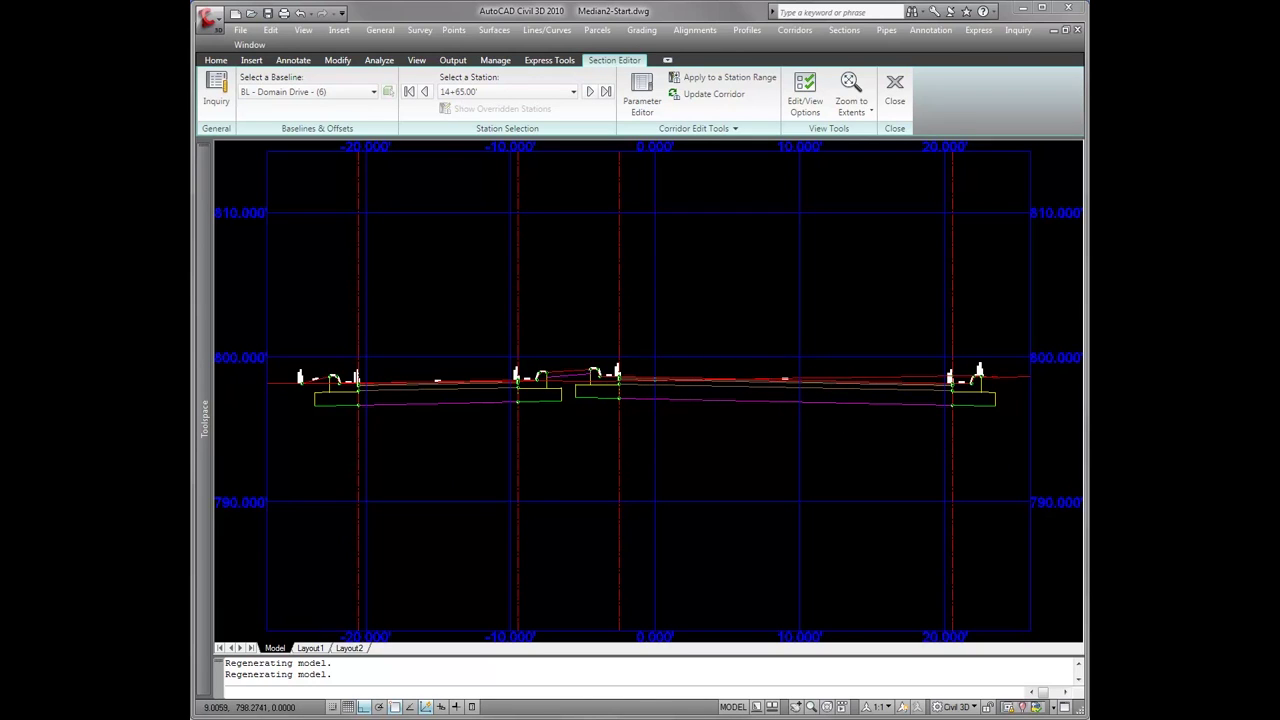
scroll(794, 371, up, 8)
scroll(794, 371, down, 5)
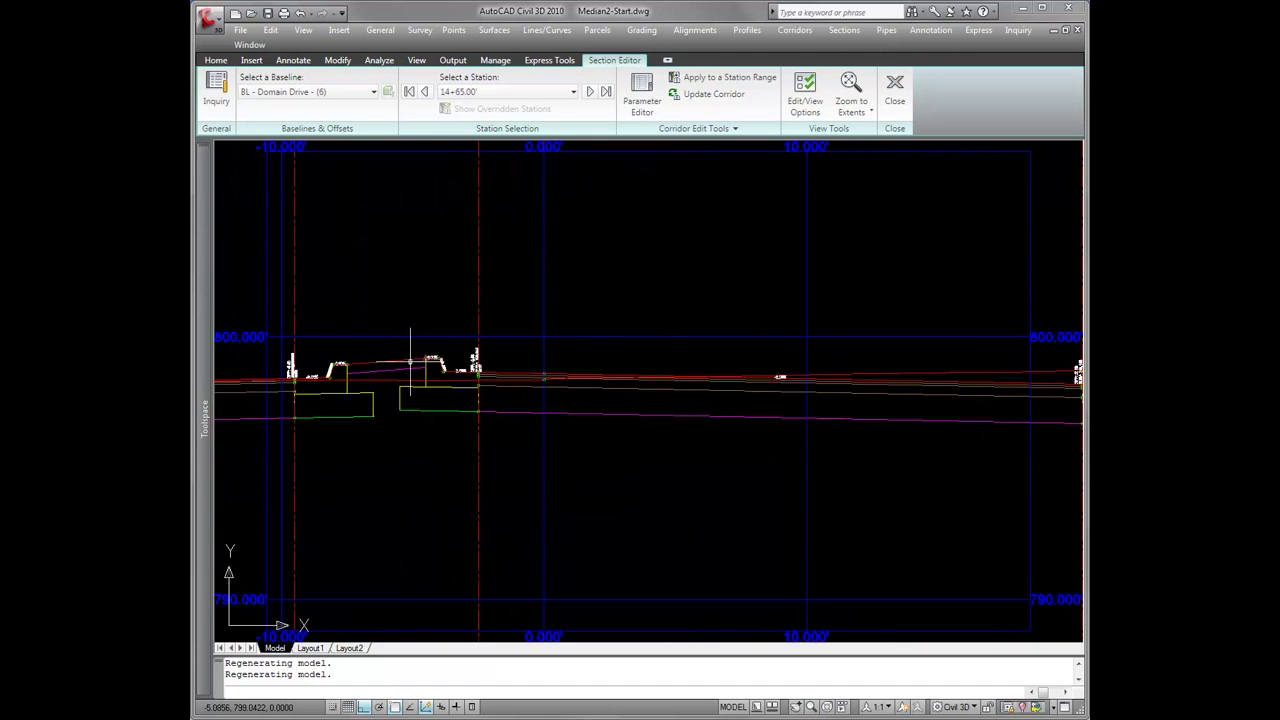
scroll(413, 362, up, 5)
middle_drag(413, 362, 704, 374)
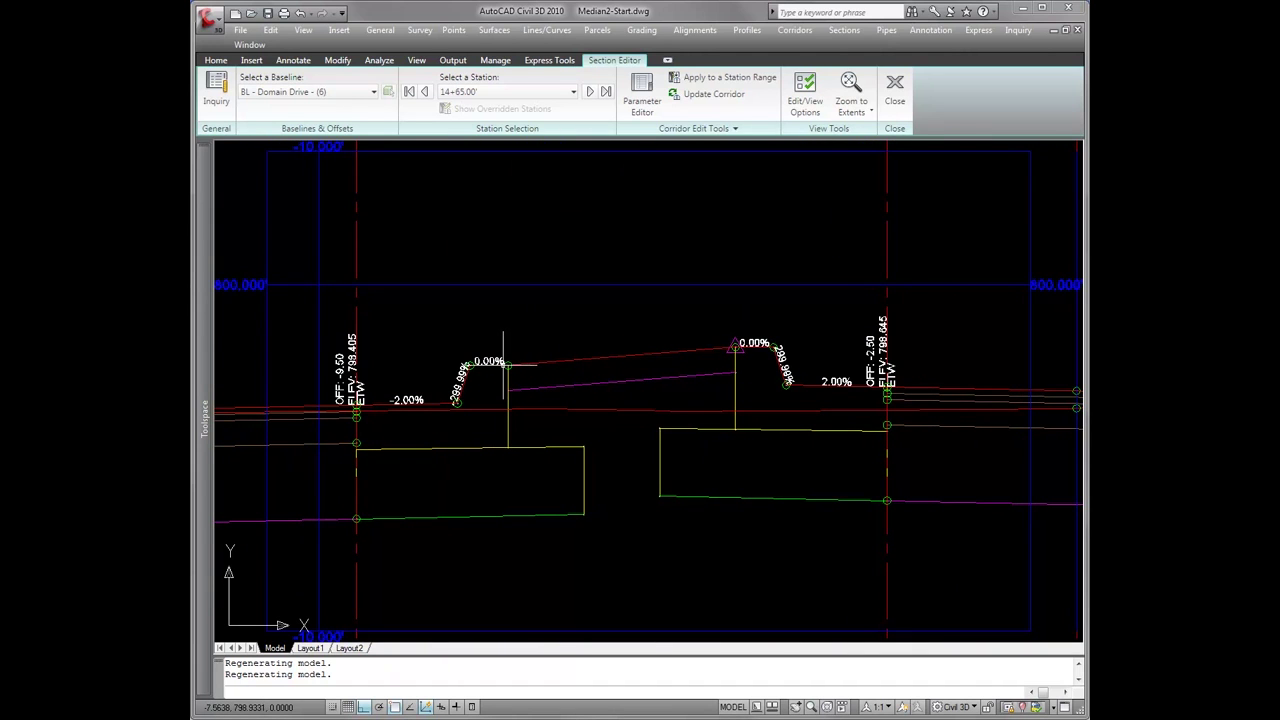
scroll(506, 365, down, 6)
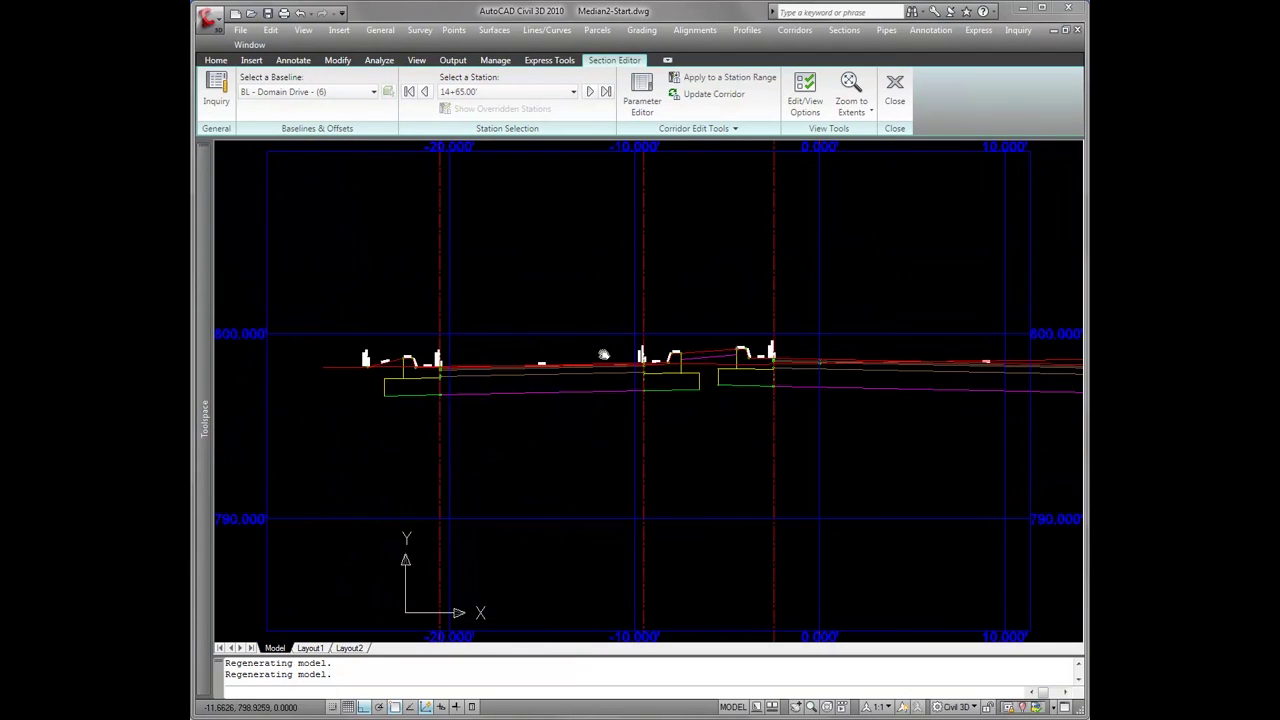
Close the section editor and examine the medians along the corridor in plan, down to the wide rounded median end
click(894, 90)
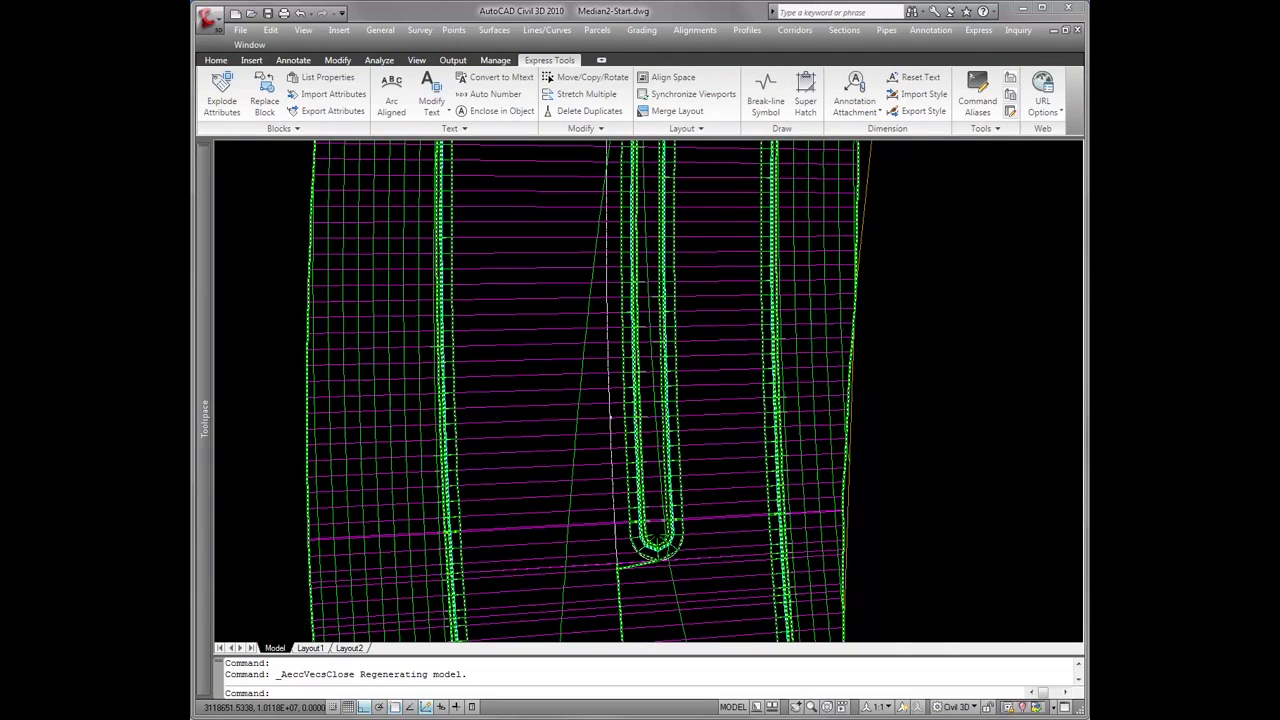
scroll(790, 328, down, 5)
middle_drag(785, 330, 744, 463)
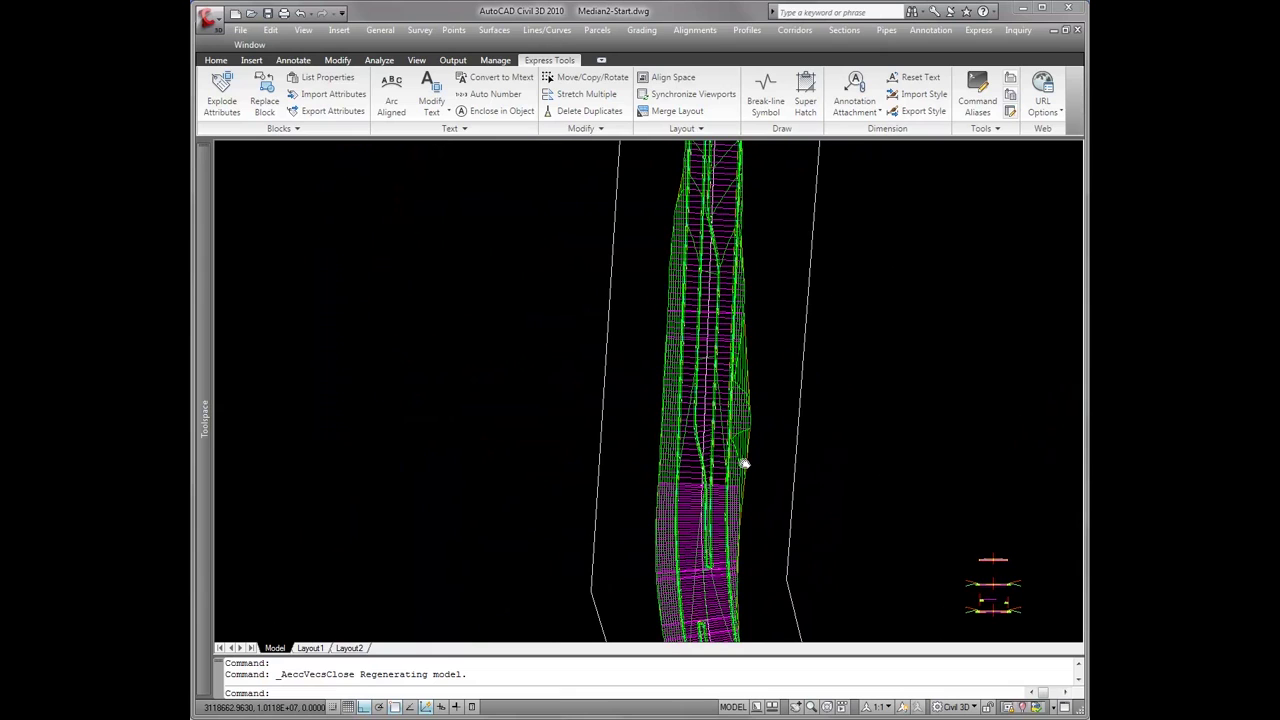
mouse_move(737, 343)
middle_down()
mouse_move(680, 434)
mouse_move(693, 351)
middle_up()
middle_drag(766, 500, 696, 278)
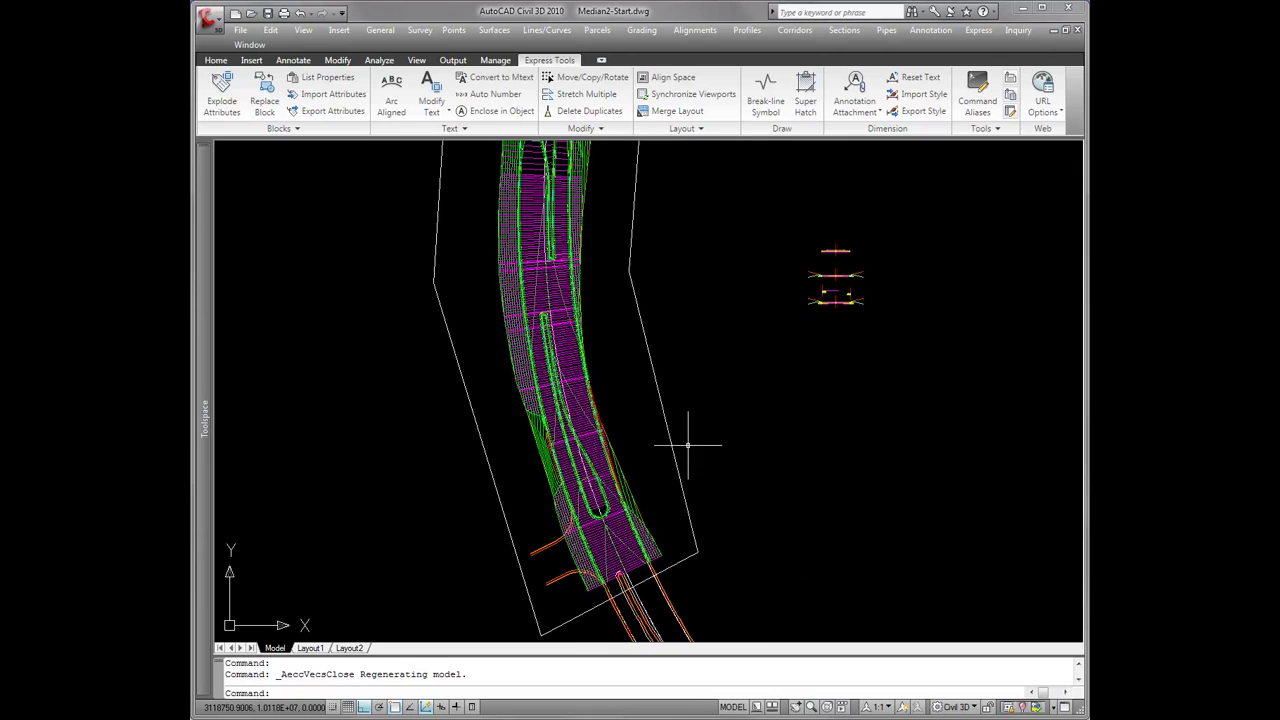
scroll(634, 520, up, 3)
scroll(643, 484, up, 1)
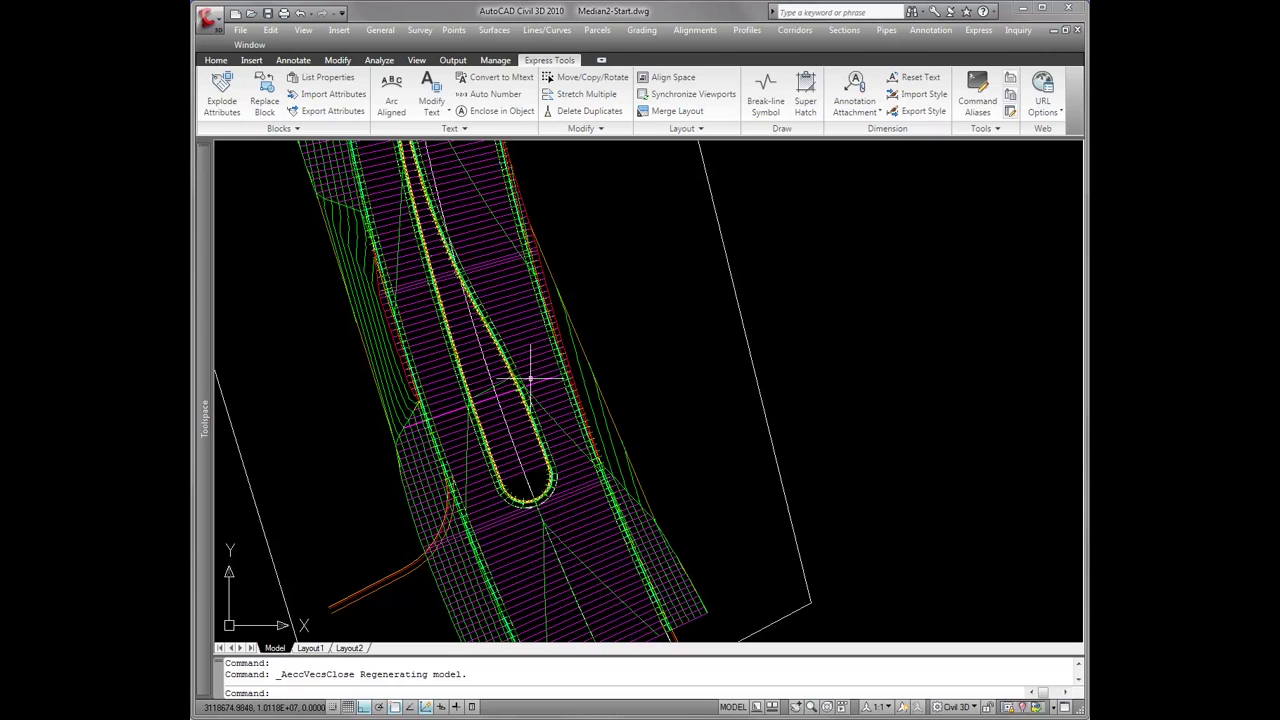
Copy the Median assembly, including its offset parts, about 50 ft straight below the original
scroll(530, 380, down, 2)
scroll(714, 429, up, 1)
scroll(741, 323, down, 4)
scroll(741, 323, up, 5)
text(co)
key(Return)
click(663, 365)
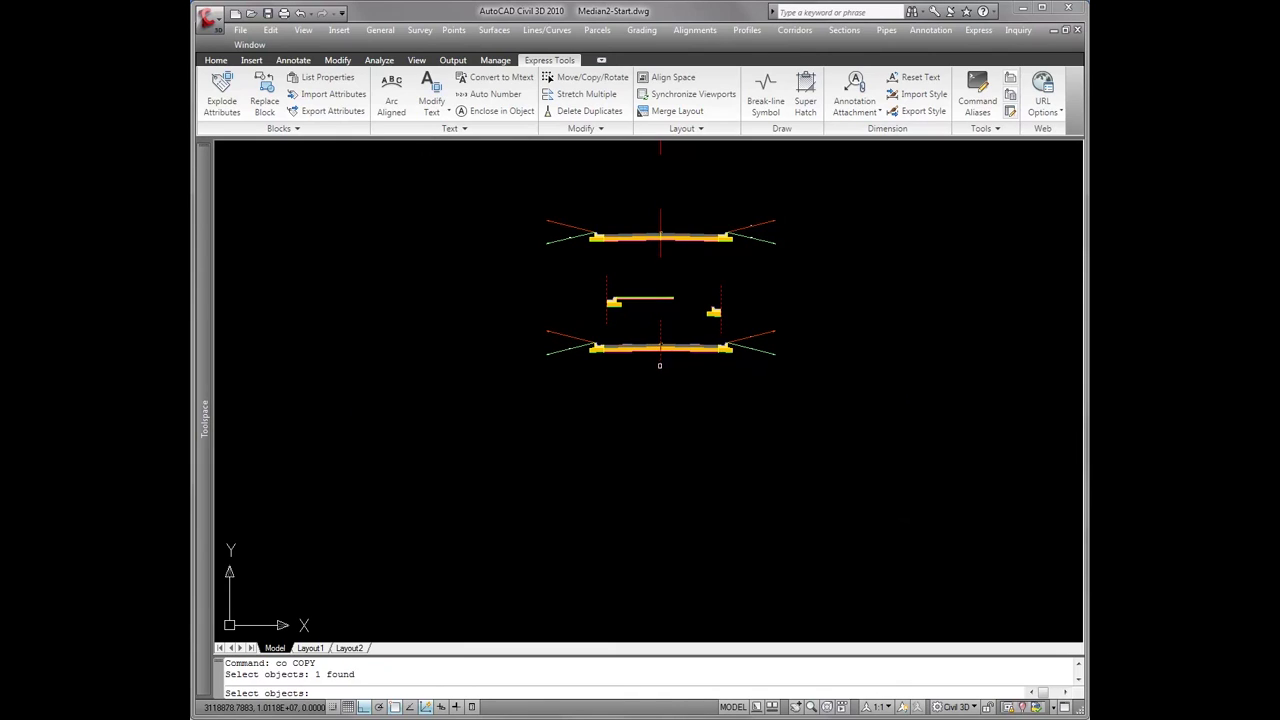
key(Return)
click(663, 365)
middle_drag(686, 490, 693, 402)
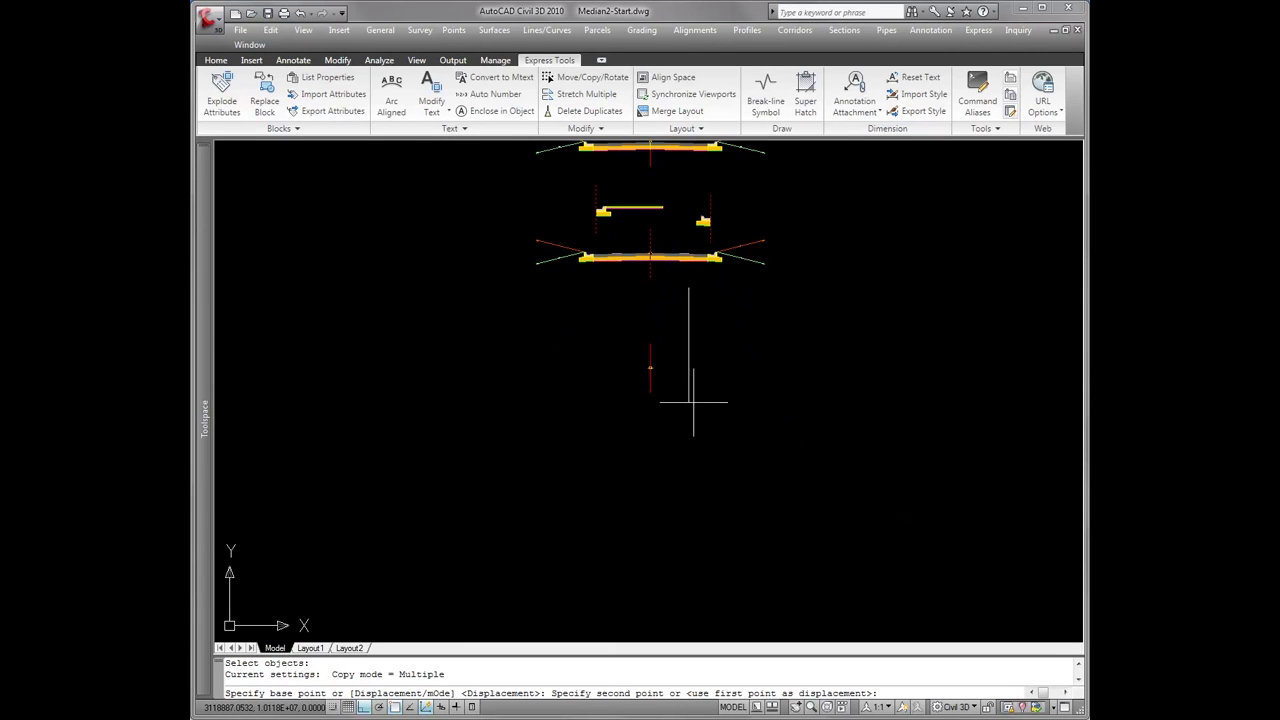
click(680, 536)
key(Return)
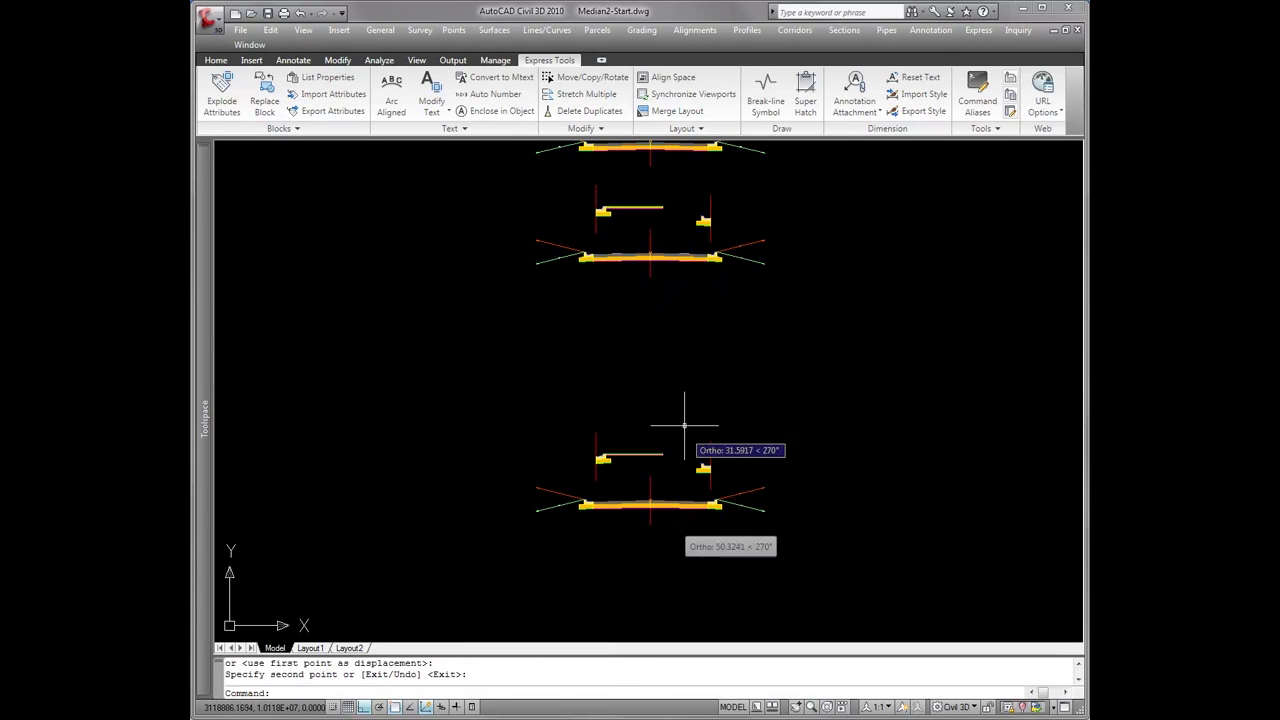
Rename the copied assembly as Median with Crown in its properties and clear the selection
click(651, 470)
text(pr)
key(Return)
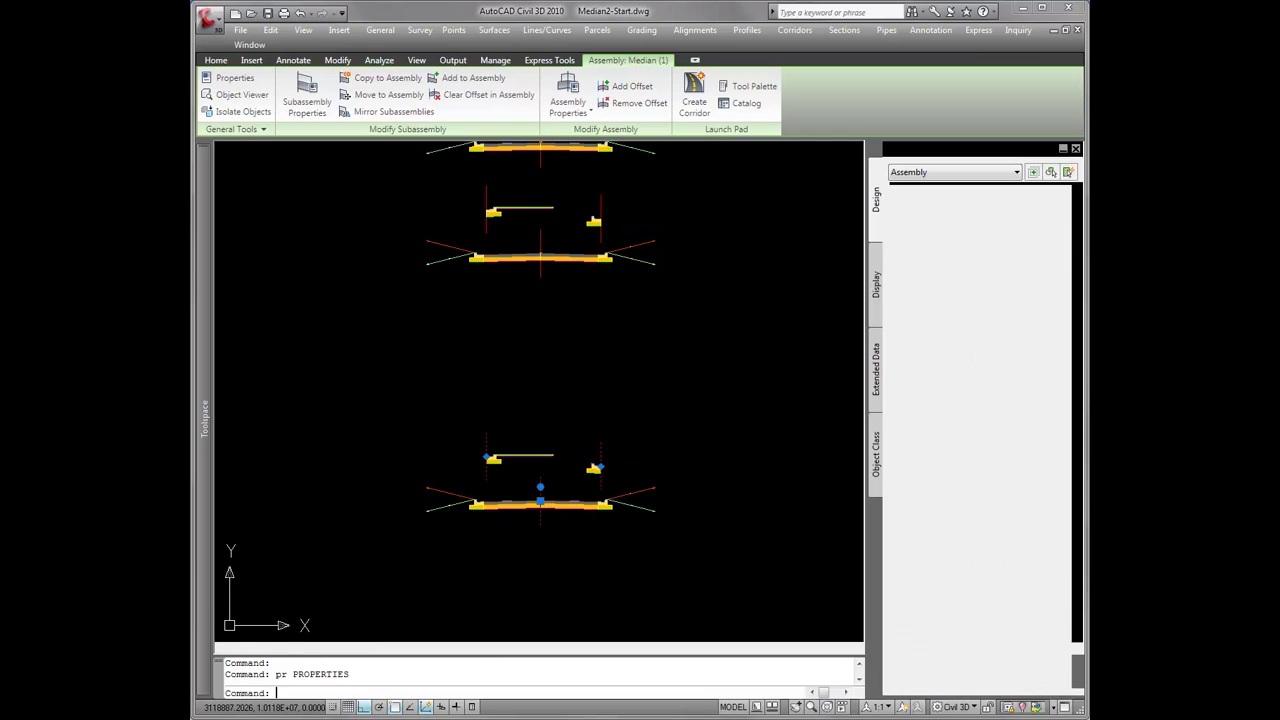
scroll(860, 222, up, 2)
click(1038, 209)
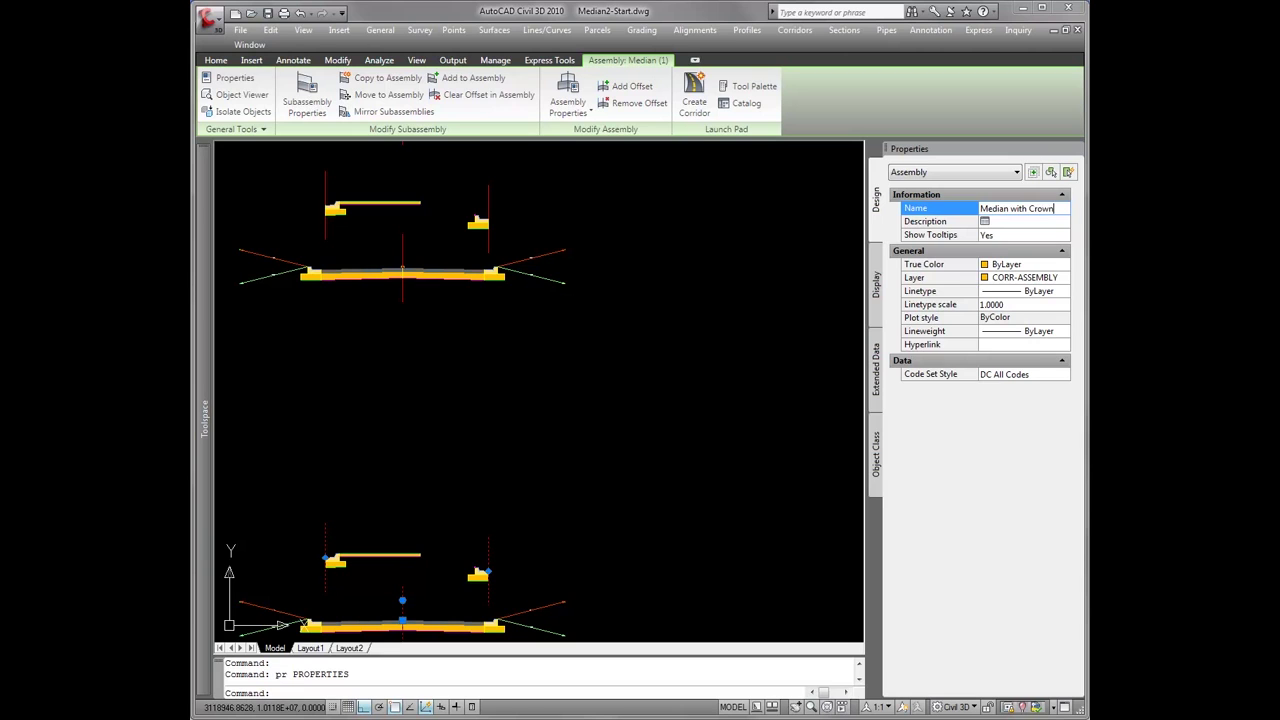
key(Return)
middle_drag(443, 528, 585, 389)
key(Escape)
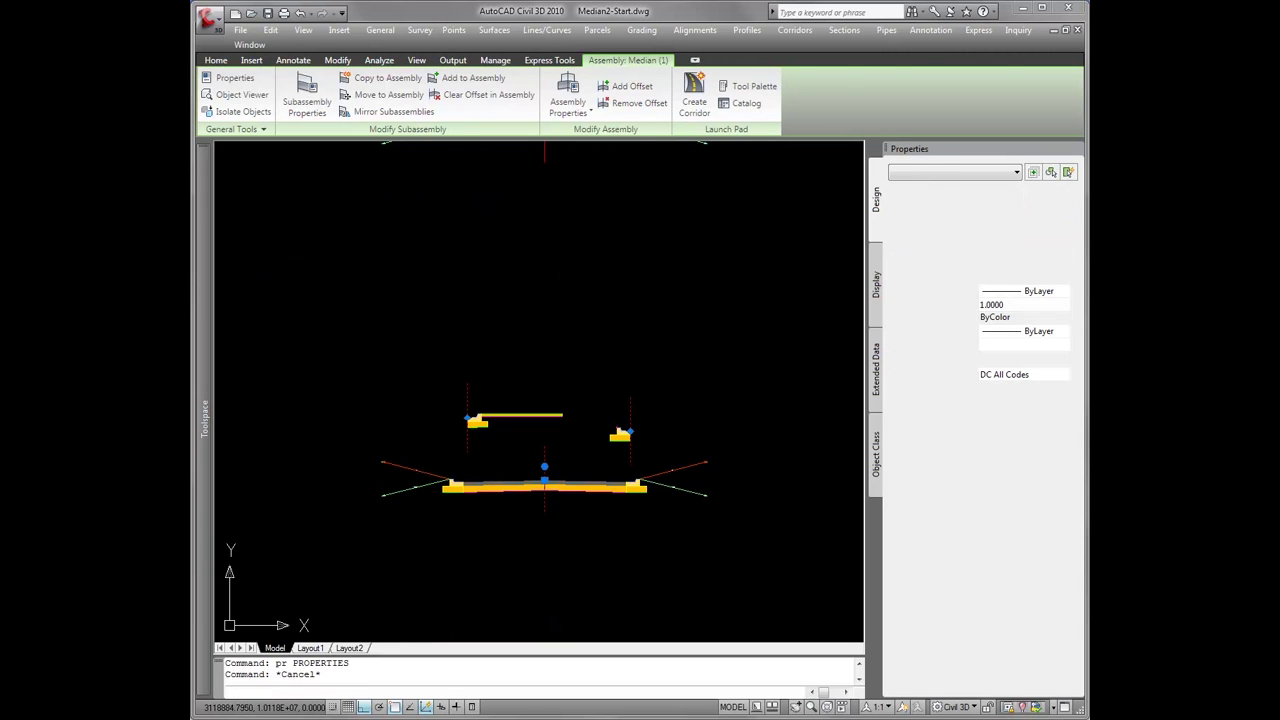
Display the subassembly tool palettes and delete the MedianRaisedConstantSlope subassembly from the Median with Crown assembly
text(tp)
key(Return)
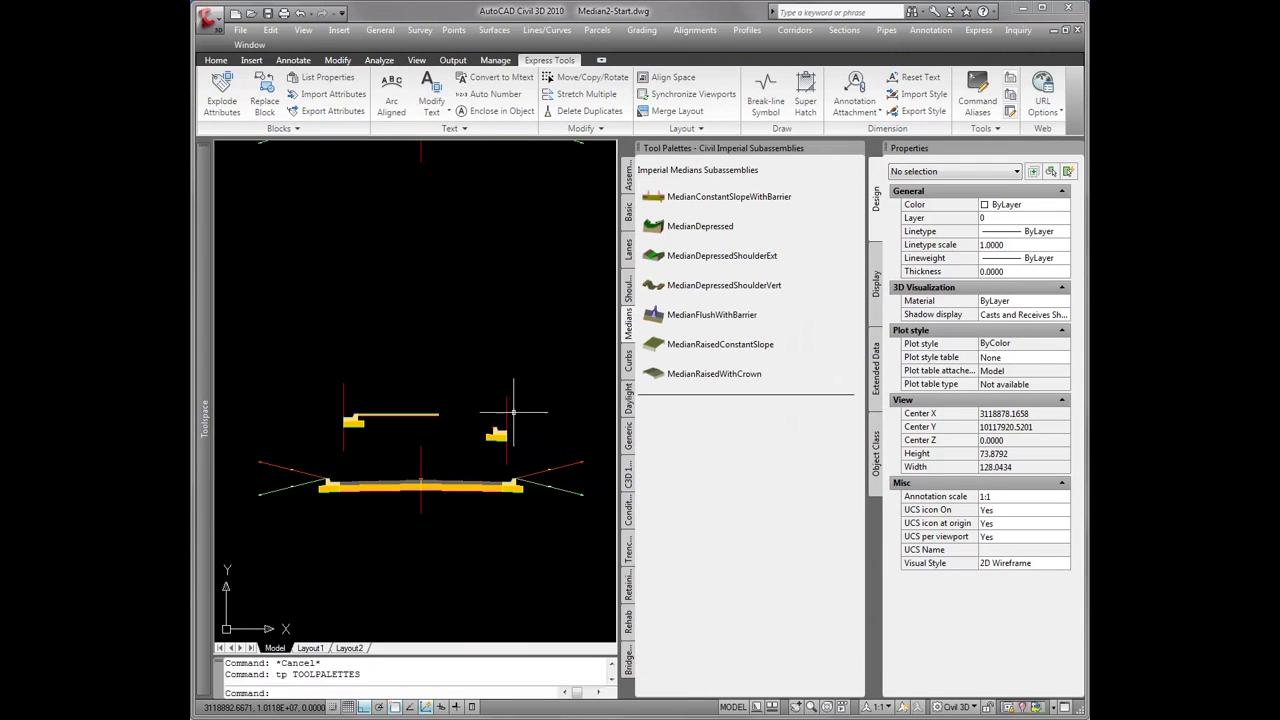
scroll(398, 413, up, 2)
drag(470, 420, 400, 383)
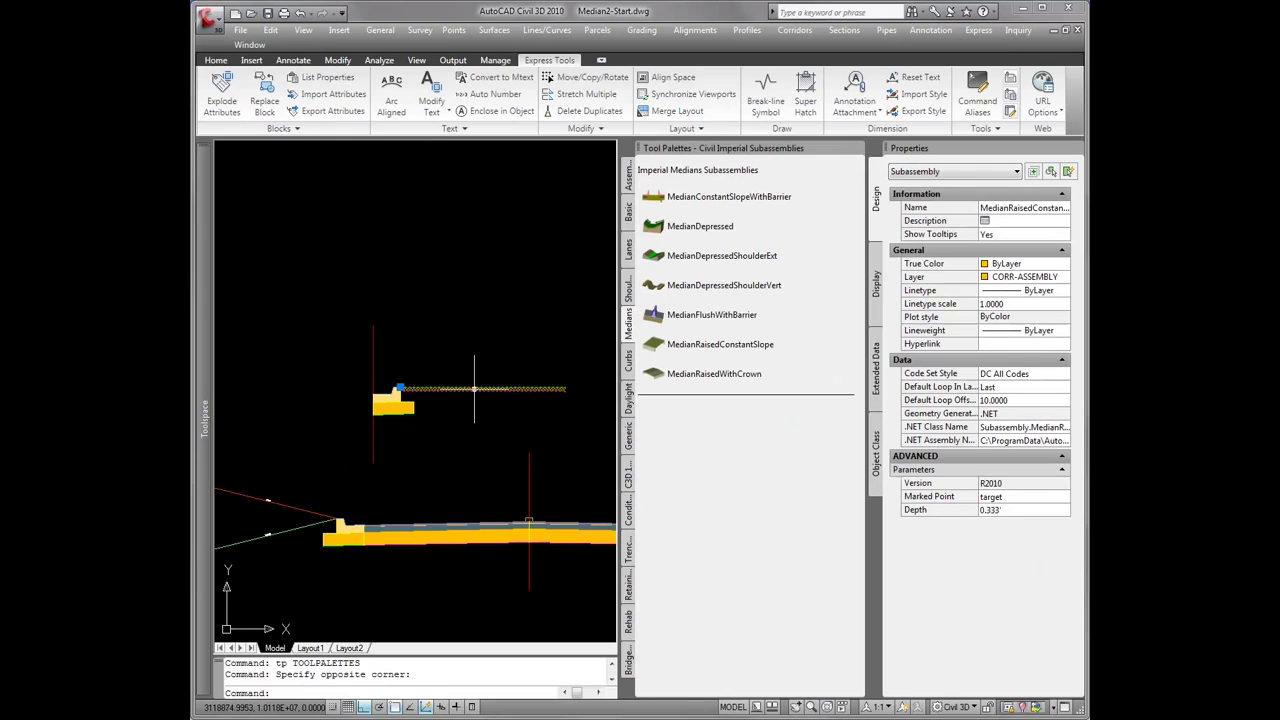
key(Delete)
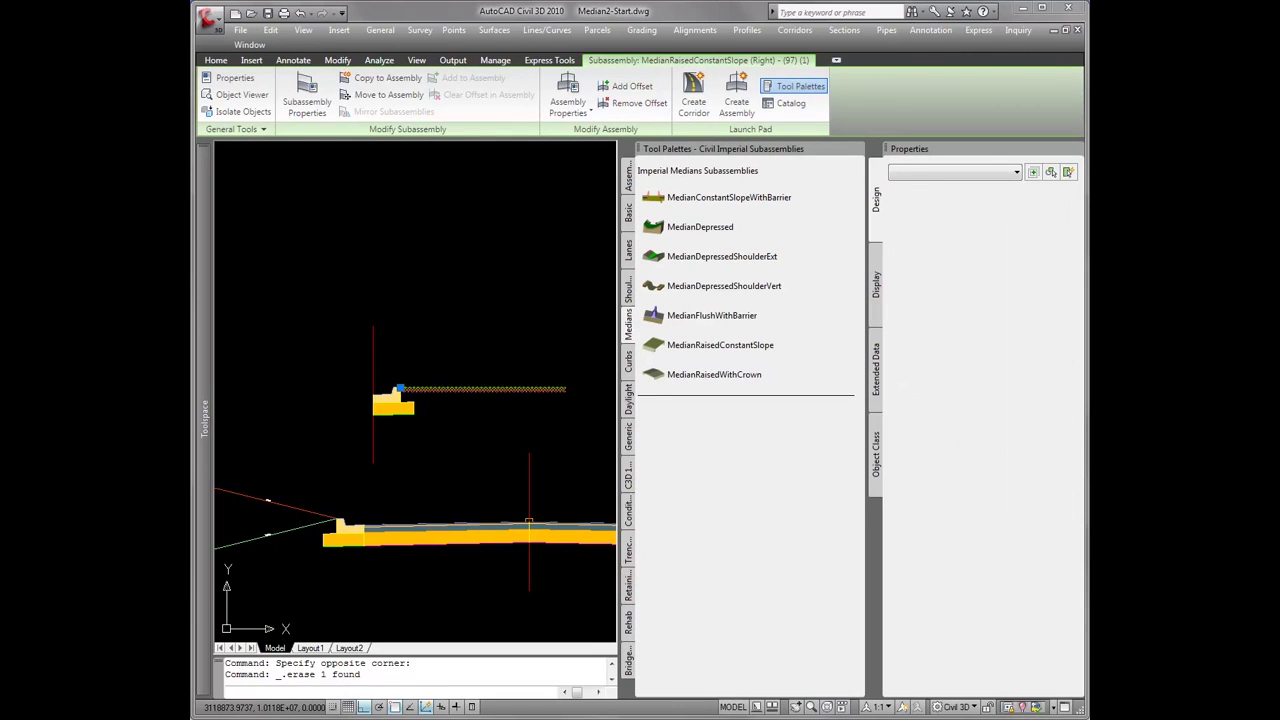
Start a MedianRaisedWithCrown subassembly with both default slopes at -5% and the marked point set to target
middle_drag(500, 386, 414, 337)
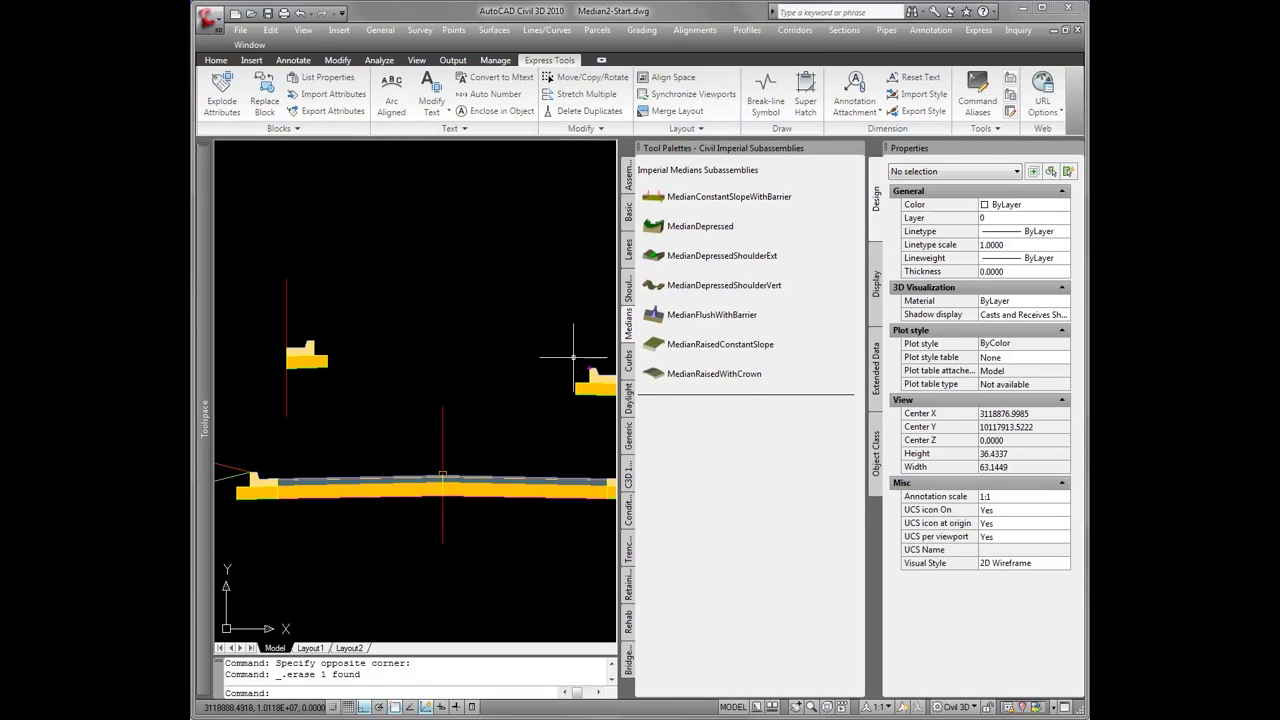
click(669, 376)
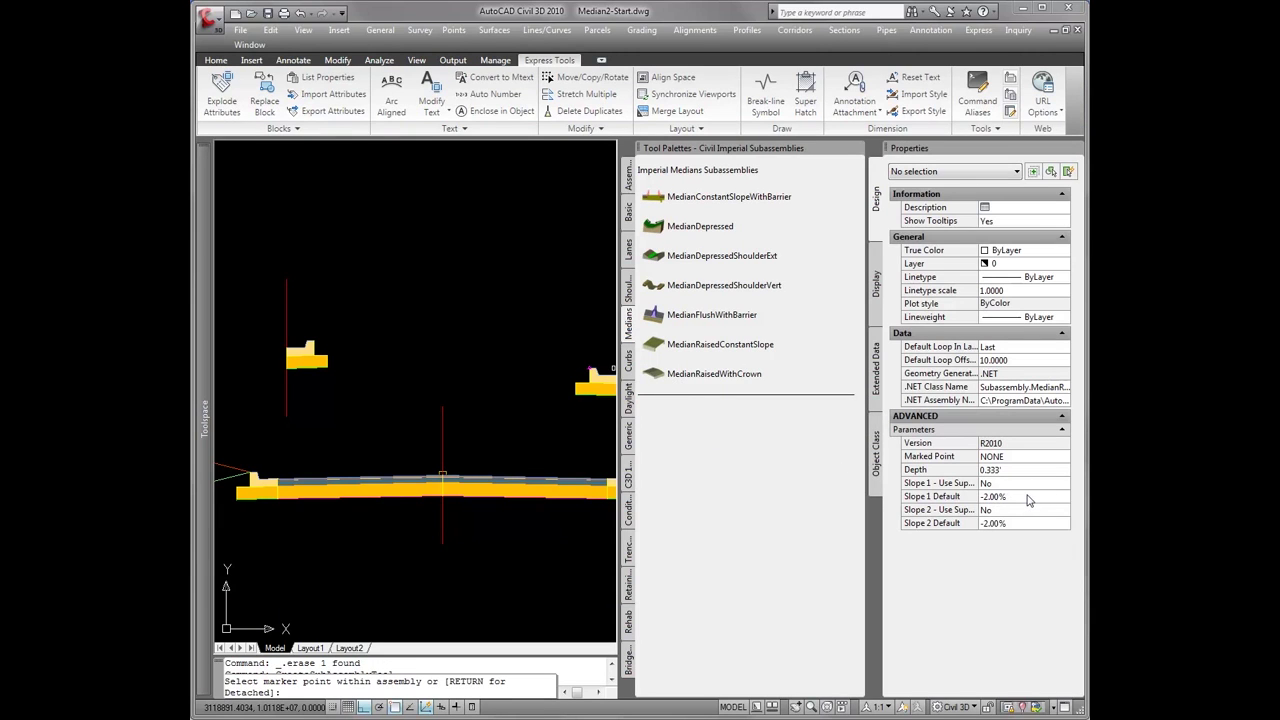
click(1027, 496)
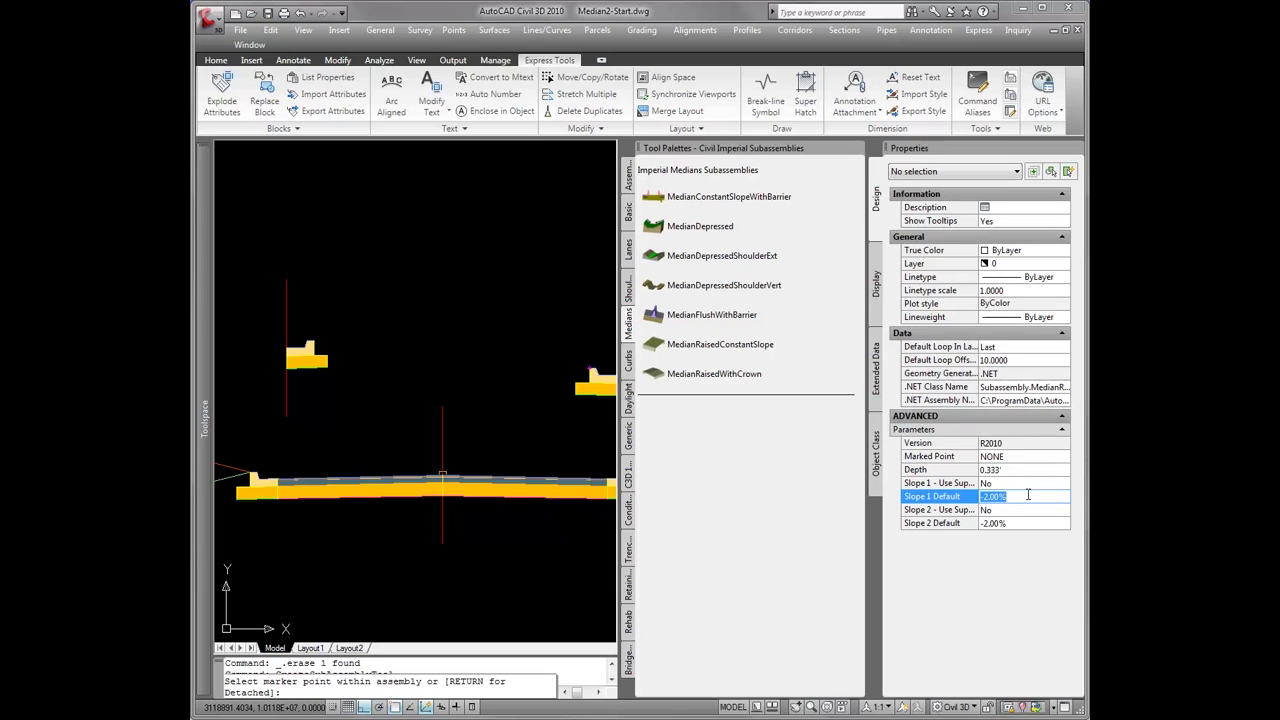
click(1012, 523)
text(-5)
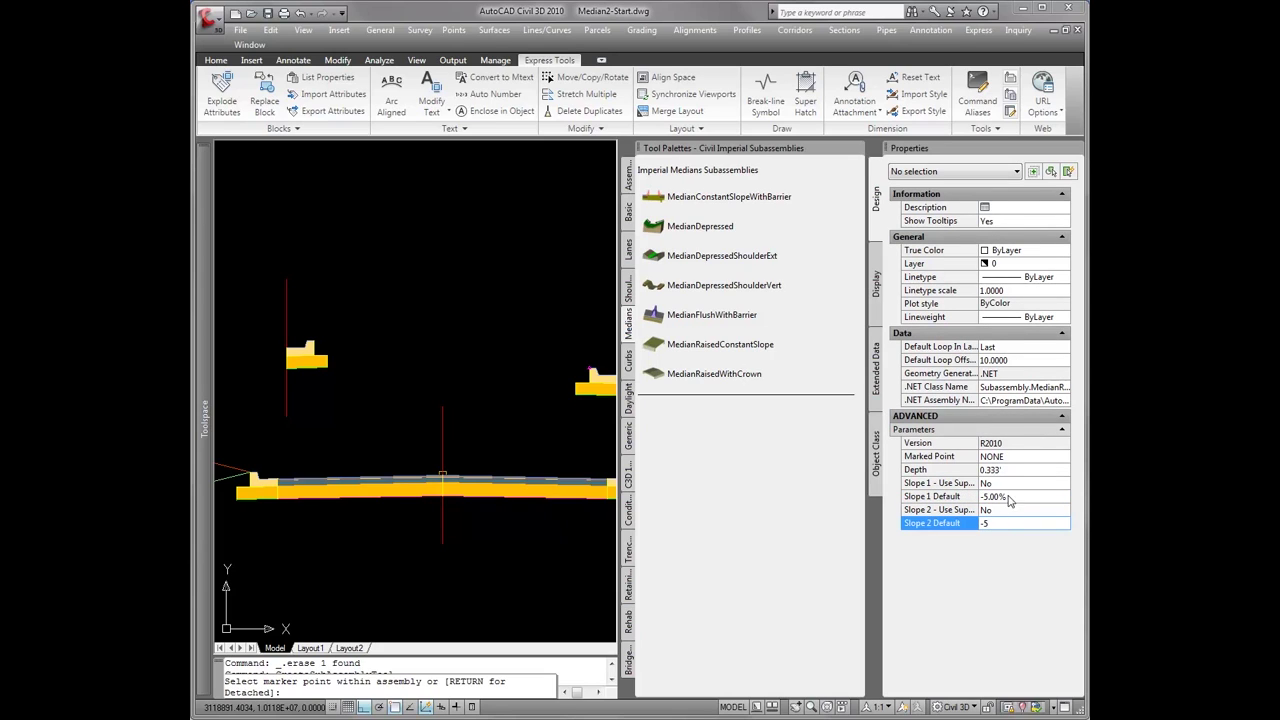
click(1022, 456)
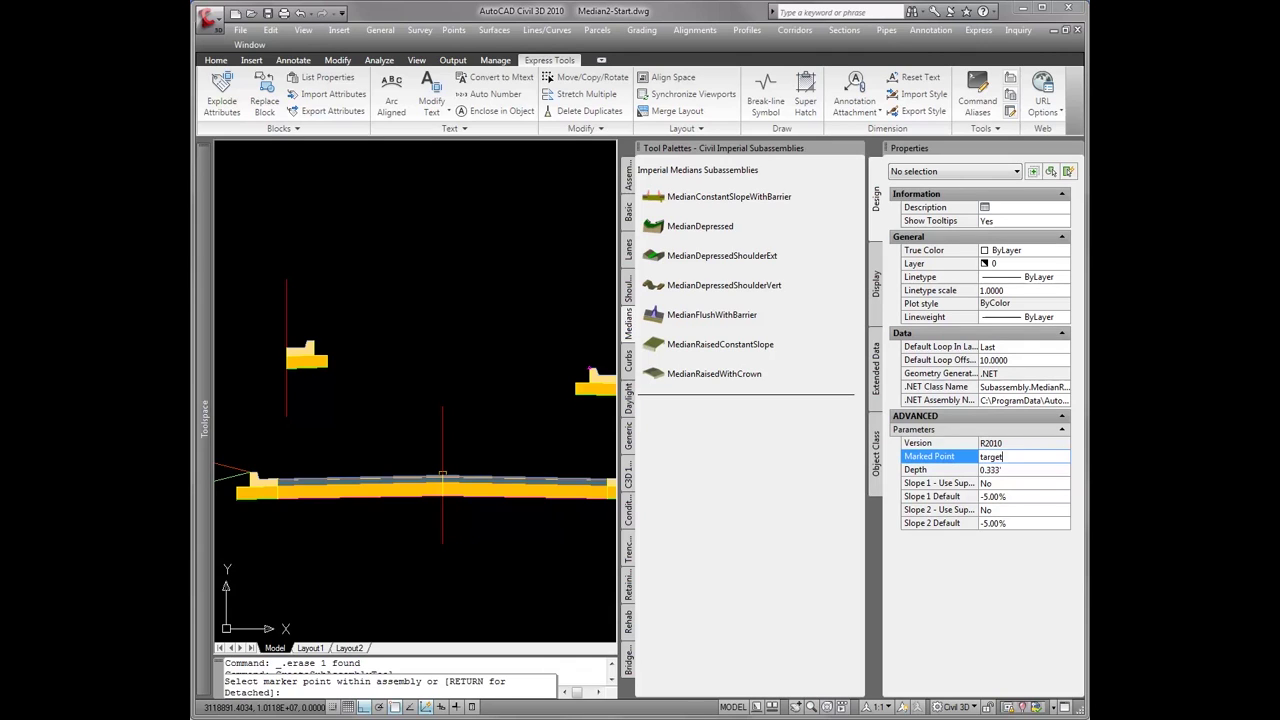
key(Return)
Attach the crowned median to the top back of the left offset's curb and finish the subassembly placement
scroll(305, 335, up, 8)
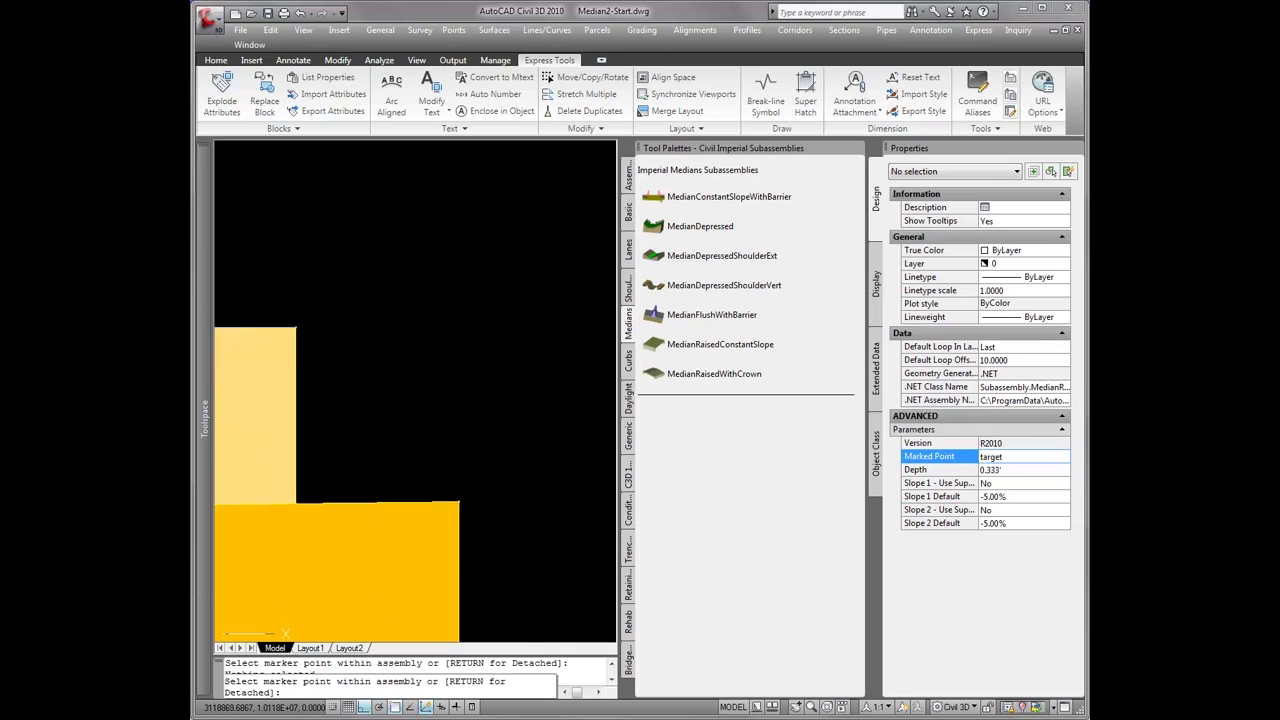
click(296, 348)
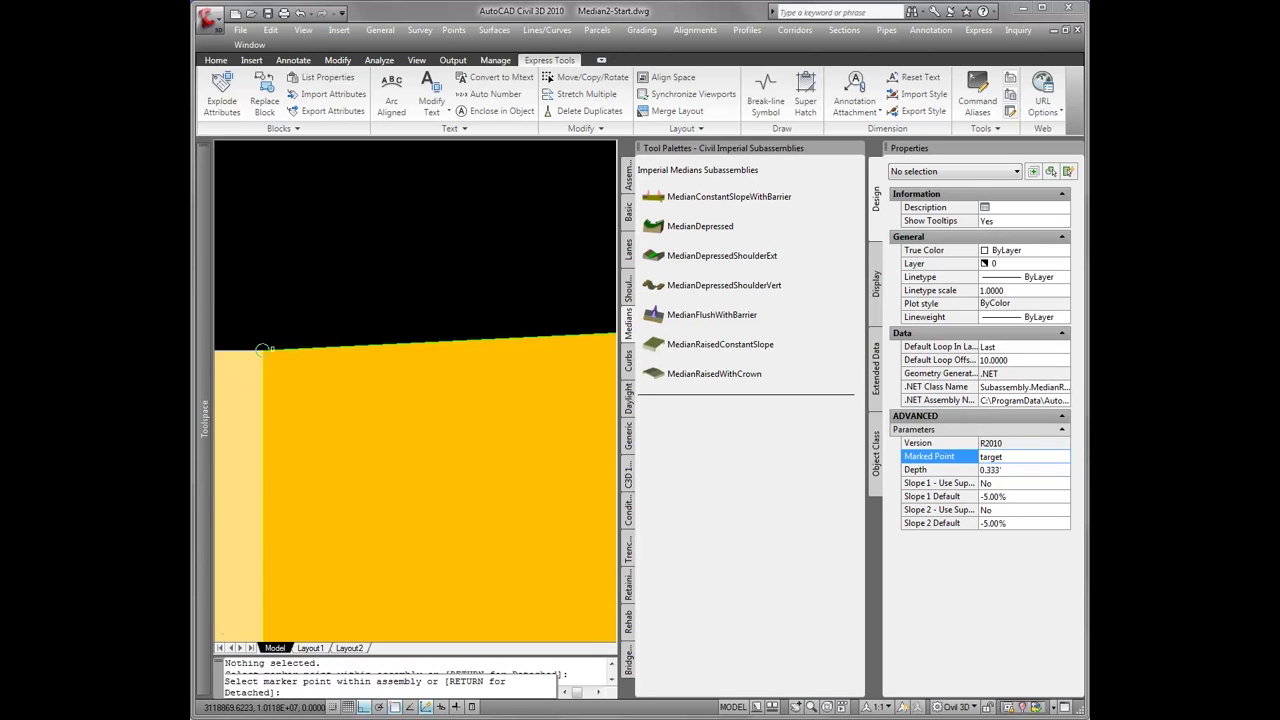
scroll(326, 380, down, 6)
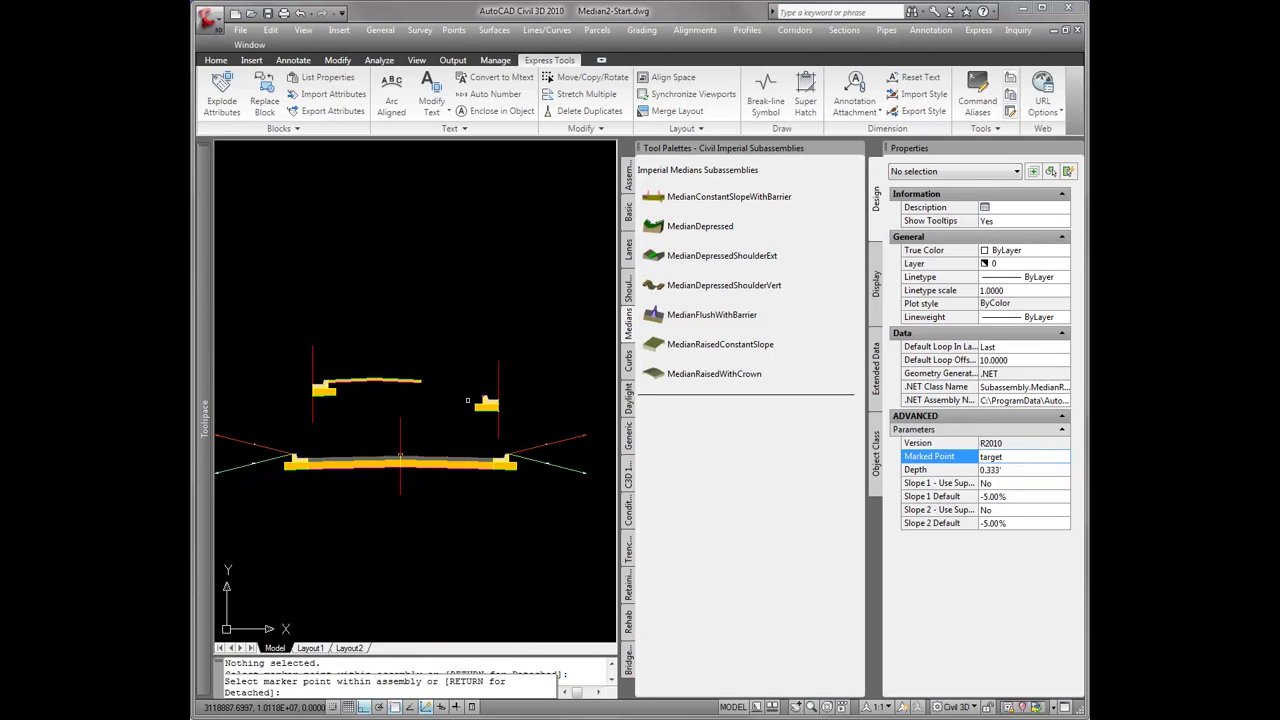
key(Return)
key(Return)
Open the Domain Drive corridor's properties and display its baseline and region parameters
scroll(450, 420, down, 10)
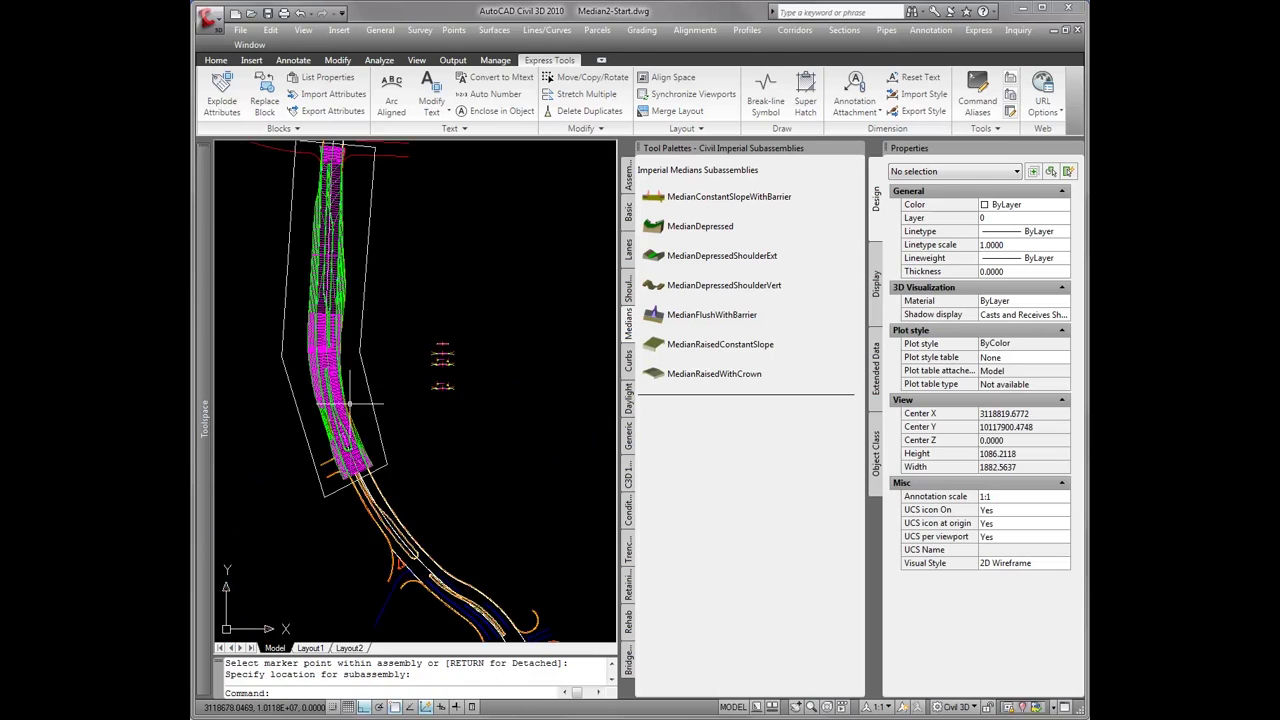
scroll(432, 440, up, 9)
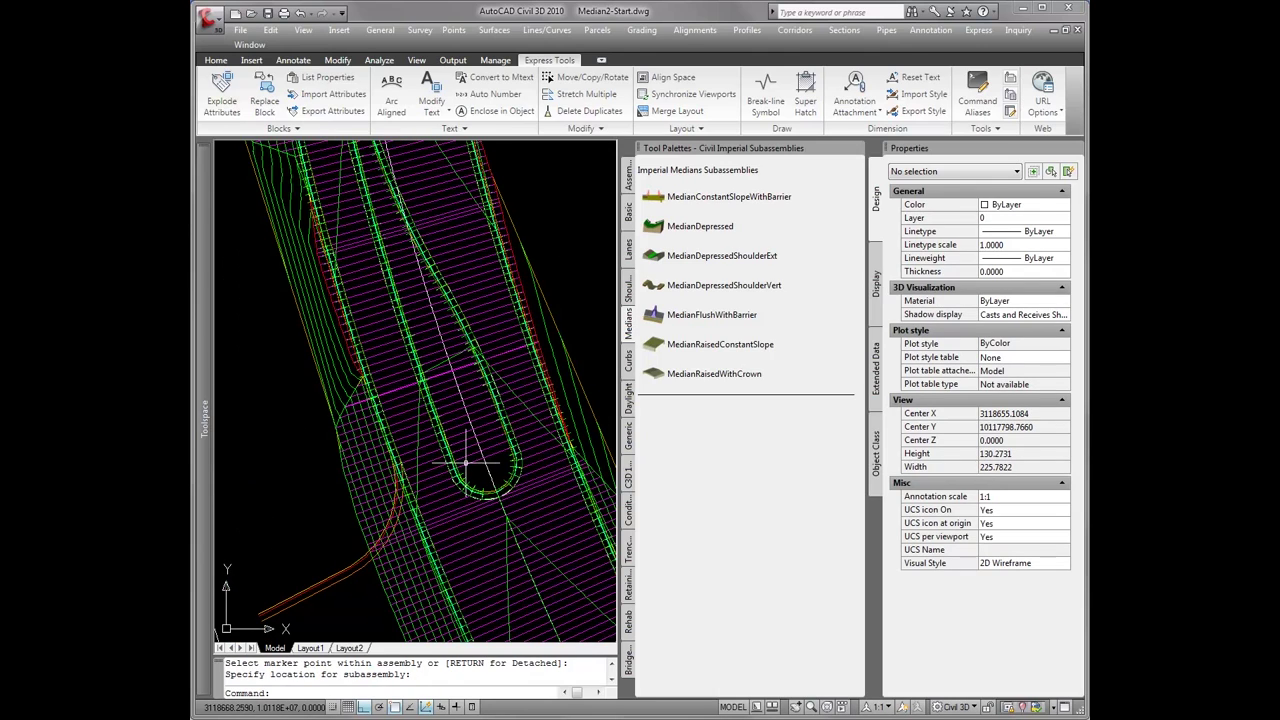
click(467, 463)
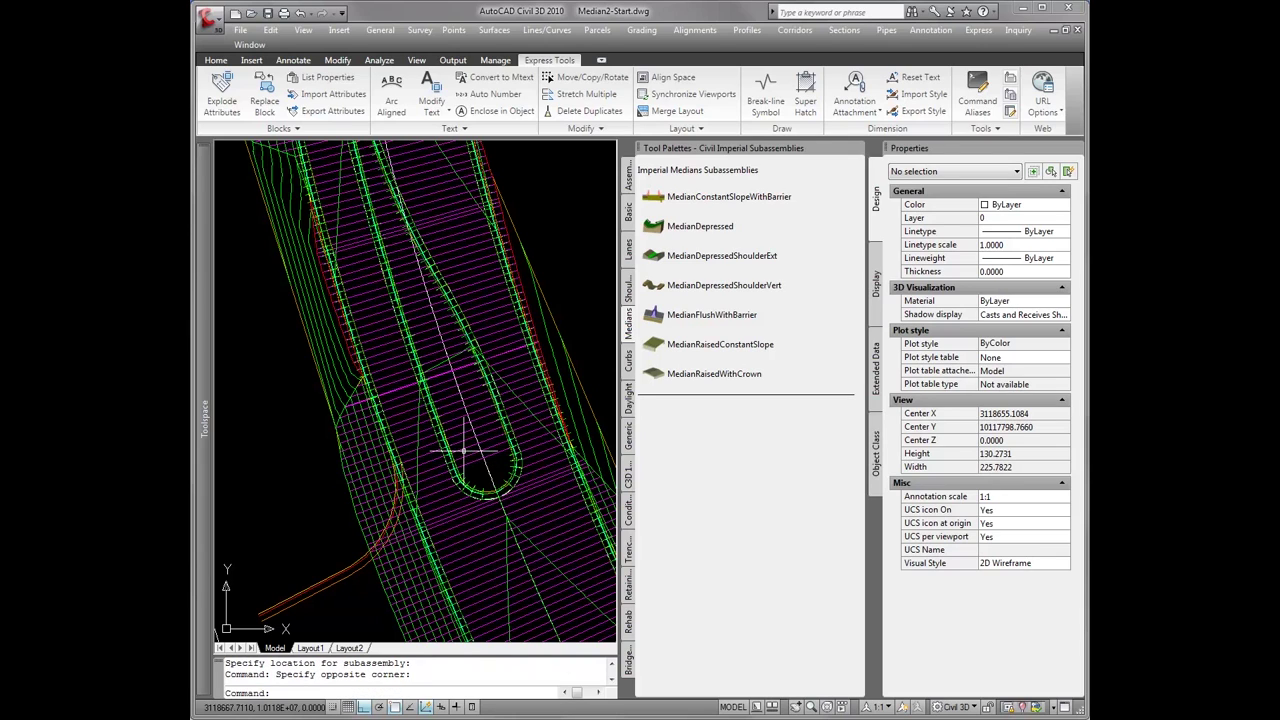
key(Escape)
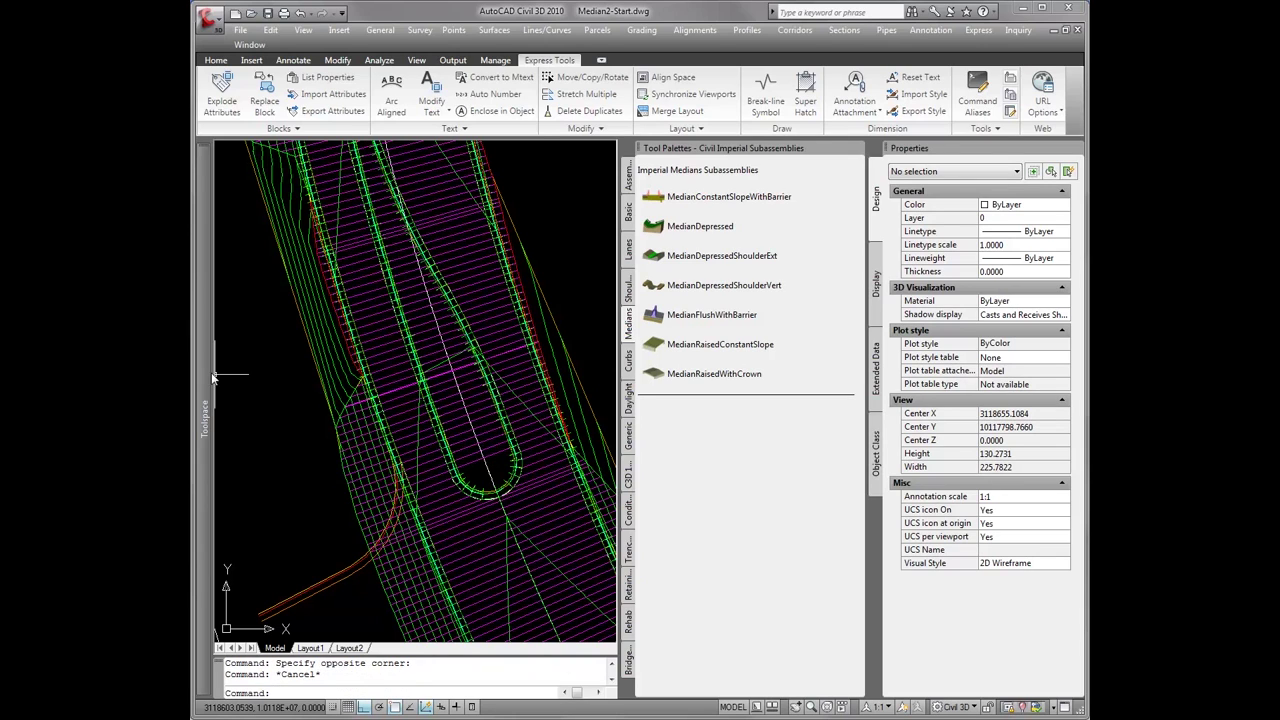
mouse_move(205, 400)
click(336, 314)
right_click(338, 318)
click(342, 317)
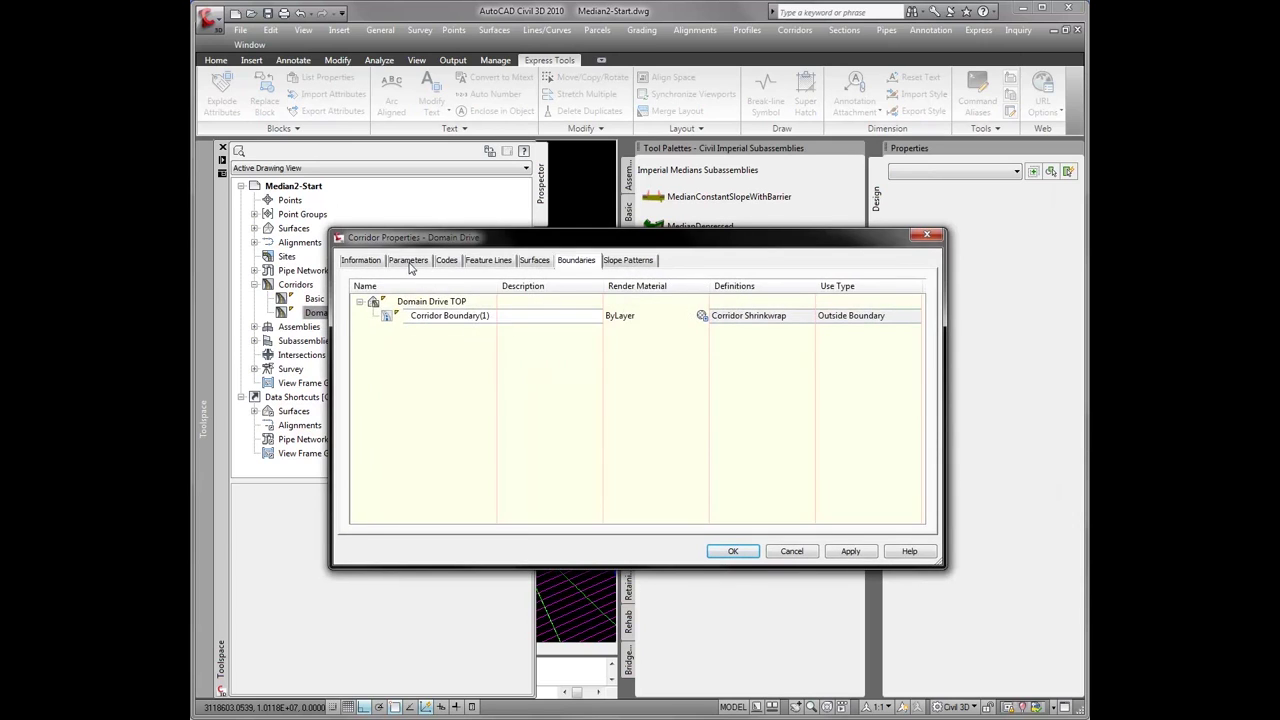
click(408, 262)
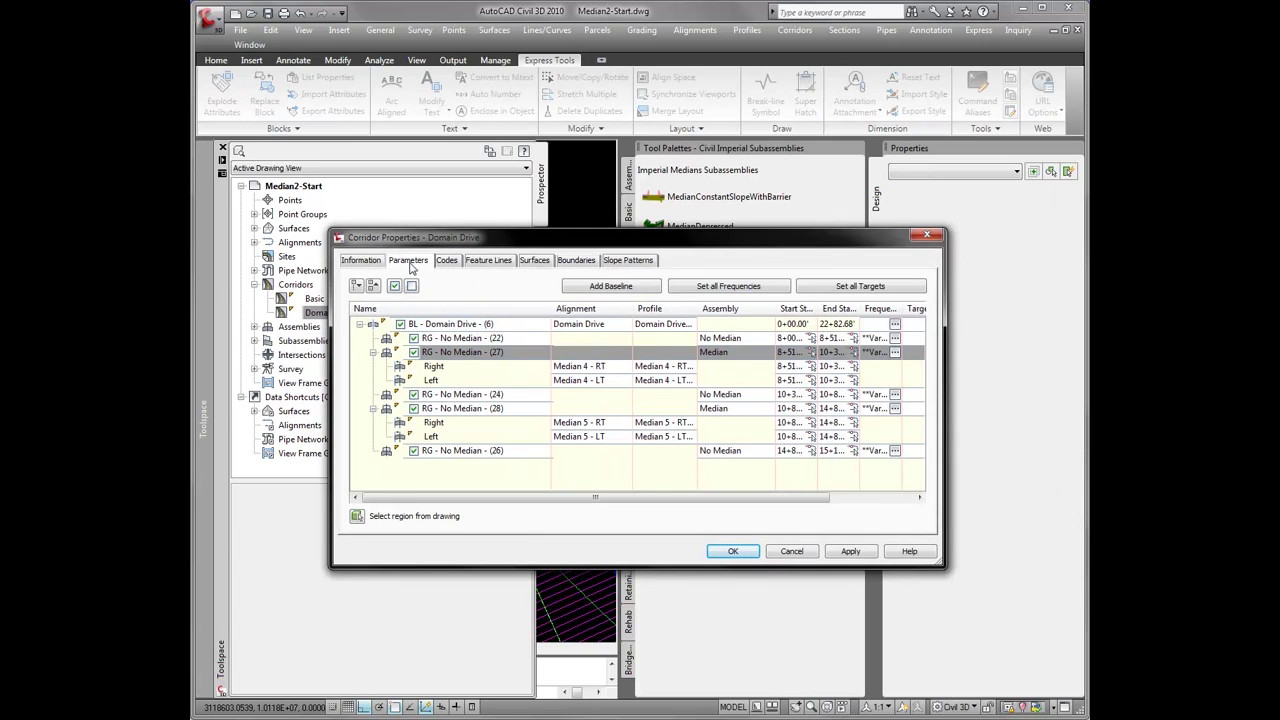
Split region RG - No Median - (27) at about station 9+51.84, with object snap turned off
click(464, 354)
right_click(464, 354)
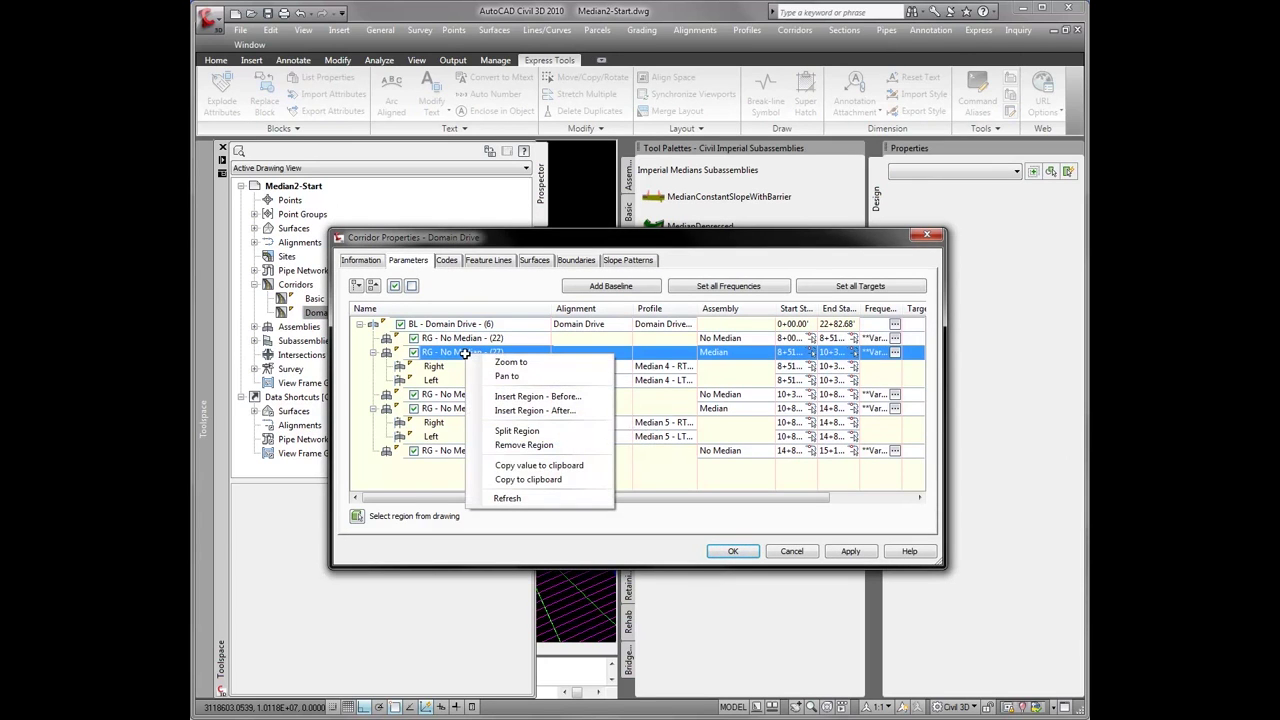
click(523, 431)
scroll(440, 370, up, 3)
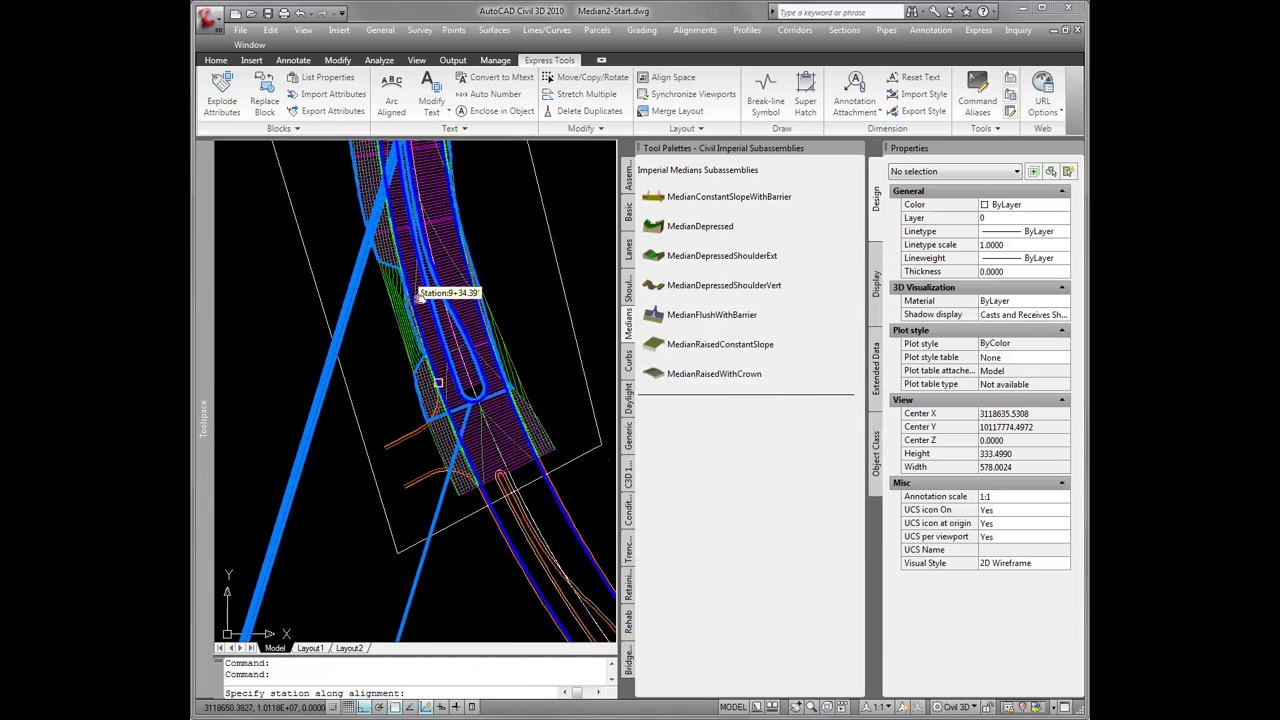
scroll(459, 398, up, 8)
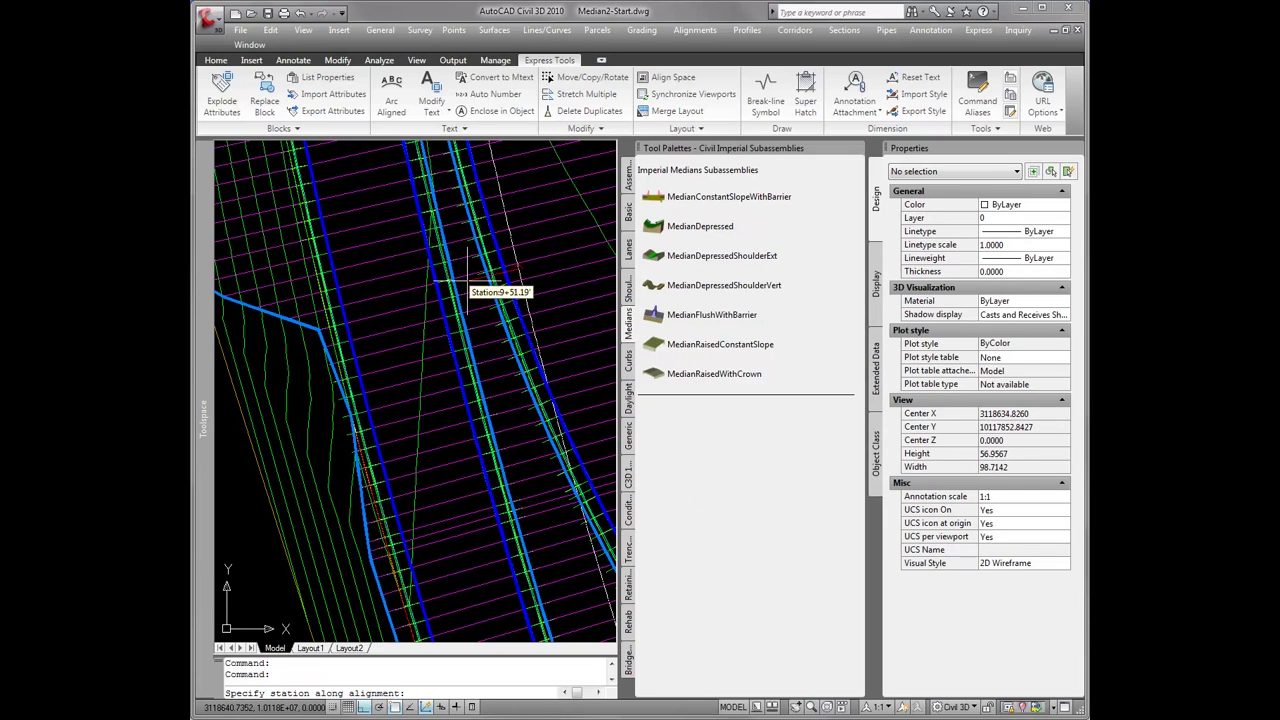
key(F3)
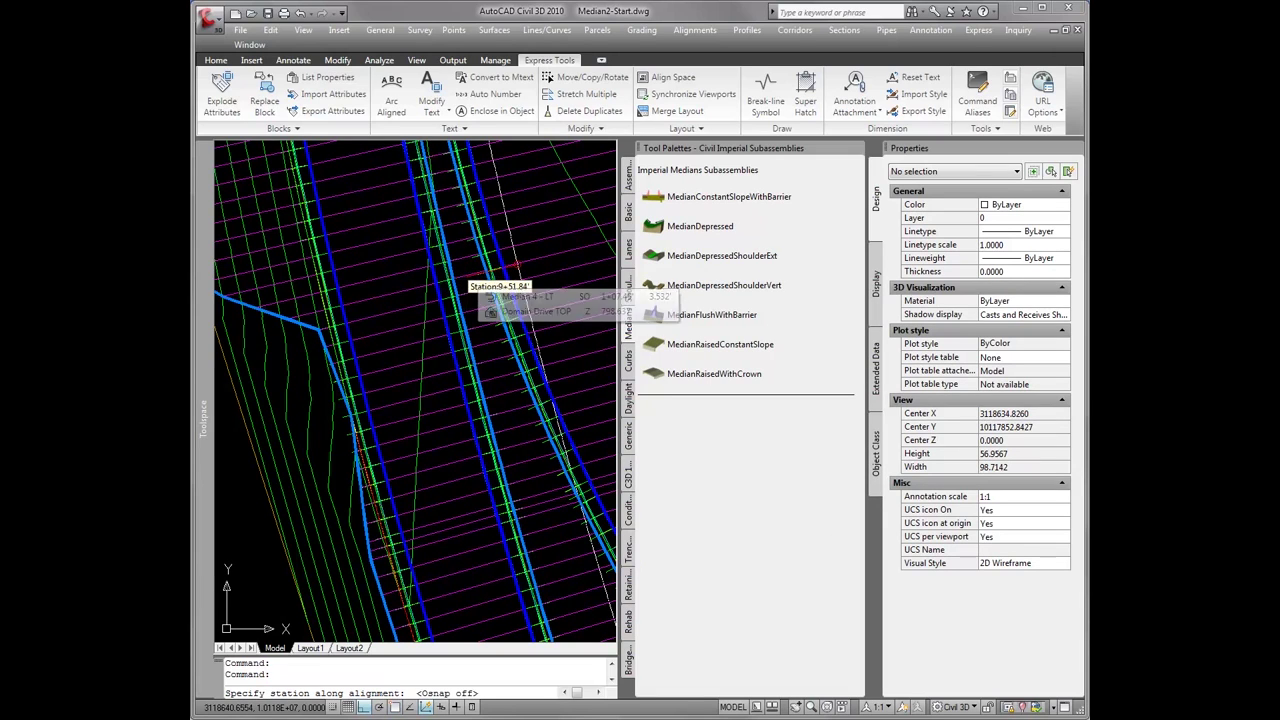
key(F3)
key(F3)
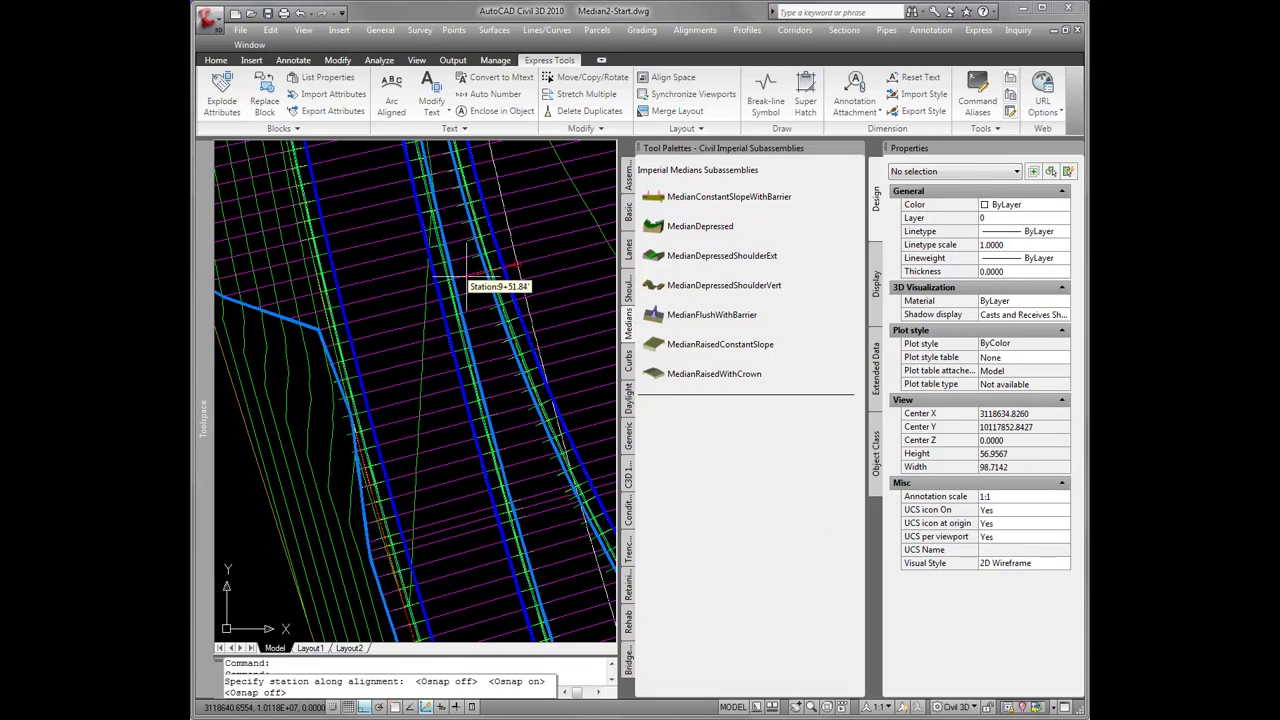
click(466, 276)
key(Return)
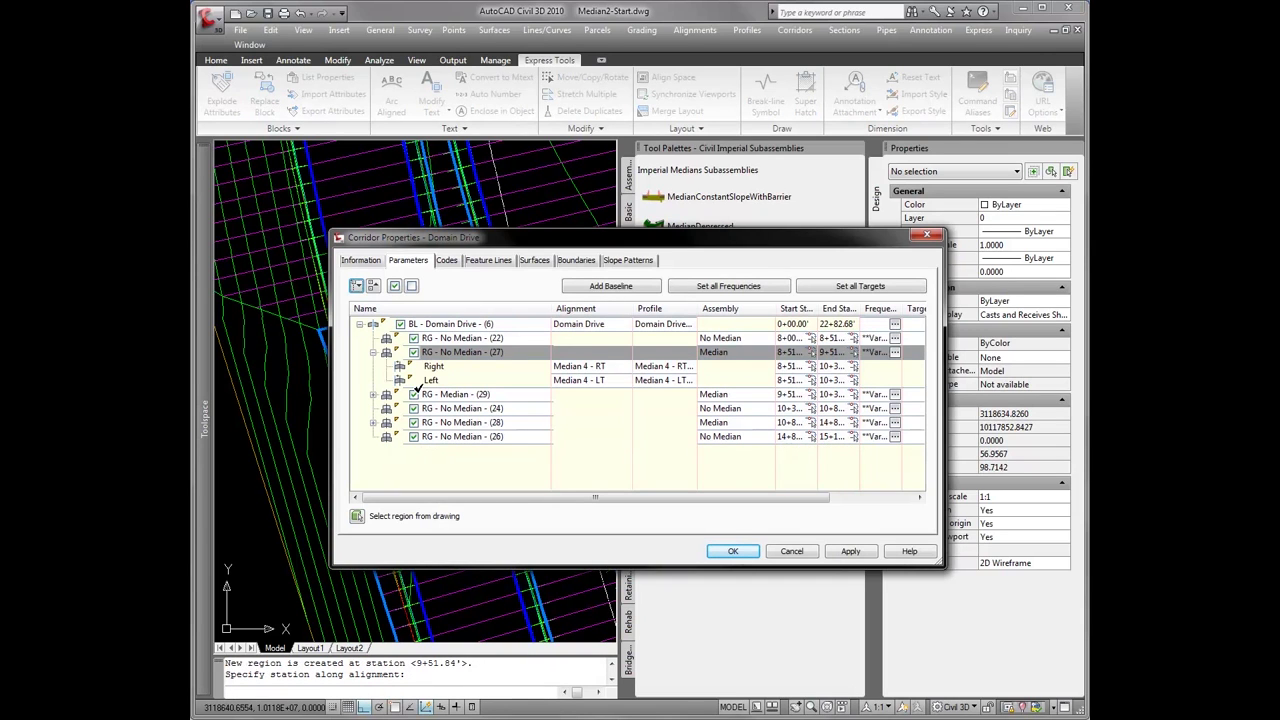
Expand the new region RG - Median - (29) and assign the Median with Crown assembly to the region preceding it
click(373, 396)
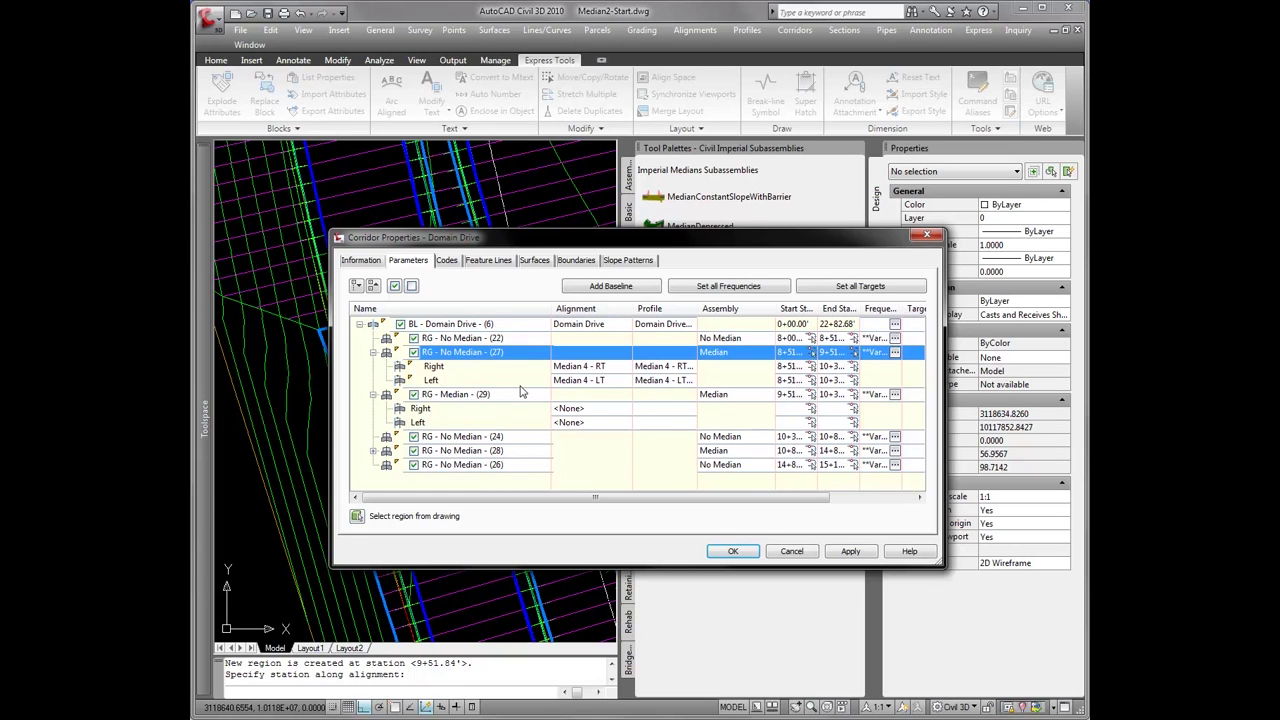
click(732, 351)
click(730, 409)
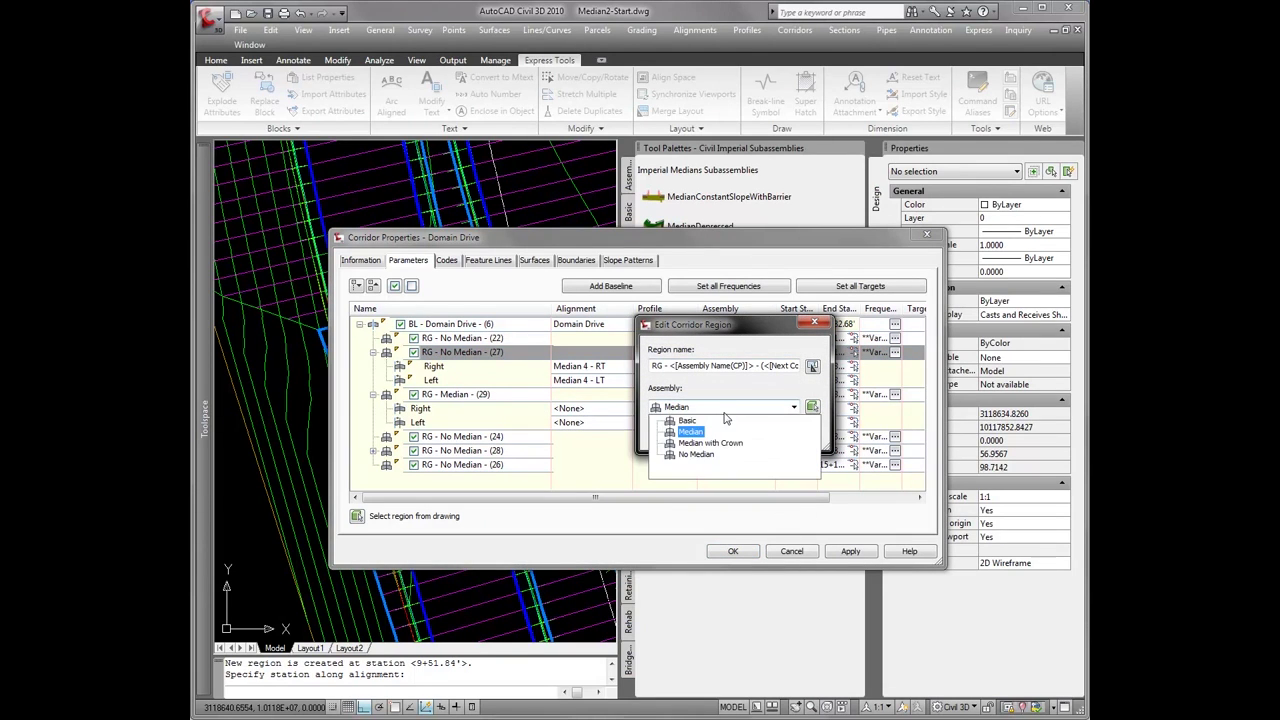
click(710, 442)
click(700, 433)
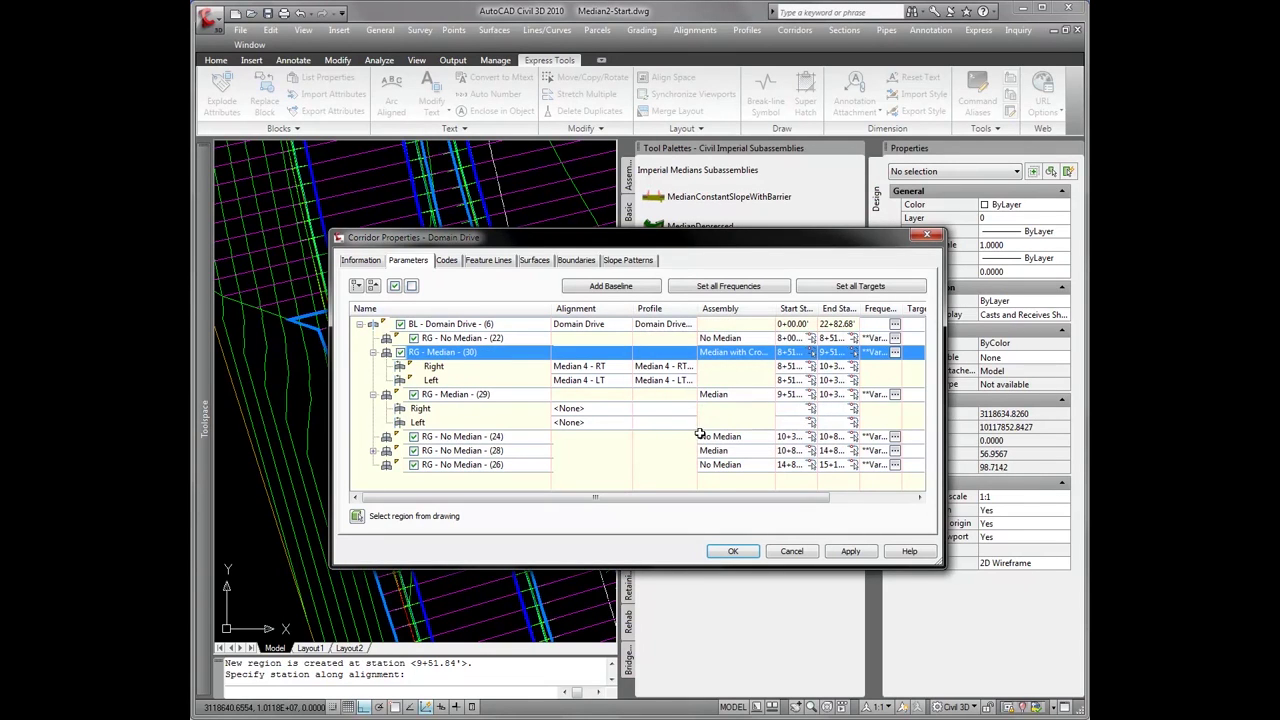
Assign alignments Median 4 - RT and Median 4 - LT to the right and left offsets of region RG - Median - (29)
click(587, 411)
click(365, 230)
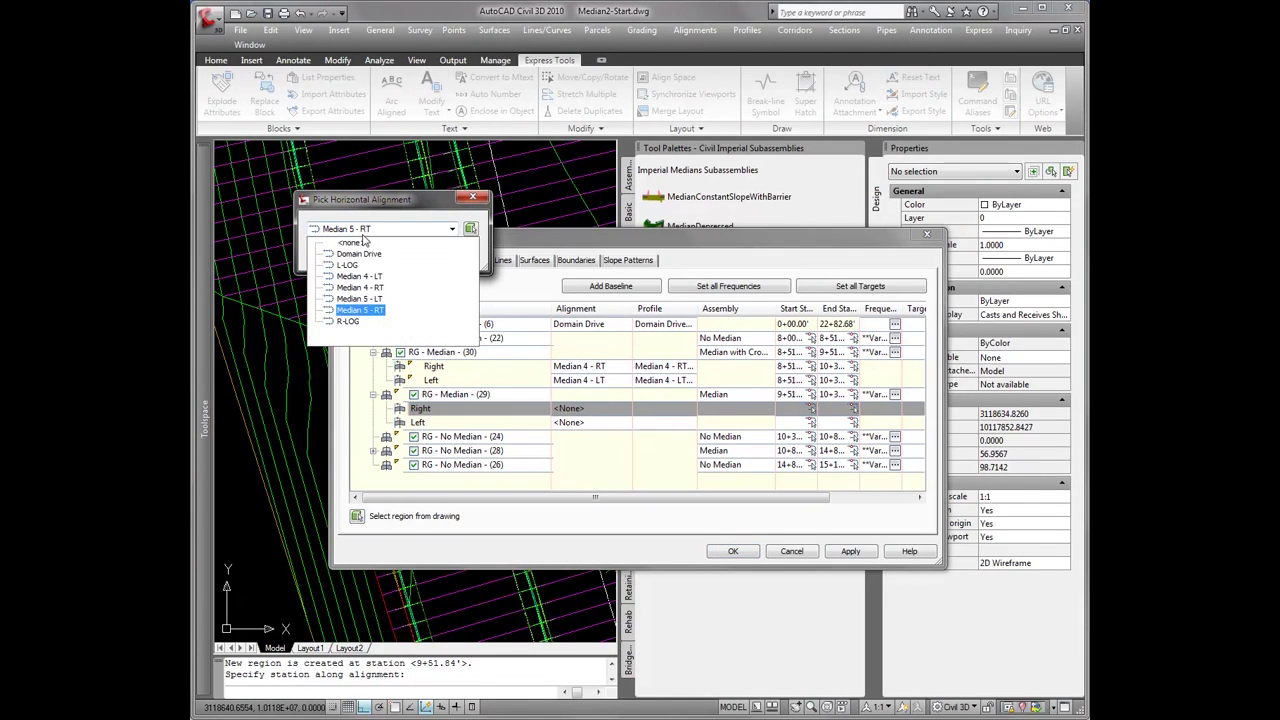
click(360, 287)
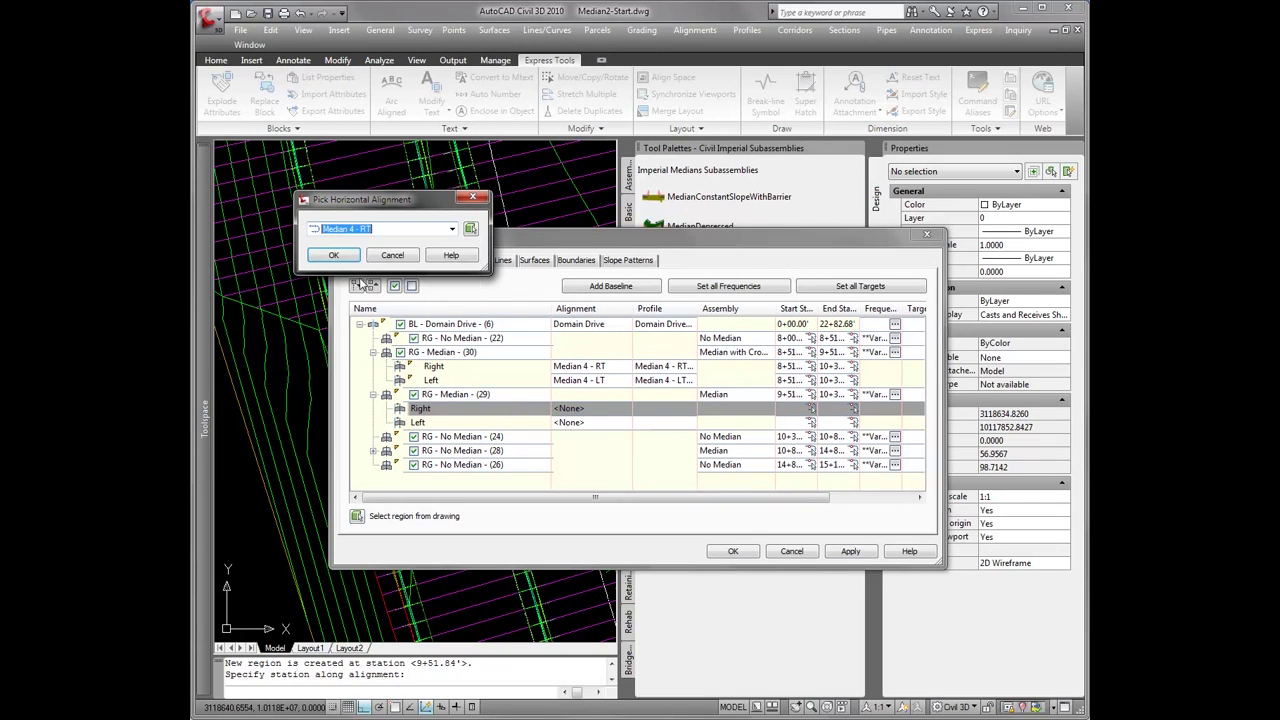
click(337, 249)
click(596, 422)
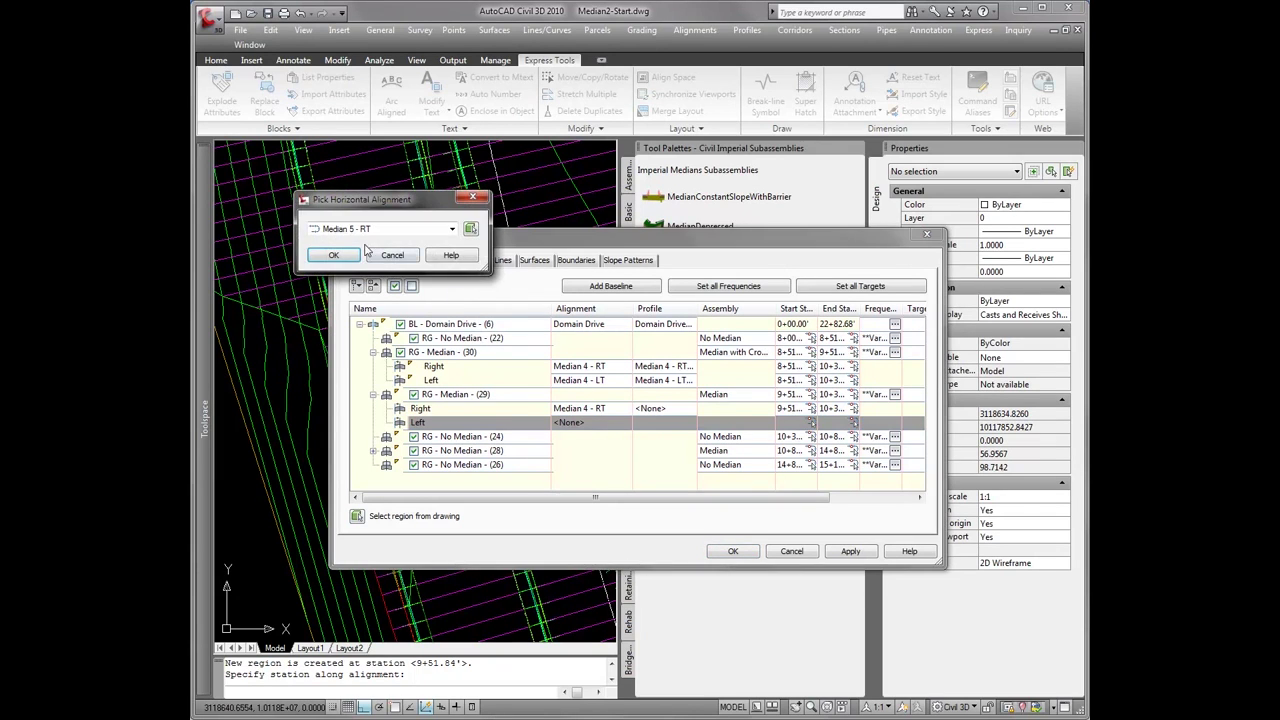
click(351, 232)
click(357, 276)
click(340, 250)
Select the profiles of Median 4 - RT and Median 4 - LT for the right and left offsets of RG - Median - (29)
click(660, 407)
click(660, 407)
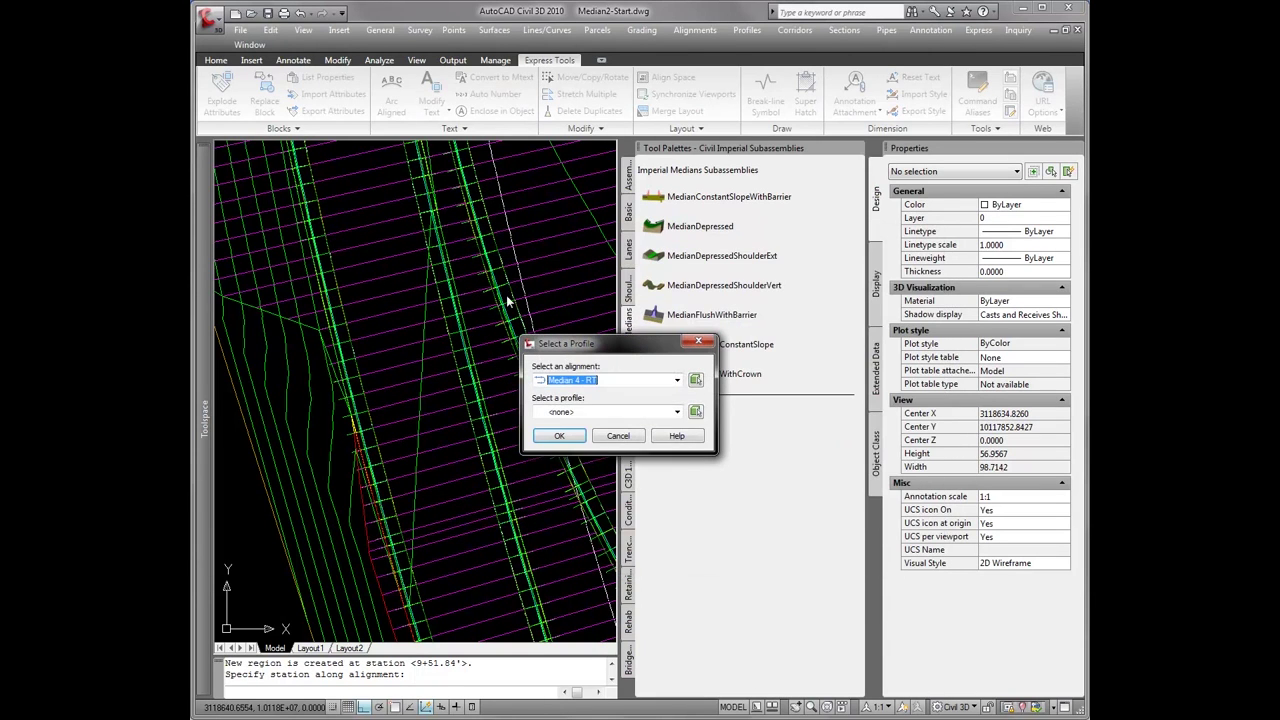
click(592, 413)
click(586, 441)
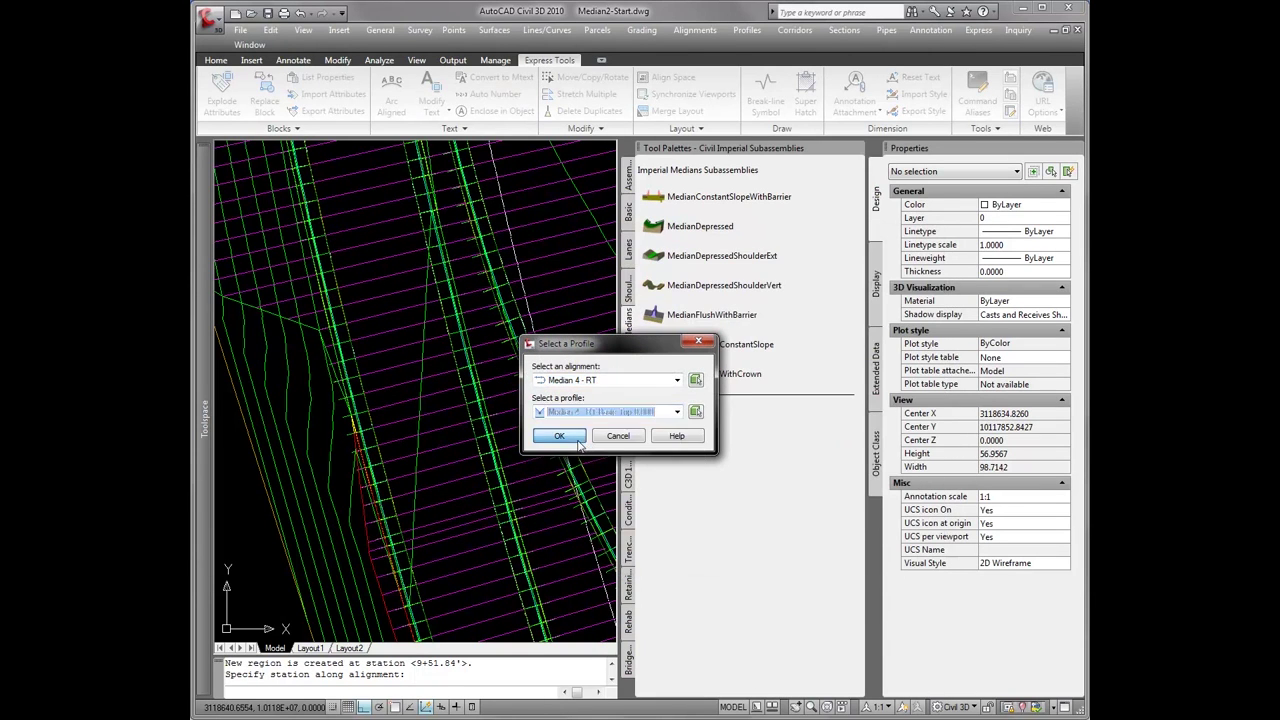
click(559, 435)
click(646, 420)
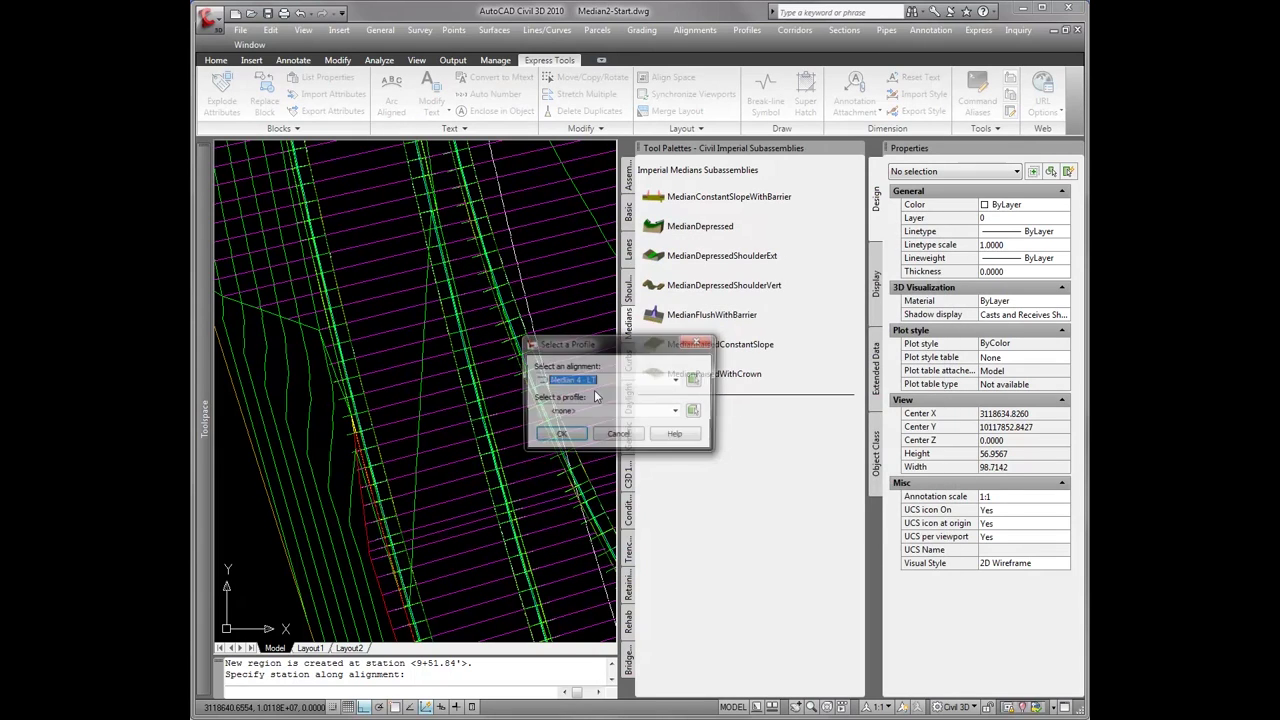
click(590, 416)
click(592, 441)
click(566, 435)
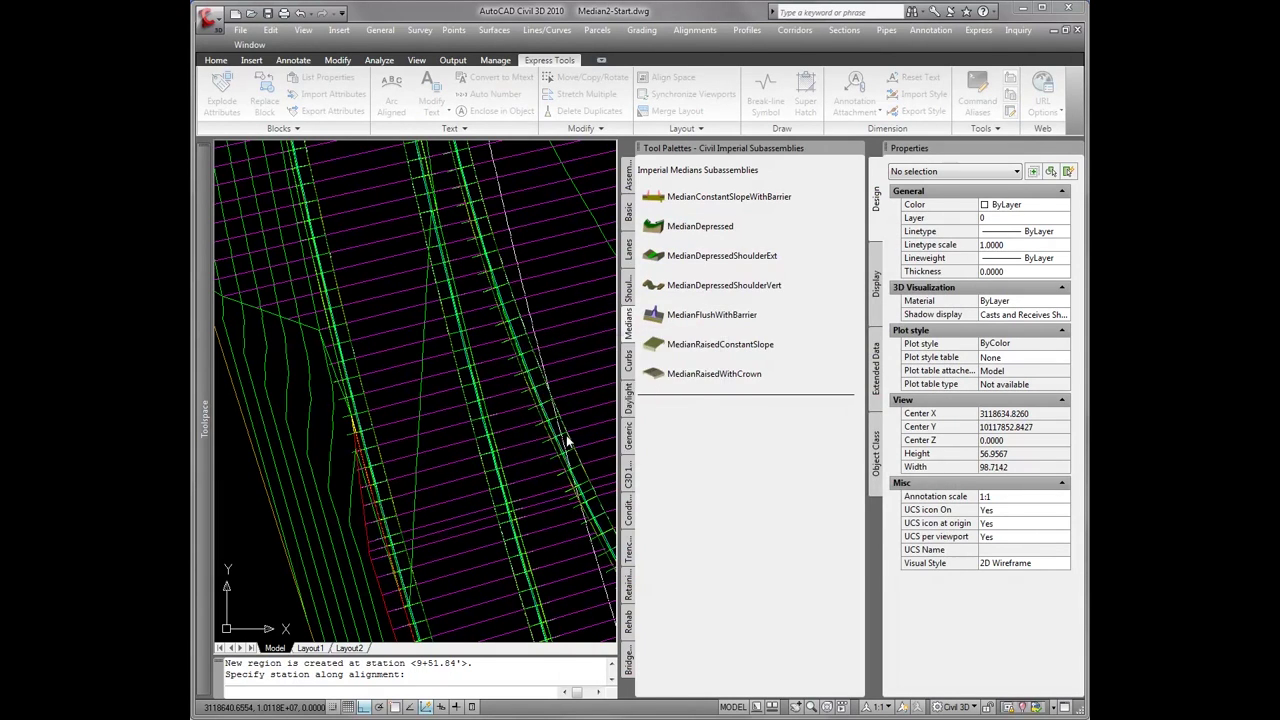
Check the target mapping of both split median regions and apply the corridor property changes
click(463, 396)
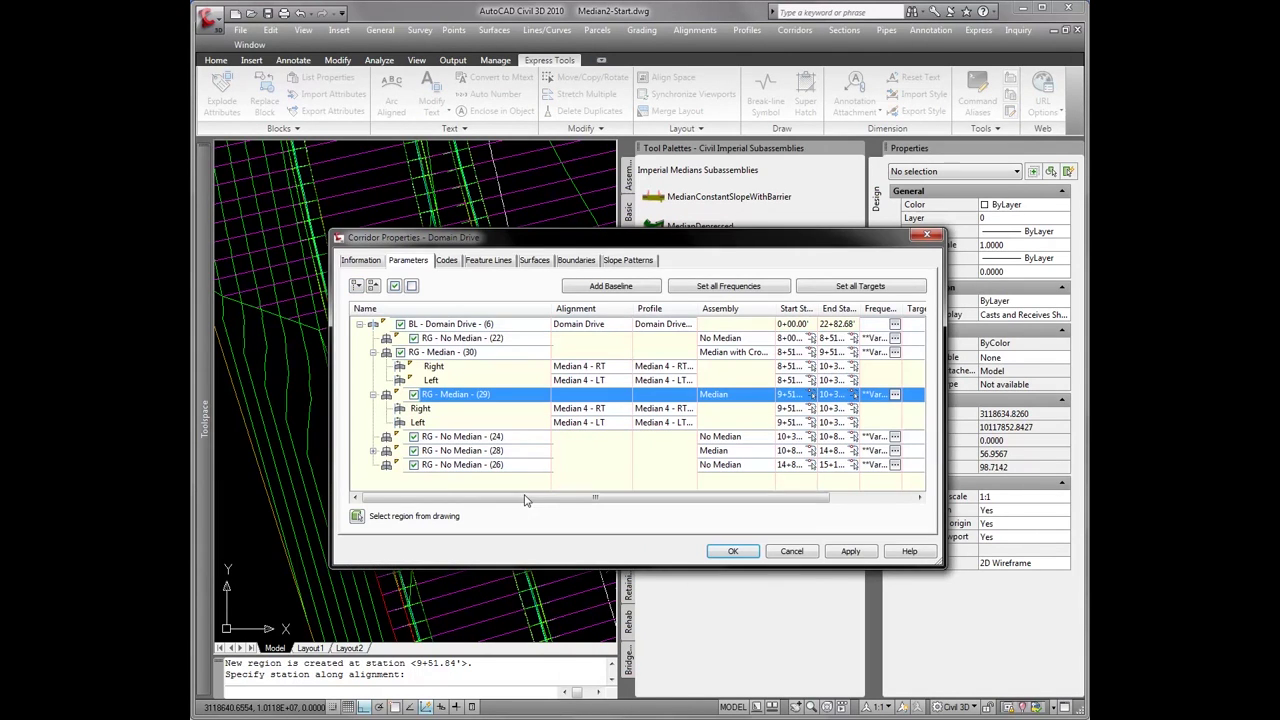
drag(595, 497, 678, 497)
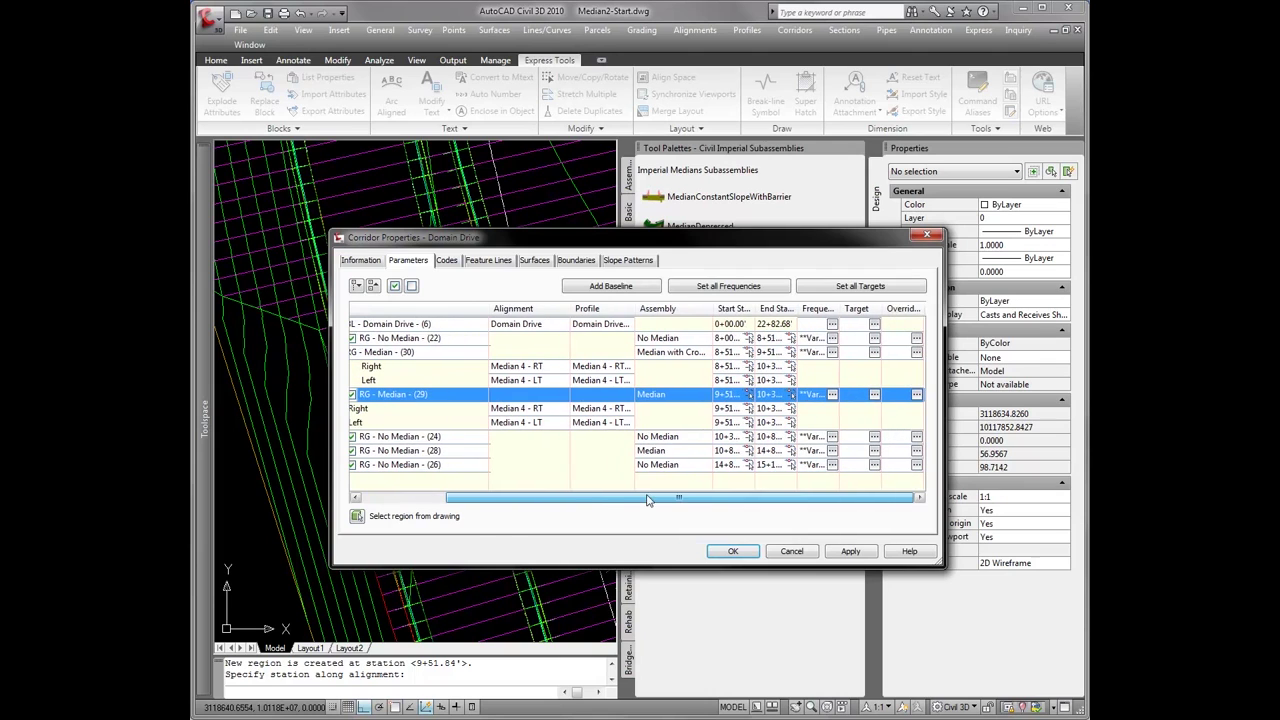
click(866, 394)
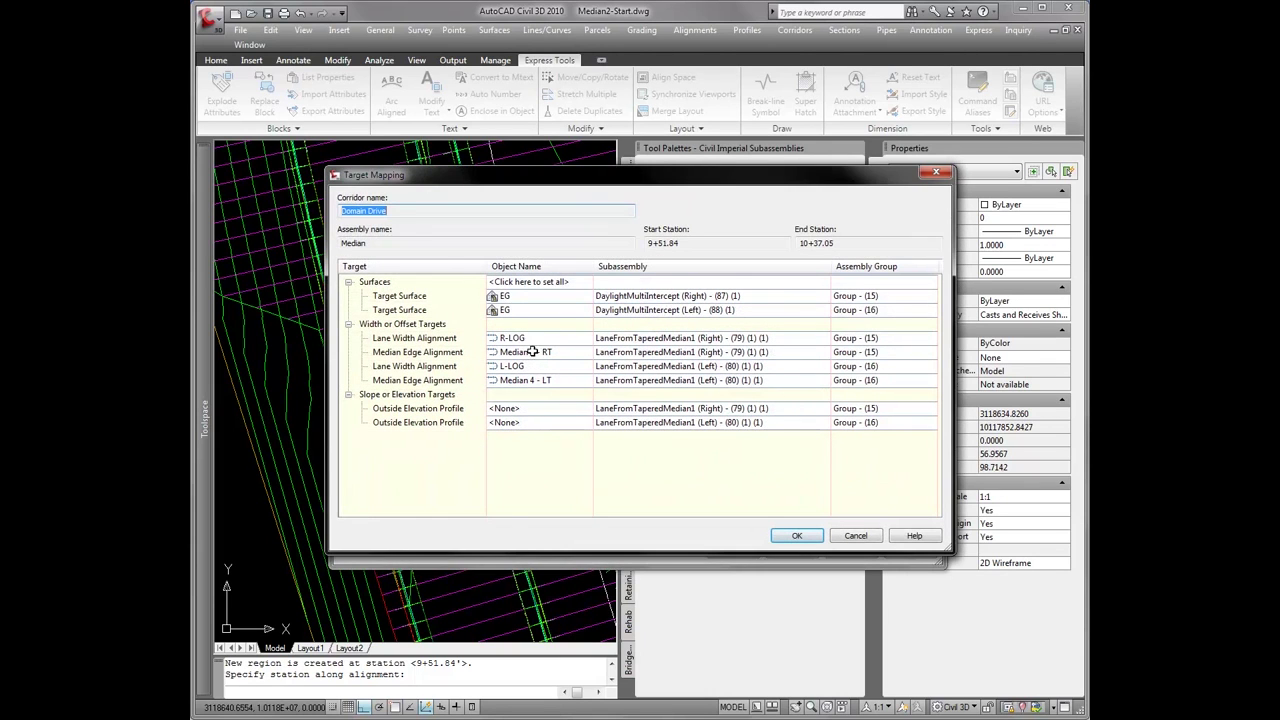
click(800, 535)
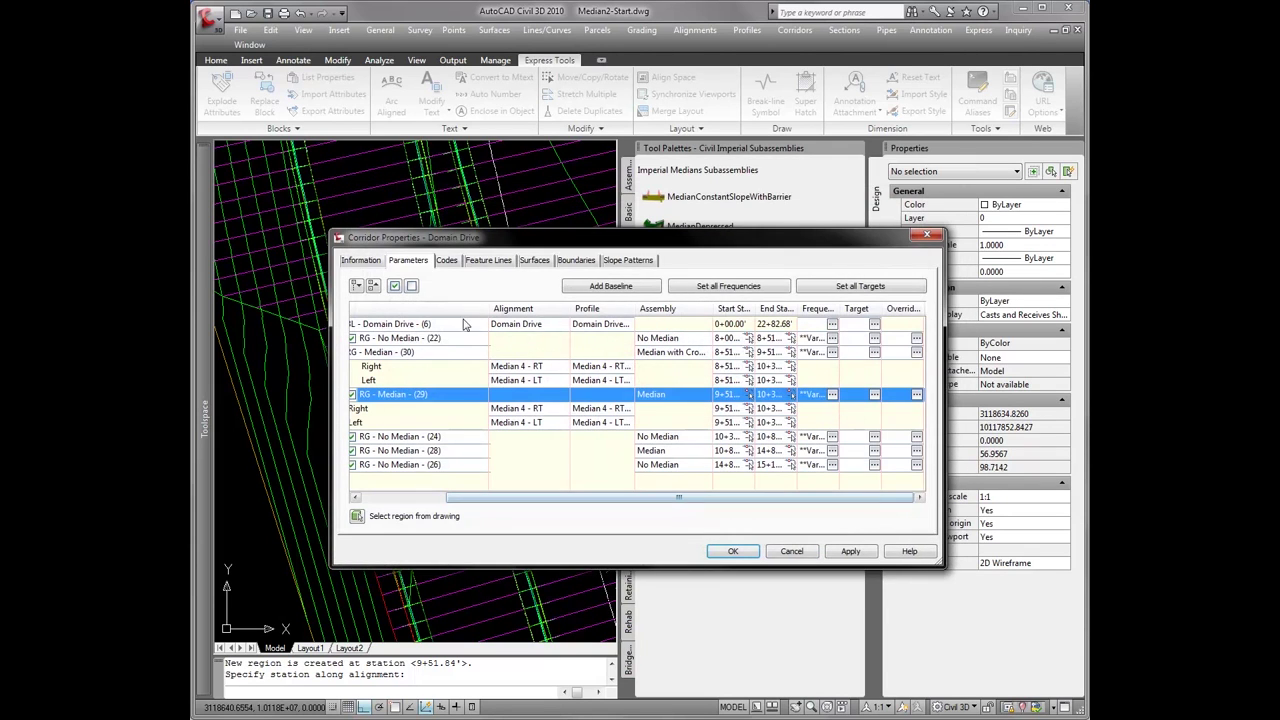
click(403, 352)
click(875, 356)
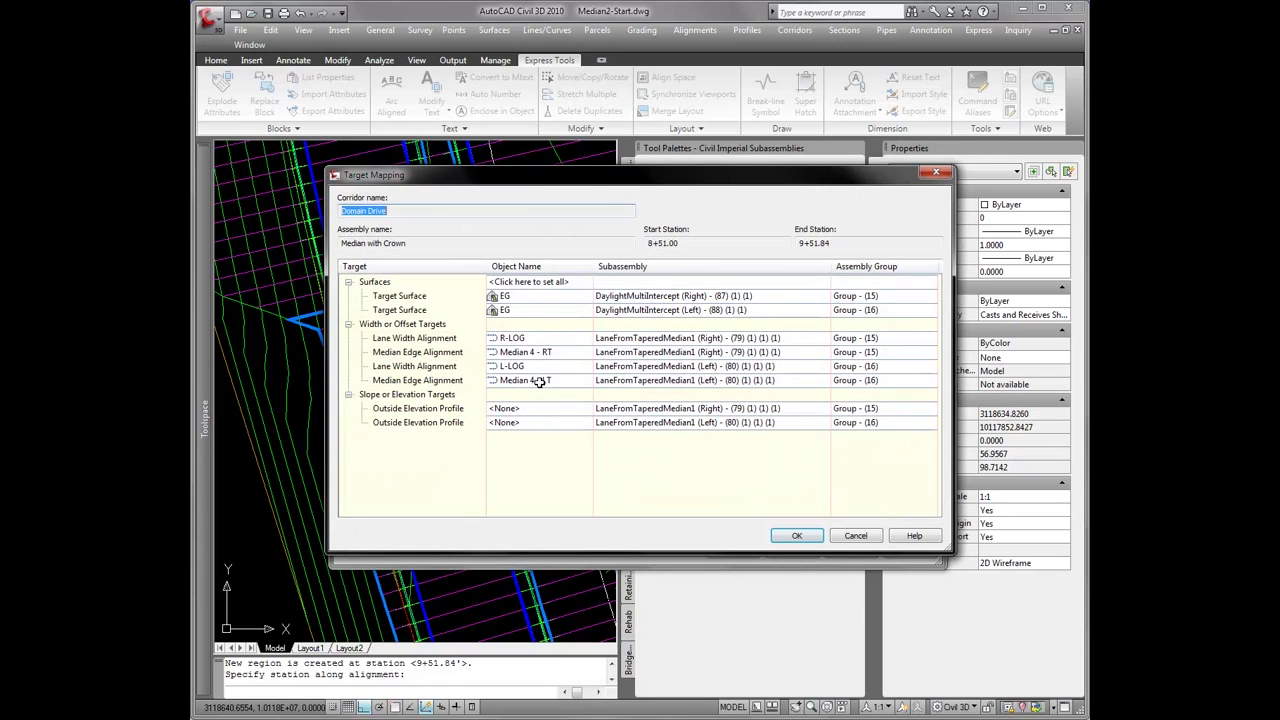
click(799, 533)
click(835, 551)
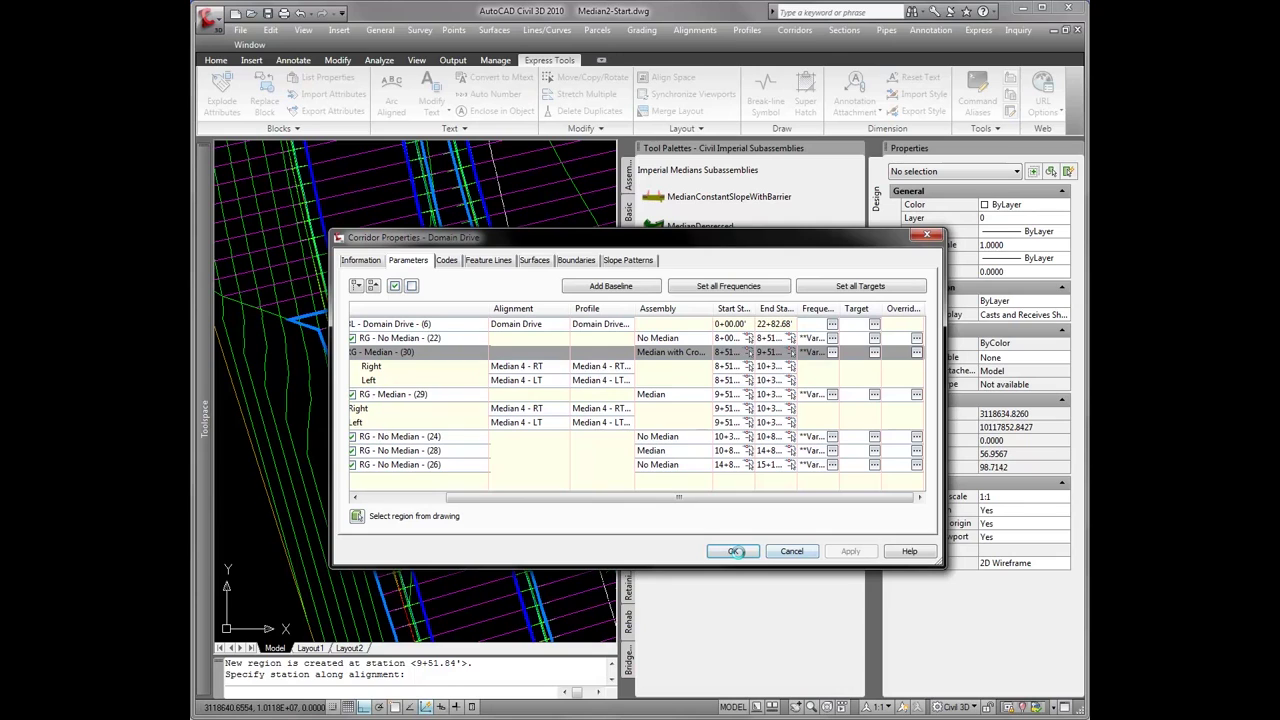
click(735, 551)
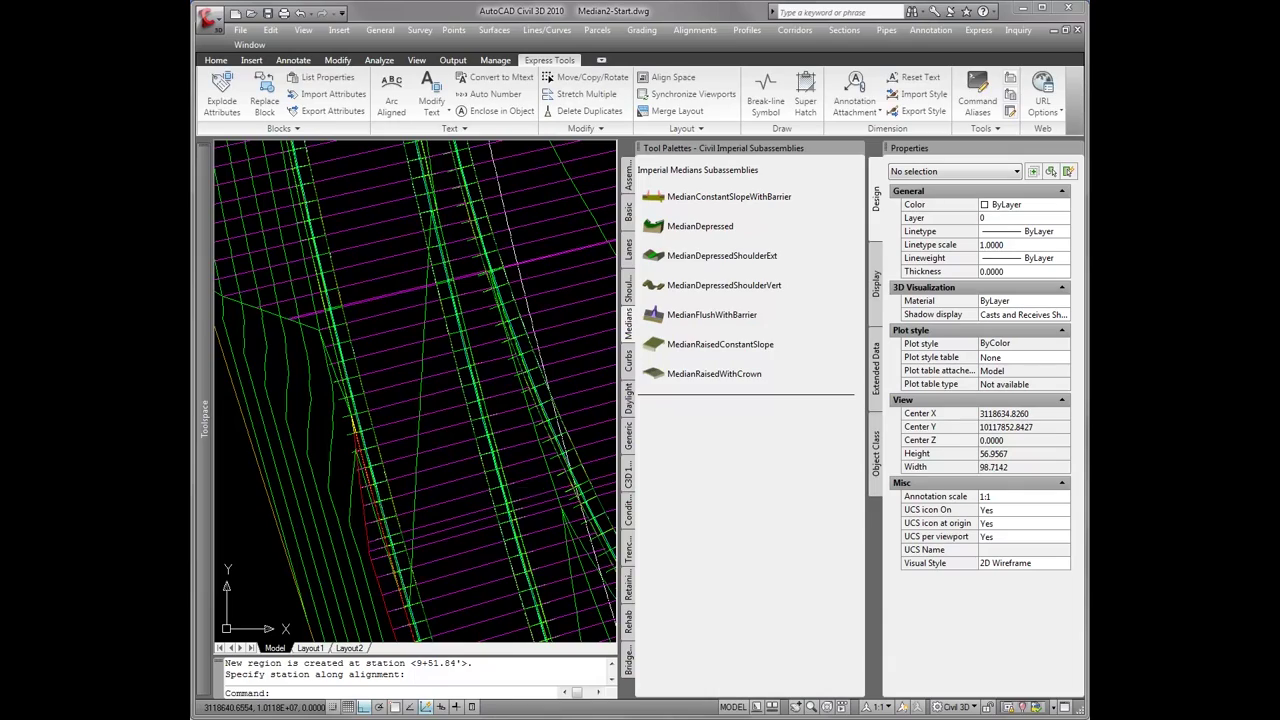
Close the subassembly and properties palettes and open the Domain Drive corridor in the section editor
scroll(527, 508, down, 1)
scroll(423, 372, down, 1)
scroll(423, 372, down, 3)
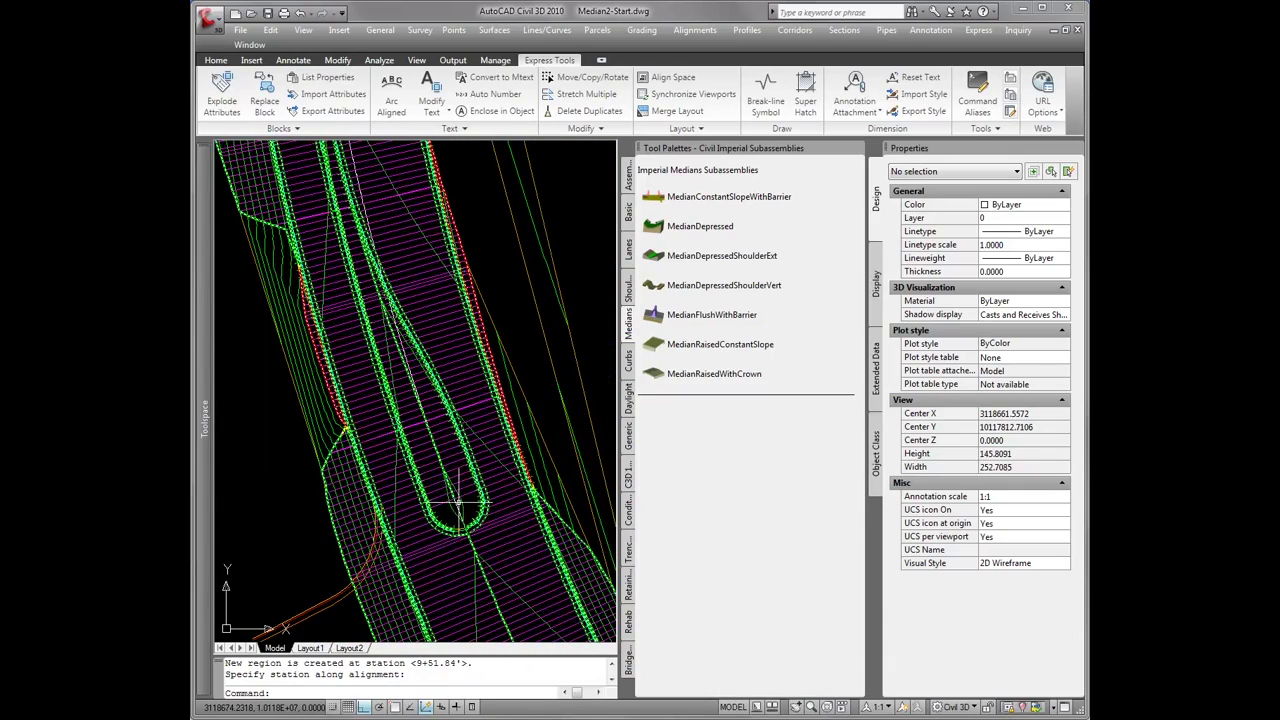
scroll(457, 500, up, 4)
mouse_move(457, 443)
middle_down()
mouse_move(400, 408)
mouse_move(394, 431)
middle_up()
scroll(394, 431, down, 1)
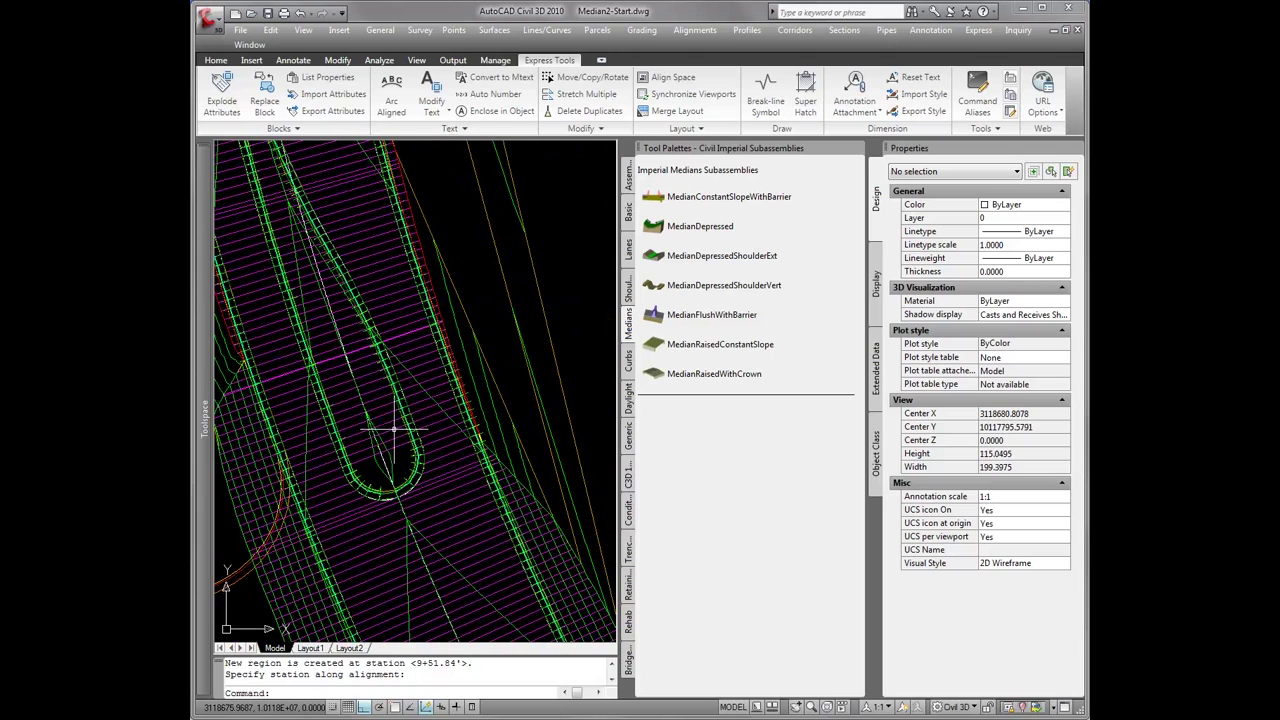
click(394, 497)
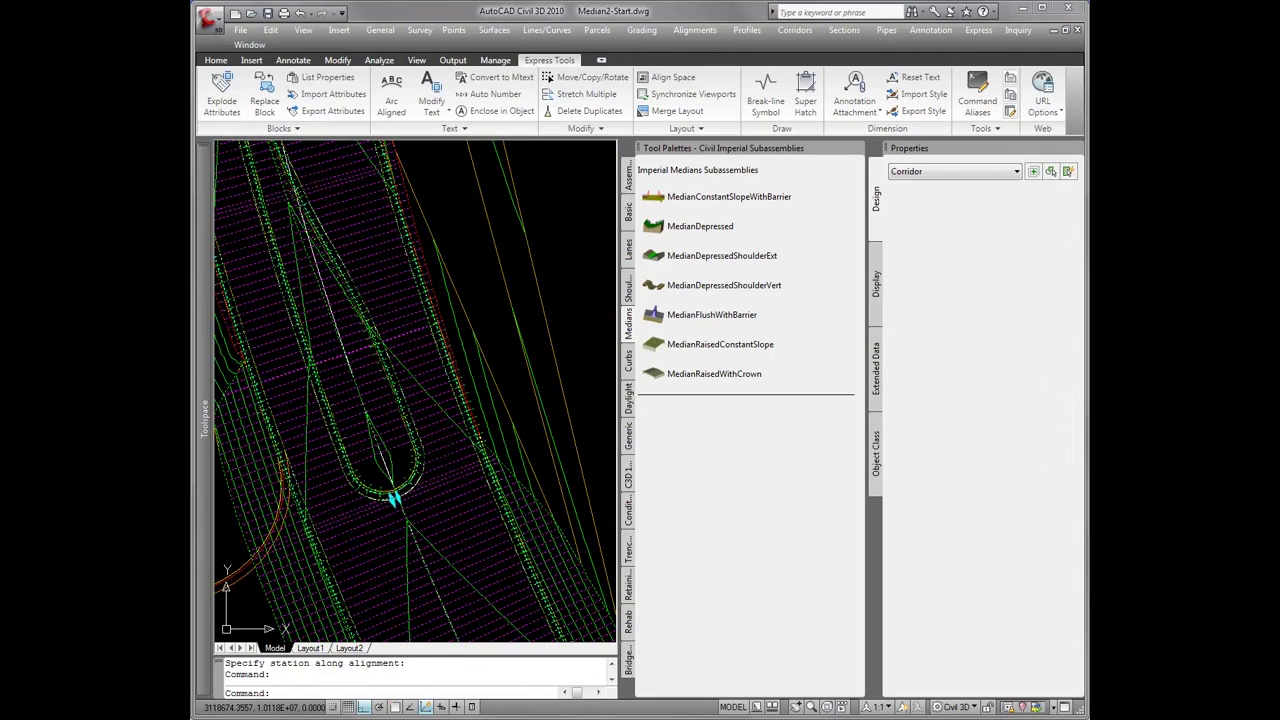
click(855, 148)
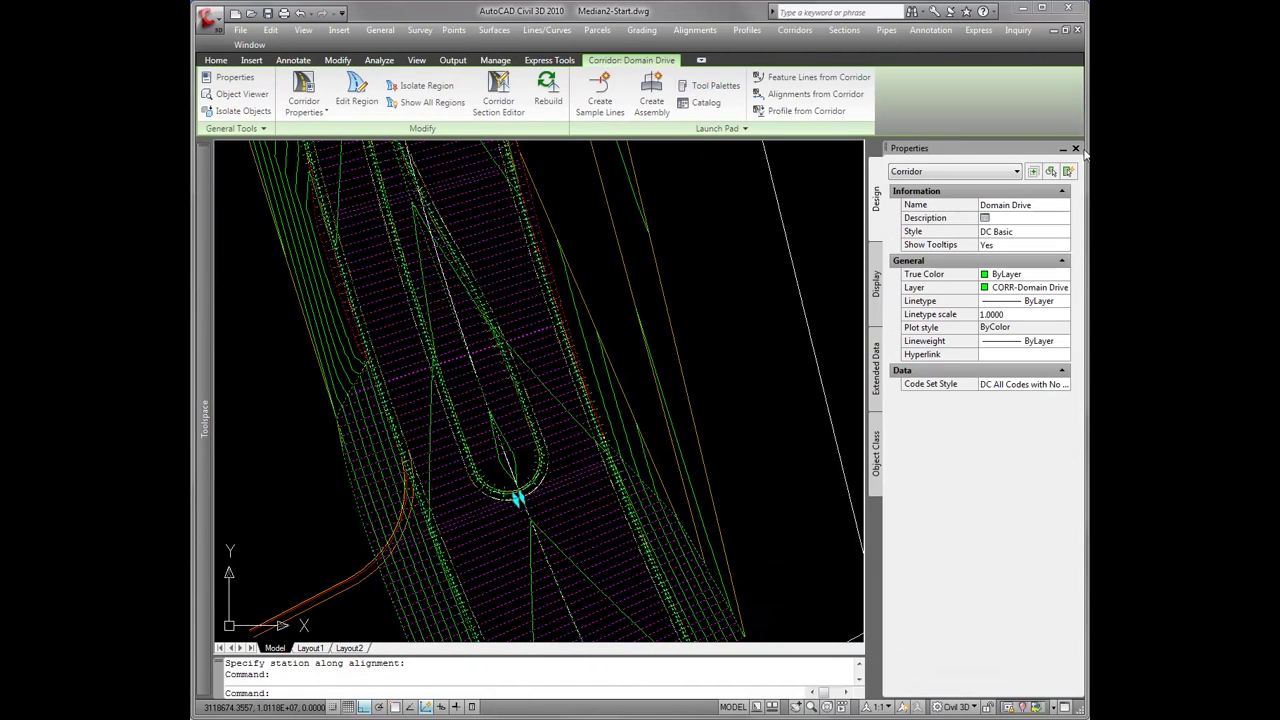
click(1076, 148)
right_click(655, 328)
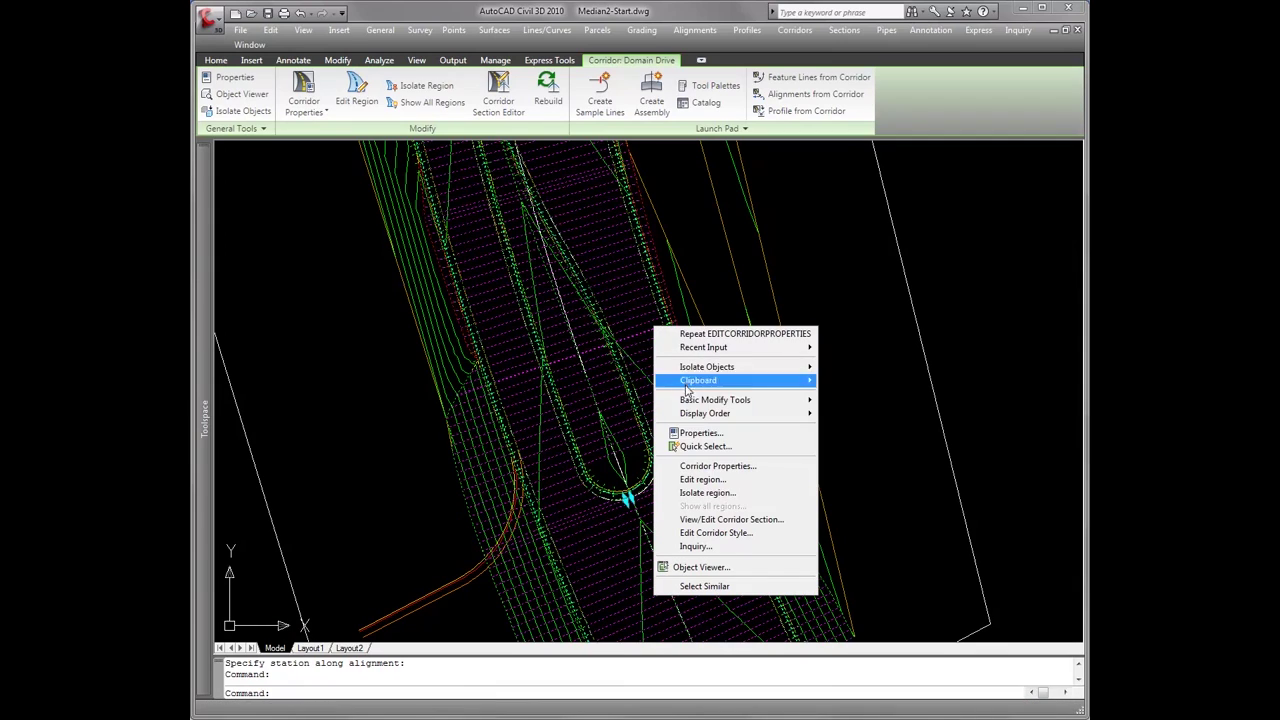
click(748, 521)
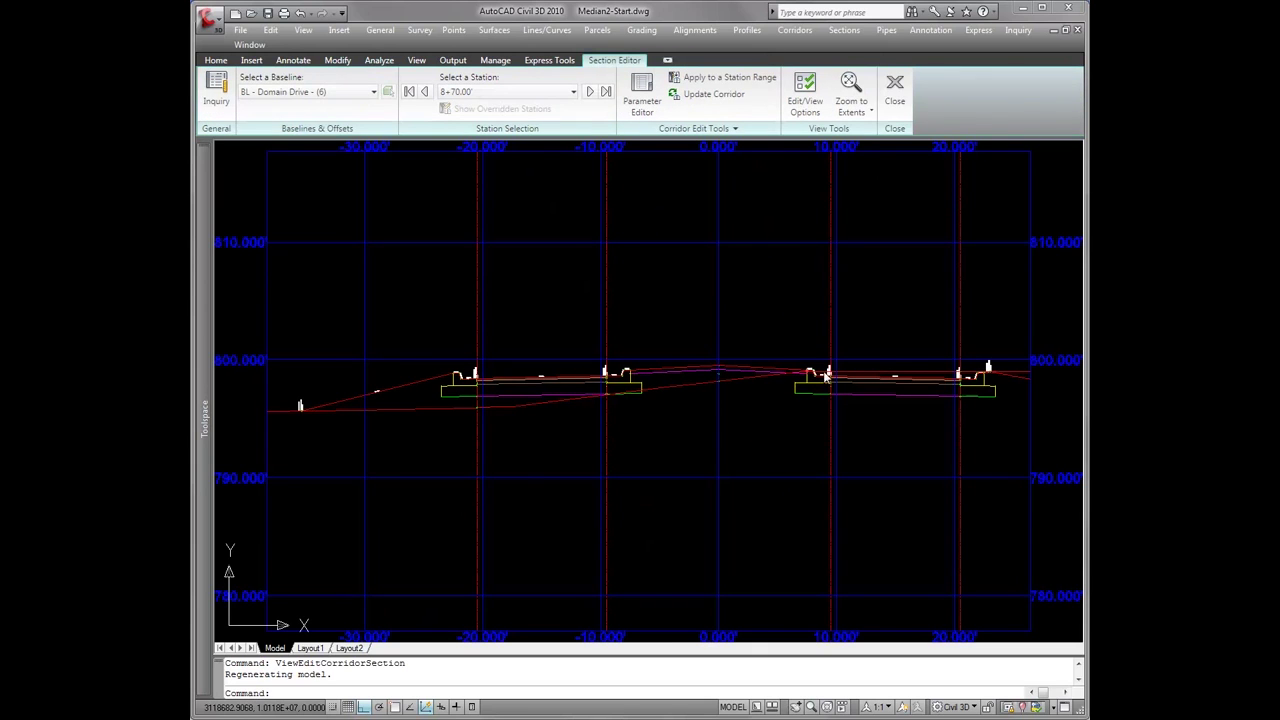
Examine the crowned median in the Domain Drive sections at stations 8+70.00' and 8+76.00', and close the section editor
click(765, 390)
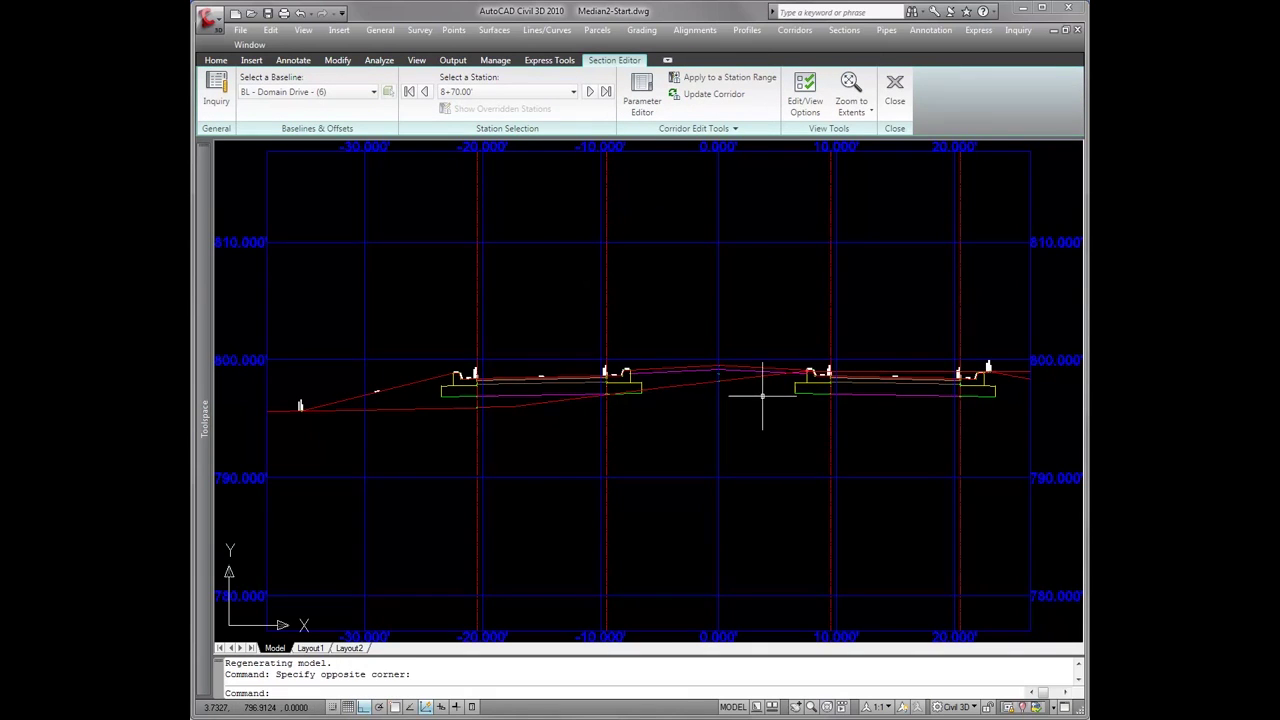
scroll(773, 394, up, 3)
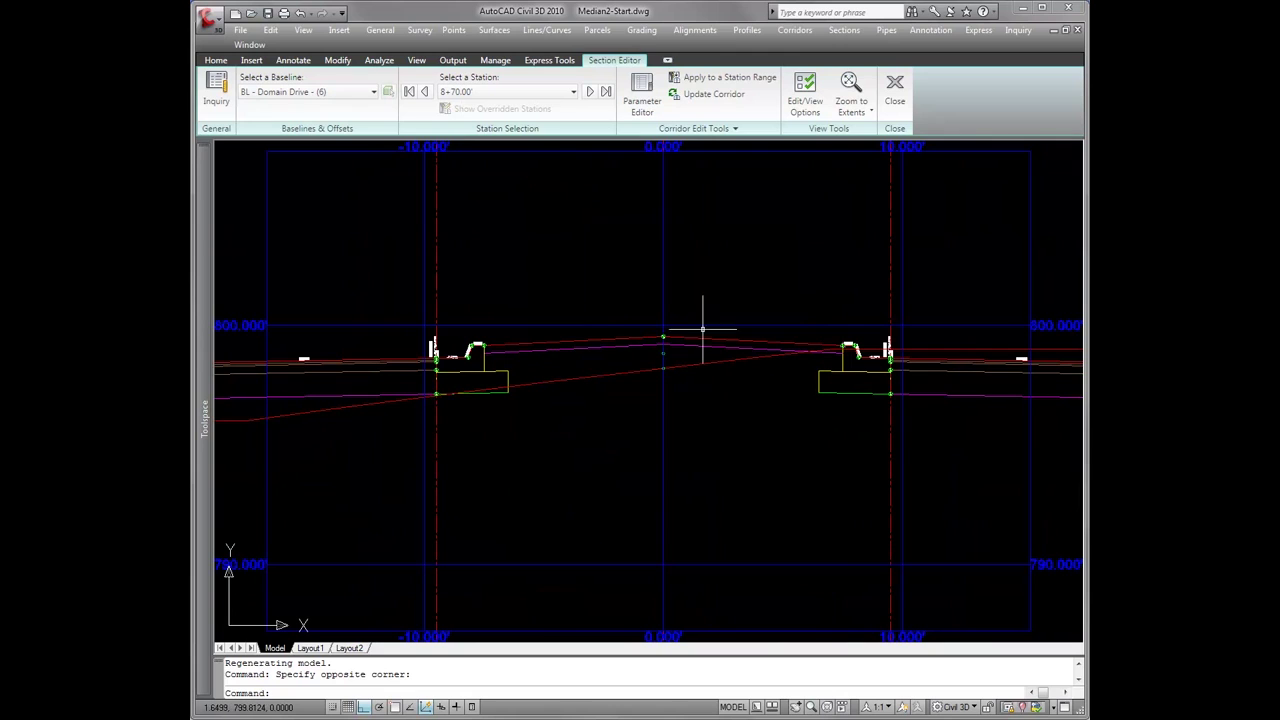
click(545, 91)
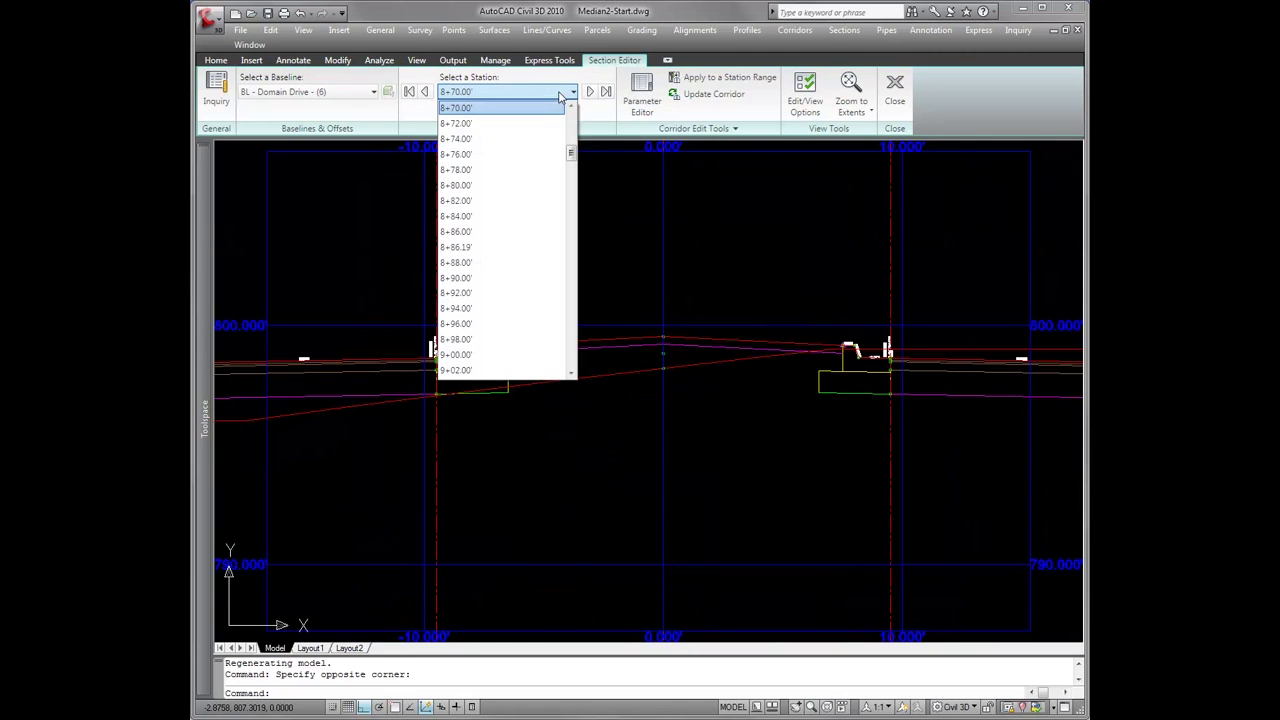
click(513, 163)
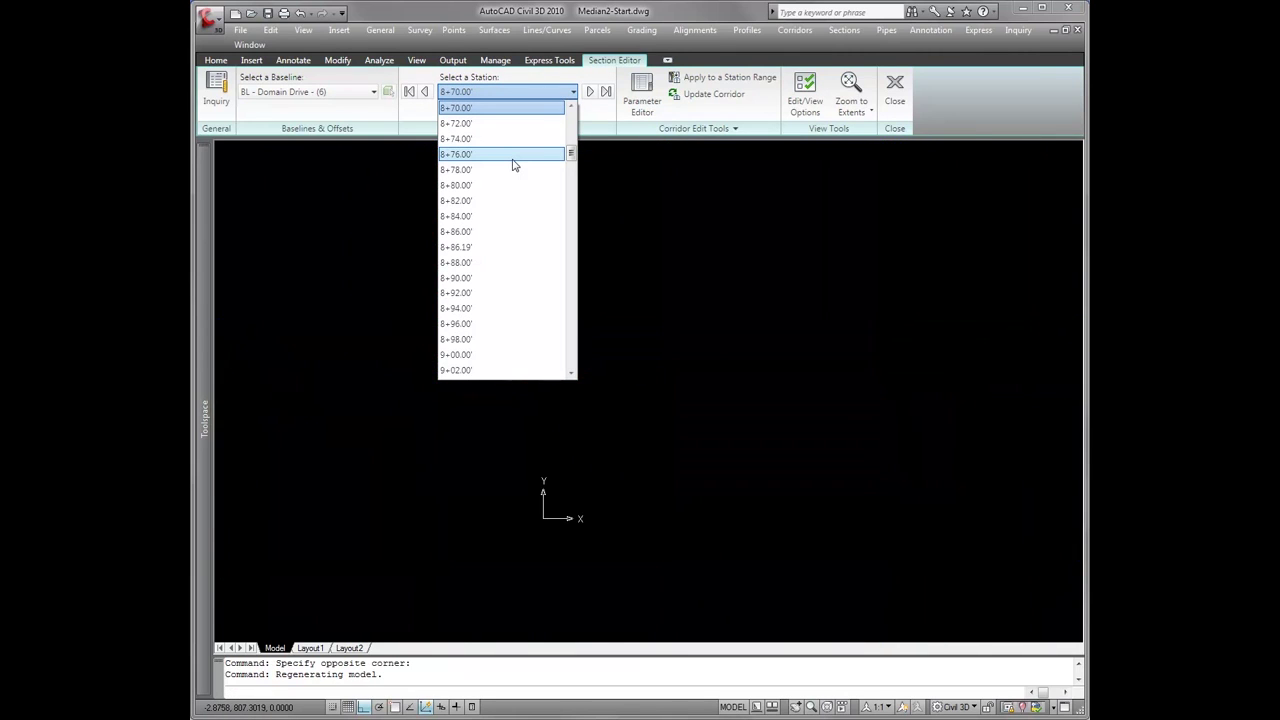
click(530, 91)
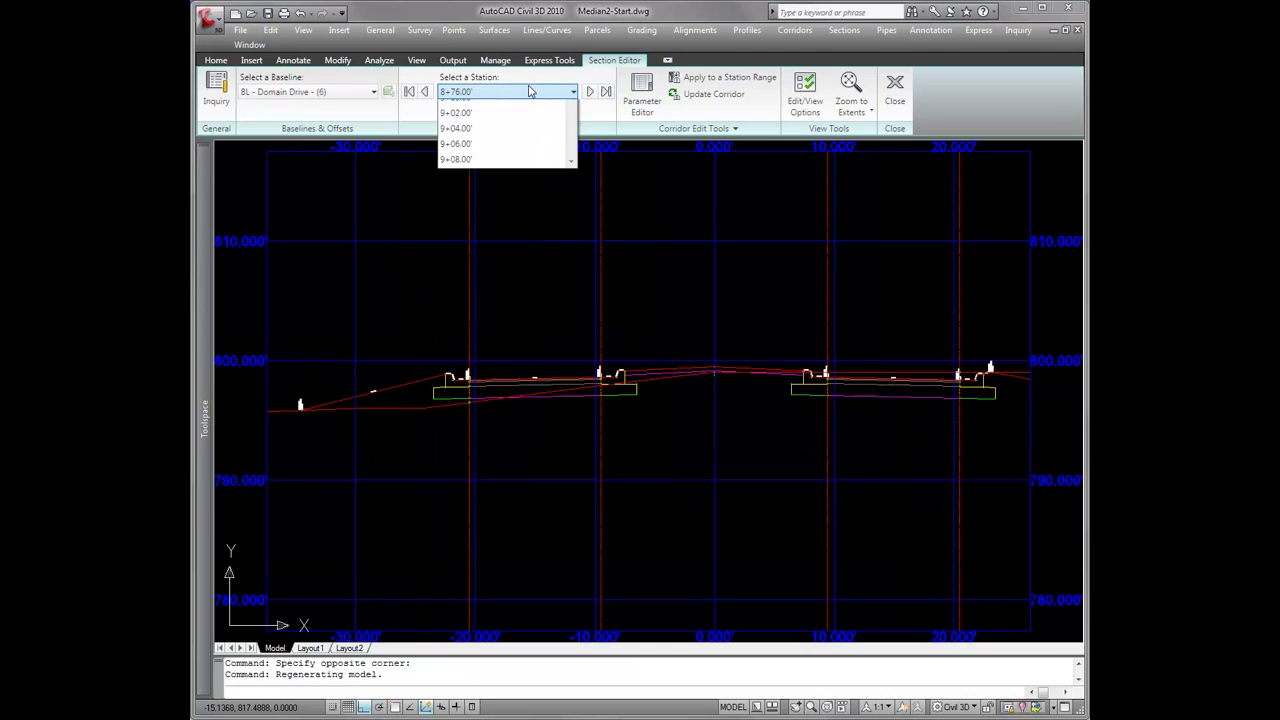
click(493, 199)
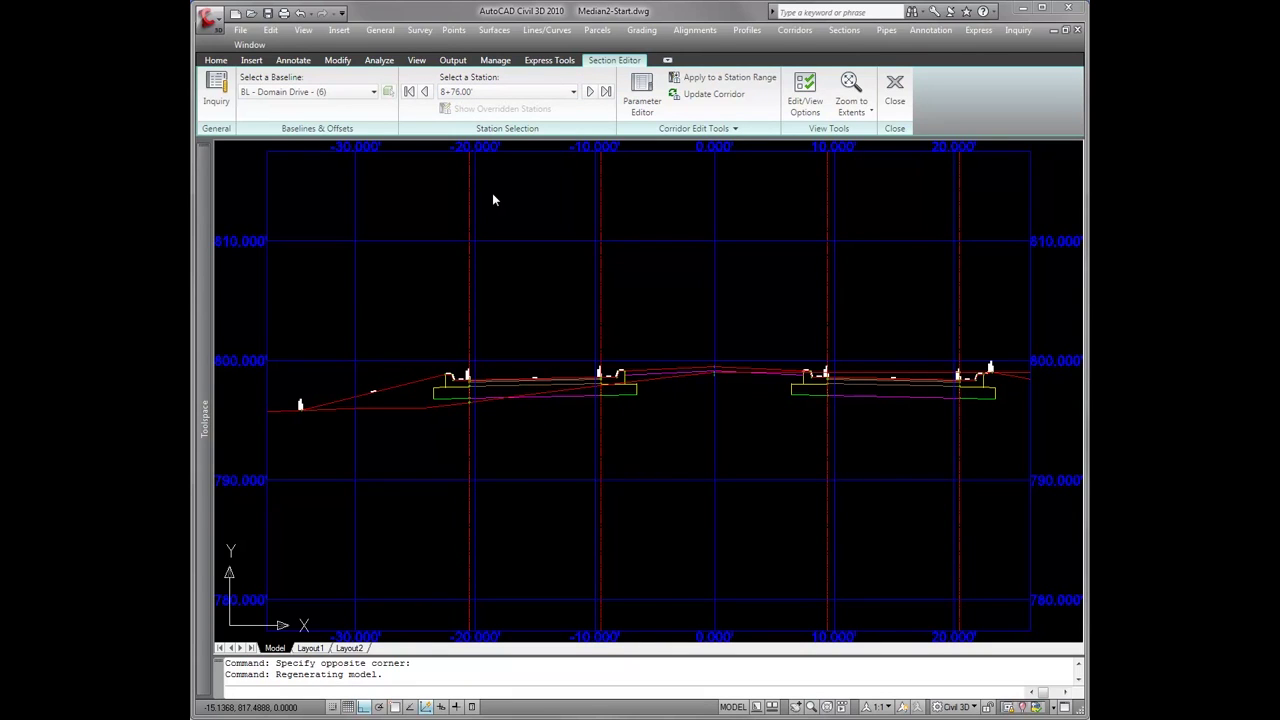
click(897, 90)
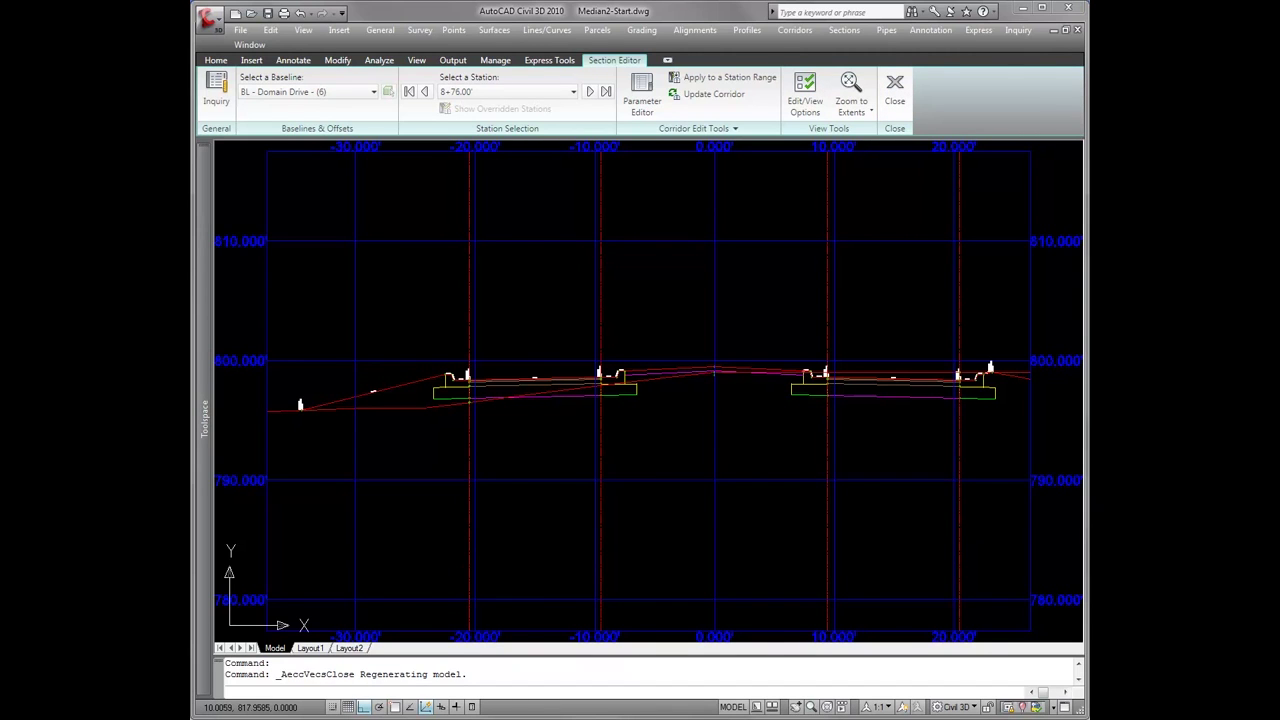
Switch the model to the SE Isometric 3D view
click(307, 33)
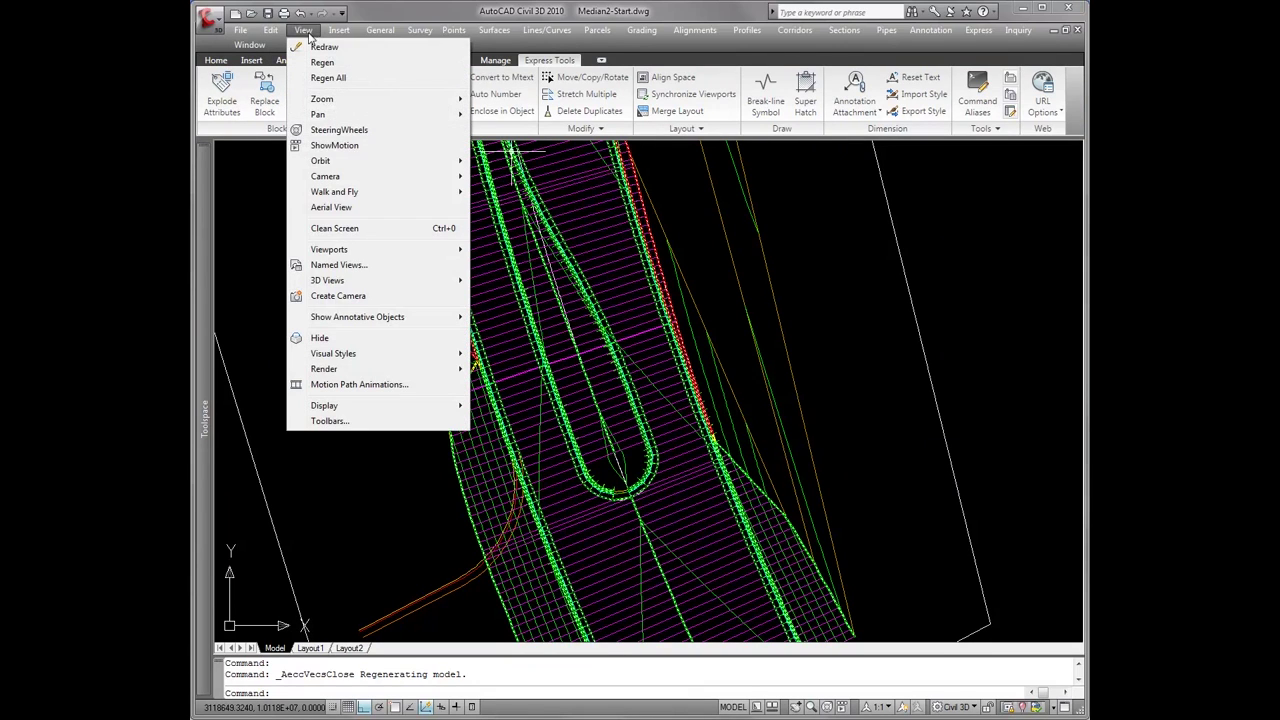
mouse_move(372, 280)
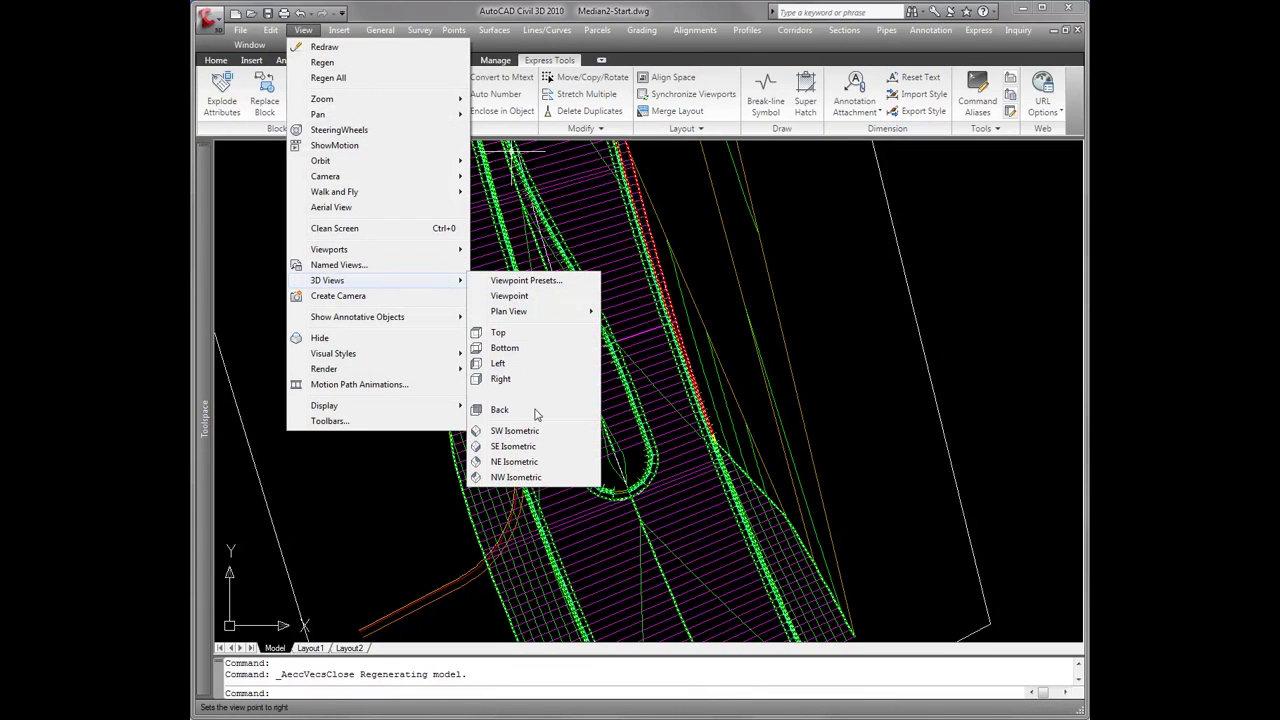
click(513, 446)
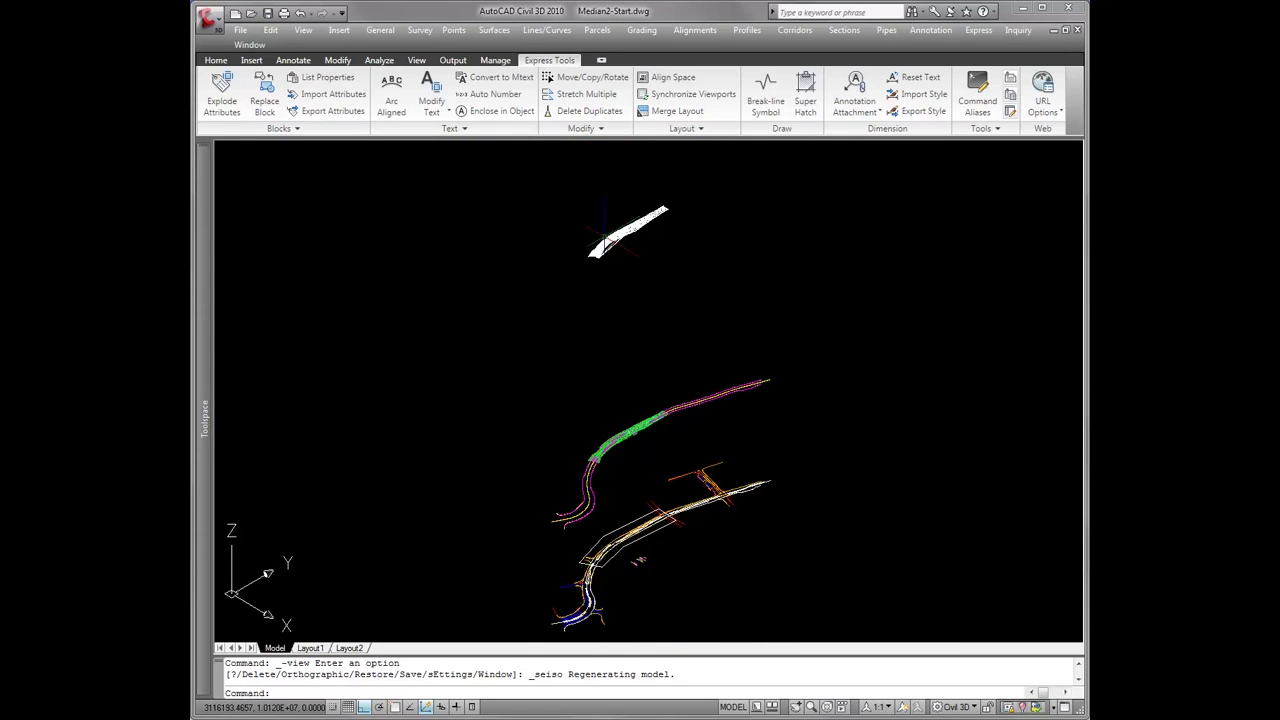
Examine the corridor surface mesh in 3D along all the medians, including the crowned part and rounded nose of the first median
scroll(605, 225, up, 8)
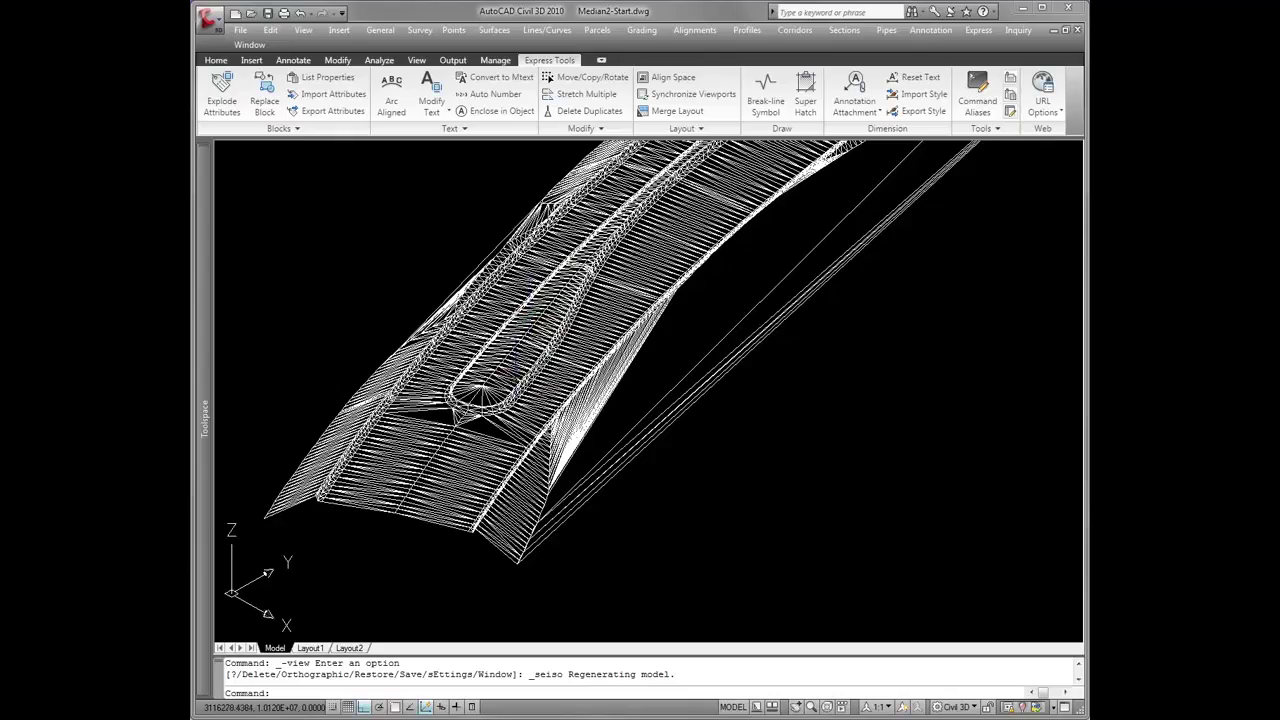
scroll(490, 410, up, 5)
scroll(516, 367, up, 5)
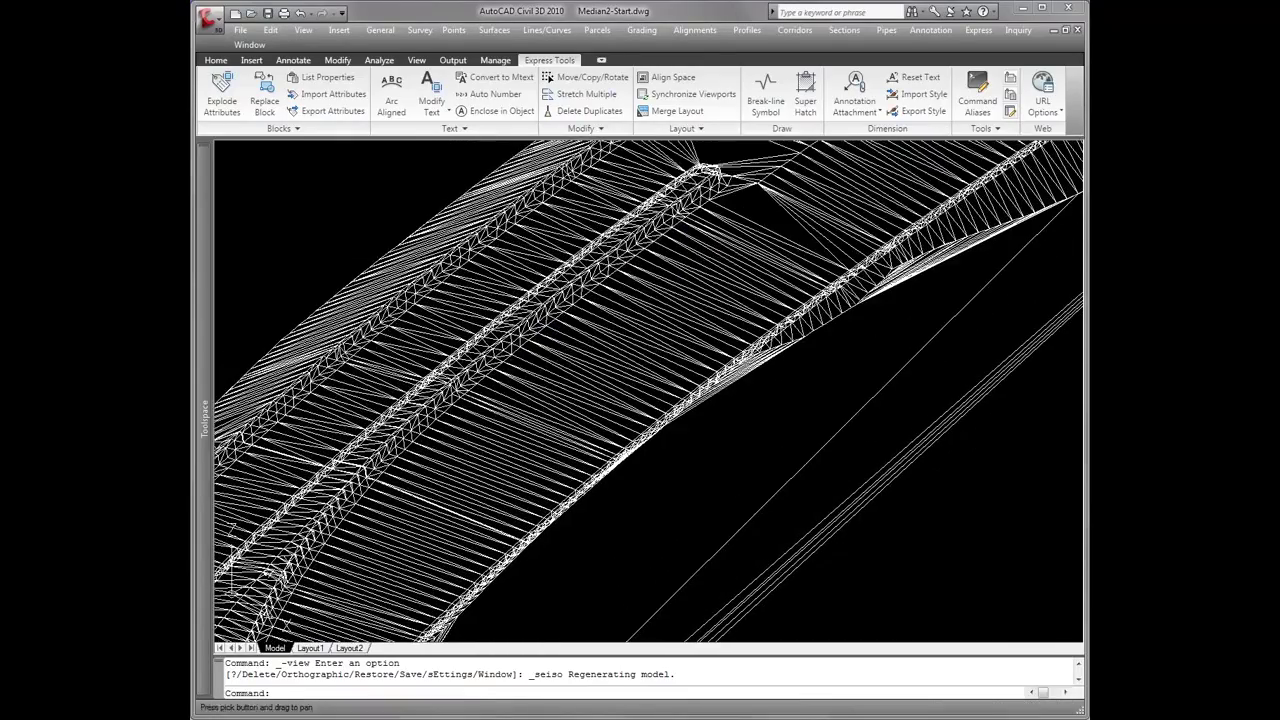
middle_drag(694, 238, 639, 261)
scroll(790, 225, up, 3)
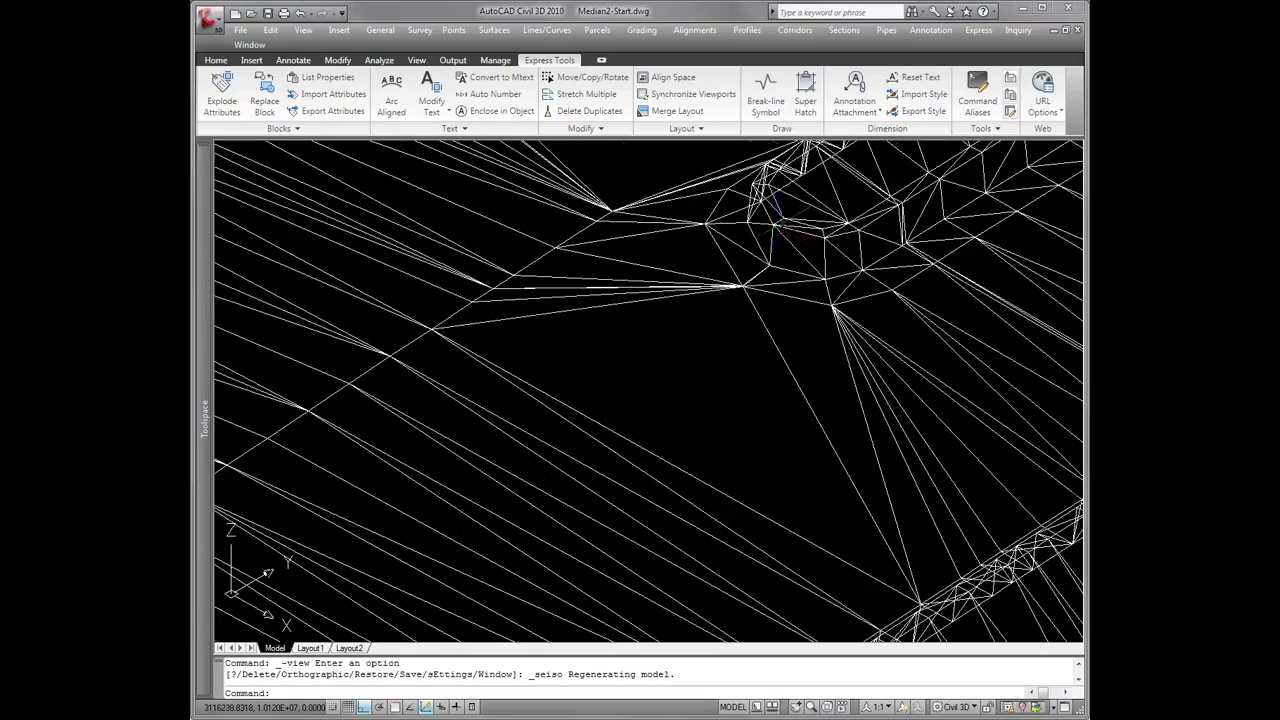
scroll(737, 236, down, 5)
scroll(600, 363, up, 6)
scroll(600, 363, down, 4)
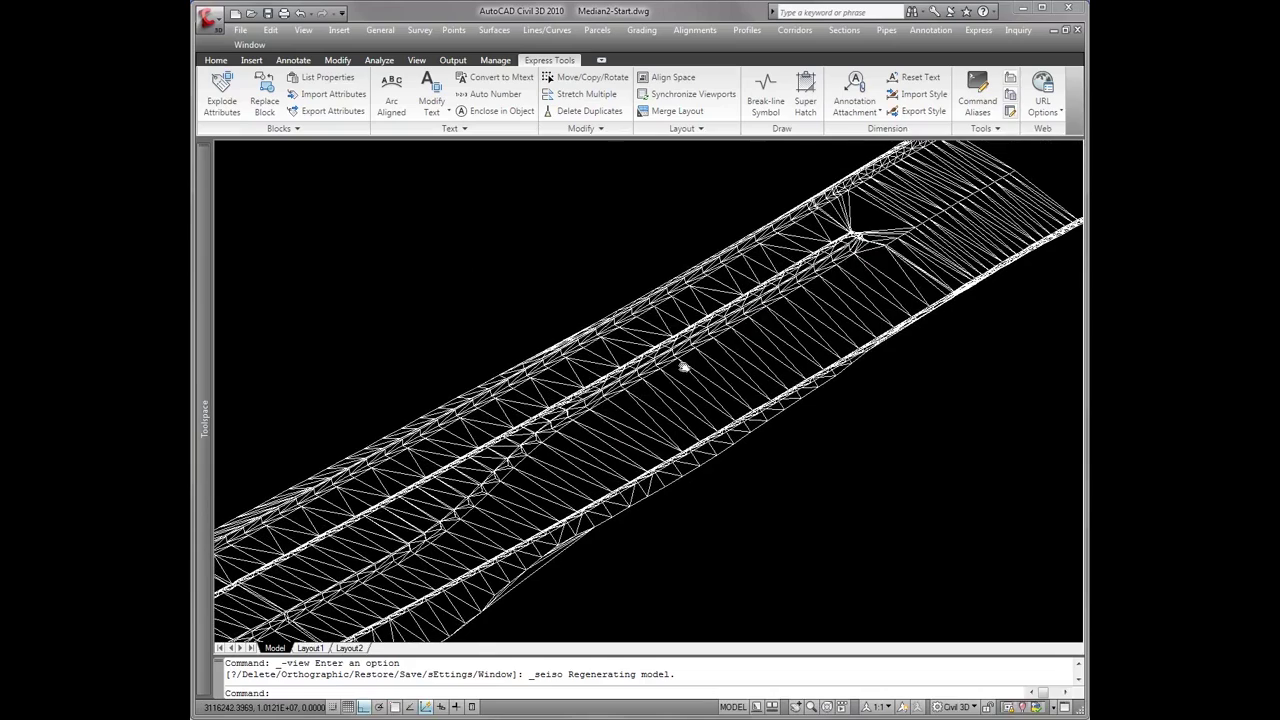
middle_drag(529, 451, 786, 263)
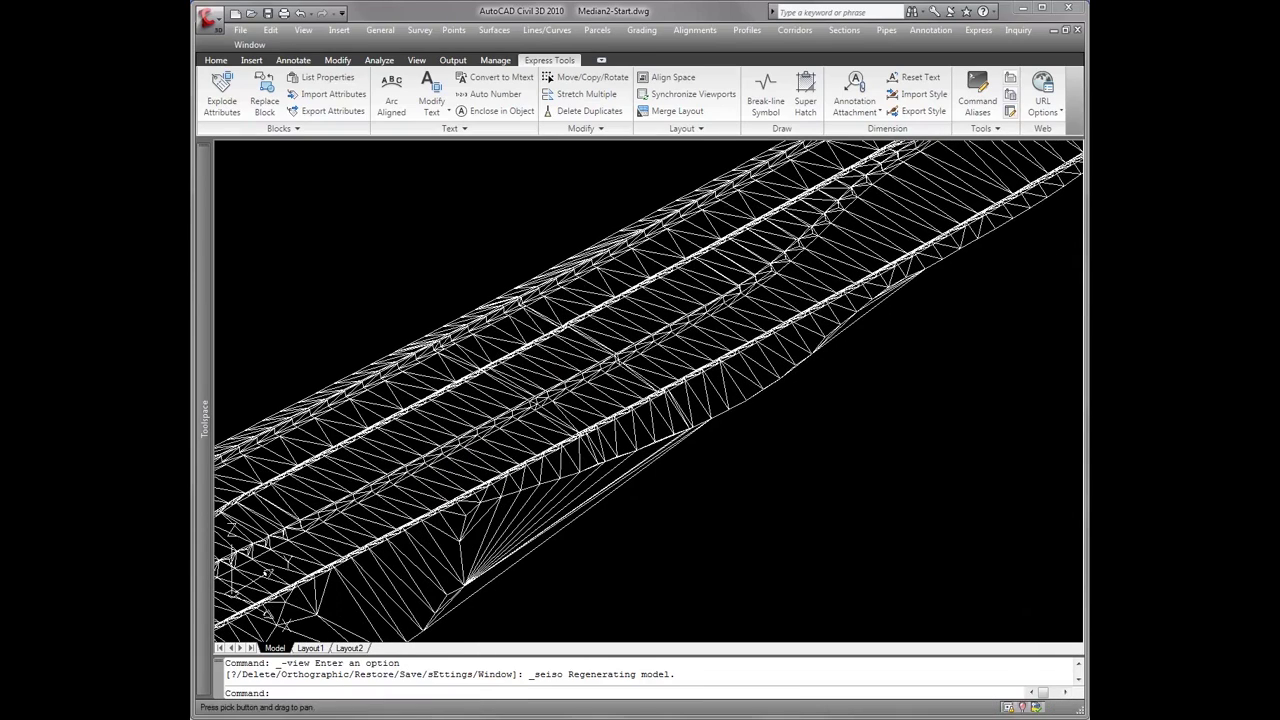
scroll(786, 263, down, 8)
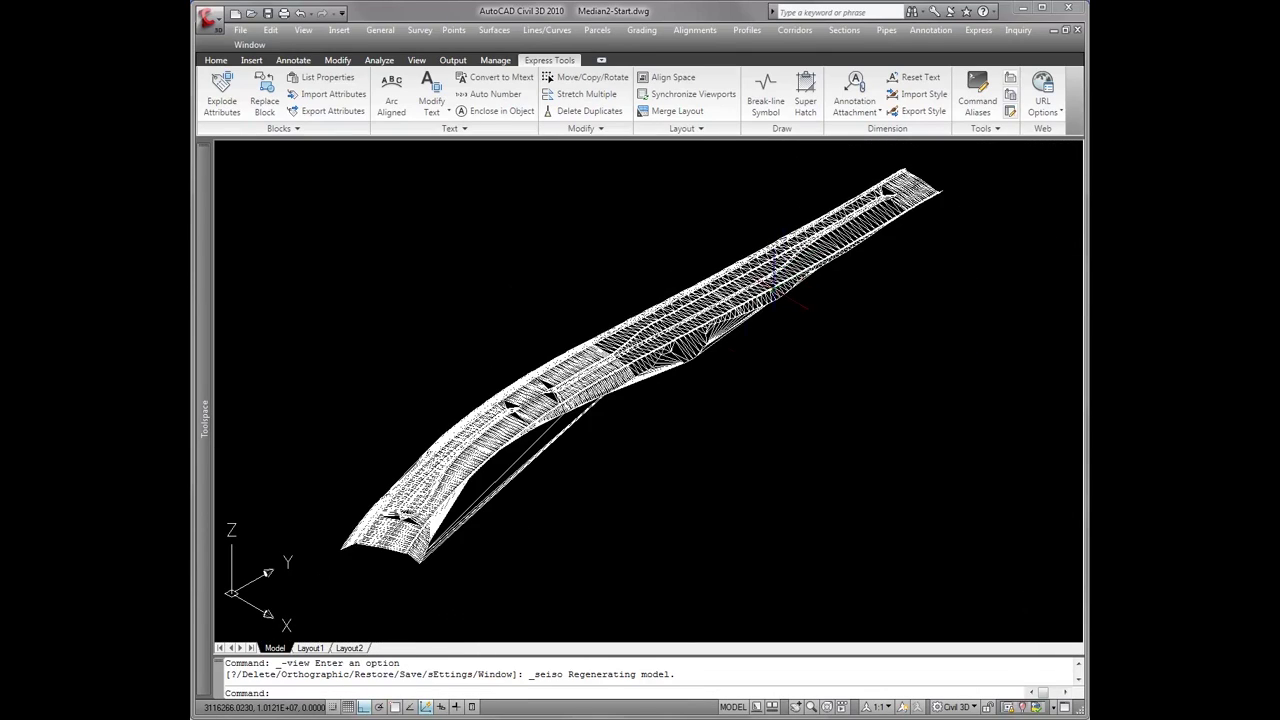
scroll(526, 488, down, 2)
scroll(520, 492, up, 4)
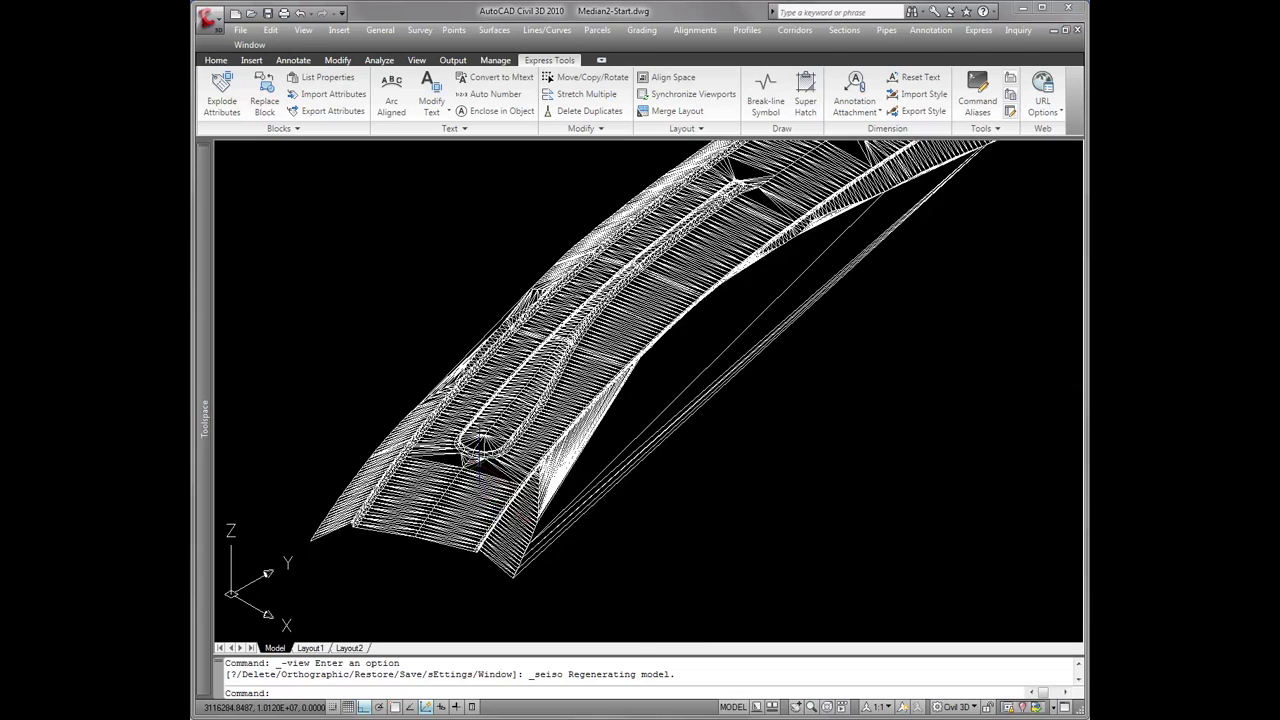
scroll(520, 490, up, 3)
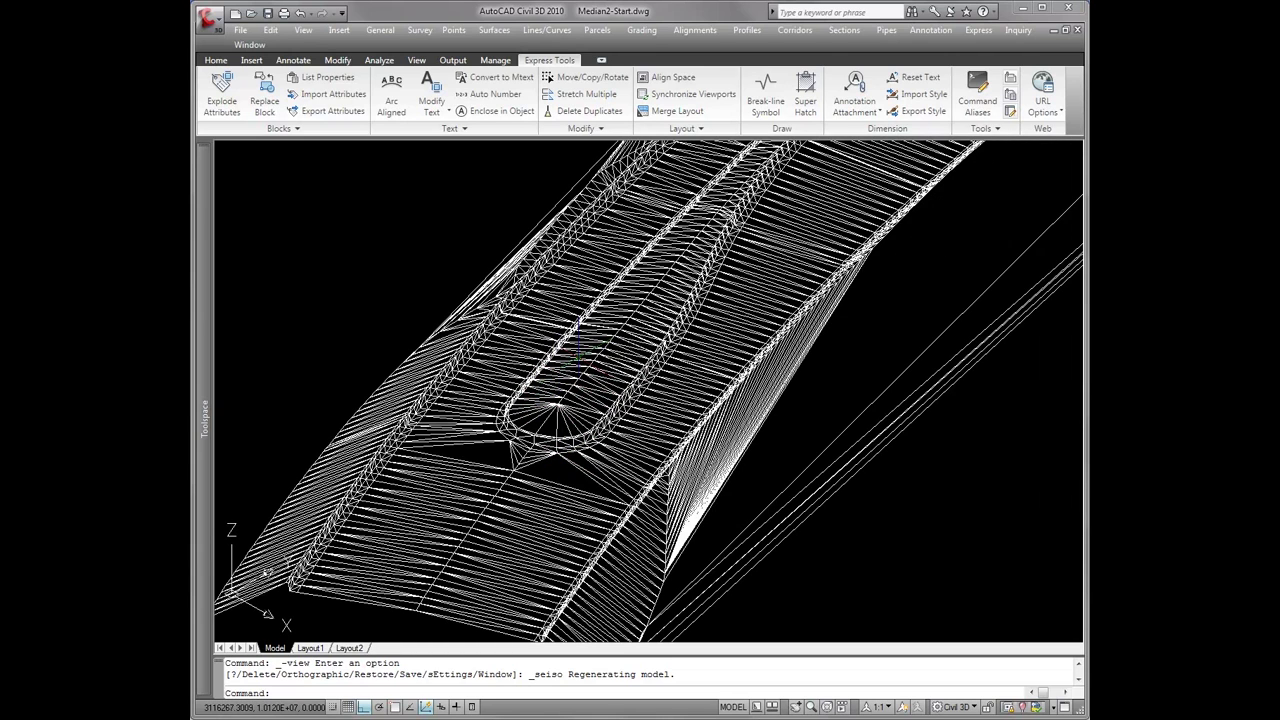